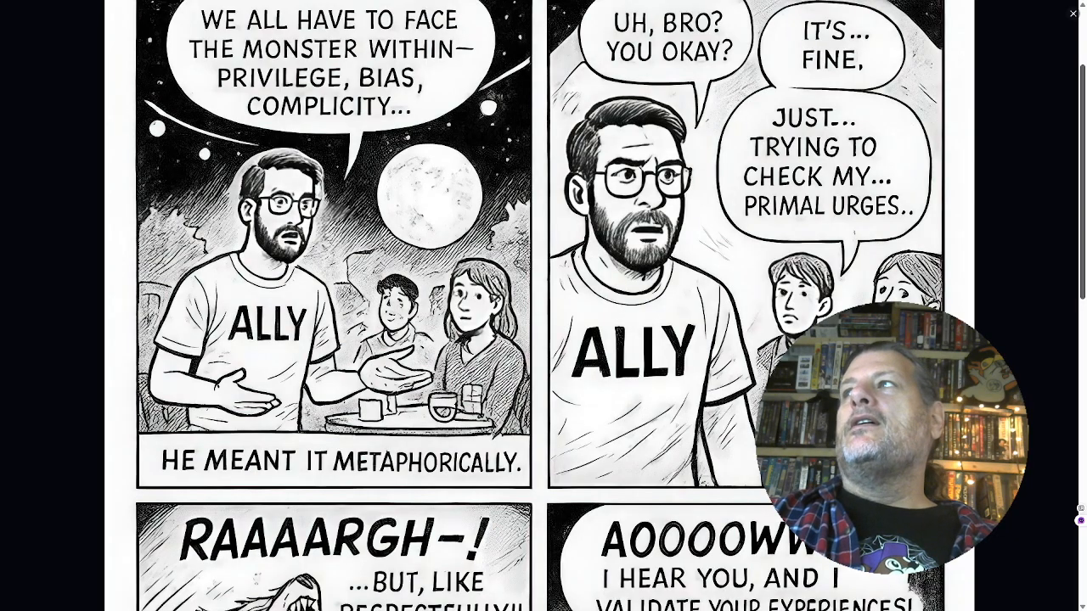
Read the enlarged Social Justice Werewolf comic down to its last row of panels and return to the artist's DeviantArt profile.
scroll(543, 306, down, 4)
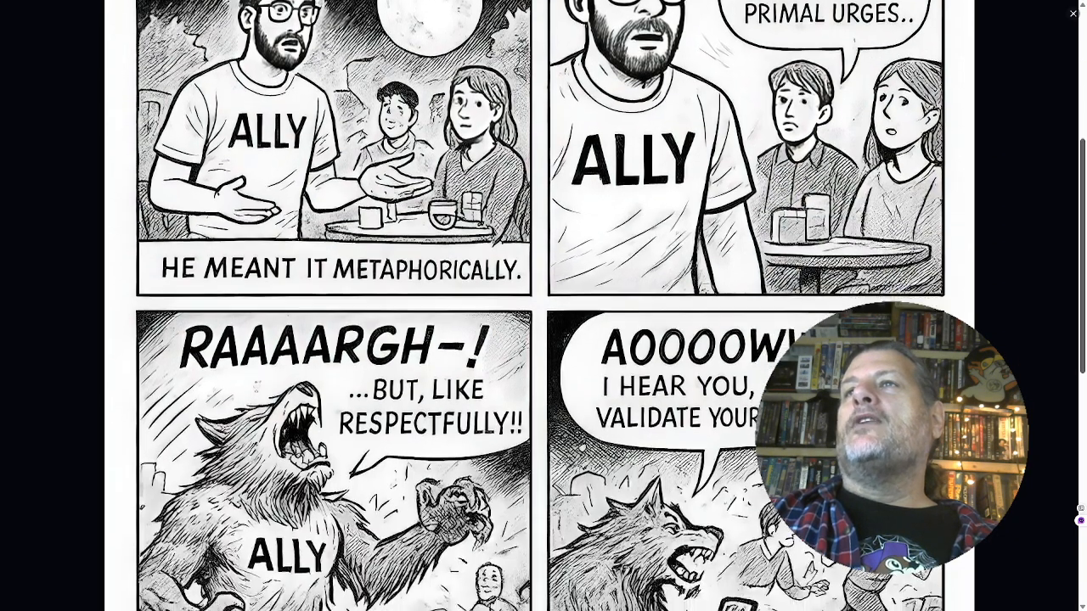
scroll(543, 305, up, 2)
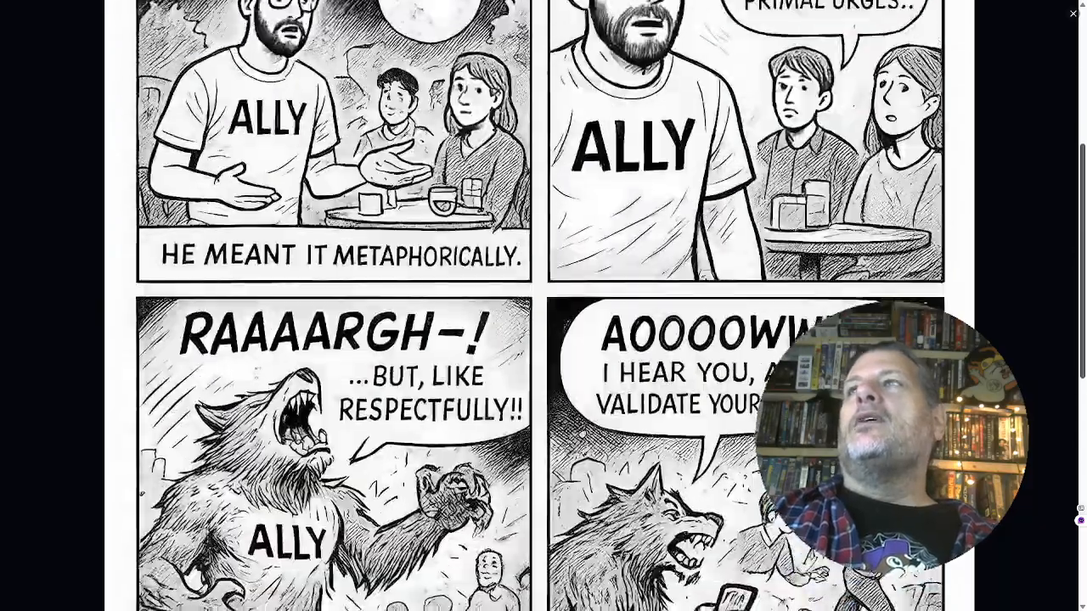
scroll(543, 306, up, 2)
scroll(544, 306, down, 5)
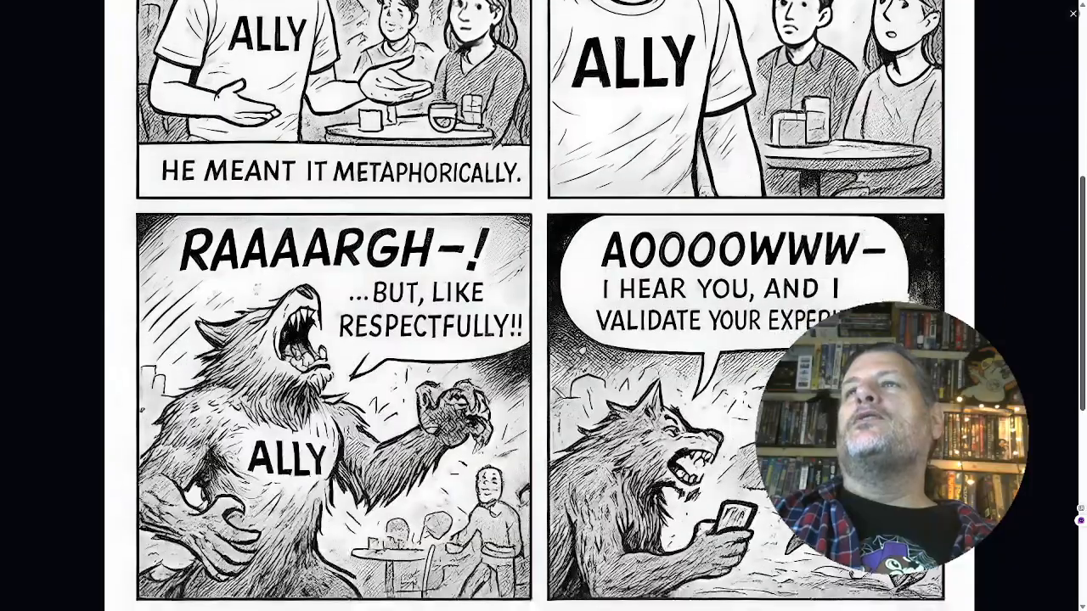
scroll(543, 306, up, 1)
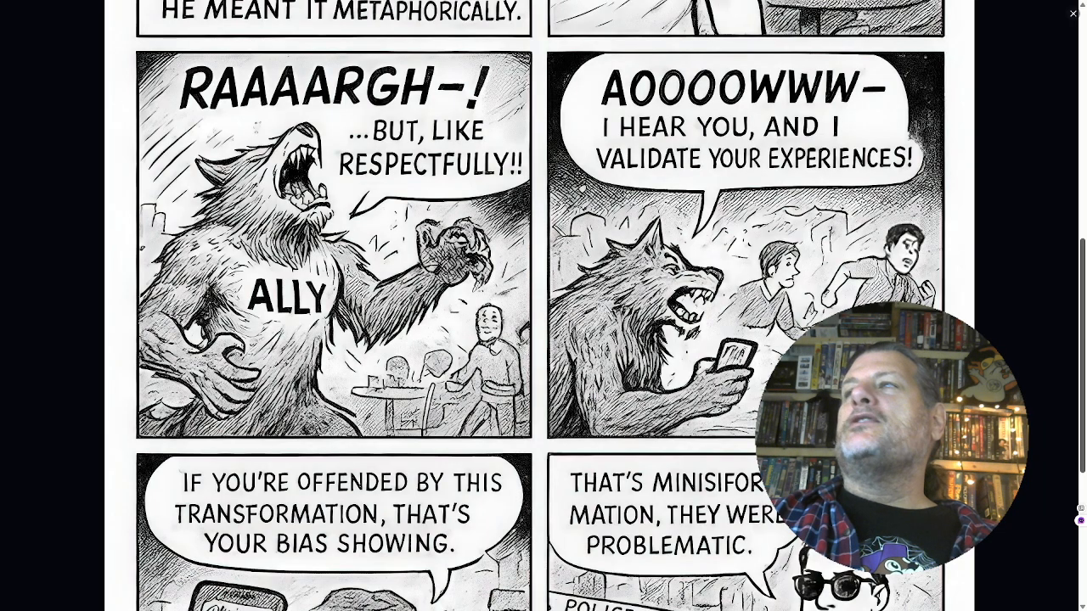
scroll(544, 306, down, 4)
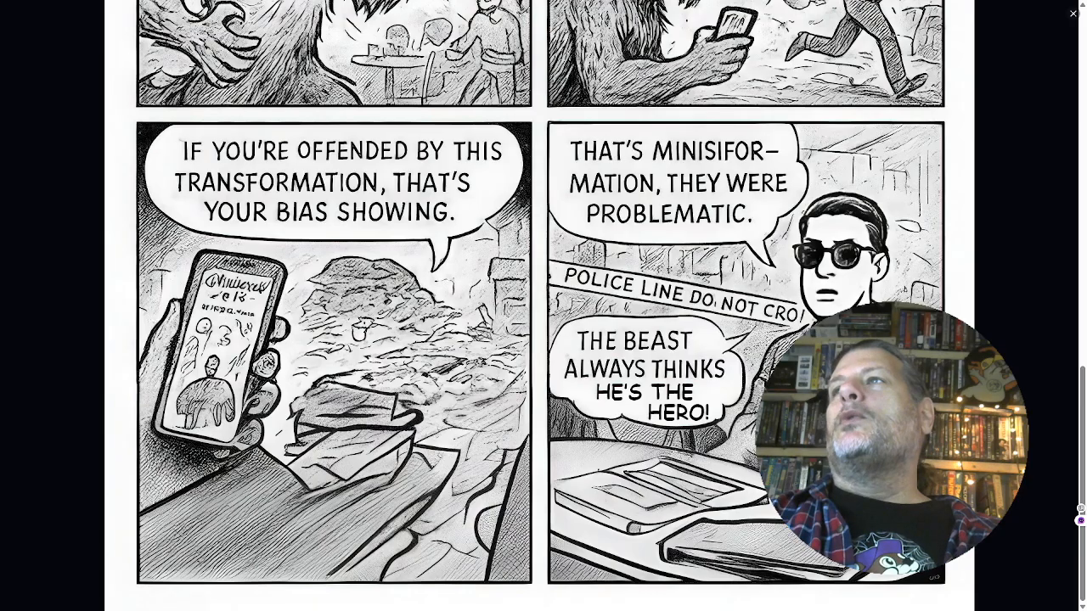
click(361, 322)
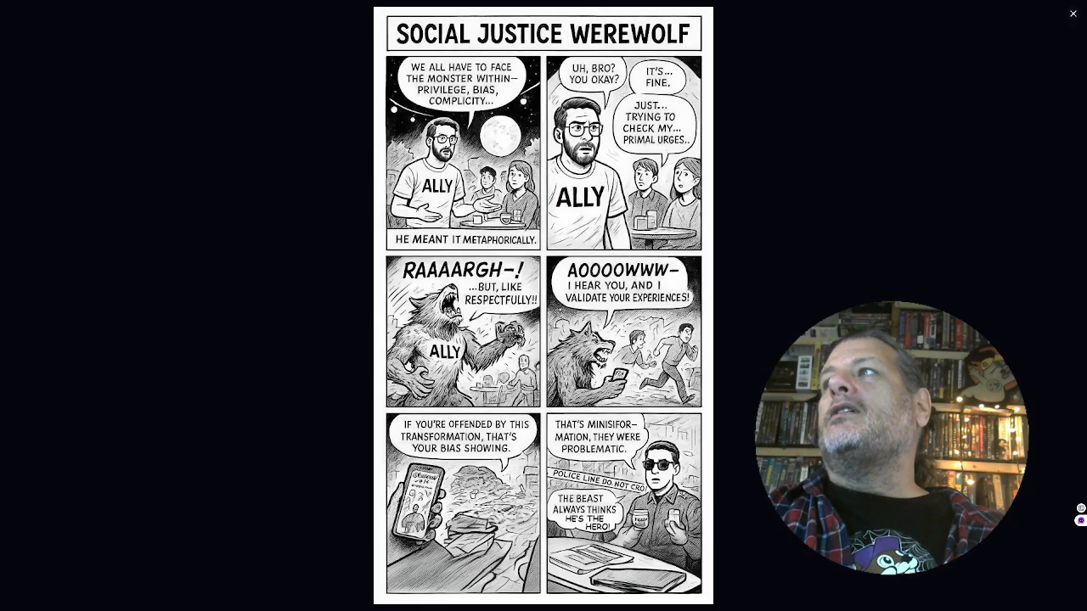
key(Escape)
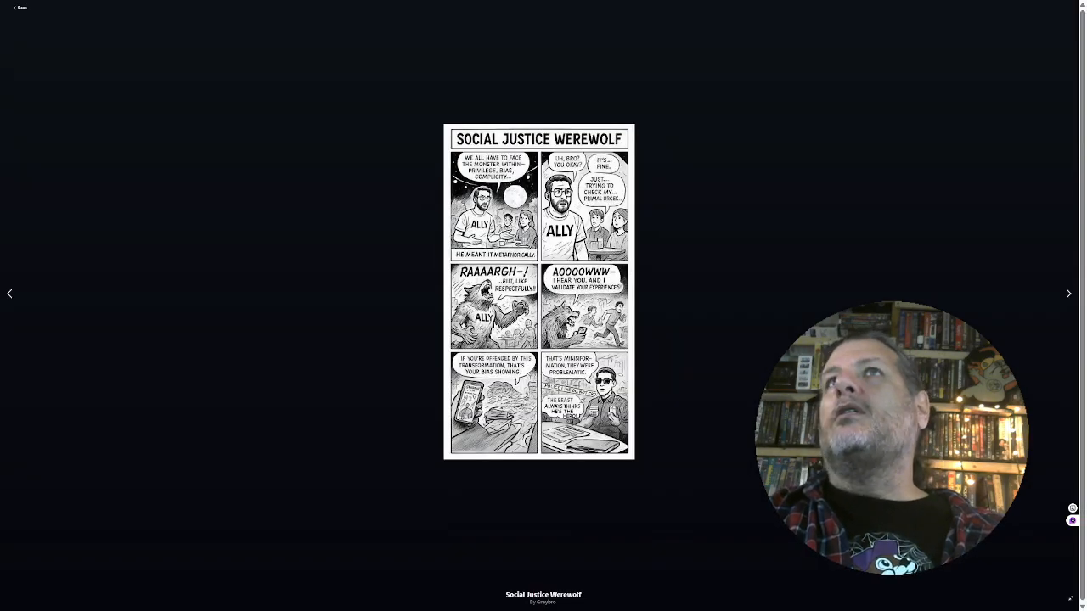
click(21, 8)
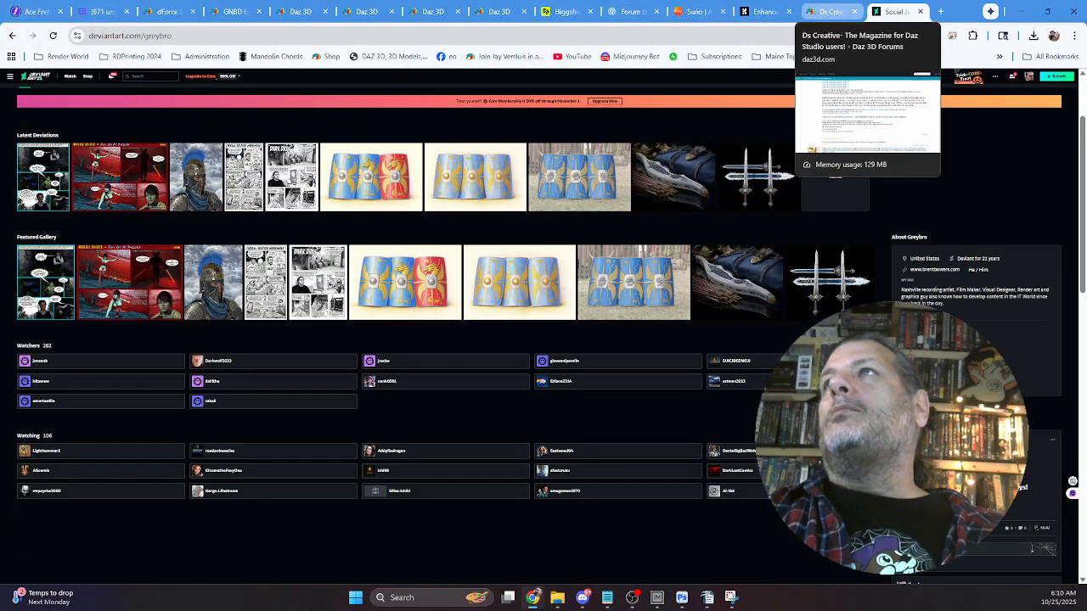
Switch to Higgsfield and open the existing werewolf storyboard project in Popcorn.
click(567, 11)
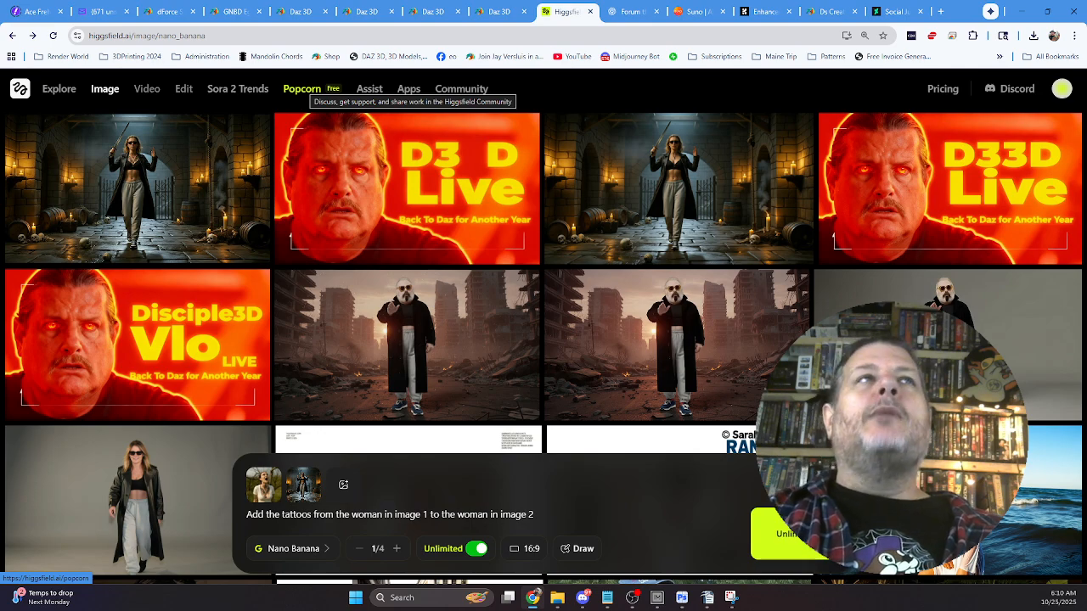
click(302, 88)
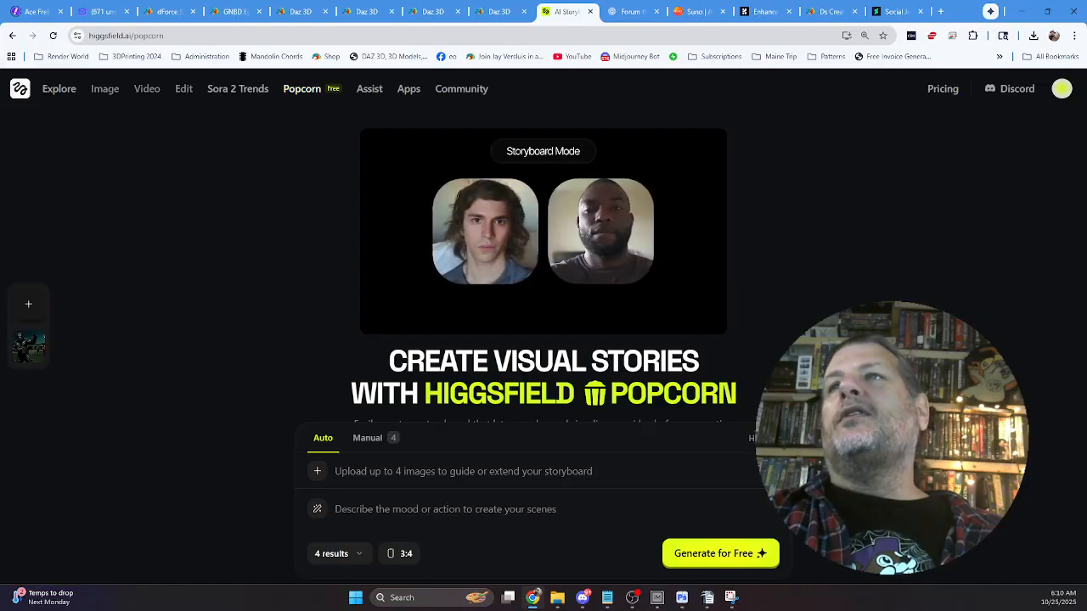
click(28, 345)
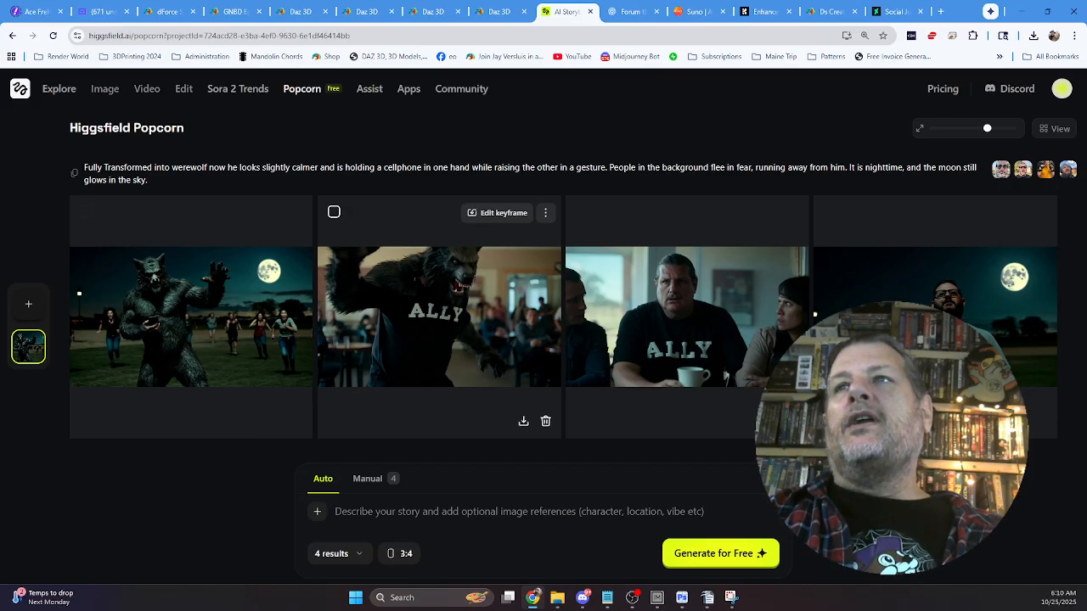
Look at the Manual storyboard mode, return to Auto and review the row of generated frames.
scroll(439, 323, down, 2)
click(366, 478)
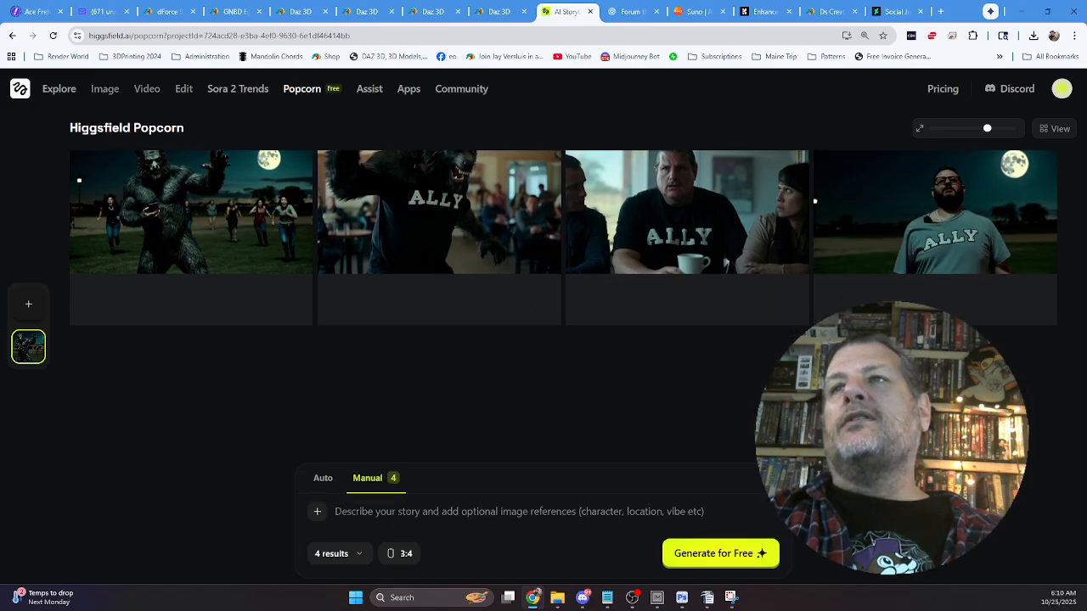
click(323, 478)
scroll(564, 238, down, 1)
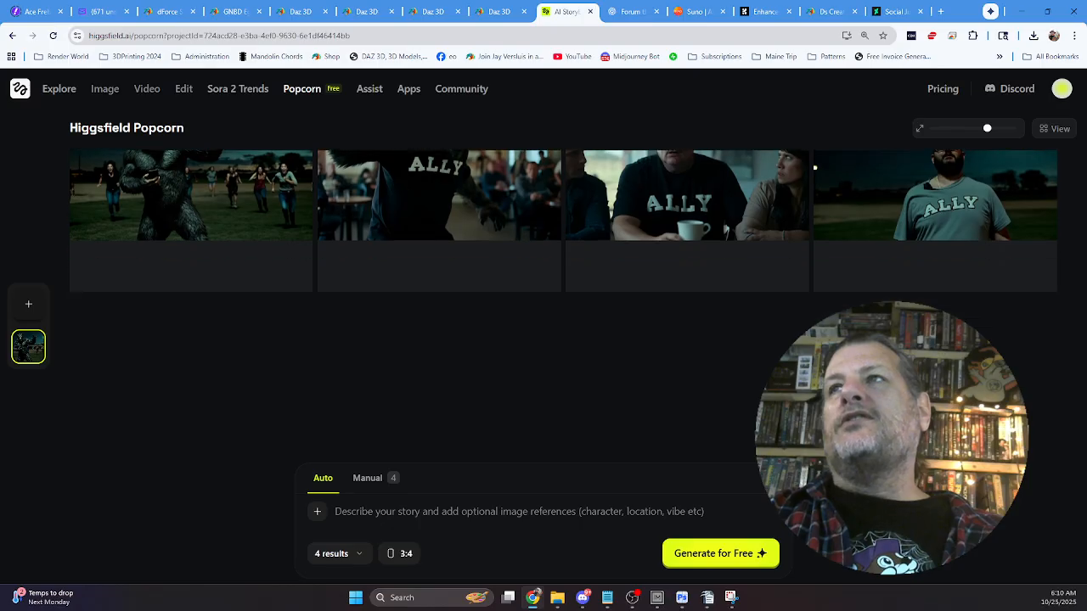
scroll(563, 254, up, 3)
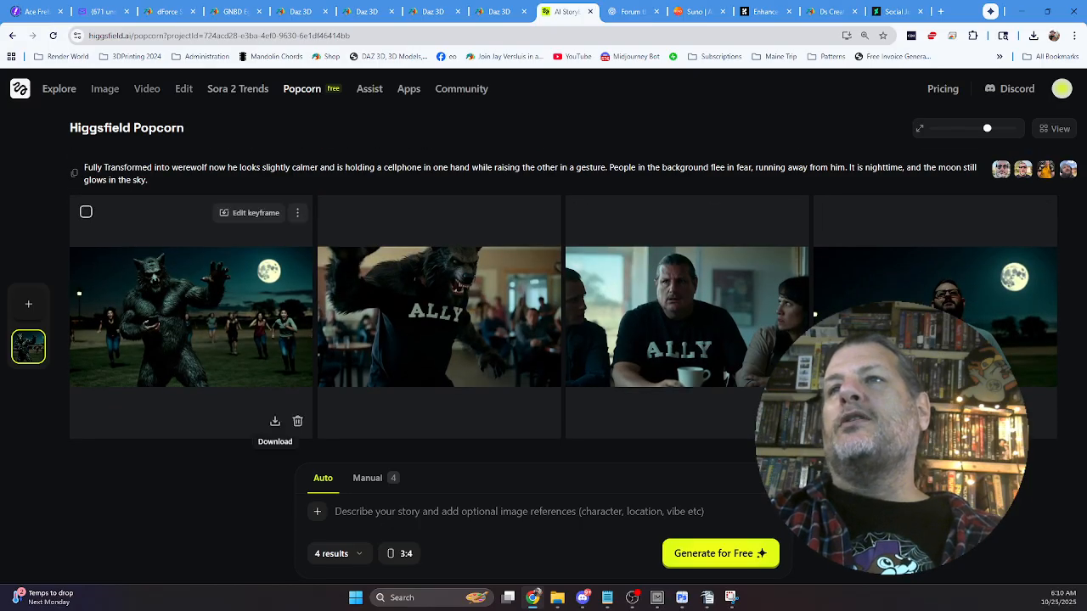
Set the storyboard's aspect ratio to 16:9.
click(400, 554)
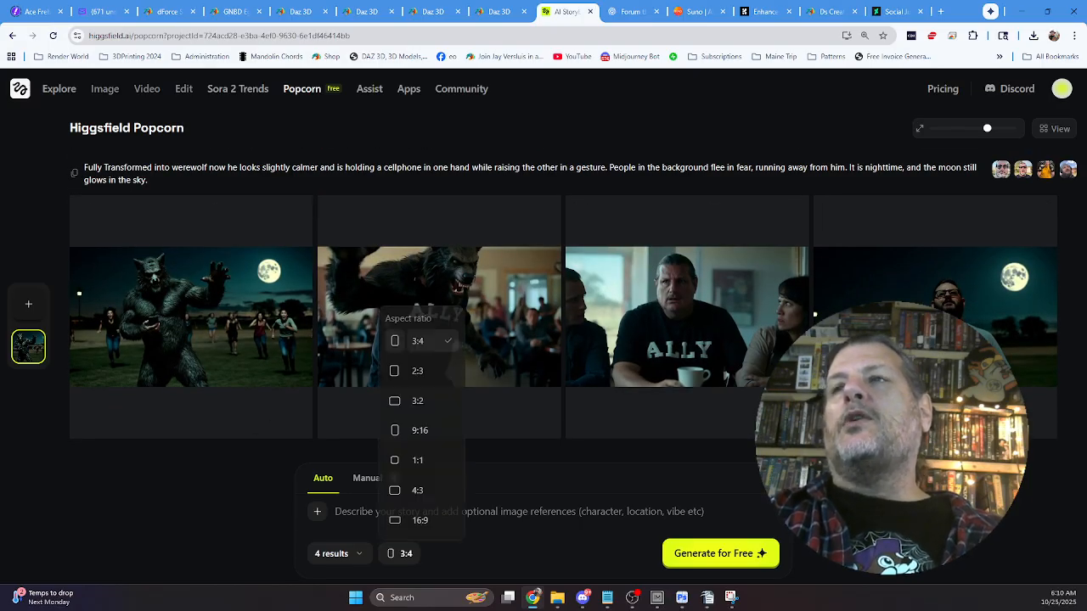
click(419, 520)
Review the werewolf prompt and view the generated storyboard frames enlarged, from the fully transformed werewolf to the man under the moon.
drag(84, 167, 148, 180)
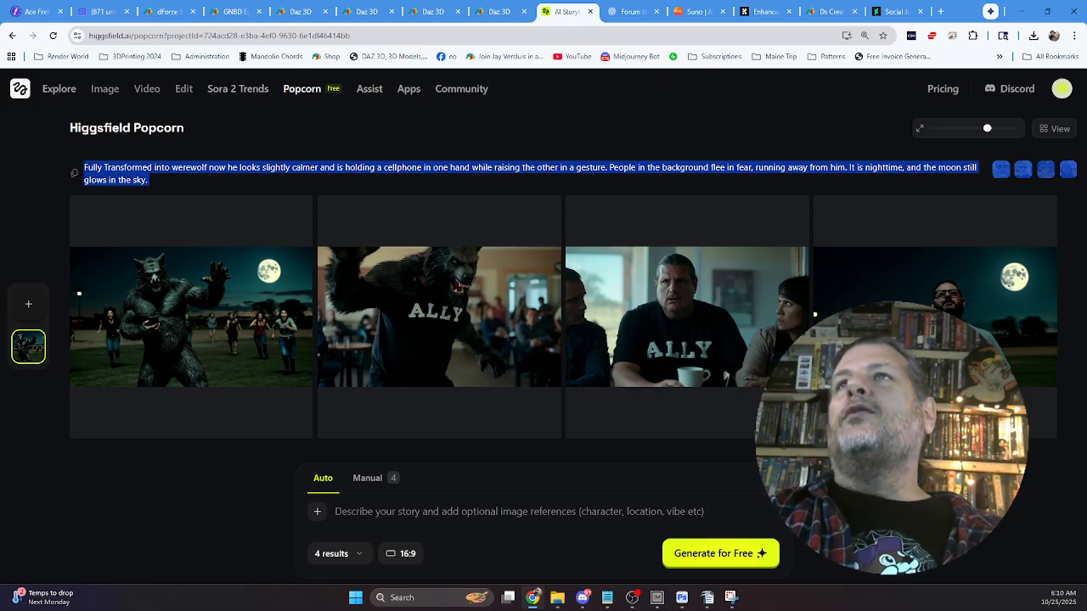
click(445, 183)
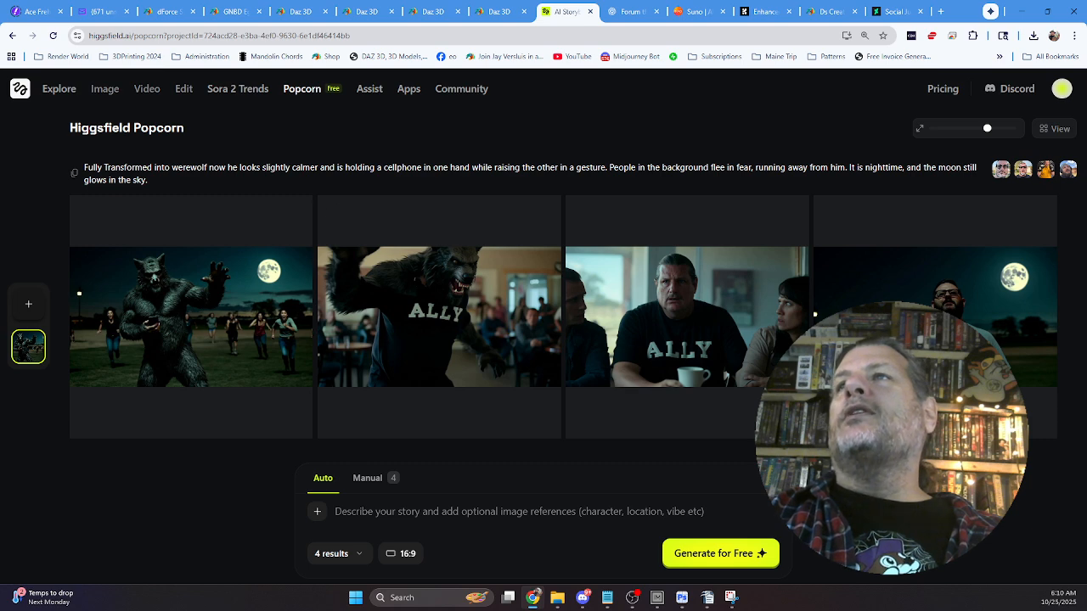
click(191, 322)
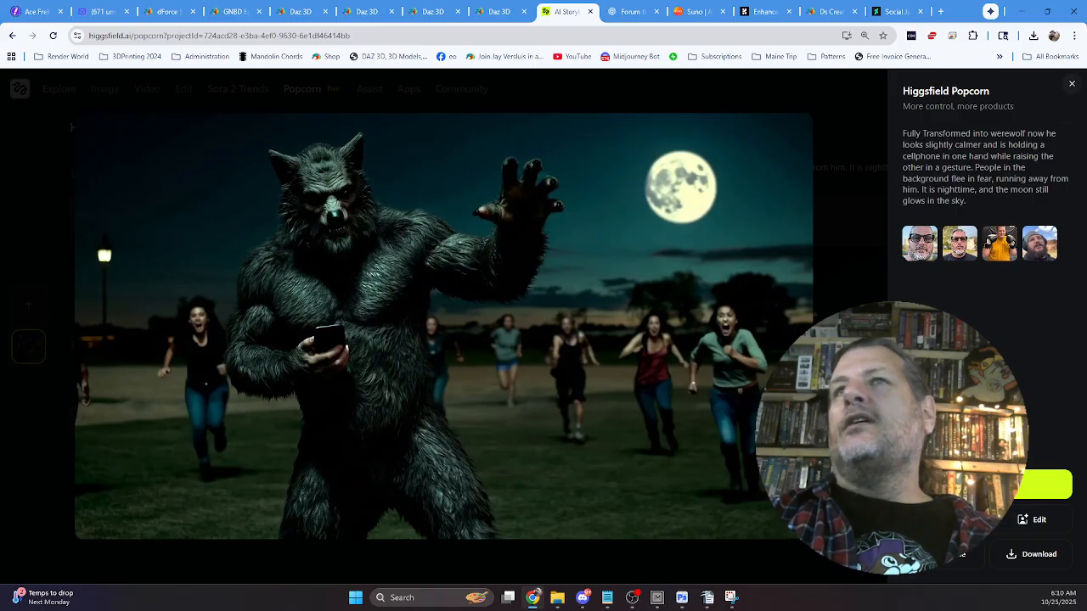
key(Right)
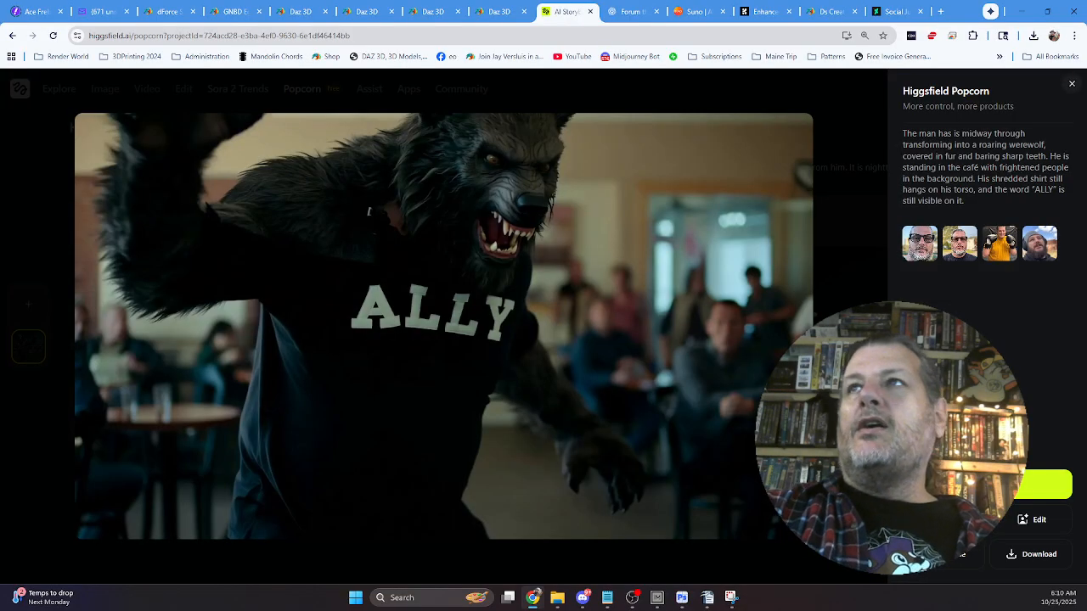
key(Right)
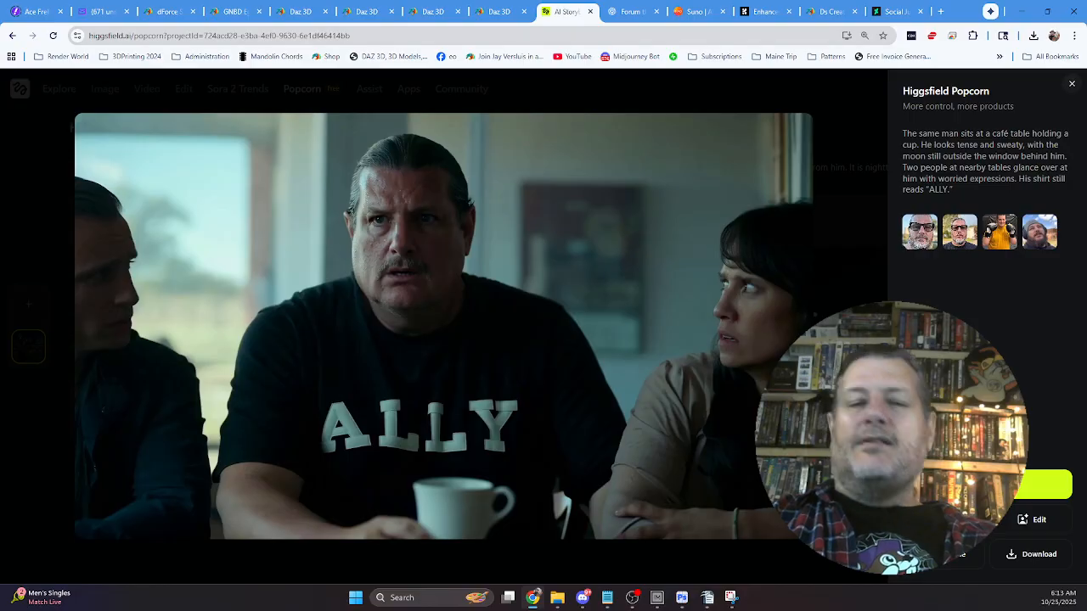
click(80, 319)
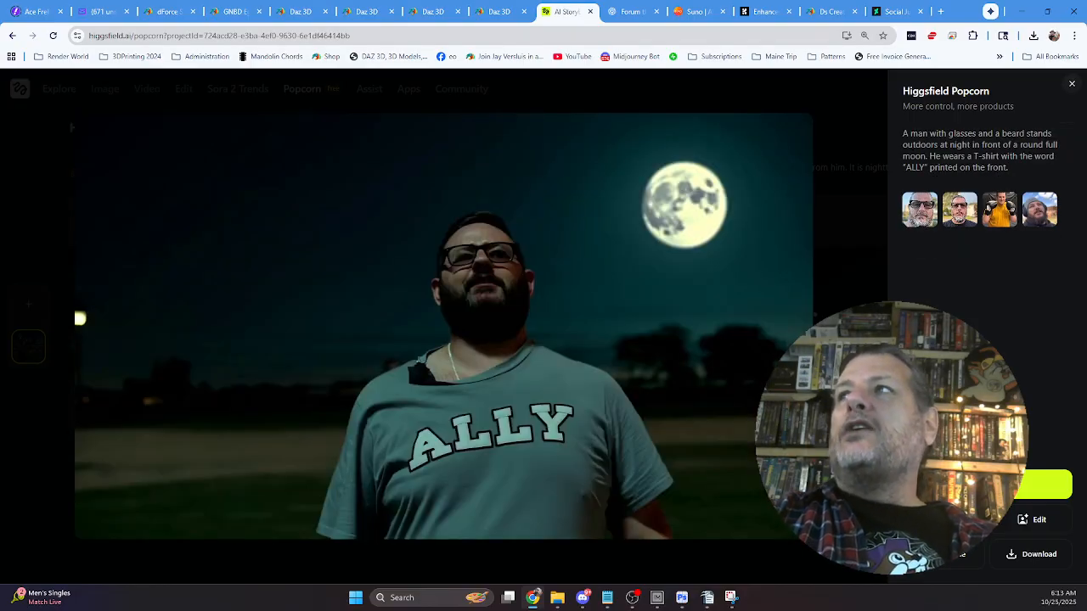
Compare the enlarged storyboard frames and their prompts back and forth, ending on the café table frame, and return to the storyboard overview.
key(Right)
key(Right)
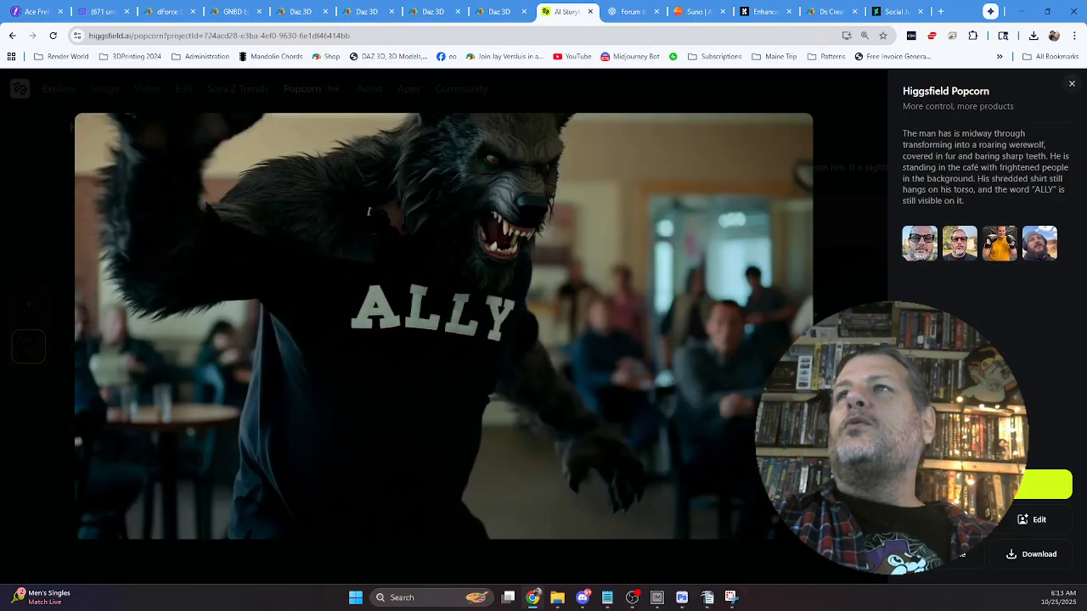
key(Right)
key(Left)
key(Left)
key(Left)
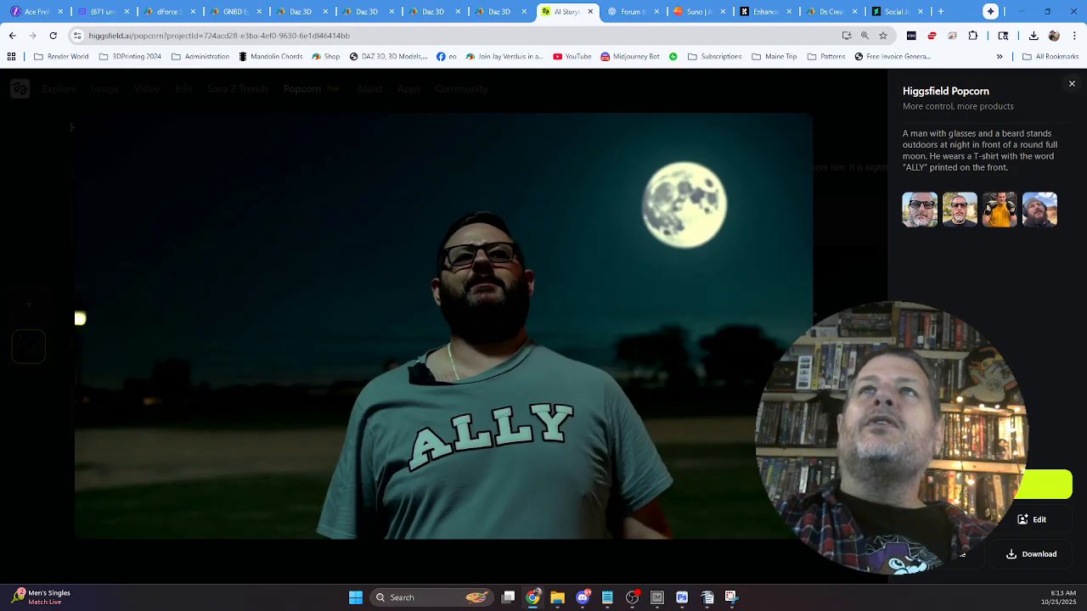
key(Right)
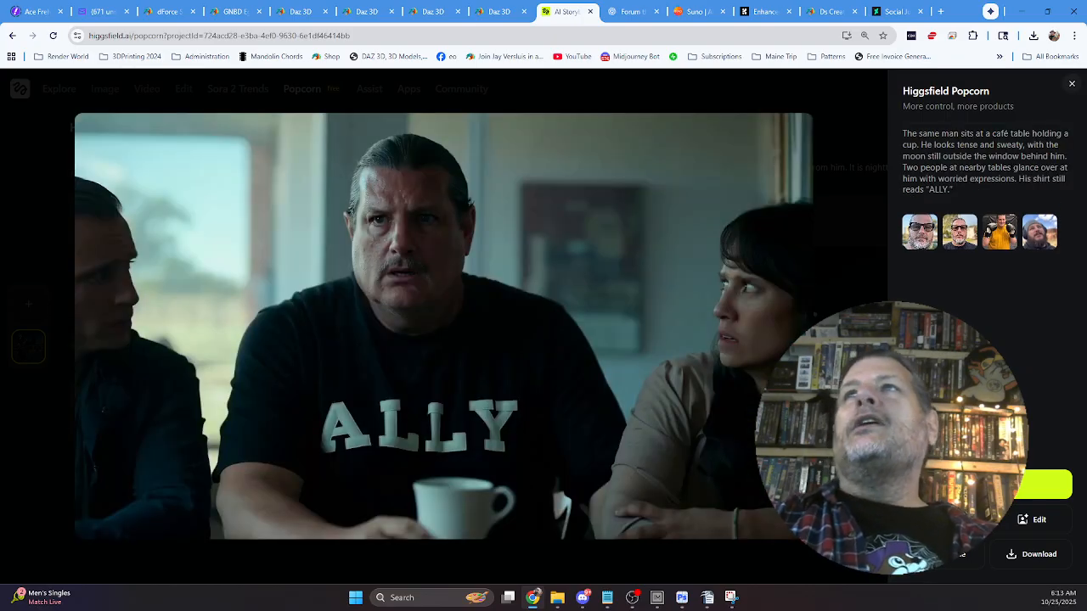
key(Escape)
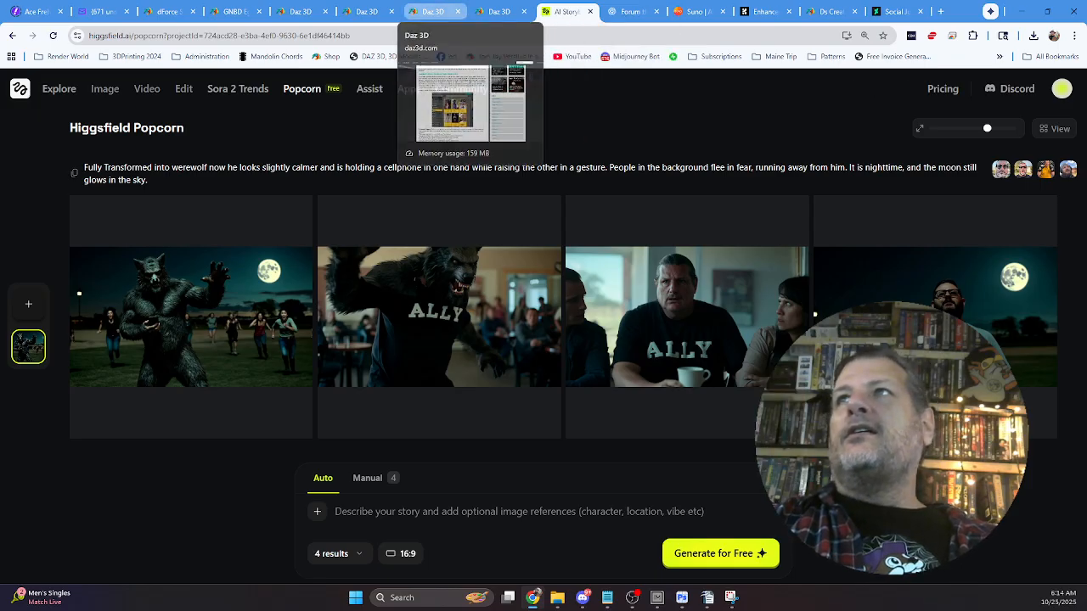
mouse_move(191, 316)
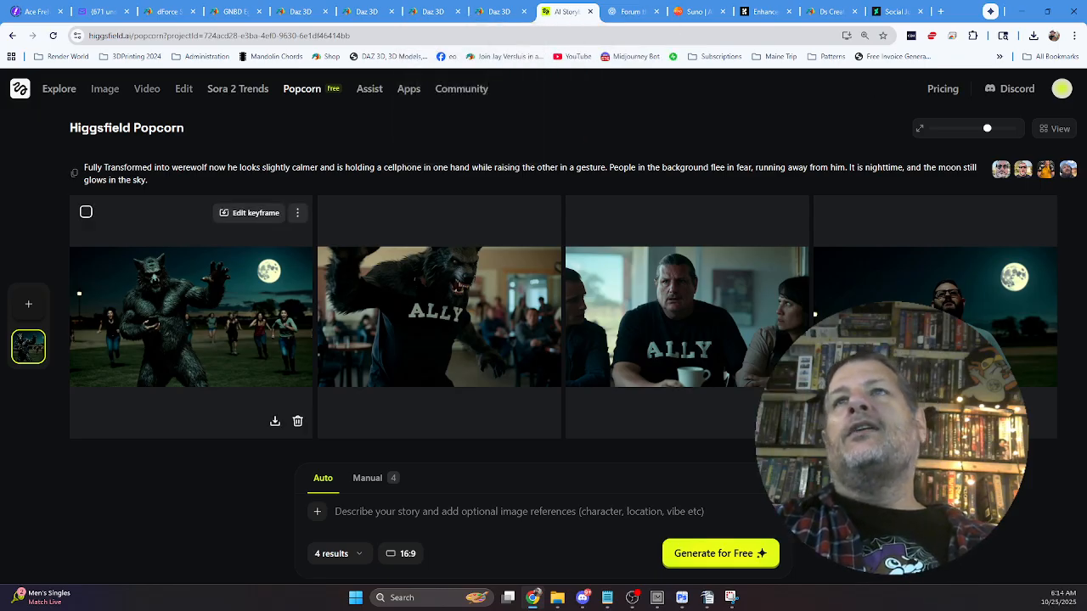
mouse_move(686, 317)
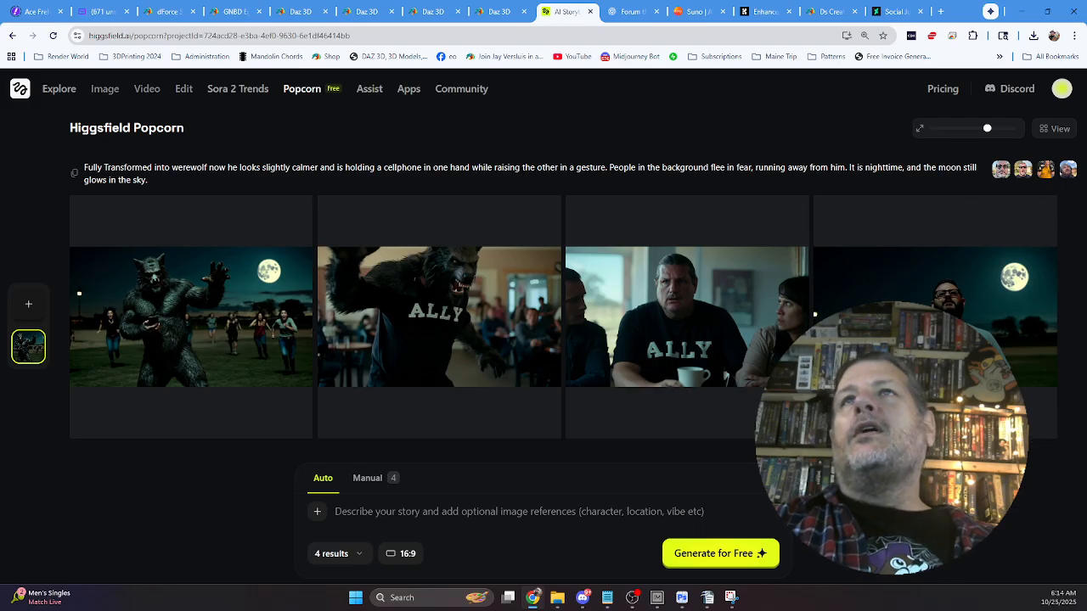
Open the Image section and browse the earlier generations down to the portraits of the tattooed woman.
click(104, 88)
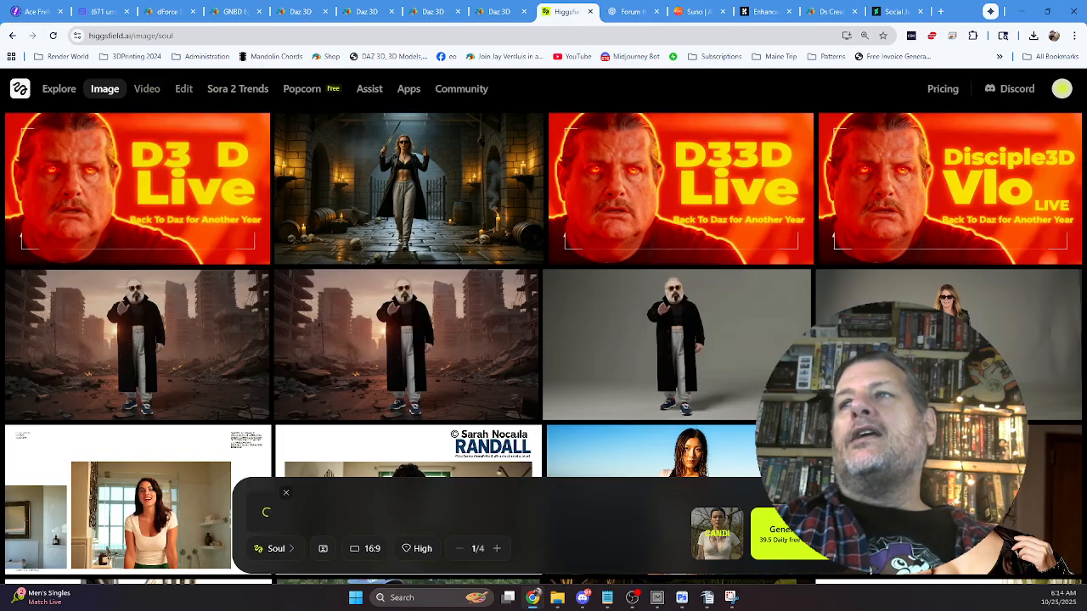
scroll(543, 339, down, 7)
scroll(645, 340, down, 12)
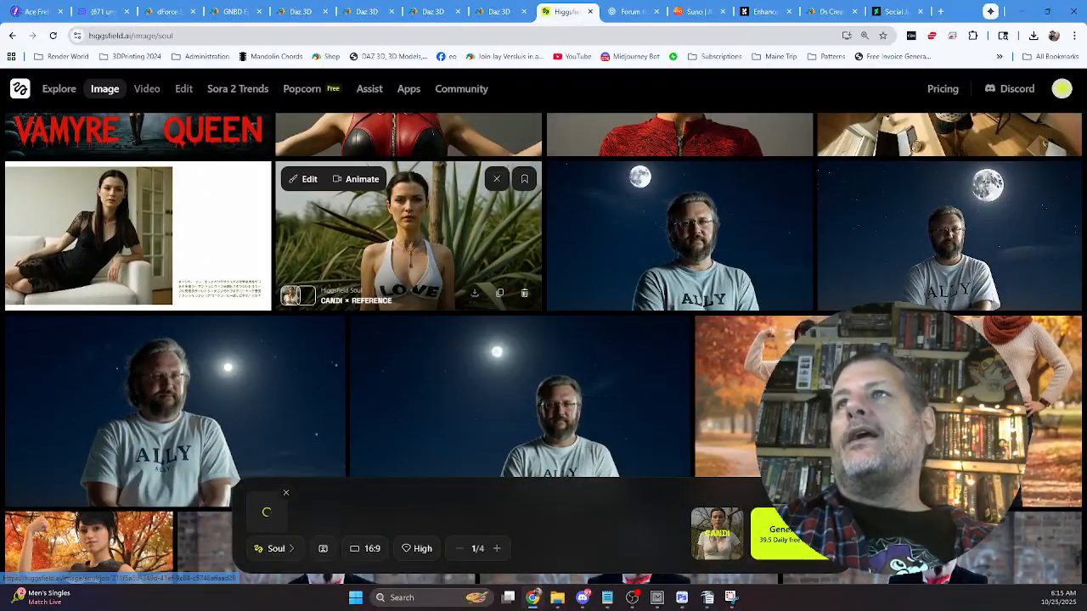
scroll(407, 237, down, 15)
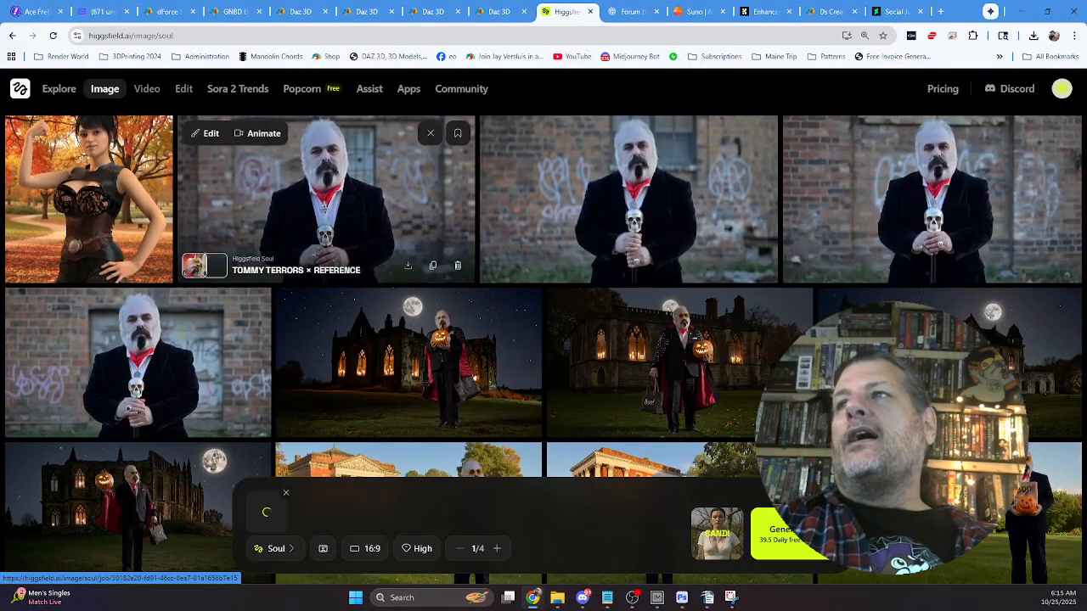
scroll(955, 303, down, 12)
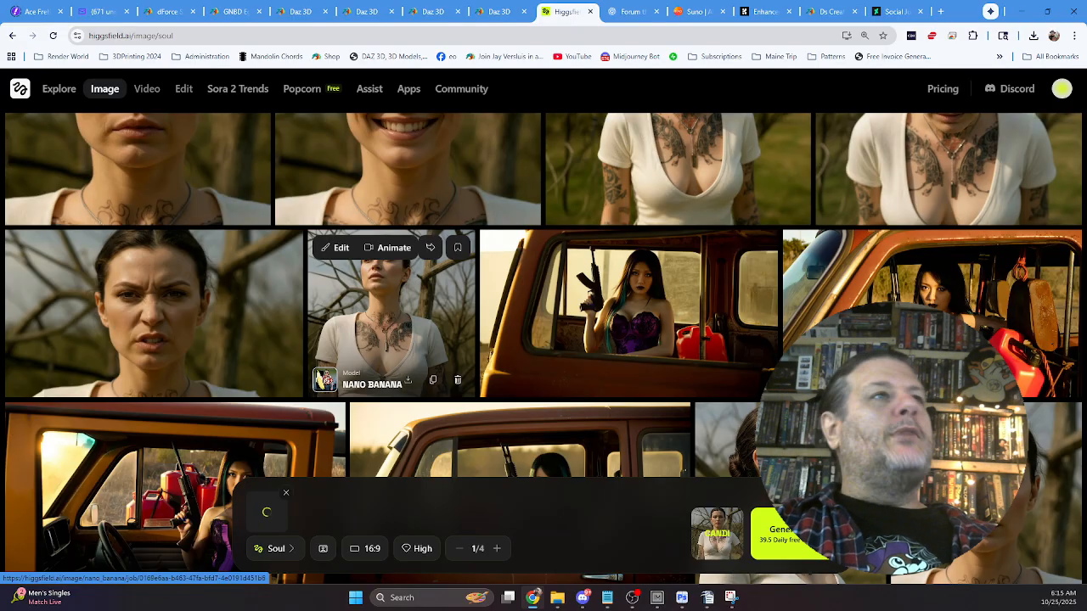
View the tattooed woman's Nano Banana portrait enlarged, close it, and browse the newer generations up to the autumn park images.
click(390, 310)
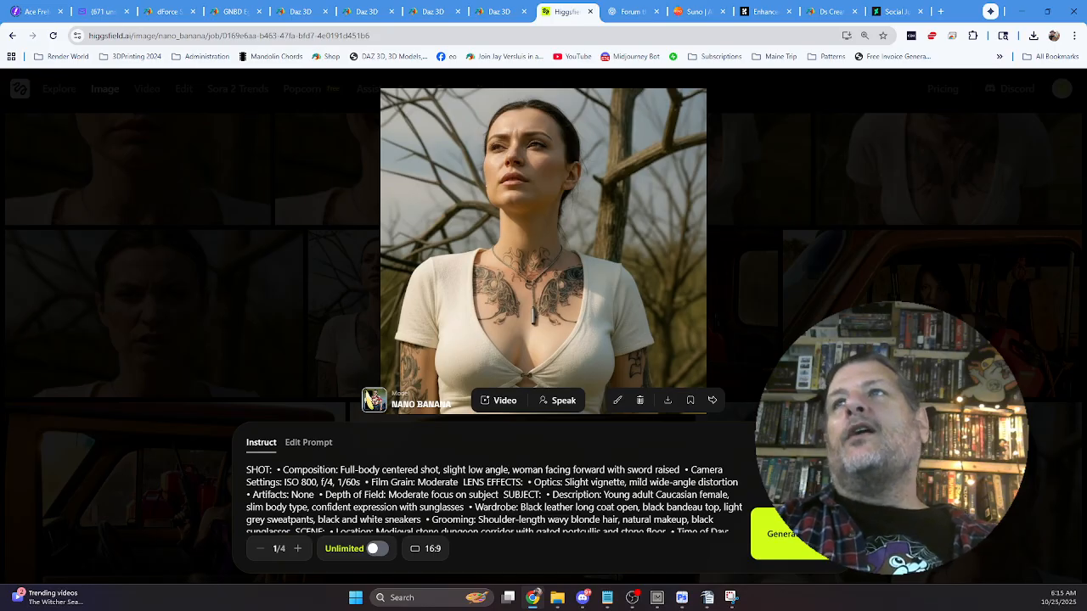
click(331, 323)
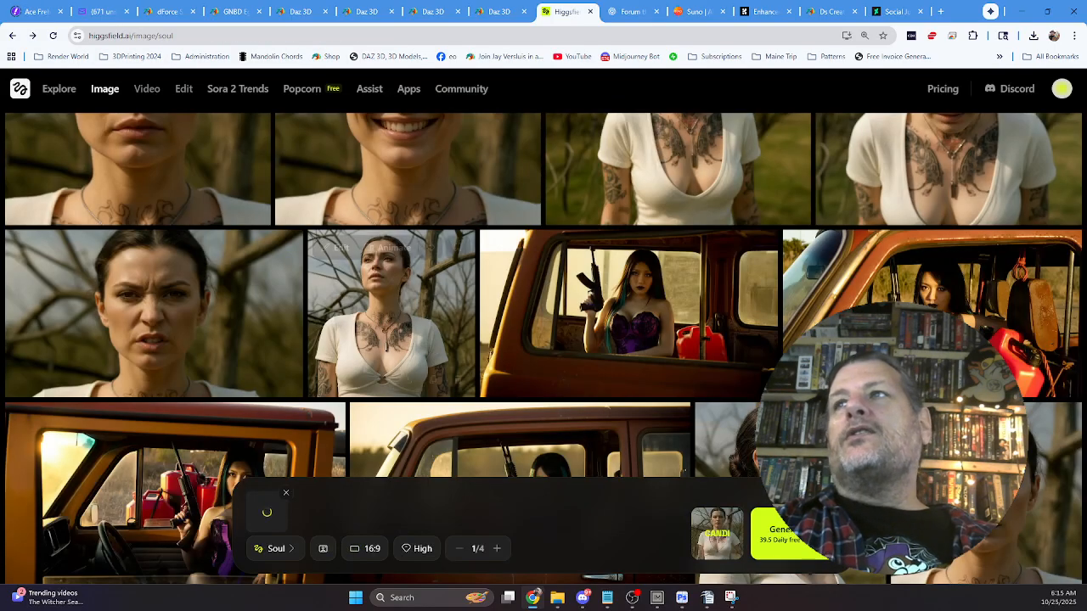
scroll(314, 348, up, 2)
scroll(509, 323, up, 5)
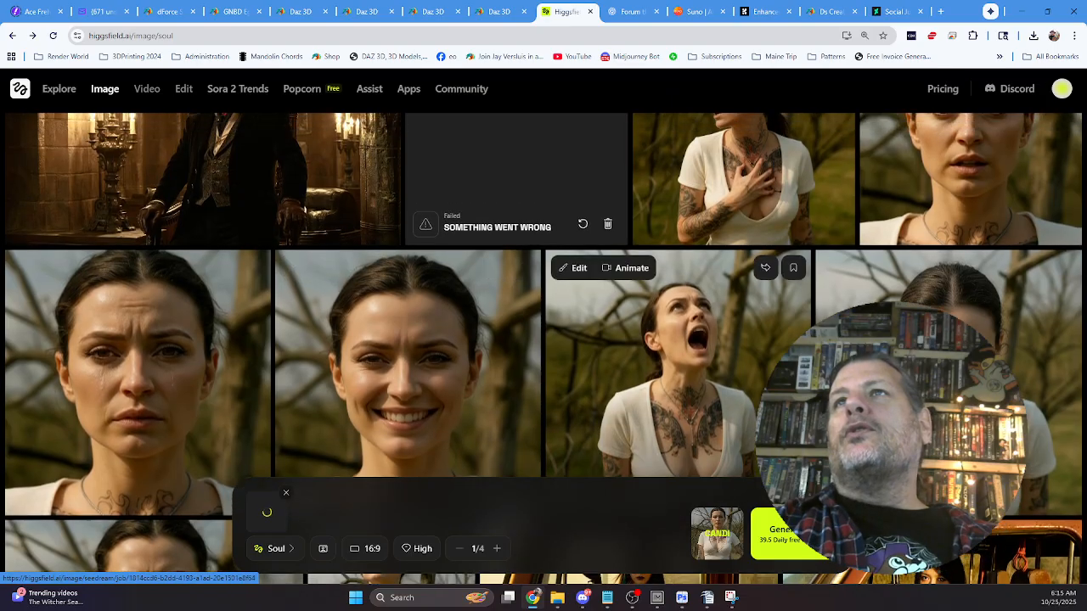
scroll(407, 322, up, 3)
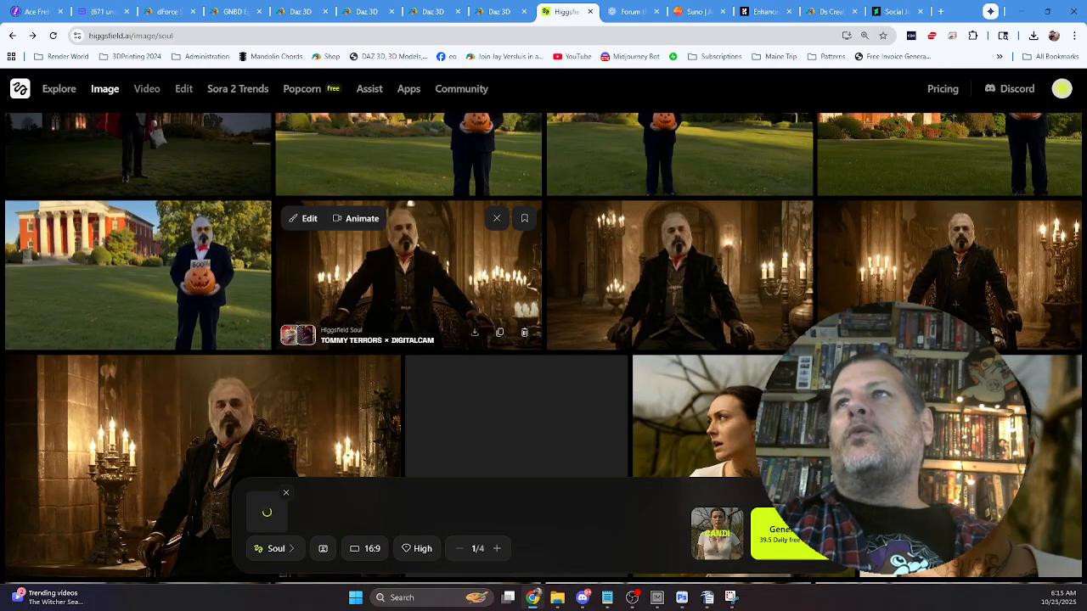
scroll(407, 322, up, 1)
scroll(509, 323, down, 4)
scroll(509, 323, up, 9)
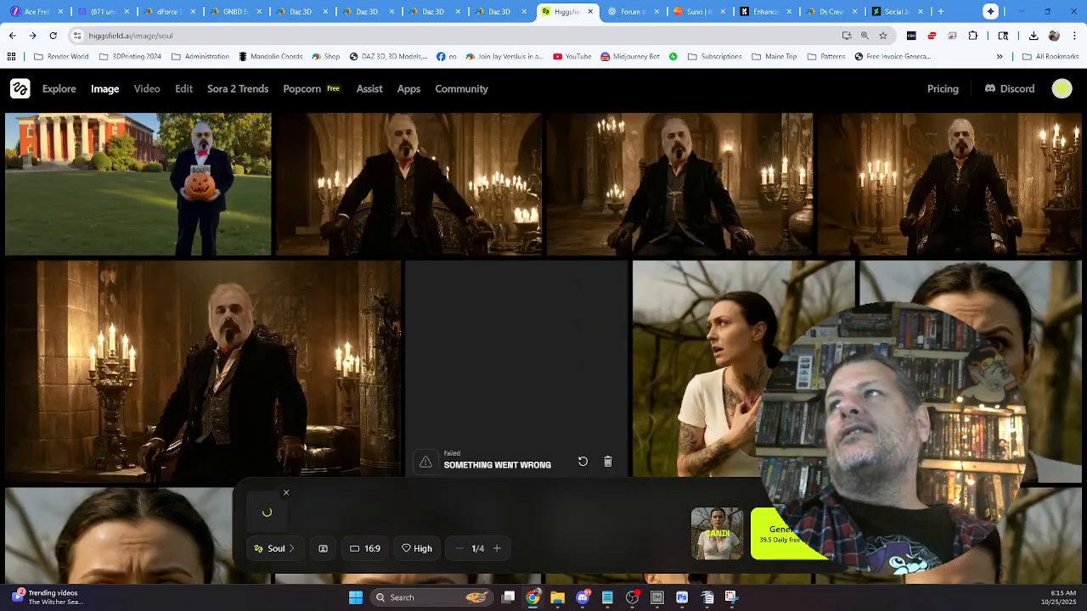
scroll(339, 314, up, 2)
scroll(408, 357, up, 3)
scroll(408, 357, down, 4)
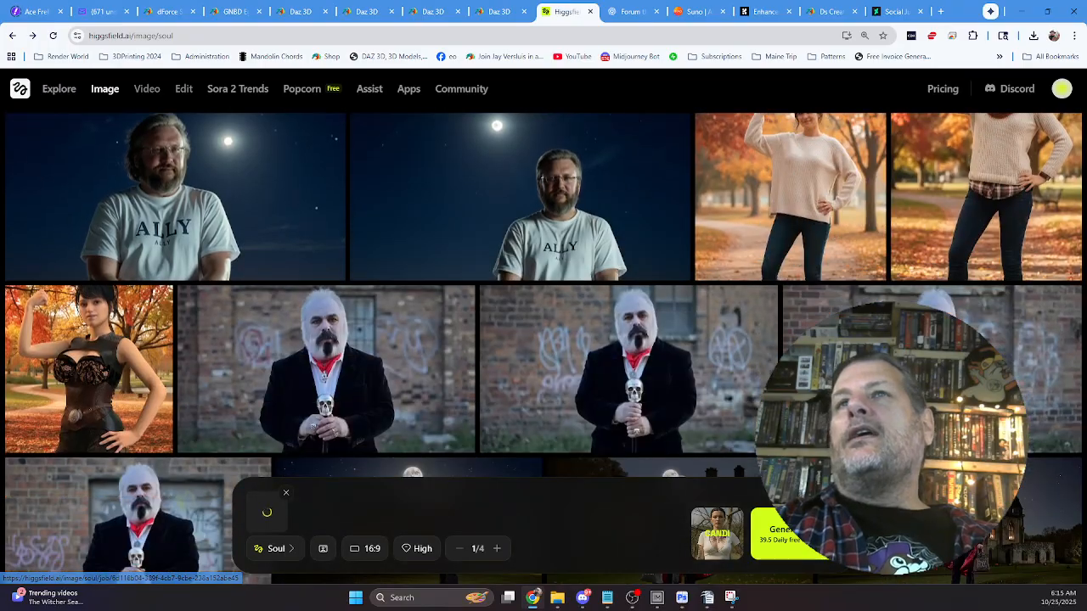
Compare the three autumn park images enlarged, from the leather corset to the red scarf and the plain sweater version.
click(94, 369)
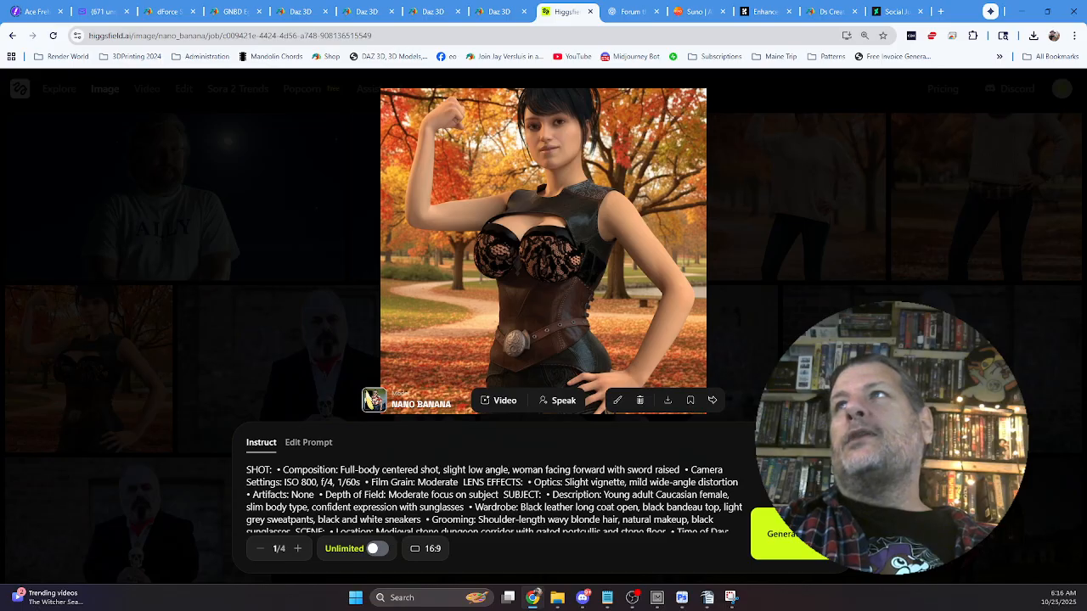
click(985, 216)
scroll(985, 216, up, 1)
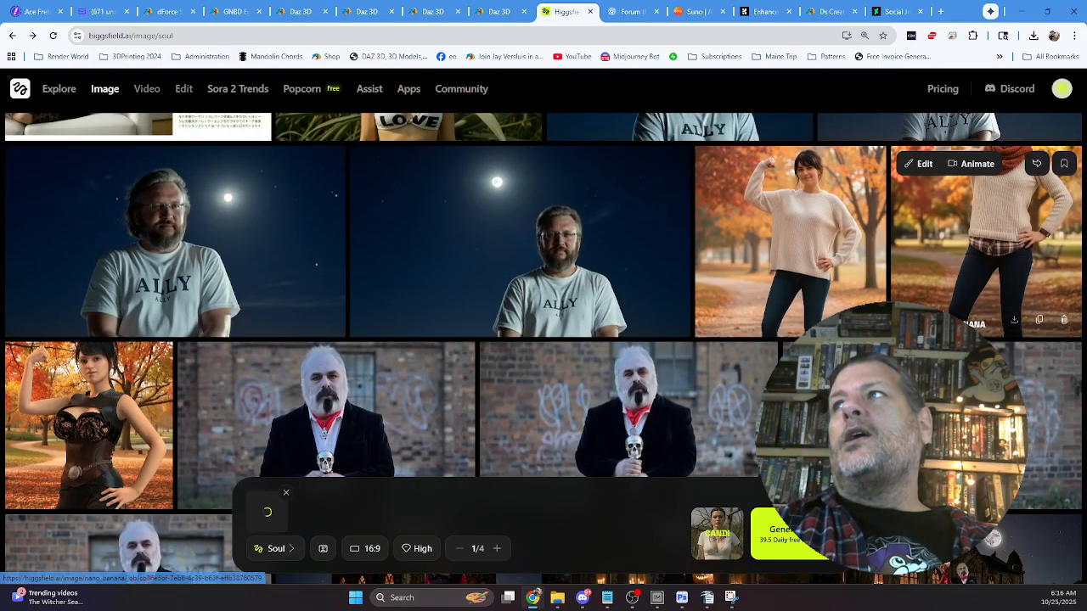
click(984, 217)
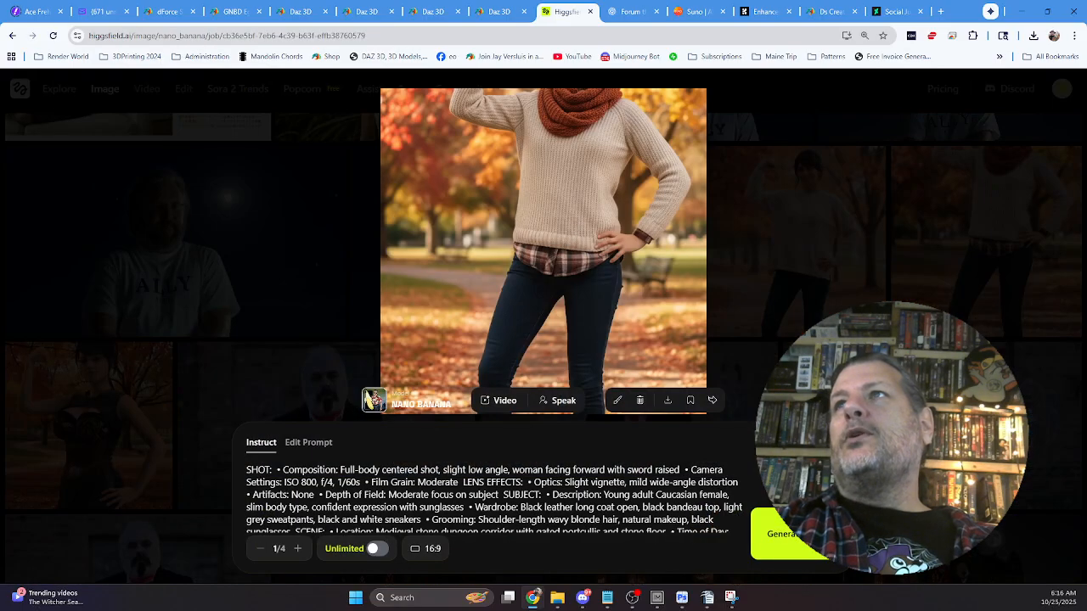
click(976, 219)
click(798, 234)
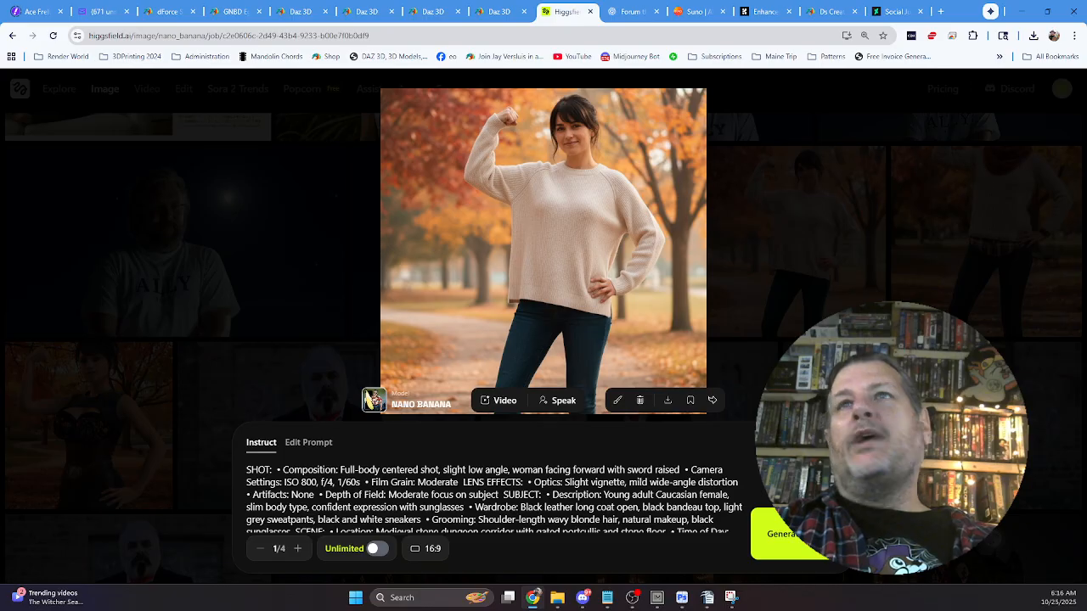
click(310, 293)
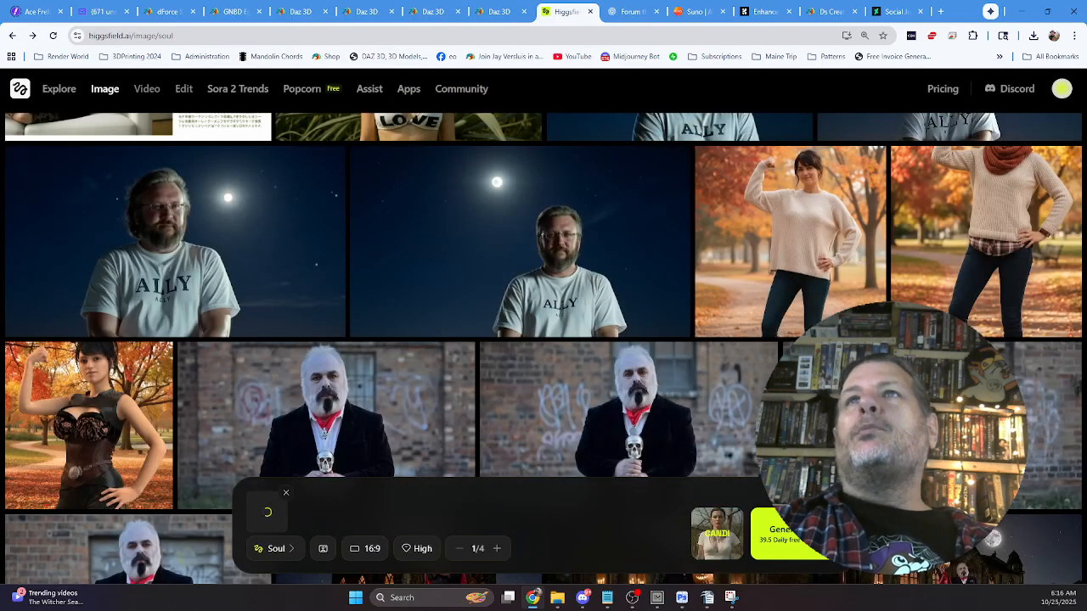
View the laughing woman in the red and black leather corset enlarged, read its generation prompt, and close the image.
scroll(611, 326, up, 4)
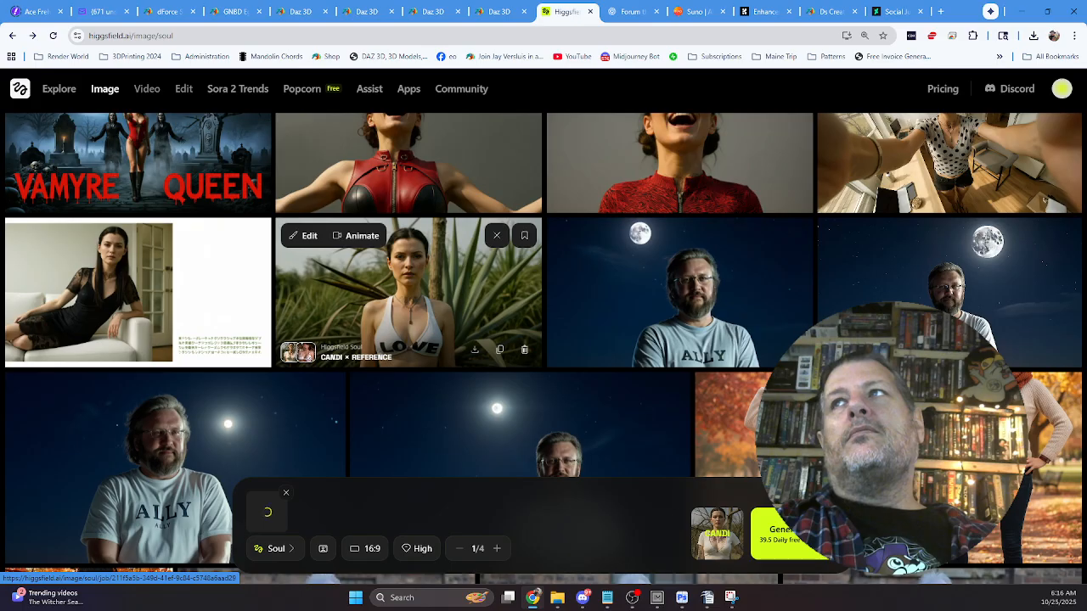
scroll(407, 293, up, 2)
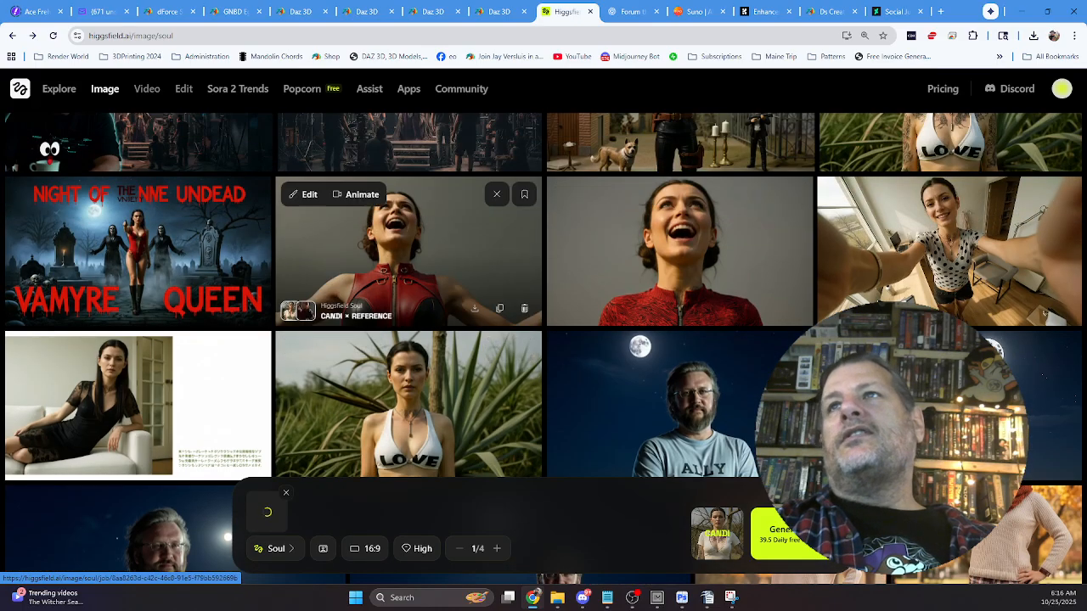
click(407, 255)
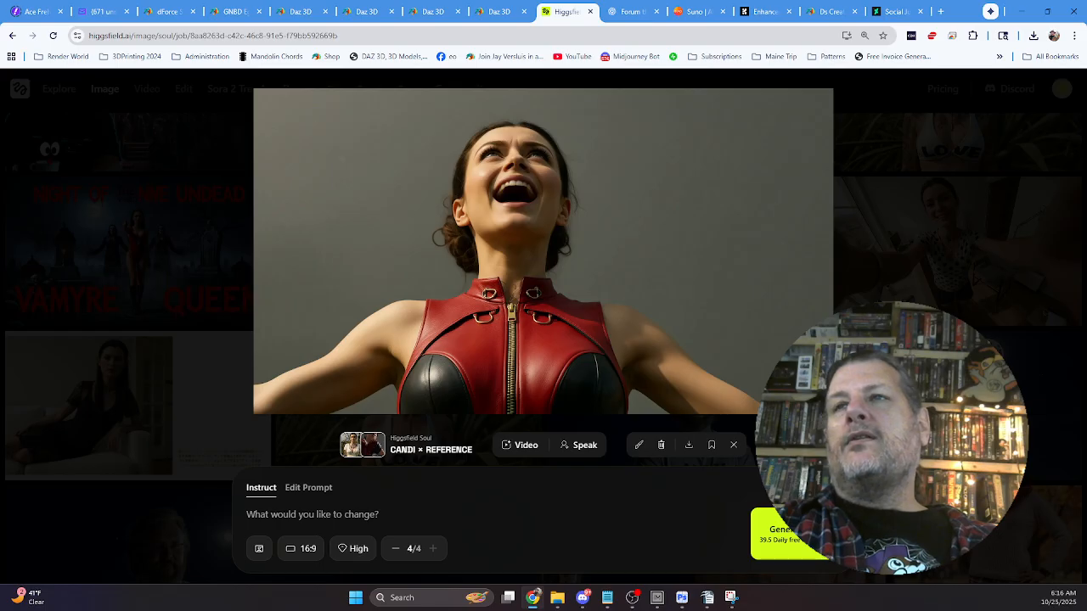
click(308, 488)
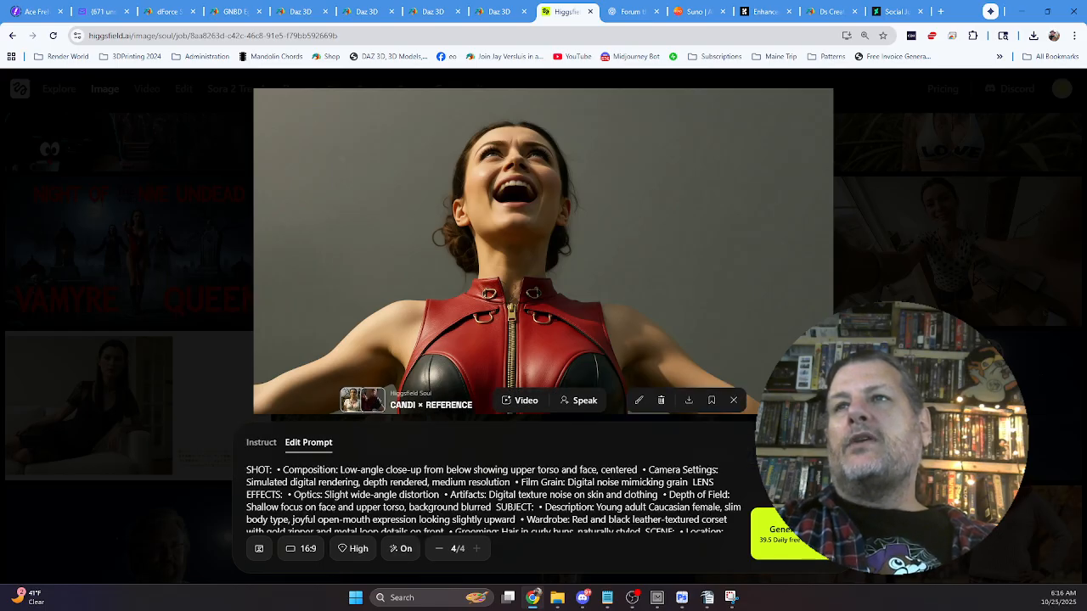
key(Escape)
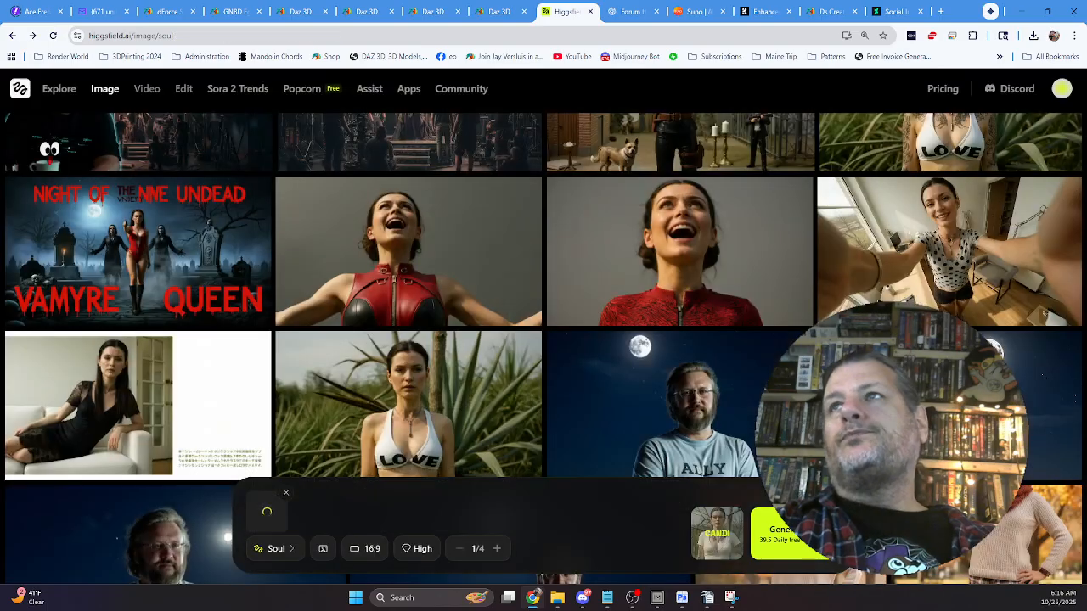
View the film set image of the horned skeletal figure enlarged along with its source picture, and return to the gallery.
scroll(747, 357, up, 3)
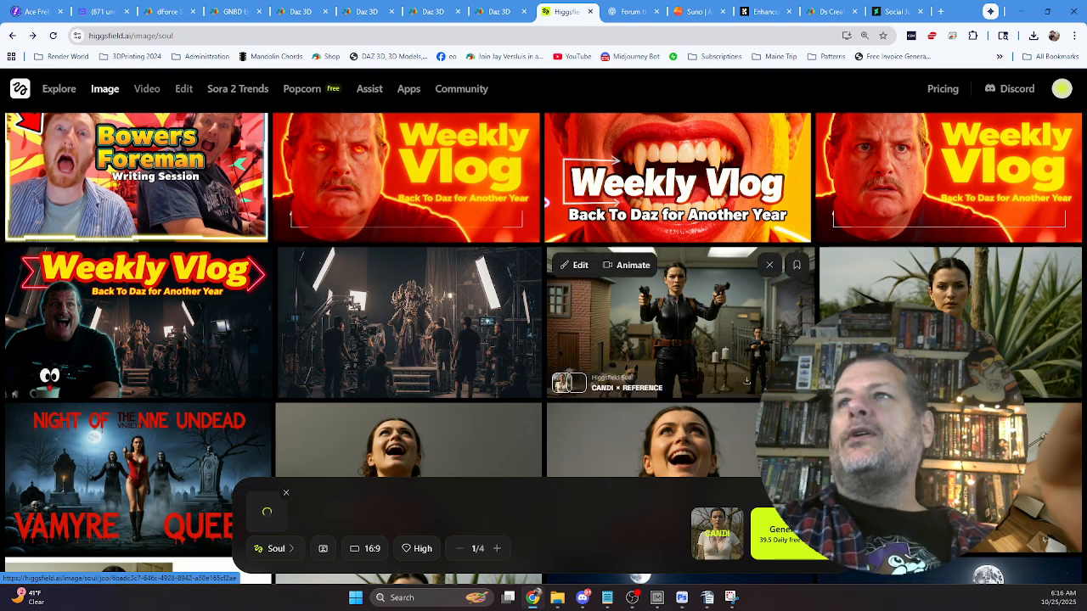
click(374, 390)
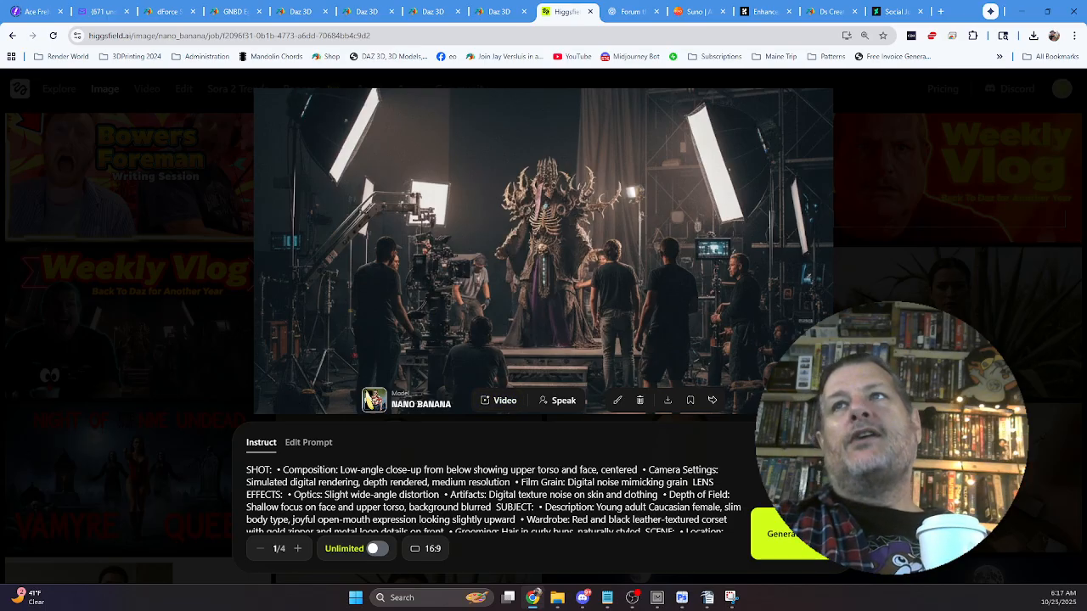
click(374, 400)
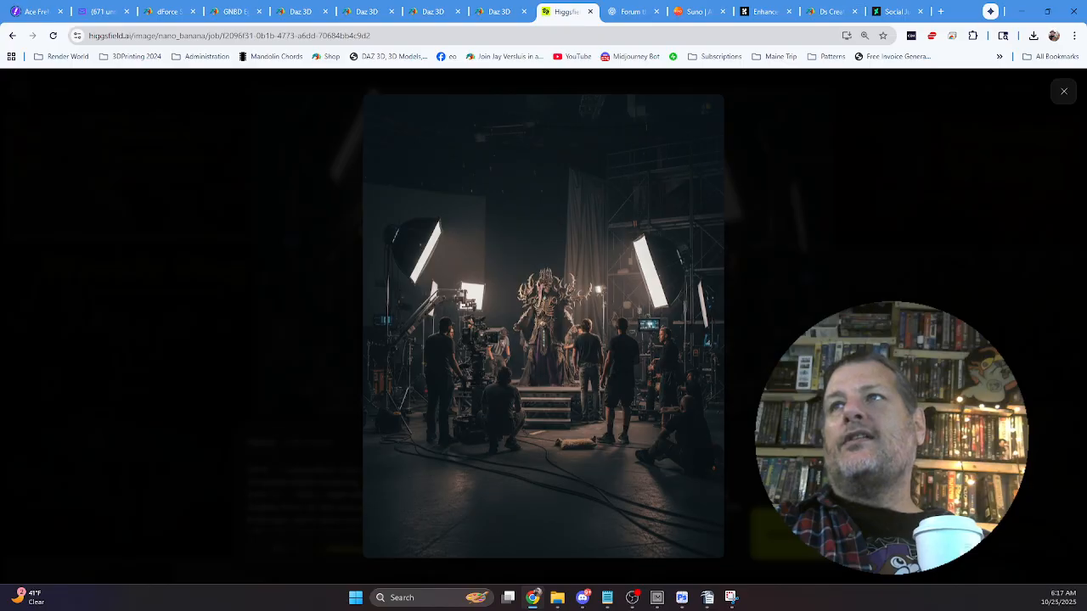
click(373, 400)
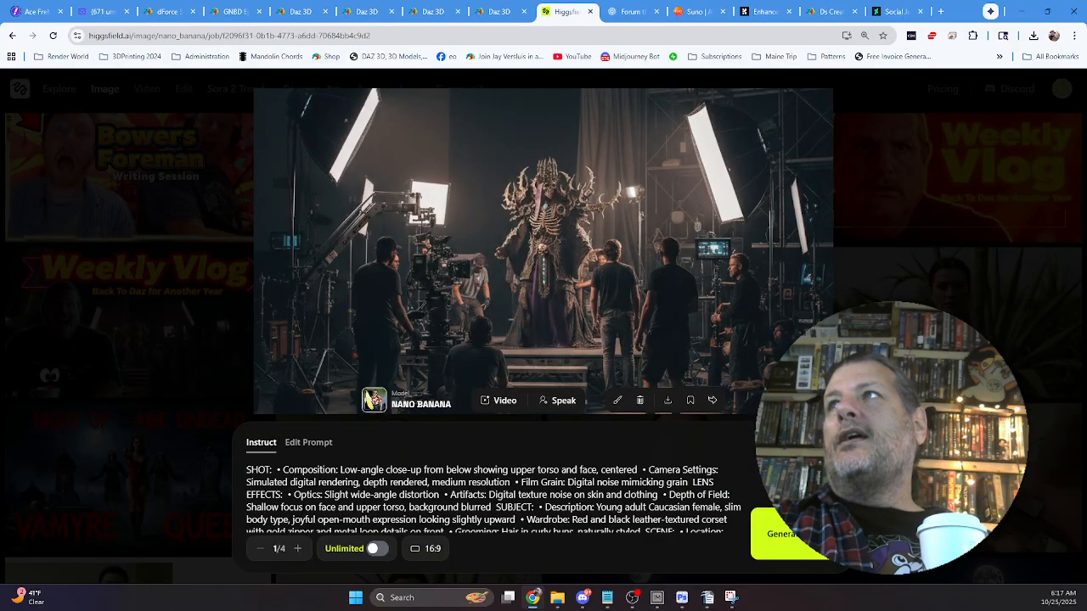
key(Escape)
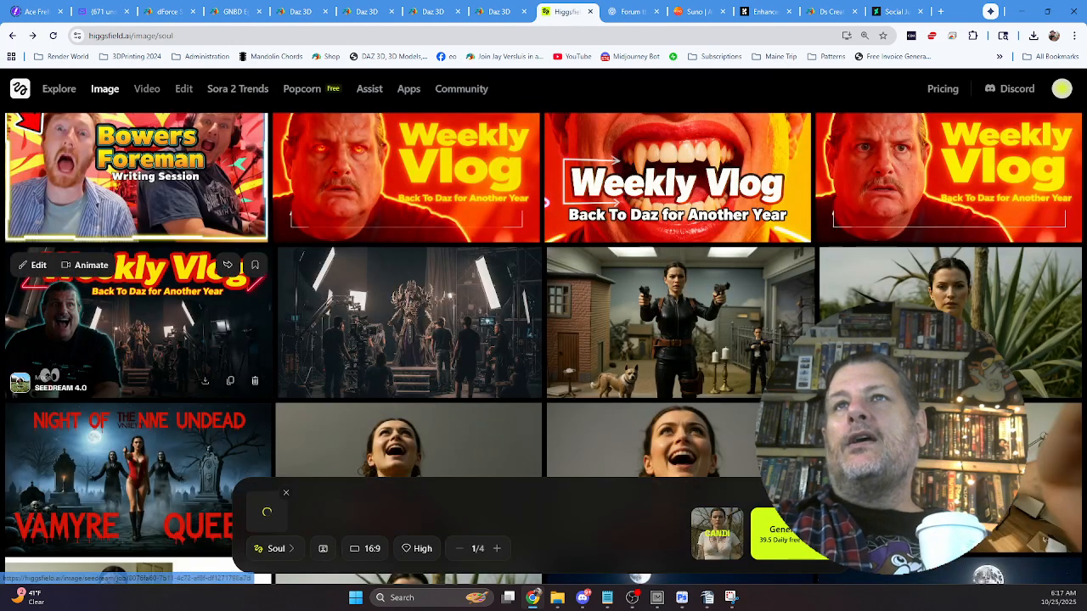
View the Weekly Vlog thumbnail with the film set background enlarged, close it, and browse up to the Bowers Foreman thumbnails.
click(127, 357)
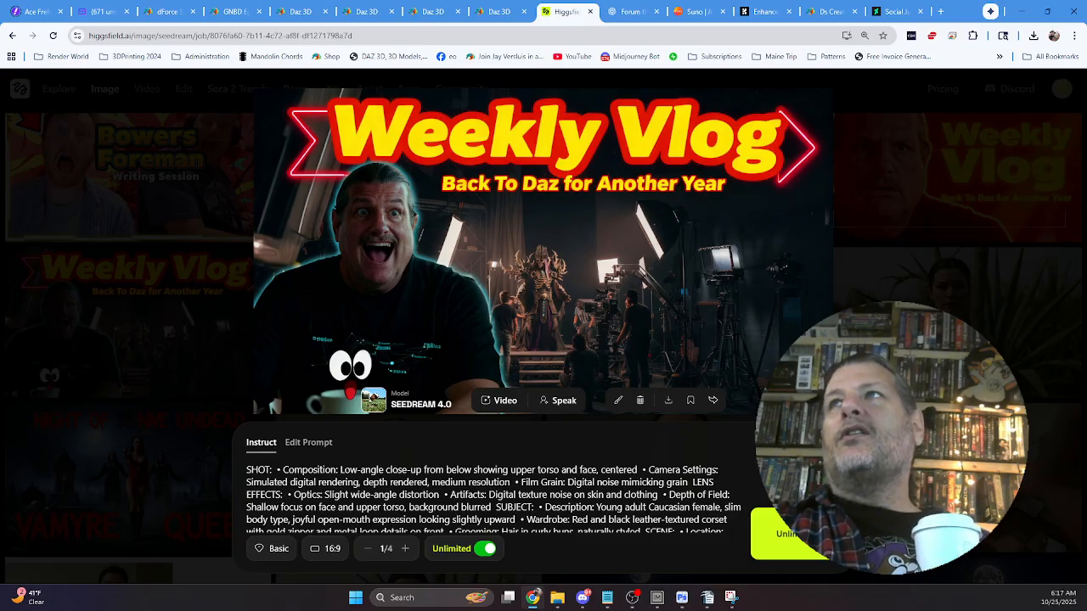
key(Escape)
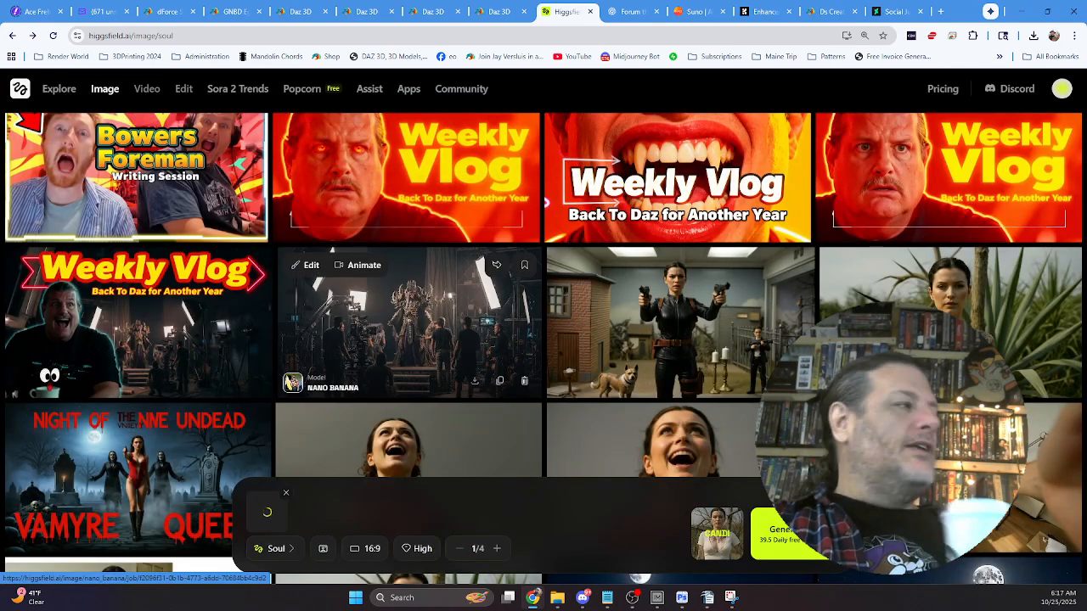
scroll(332, 251, up, 3)
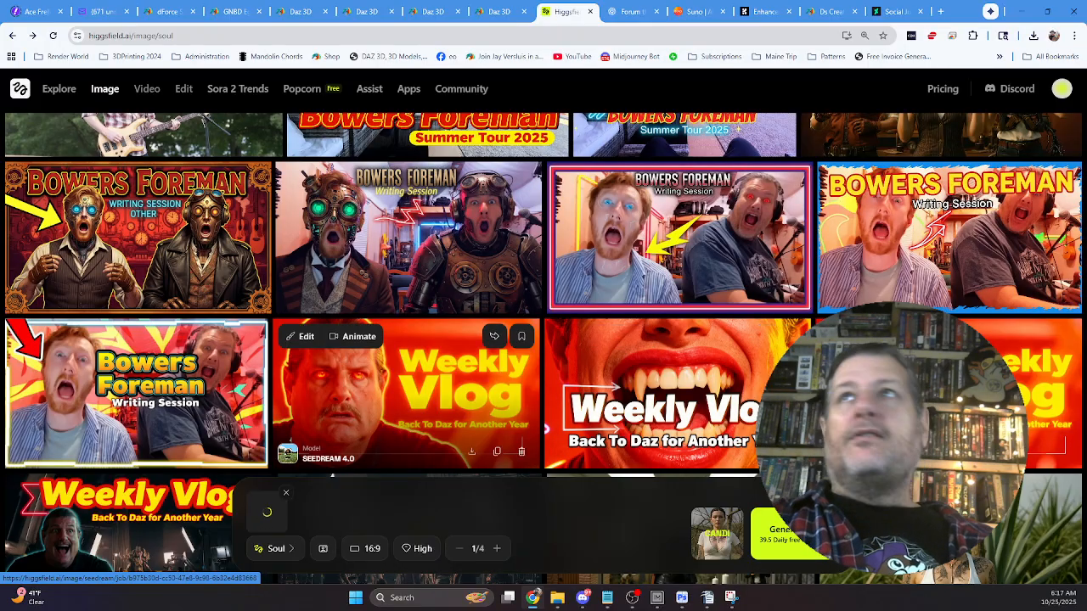
Switch to the Daz 3D blog article on the Daz Studio 4.22.1.161 Public Build, skim it to the end, and return to its beginning.
click(501, 11)
click(433, 11)
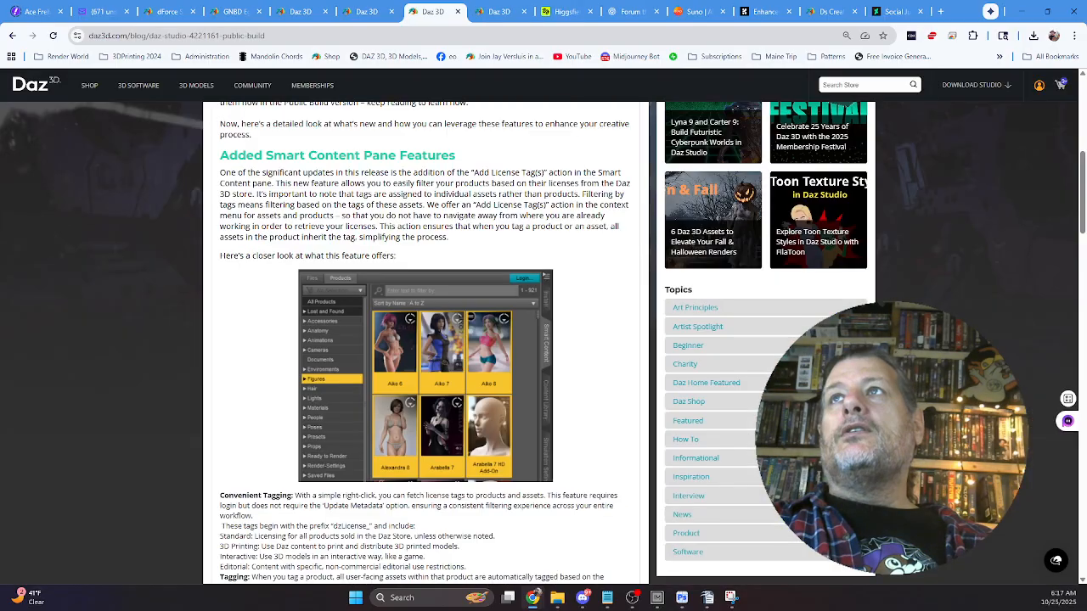
scroll(424, 340, up, 5)
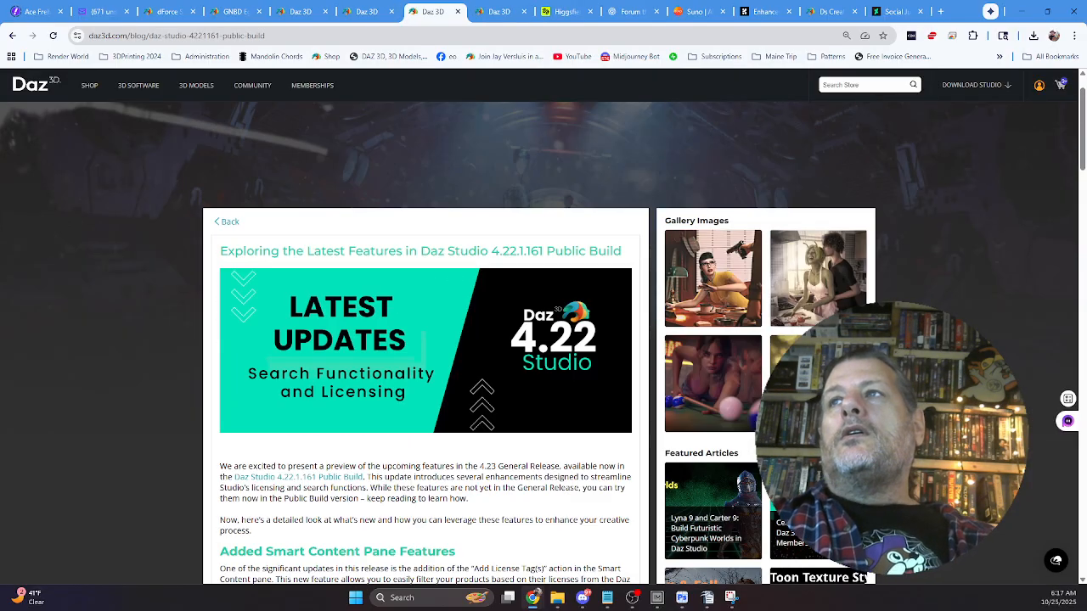
scroll(459, 191, down, 1)
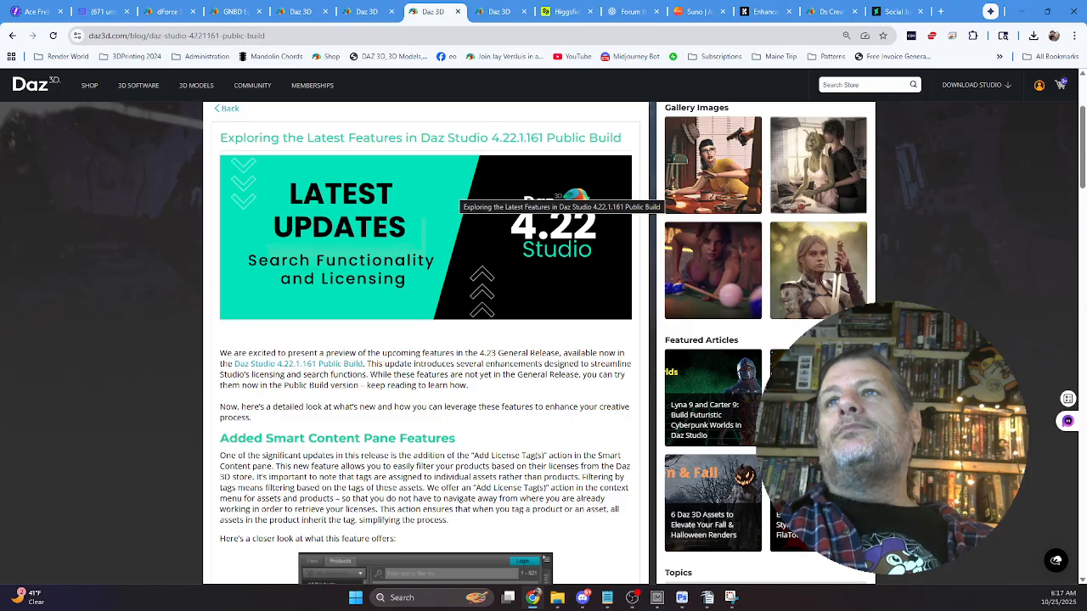
scroll(424, 340, down, 3)
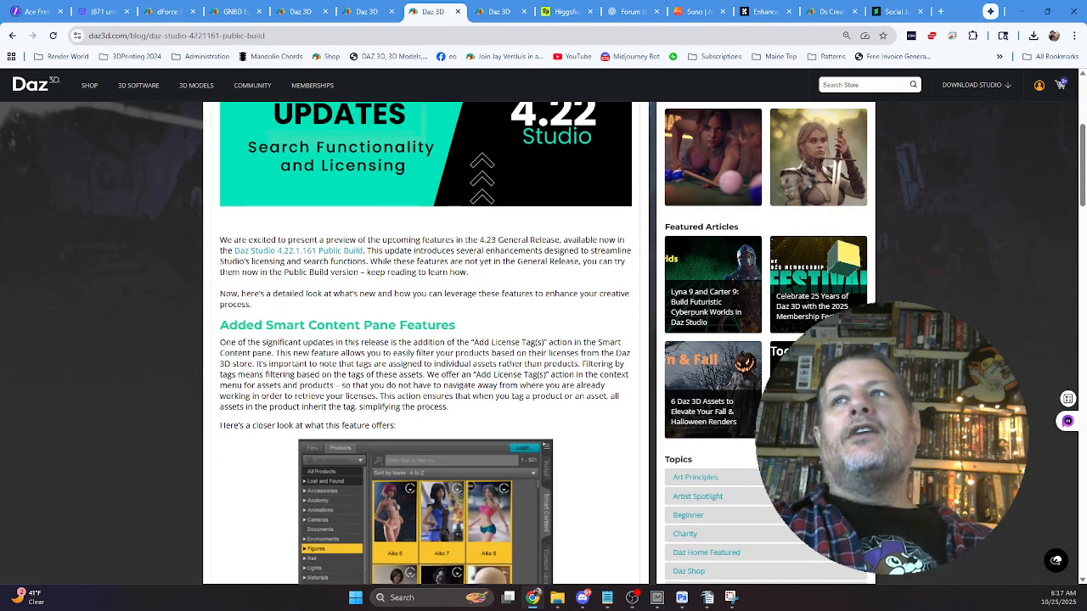
scroll(424, 340, down, 2)
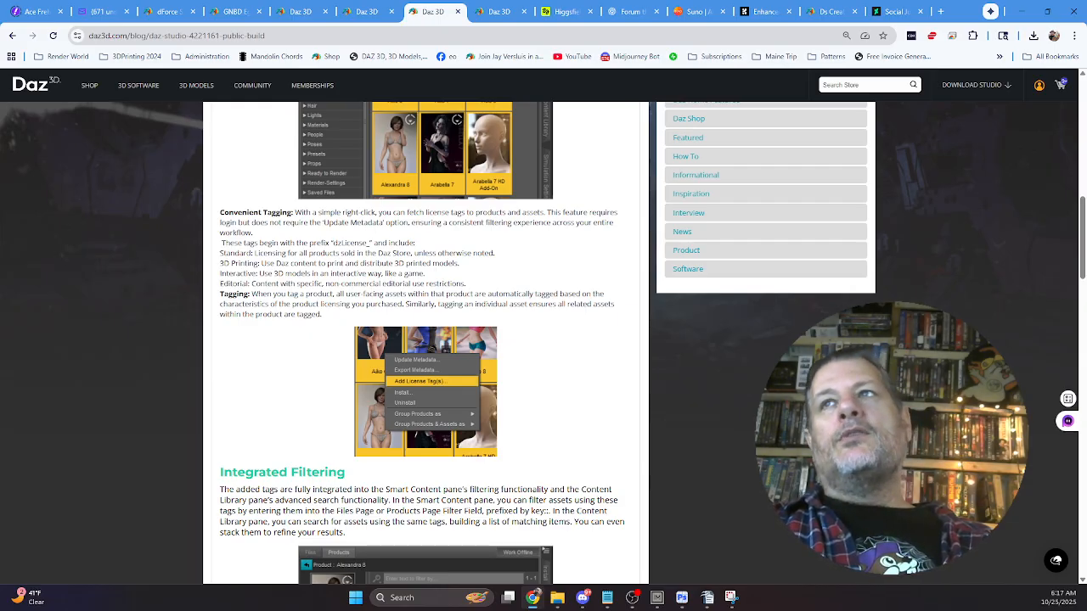
scroll(424, 340, down, 5)
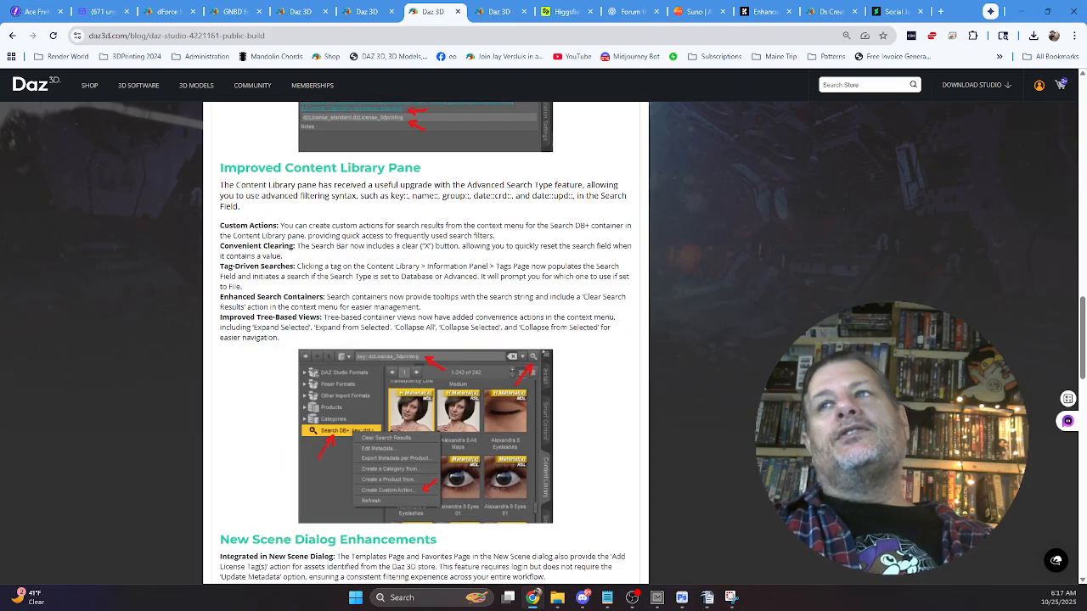
scroll(425, 340, down, 5)
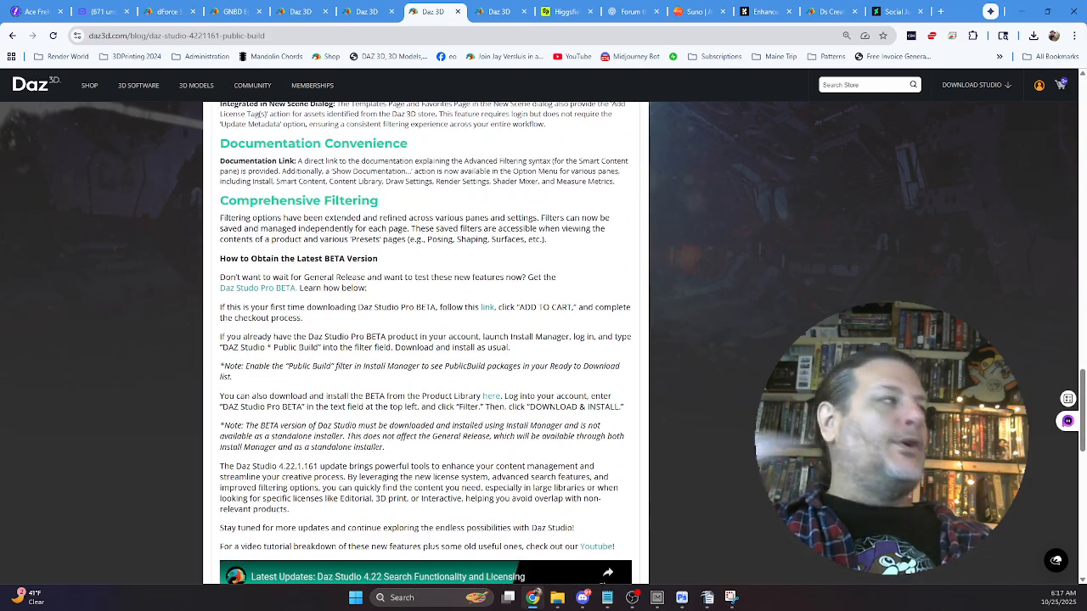
scroll(424, 340, down, 2)
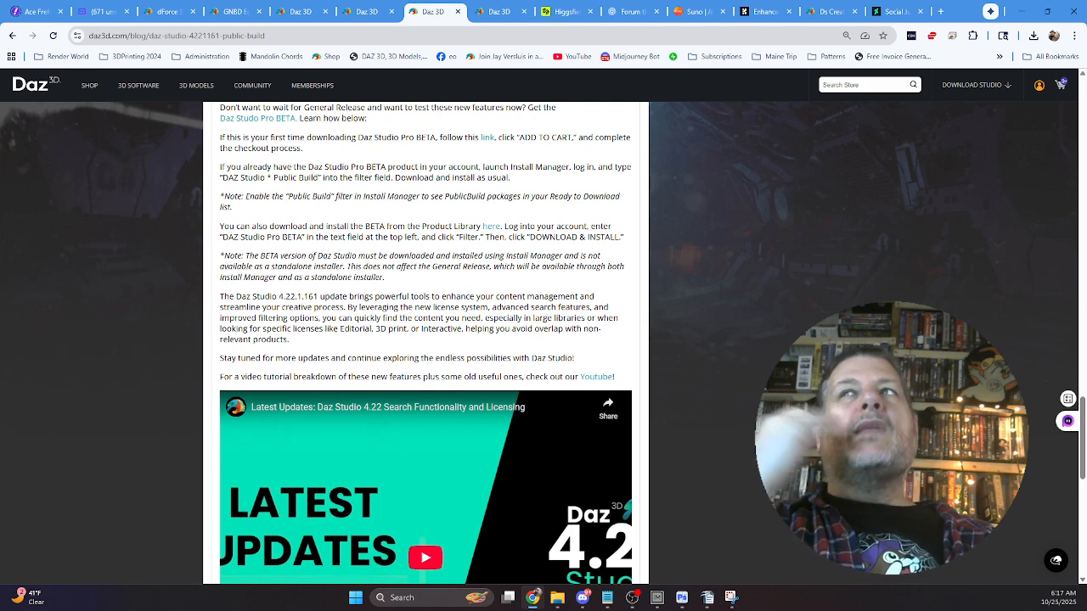
scroll(424, 340, down, 7)
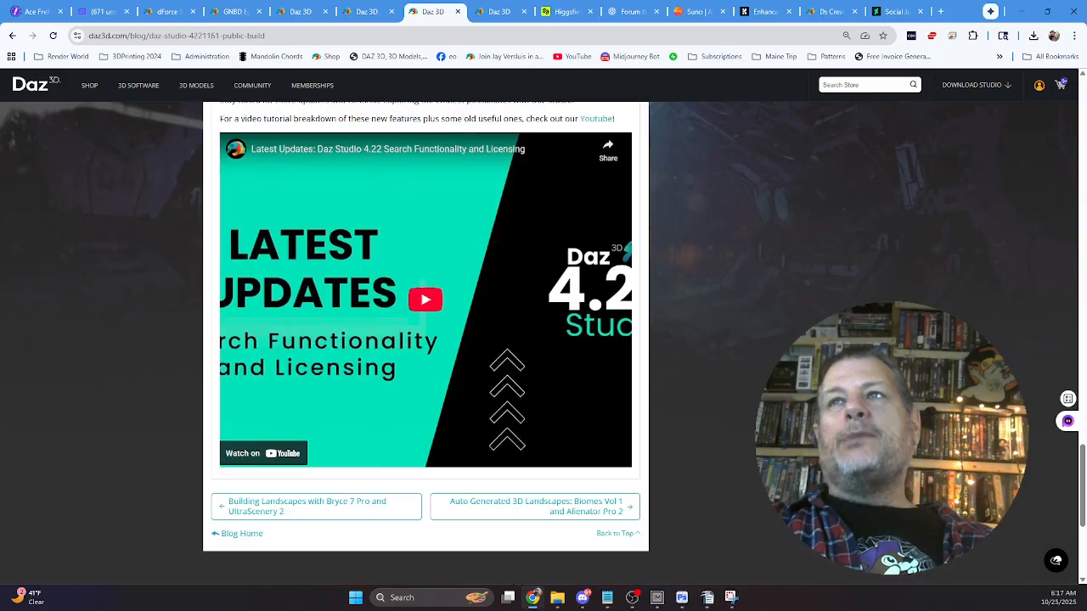
scroll(425, 340, up, 10)
scroll(424, 340, up, 12)
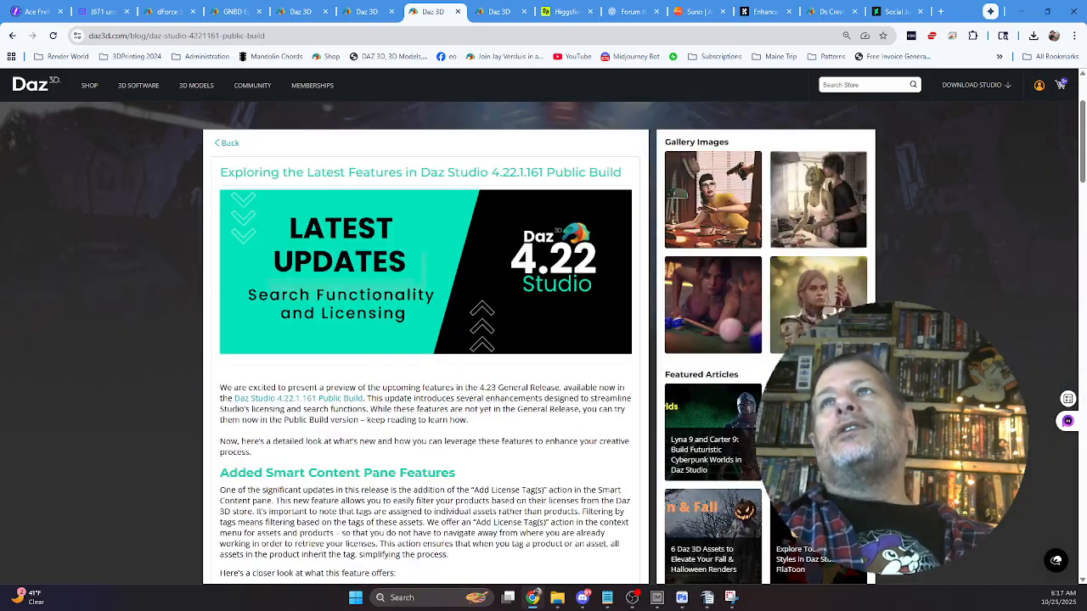
scroll(602, 297, up, 2)
scroll(544, 340, down, 1)
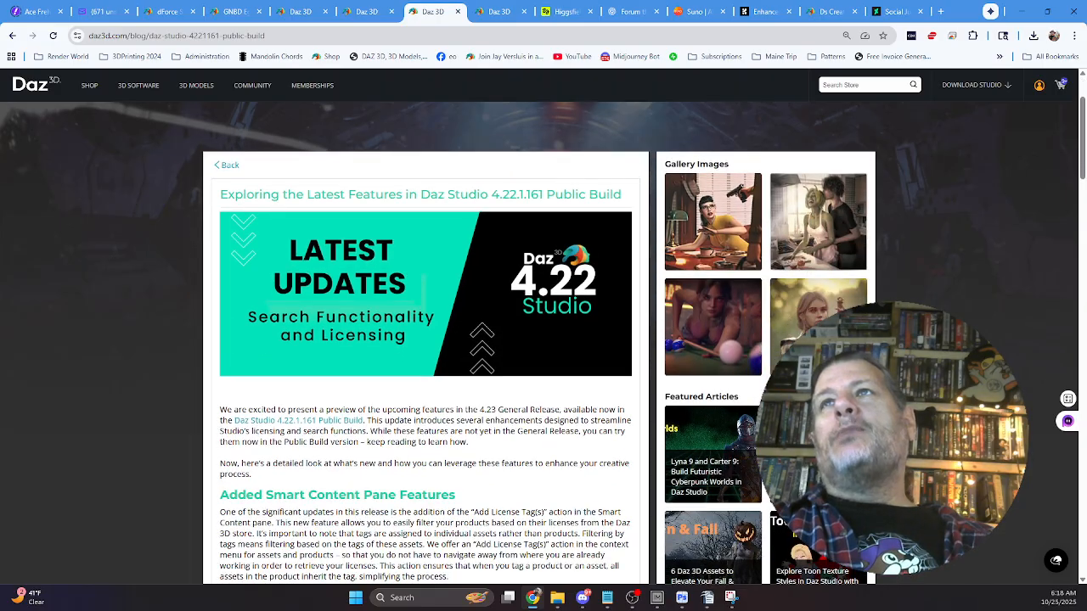
Switch to the Daz 3D Product Library and review the products contained in the Asha 9 HD Character Bundle.
click(366, 11)
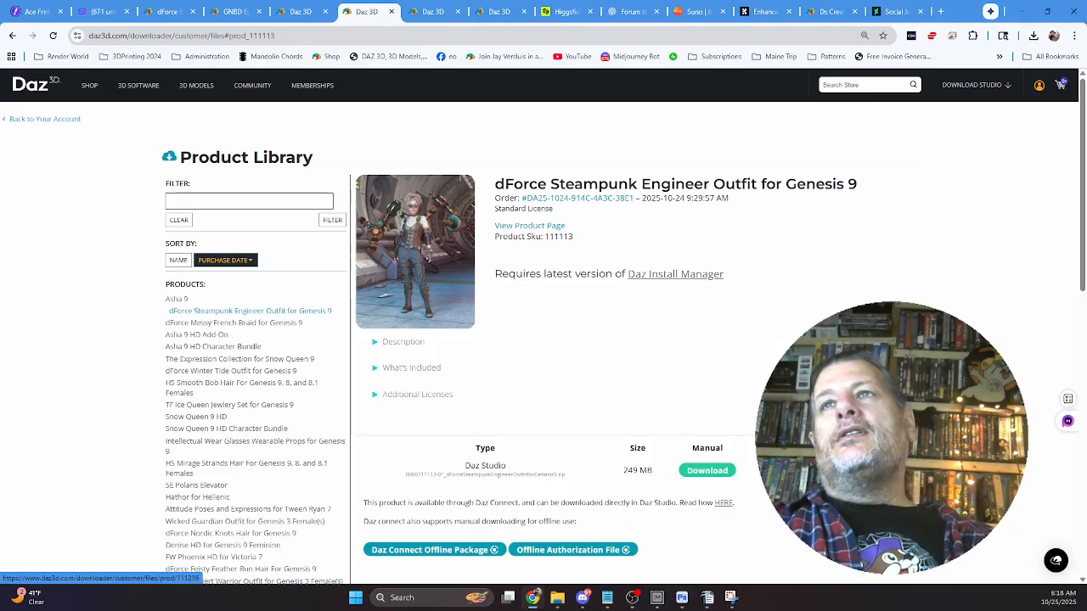
click(216, 347)
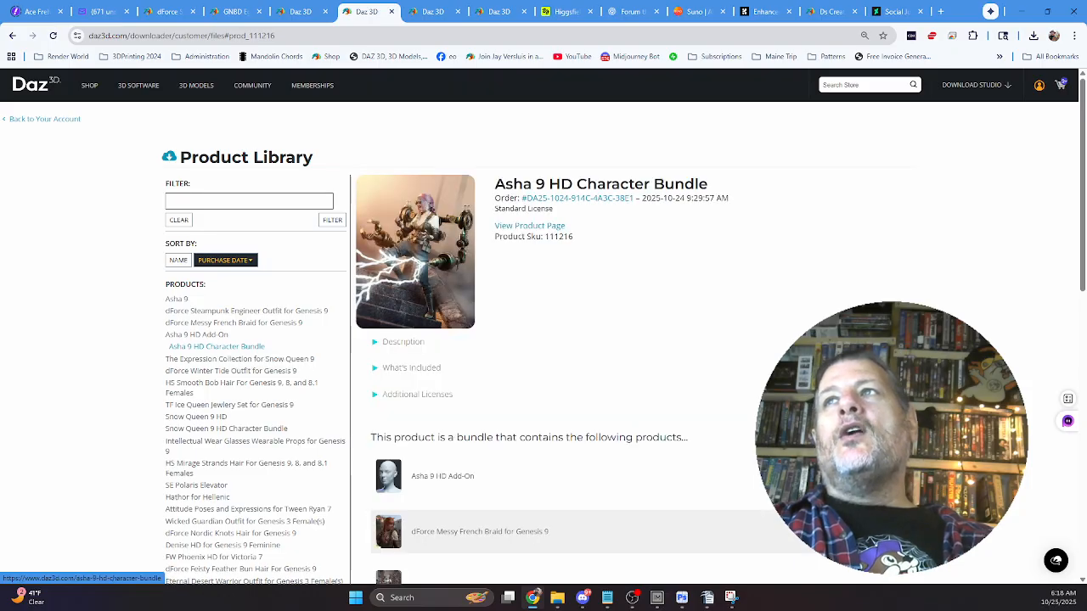
scroll(216, 346, down, 3)
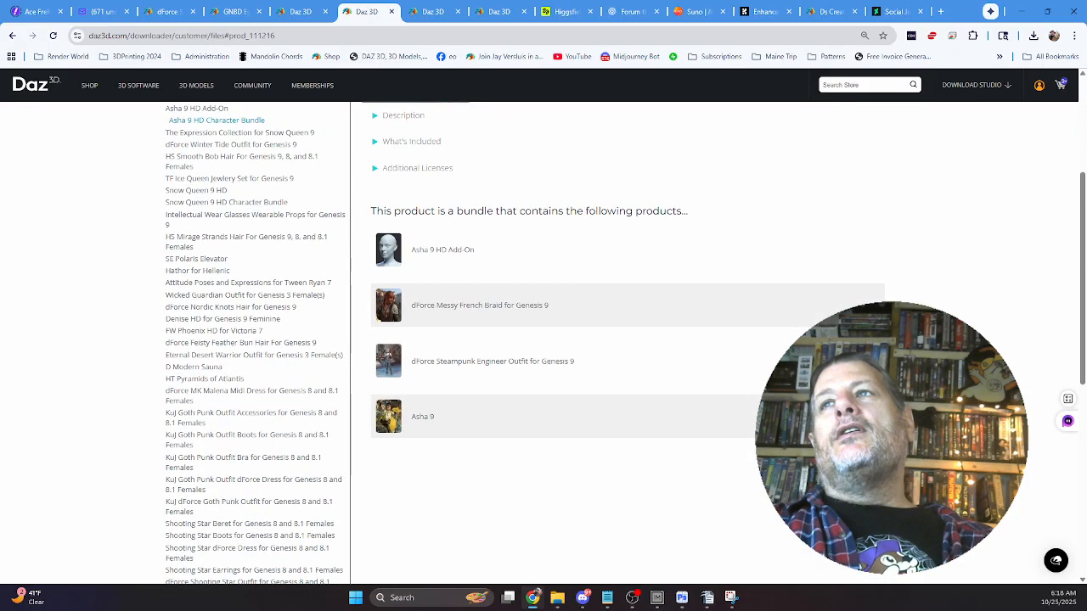
scroll(196, 322, up, 3)
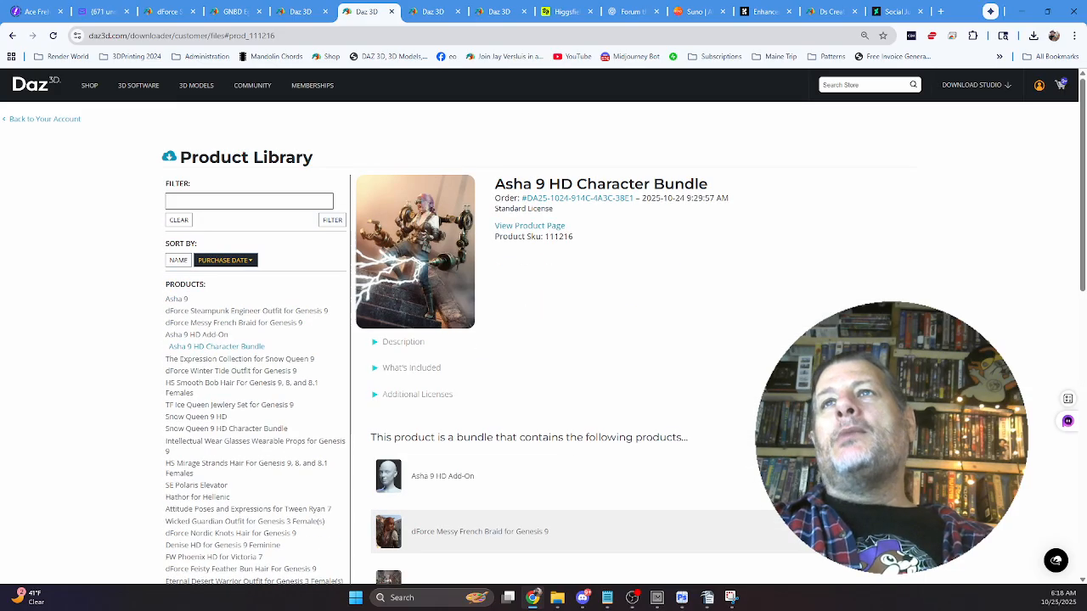
scroll(255, 510, down, 1)
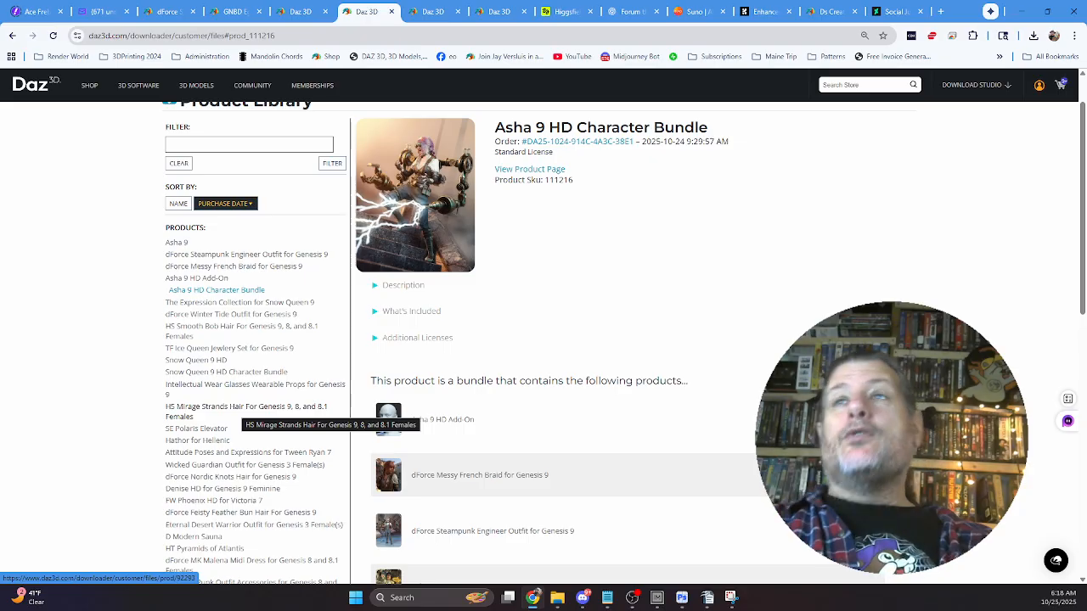
Open the Snow Queen 9 HD Character Bundle from the library, view its product page, and highlight its original price and savings.
click(228, 372)
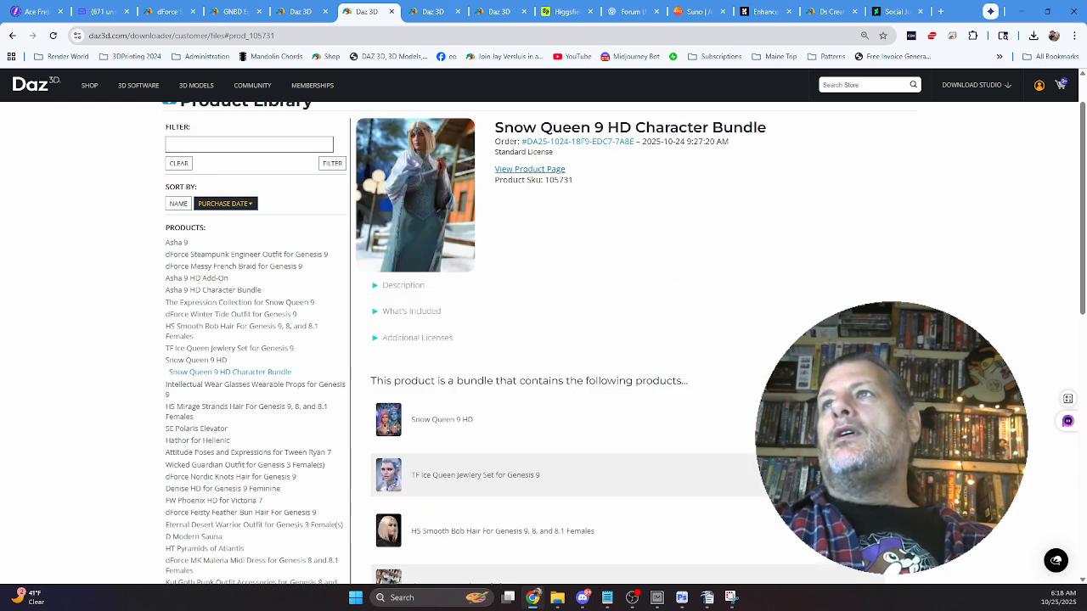
click(529, 169)
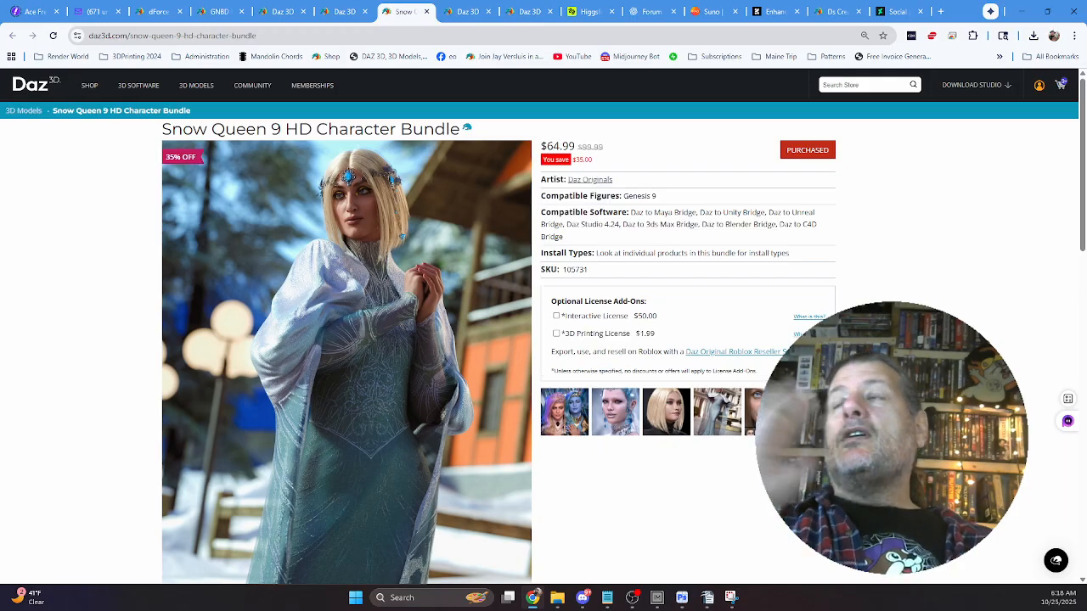
drag(594, 160, 582, 147)
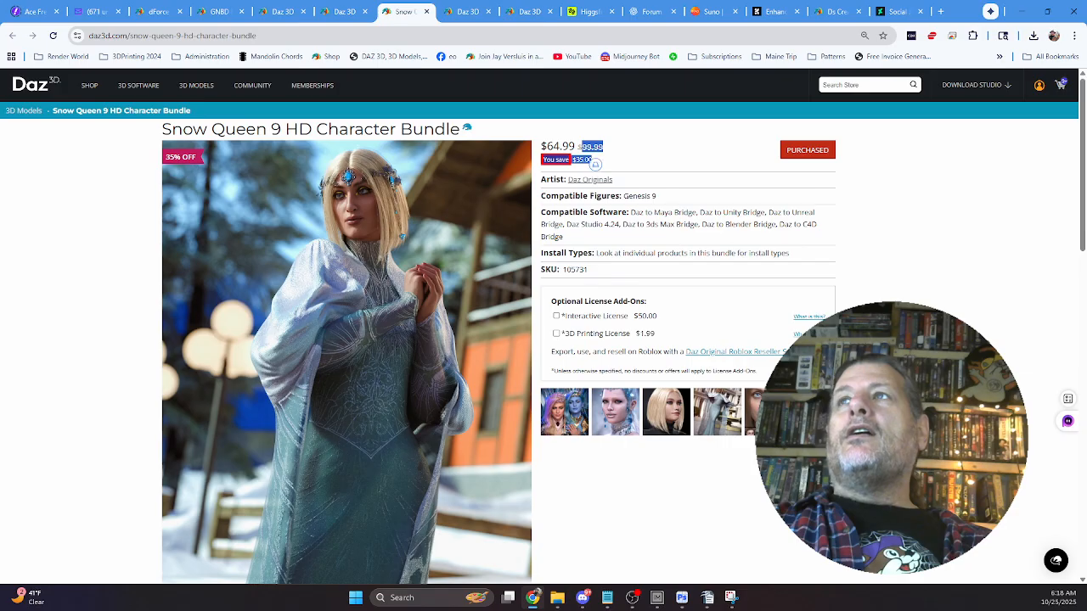
click(595, 164)
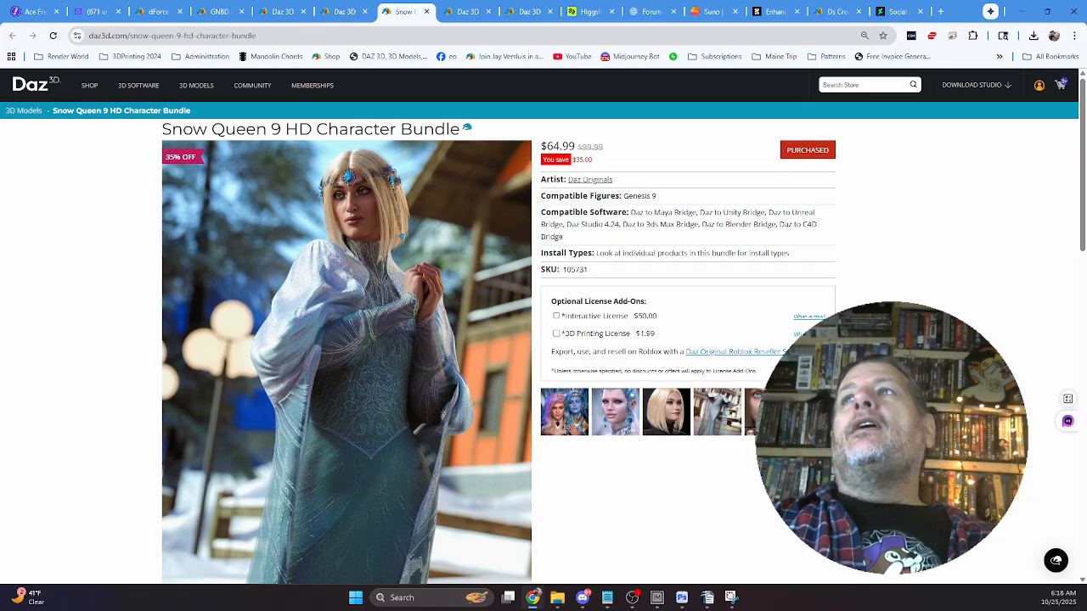
drag(575, 146, 592, 159)
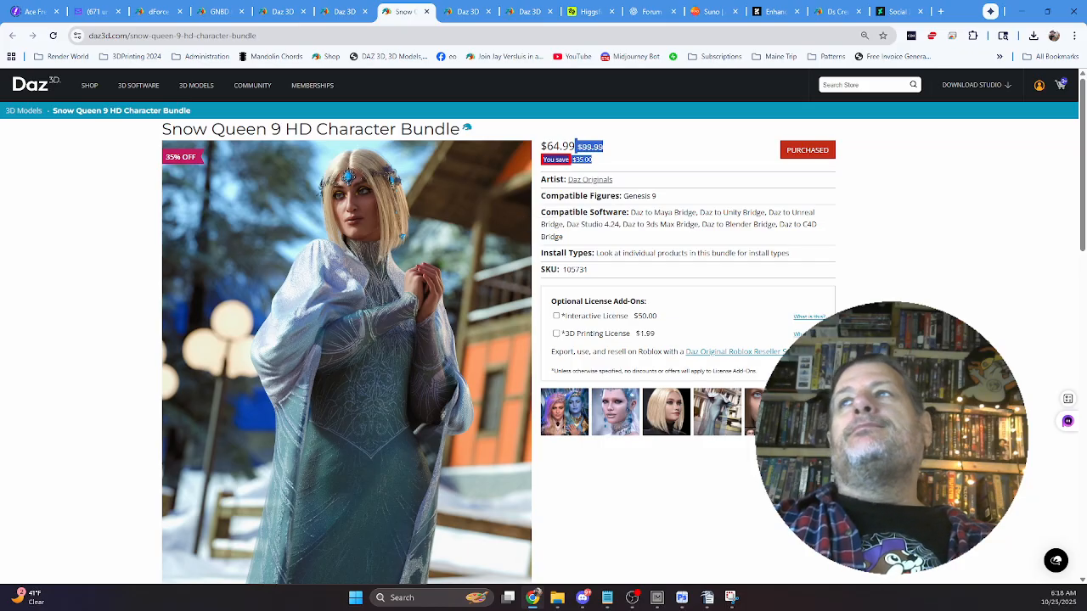
Review the products included in the Snow Queen 9 bundle, check its price and savings again, and close the product page.
scroll(499, 350, down, 3)
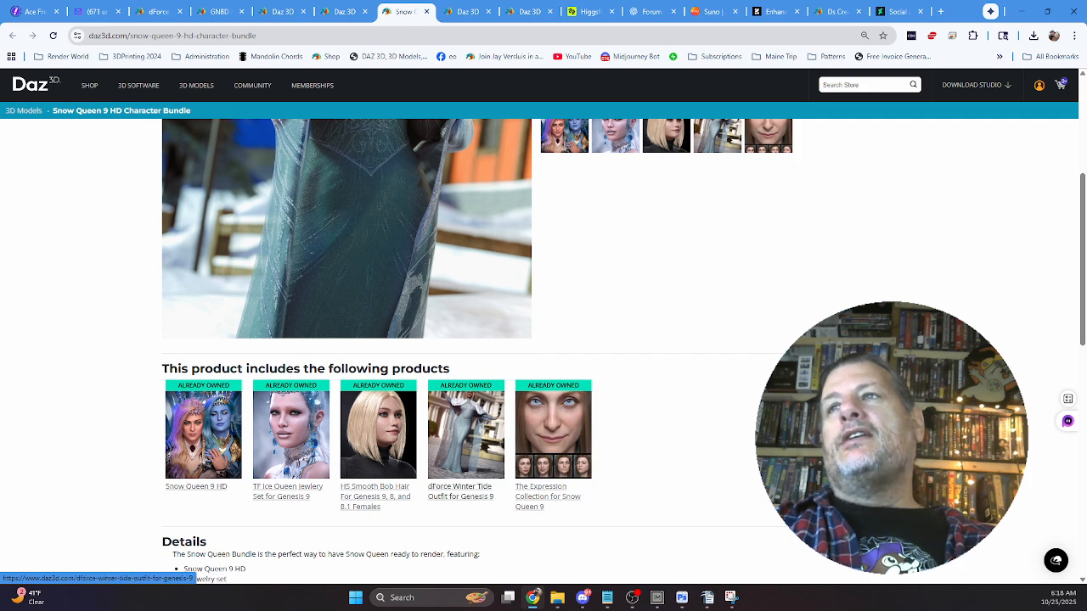
scroll(547, 496, up, 3)
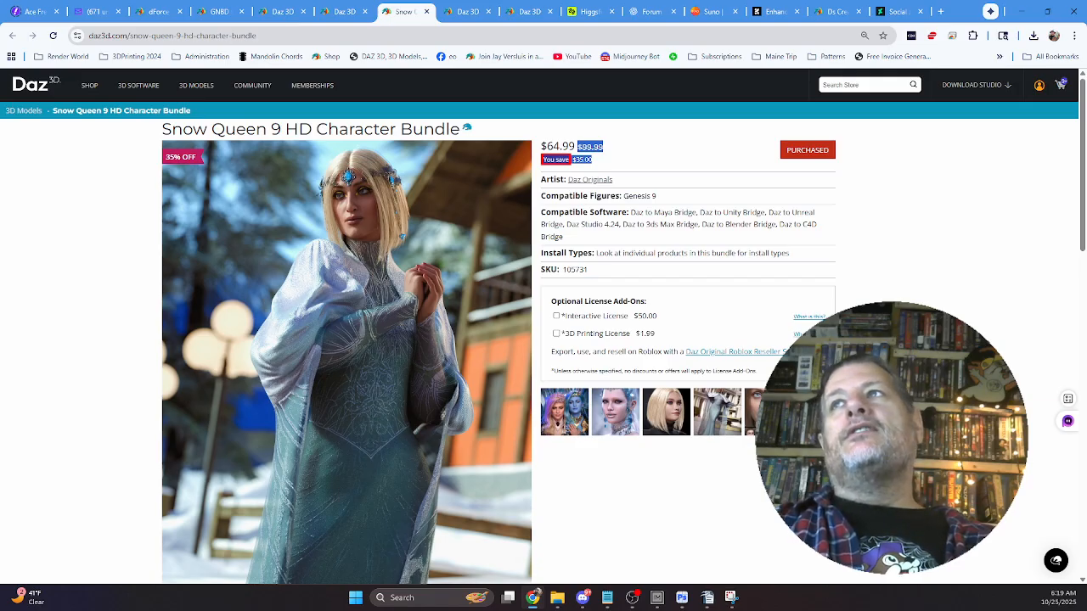
click(620, 155)
drag(579, 146, 596, 160)
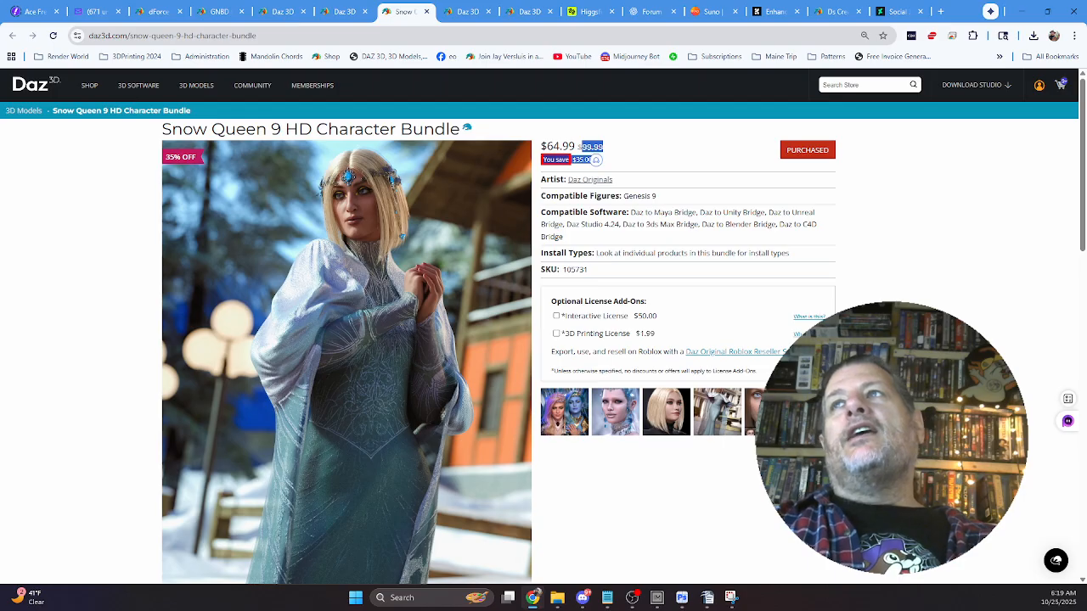
scroll(596, 159, down, 3)
scroll(596, 159, up, 3)
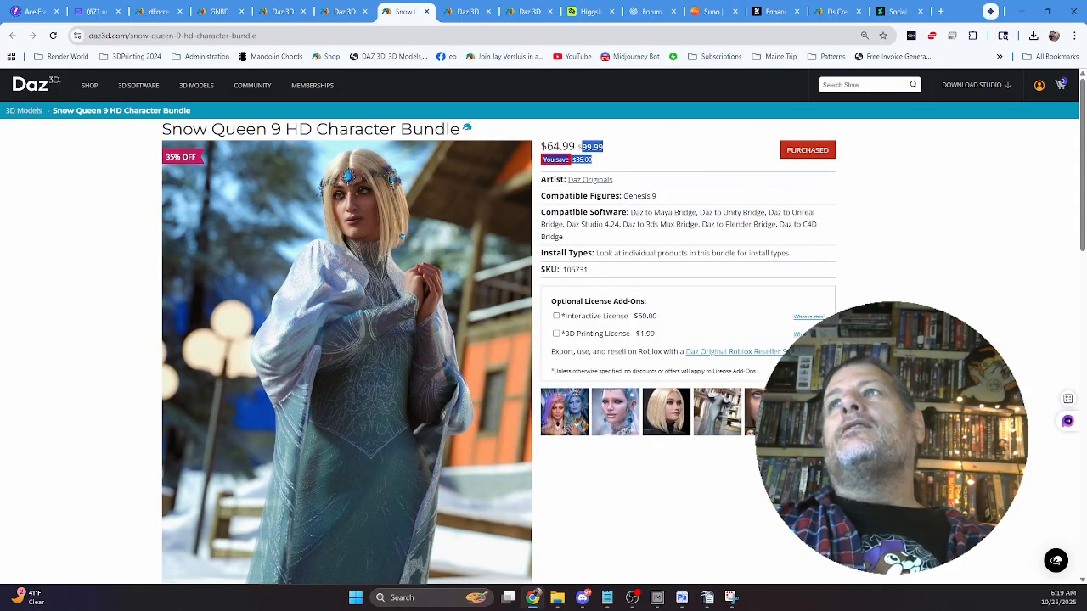
click(607, 158)
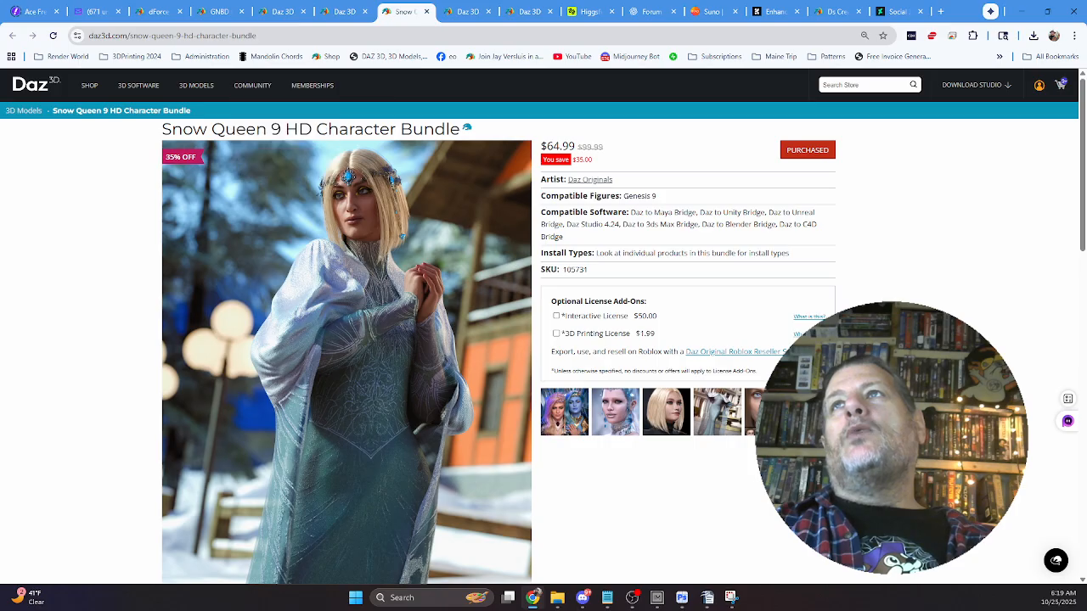
click(426, 11)
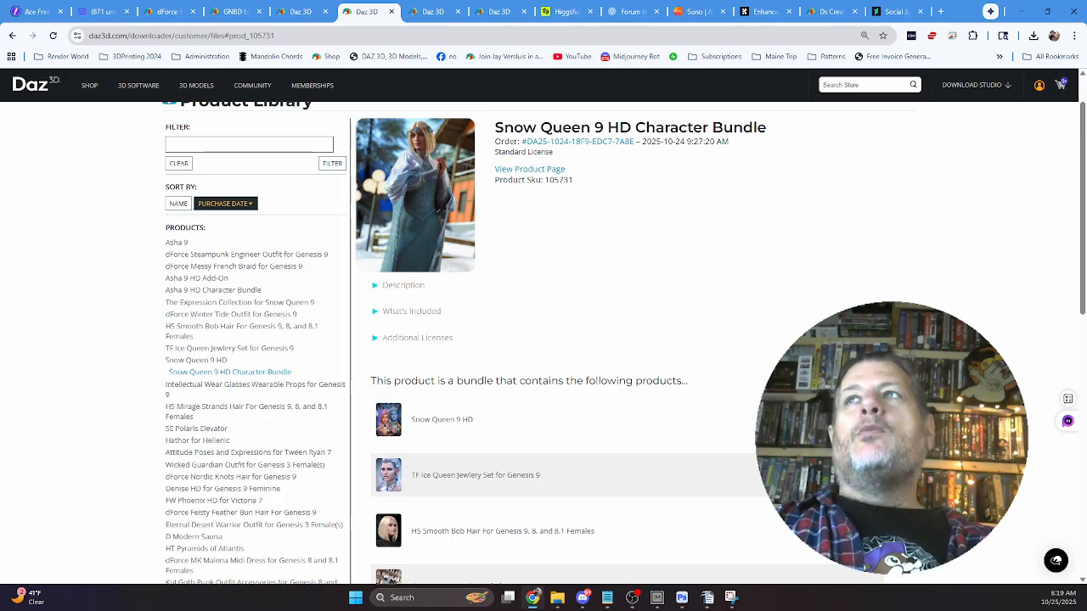
View the D Modern Sauna entry in the Product Library and advance the purchased products list to page 3.
scroll(544, 339, down, 3)
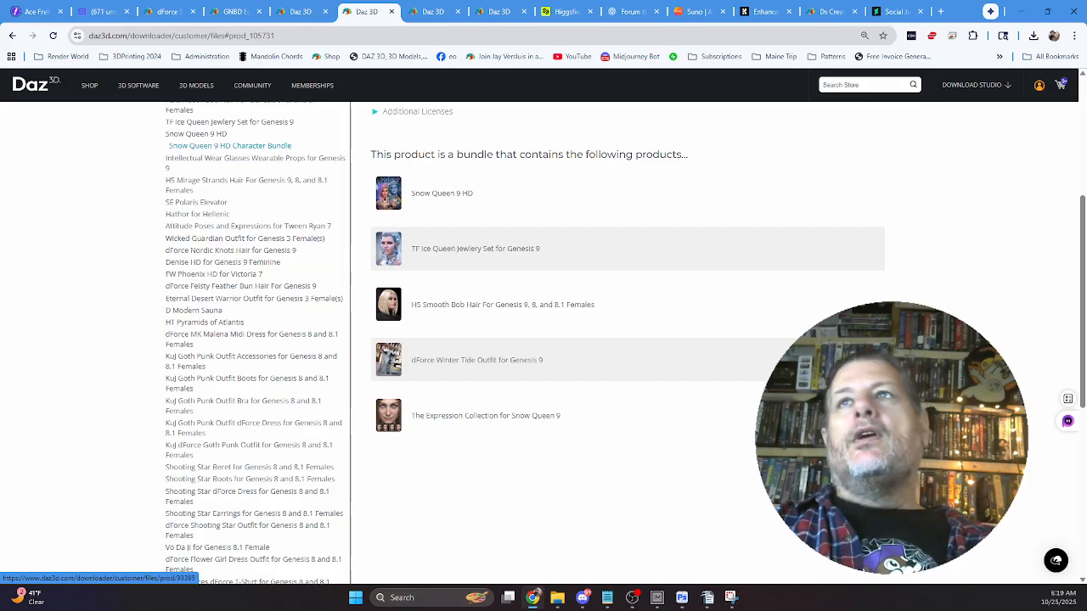
click(195, 310)
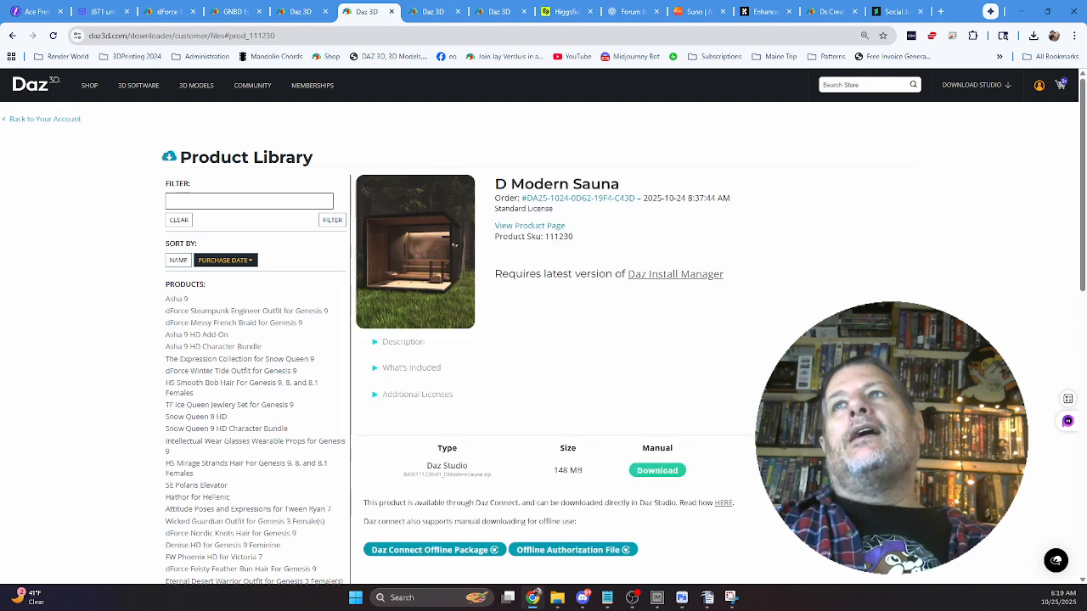
scroll(203, 330, down, 4)
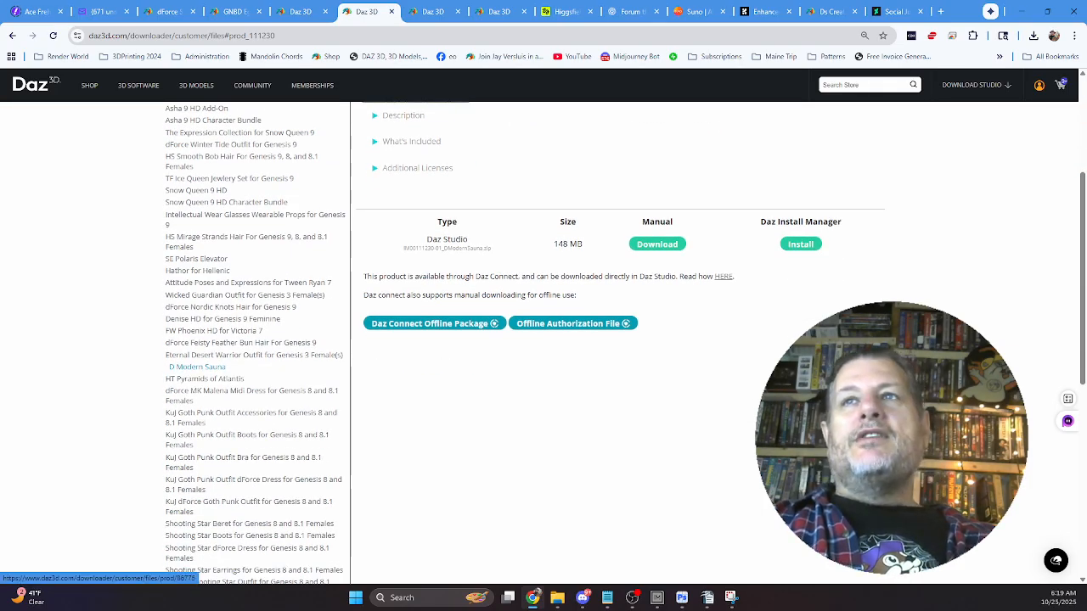
scroll(221, 340, down, 3)
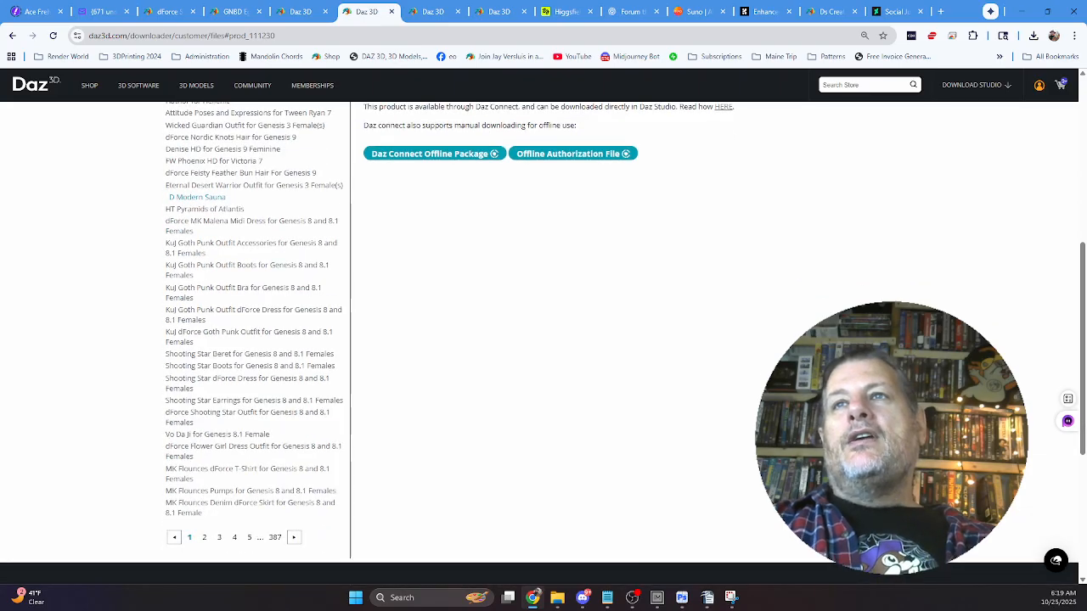
click(293, 536)
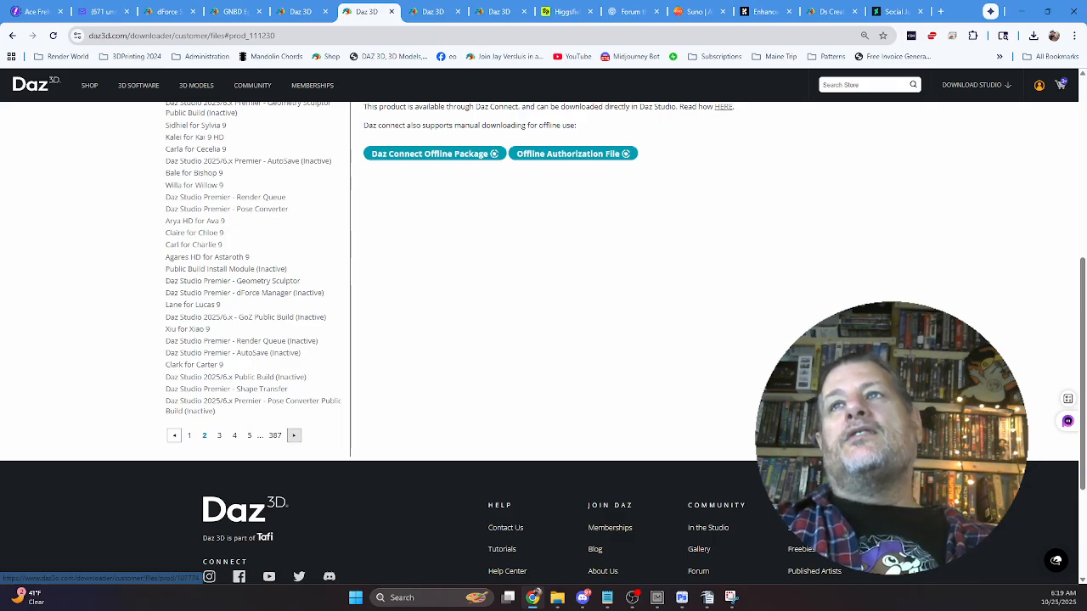
click(294, 435)
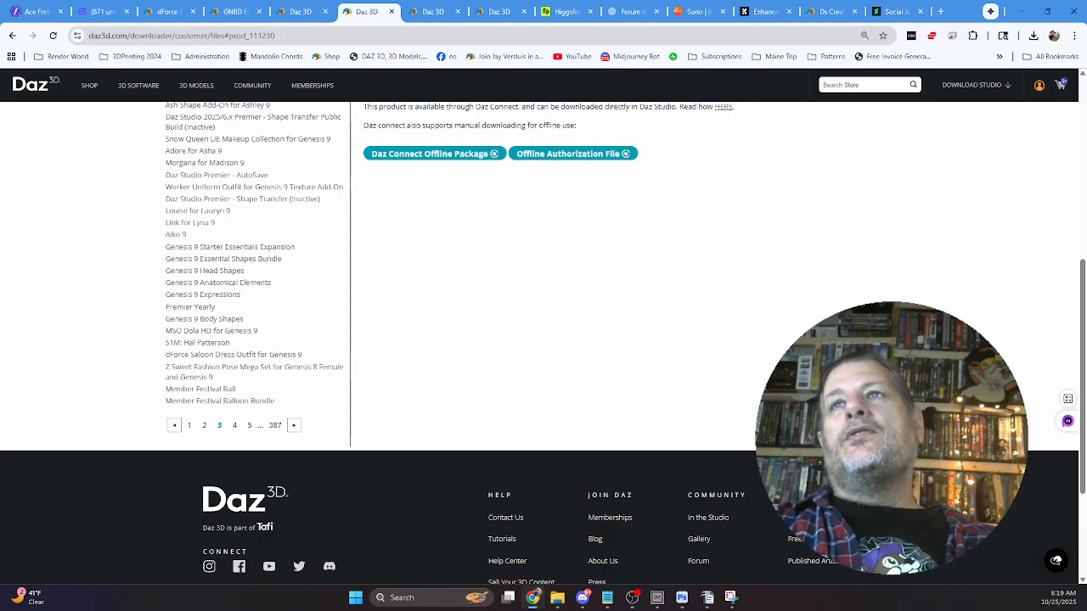
View the library entry for Z Sweet Fashion Pose Mega Set for Genesis 8 Female and Genesis 9, then open Billie for Brianna 9.
click(245, 371)
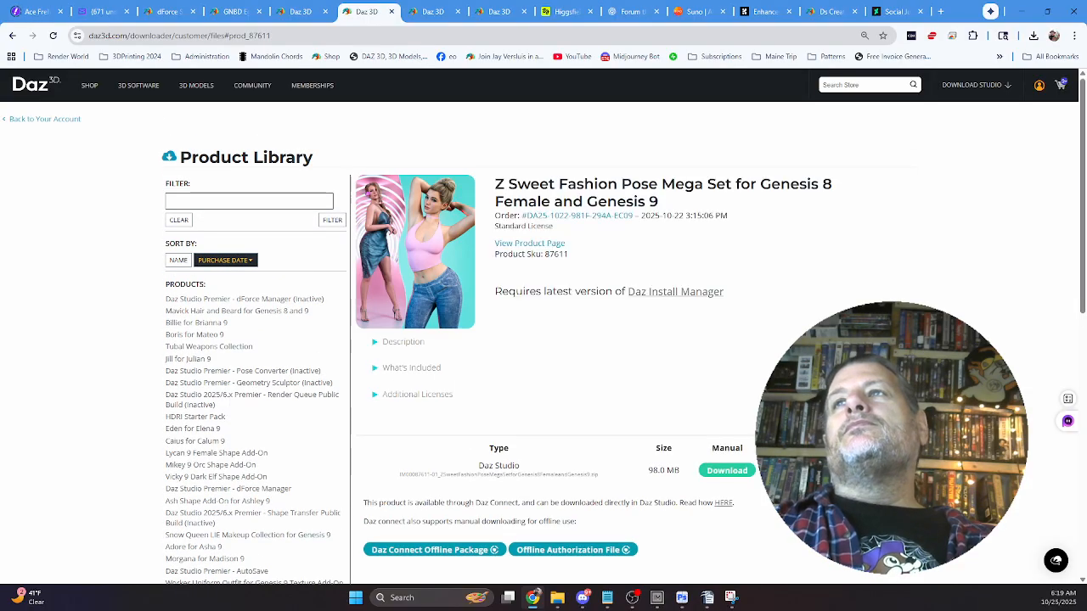
scroll(543, 339, down, 4)
scroll(543, 339, up, 4)
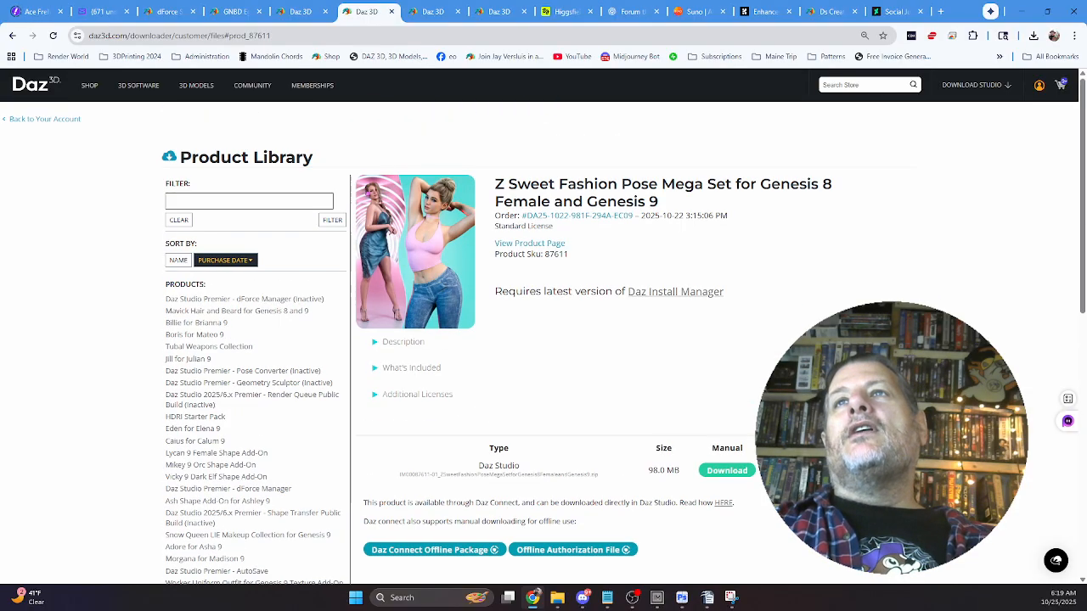
click(197, 323)
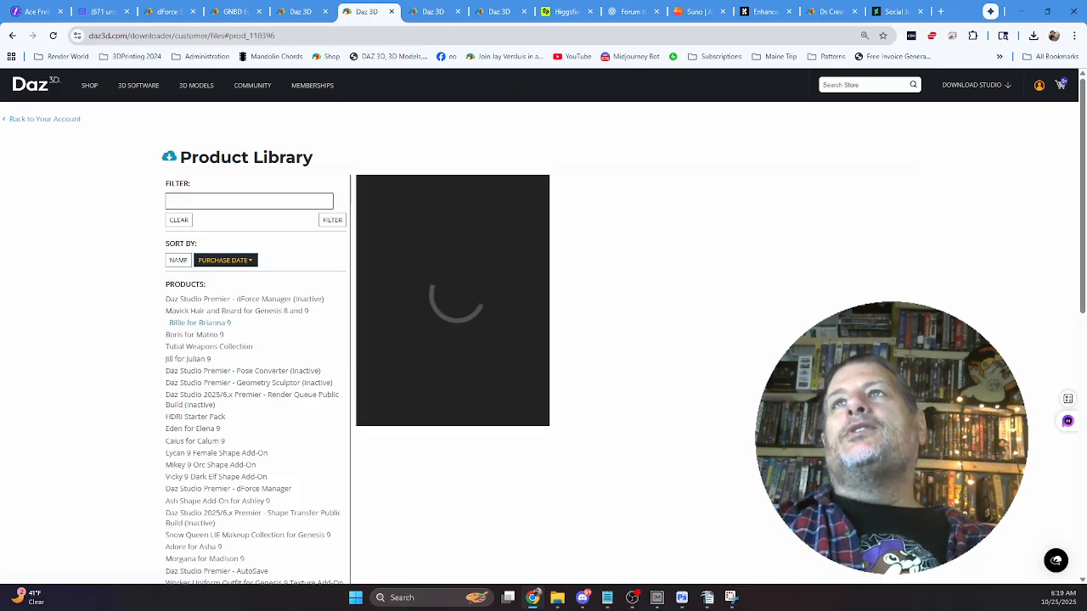
Switch to the dForce Steampunk Engineer Outfit product page, view the promo image with the mechanical arms enlarged, and close it.
key(ctrl+shift+Tab)
key(ctrl+shift+Tab)
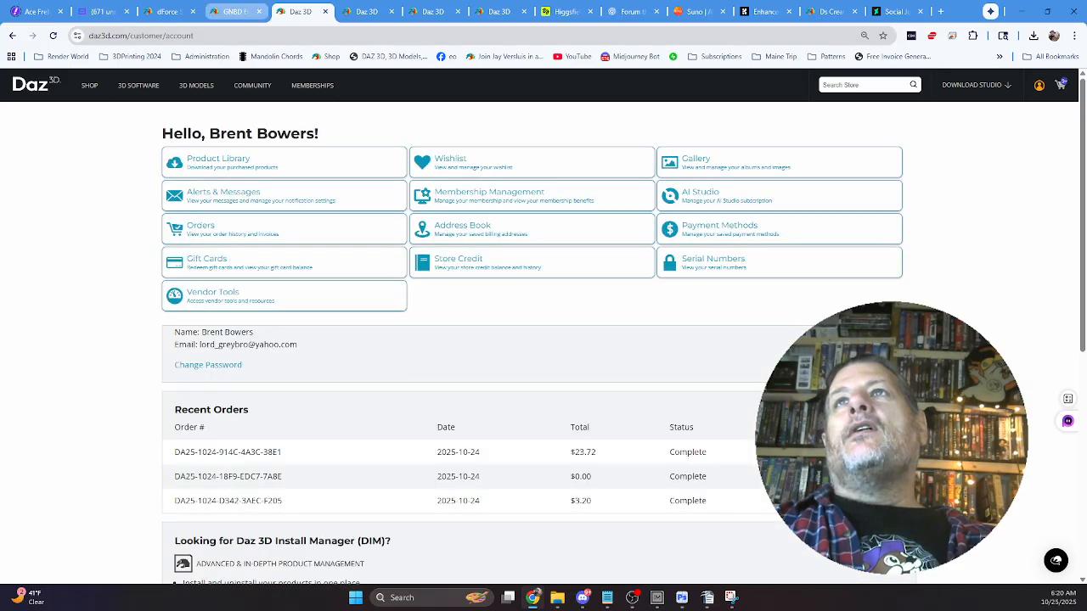
key(ctrl+shift+Tab)
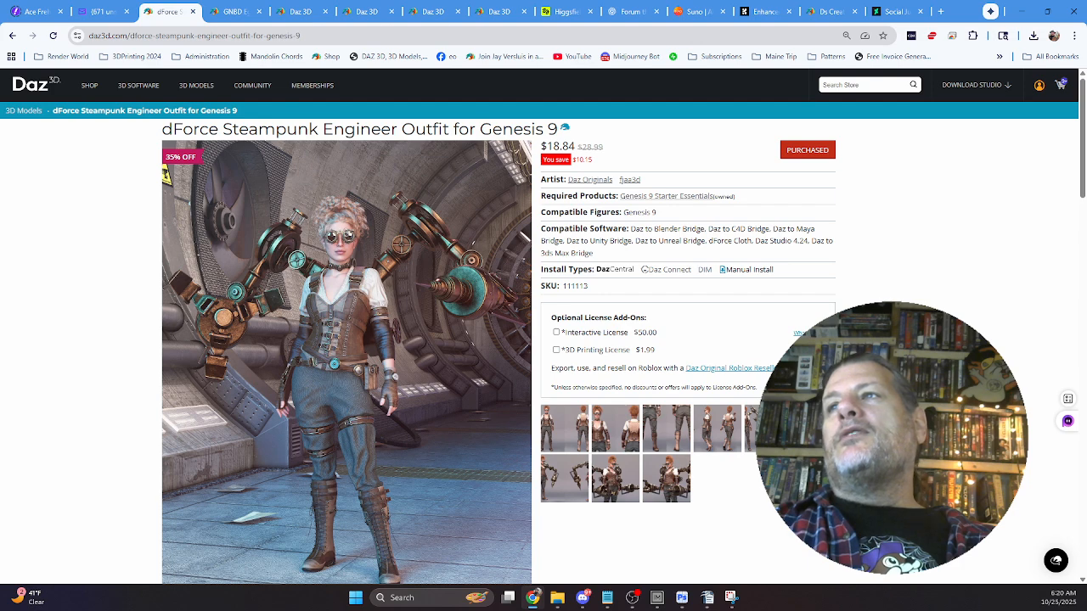
click(615, 478)
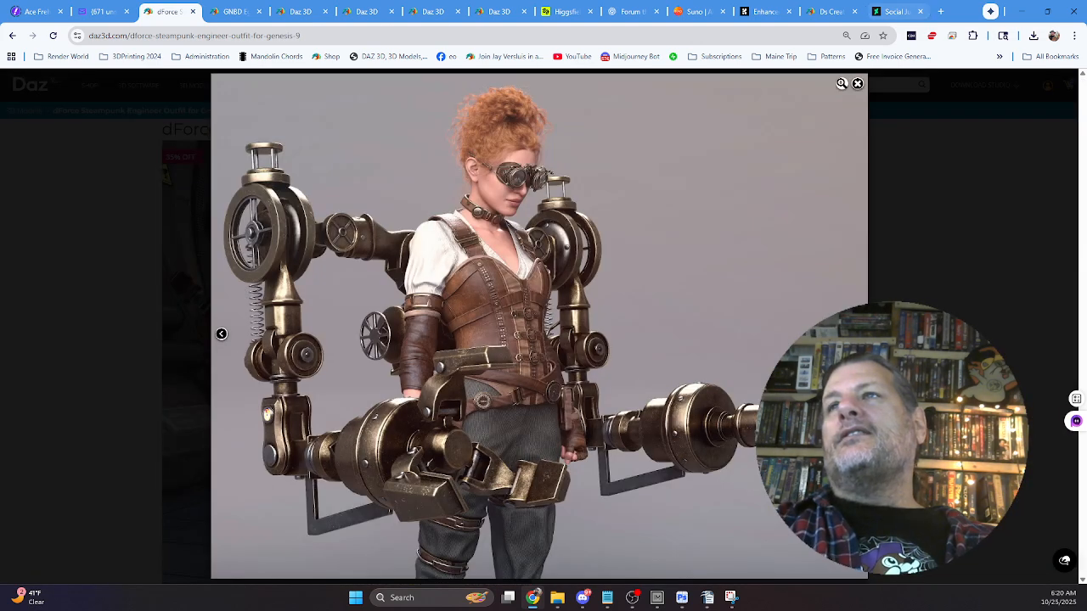
click(856, 84)
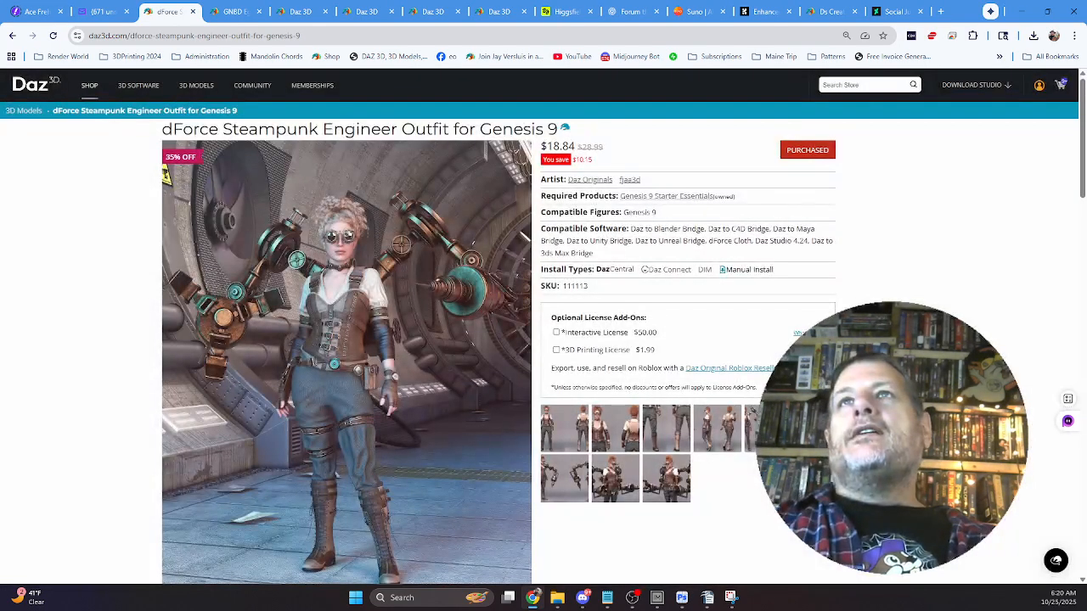
Open the Daz 3D Outlet Store from the shop page and review the newest props, guns, hair and pose sets.
click(89, 85)
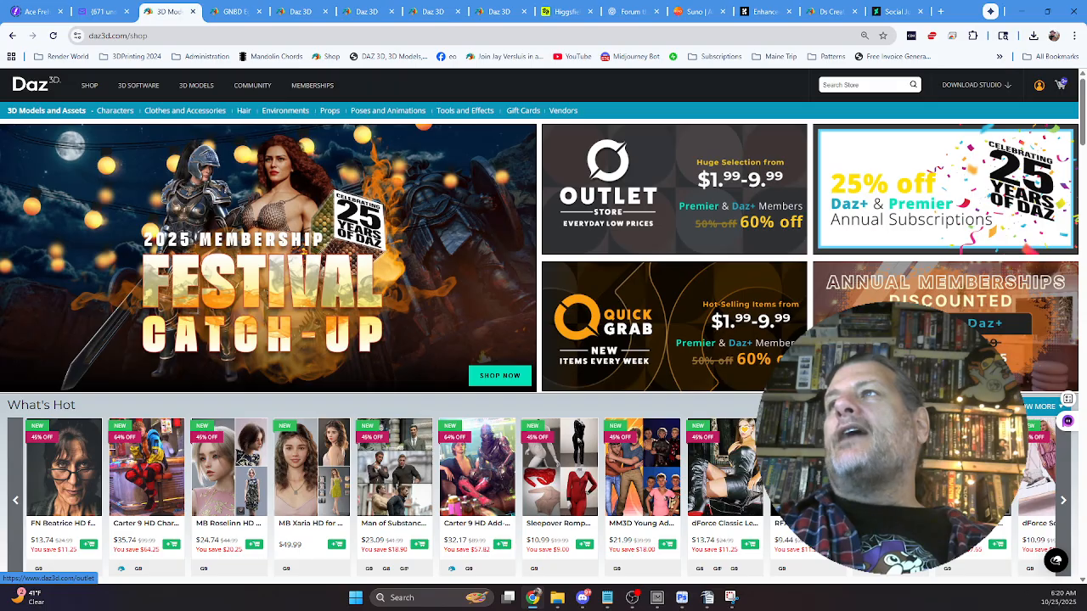
click(674, 188)
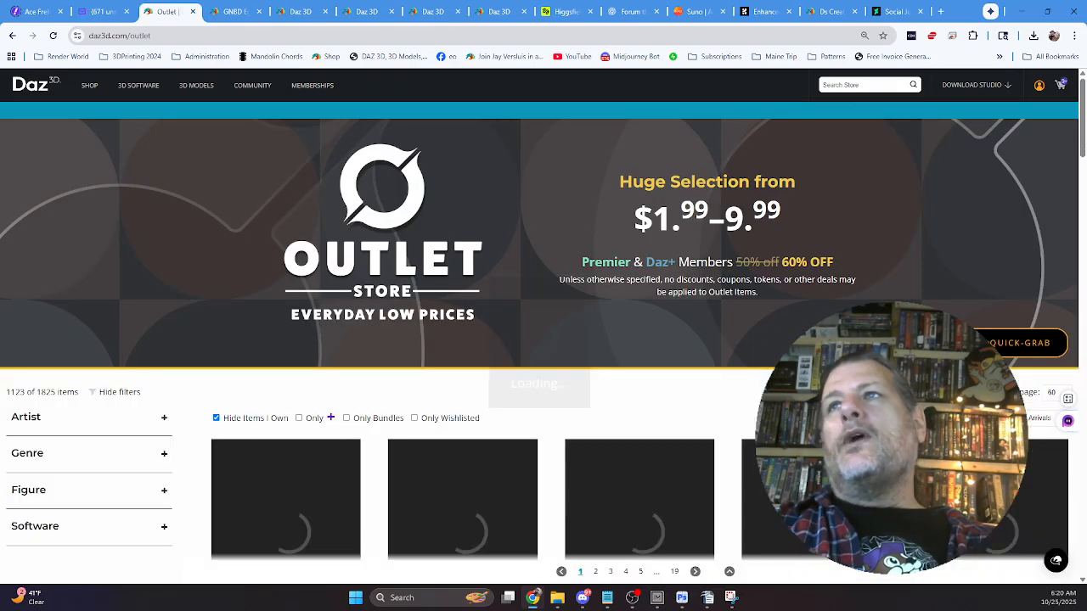
scroll(285, 340, down, 3)
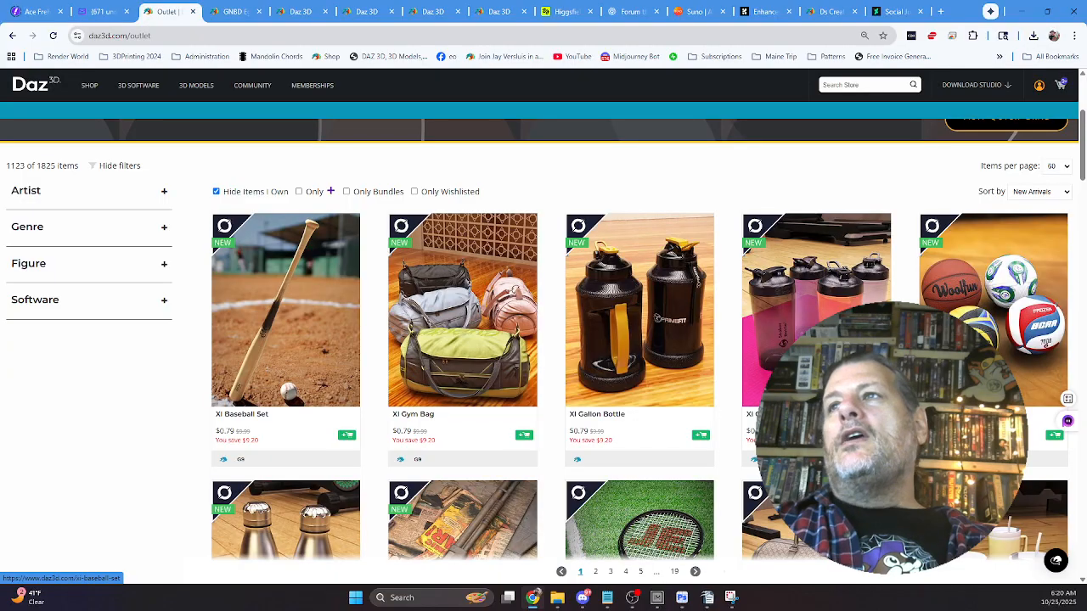
scroll(285, 356, down, 2)
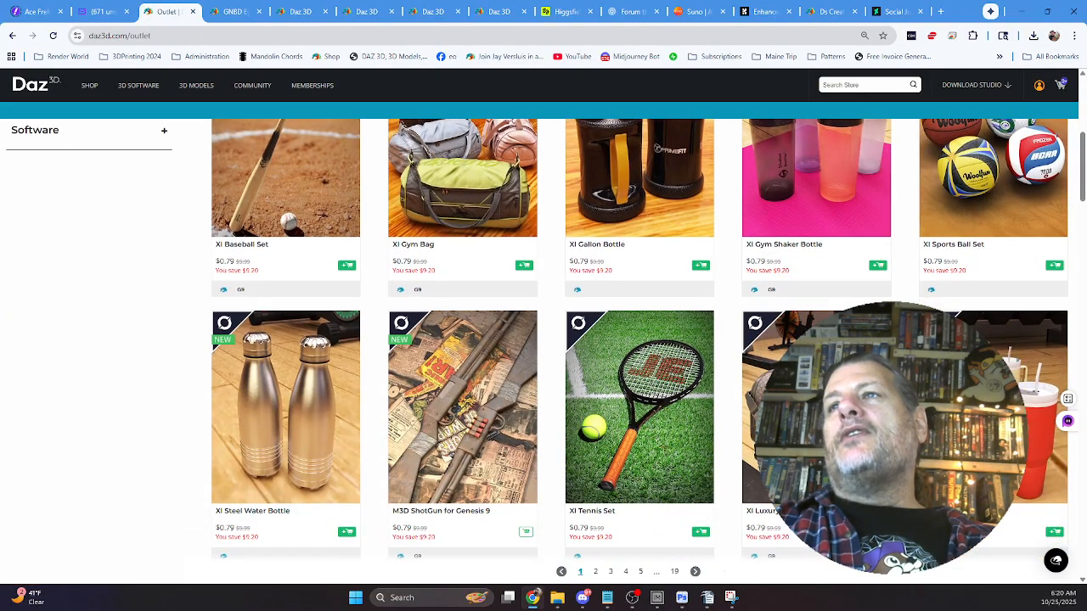
scroll(285, 357, up, 2)
scroll(639, 407, down, 2)
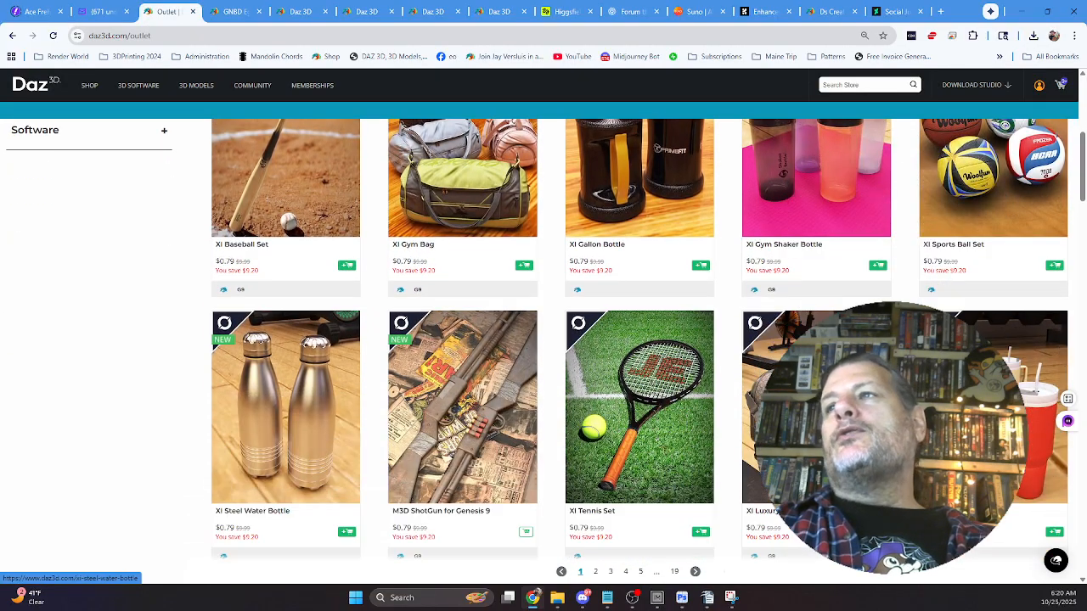
scroll(639, 407, down, 1)
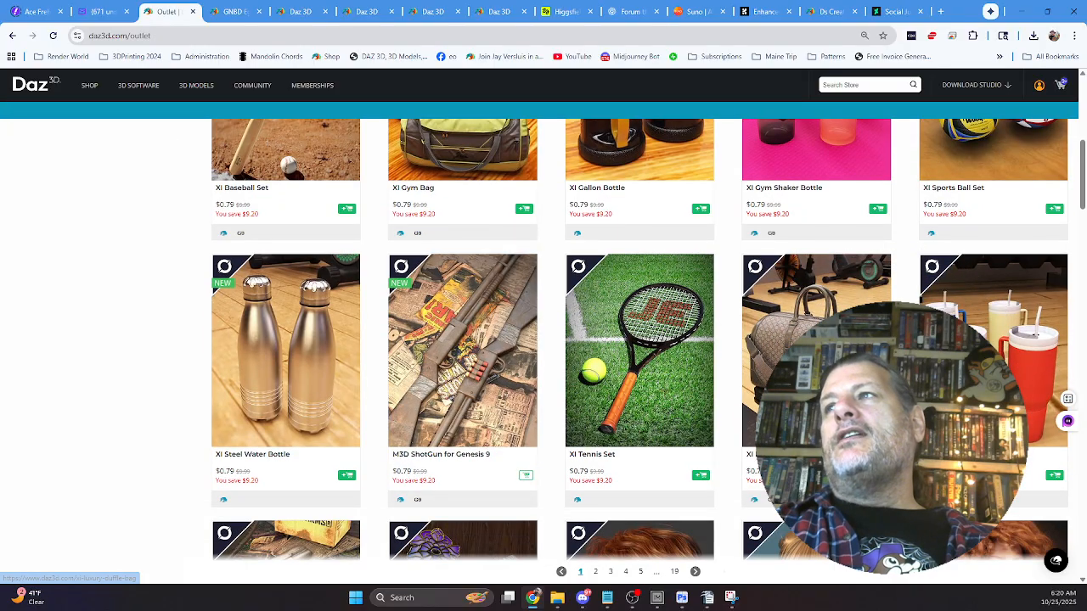
scroll(639, 407, down, 4)
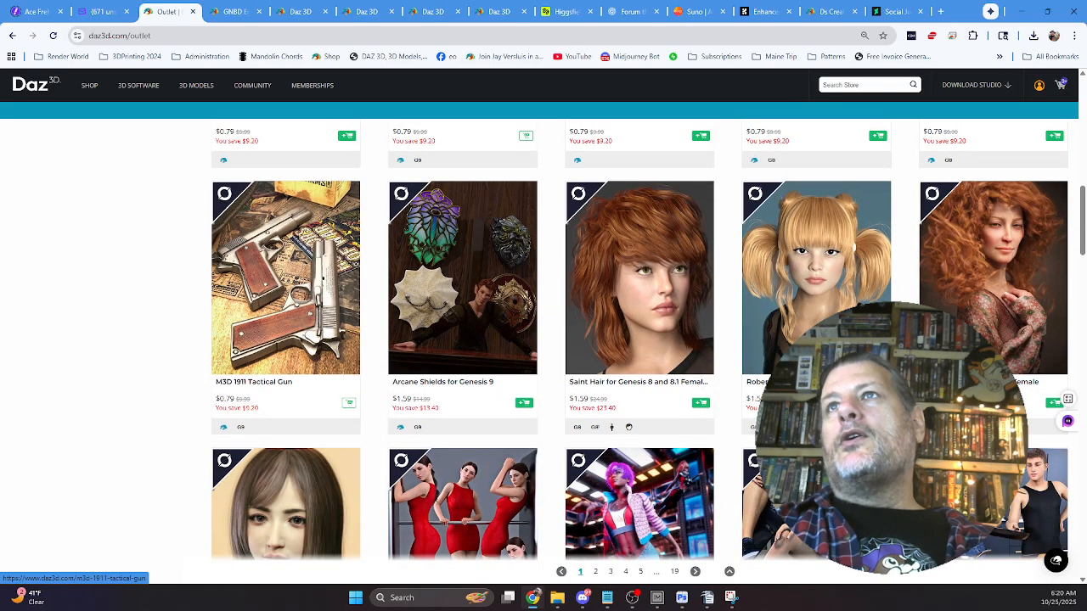
scroll(285, 280, down, 2)
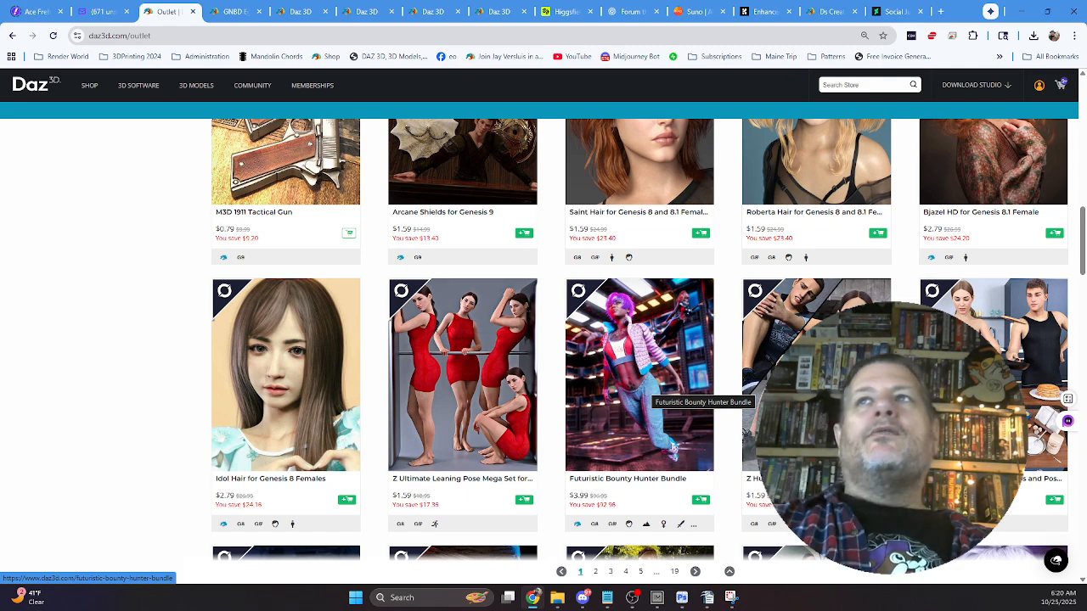
Review the rest of the first Outlet page, from the Necromancer 8.1 Dragon Bundle to the Dash Outfit items.
scroll(674, 446, down, 4)
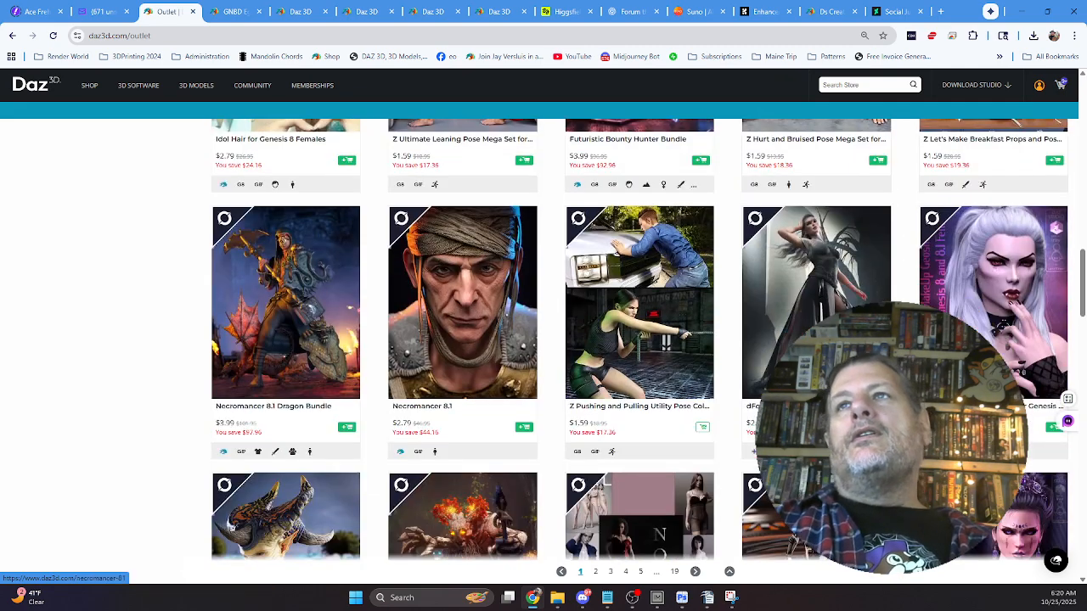
scroll(816, 382, down, 2)
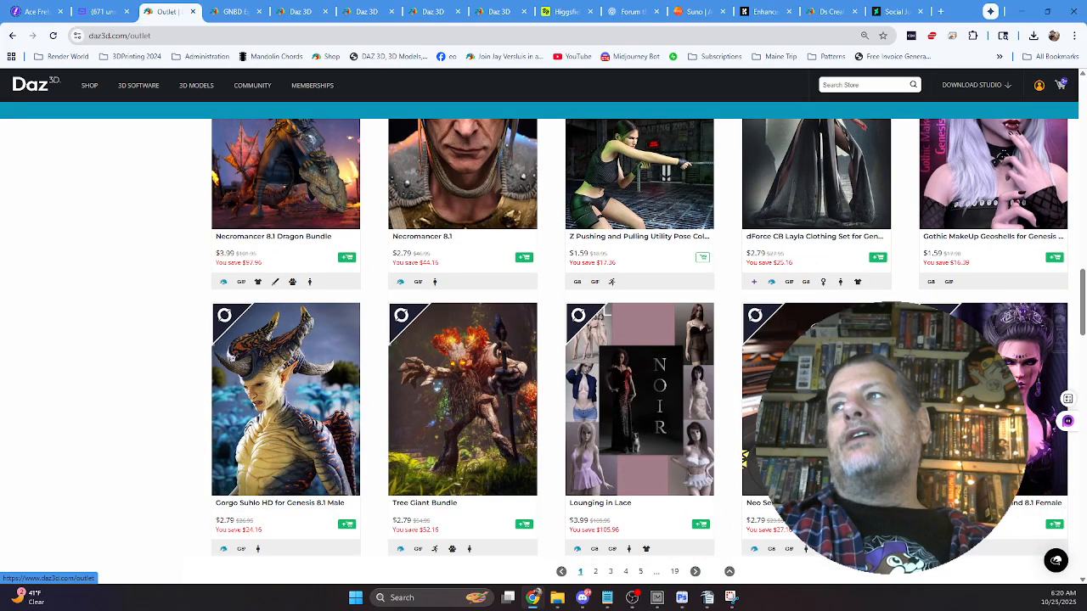
scroll(816, 382, down, 1)
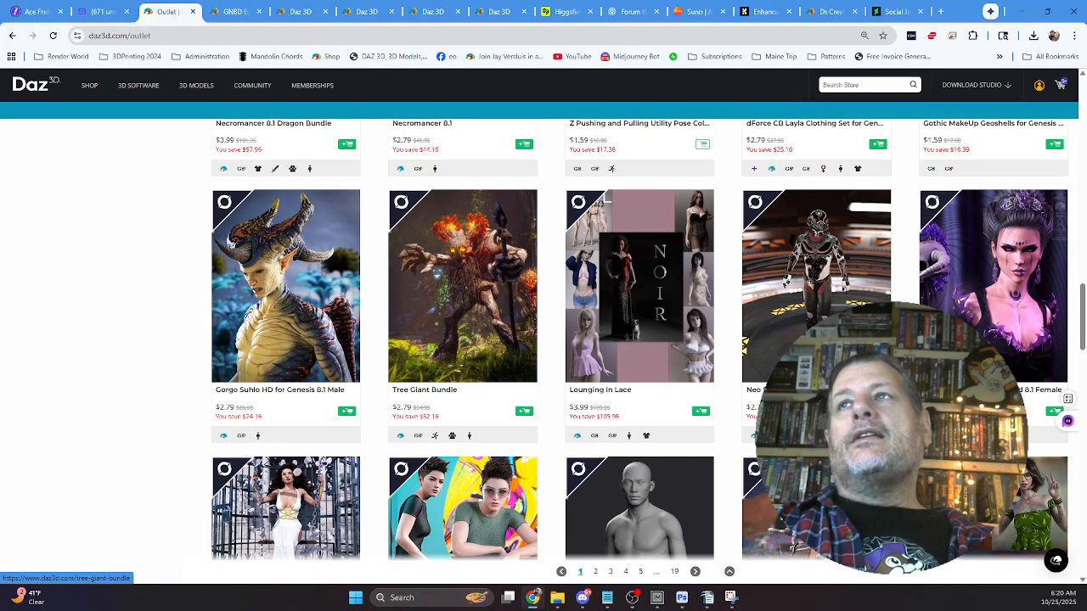
scroll(462, 339, down, 2)
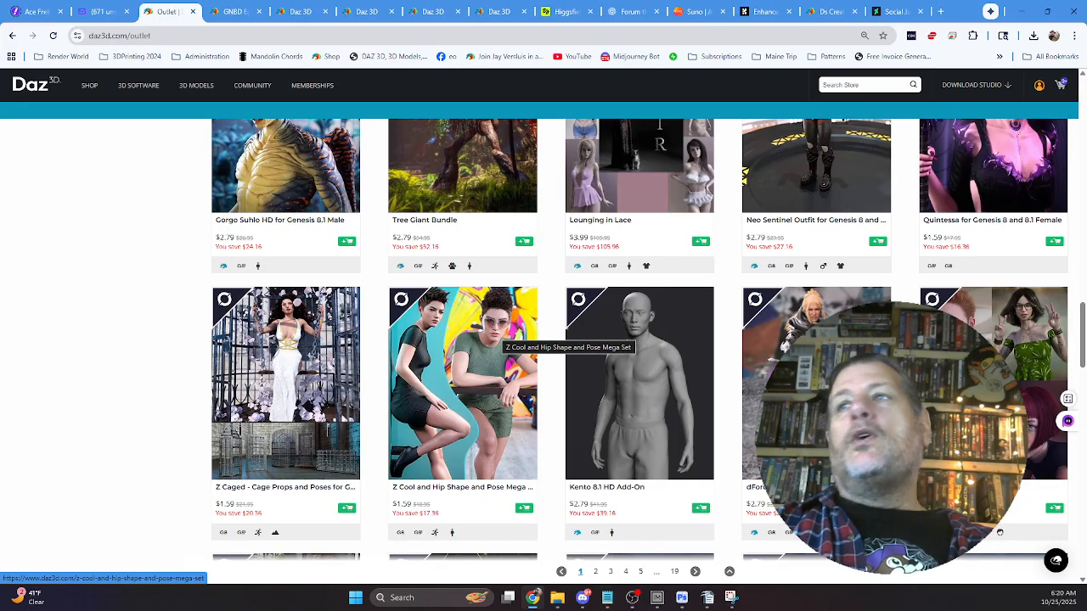
scroll(463, 340, down, 2)
scroll(462, 382, down, 2)
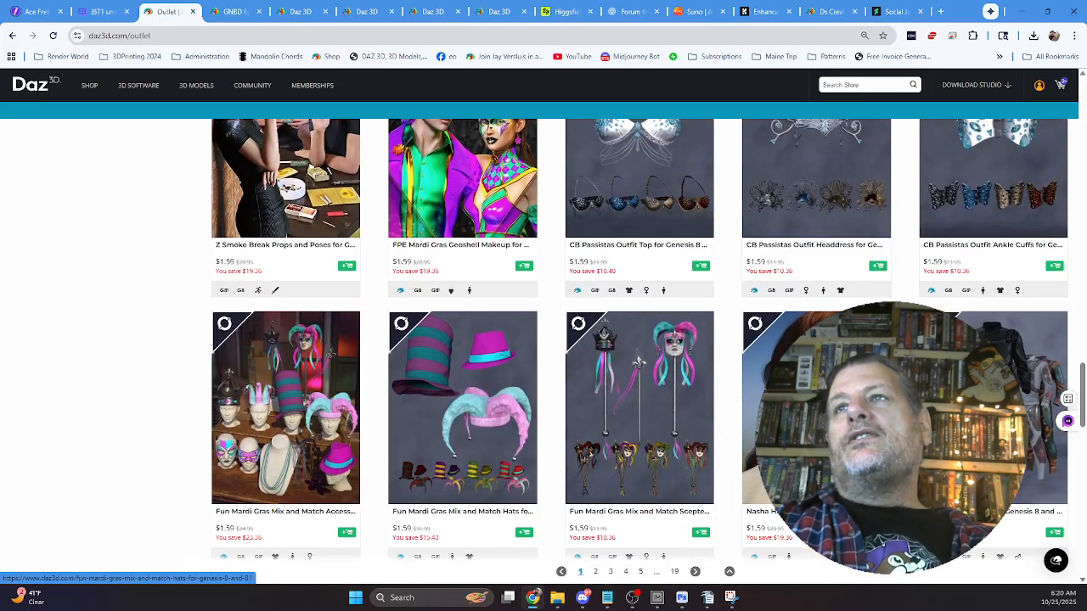
scroll(476, 450, down, 2)
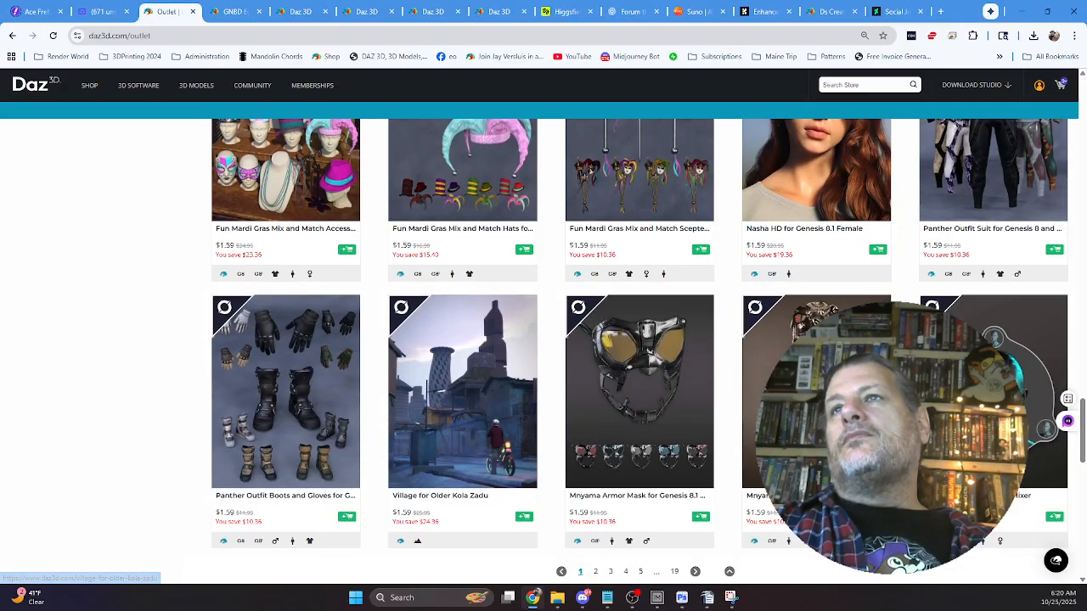
scroll(475, 465, down, 2)
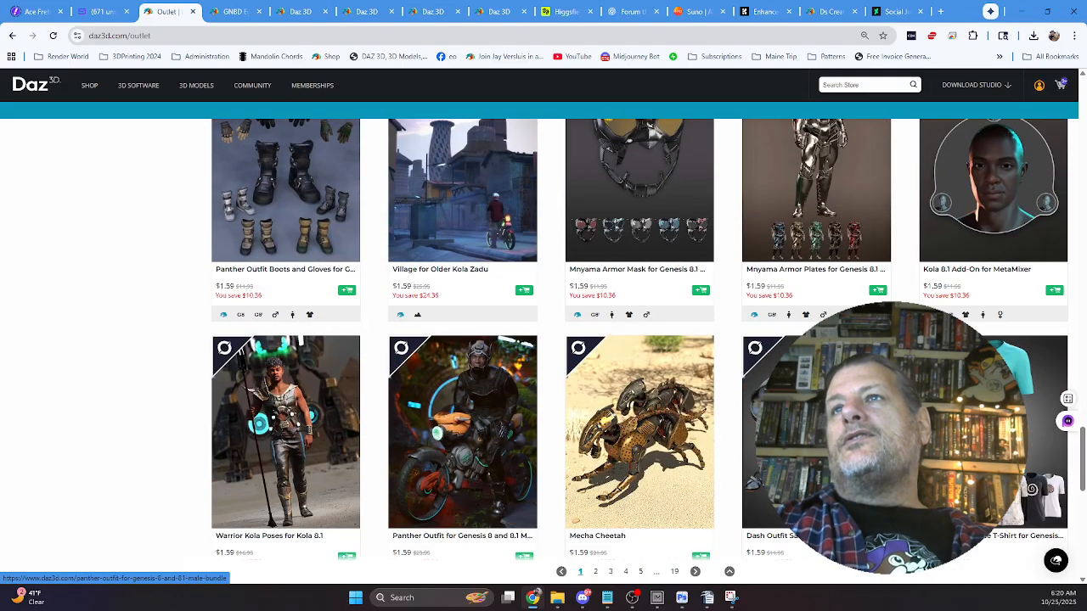
scroll(475, 465, down, 2)
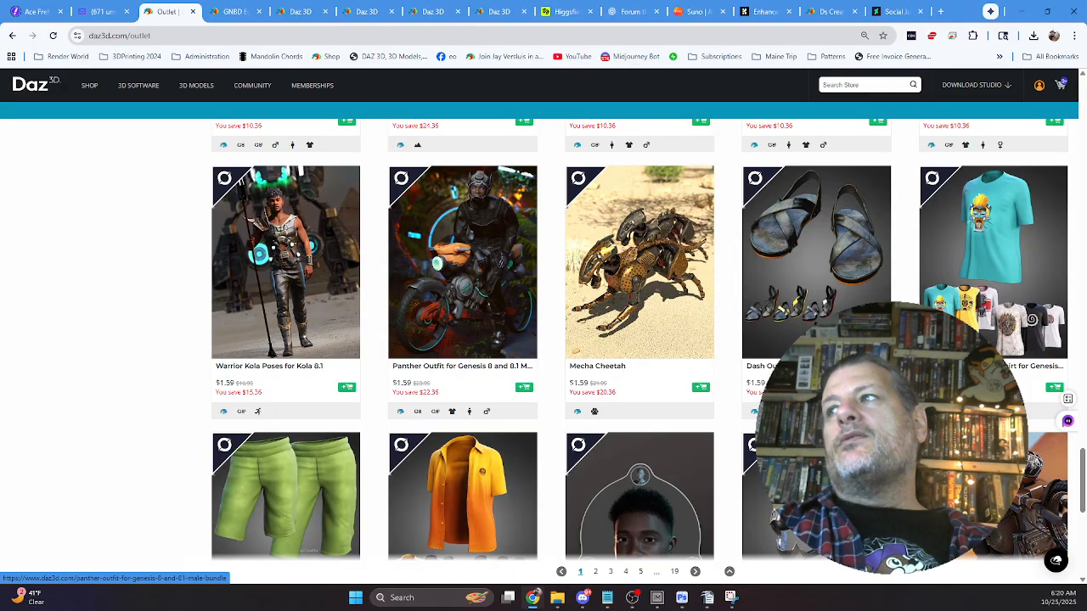
scroll(463, 306, down, 2)
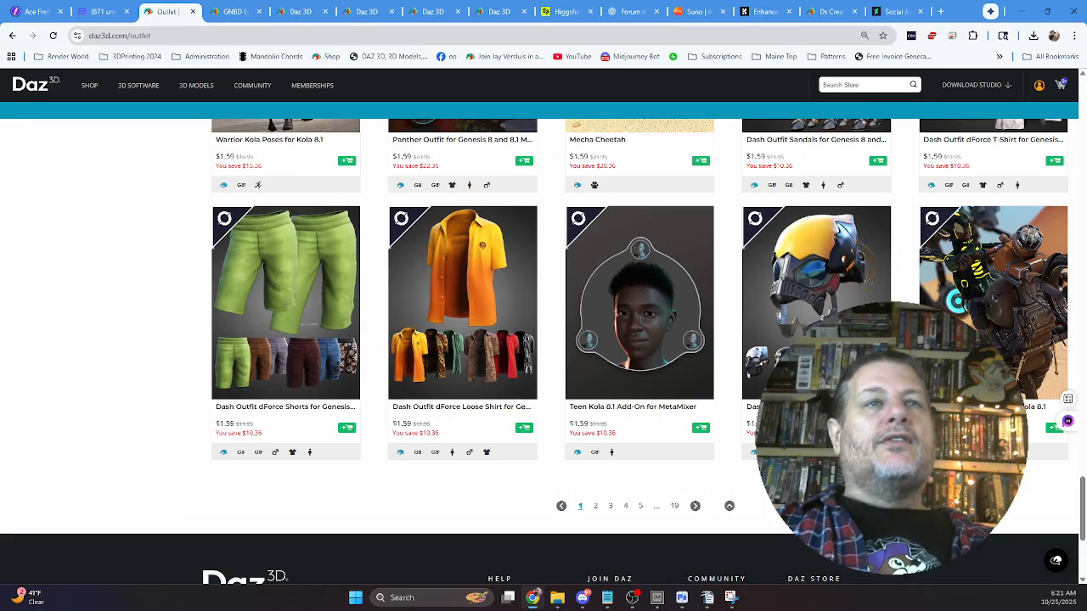
Switch to Snipping Tool, view the capture of the blonde figure in the long coat full screen, and minimize it.
key(alt+Tab)
drag(430, 91, 552, 130)
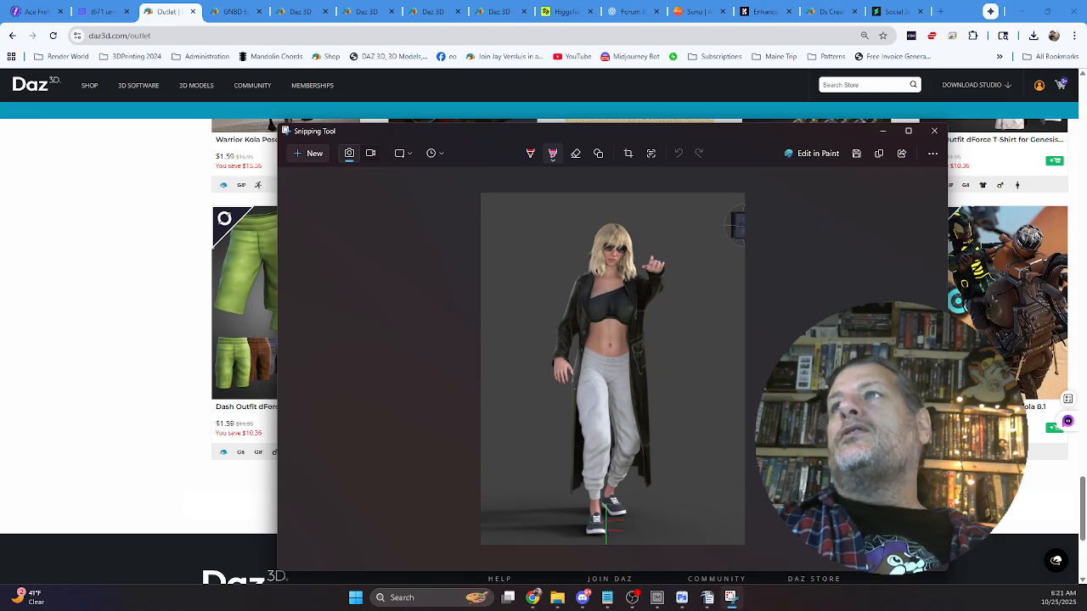
click(907, 131)
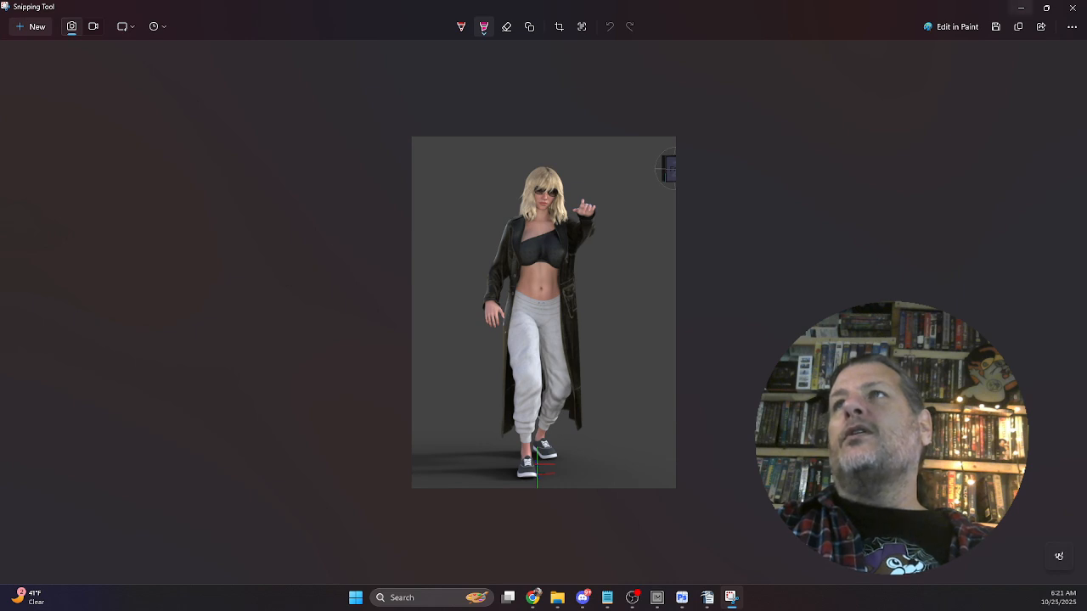
click(1020, 8)
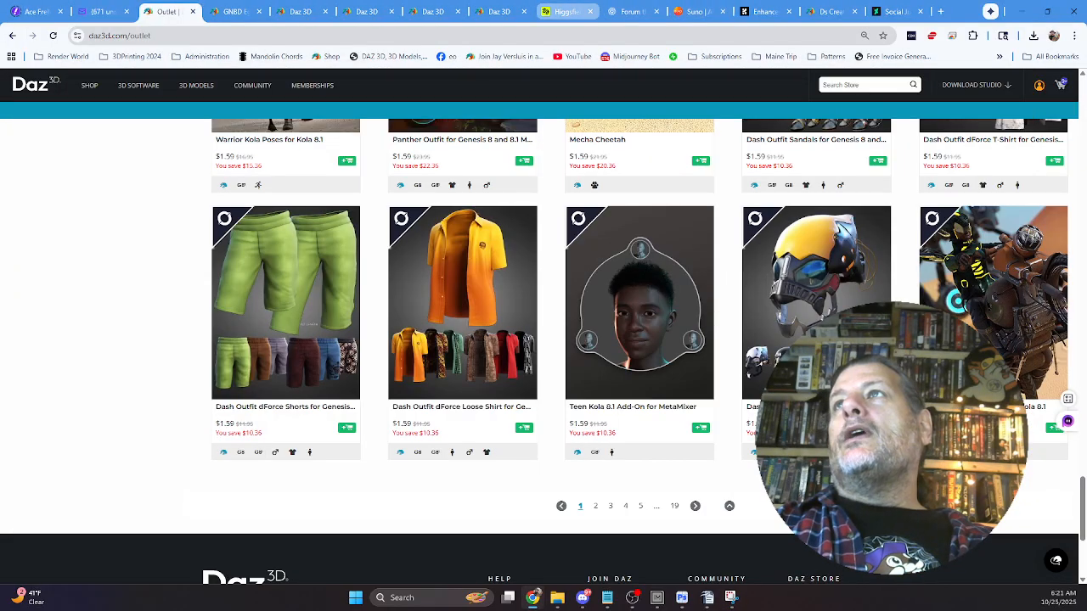
Switch to the Higgsfield image gallery and view the dungeon image of the woman with the sword enlarged.
click(565, 11)
scroll(679, 463, up, 5)
scroll(679, 463, up, 2)
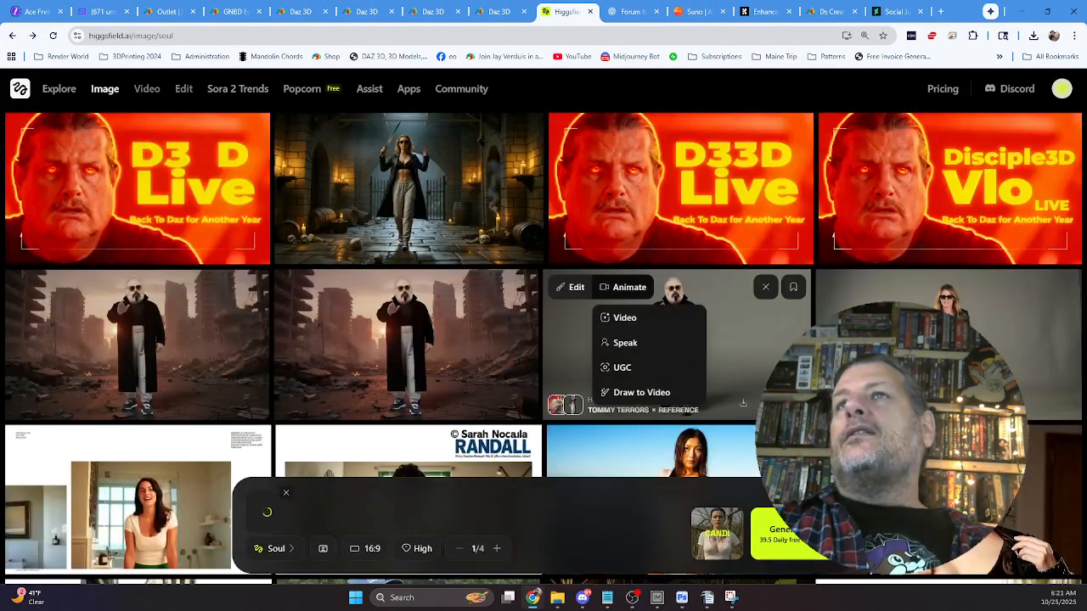
click(408, 195)
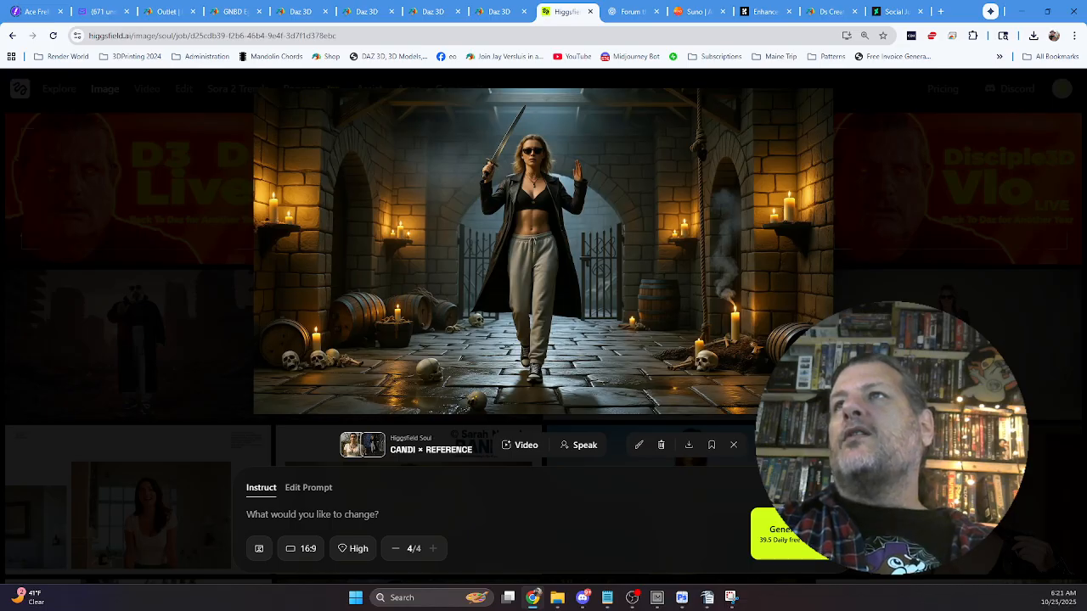
click(544, 251)
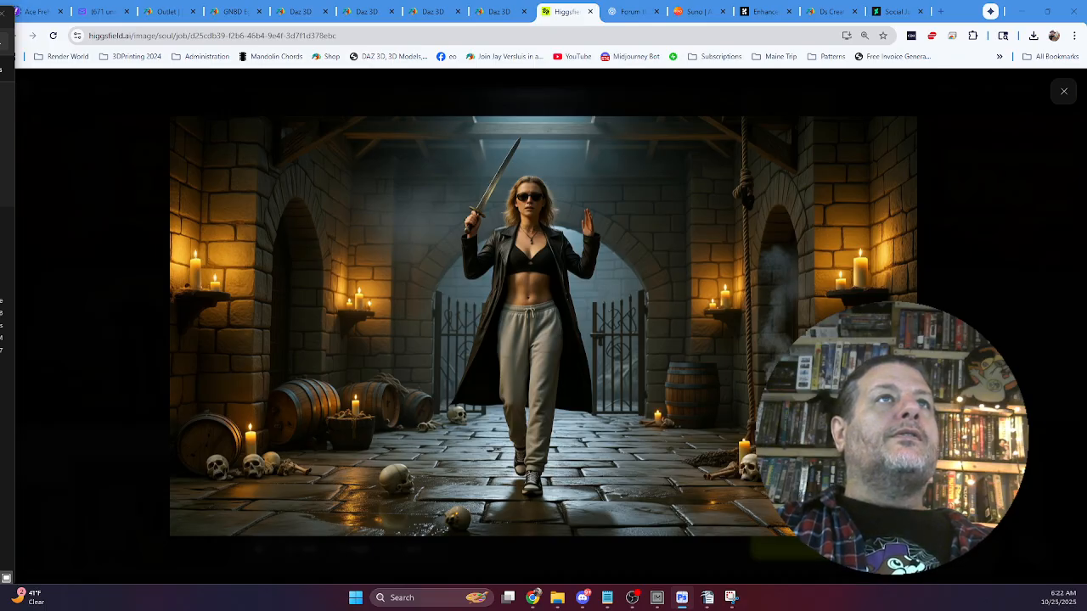
Compare the generated dungeon image with Sword Gal.jpg in Camera Raw, then move the Camera Raw window out of view.
drag(824, 246, 616, 56)
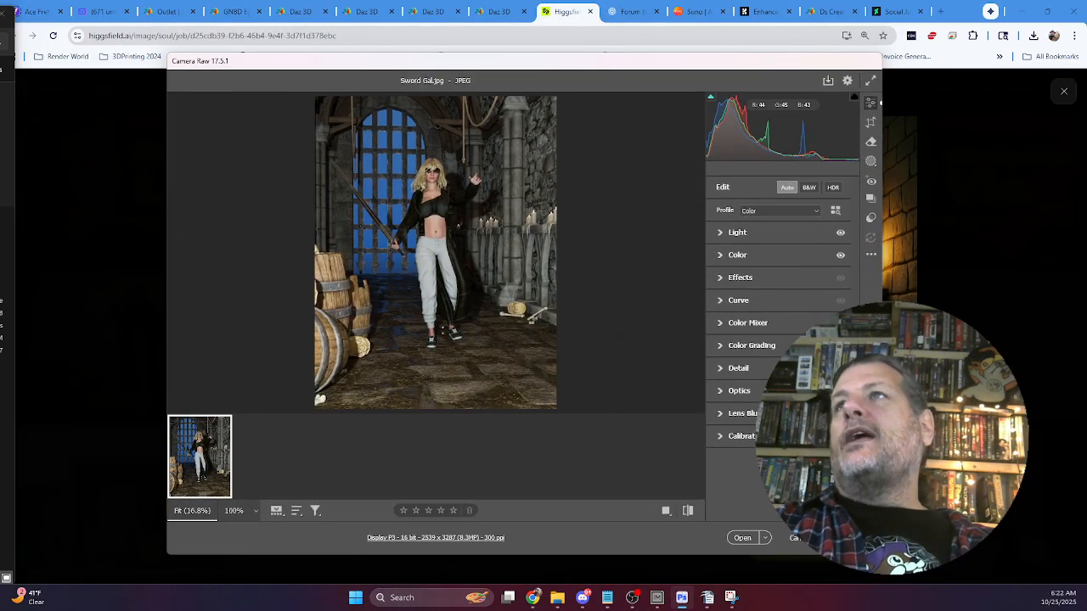
drag(727, 63, 811, 70)
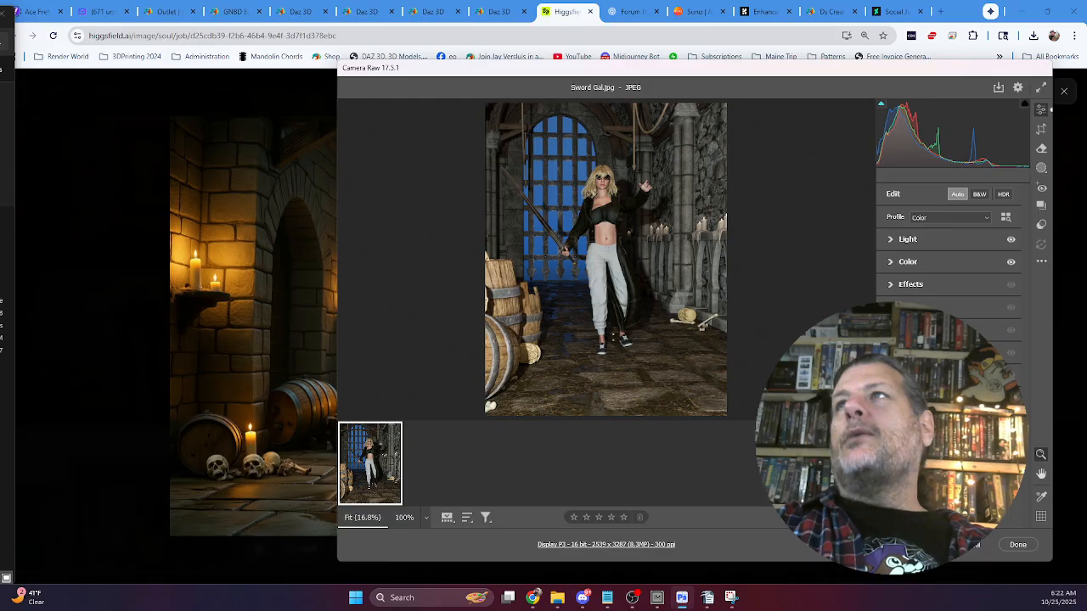
drag(679, 70, 0, 140)
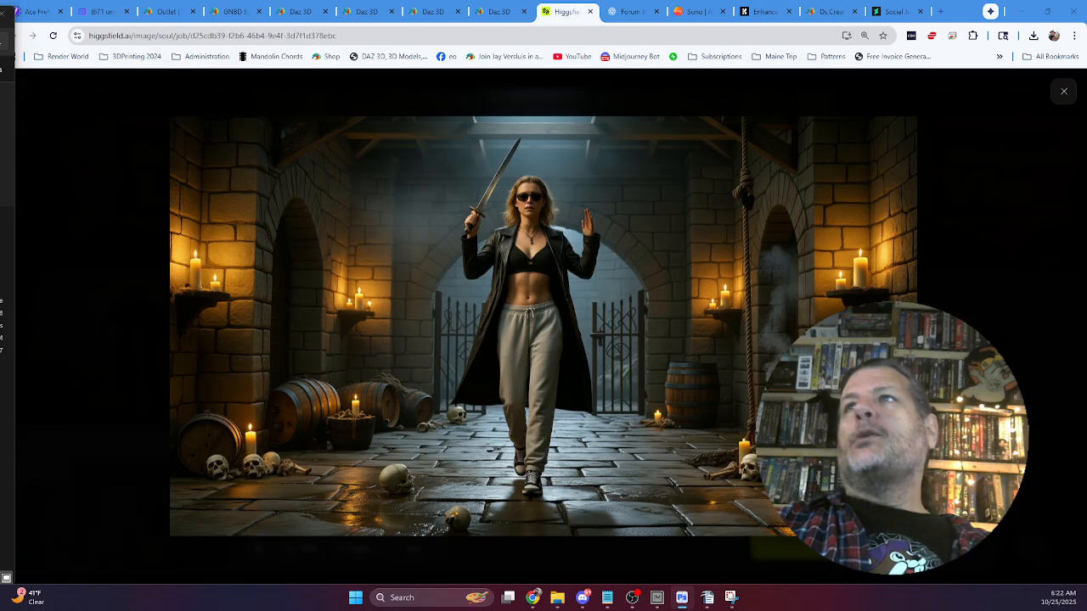
key(alt+Tab)
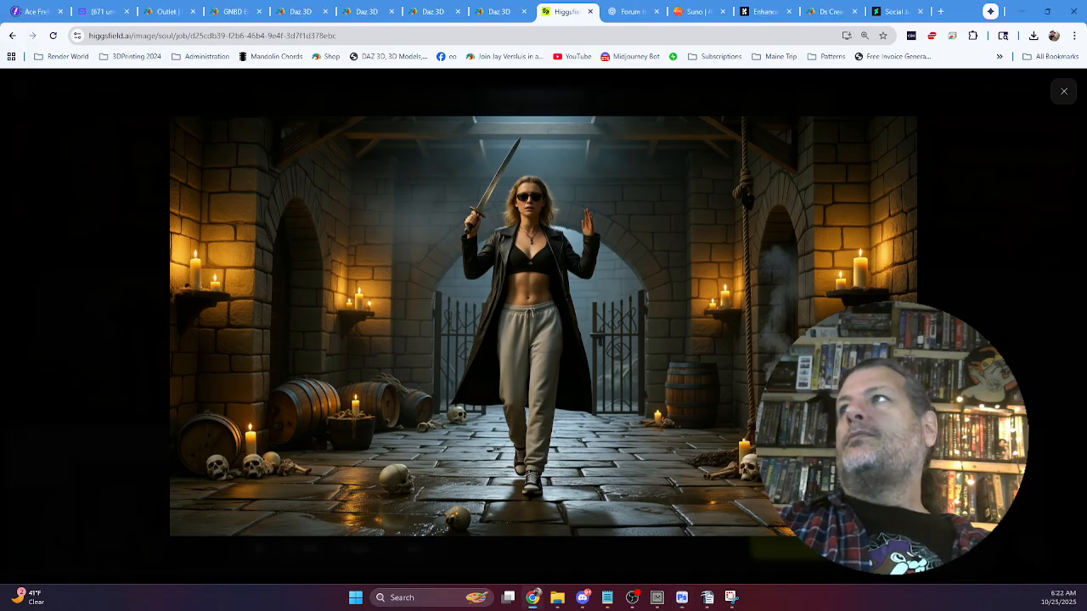
Leave the enlarged view, reopen the dungeon image from the gallery and download it.
key(Escape)
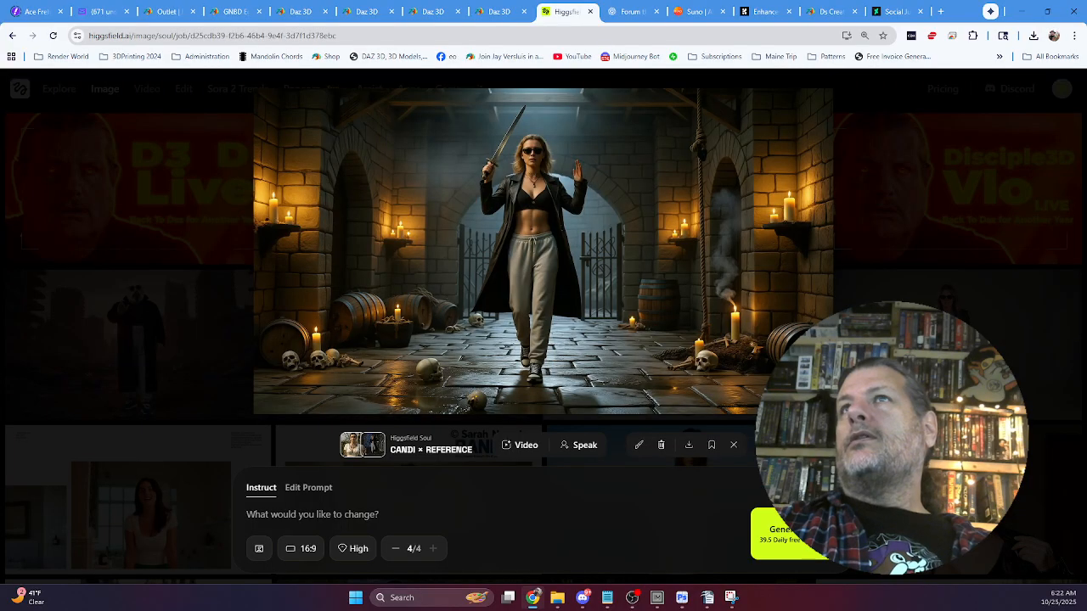
key(Escape)
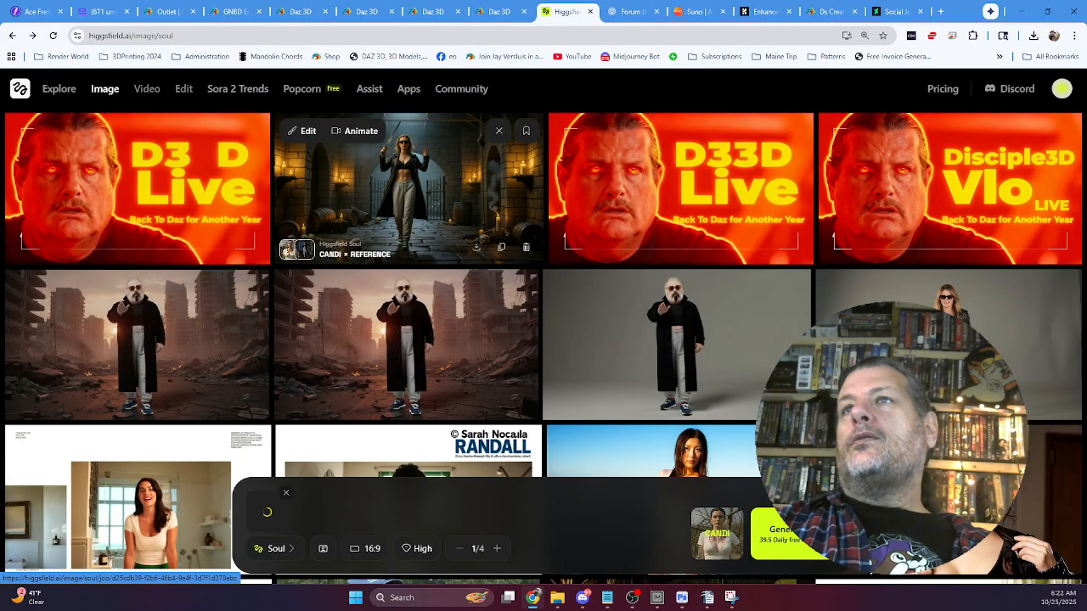
click(405, 182)
click(689, 445)
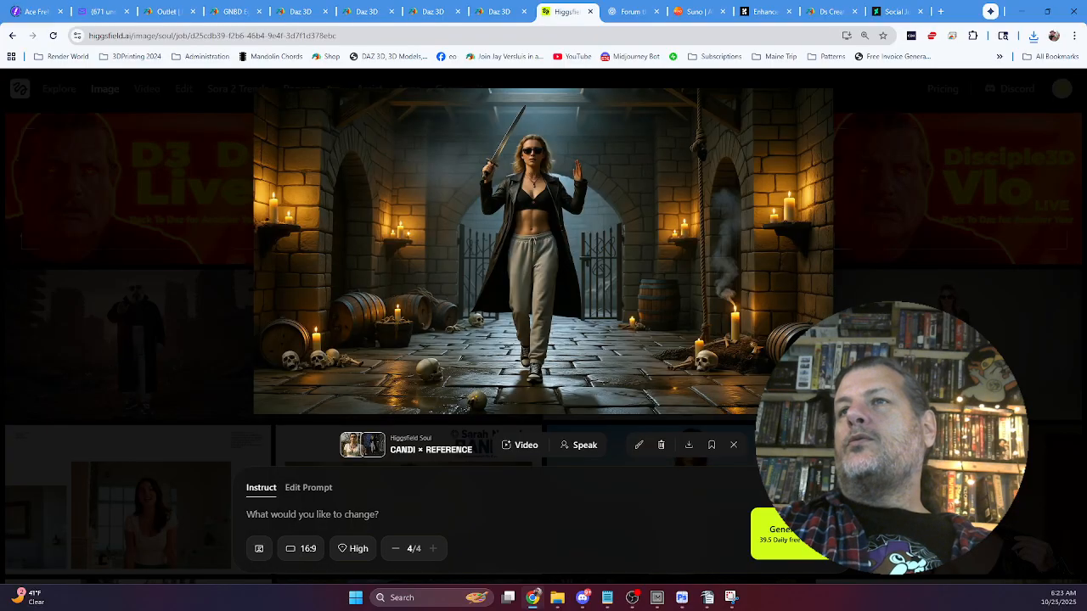
Switch to the Nano Banana model, enable Unlimited, and generate image 2's woman with the tattoos from the woman in image 1.
click(104, 90)
mouse_move(105, 89)
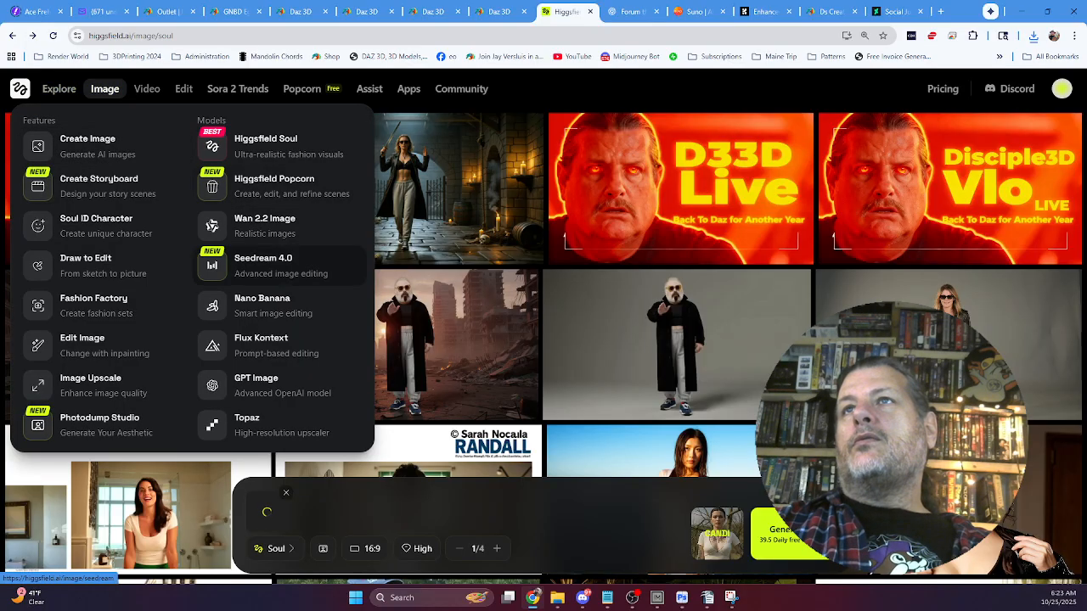
click(263, 305)
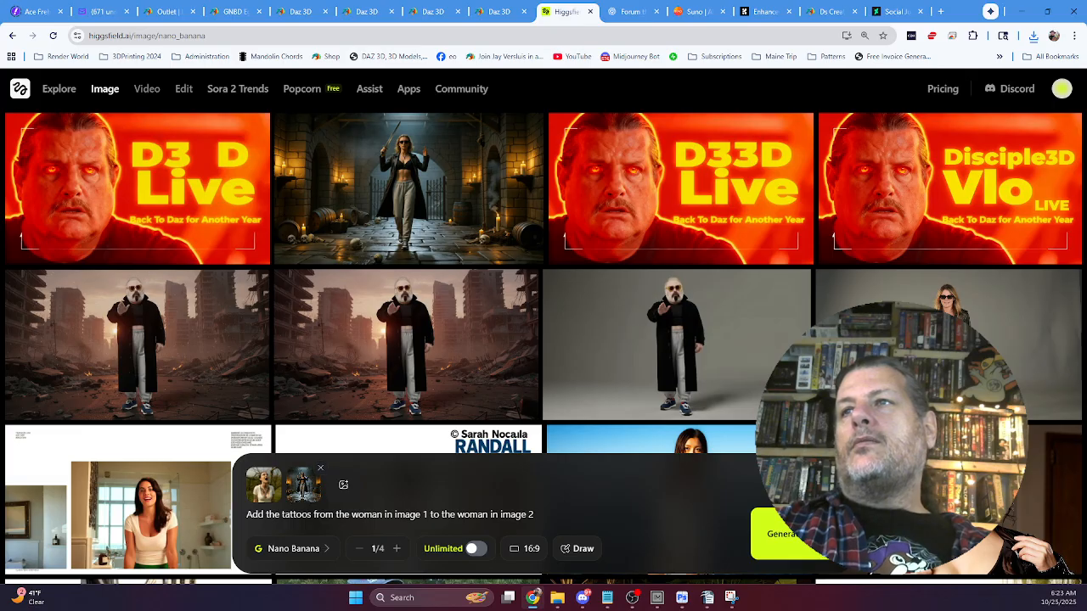
click(475, 548)
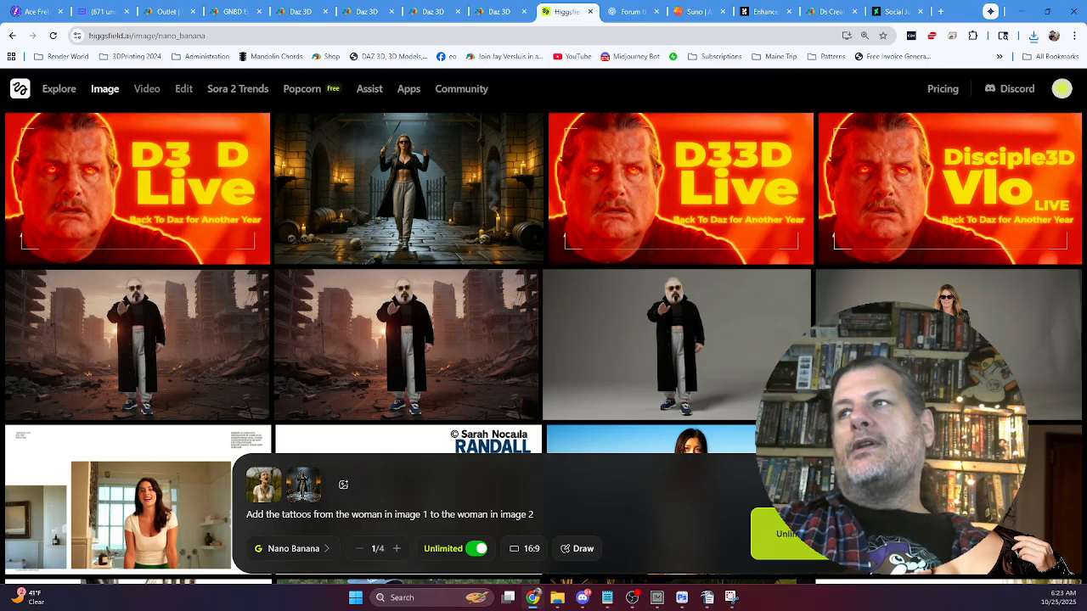
click(790, 533)
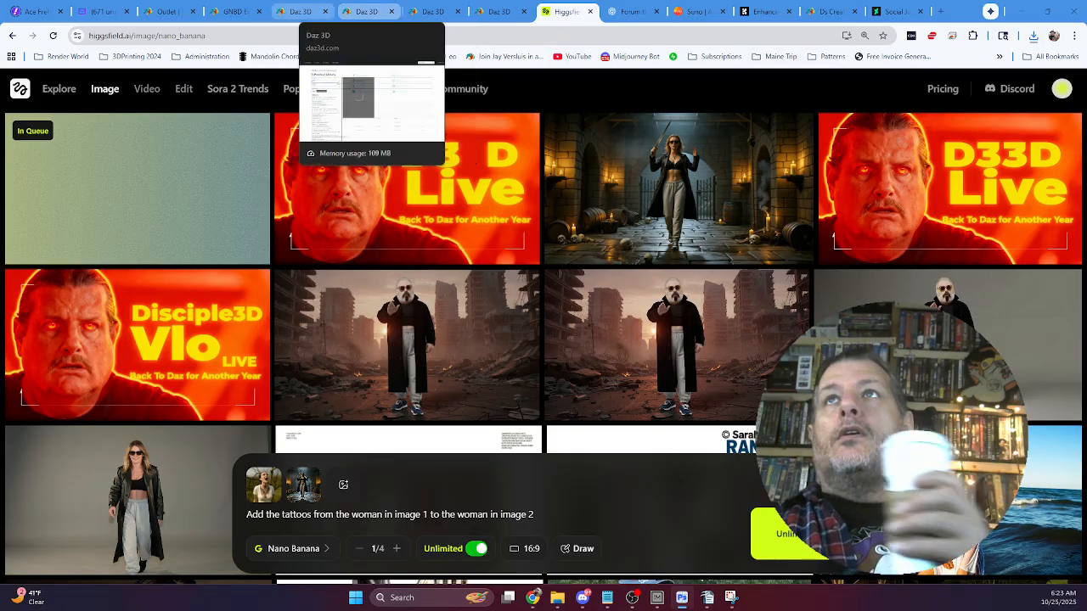
Look over the open Daz 3D pages: the Outlet, GNBD Egyptian Masks Kings, the account overview and the Product Library.
click(167, 11)
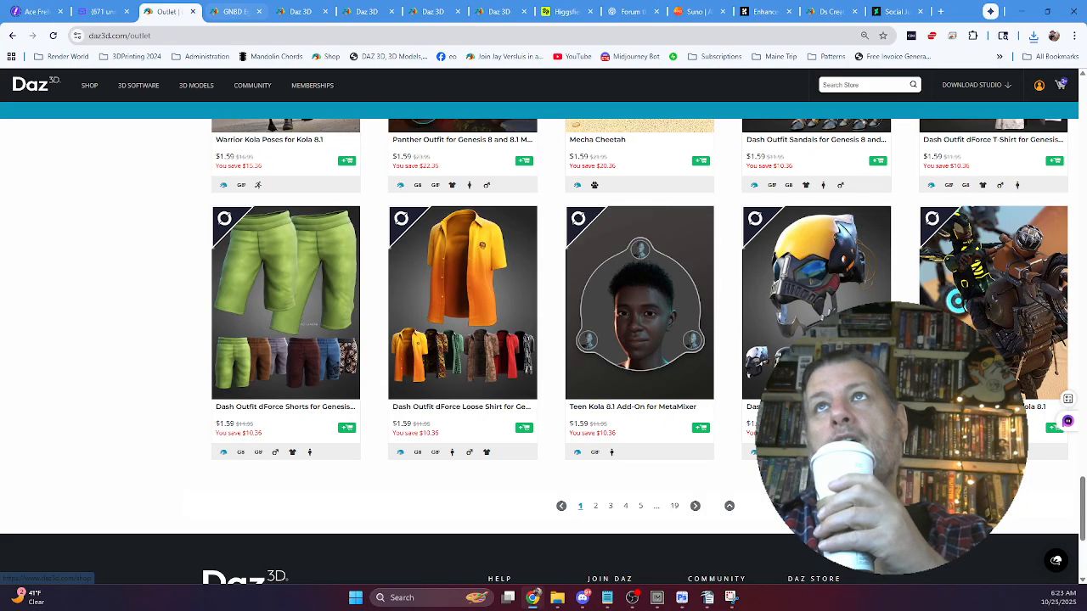
key(ctrl+Tab)
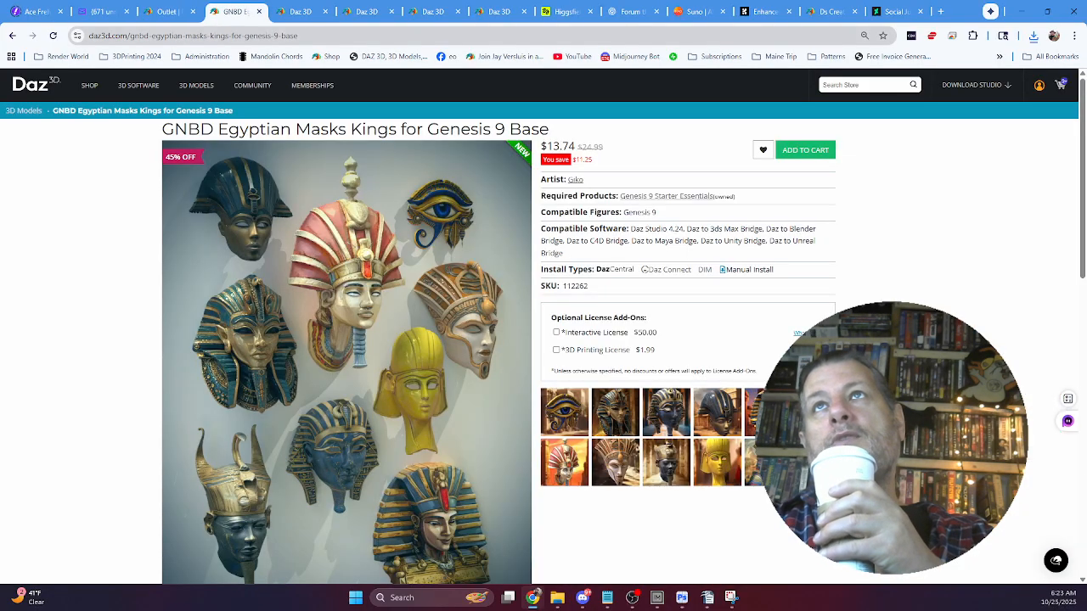
click(168, 11)
click(302, 11)
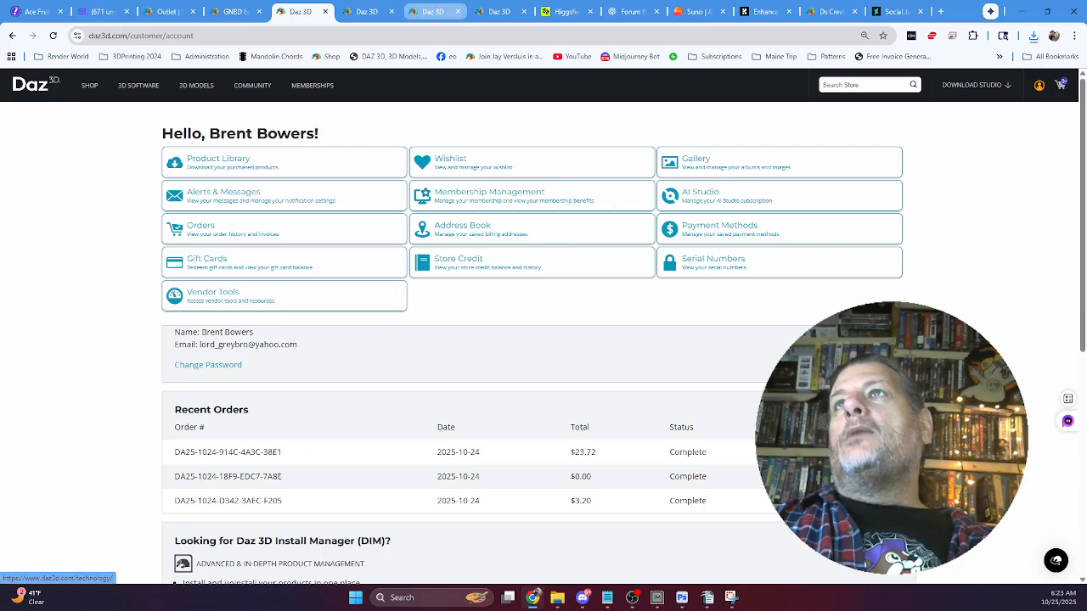
click(367, 11)
click(302, 11)
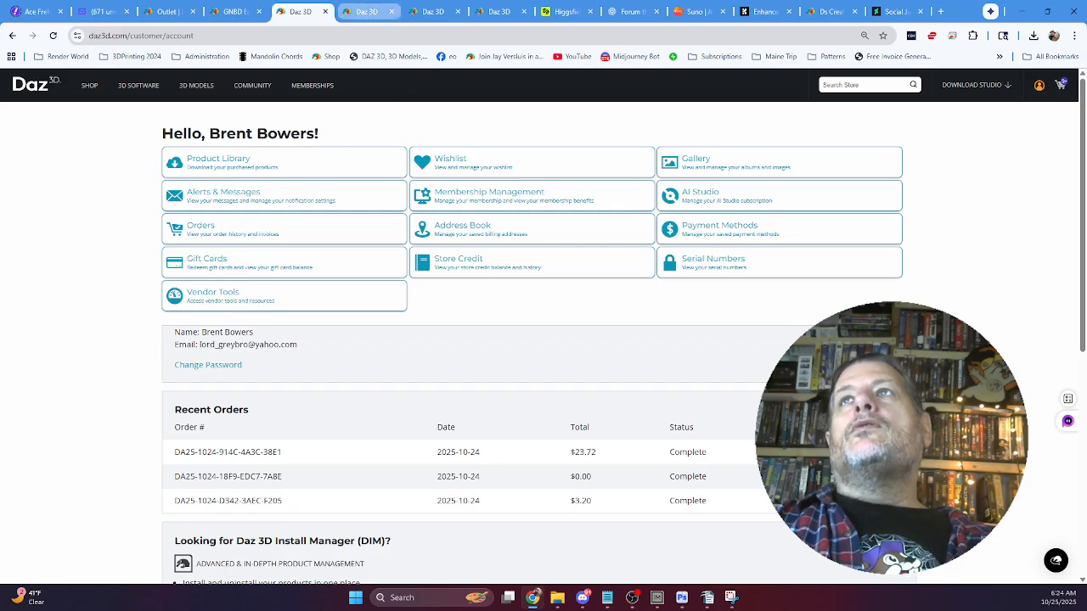
click(365, 11)
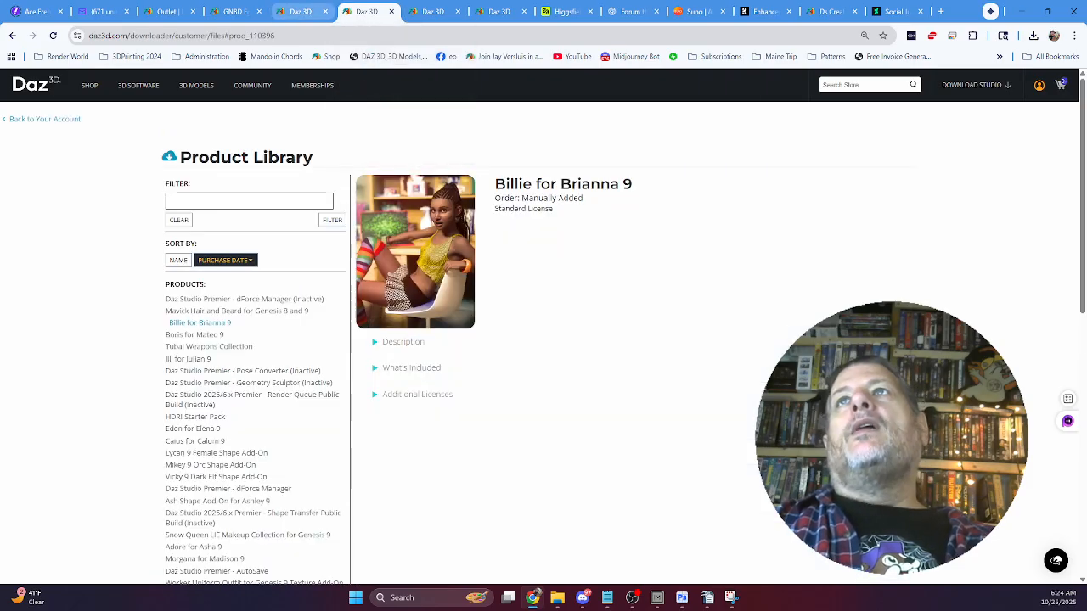
click(301, 11)
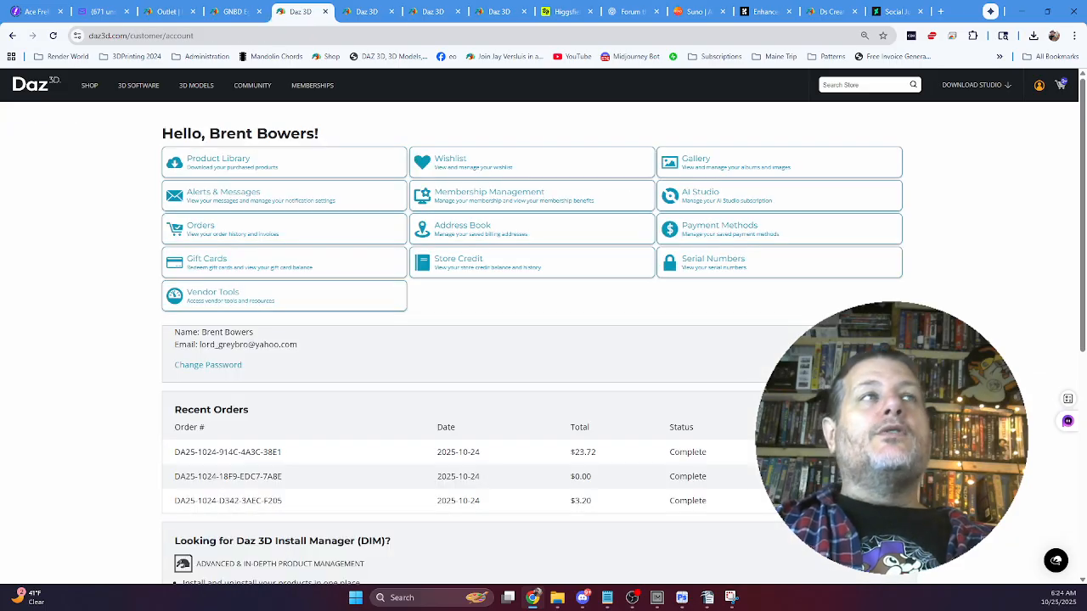
click(365, 11)
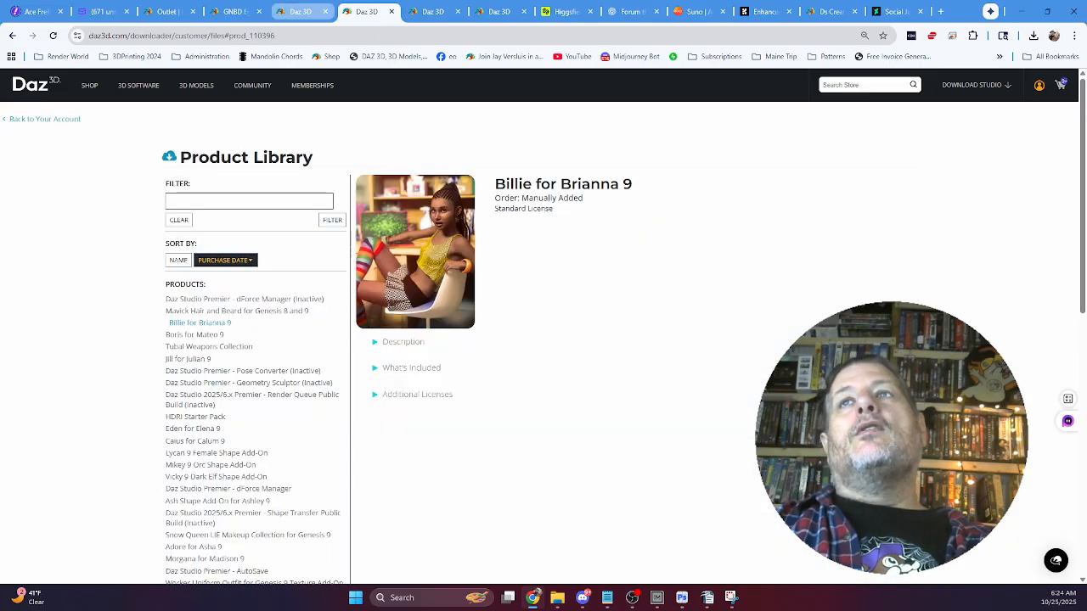
Open the dForce Manager (Inactive) and Mavick Hair and Beard entries in the Product Library, then return to the account overview.
mouse_move(300, 11)
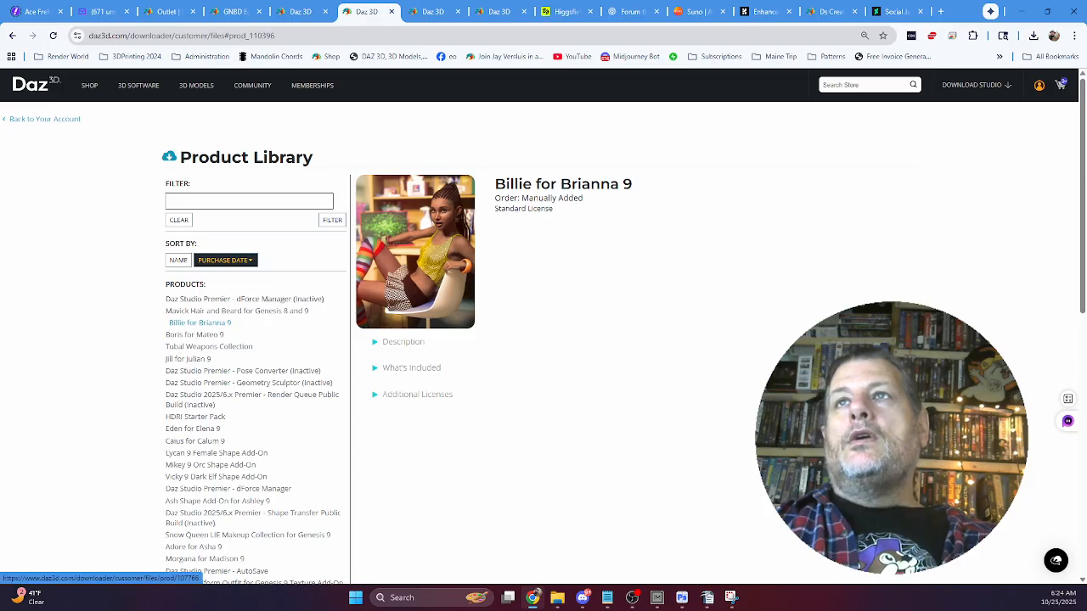
click(281, 300)
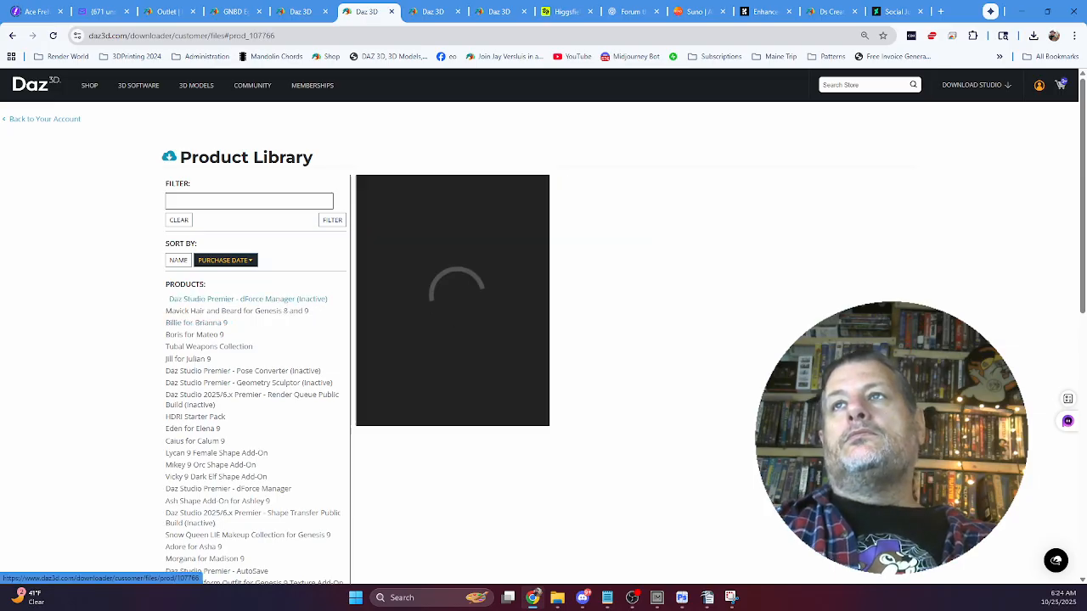
click(263, 310)
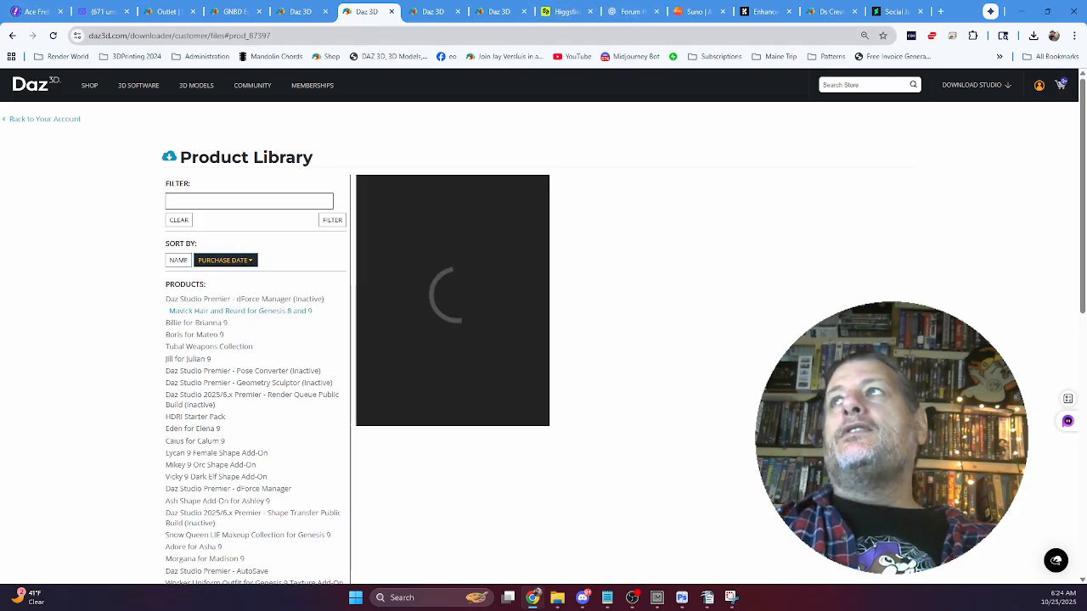
click(298, 11)
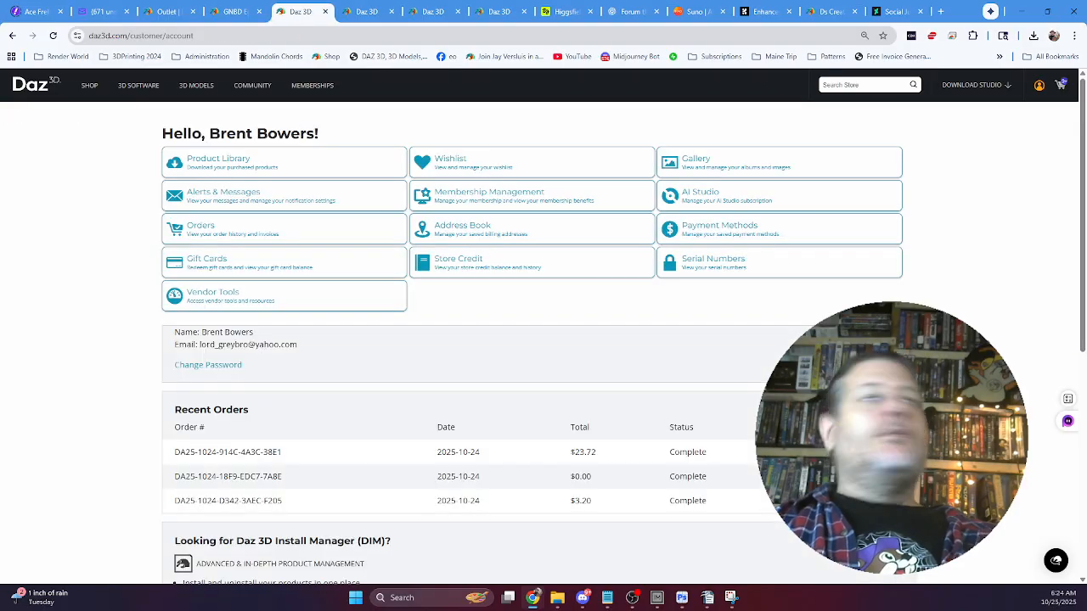
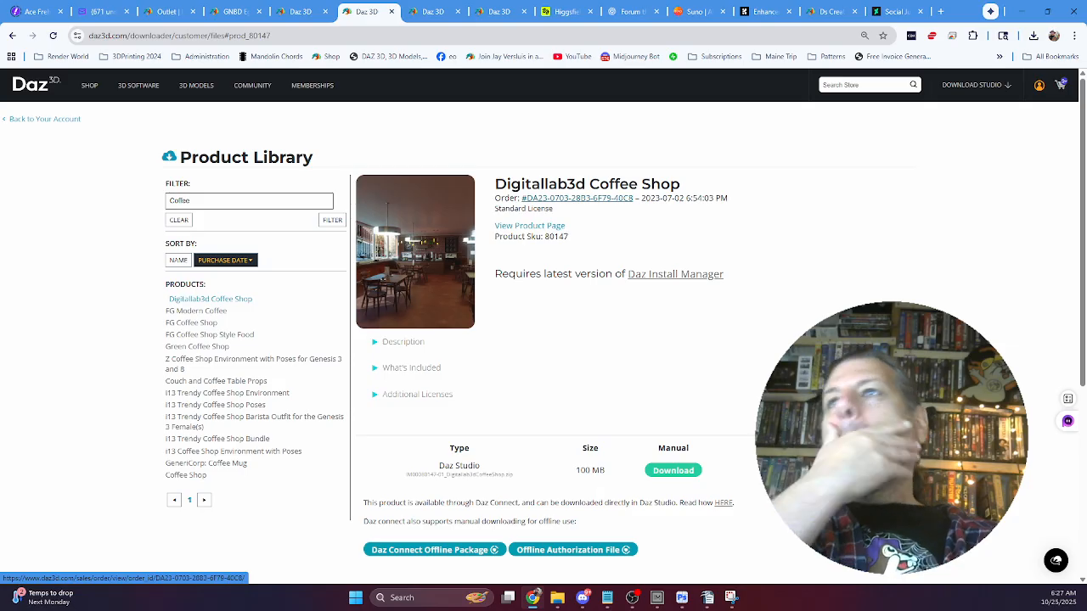
Open the Digitallab3d Coffee Shop product page and browse its enlarged promotional images, then close the image viewer.
click(529, 226)
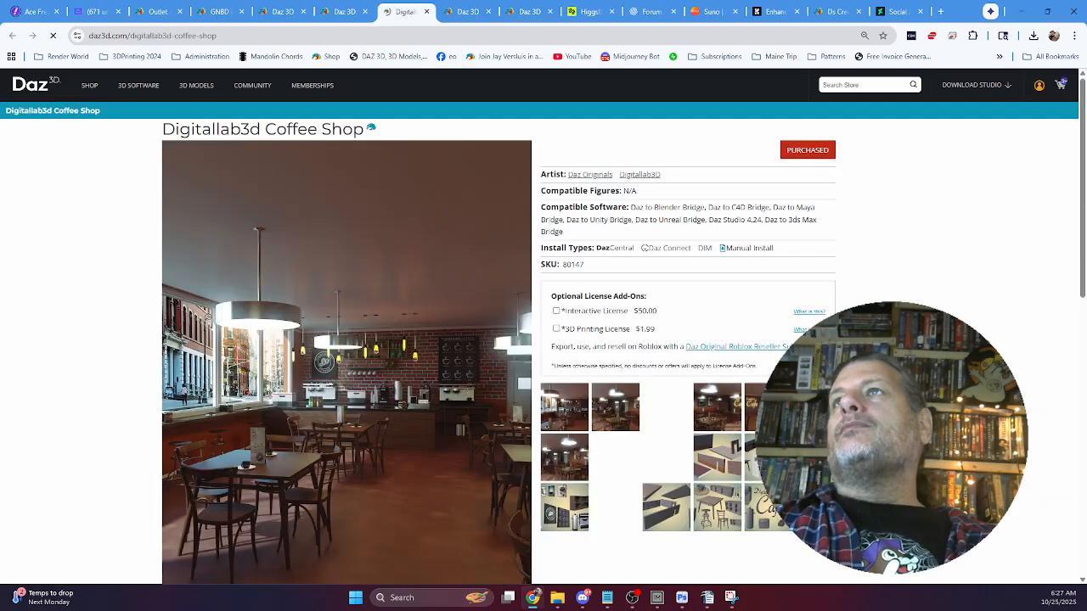
click(325, 361)
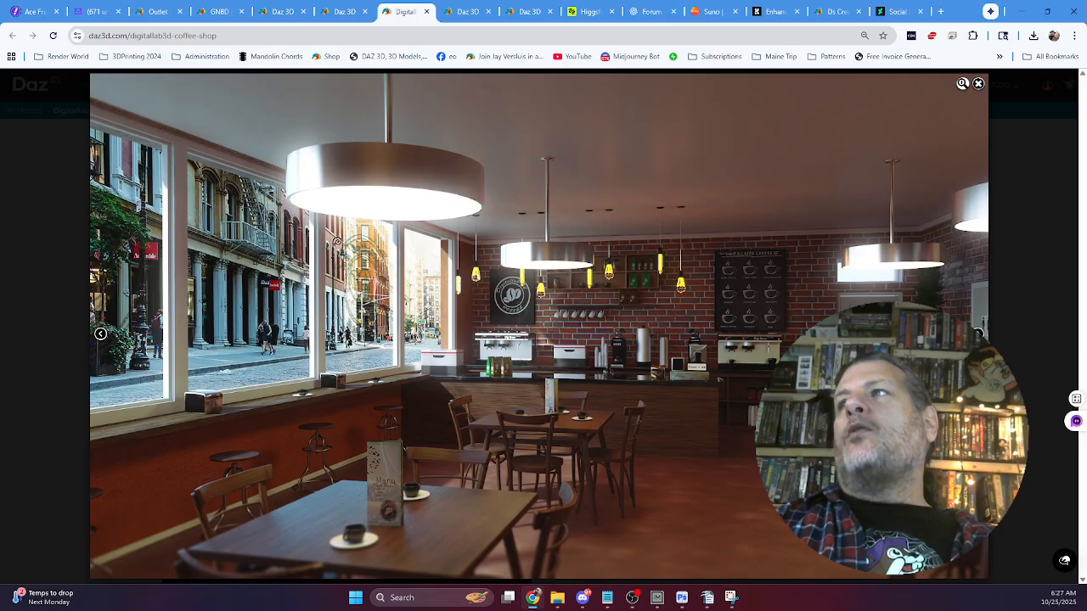
click(977, 335)
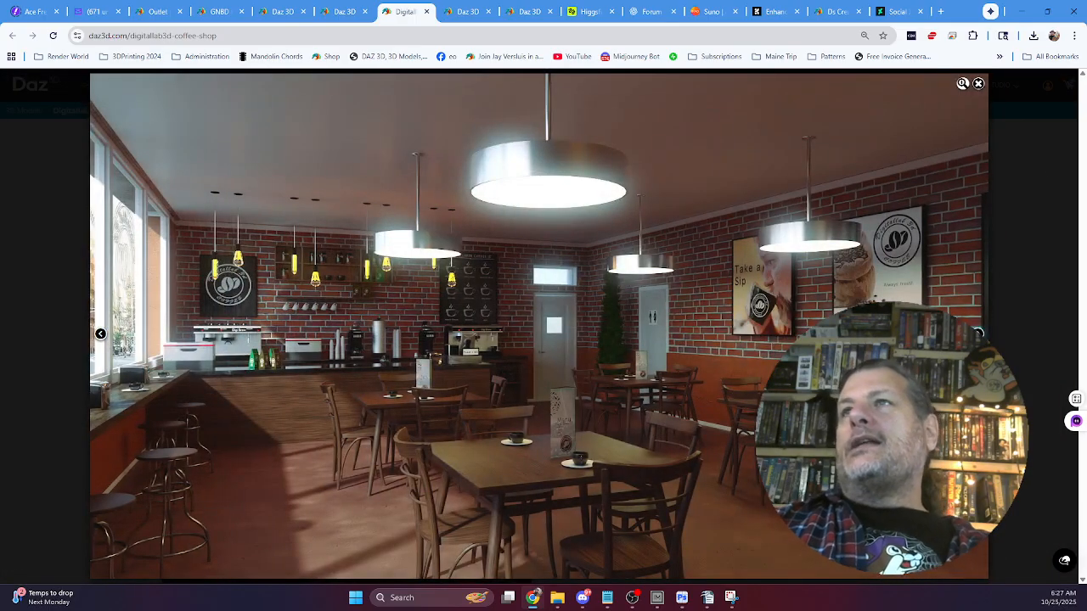
click(978, 334)
click(978, 334)
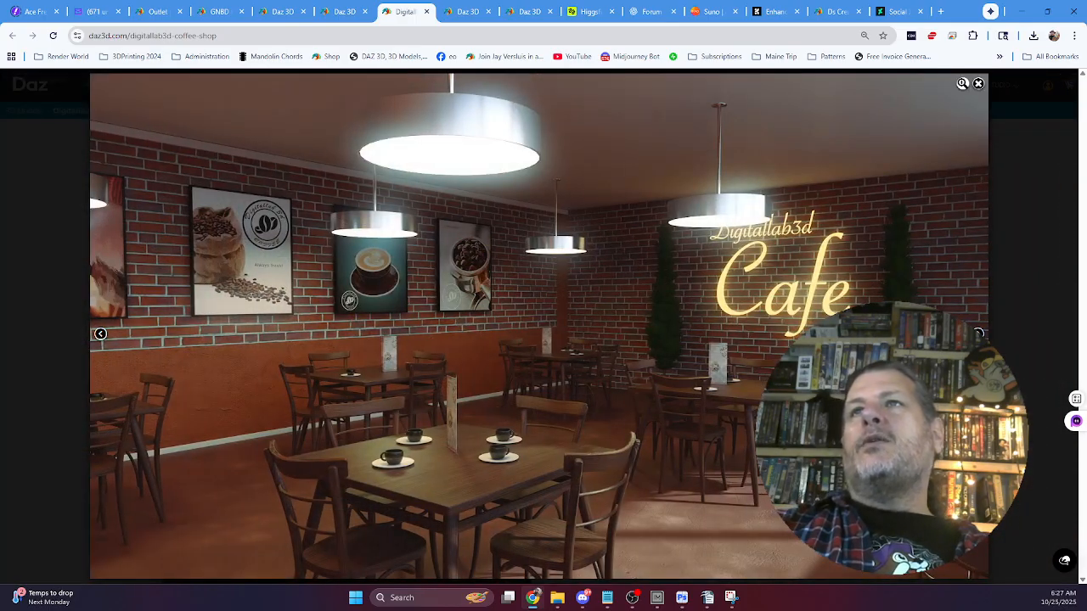
click(978, 335)
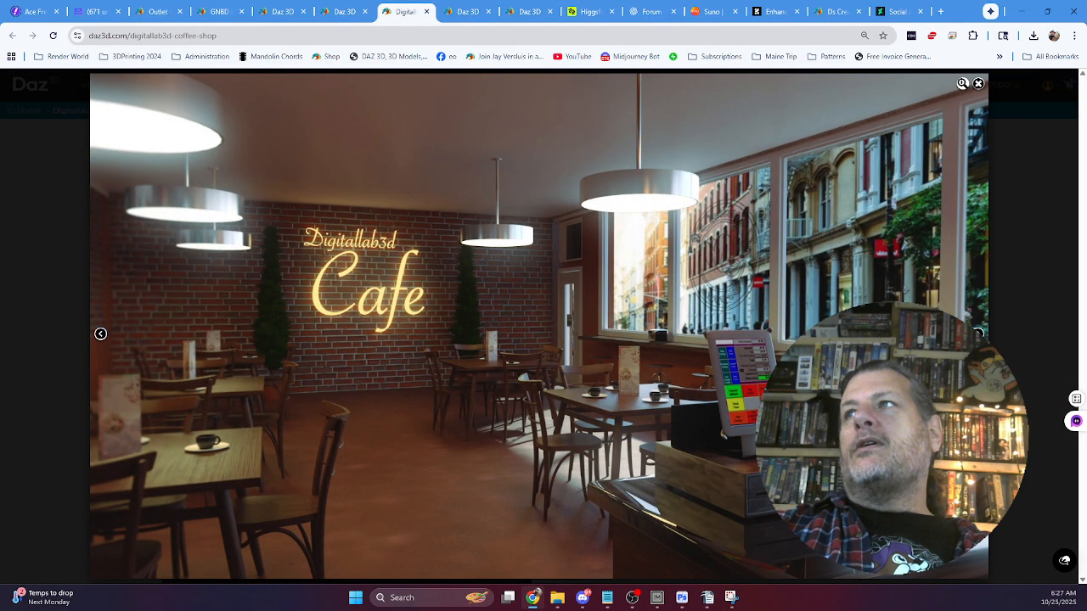
click(978, 334)
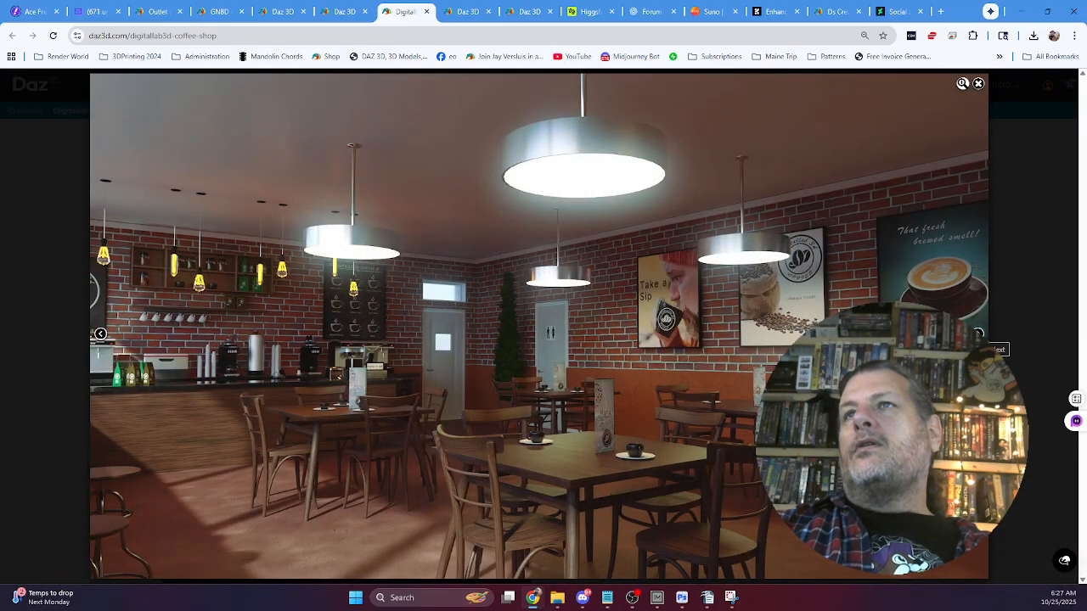
click(978, 335)
click(978, 83)
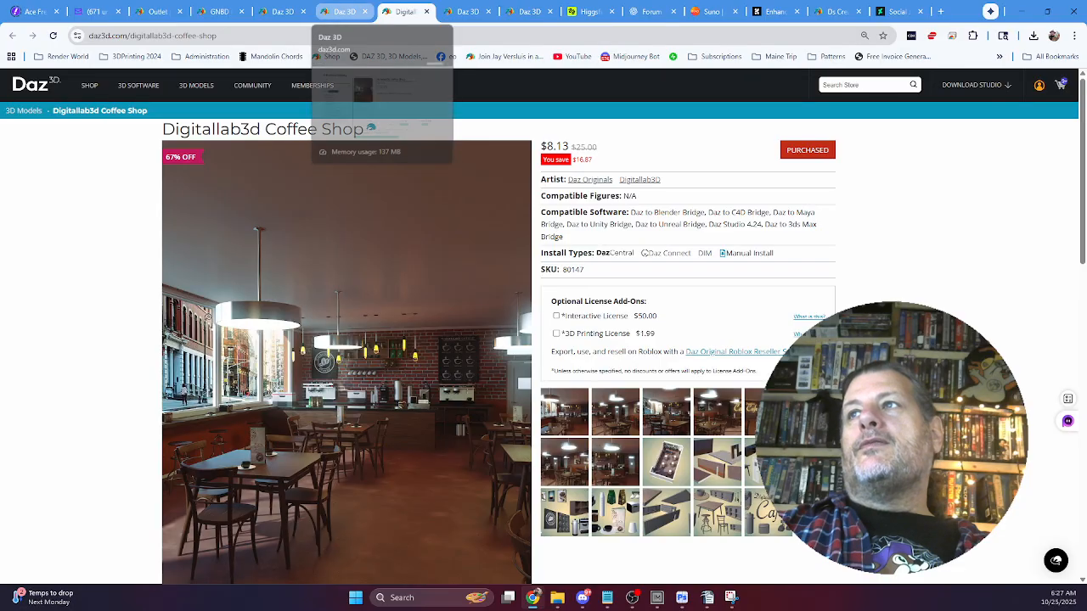
Return to the Product Library, open the FG Modern Coffee product page and browse its enlarged promotional images.
click(344, 11)
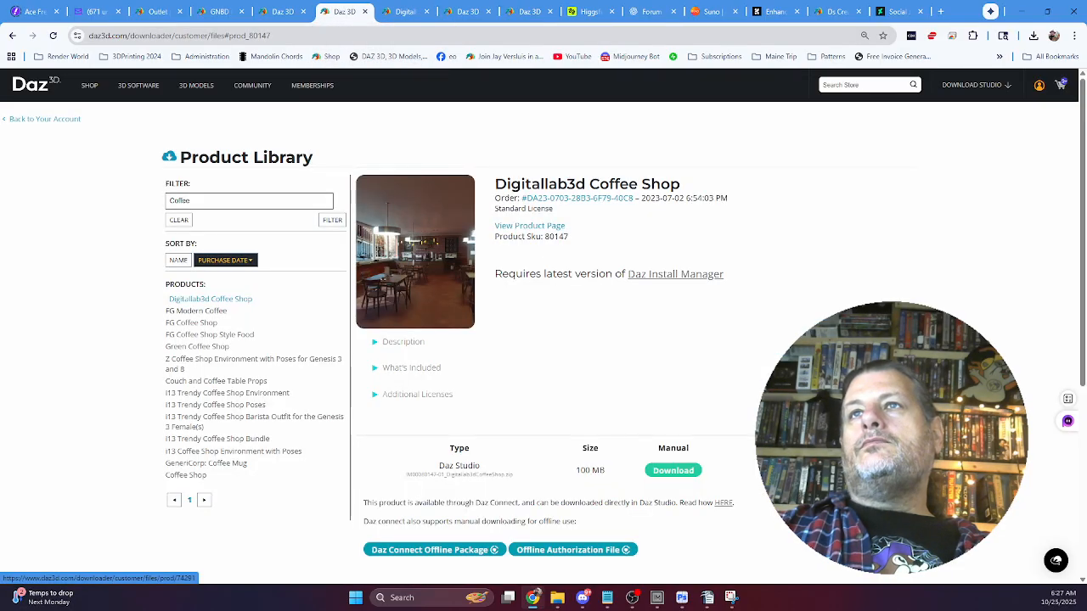
click(196, 311)
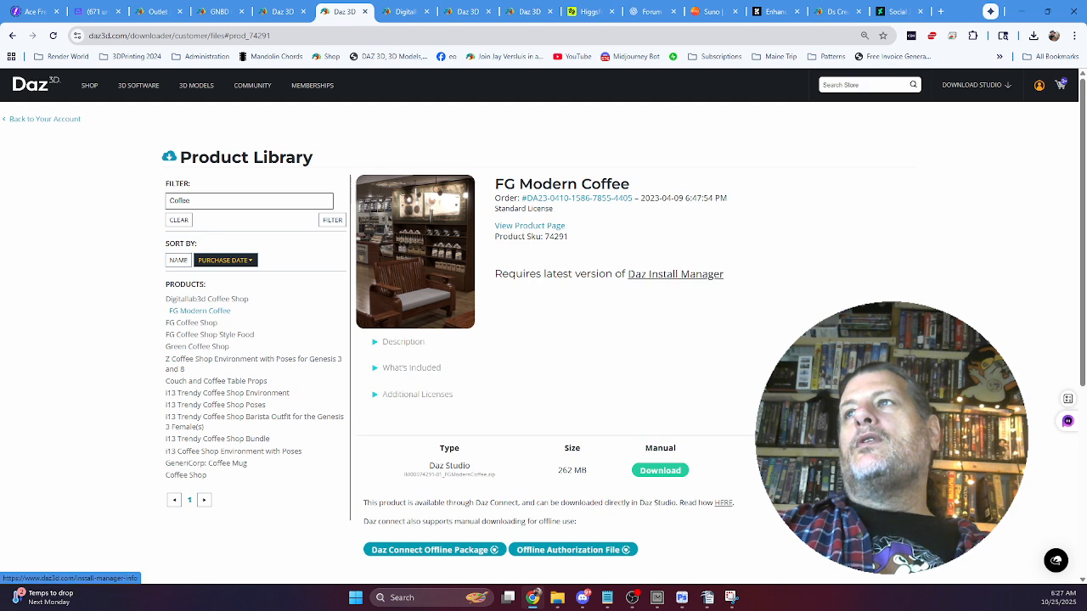
click(529, 226)
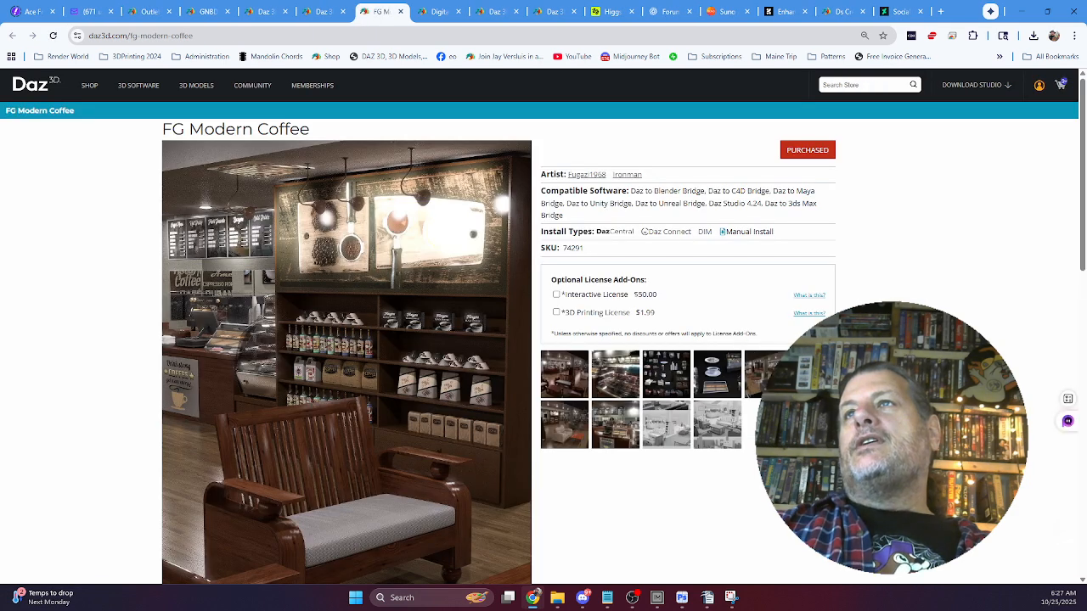
click(564, 374)
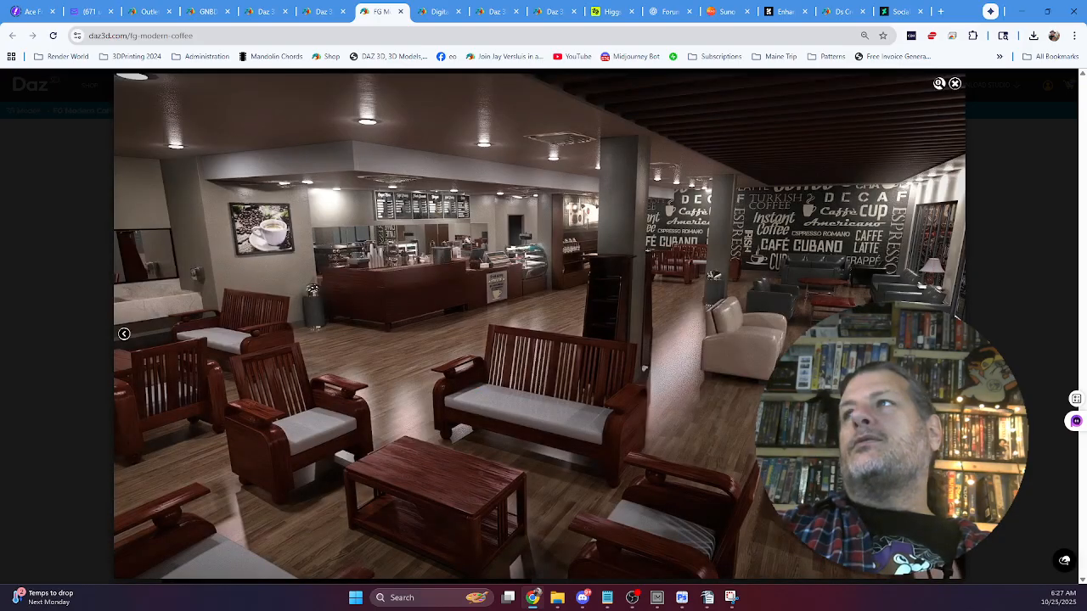
click(956, 330)
click(956, 334)
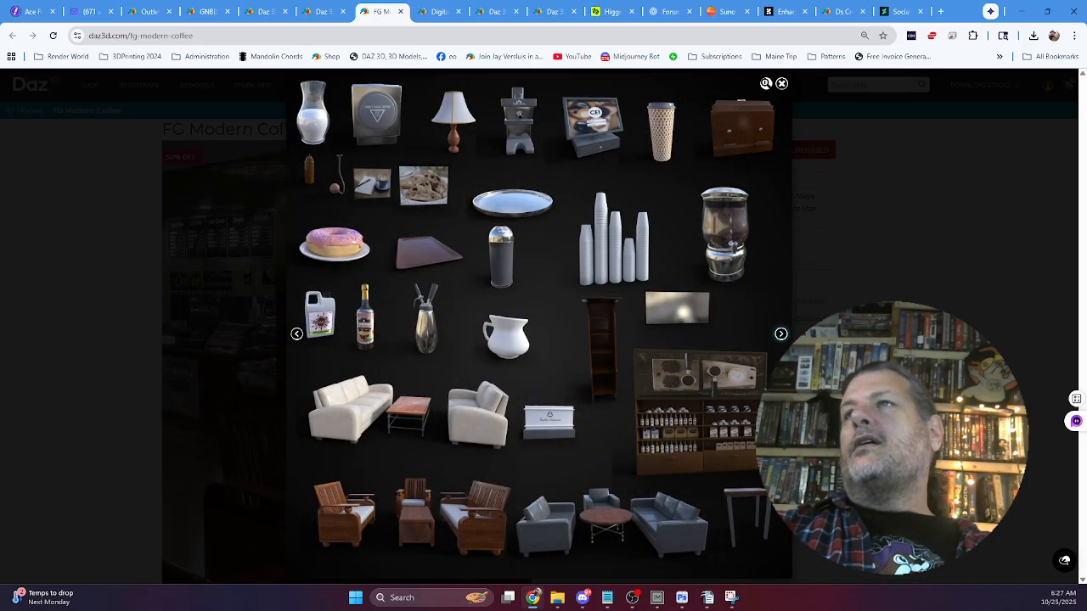
click(780, 333)
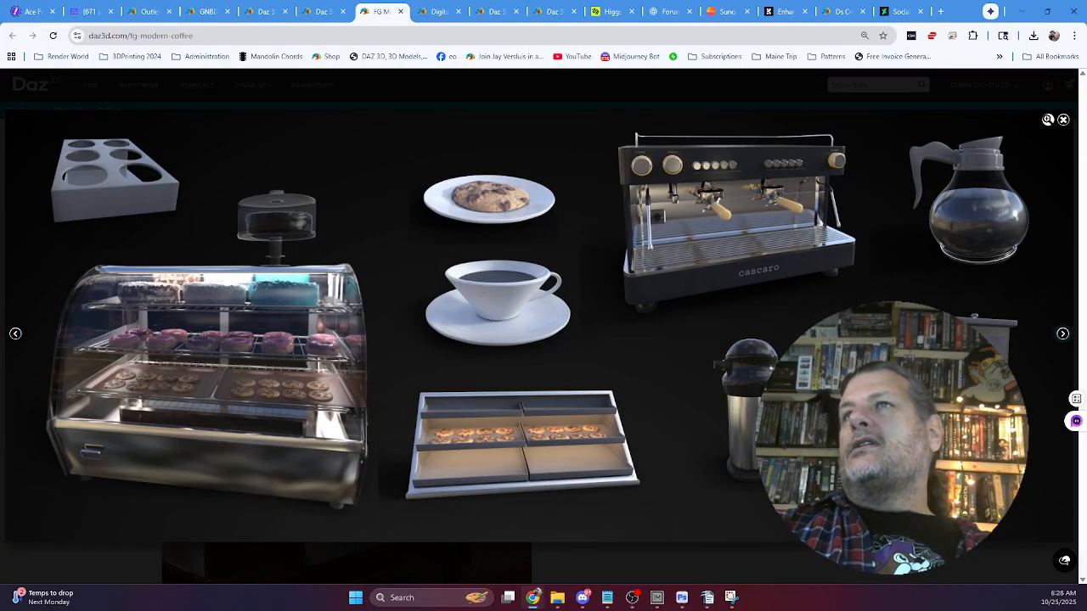
click(1062, 333)
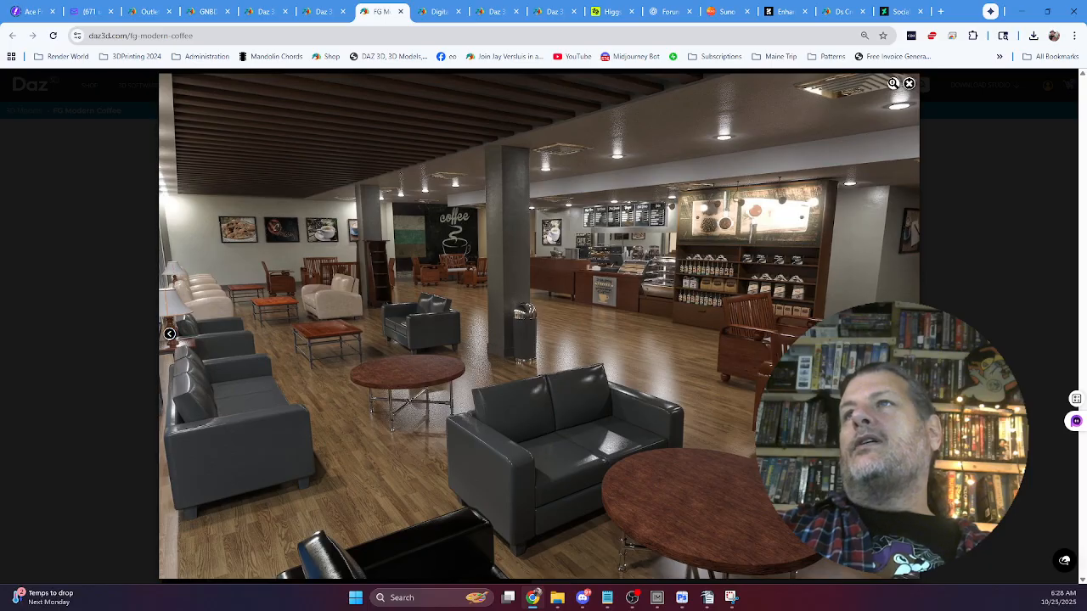
click(908, 84)
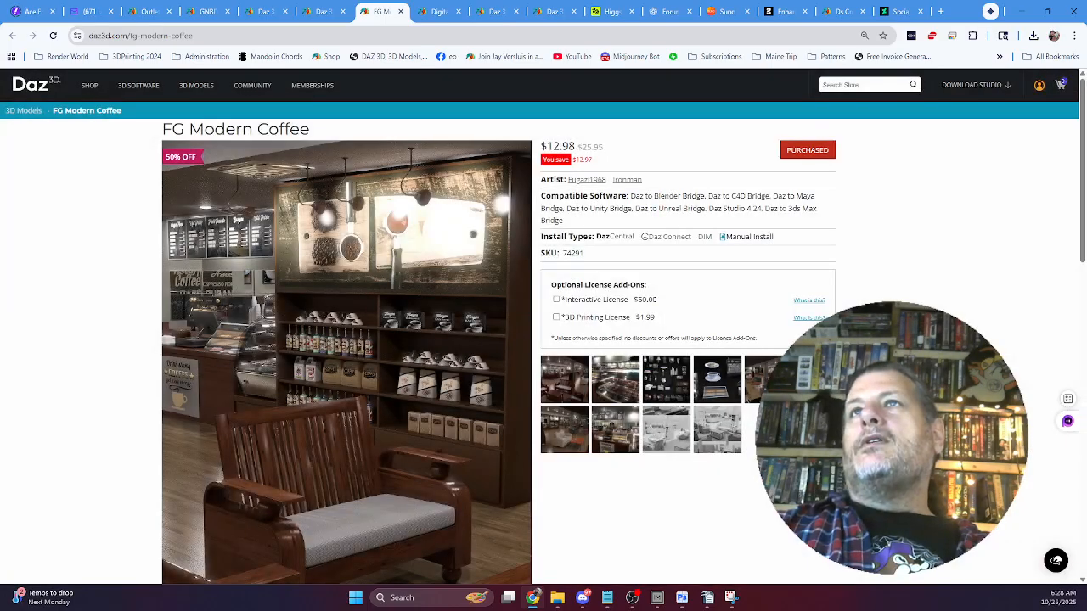
Copy the product name FG Modern Coffee, switch to DAZ Install Manager and filter the Ready to Download products by it.
drag(162, 129, 310, 129)
key(ctrl+c)
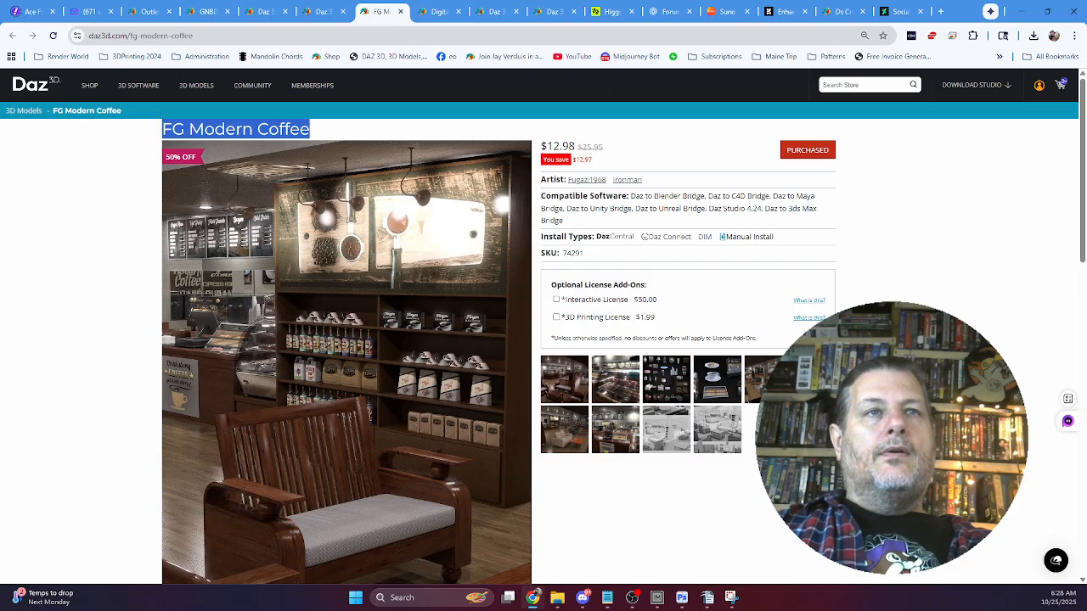
key(alt+Tab)
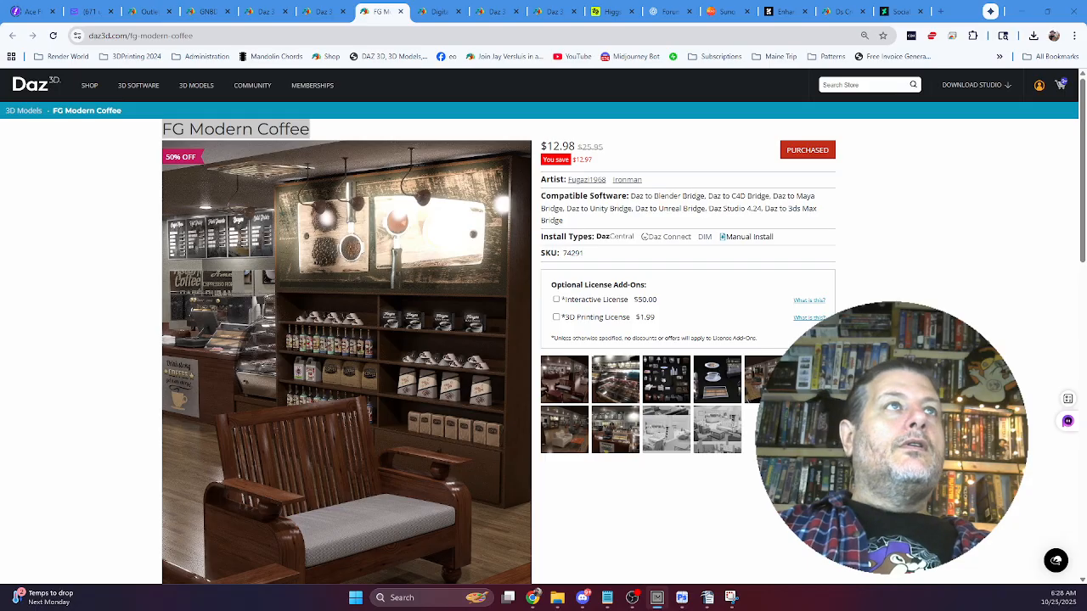
drag(0, 112, 535, 109)
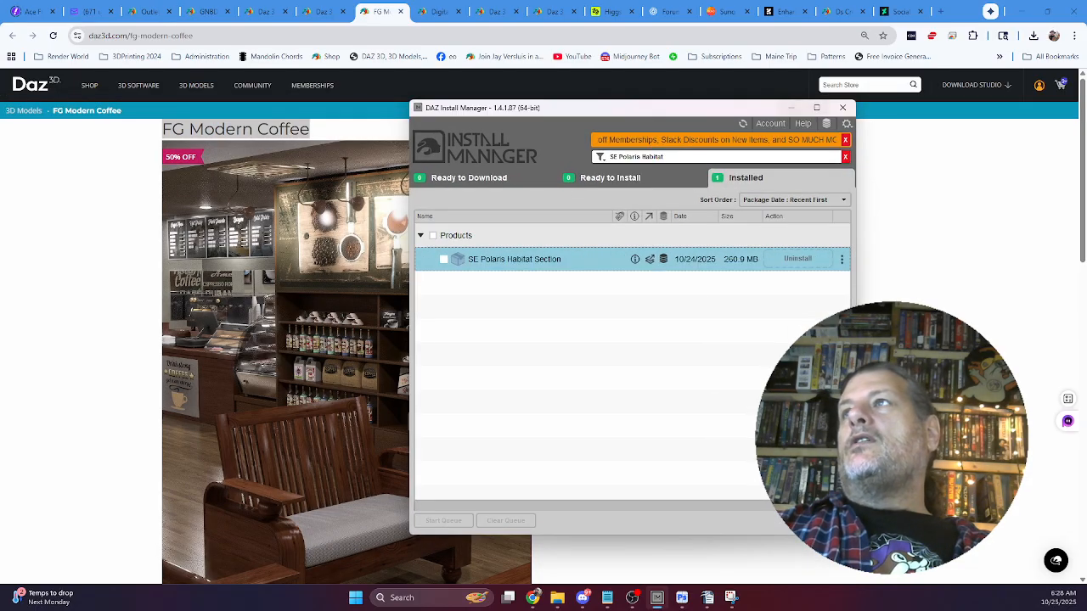
click(469, 178)
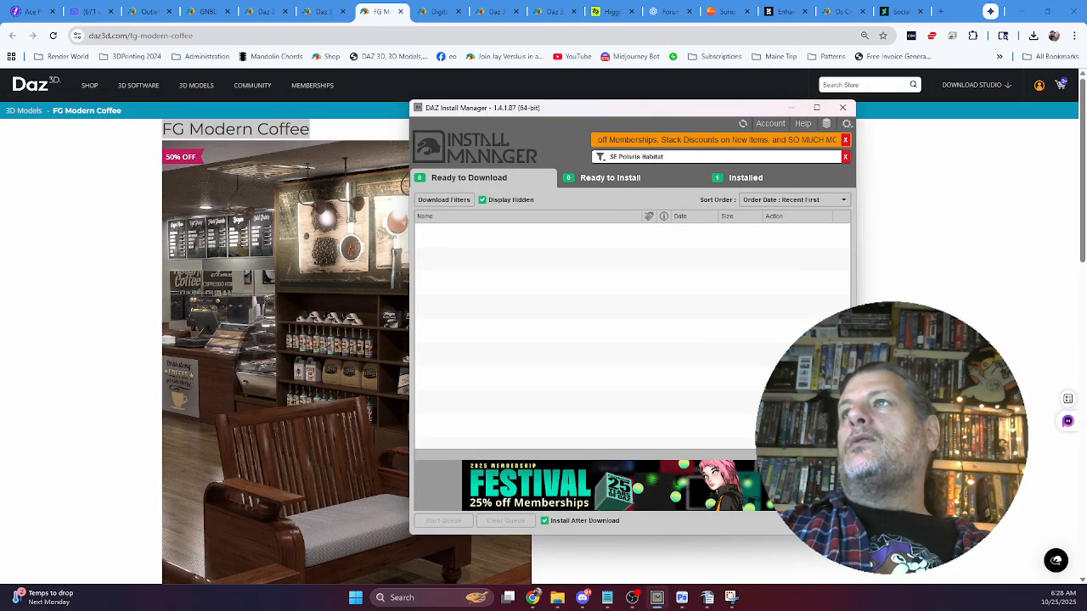
drag(668, 157, 599, 159)
key(ctrl+v)
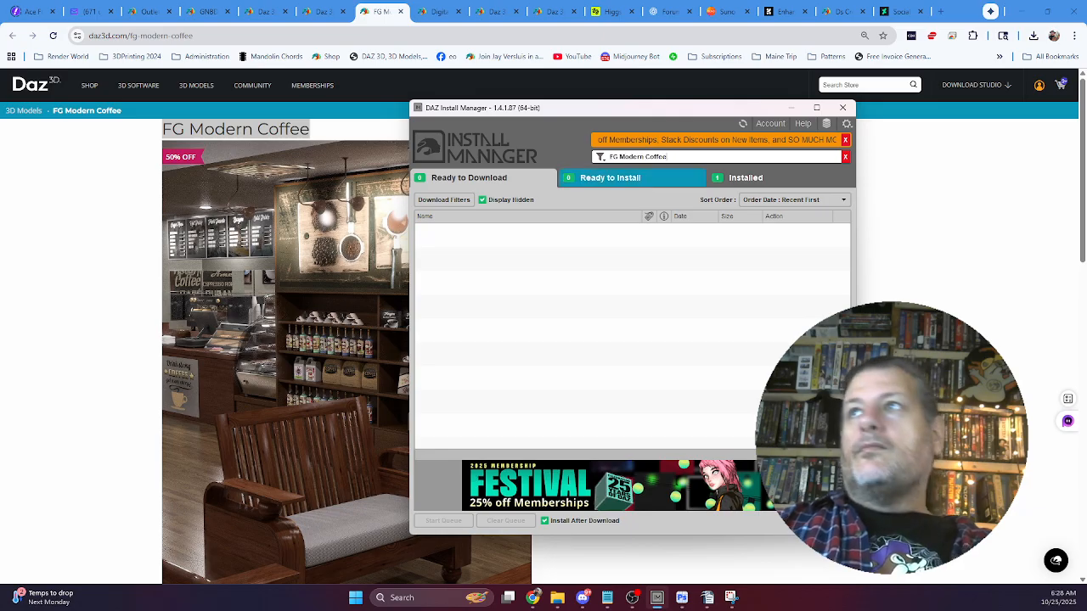
Maximize DAZ Install Manager, mark FG Modern Coffee for download and start the queue.
click(816, 108)
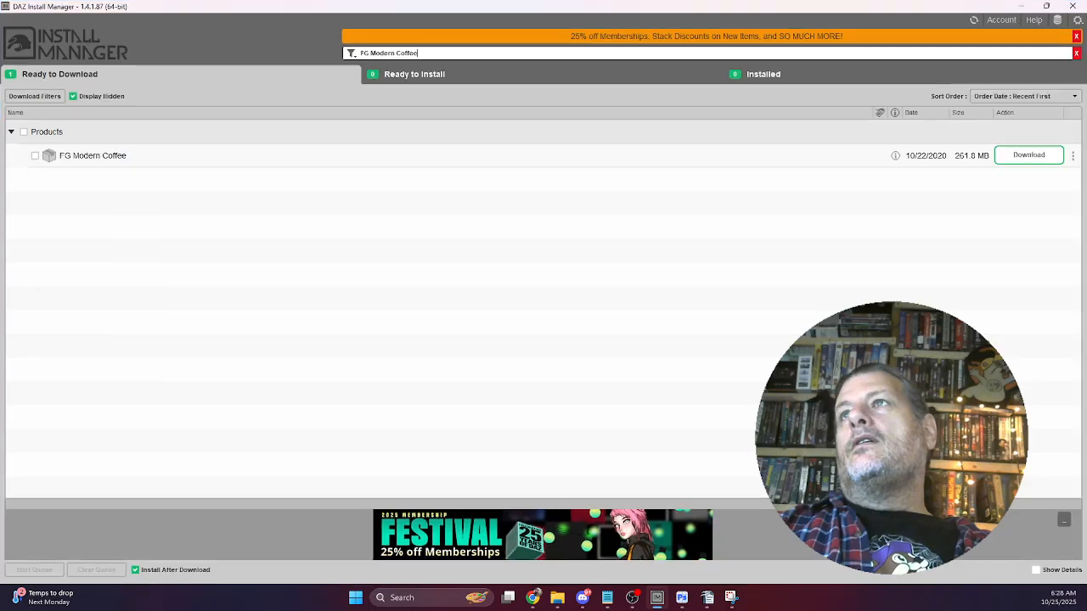
click(34, 155)
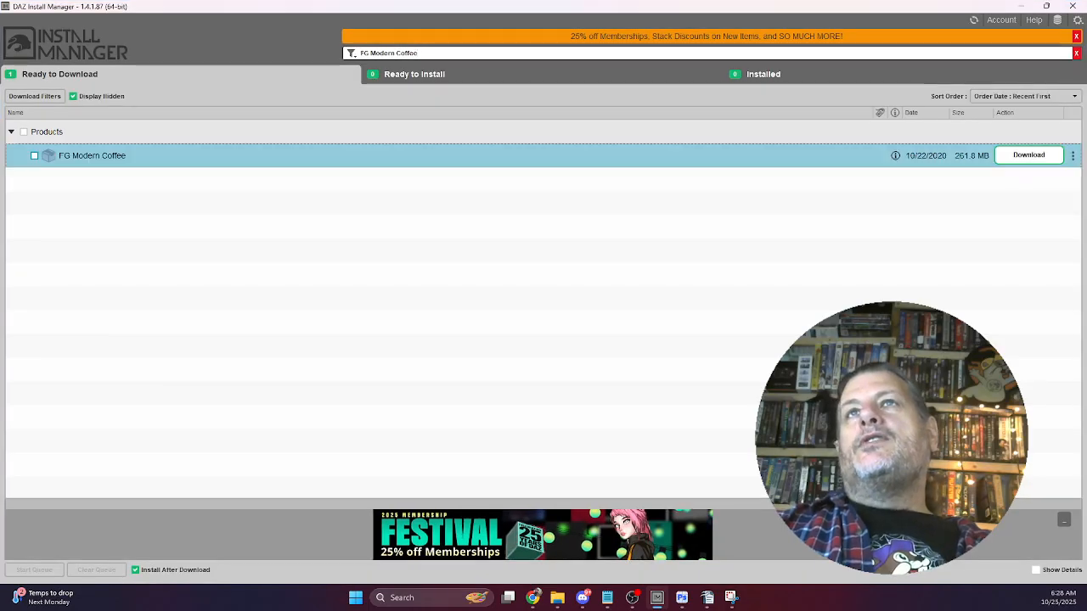
click(34, 570)
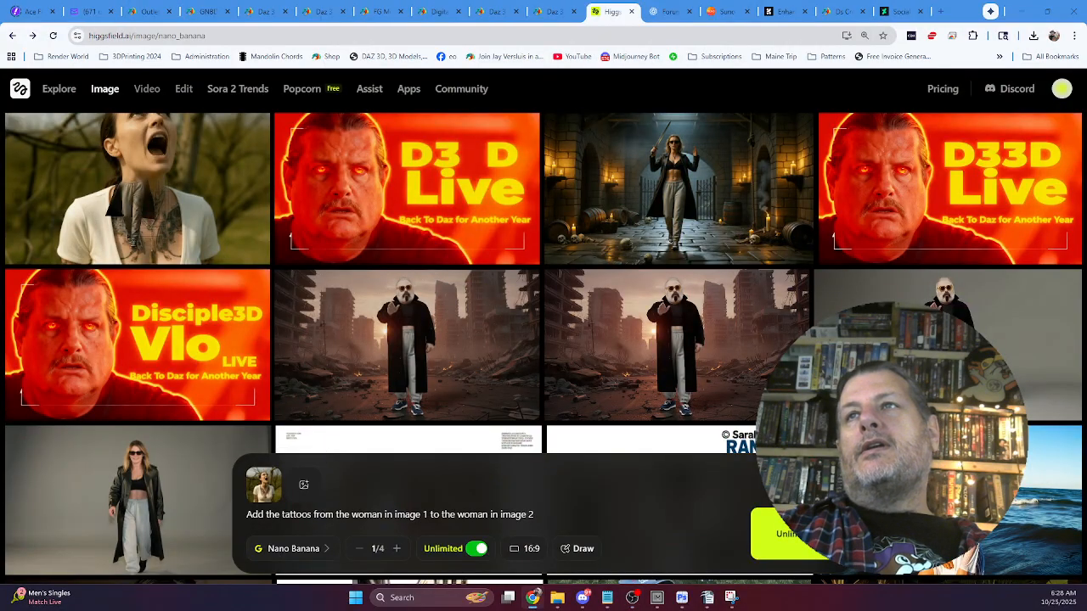
Add the dungeon image from the Downloads folder as the second reference and generate the tattoo-transfer edit with Nano Banana.
click(304, 485)
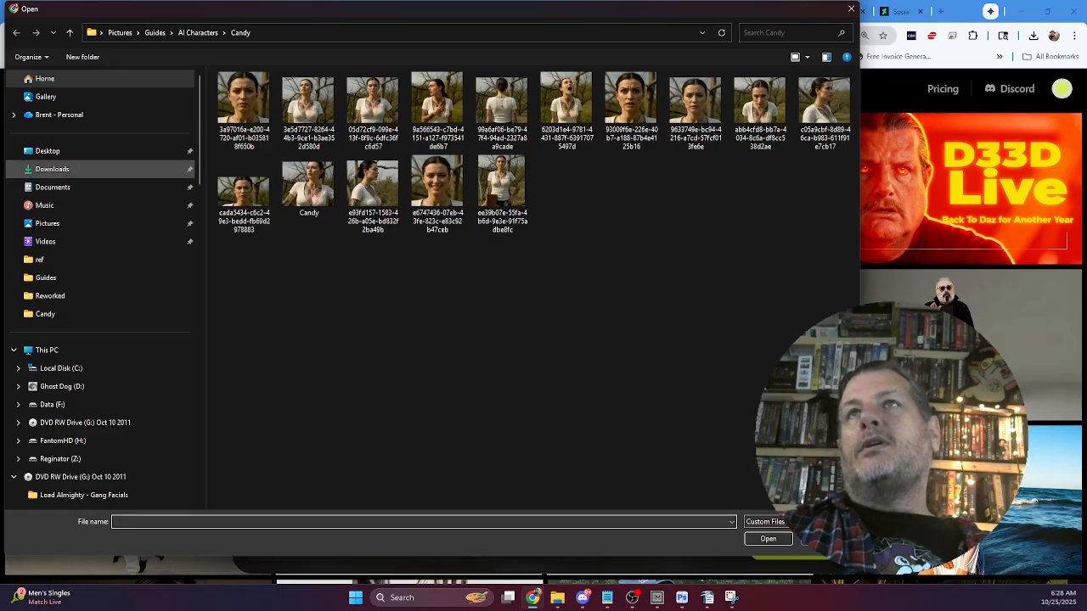
click(51, 169)
click(289, 188)
click(766, 537)
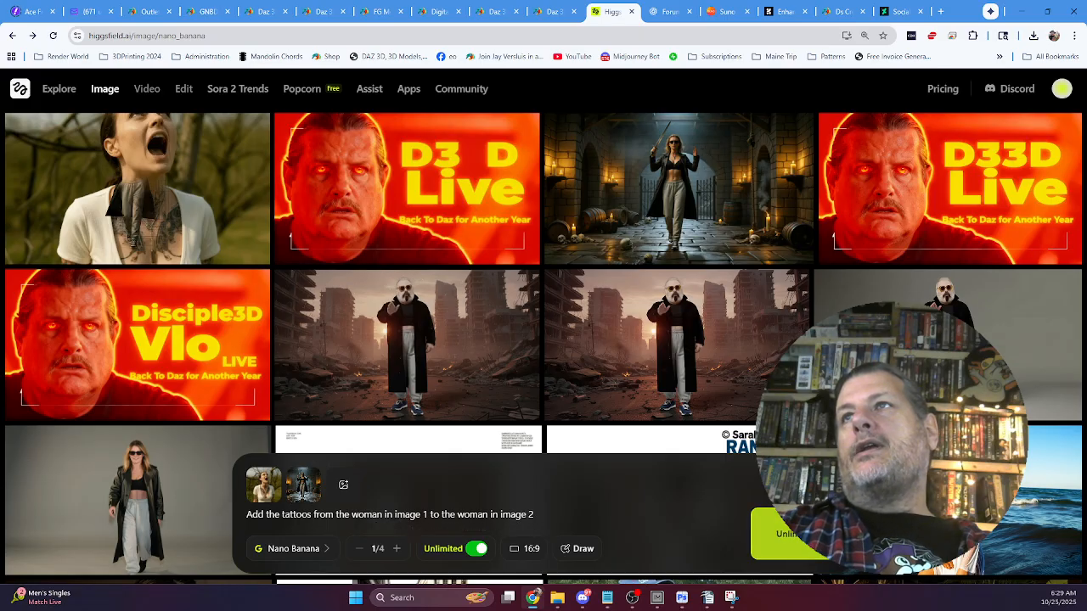
click(796, 533)
Generate the same tattoo-transfer prompt with Seedream 4.0 and delete the earlier Nano Banana image of the screaming tattooed woman.
click(293, 548)
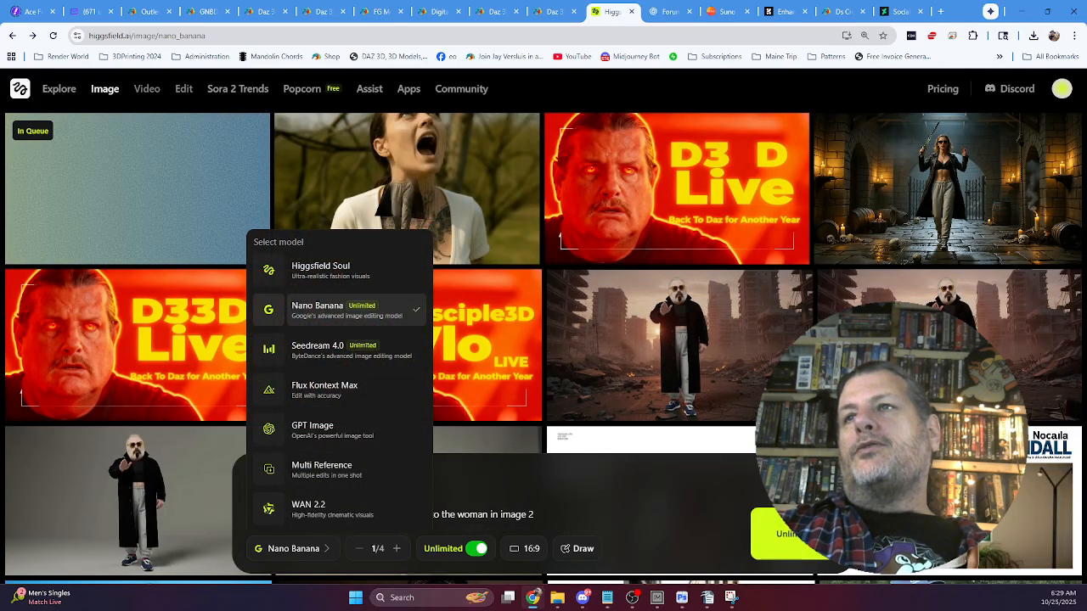
click(317, 349)
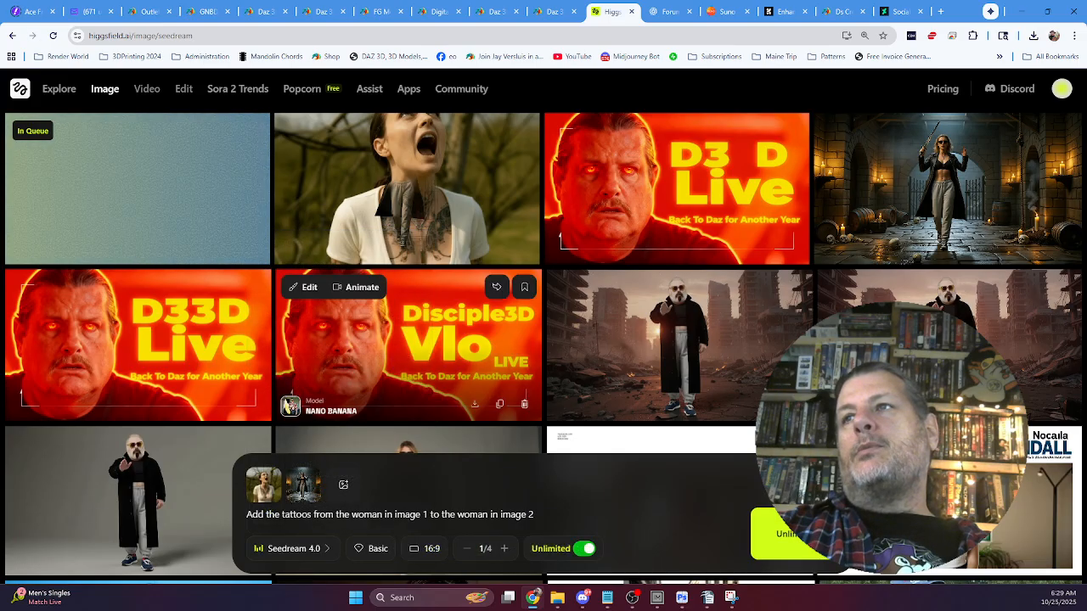
click(796, 534)
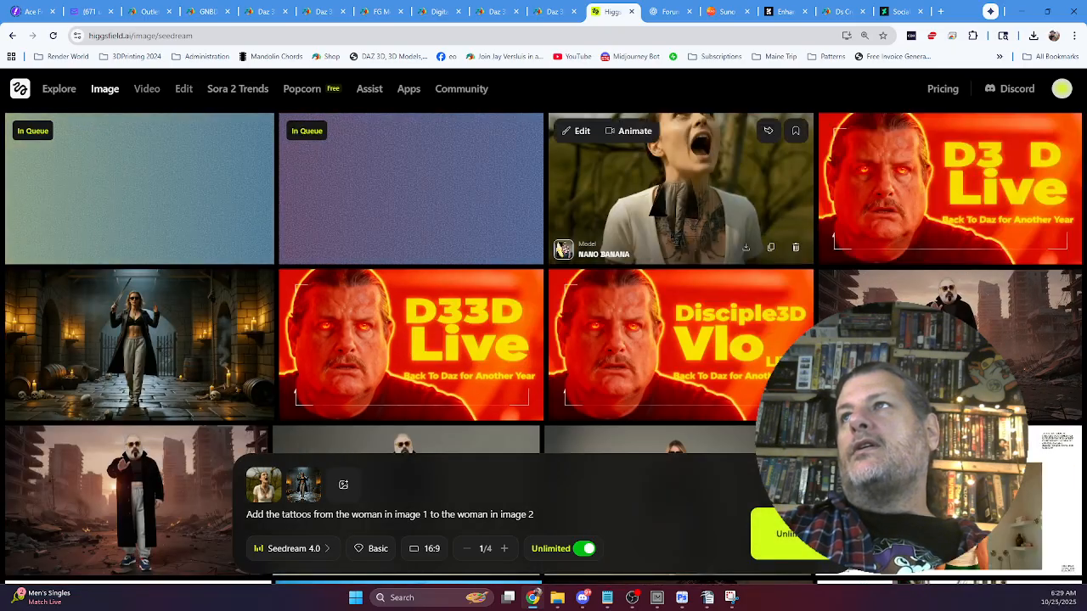
click(795, 223)
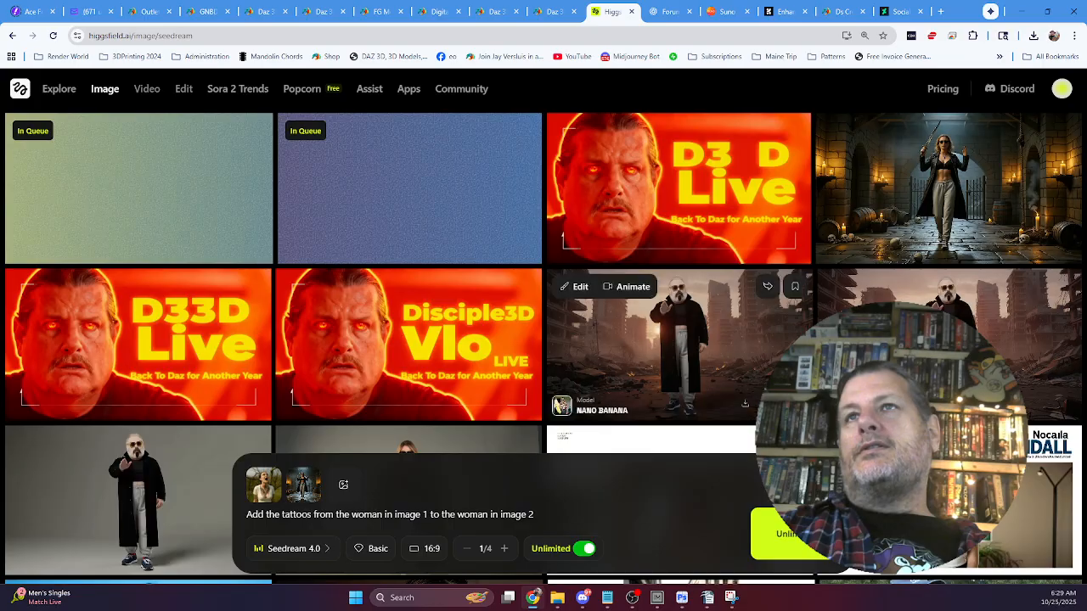
click(616, 350)
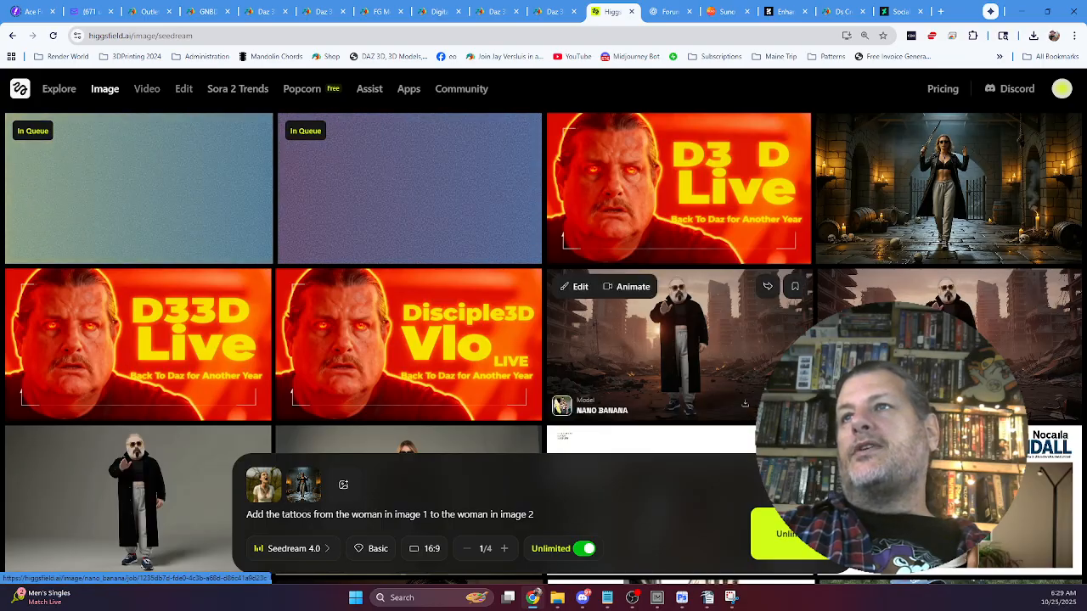
Browse the earlier generations in the gallery and examine the enlarged image of the bass player singing at a microphone.
scroll(679, 357, down, 2)
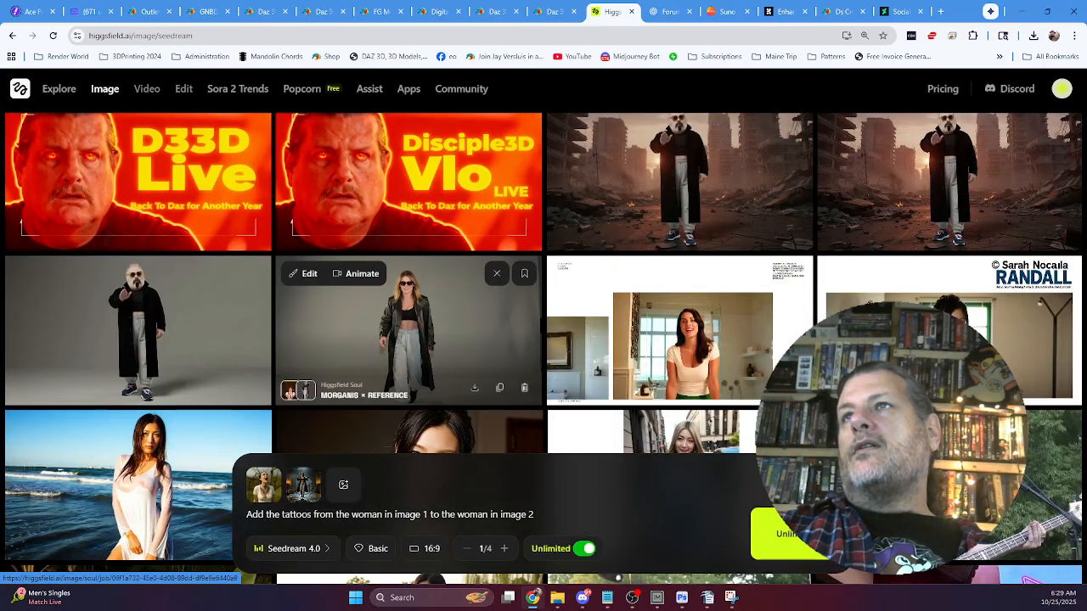
scroll(408, 331, down, 2)
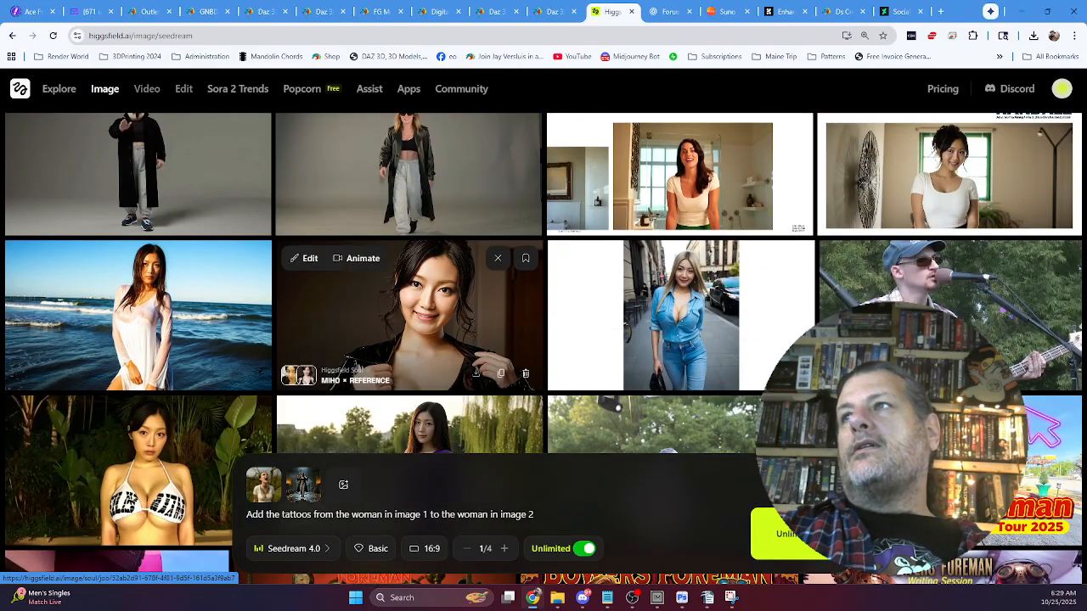
scroll(407, 331, up, 5)
scroll(408, 331, down, 4)
scroll(407, 424, up, 4)
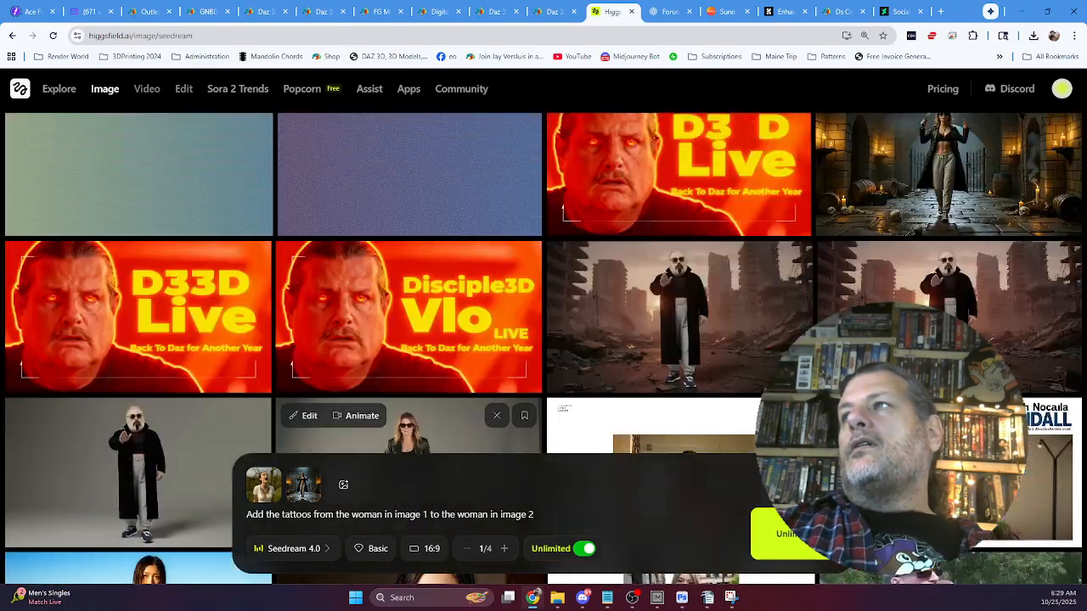
scroll(408, 382, up, 1)
scroll(934, 340, down, 2)
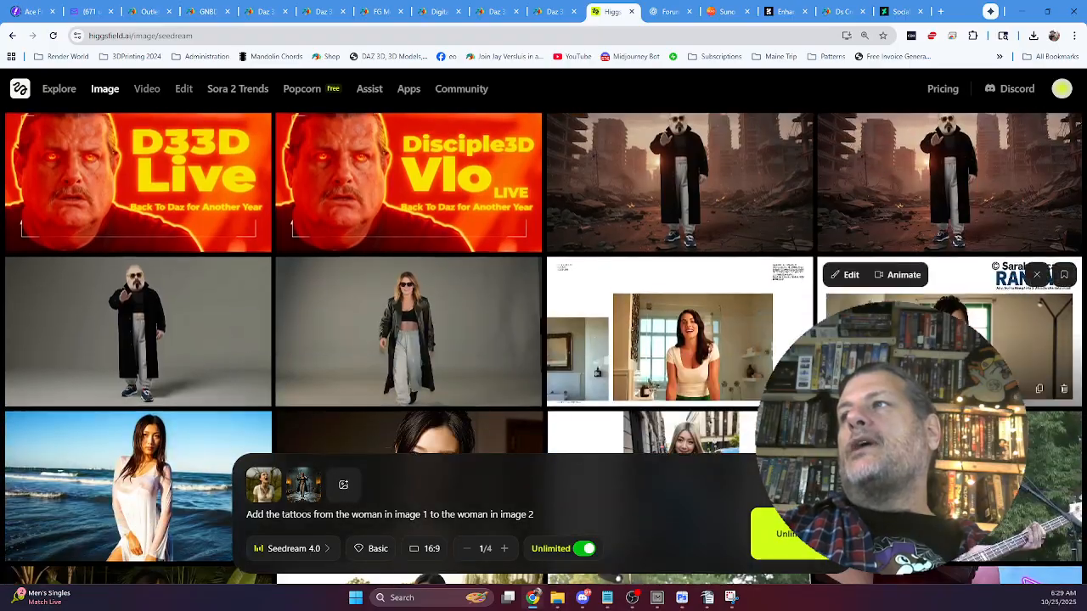
scroll(933, 382, down, 1)
click(933, 382)
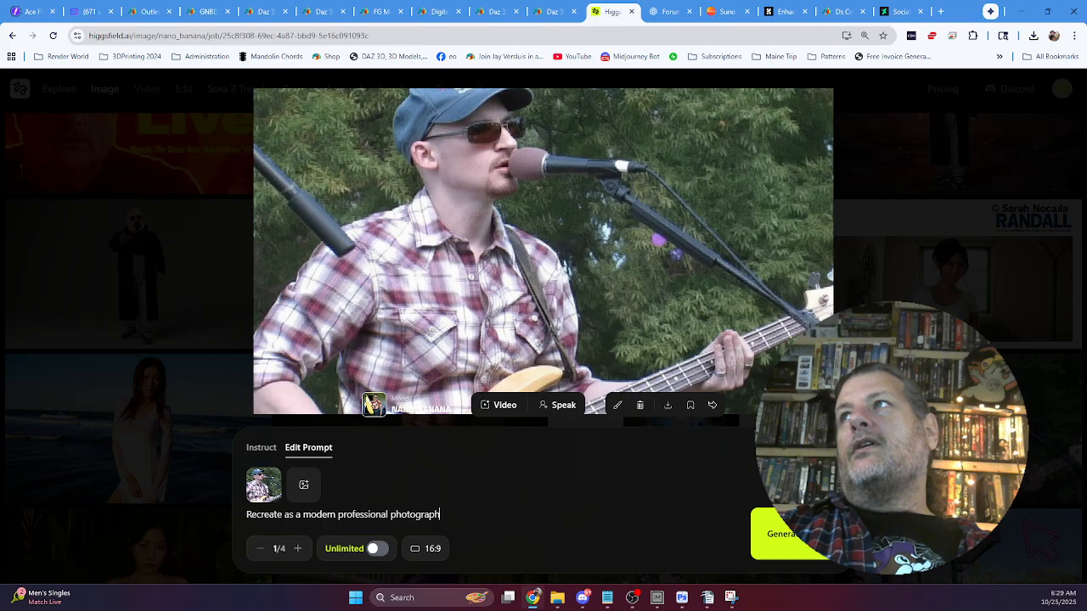
click(1036, 533)
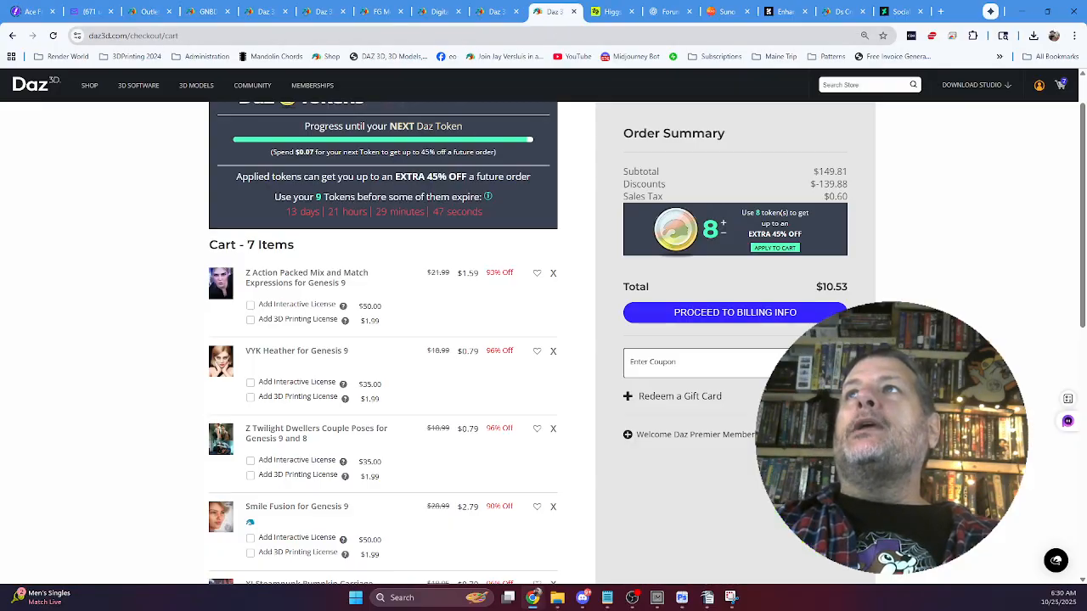
Revisit the Daz 3D cart and the FG Modern Coffee product page, and return to the Higgsfield image gallery.
click(552, 12)
click(379, 12)
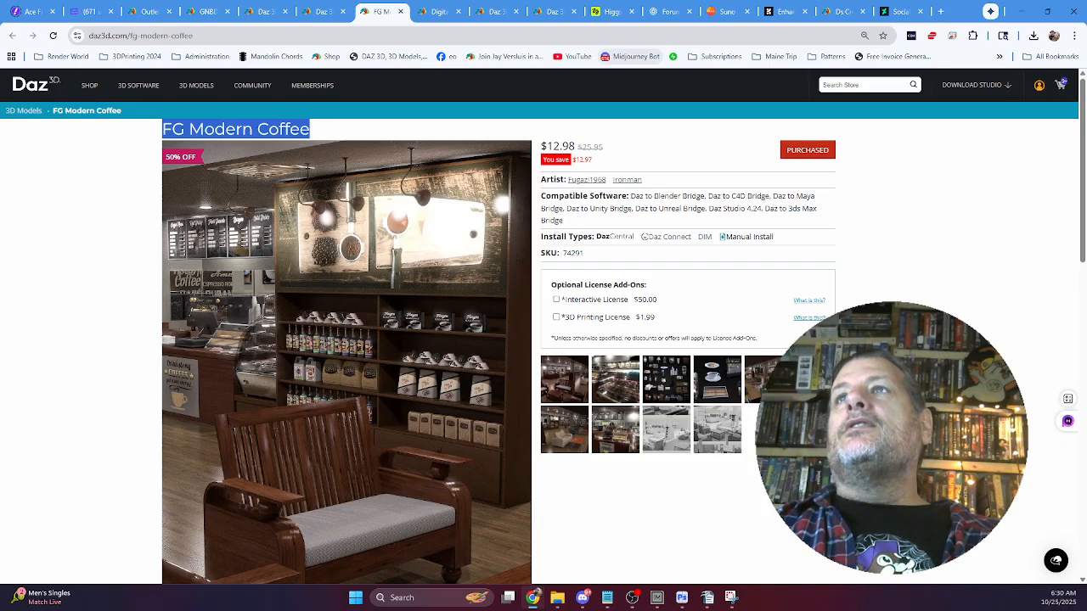
click(611, 12)
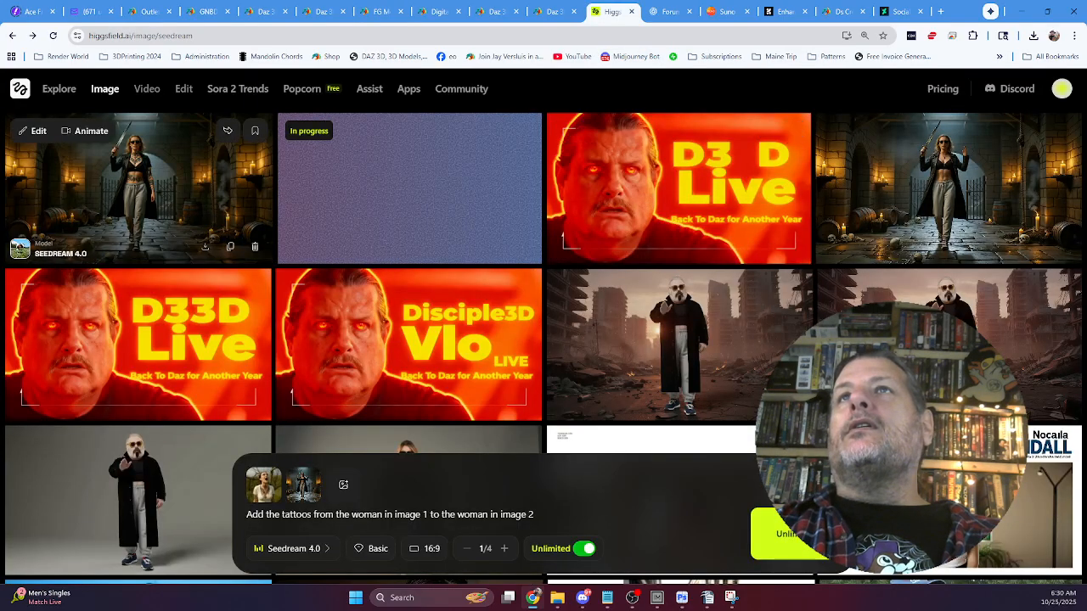
Examine the finished Seedream 4.0 image of the tattooed woman in the dungeon at full size and close the viewer.
click(136, 178)
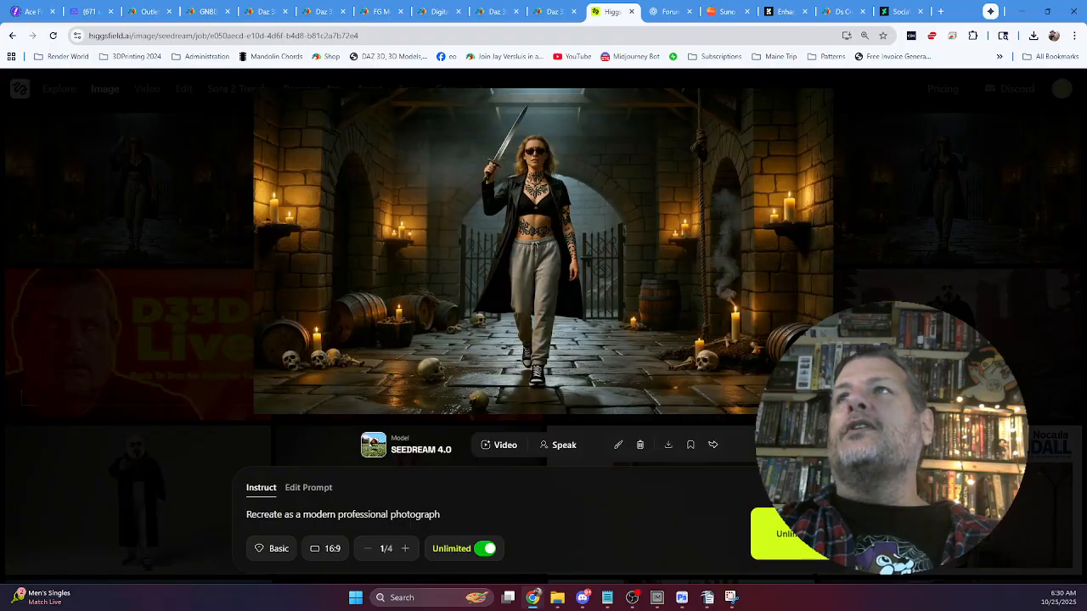
click(543, 252)
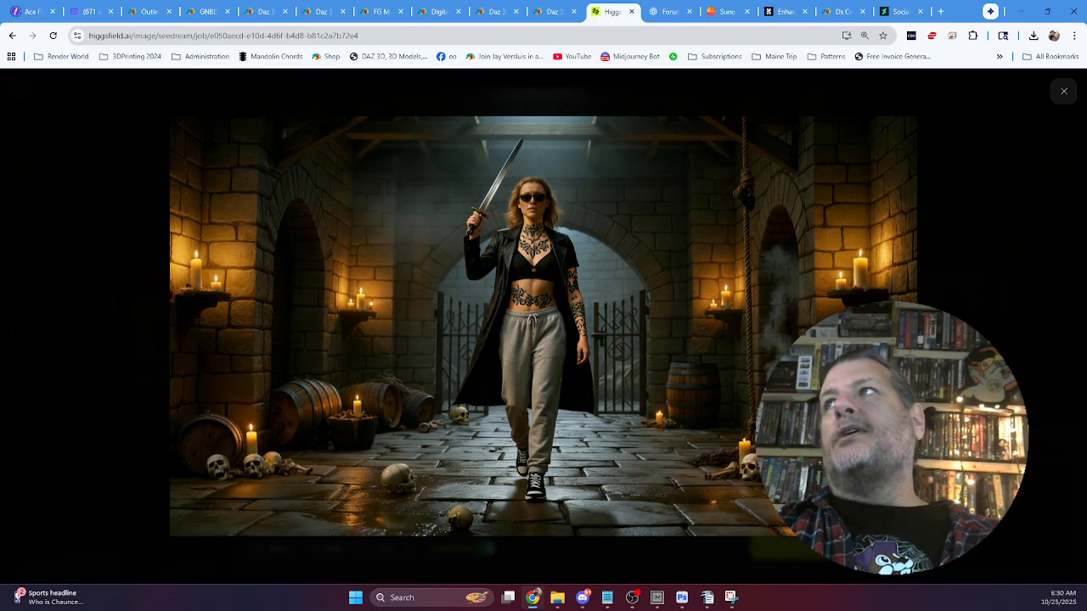
key(Escape)
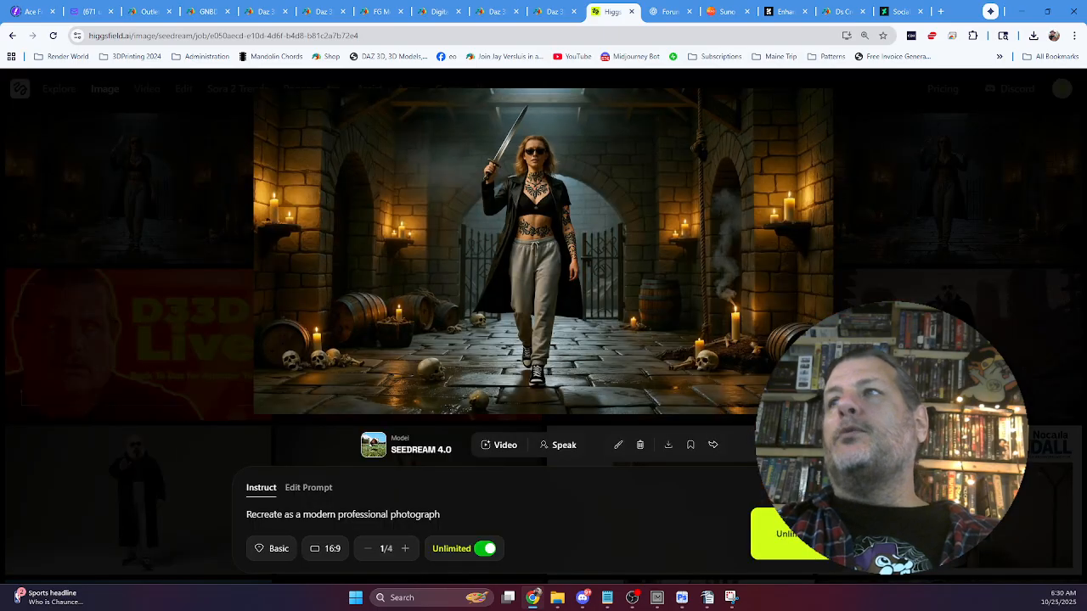
key(Escape)
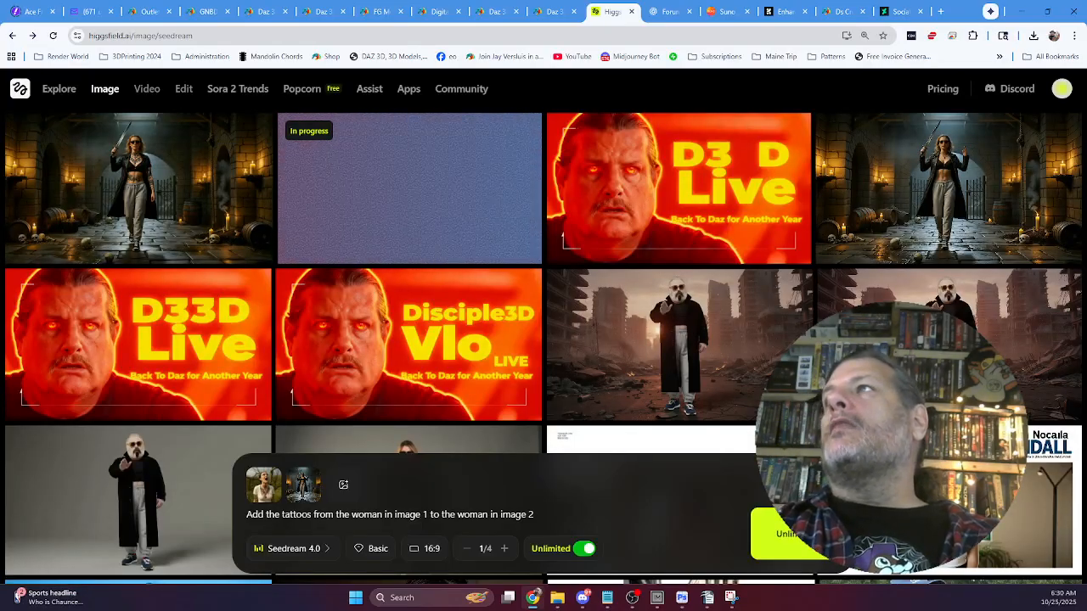
Find the red steampunk robot "Writing Session" thumbnail made with Nano Banana, examine it enlarged and close it.
scroll(658, 237, down, 10)
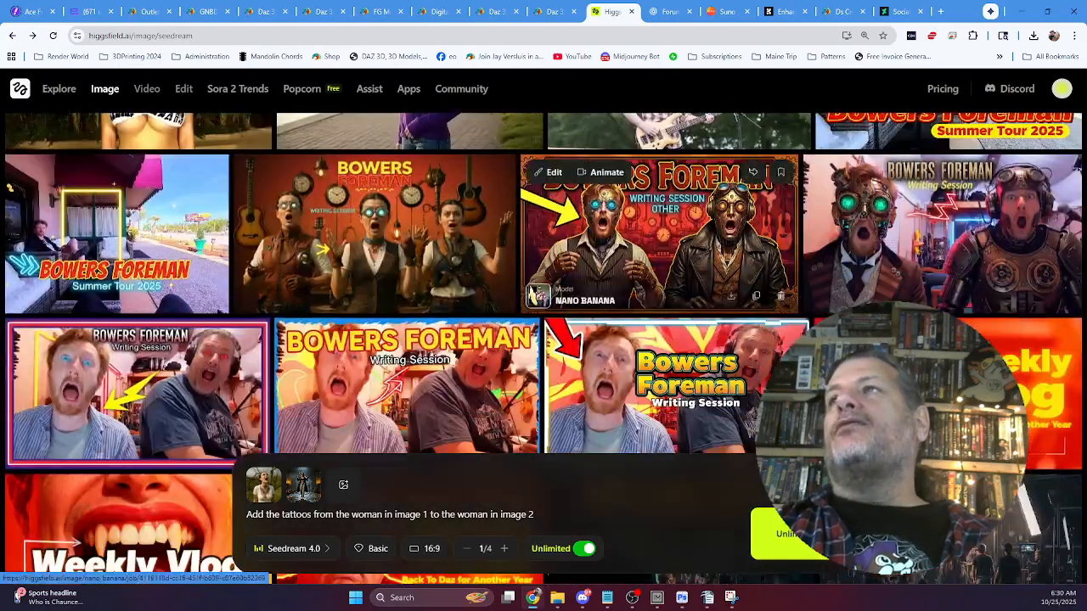
click(658, 237)
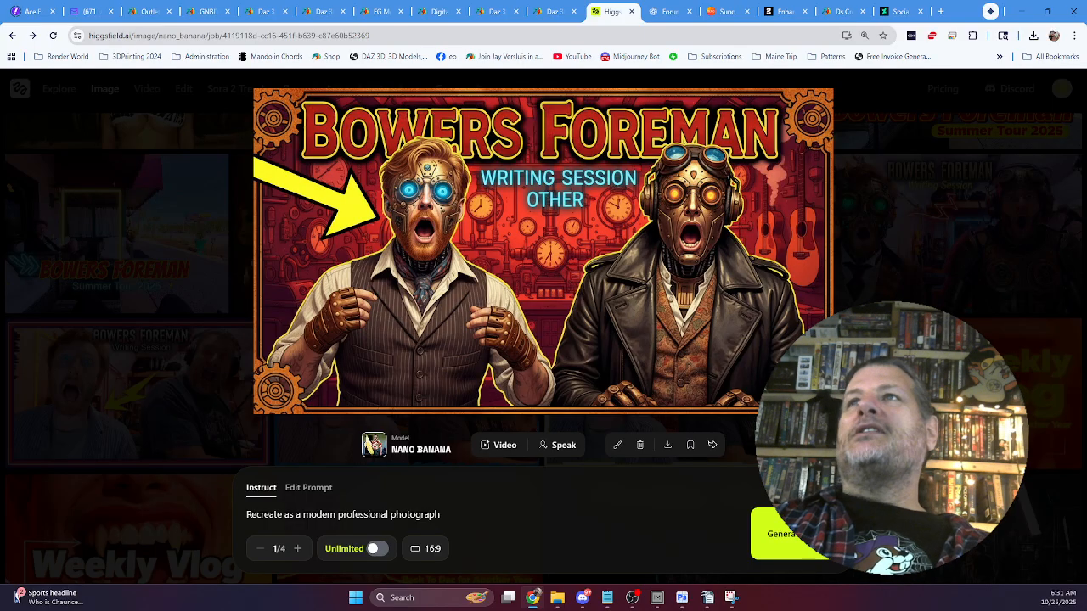
key(Escape)
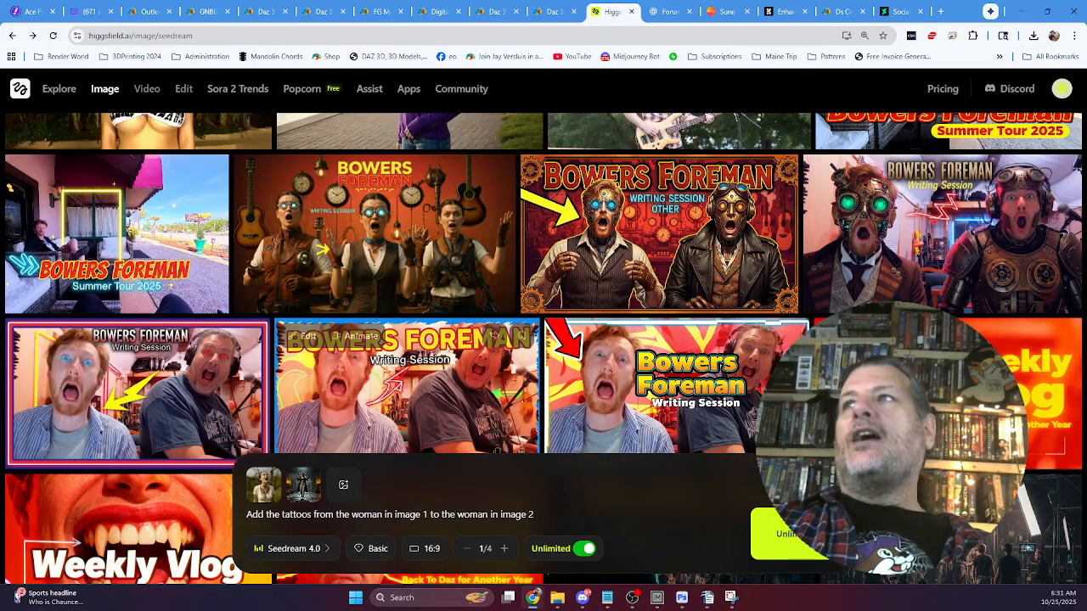
click(659, 246)
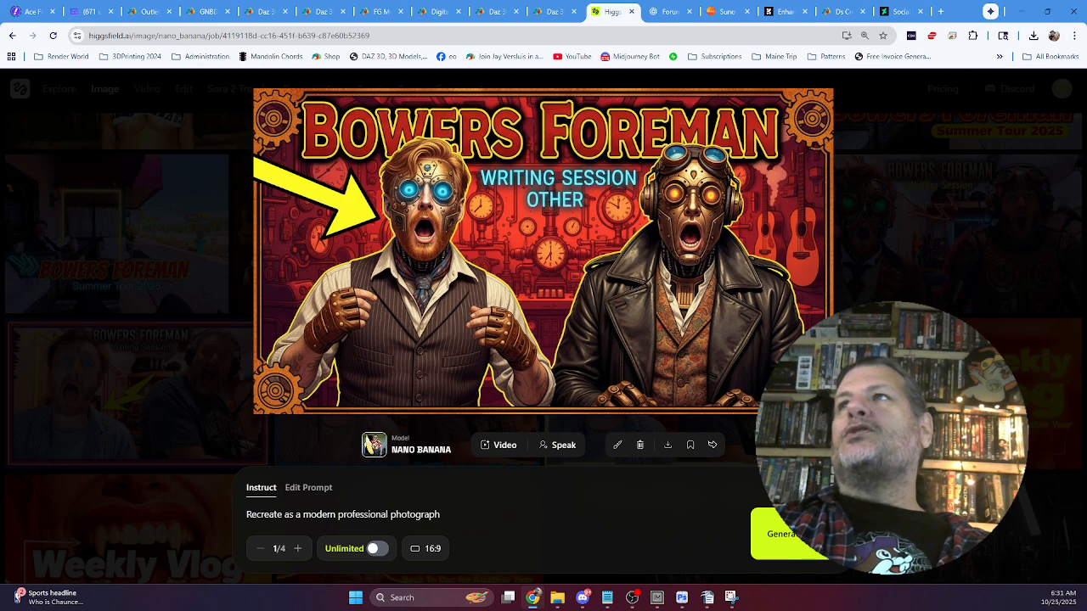
key(Escape)
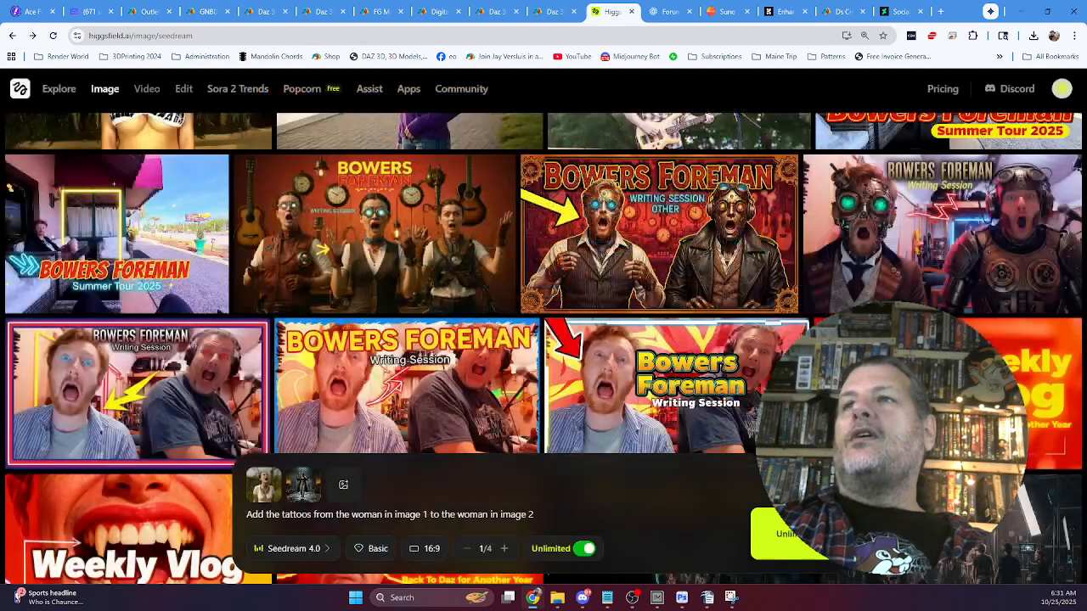
Browse the older generations in the gallery, comparing the Seedream 4.0 tattooed-woman portraits with the Higgsfield Soul character images.
scroll(382, 229, up, 5)
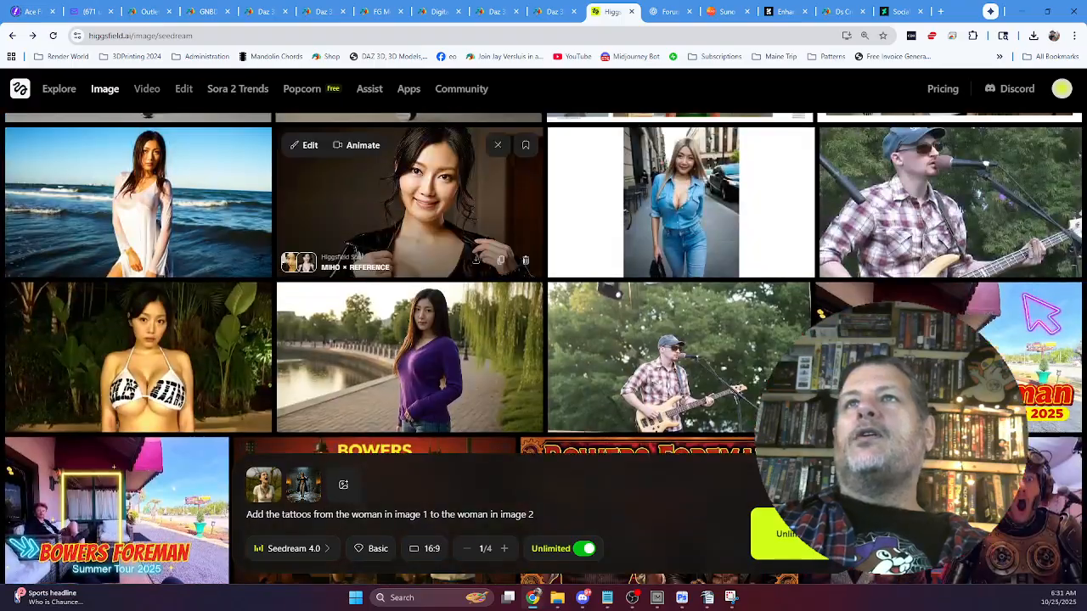
scroll(382, 229, up, 5)
scroll(382, 229, down, 13)
scroll(679, 212, down, 8)
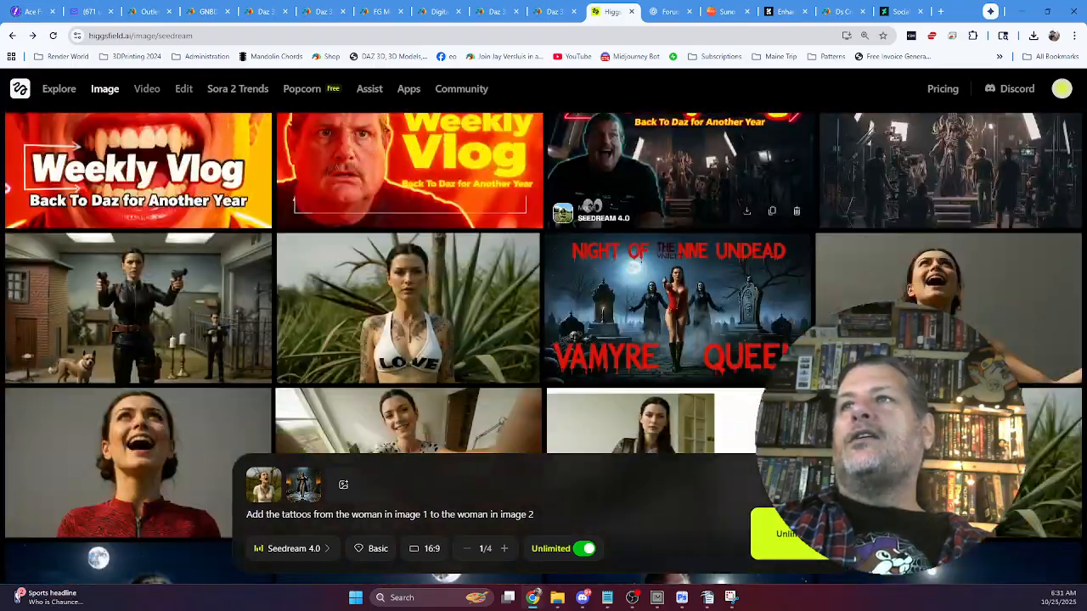
scroll(679, 212, down, 10)
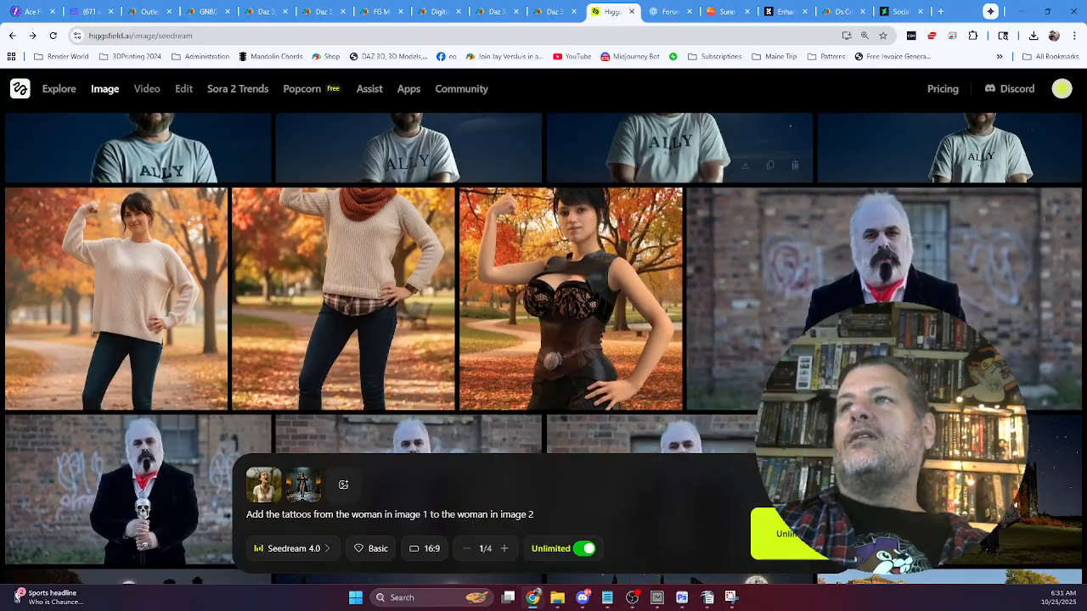
scroll(679, 212, down, 10)
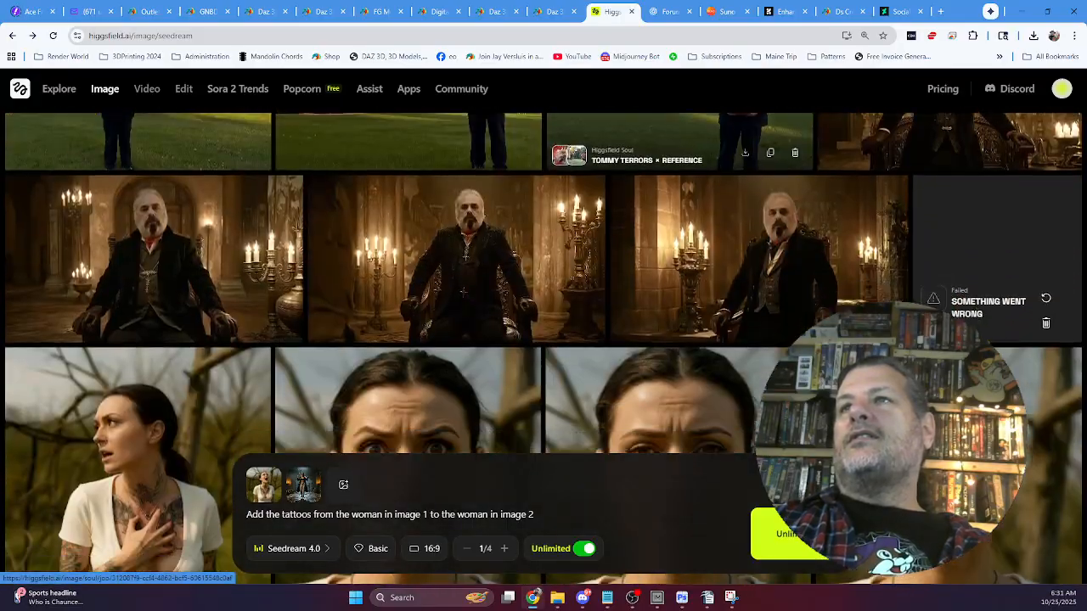
scroll(679, 213, down, 3)
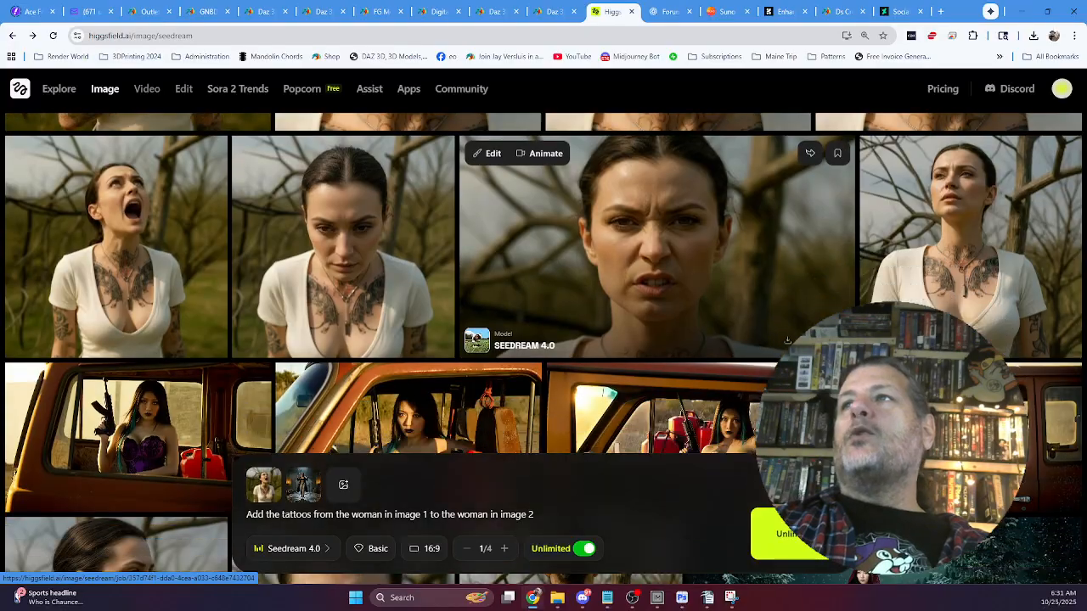
scroll(543, 339, up, 3)
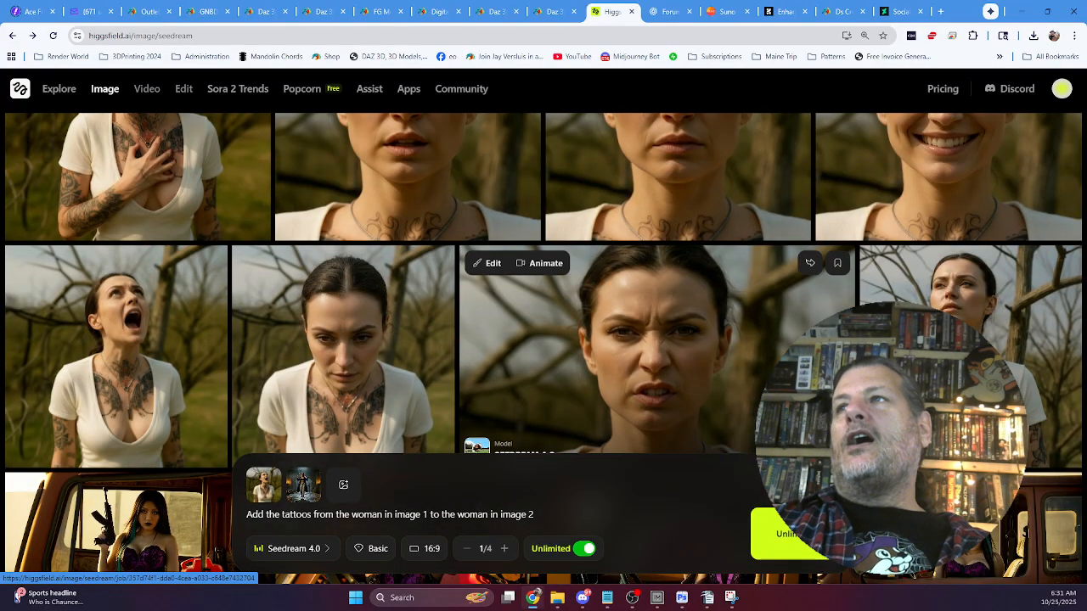
scroll(967, 204, down, 2)
scroll(968, 255, up, 3)
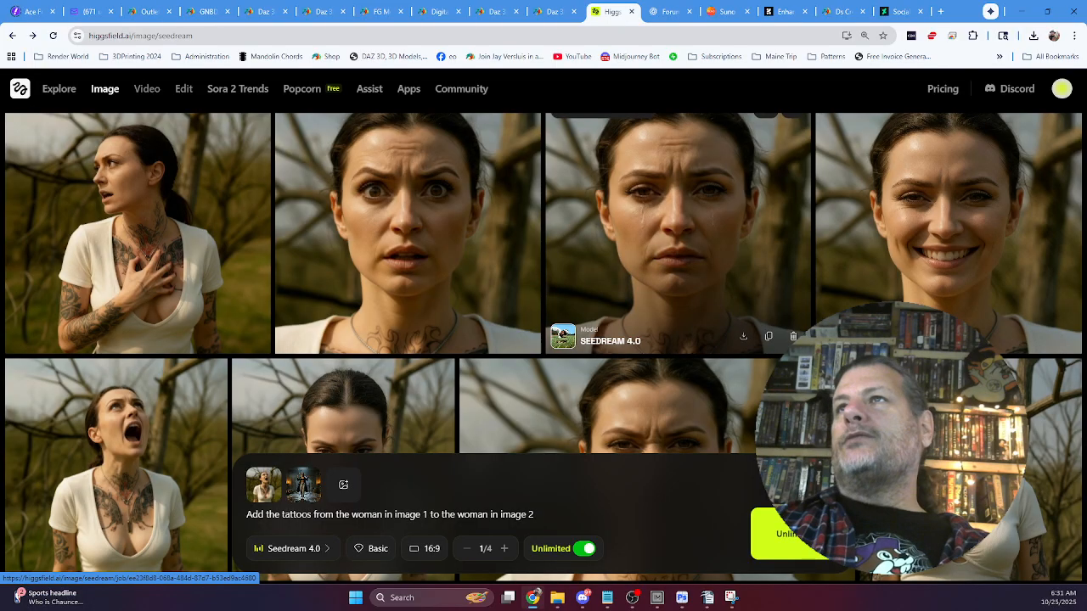
scroll(476, 408, up, 3)
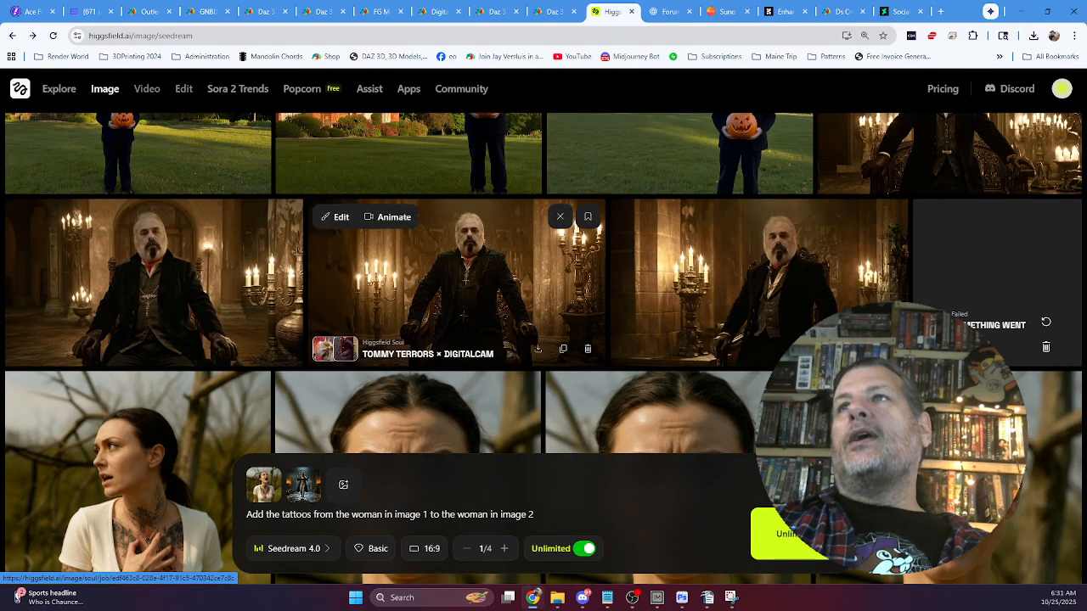
scroll(543, 340, up, 2)
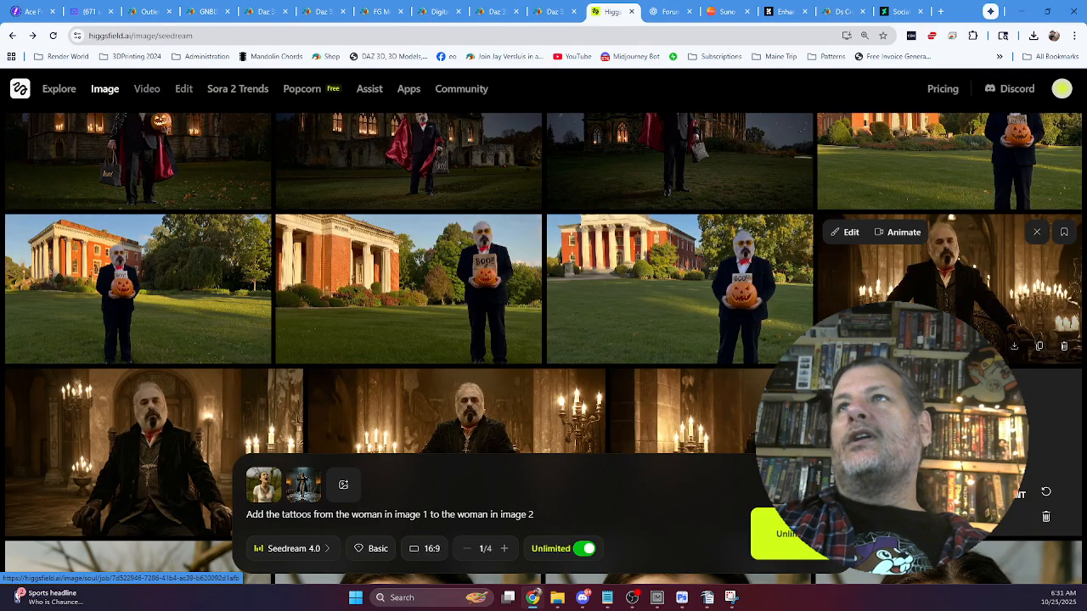
Switch the image generator to the Higgsfield Soul model.
mouse_move(105, 89)
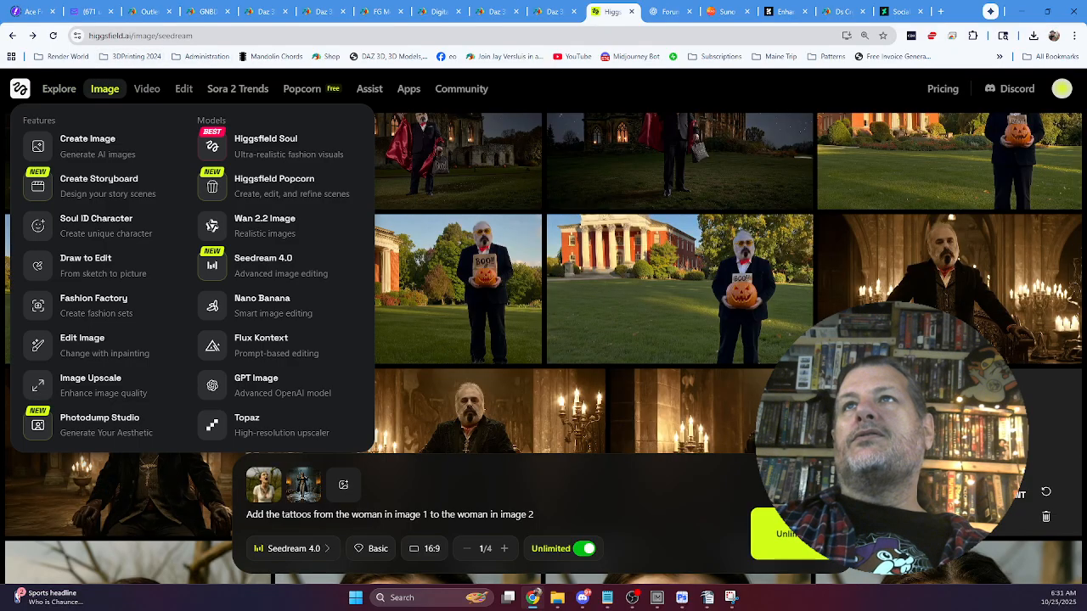
click(264, 146)
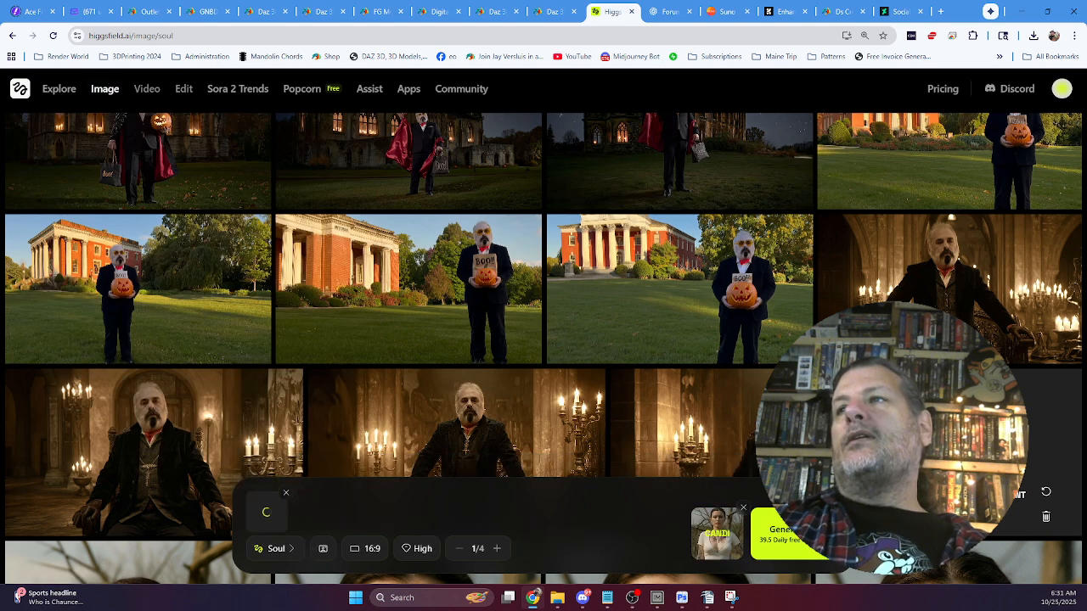
Open the Soul character library and examine the saved custom characters and the built-in ones throughout the list.
click(716, 533)
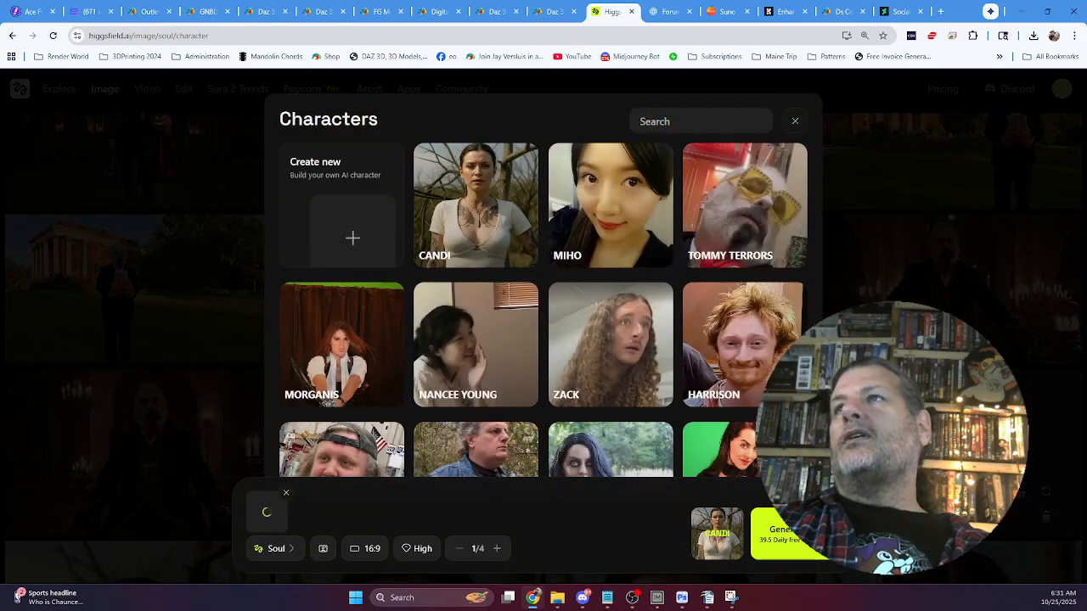
scroll(543, 310, down, 2)
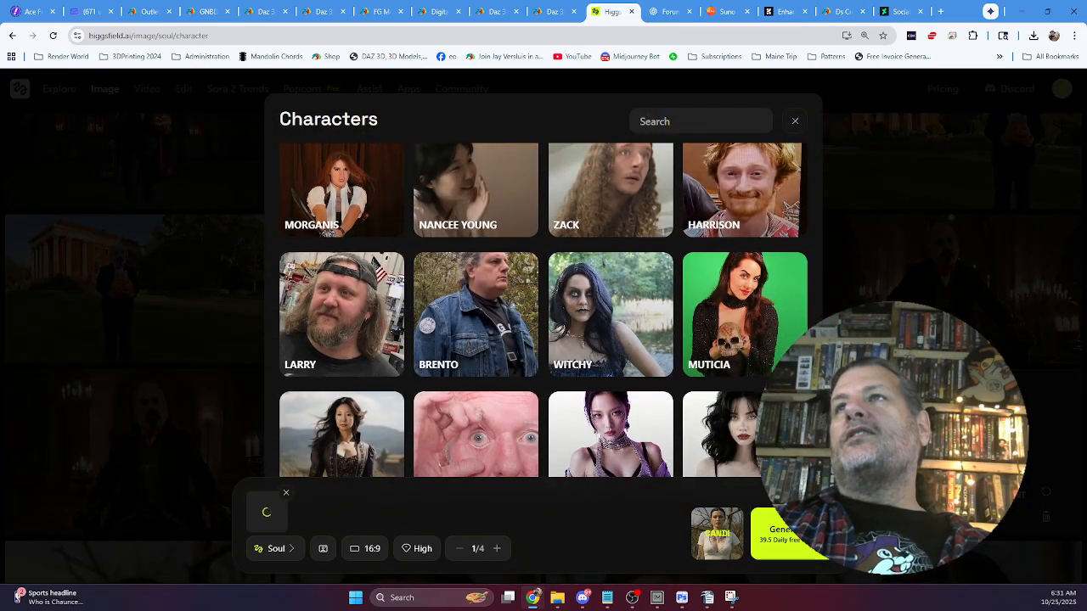
scroll(543, 310, down, 1)
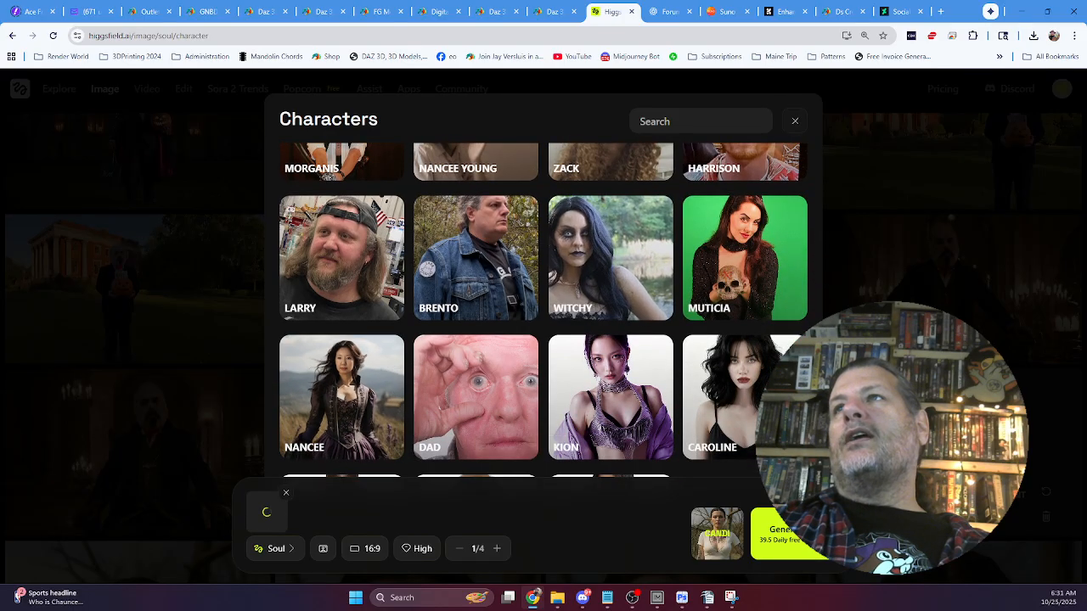
scroll(543, 311, down, 2)
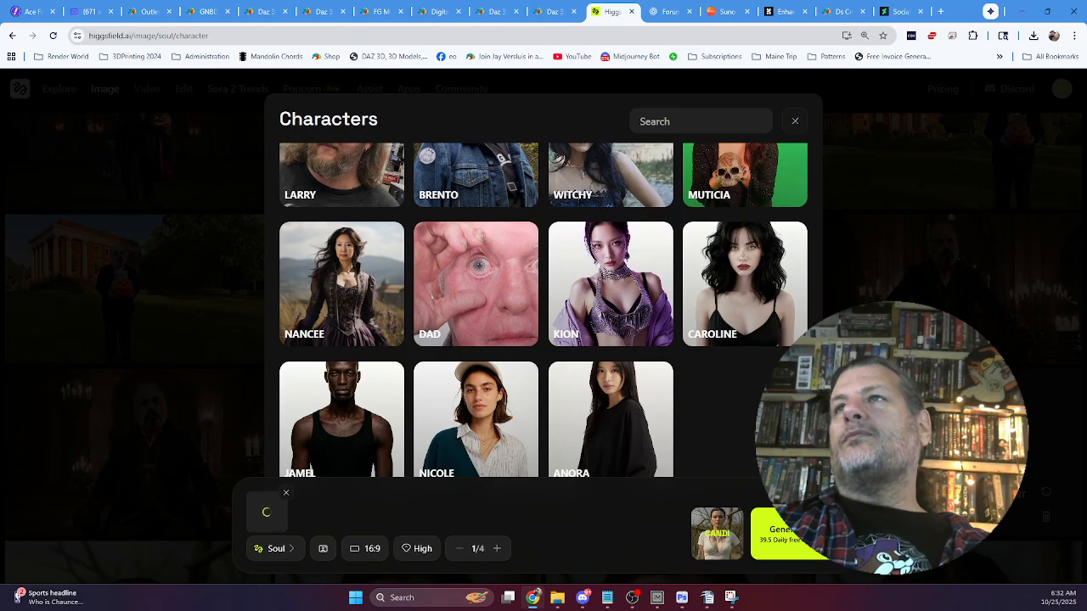
scroll(543, 310, down, 1)
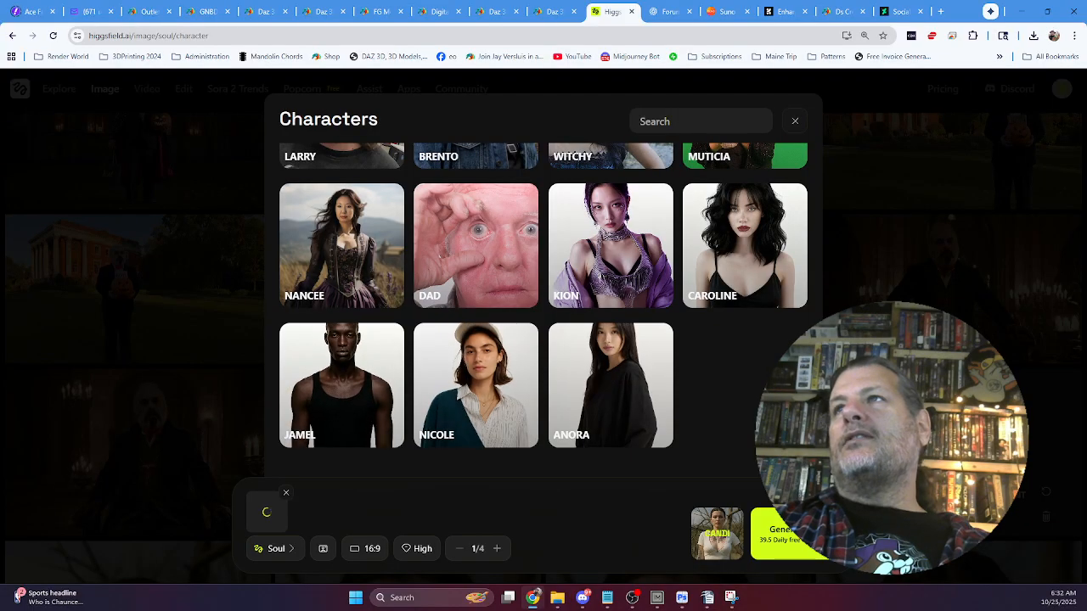
scroll(543, 311, up, 2)
scroll(543, 311, down, 2)
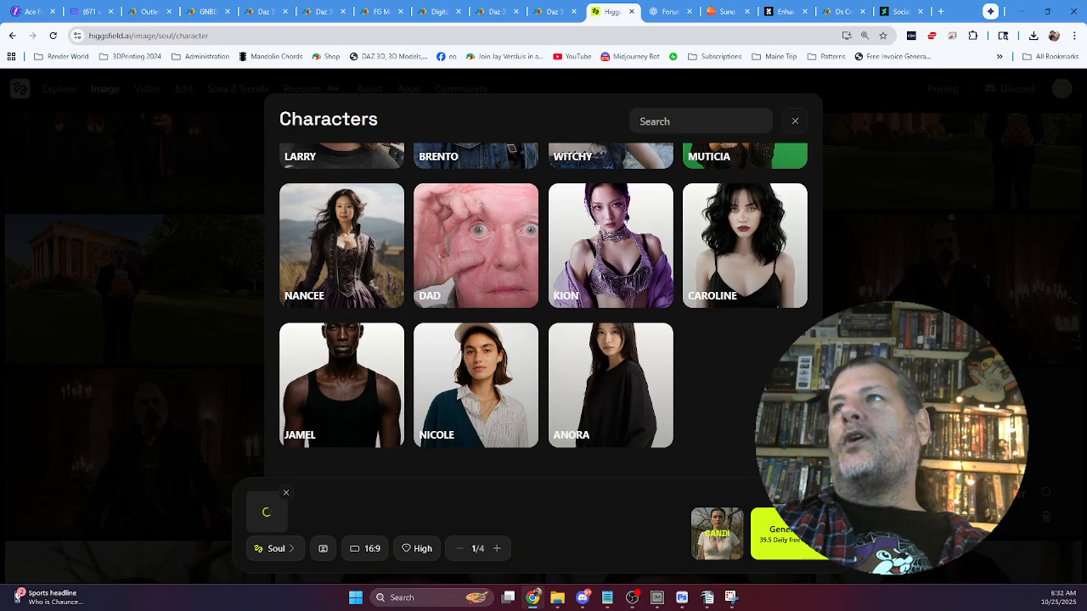
scroll(544, 310, up, 3)
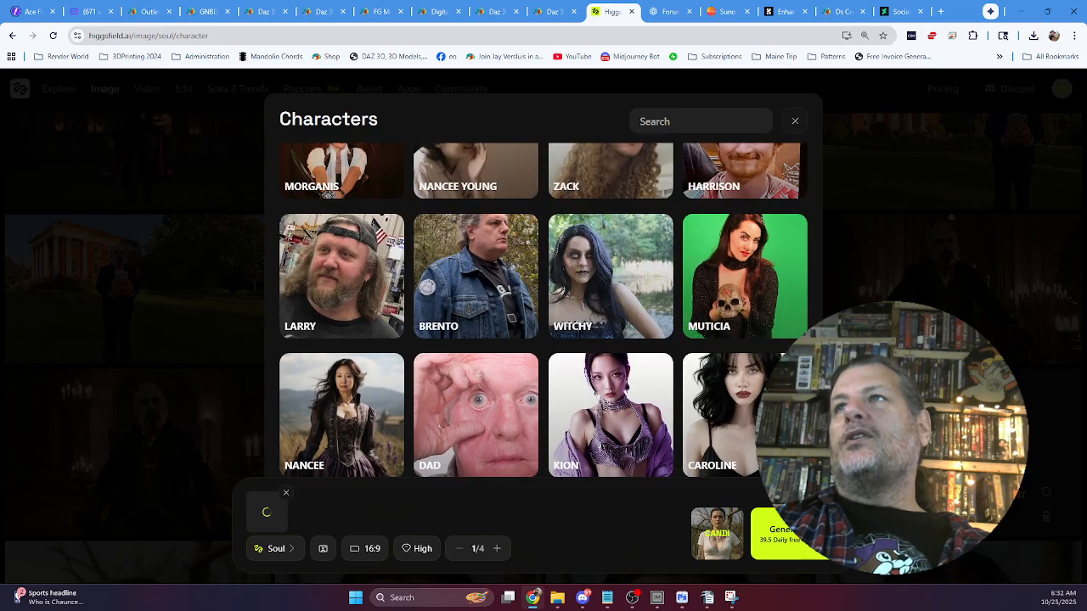
scroll(543, 311, up, 3)
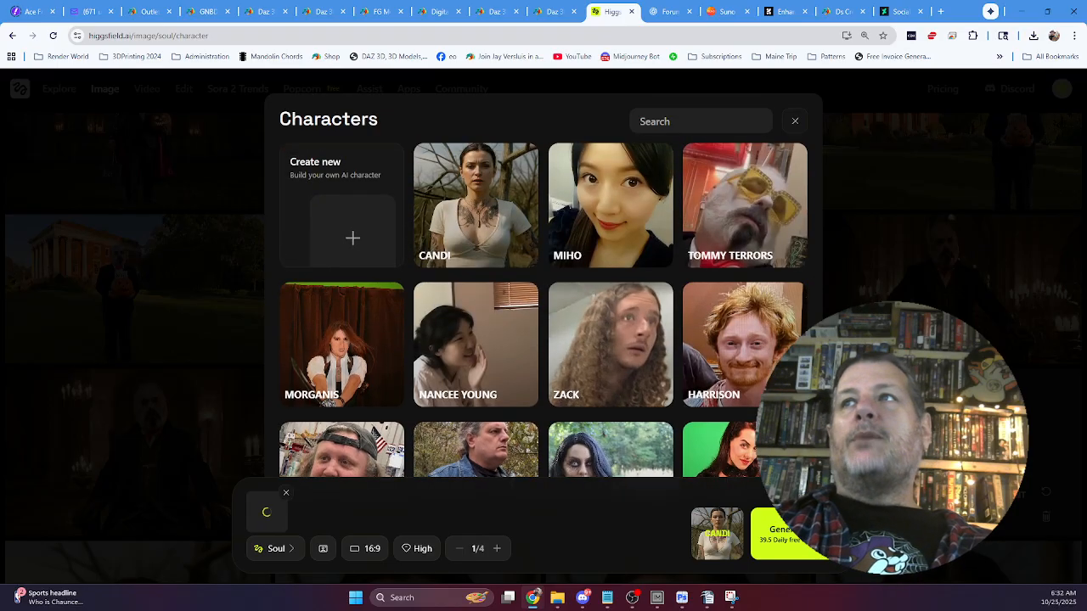
scroll(543, 310, down, 1)
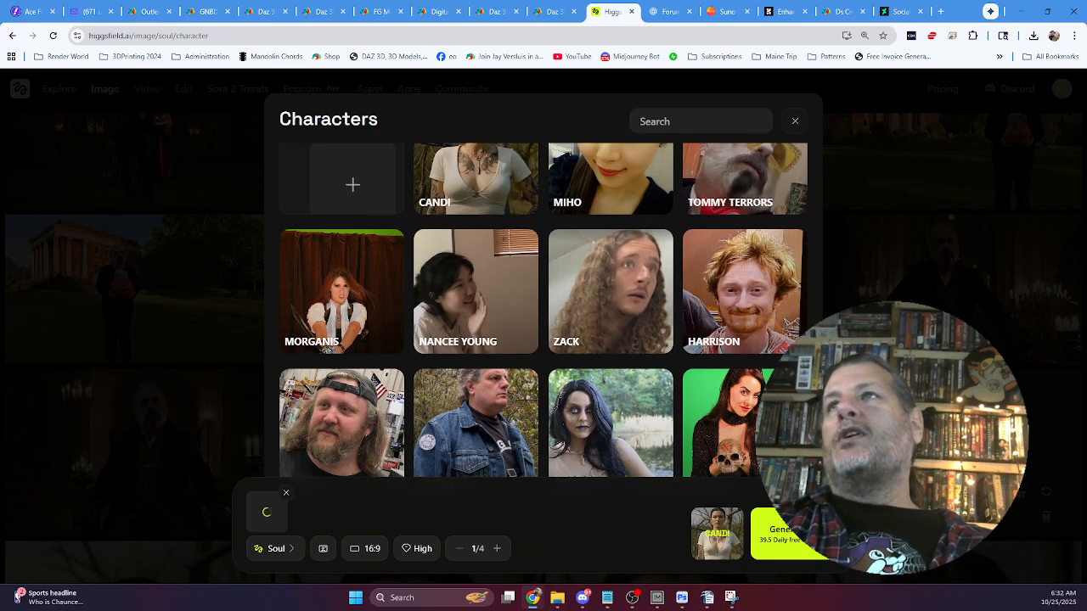
scroll(543, 311, up, 1)
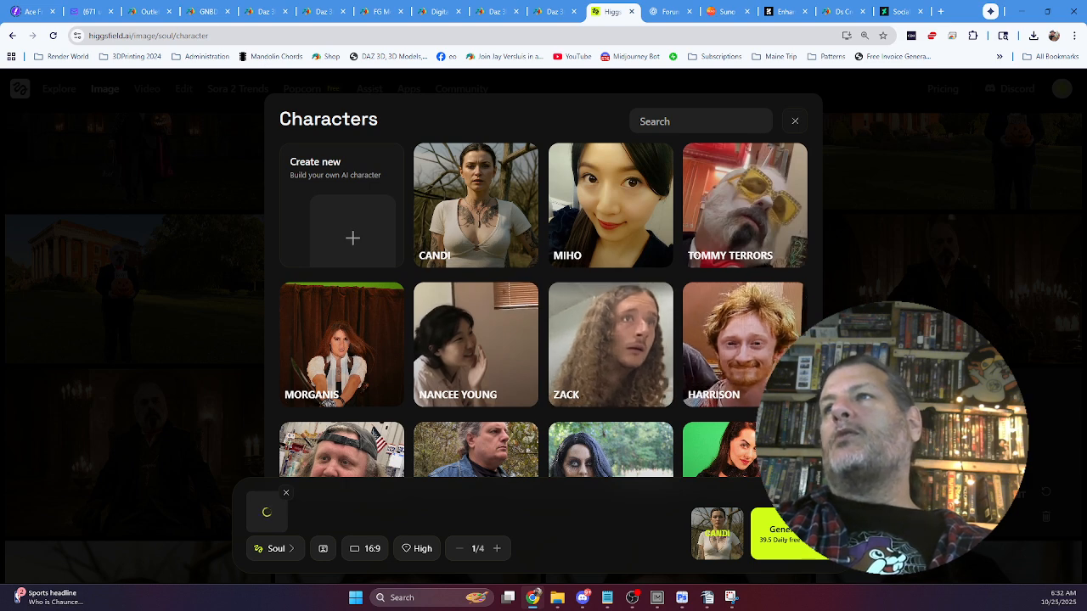
scroll(543, 311, down, 2)
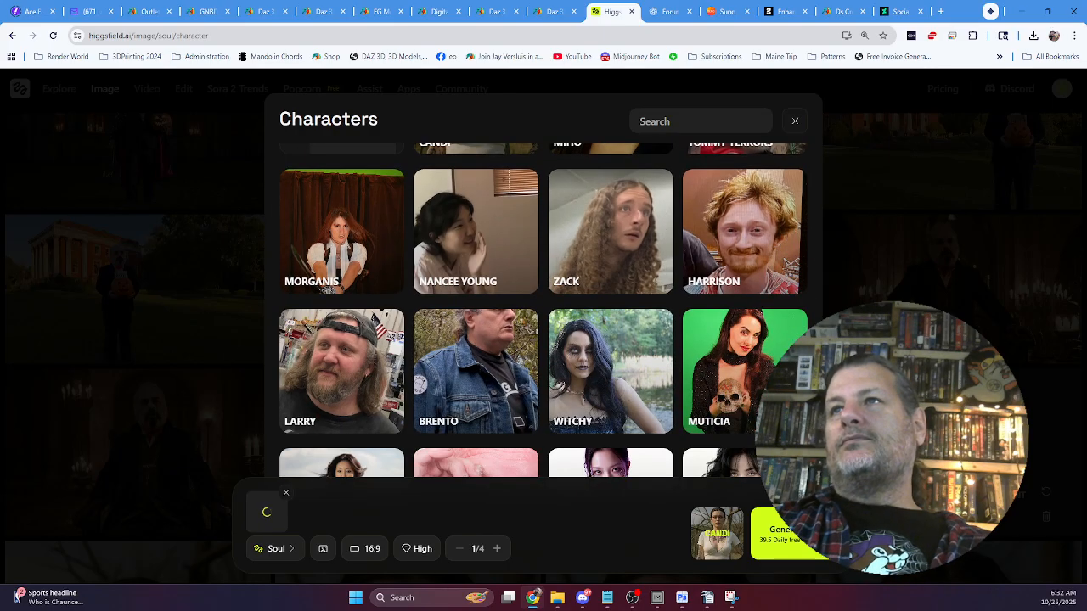
scroll(543, 311, down, 2)
scroll(543, 311, up, 3)
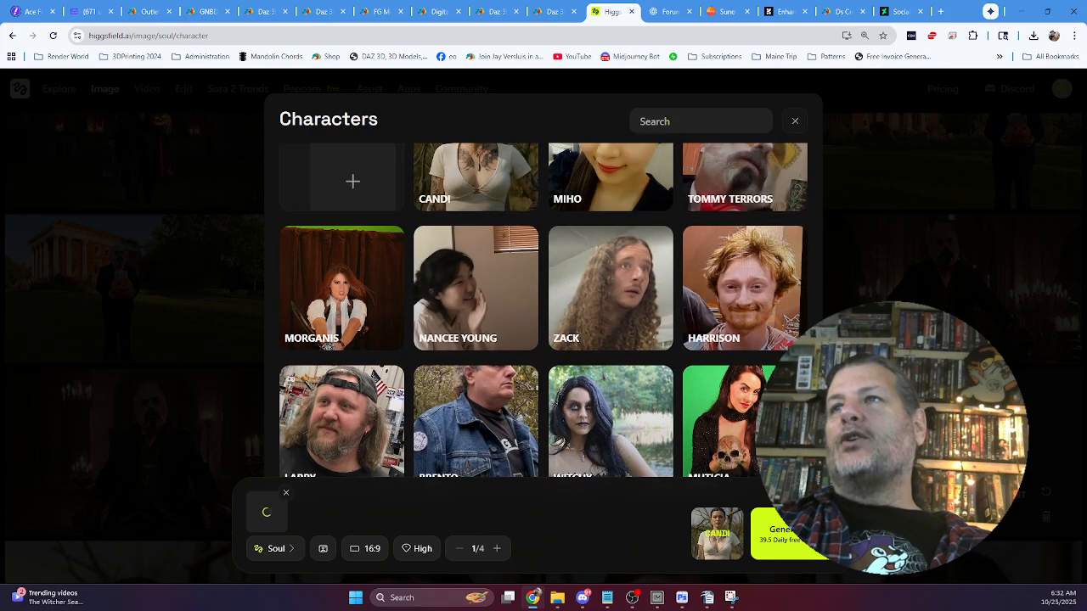
scroll(543, 311, down, 1)
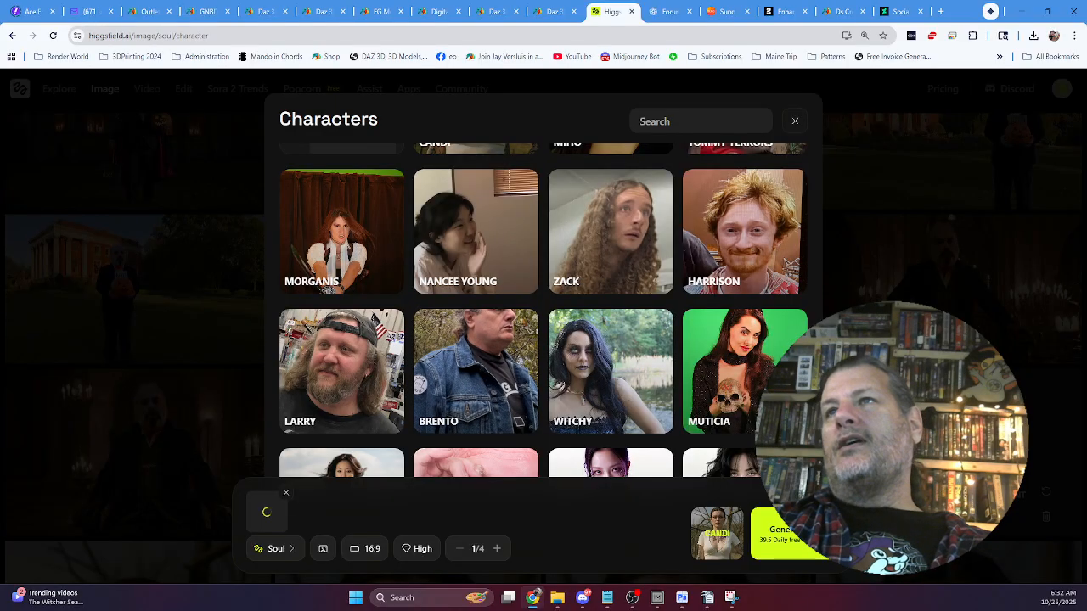
scroll(543, 310, down, 2)
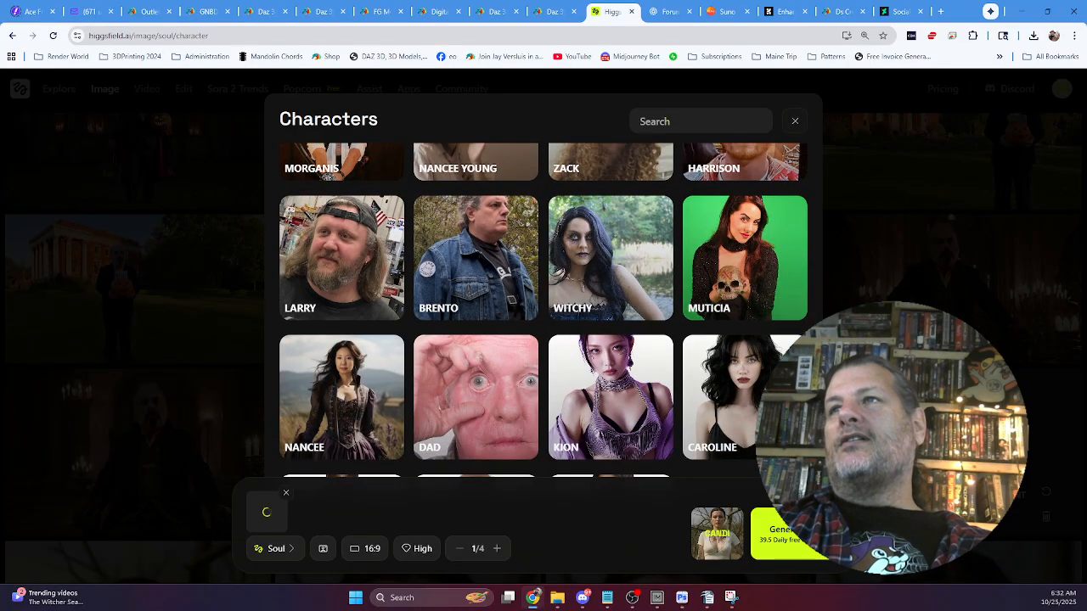
scroll(543, 311, down, 1)
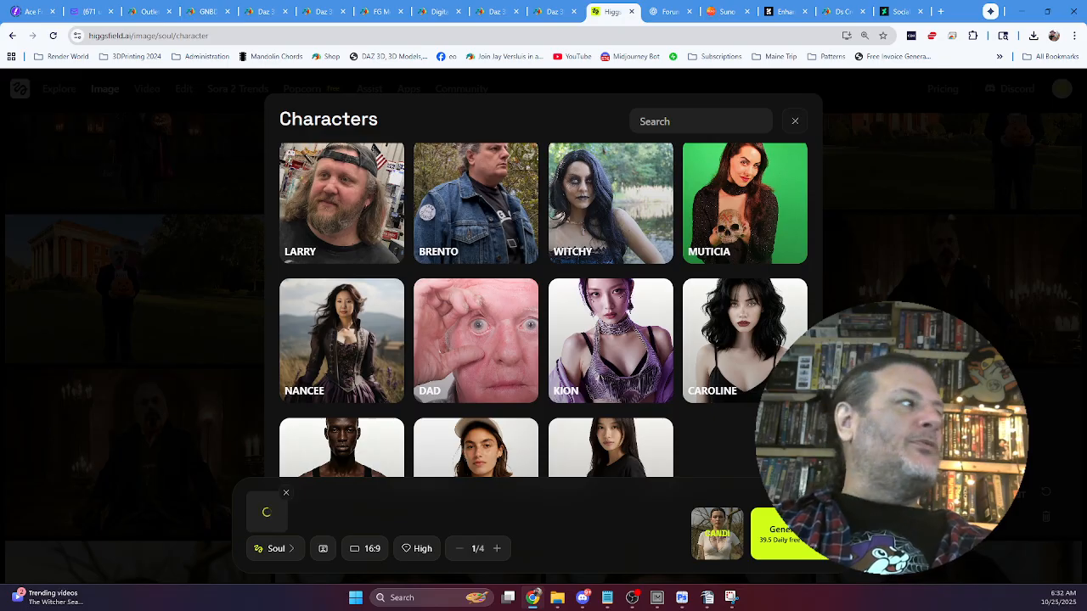
scroll(544, 311, down, 2)
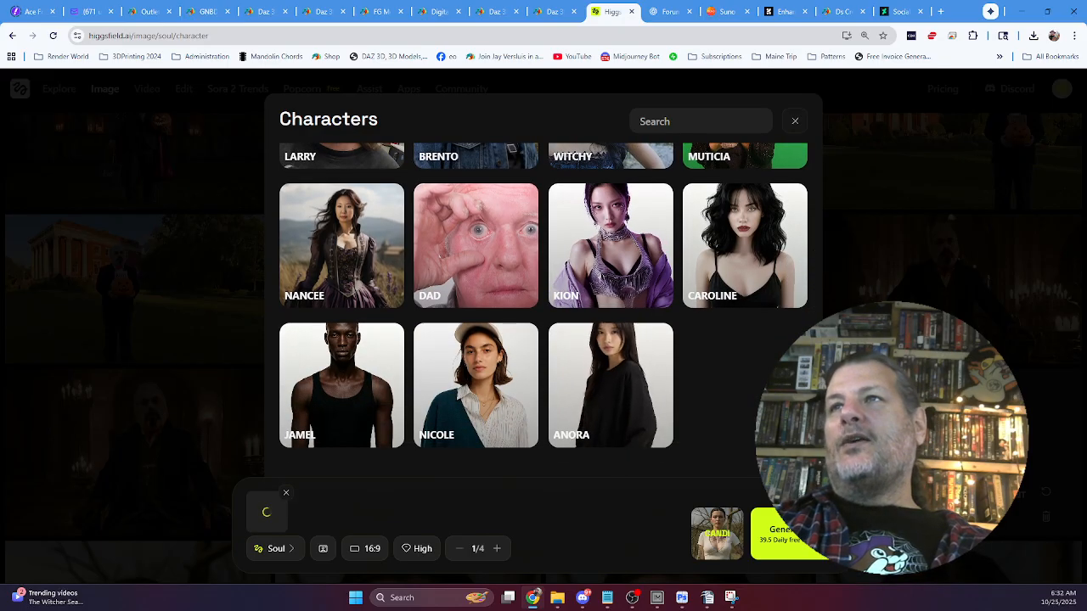
Select the "Dad" character for the Higgsfield Soul generation.
scroll(543, 310, up, 5)
scroll(543, 311, up, 2)
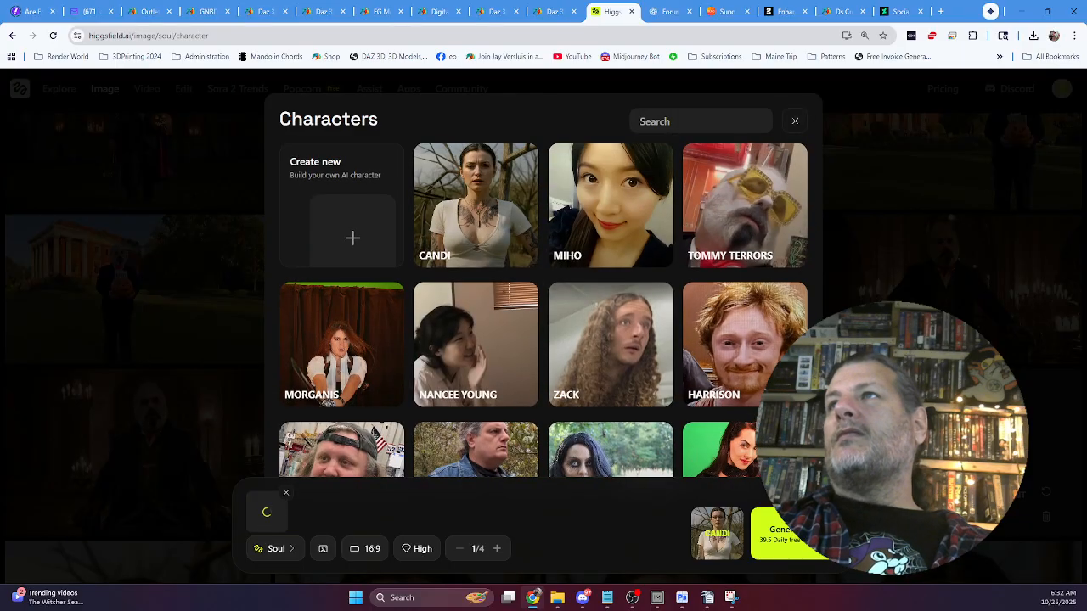
scroll(544, 311, down, 6)
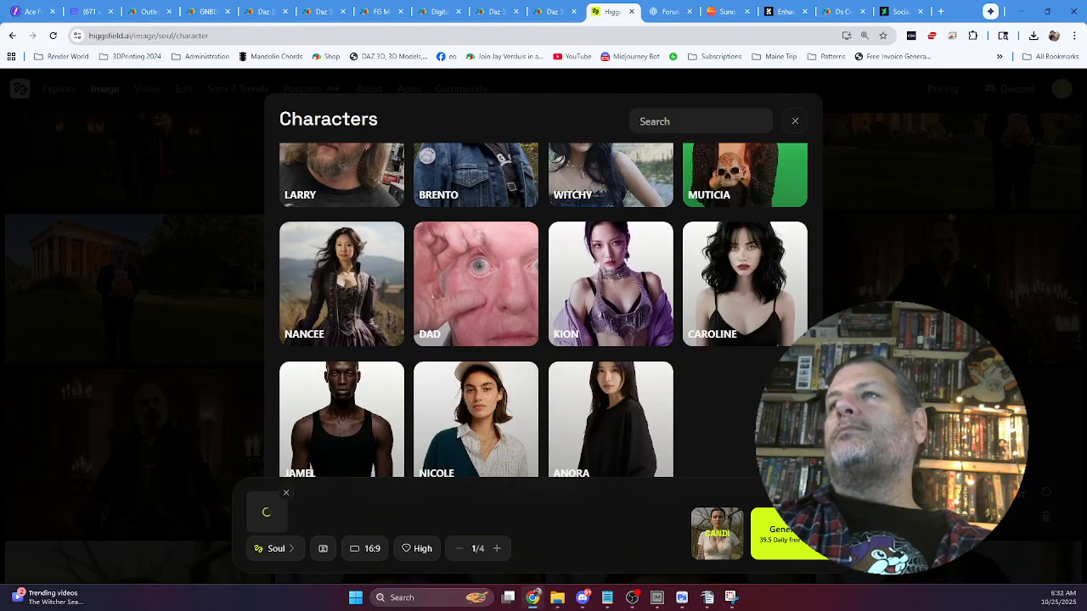
click(476, 283)
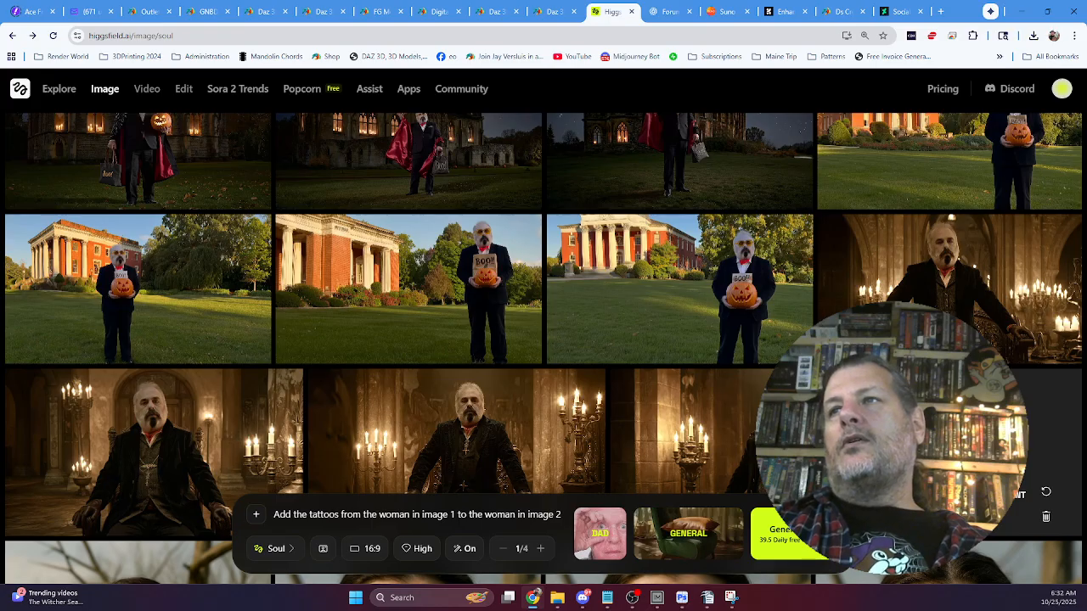
Replace the tattoo prompt with "Create a shot of the elderly man without a shirt on in a steampunk workshop.".
drag(561, 515, 274, 515)
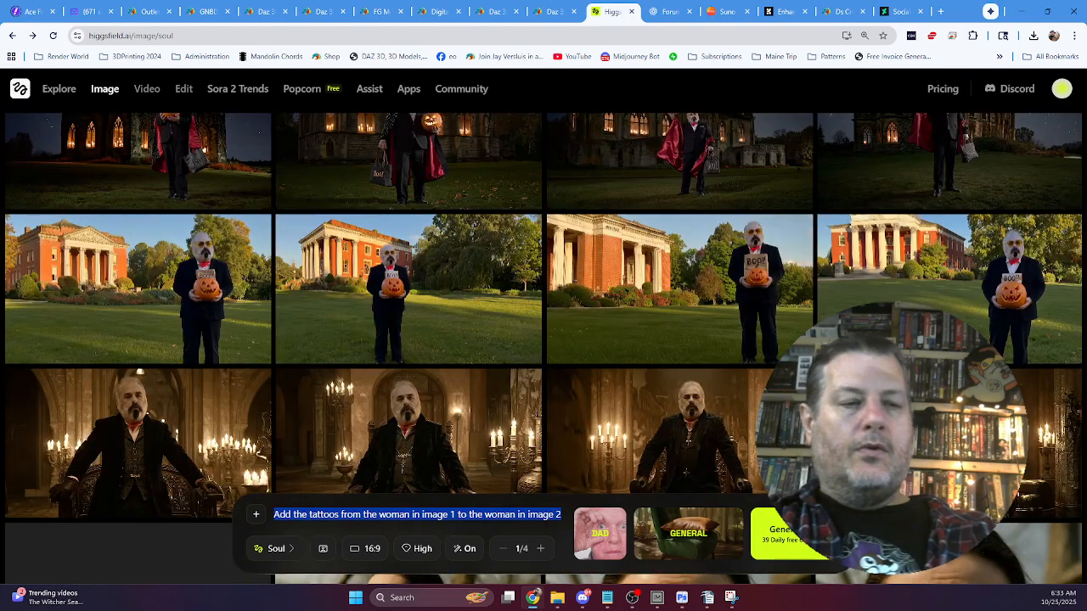
text(creat)
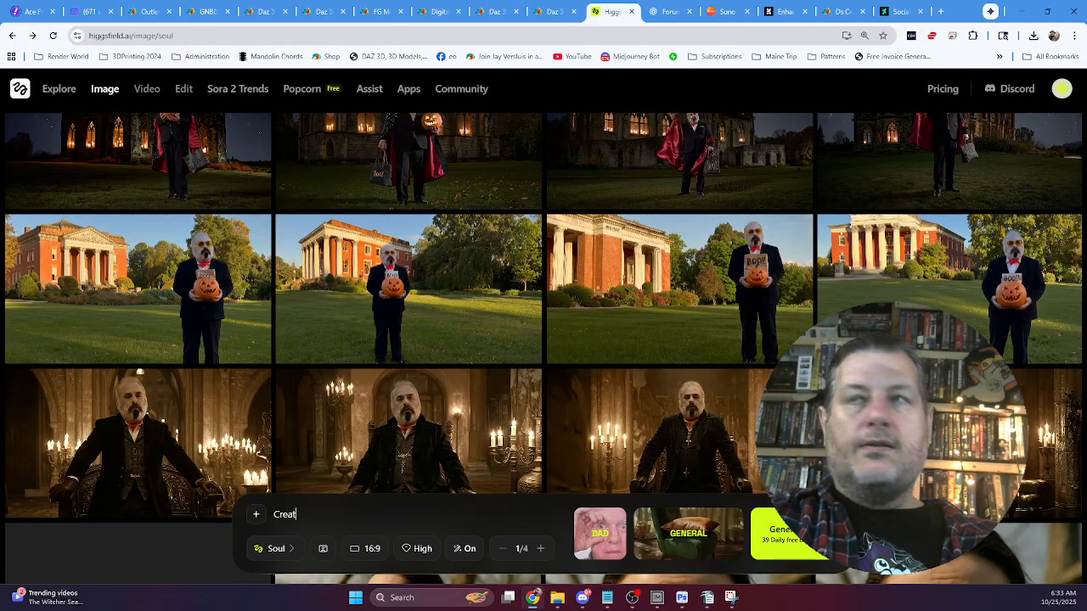
text(te a )
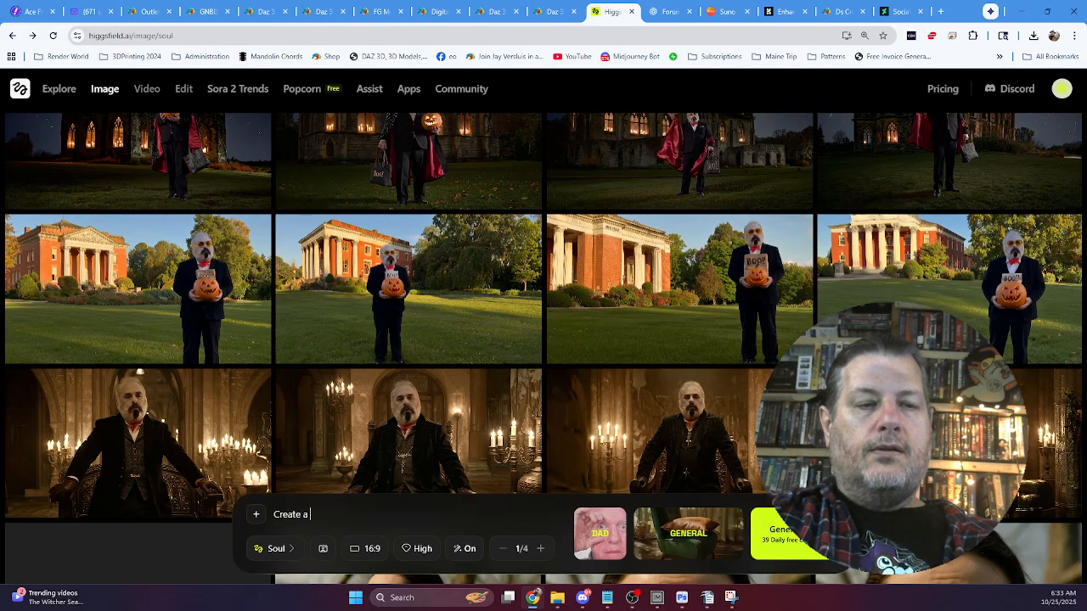
text(shot of the e)
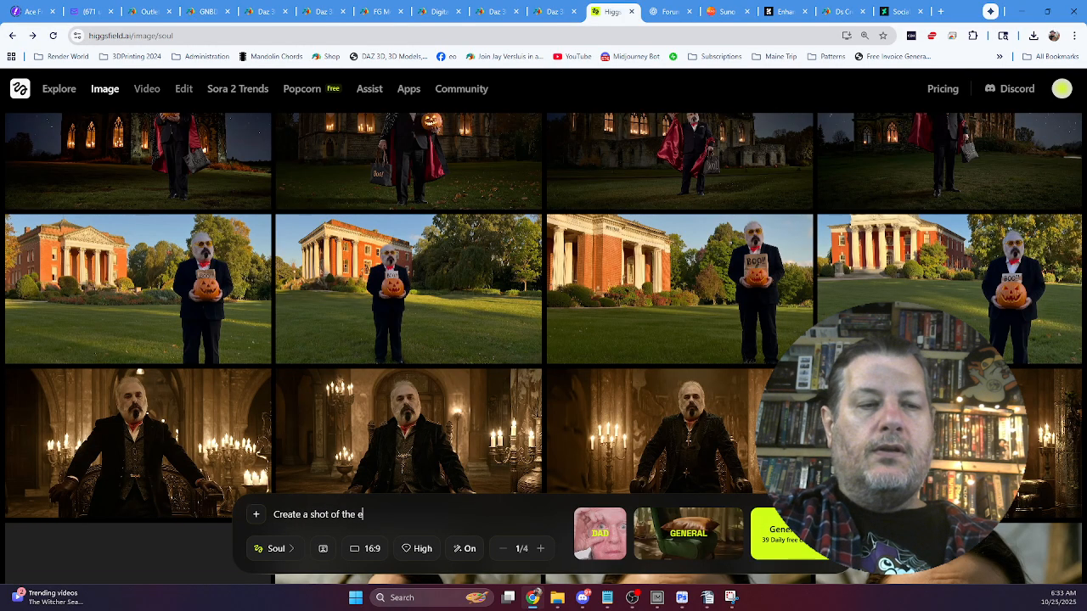
text(lderly)
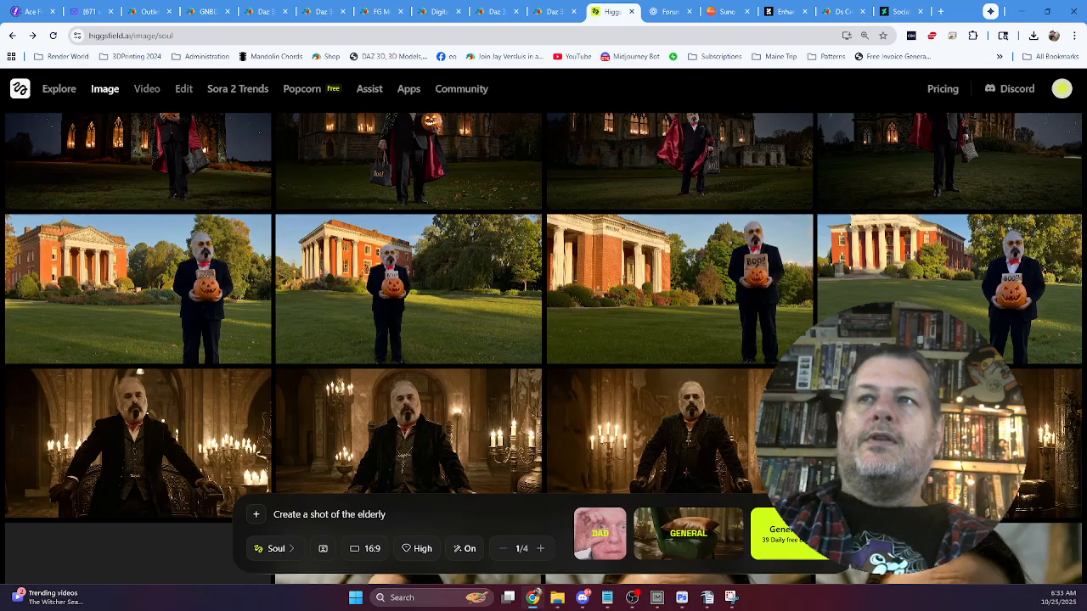
text(man )
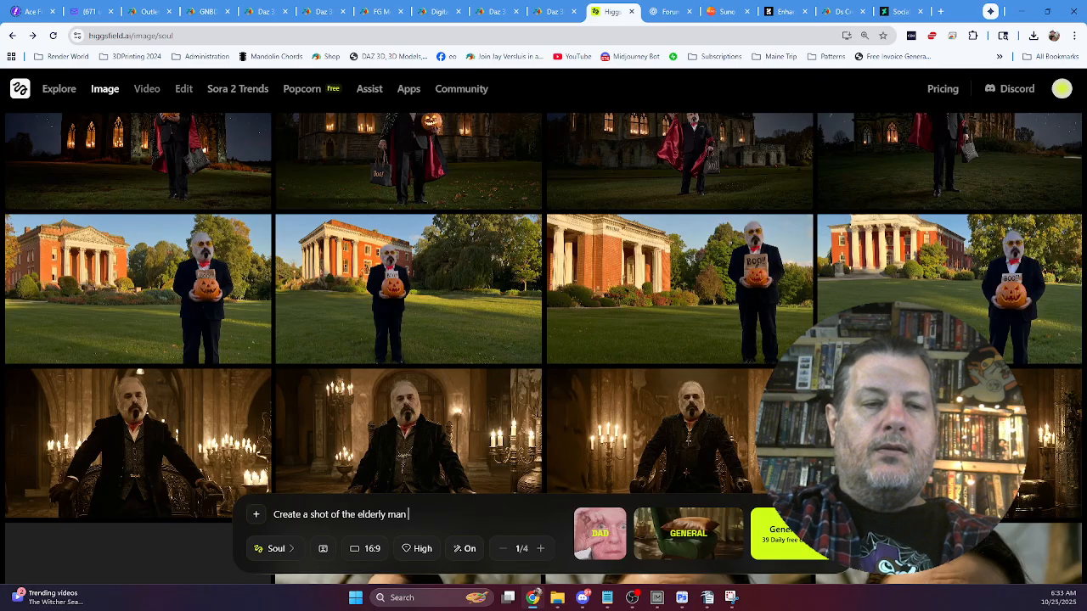
text(without a hair)
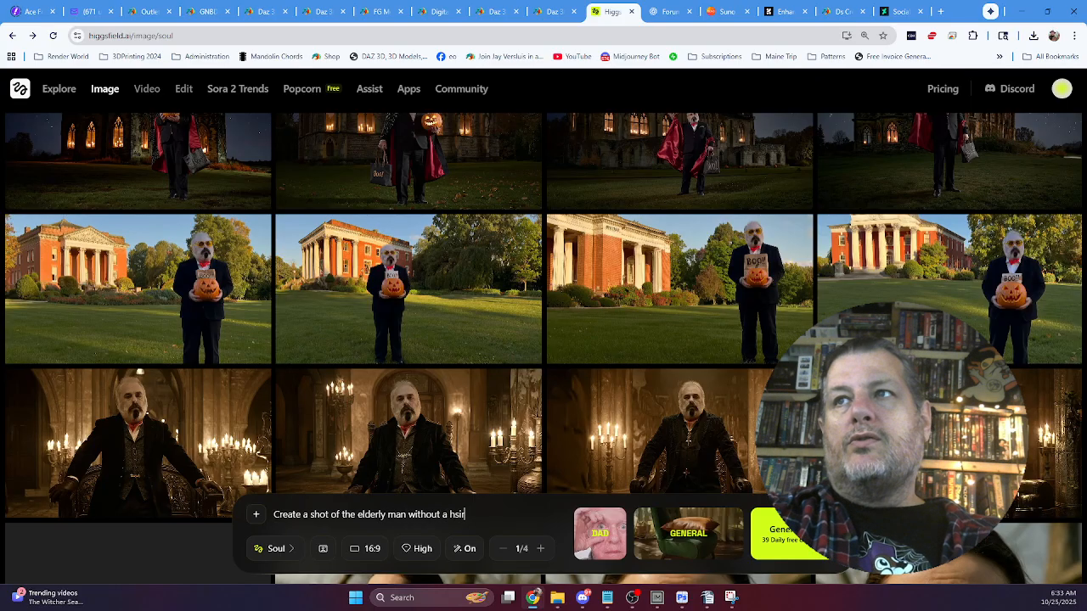
key(BackSpace)
key(BackSpace)
key(BackSpace)
text(s)
key(BackSpace)
key(BackSpace)
text(s)
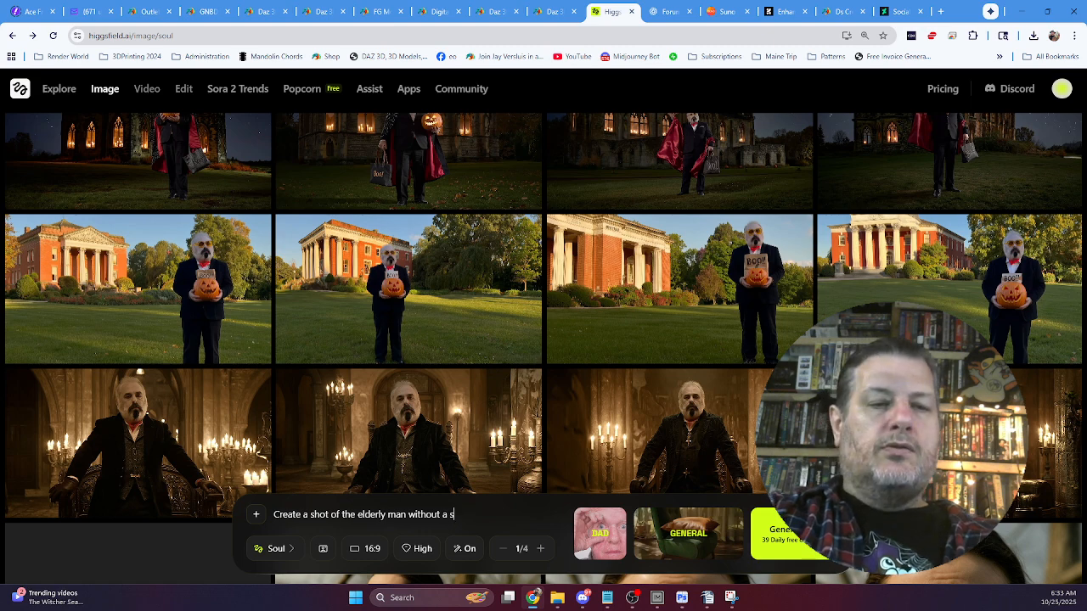
text(hirt on in )
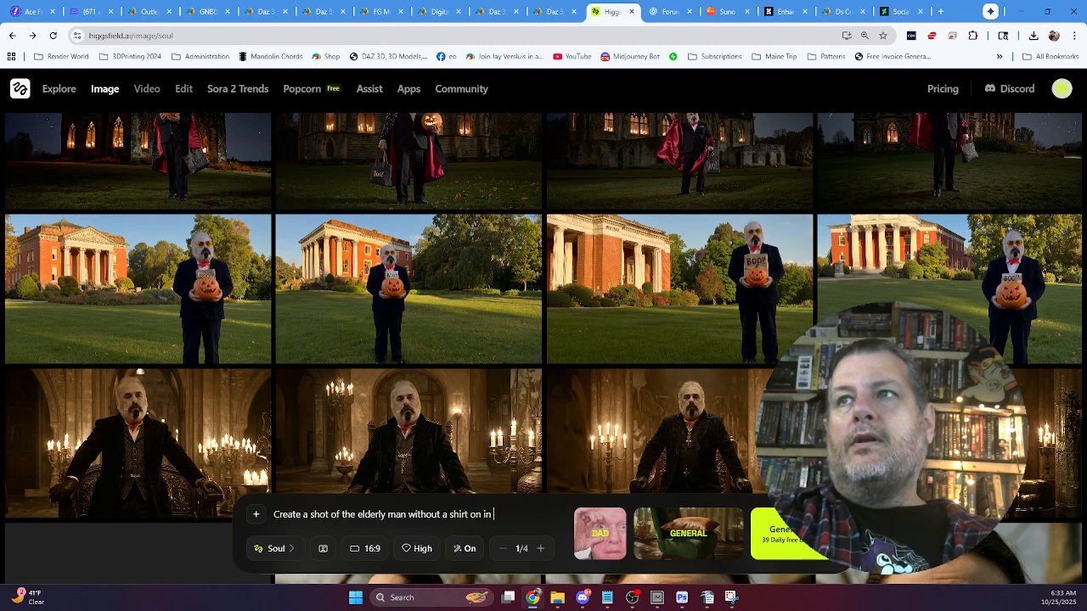
text(a steam)
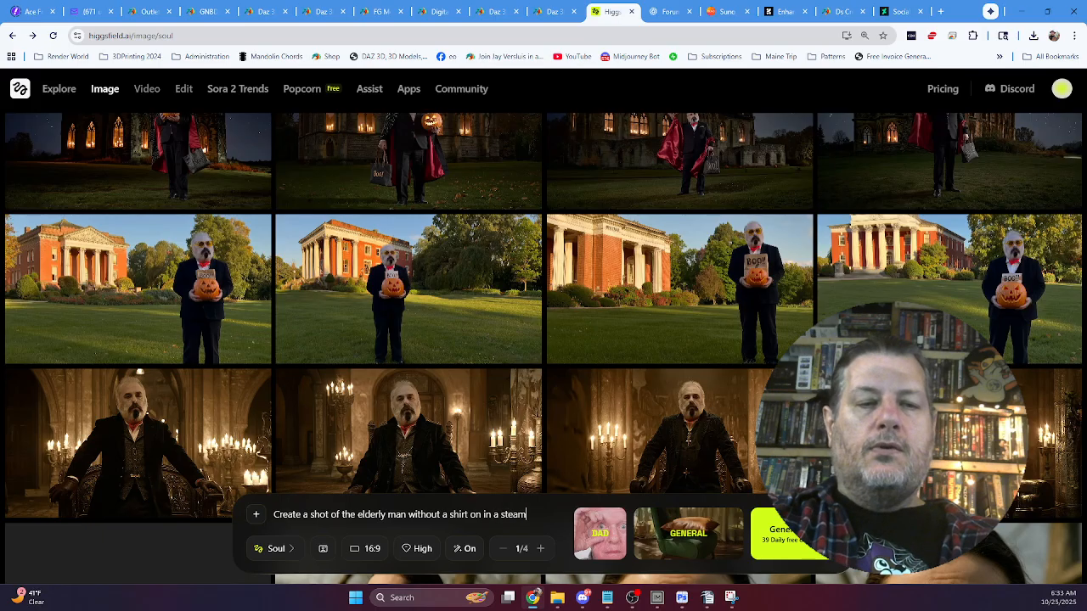
text(punk w)
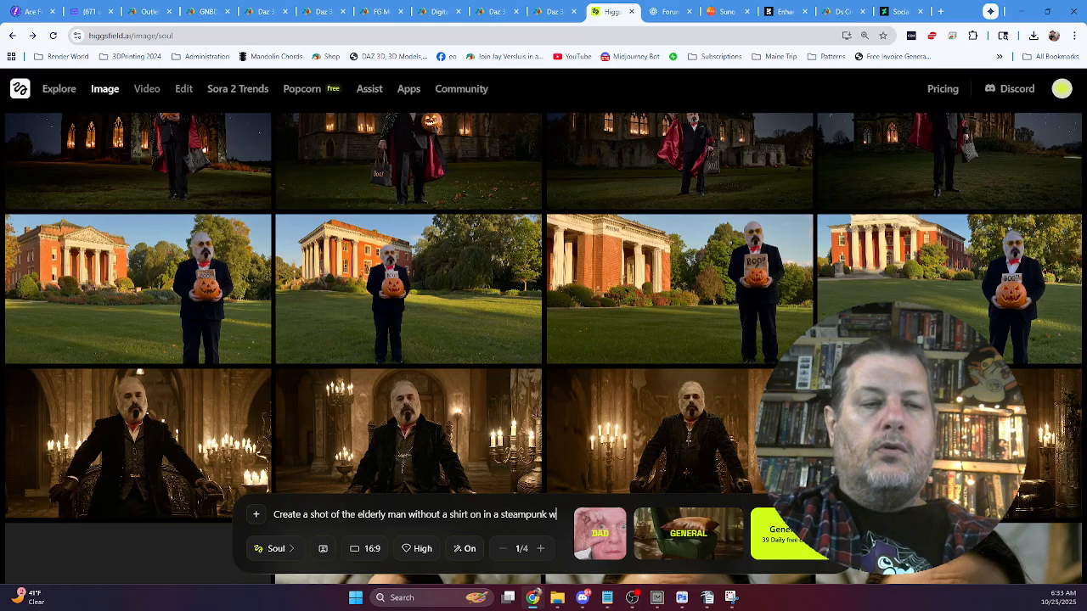
text(orkshop. He's)
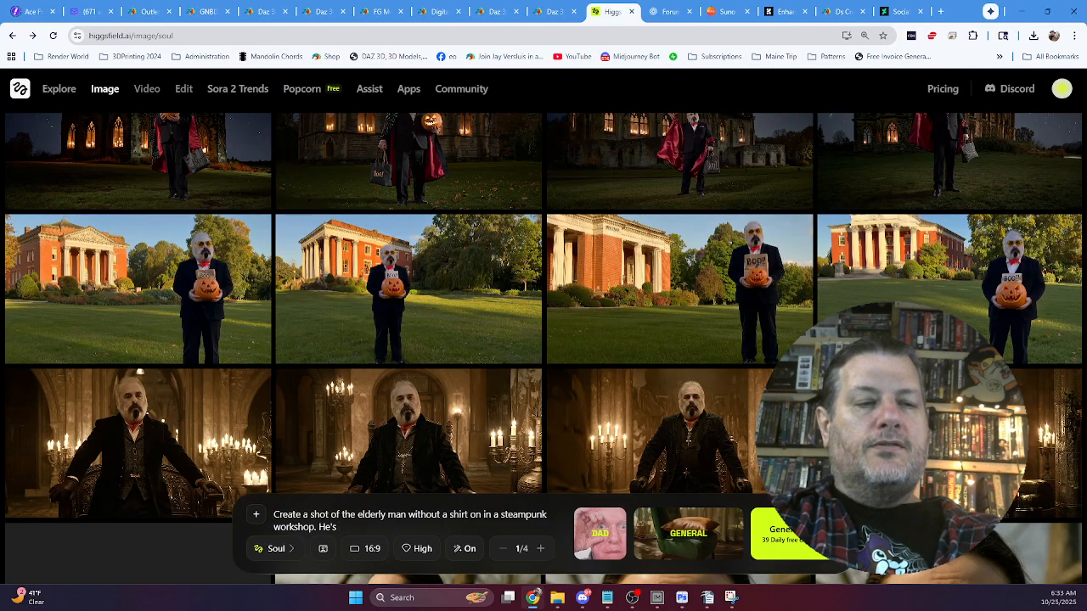
Continue the image prompt with the man's clothing: "He's wearing suspenders, holding up leather work pants.".
text( wearing sus)
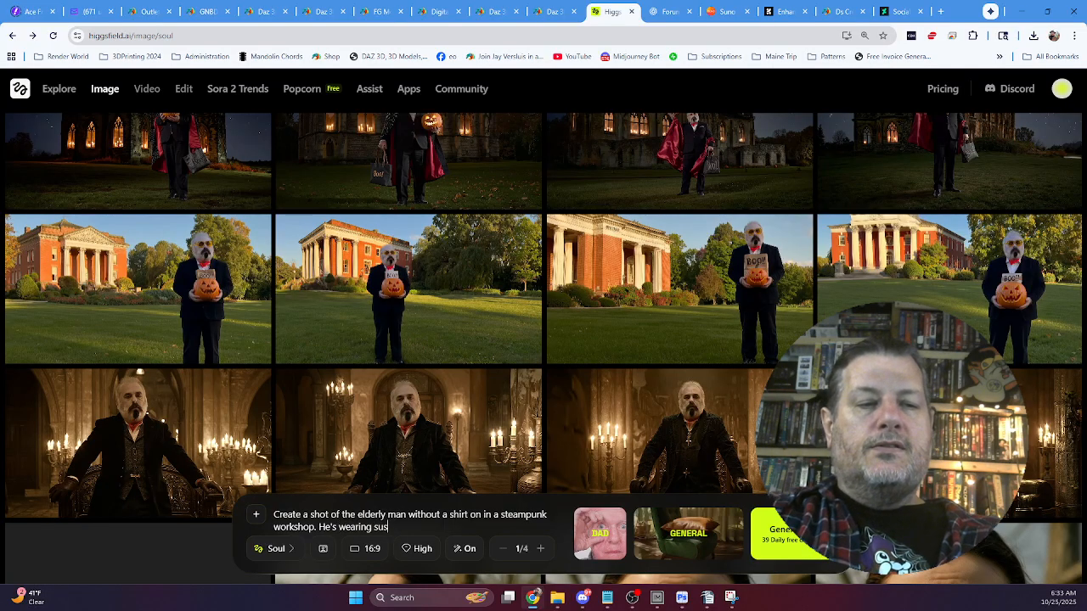
text(penders an)
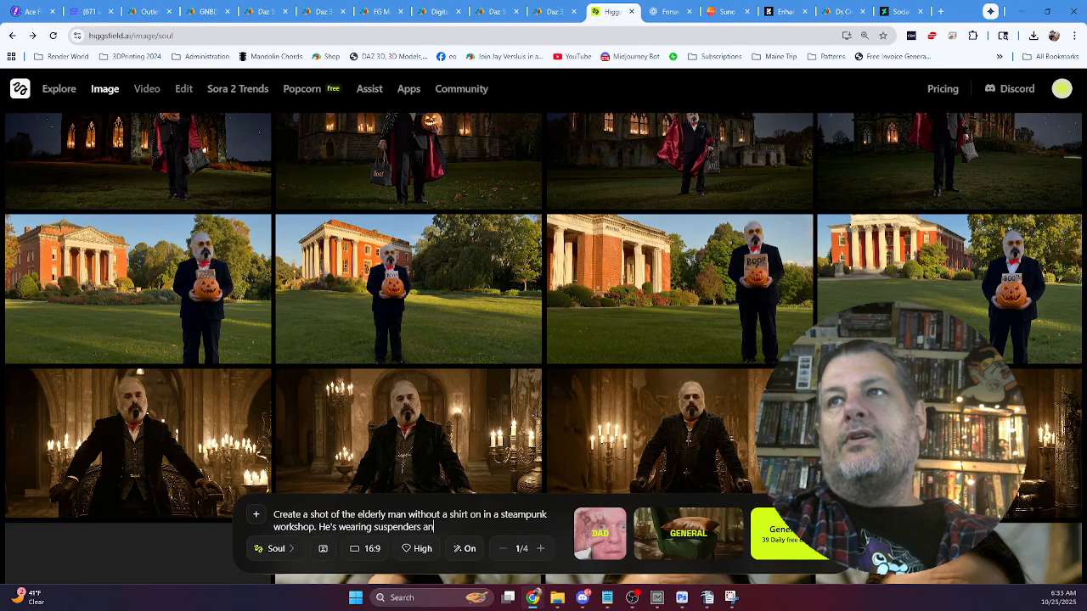
text(d)
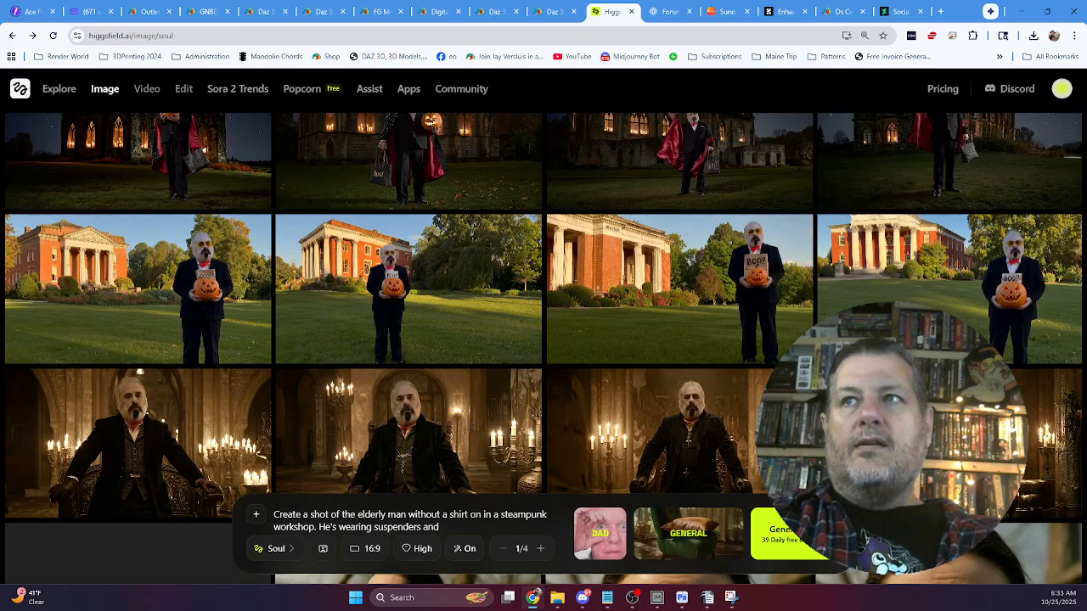
key(BackSpace)
key(BackSpace)
key(BackSpace)
key(BackSpace)
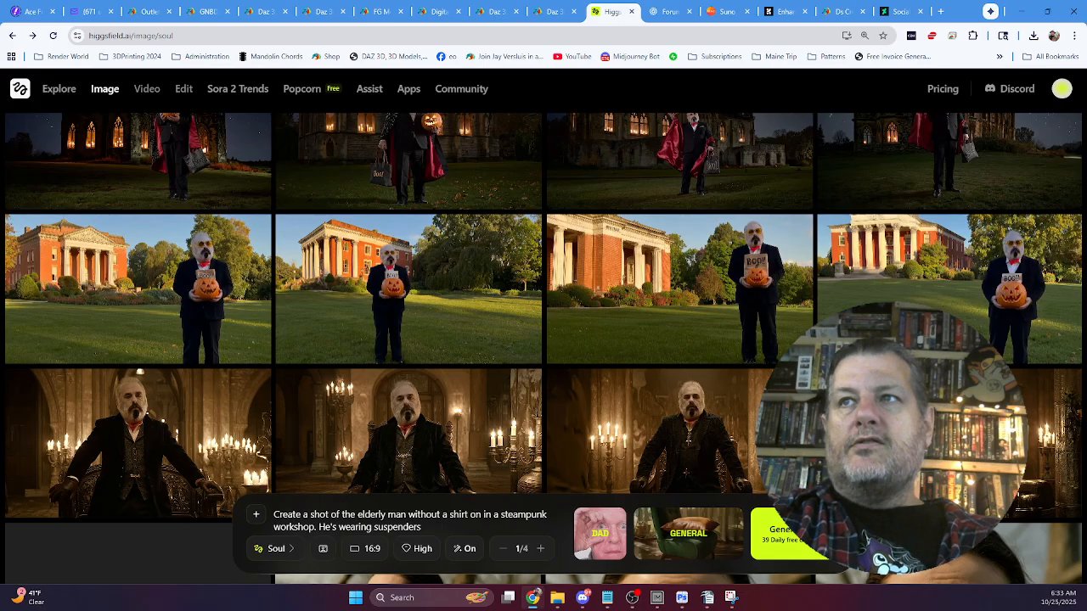
text(, holdi)
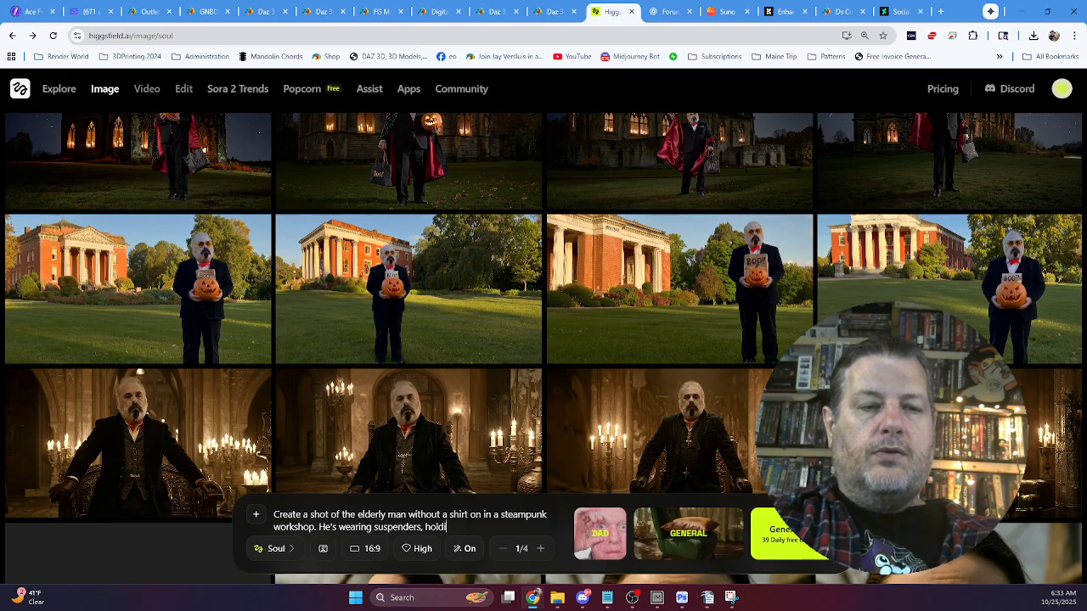
text(ng up leather)
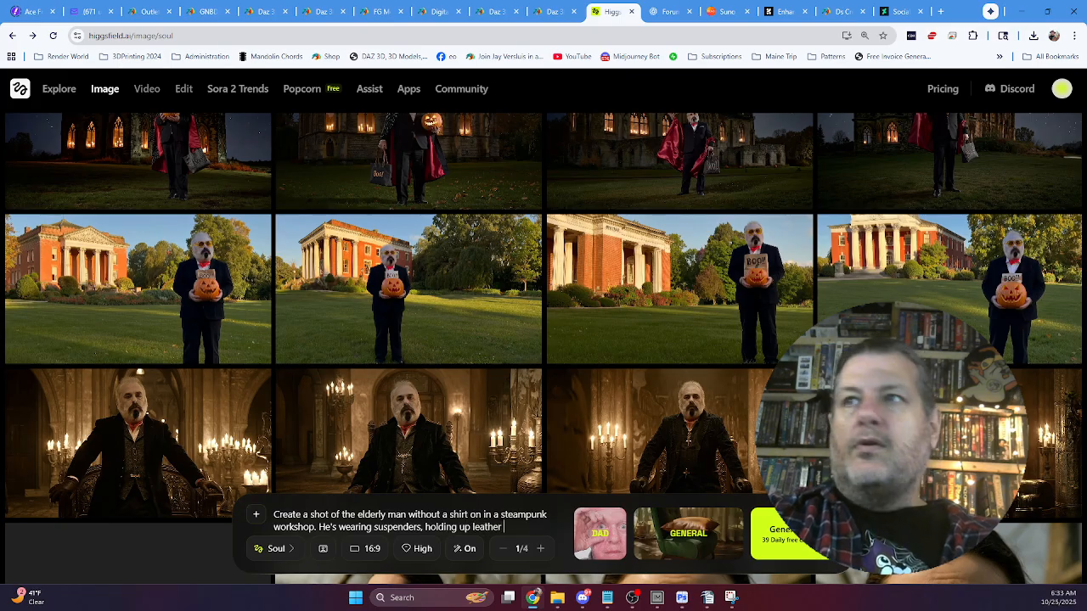
text( work pants.)
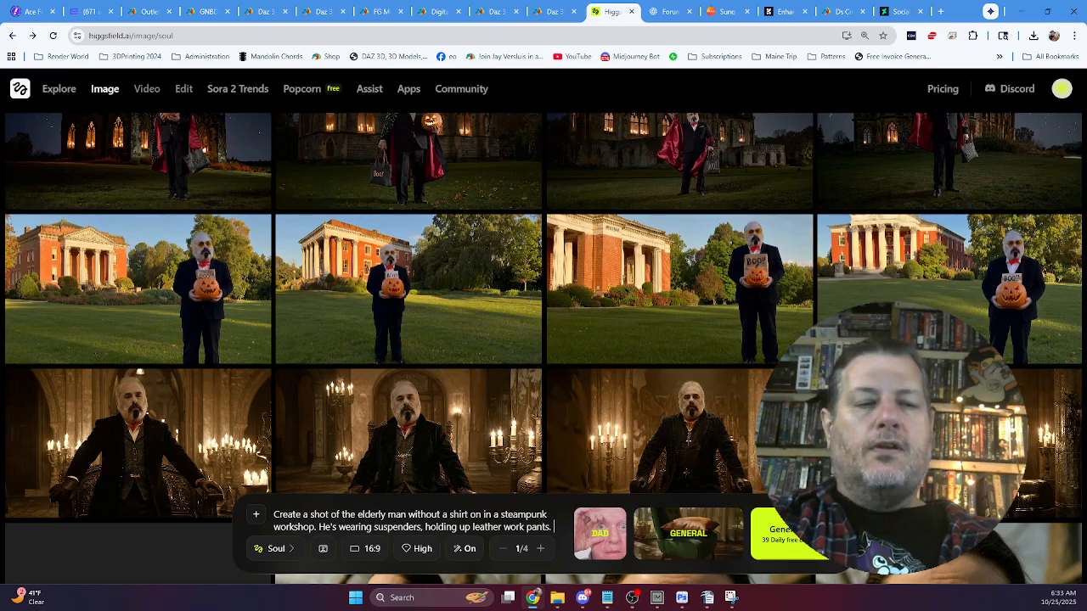
Add to the prompt "He has on steampunk goggles and is working on a small Steampunk gun".
text( He has on ste)
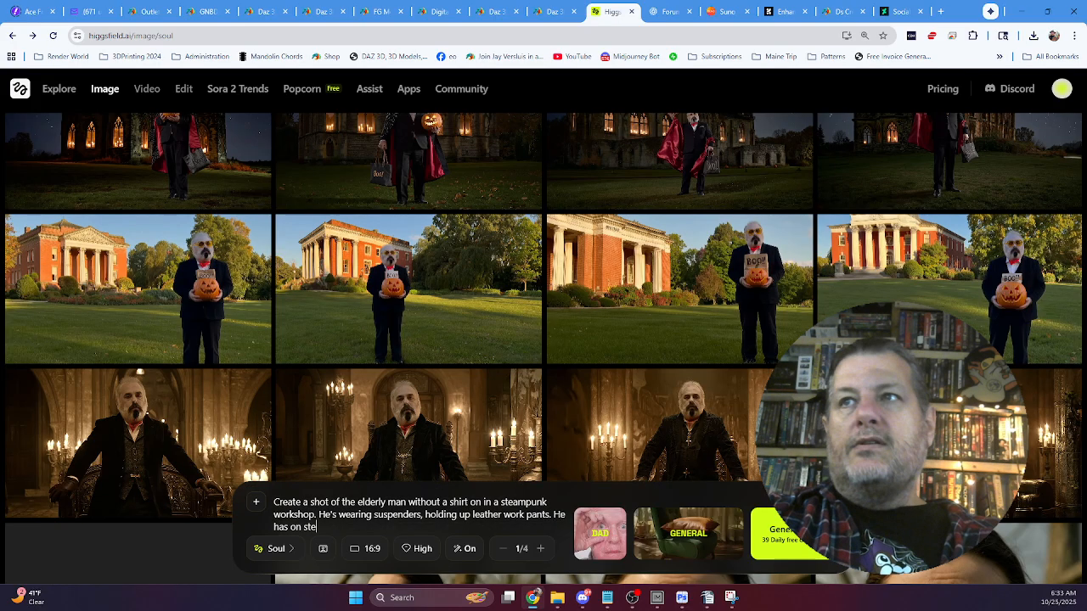
text(ampunk)
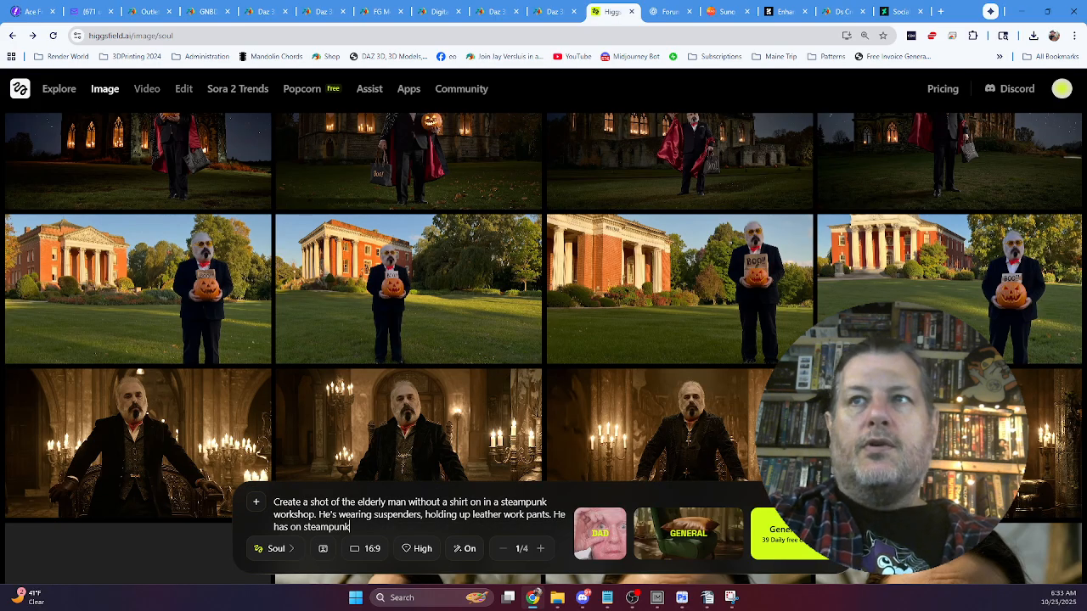
text( goggles and i)
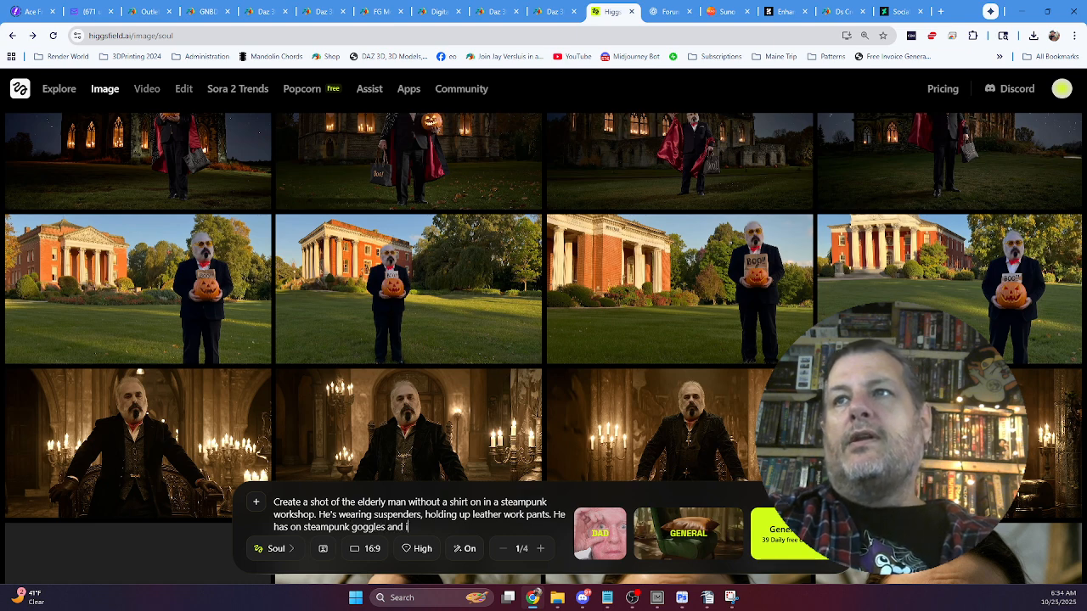
text(s working o)
text(n a small)
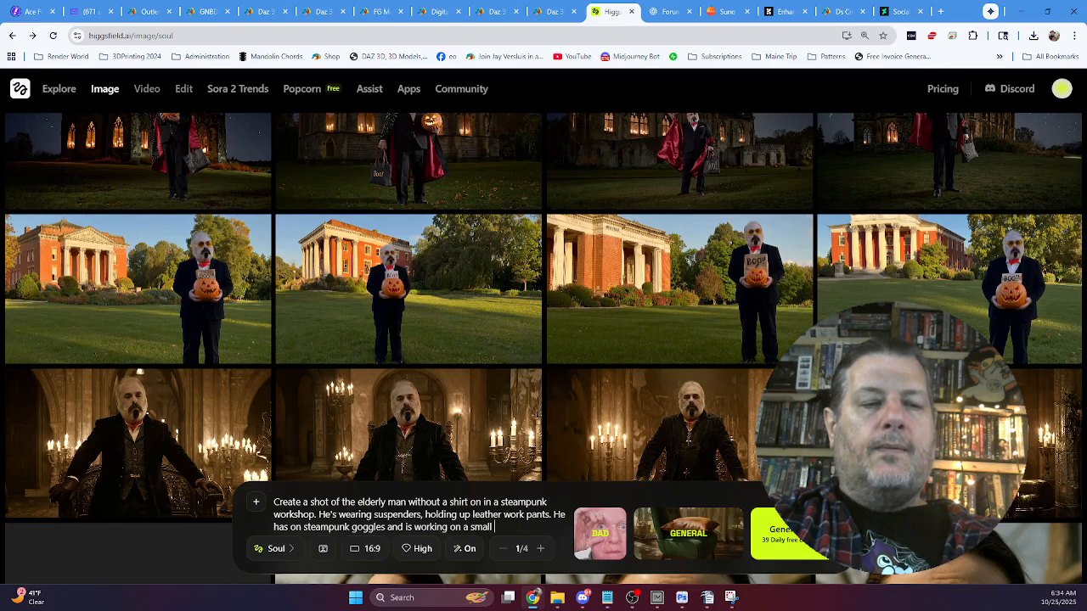
text( Steampu)
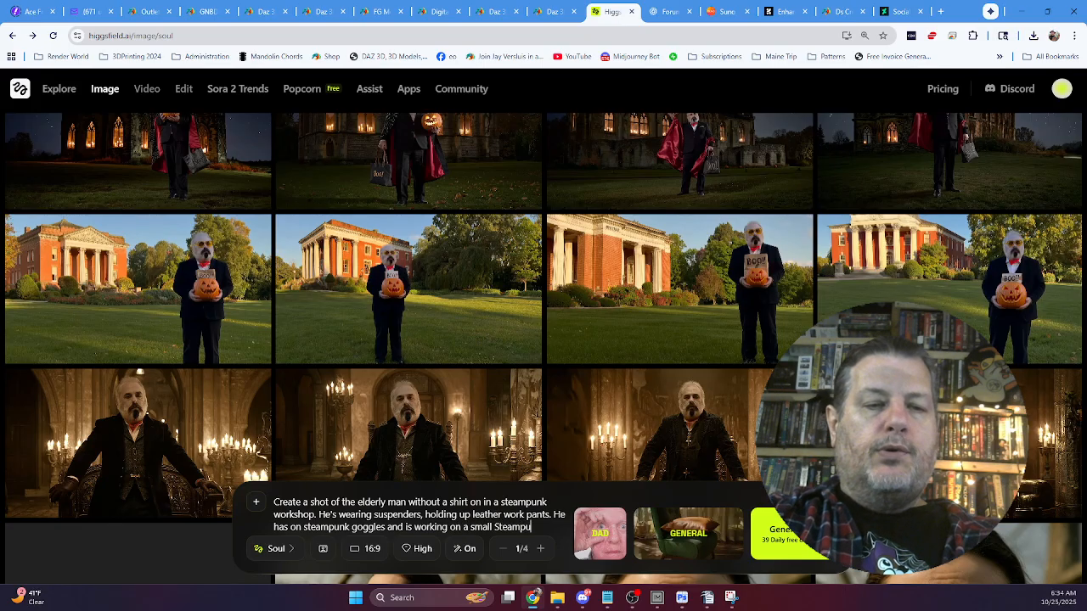
text(nk gu)
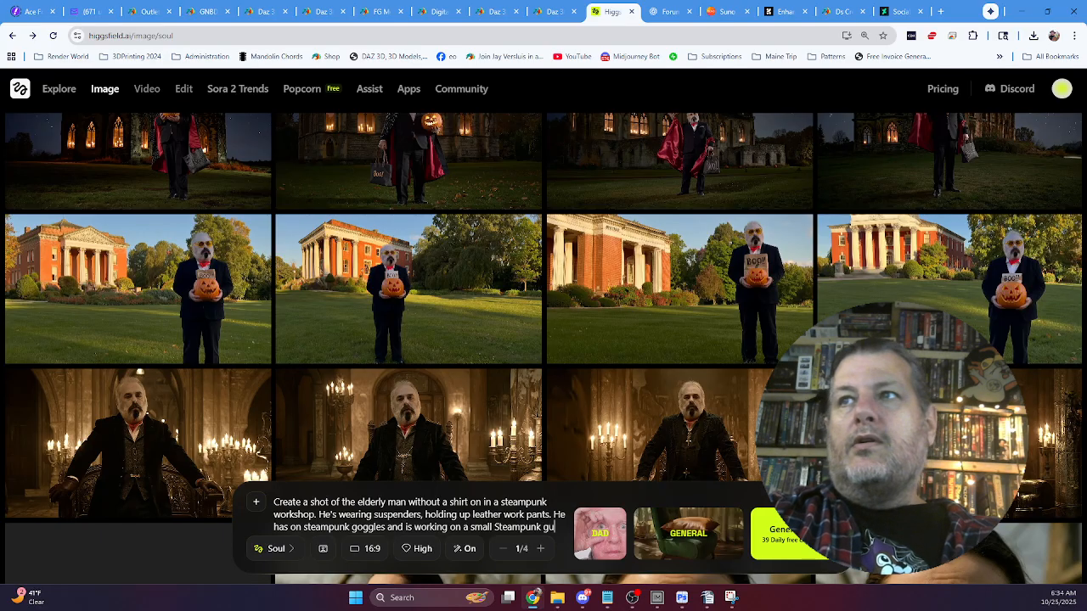
text(n)
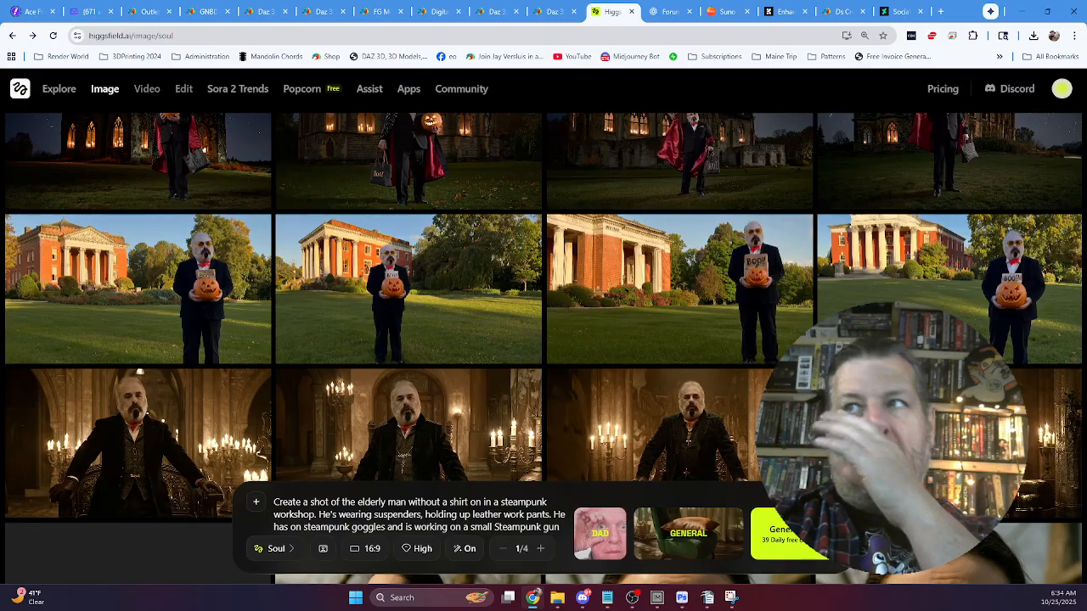
Add the tattoo description "His upper body is covered in tattoos of old sailor style imagery" to the prompt, correcting the spelling of "sailor".
text(. His u)
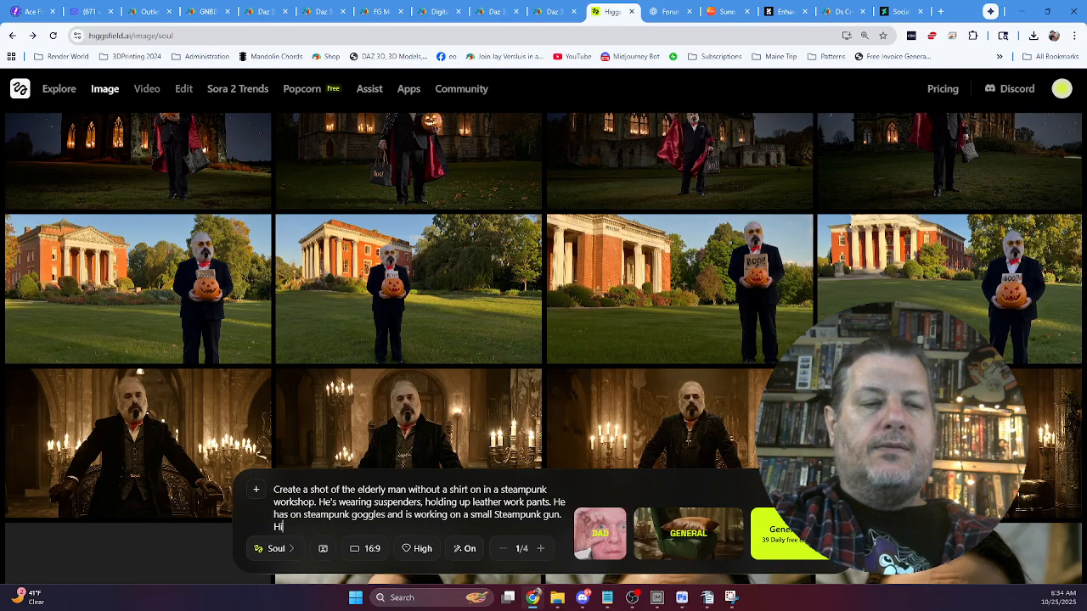
text(pper body )
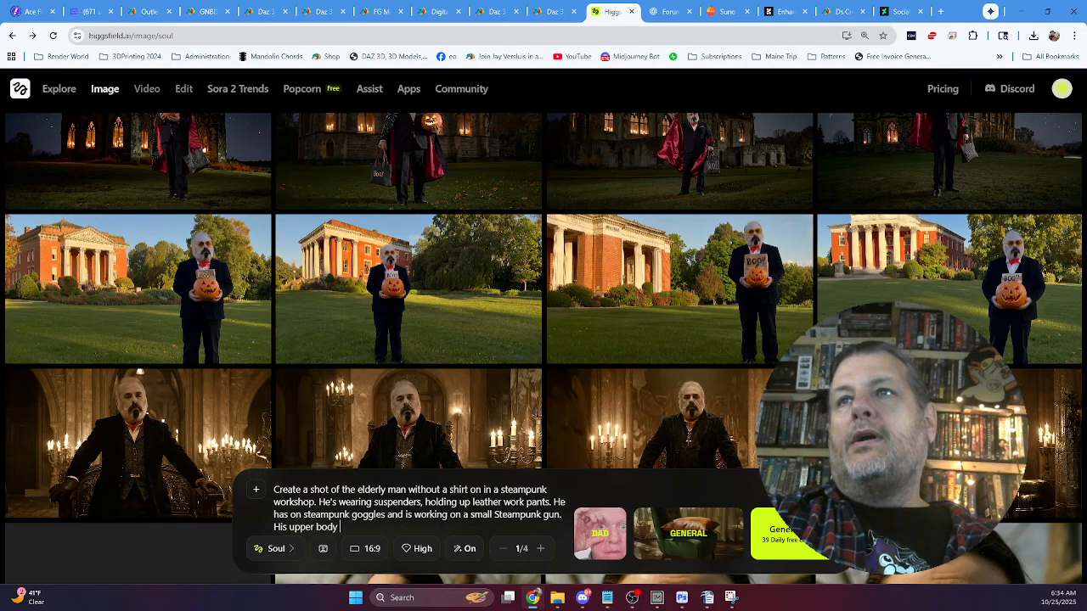
text(is covered )
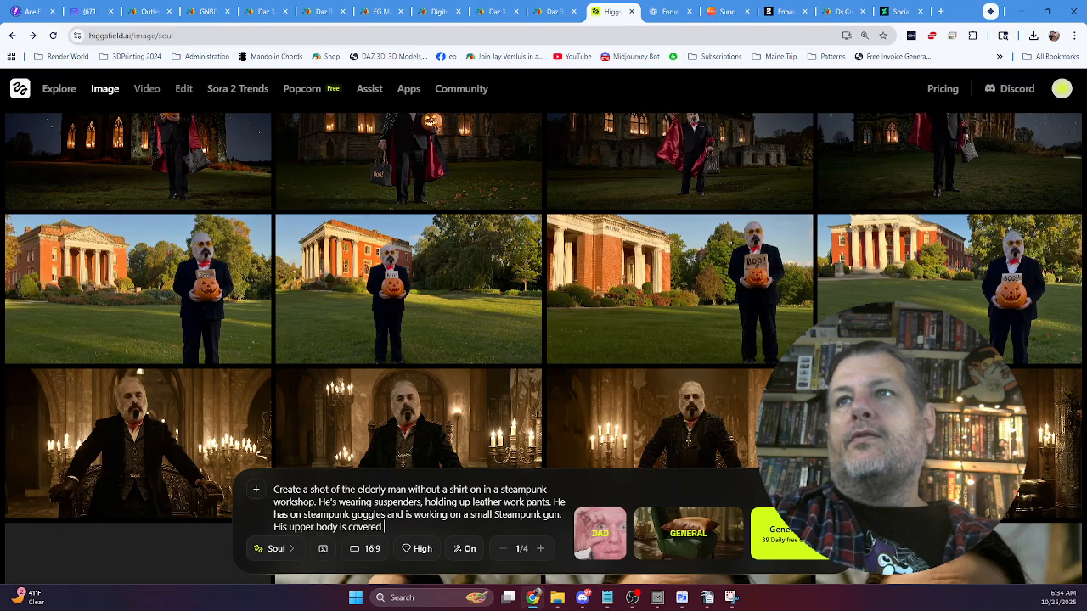
text(in tatt)
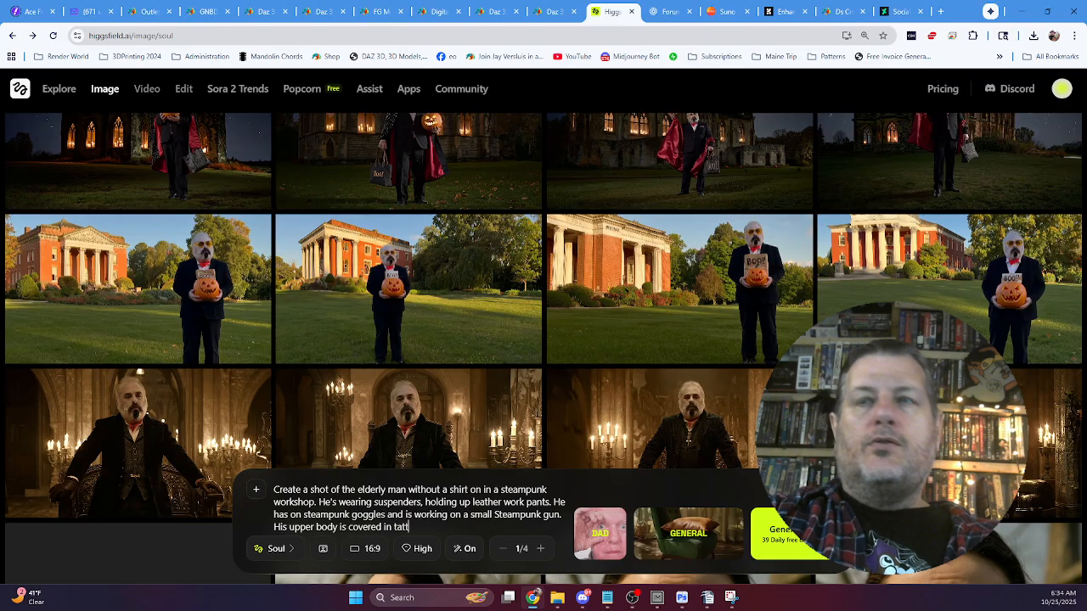
text(oos)
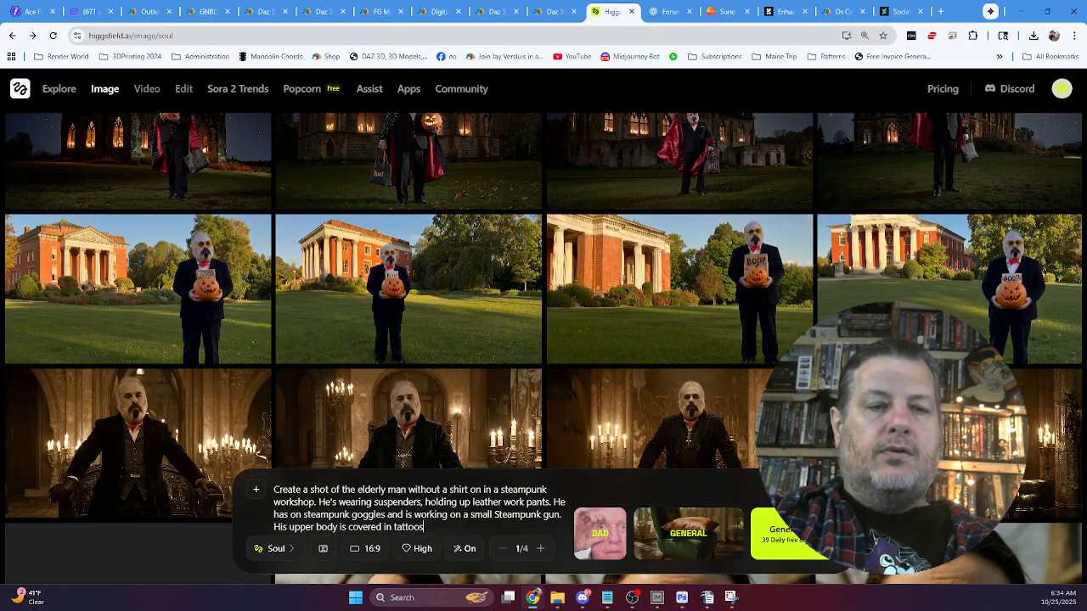
text( of )
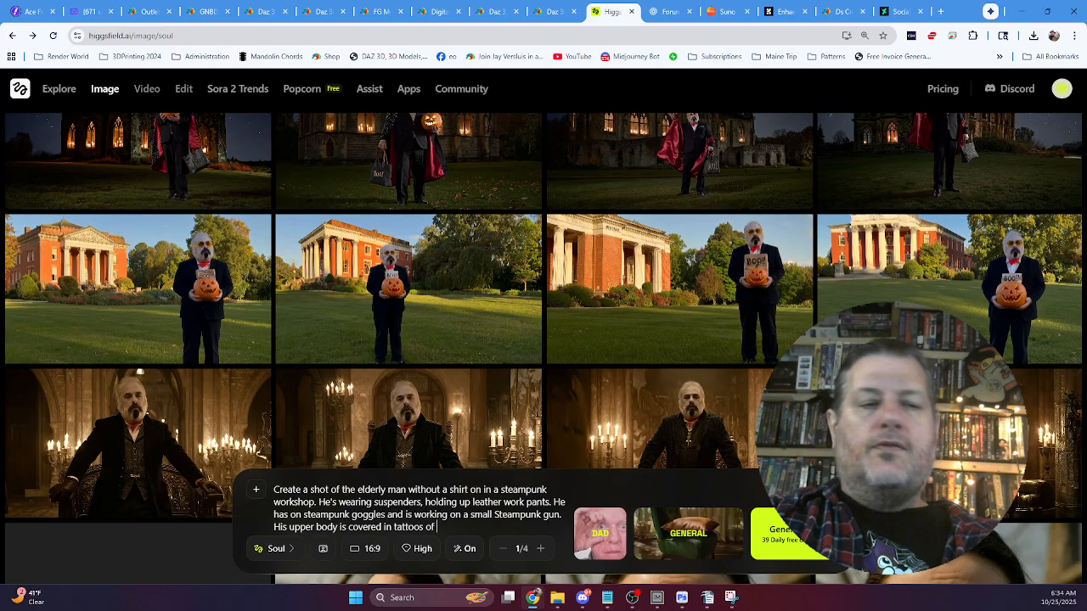
text(ol)
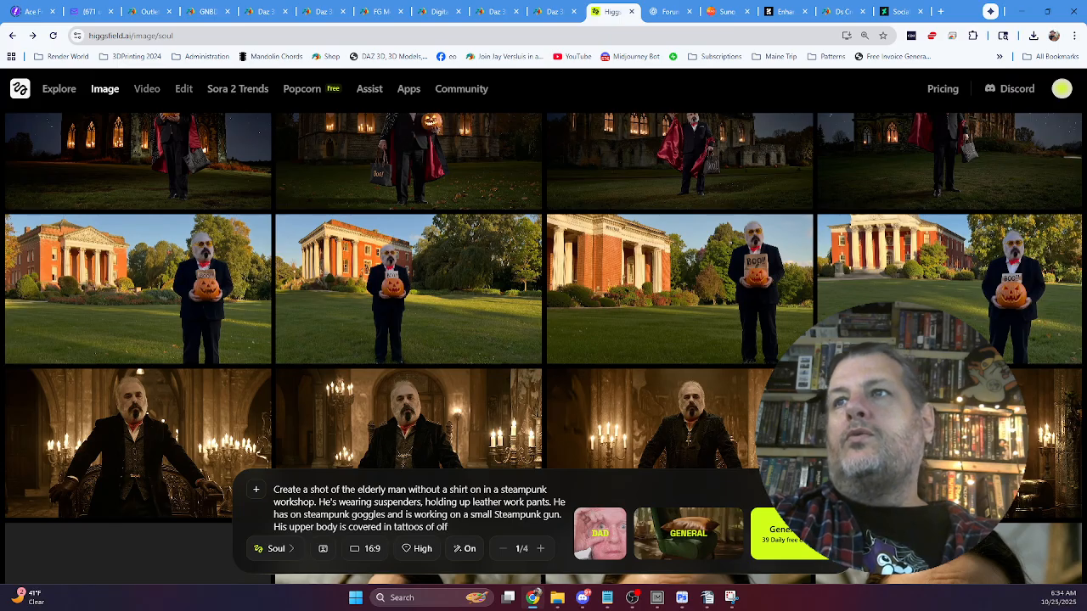
text(d )
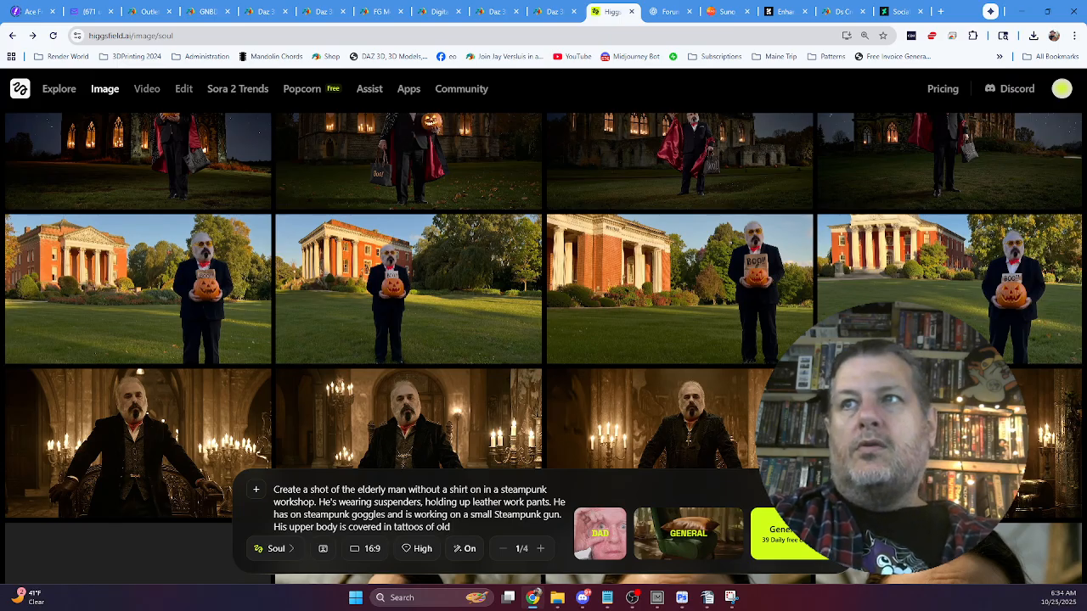
text(sailer)
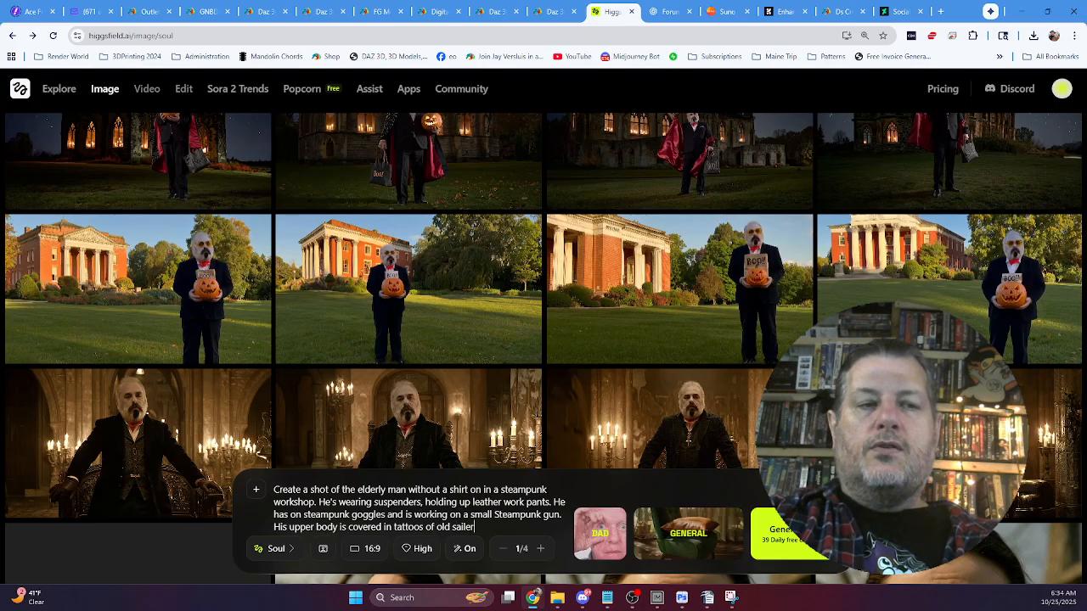
text( style image)
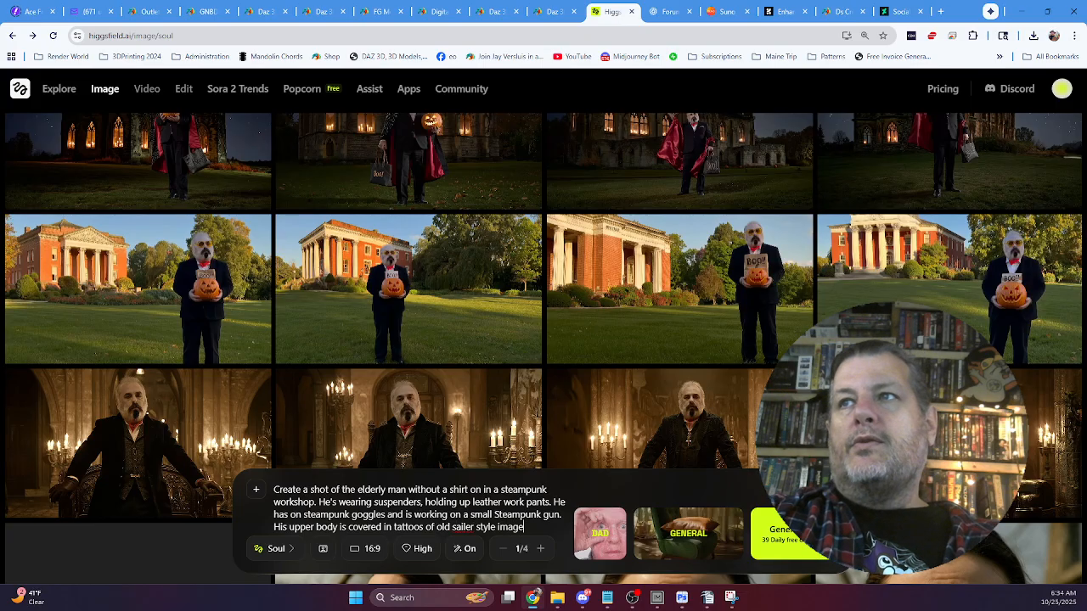
text(r)
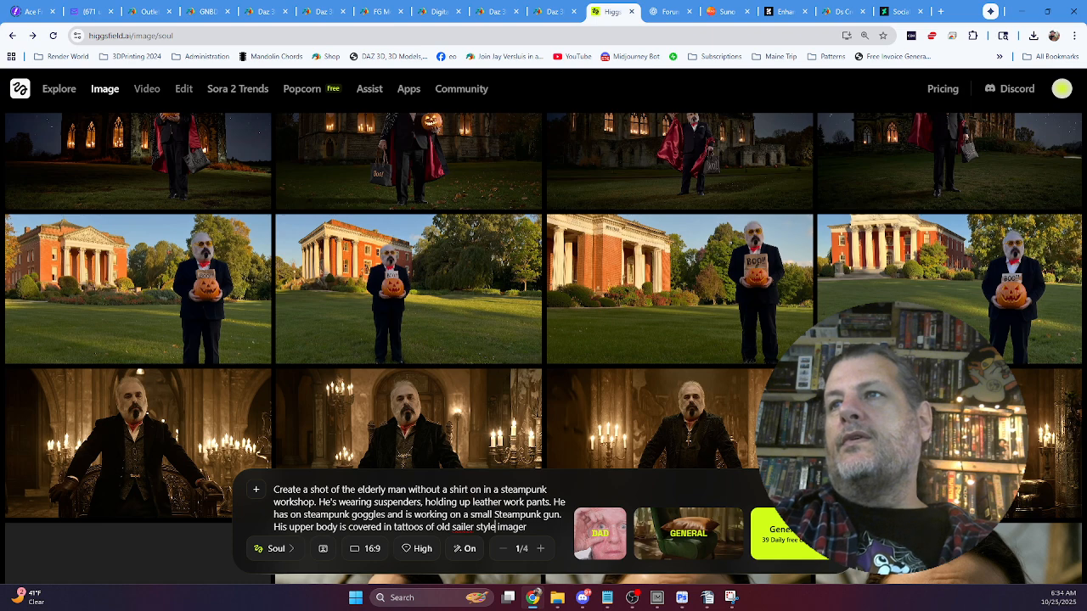
click(469, 527)
key(BackSpace)
text(or st)
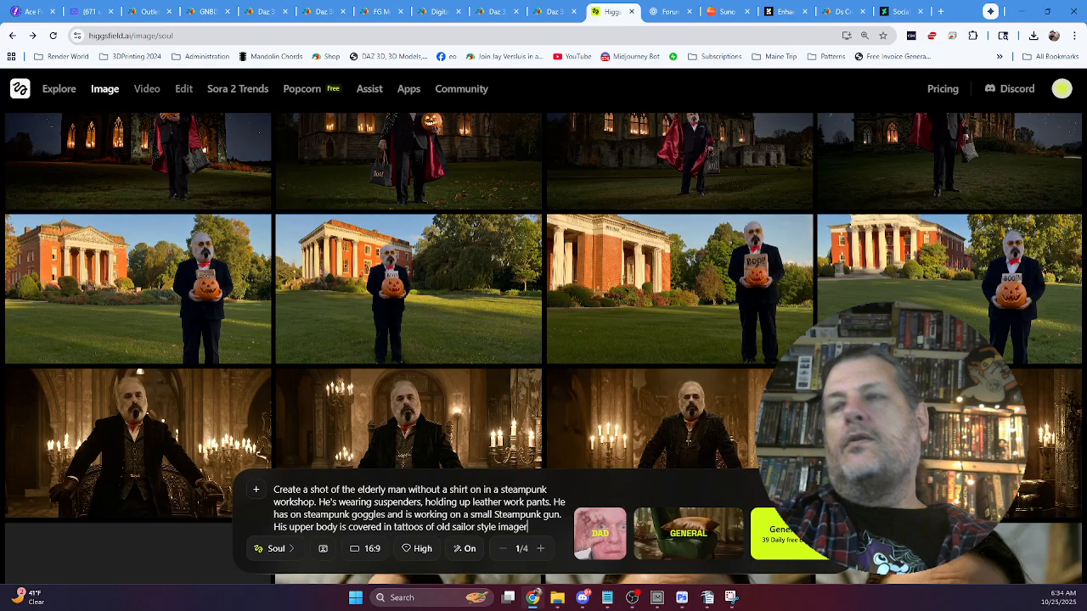
text(yle imagery)
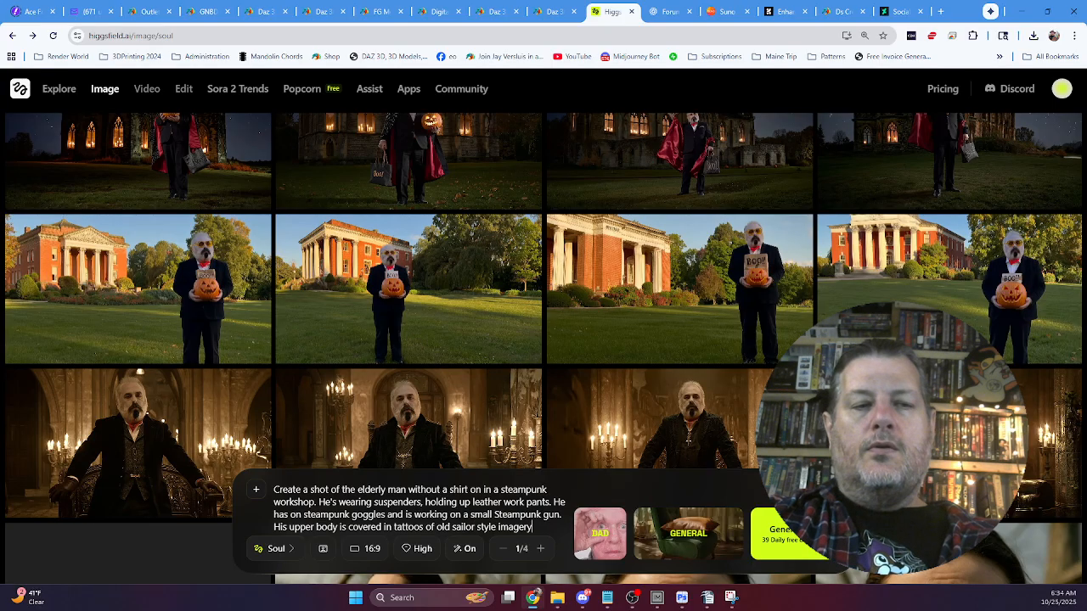
Exclude tattoos above the neck by adding "His head and face are not tatooed" to the prompt.
text(. His head )
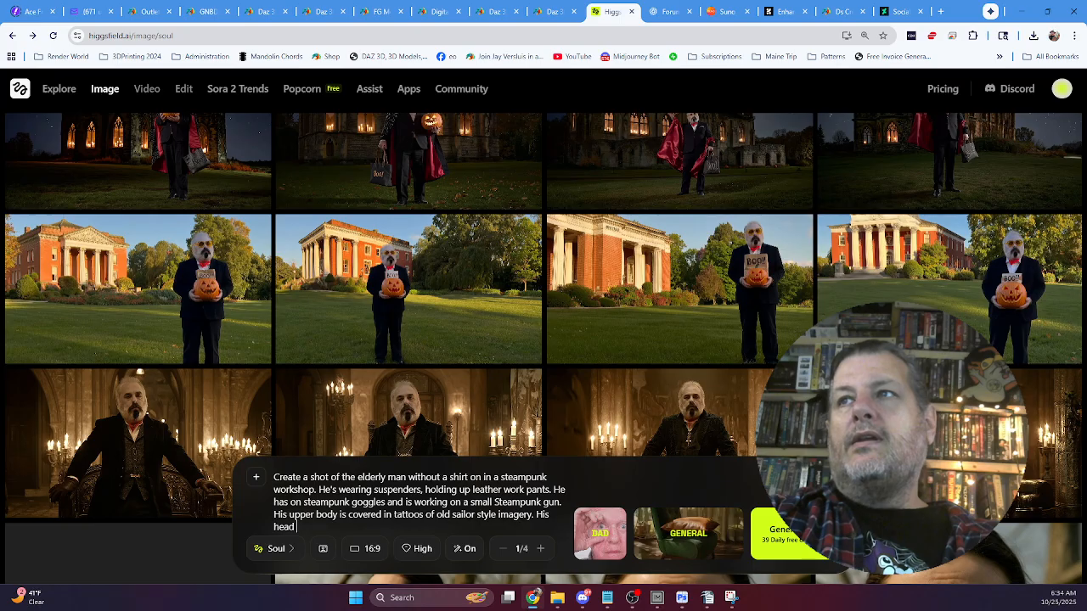
text(and face a)
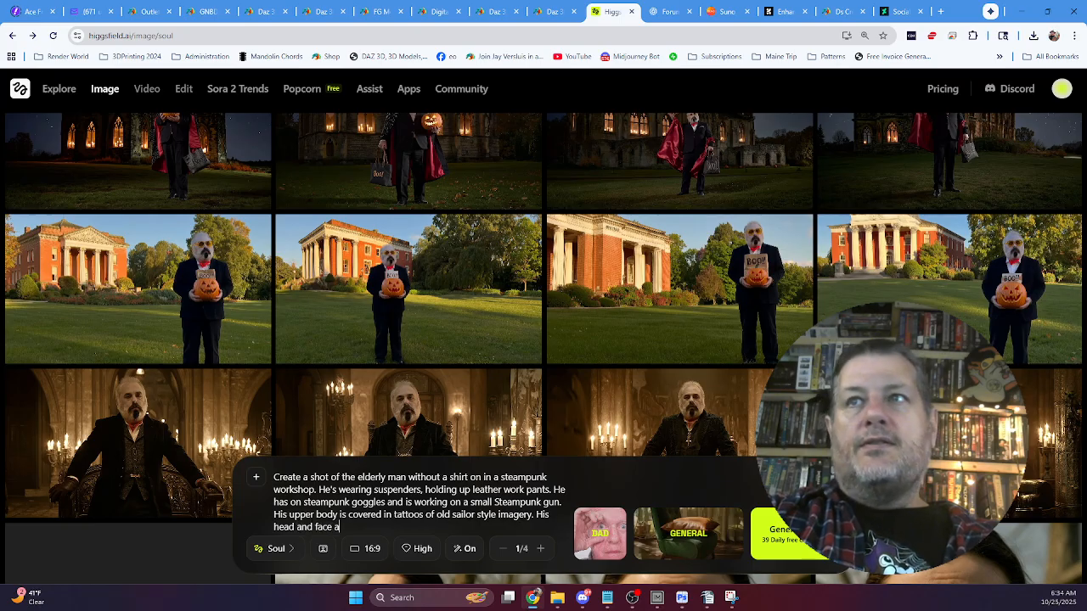
text(re n)
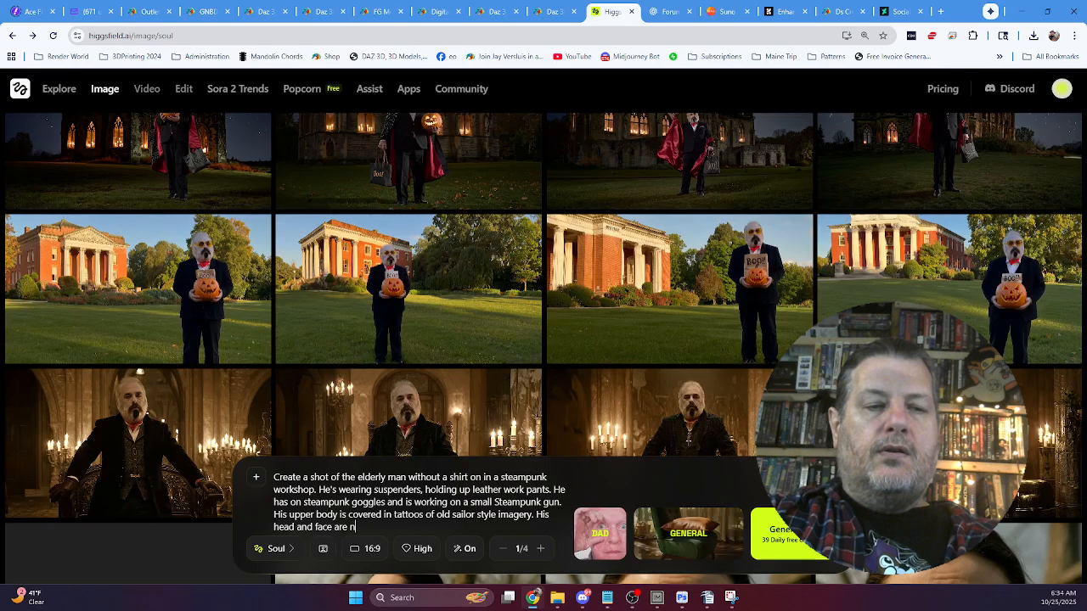
text(ot tatooed)
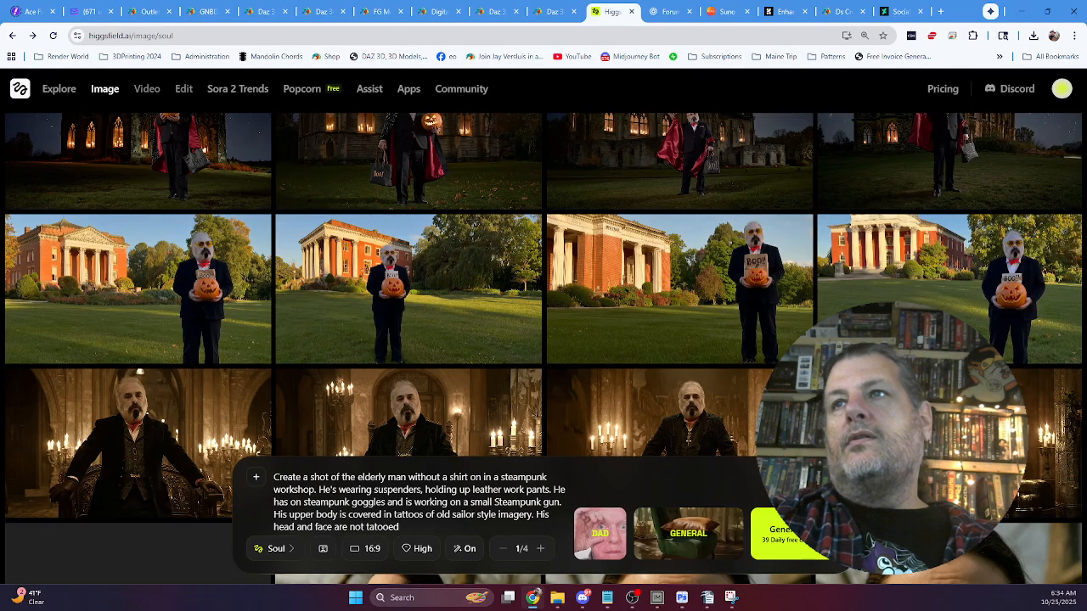
Add the background detail "There are steampunk androids being stored in his workshop" to the end of the image prompt.
text(. Ther)
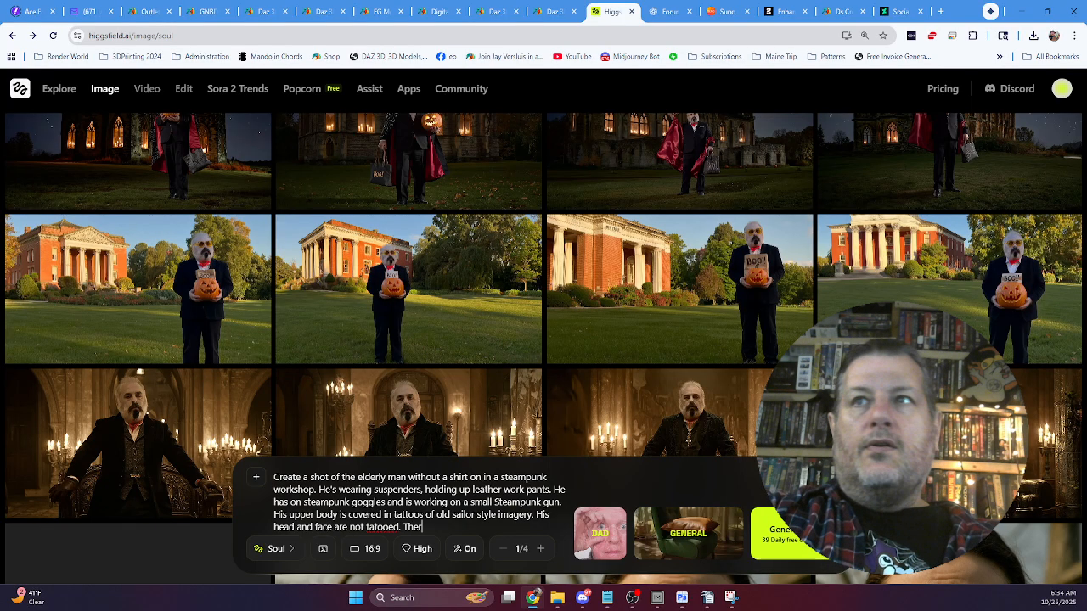
text(e are steam)
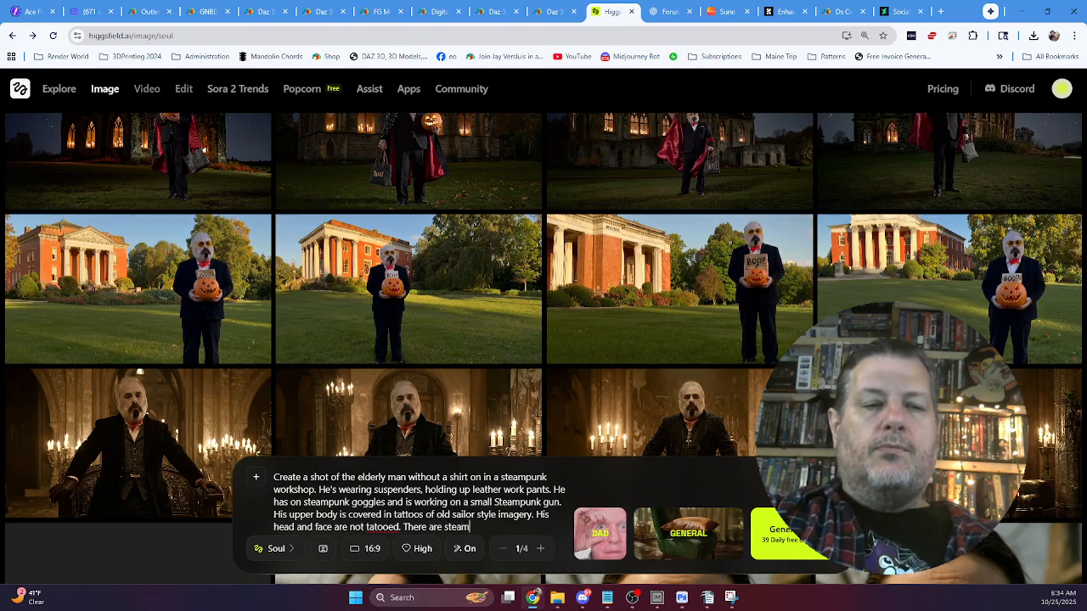
text(punk an)
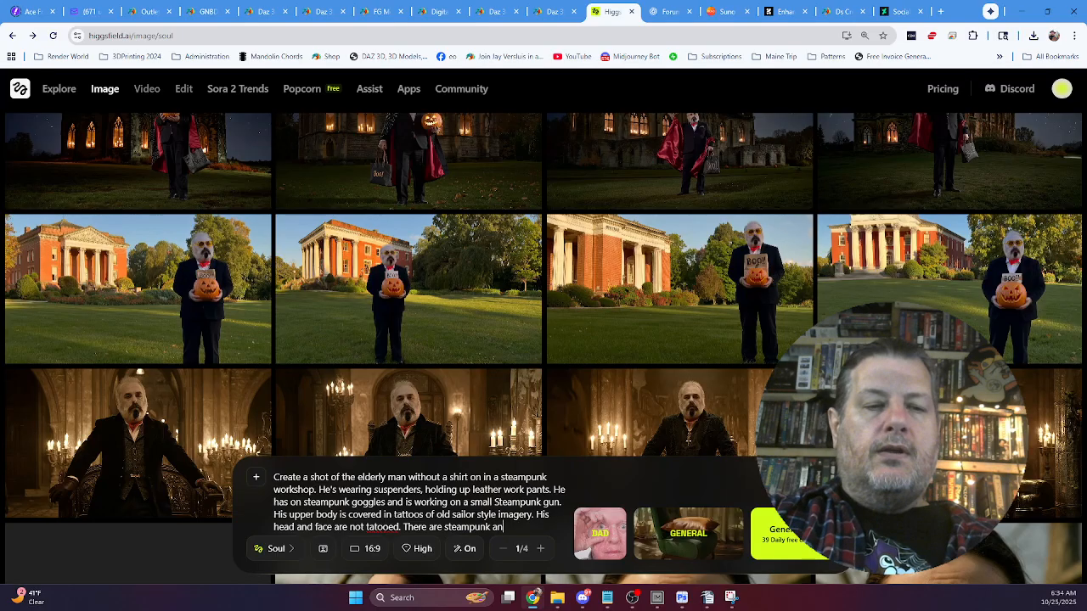
text(droids)
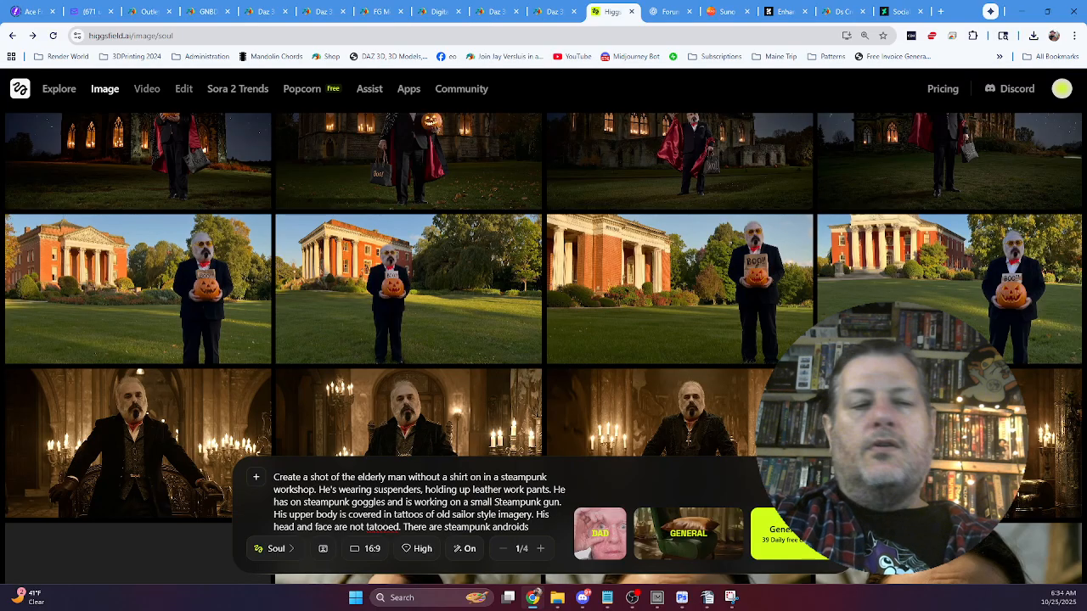
text( being stored i)
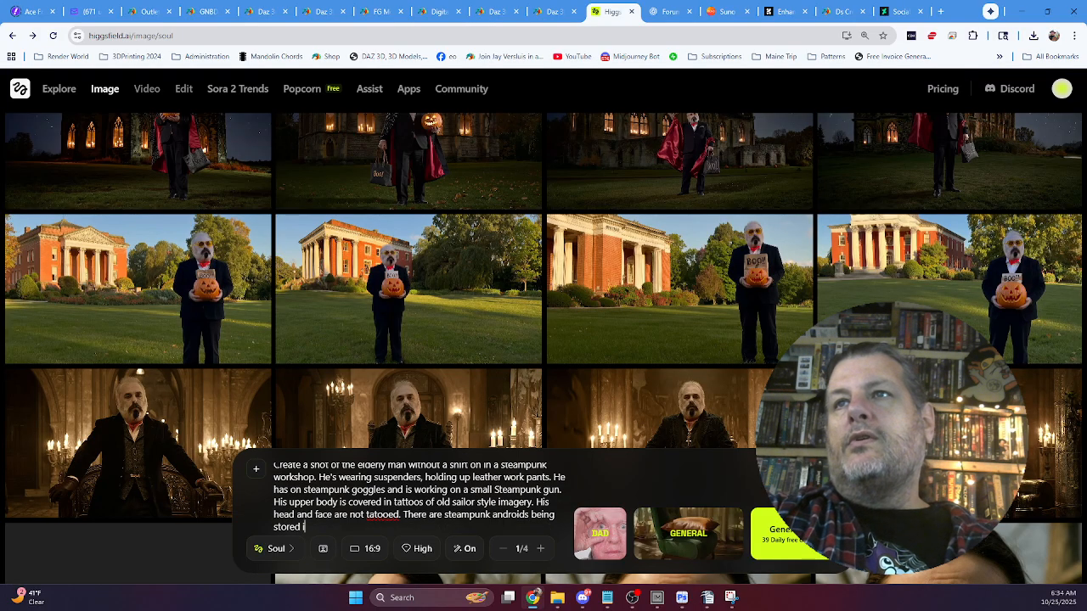
text(n his workshop)
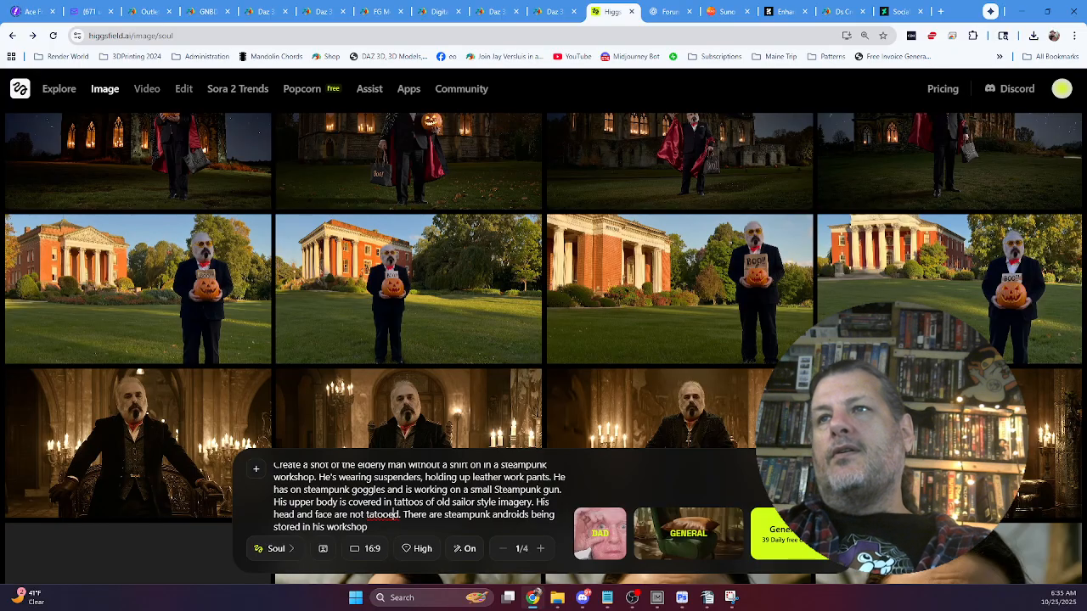
Correct the misspelled word in the head and face sentence to "tattooed" and end the prompt with a period.
key(BackSpace)
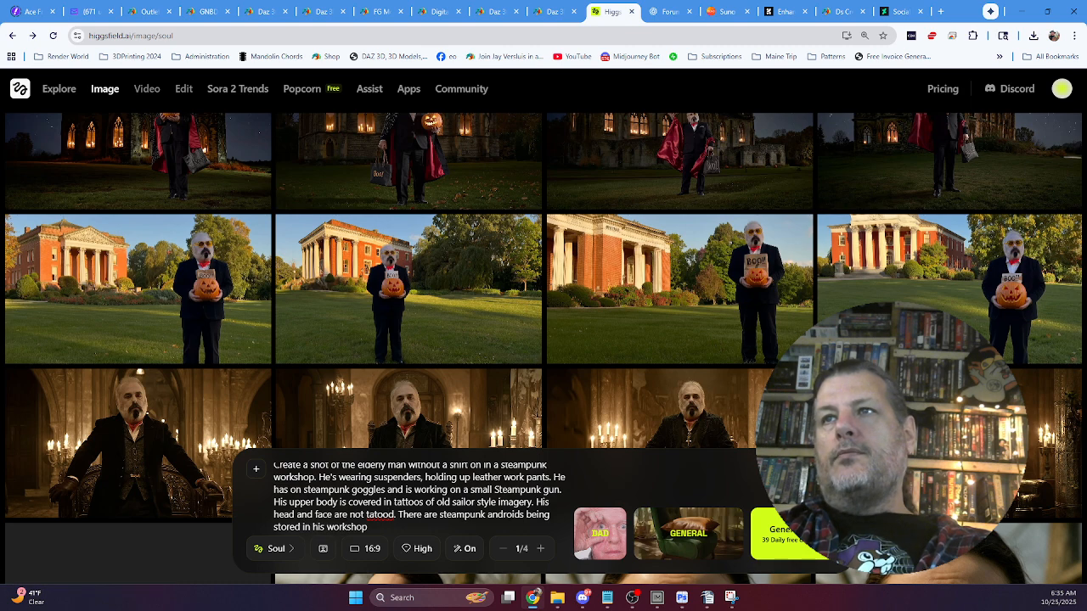
drag(394, 515, 367, 515)
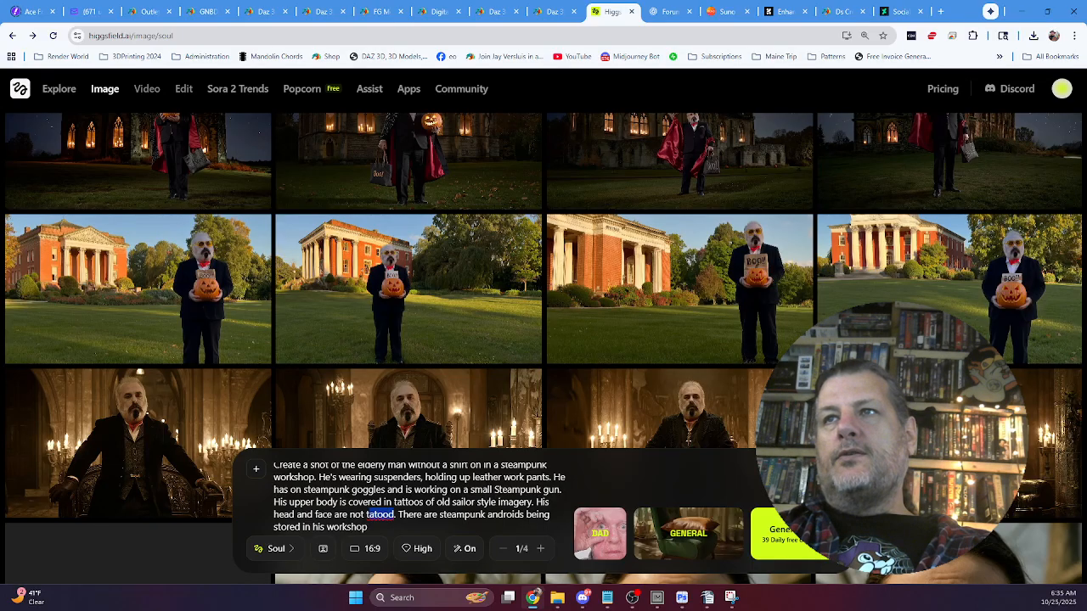
click(371, 516)
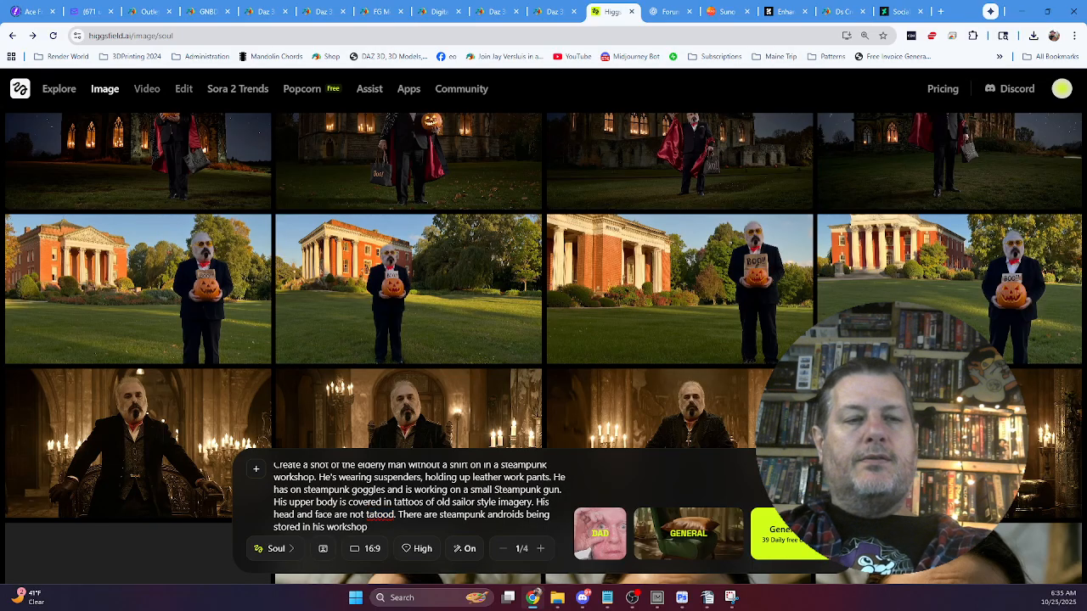
text(too)
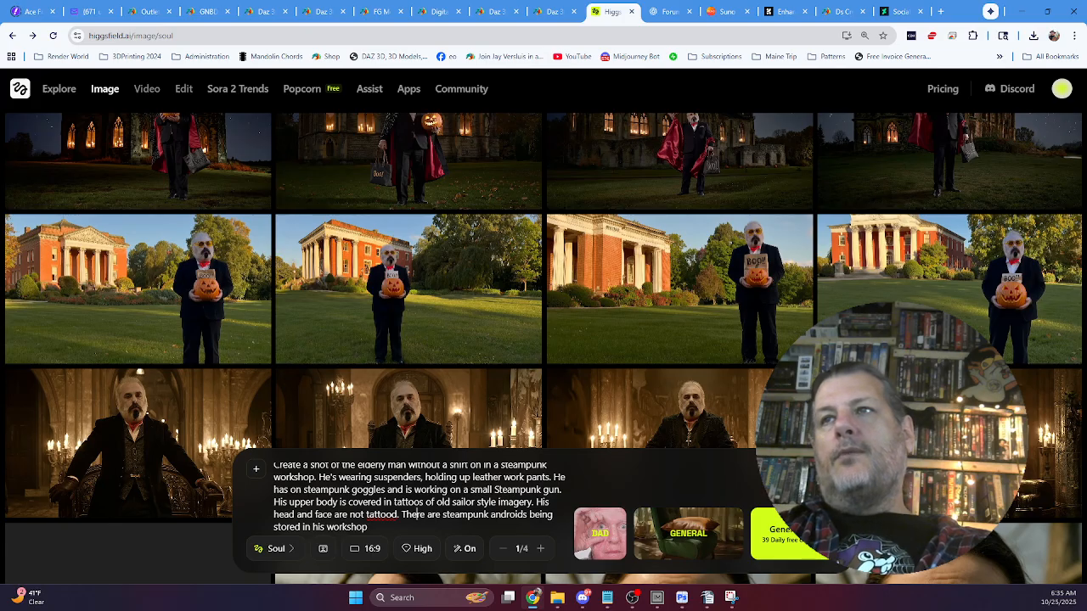
text(ed)
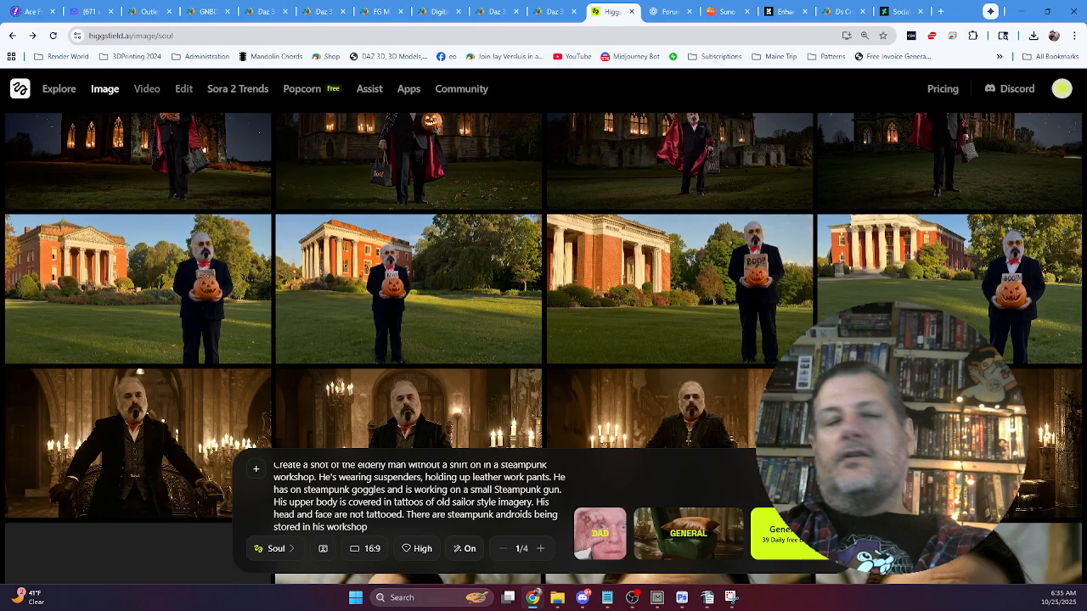
text(.)
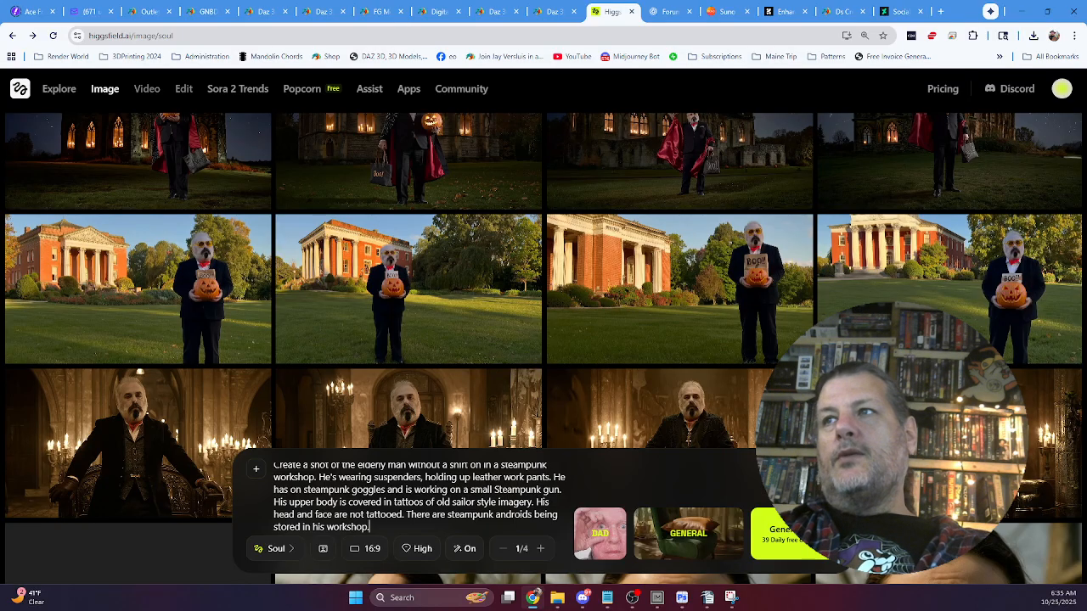
Change the visual style to 90S GRAIN and generate the steampunk workshop image.
click(688, 534)
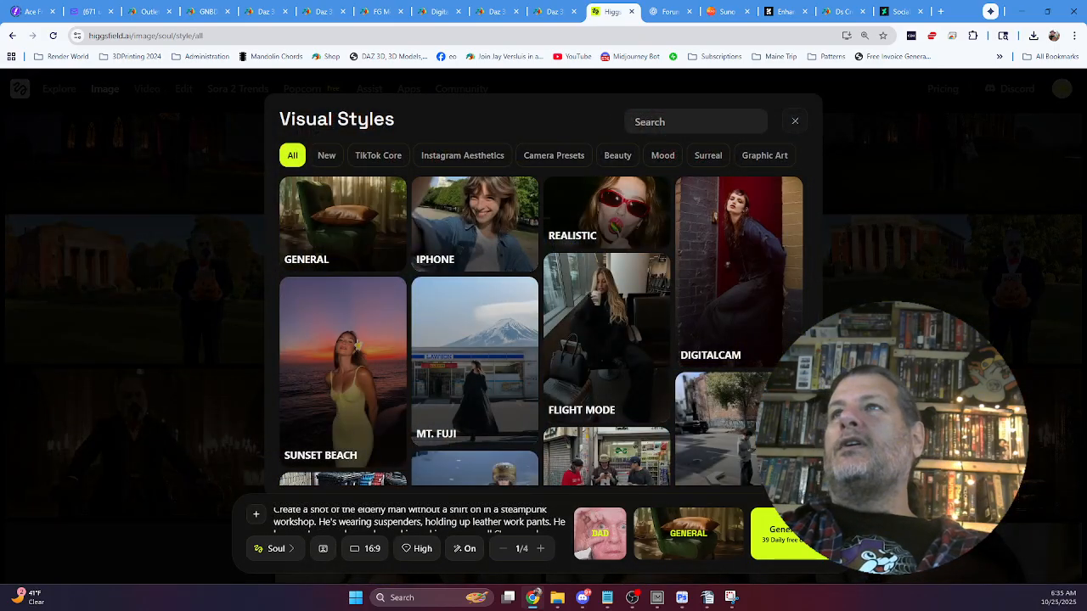
scroll(541, 331, down, 3)
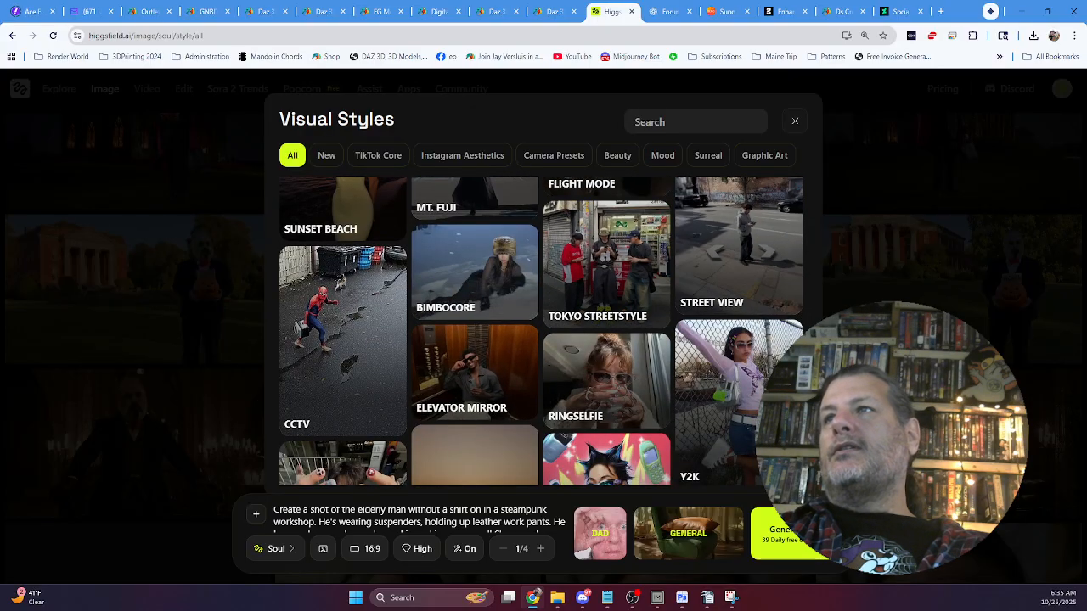
scroll(541, 331, down, 1)
scroll(540, 331, down, 2)
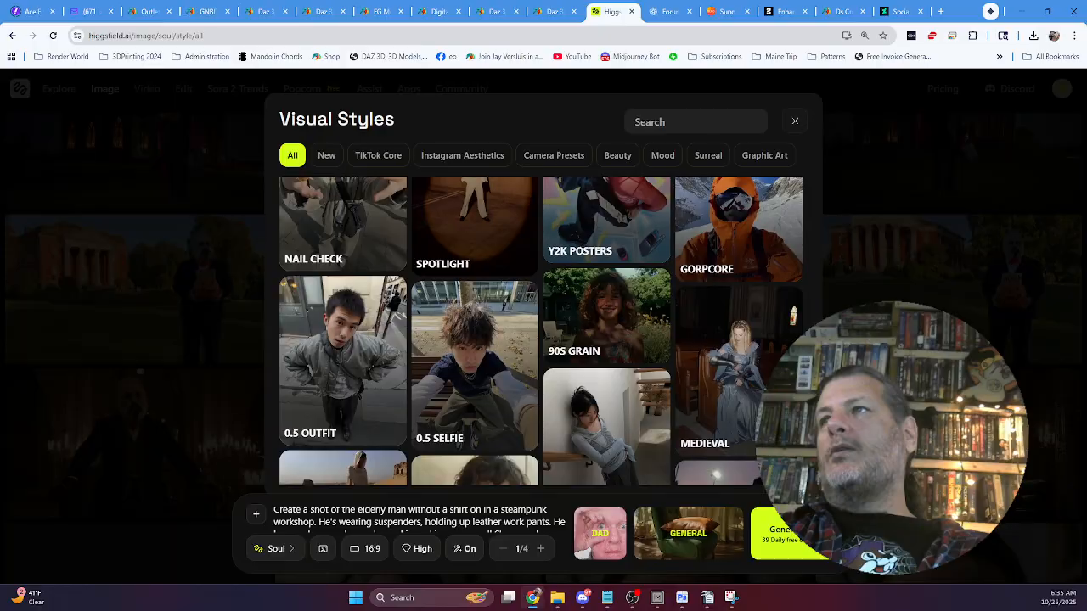
scroll(540, 331, down, 1)
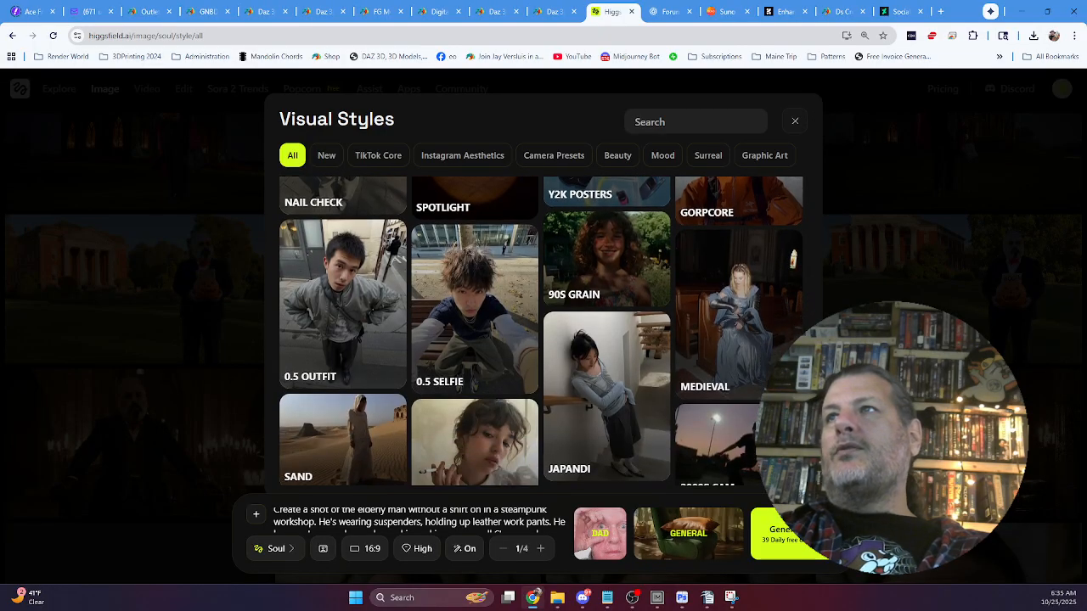
click(606, 259)
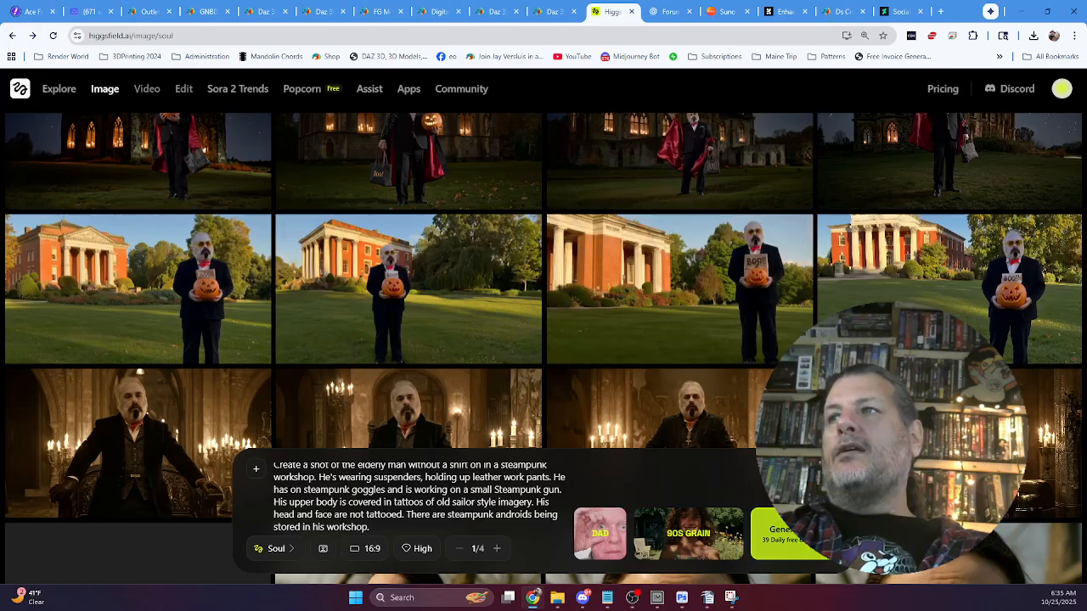
click(799, 534)
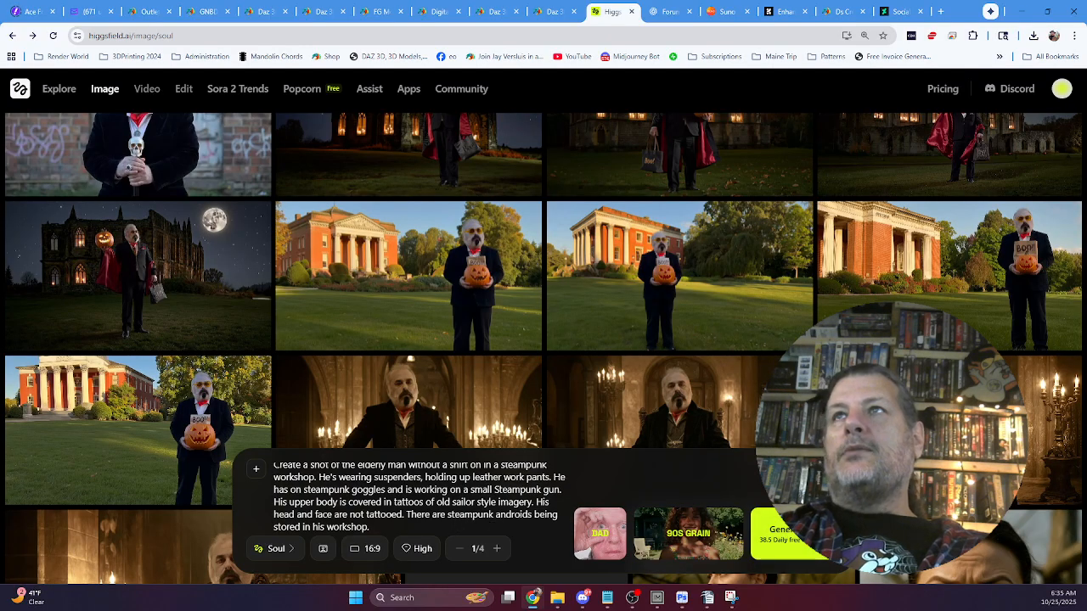
Look through the image gallery back to the newest generations and examine the DAD × GENERAL portrait enlarged.
scroll(306, 263, down, 15)
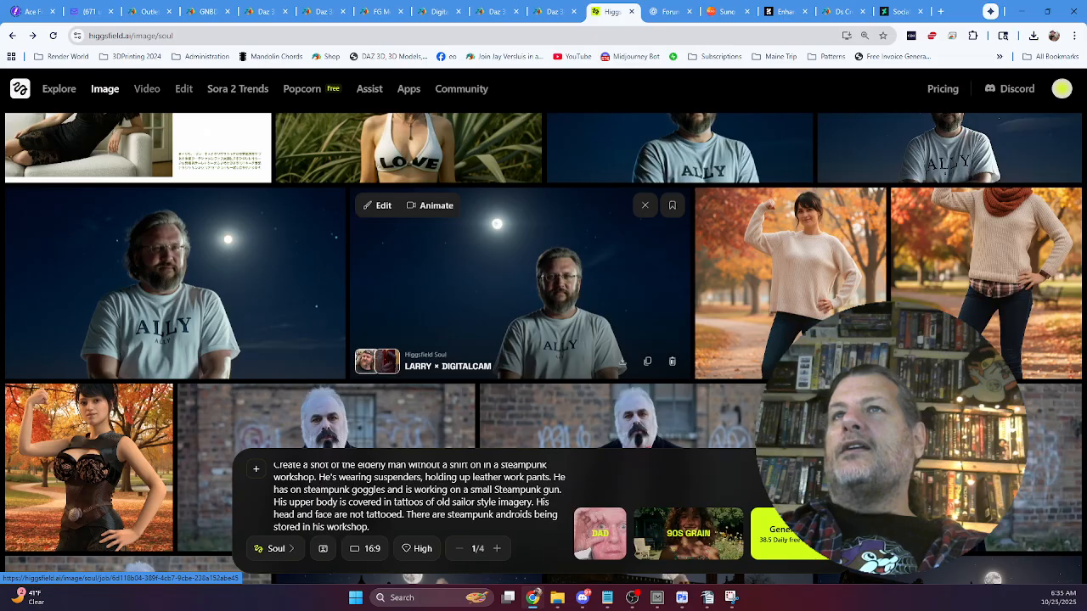
scroll(170, 280, up, 5)
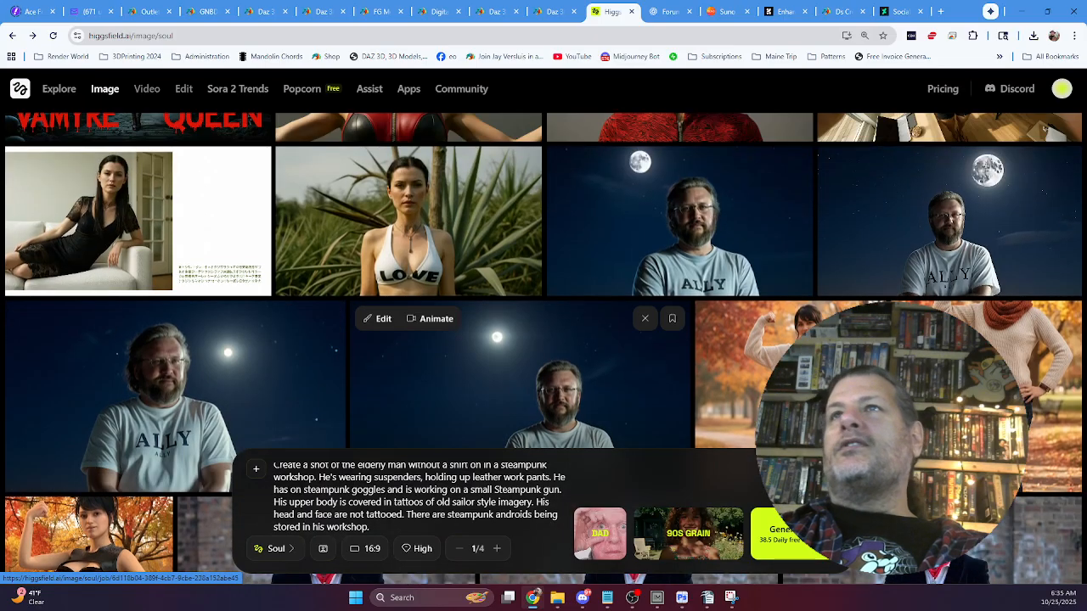
scroll(680, 289, up, 10)
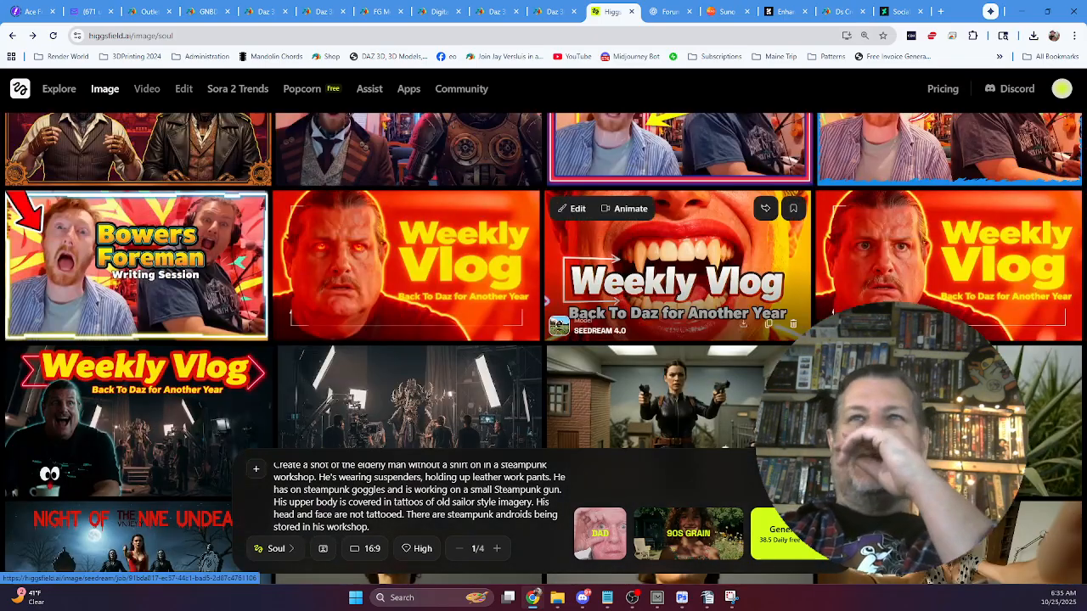
scroll(679, 340, up, 10)
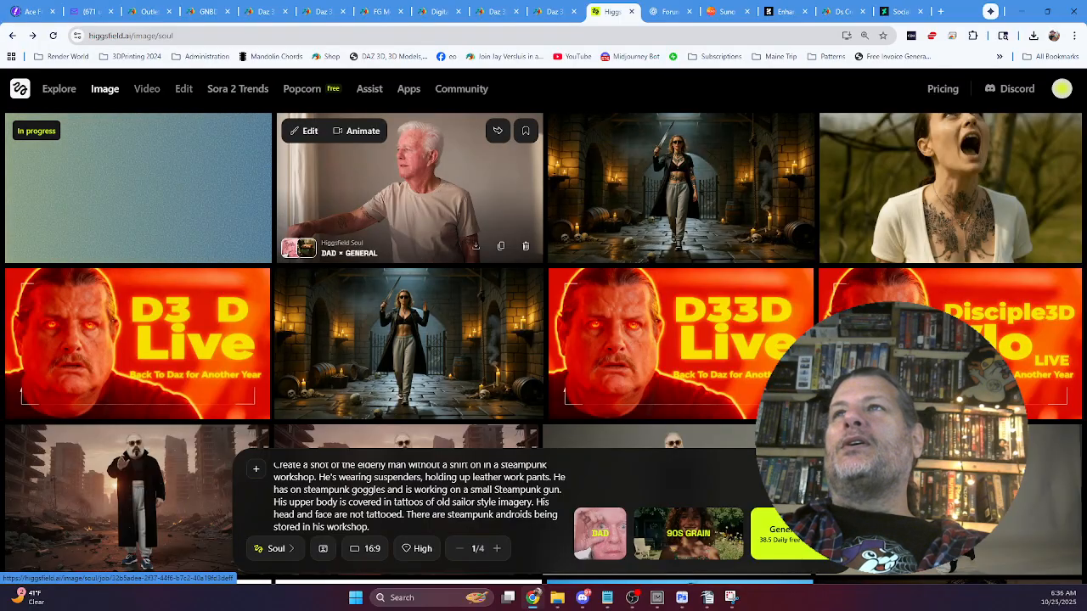
click(407, 187)
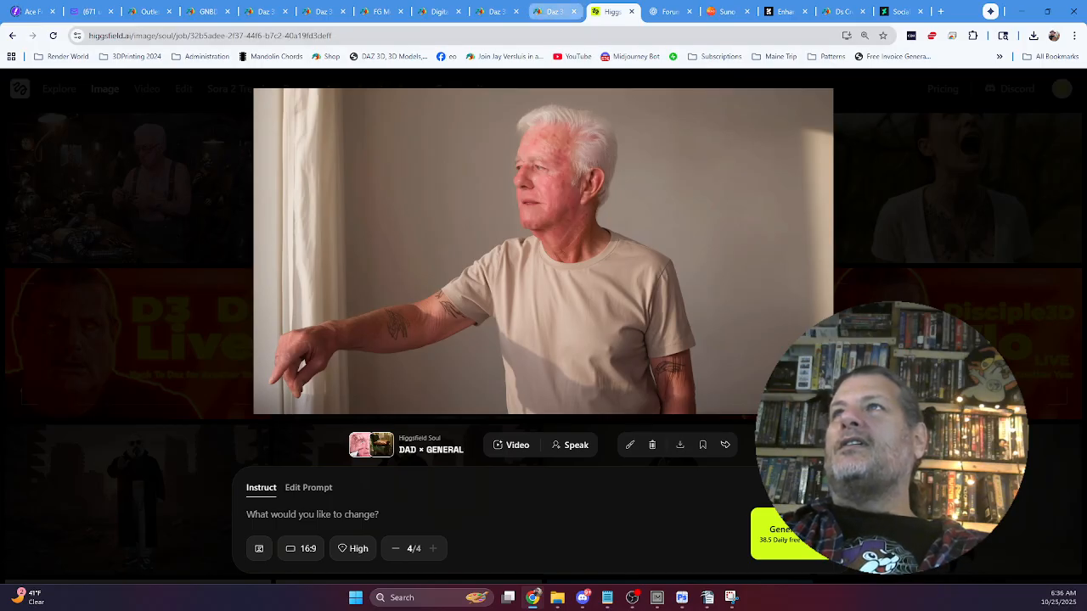
click(553, 11)
click(611, 11)
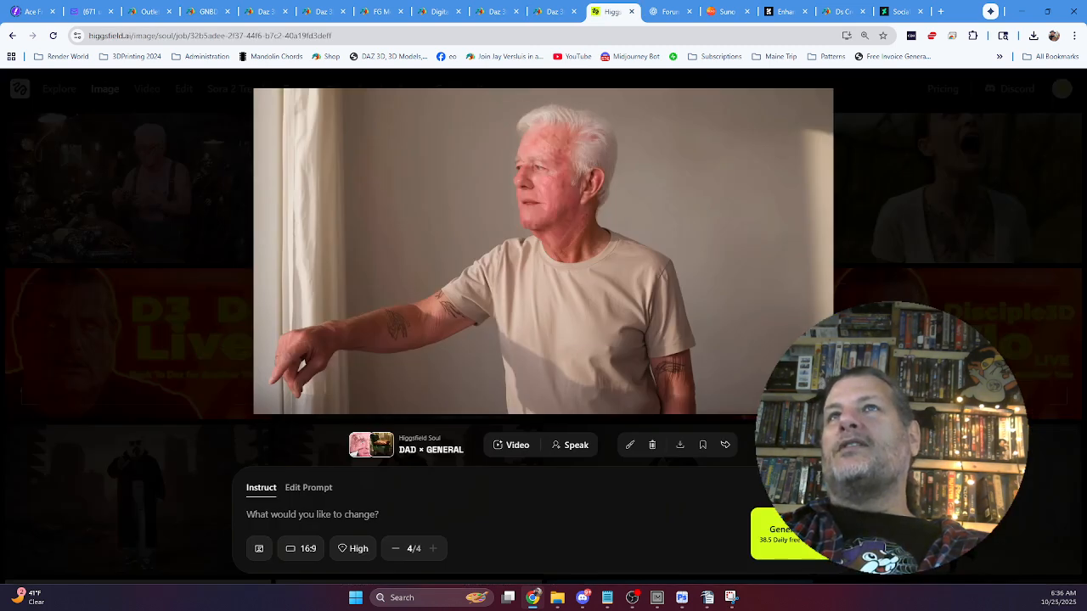
key(Escape)
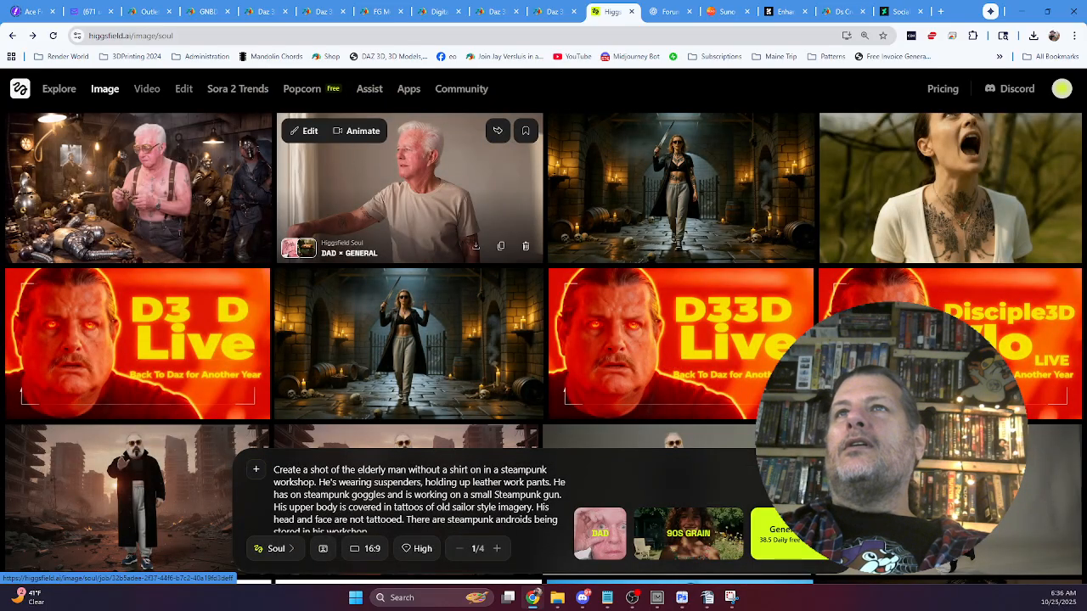
Open the new steampunk workshop image and write the change instruction "I want heavy tattoo coverage.", selecting its text.
click(135, 187)
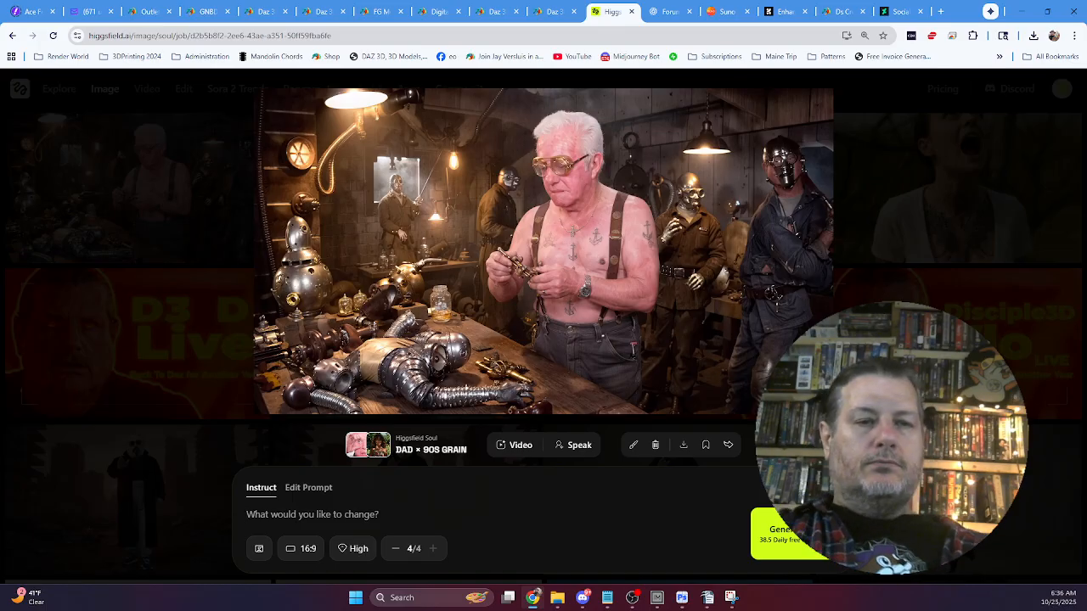
text(I)
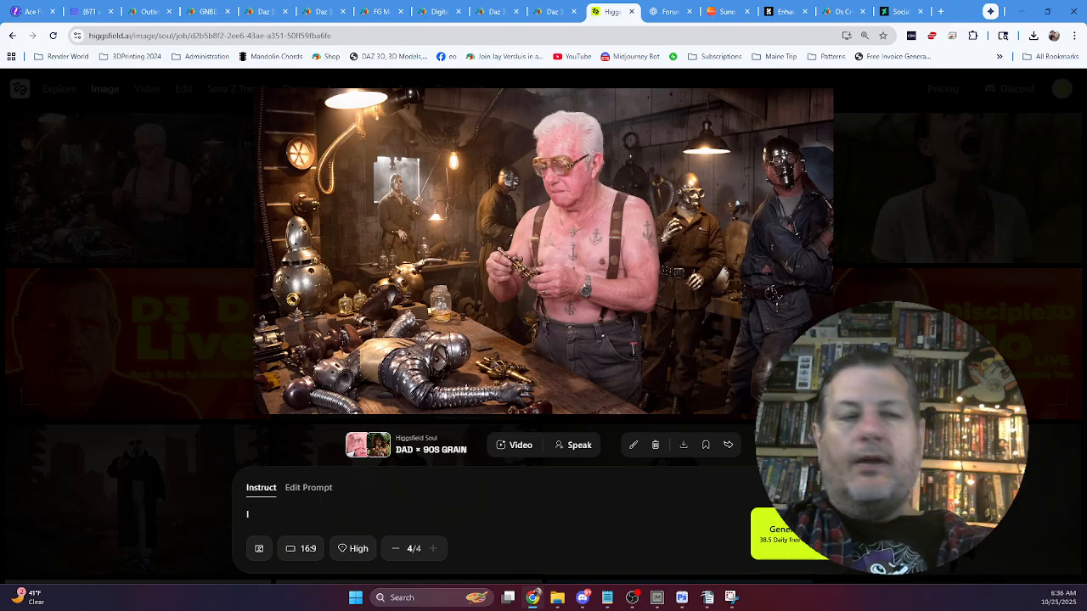
text( wante)
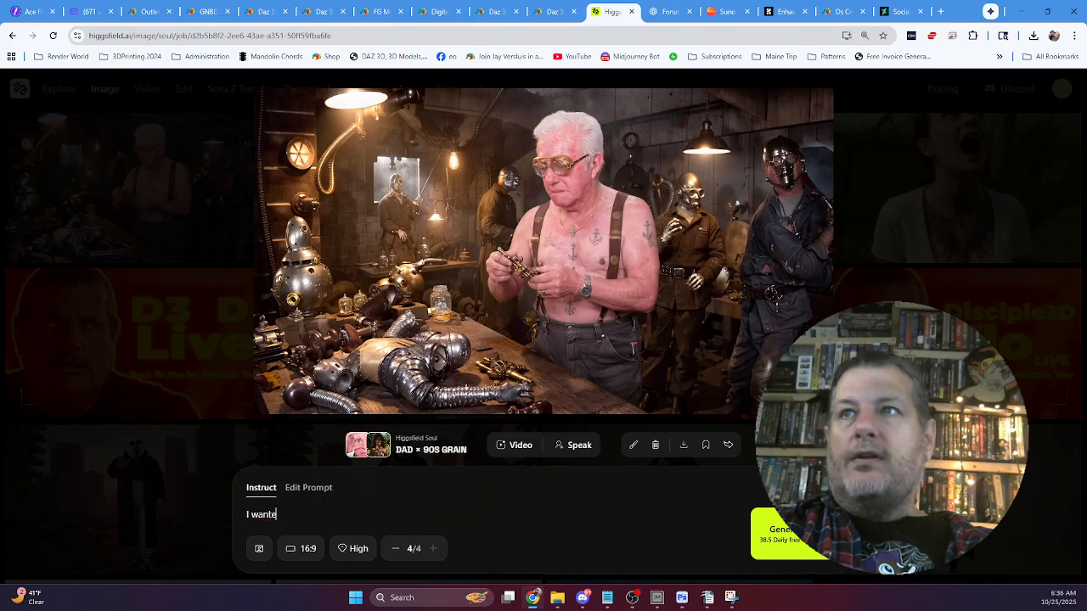
key(BackSpace)
text(heavy tat)
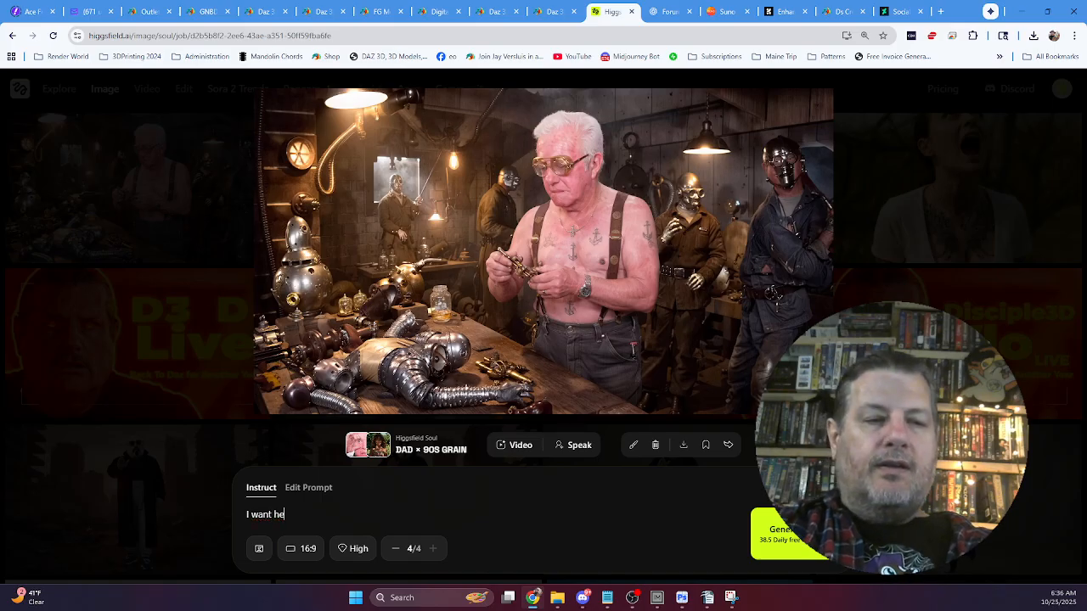
text(t)
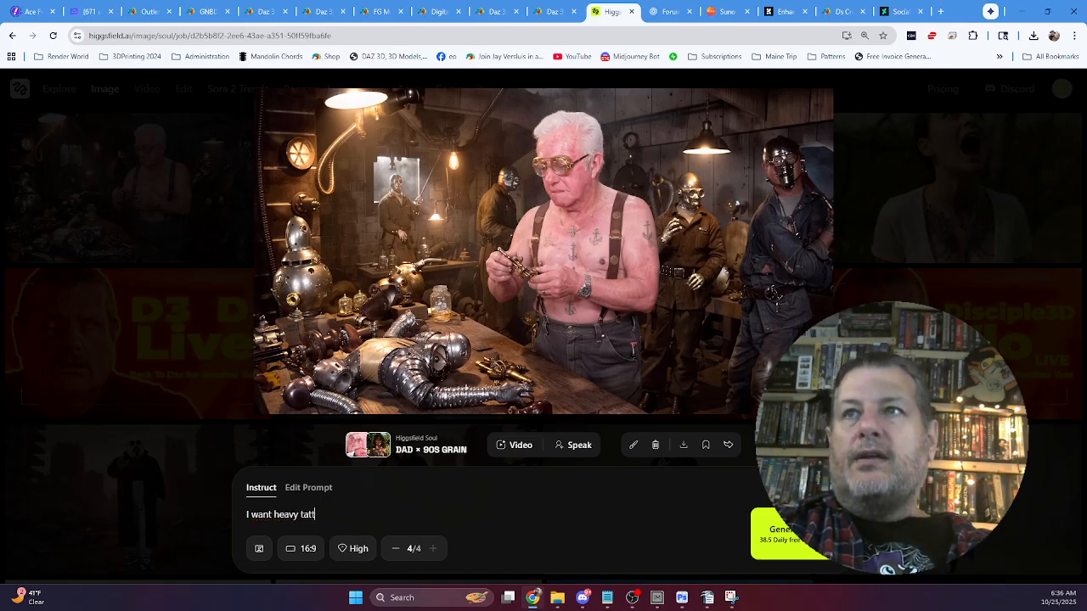
text(oo coverage.)
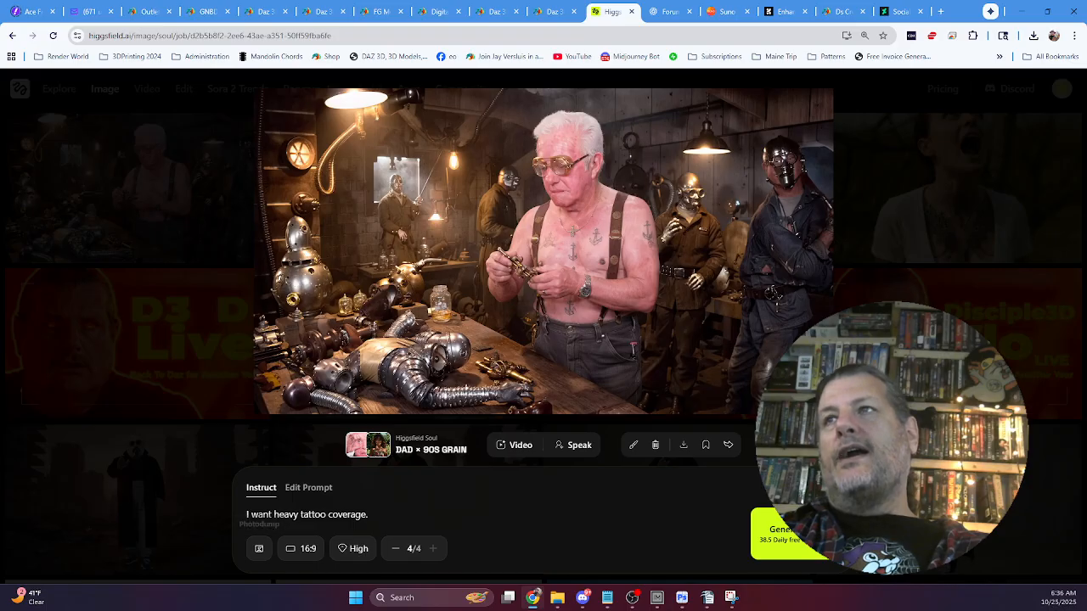
drag(369, 515, 244, 515)
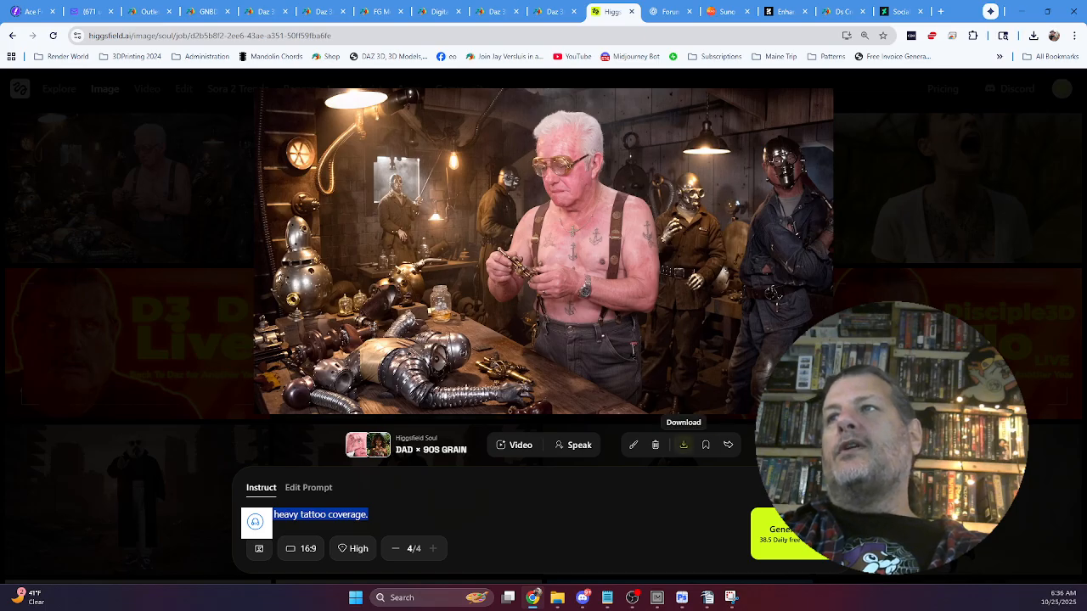
Download the steampunk workshop image and close its enlarged view to return to the gallery.
click(684, 444)
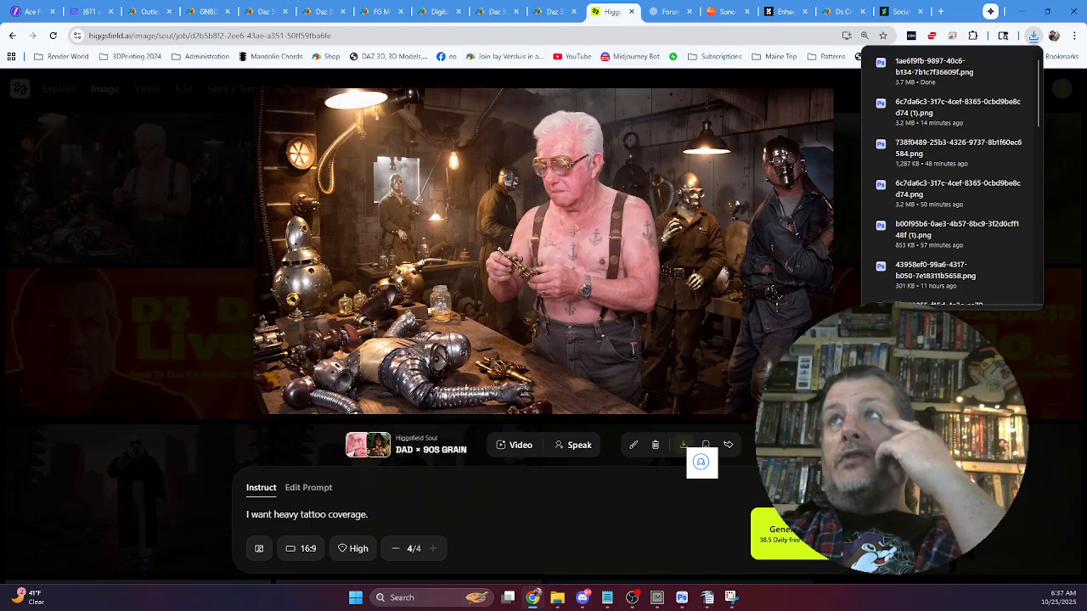
click(651, 76)
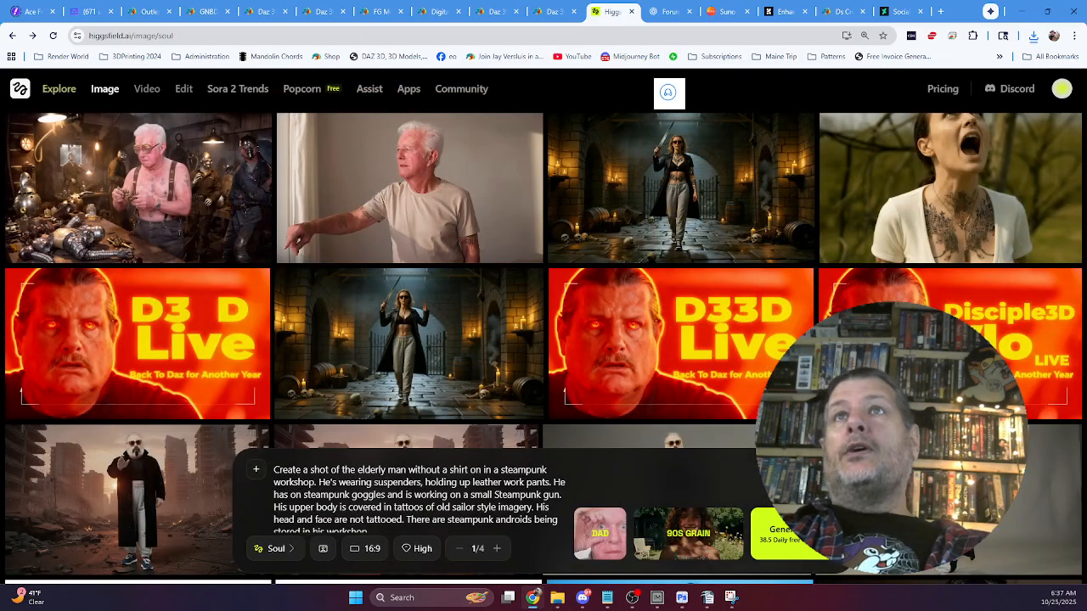
mouse_move(104, 90)
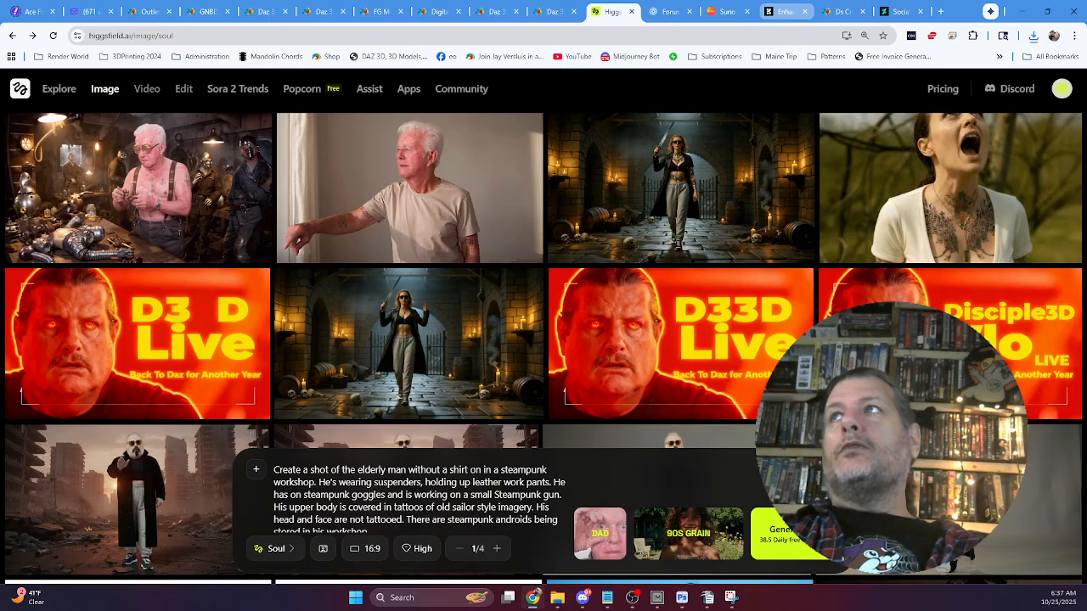
Switch to the Krea enhancer, start a new session and load the downloaded steampunk workshop image.
click(785, 12)
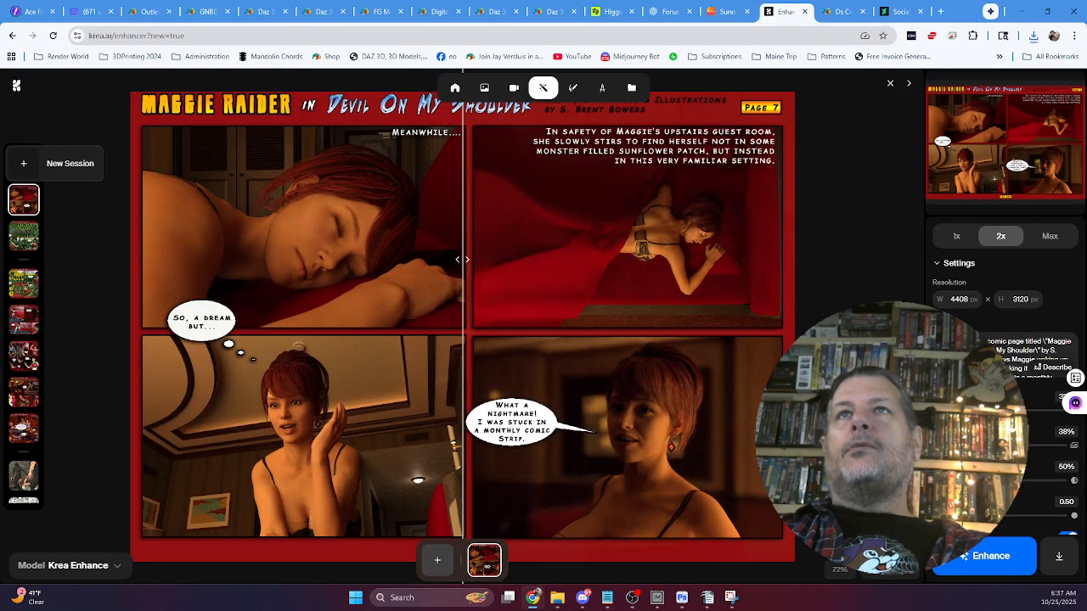
click(23, 163)
click(493, 403)
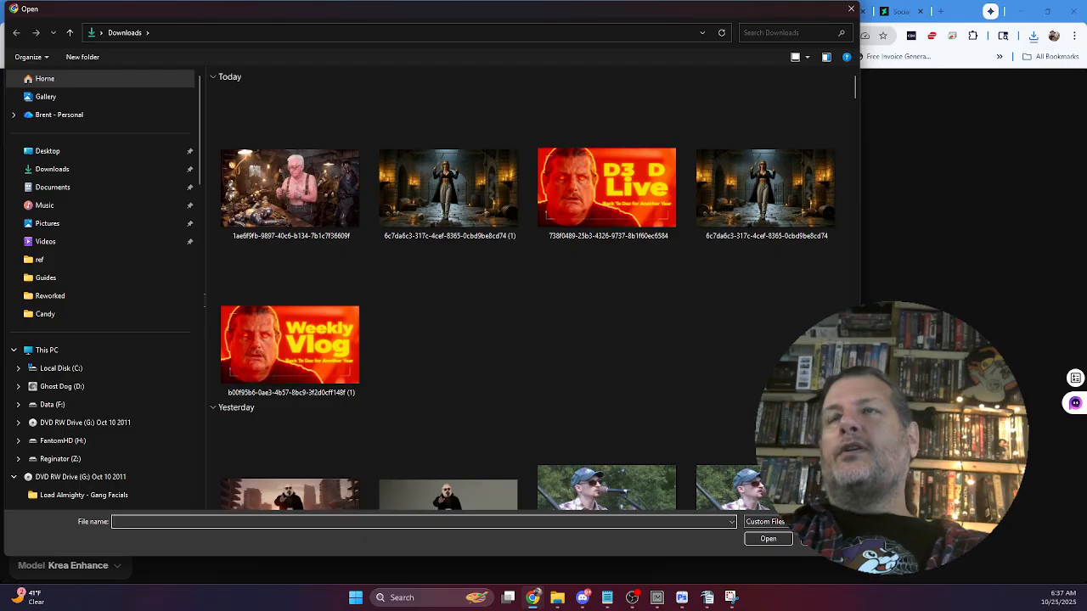
click(289, 186)
click(752, 539)
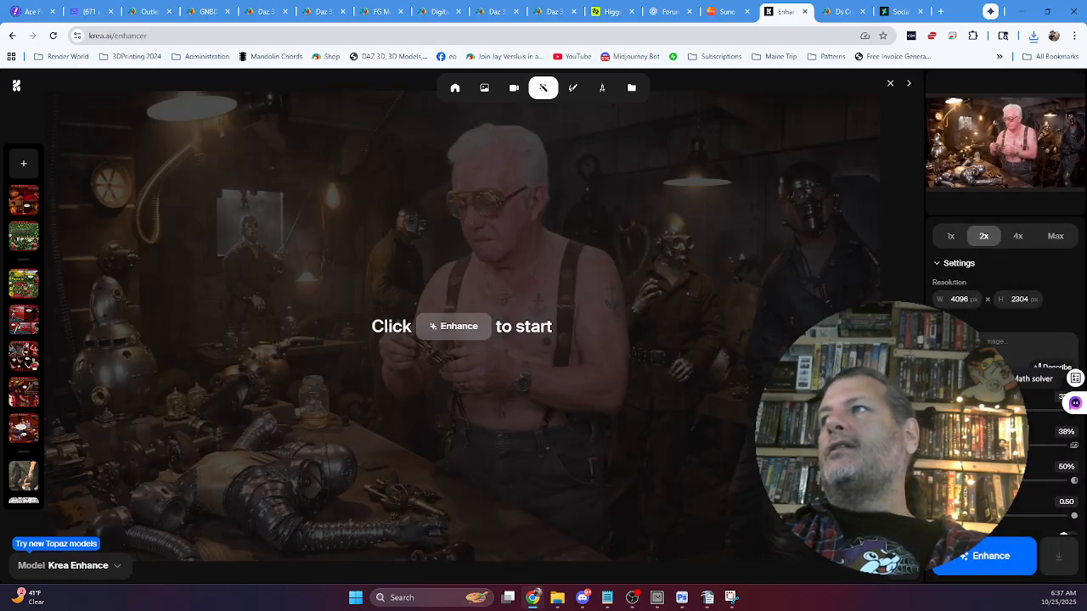
Auto-describe the workshop image, set the upscale to 1x, run the enhancement and compare it with the original.
click(1052, 366)
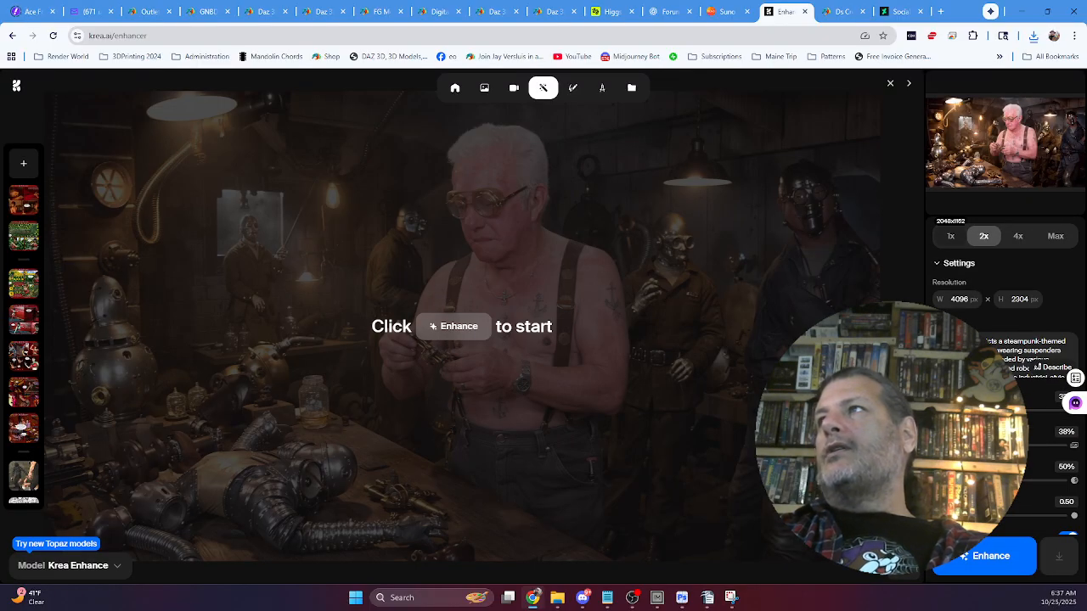
click(950, 236)
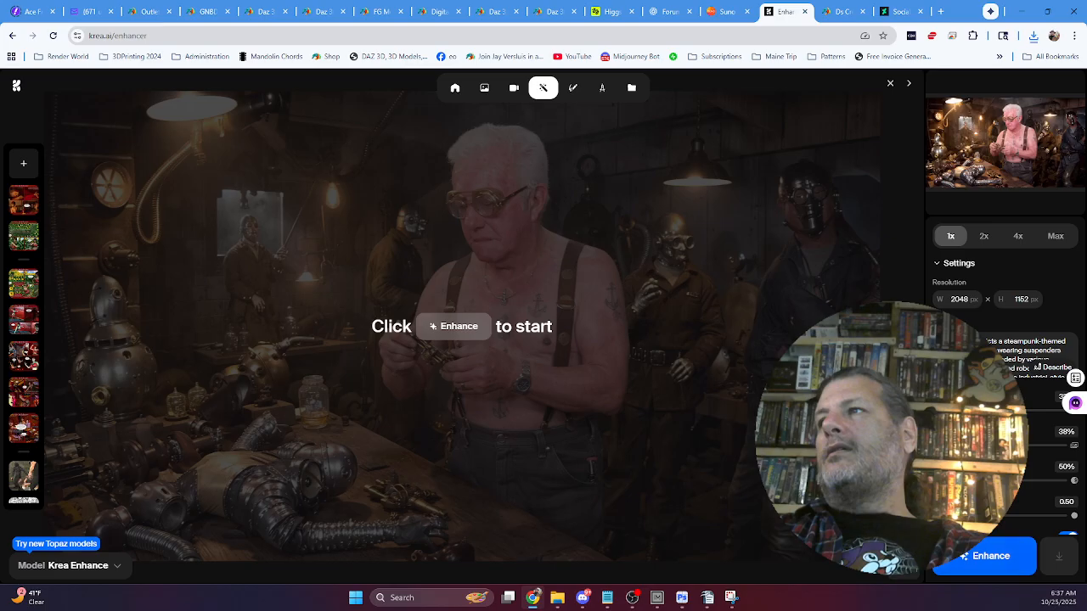
click(985, 556)
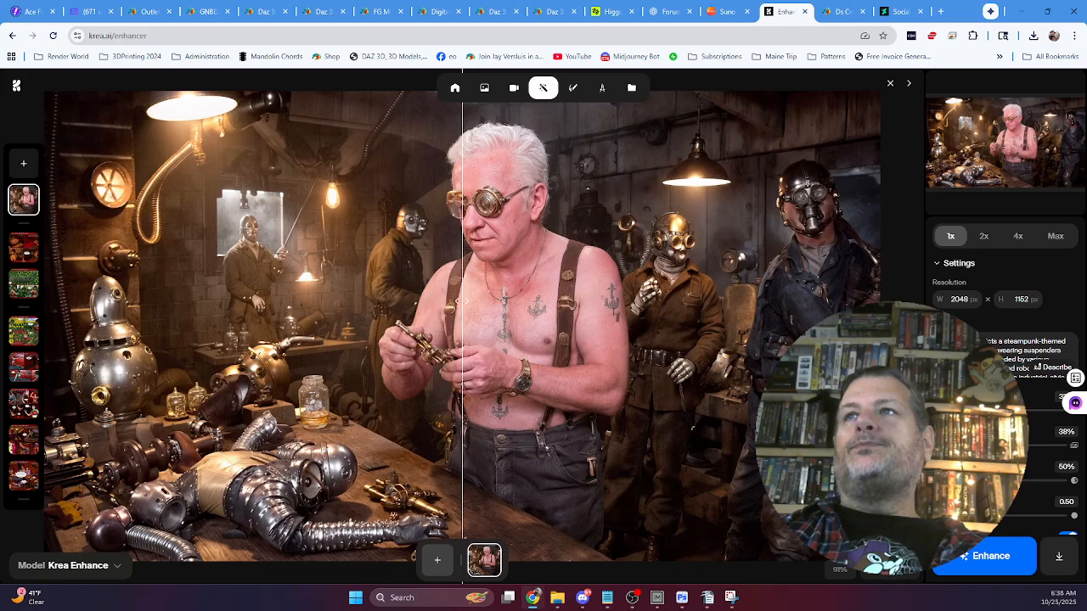
drag(461, 300, 36, 300)
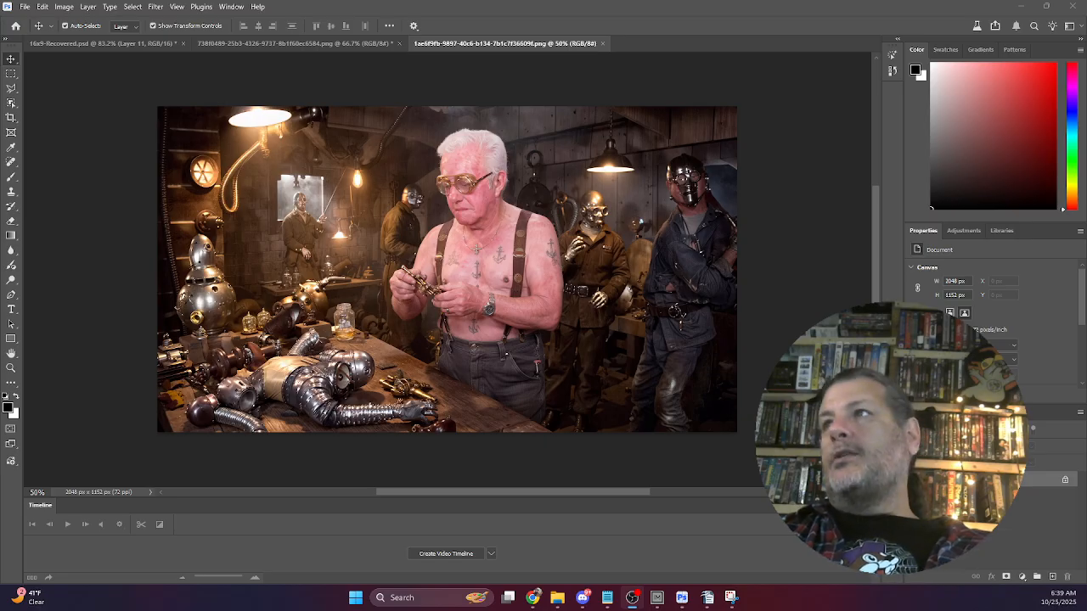
Switch to Photoshop, paste the enhanced version as a layer over the original workshop image and toggle its visibility to compare them.
key(alt+Tab)
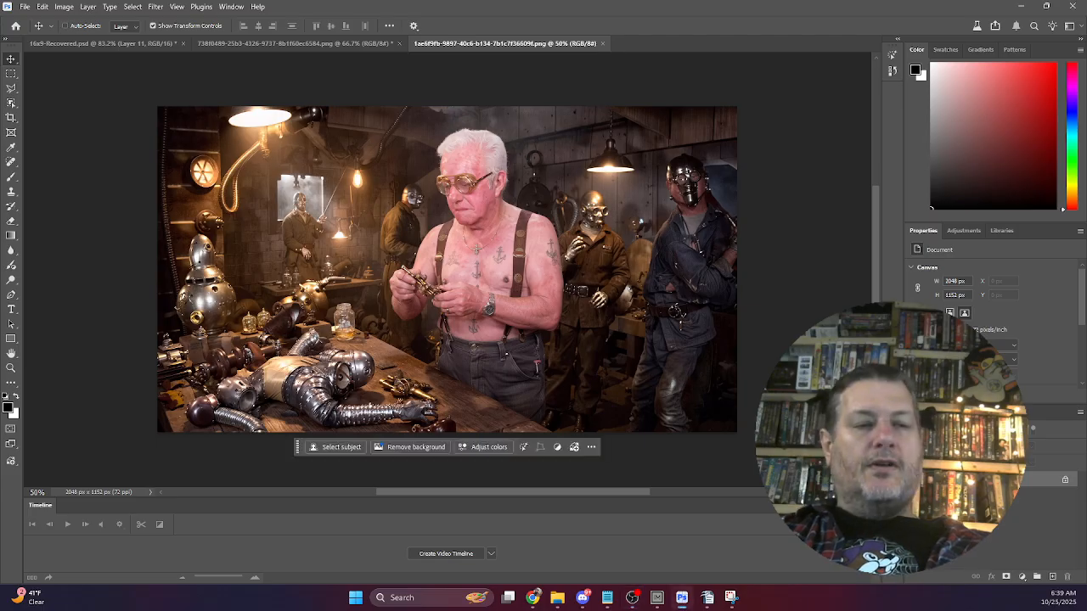
key(ctrl+v)
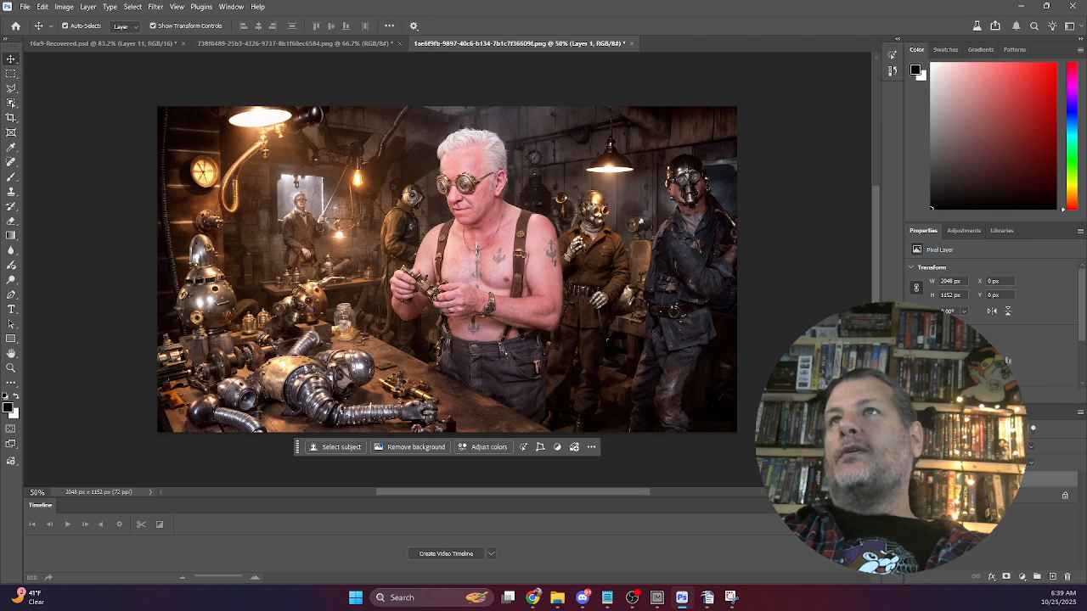
click(913, 479)
click(913, 479)
click(913, 479)
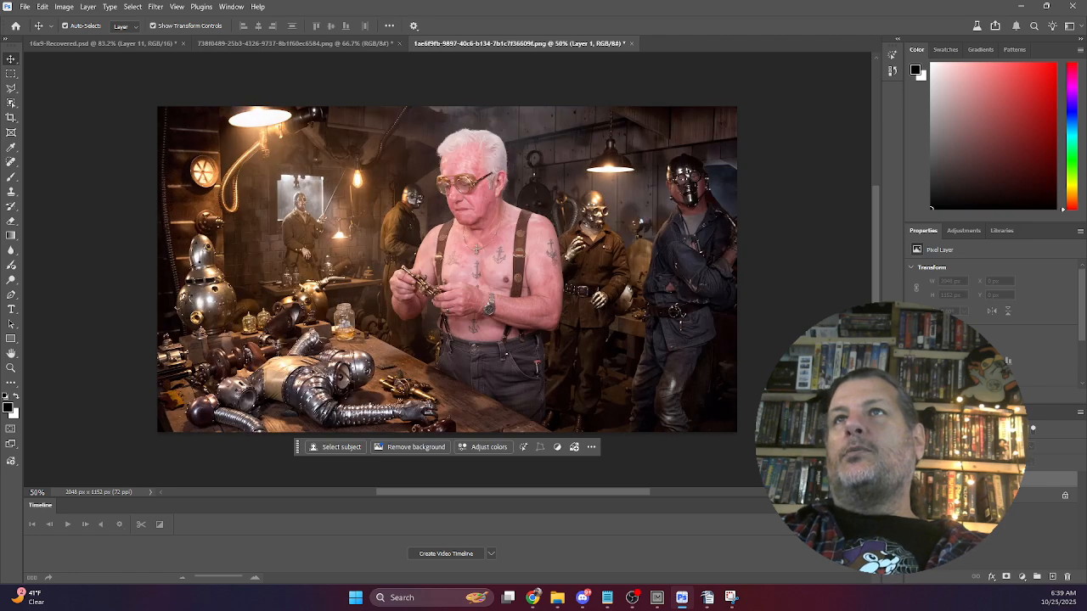
click(912, 478)
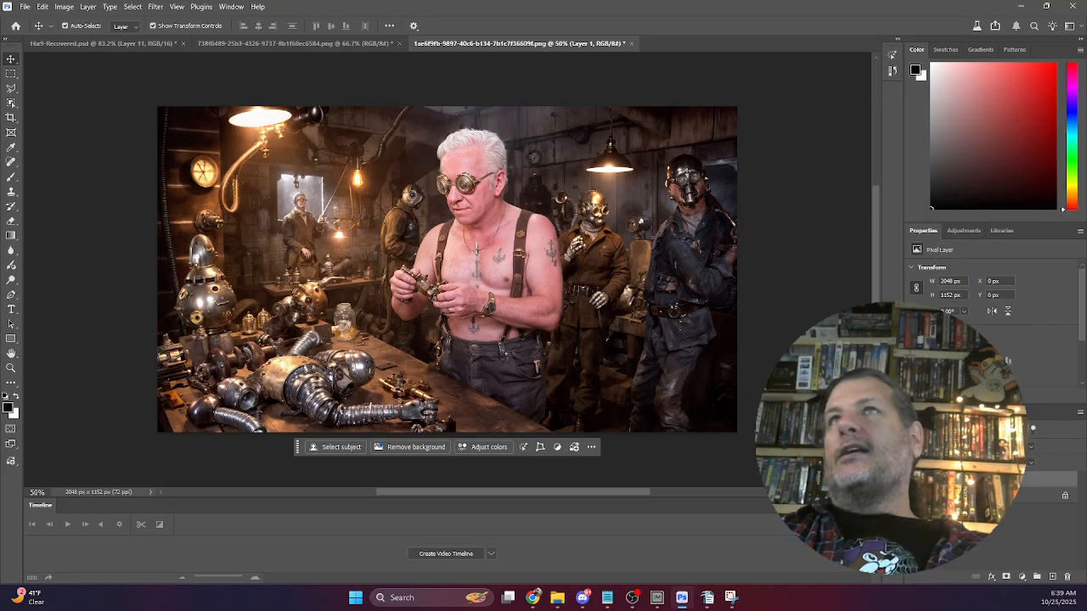
Add a Reveal All layer mask to the pasted enhanced layer.
click(87, 5)
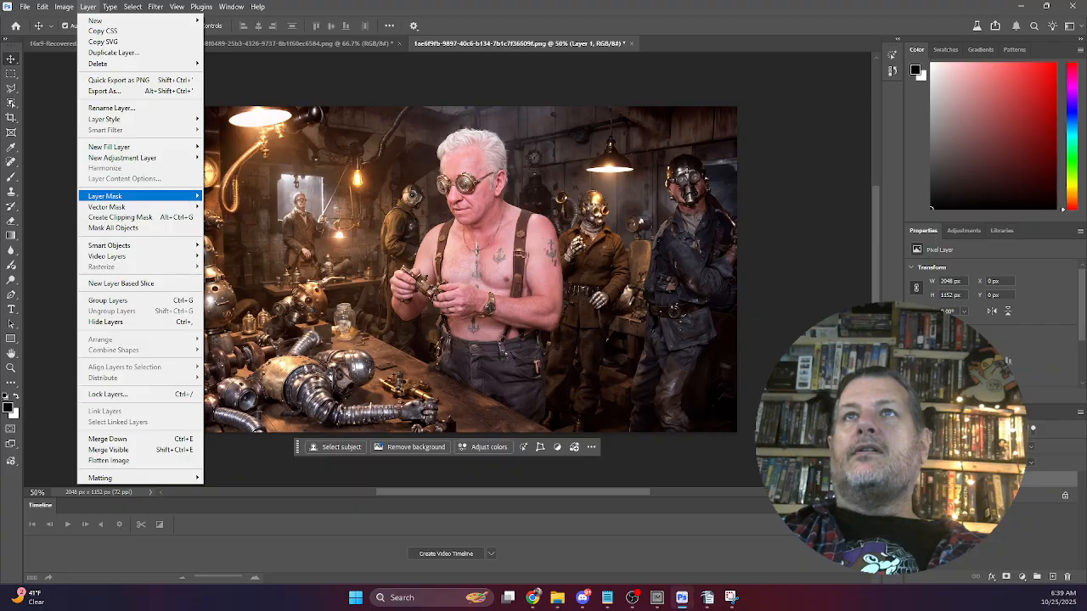
key(Right)
key(Left)
key(Right)
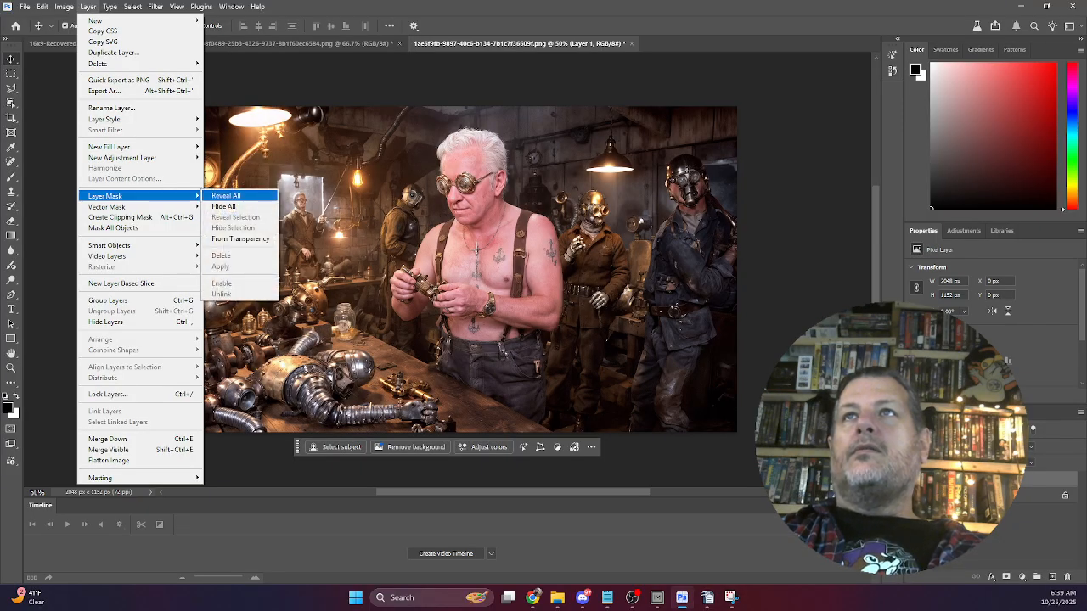
key(Return)
Reduce the brush to 70 px, paint the man's original lower face back through the mask and merge the layer down.
key(b)
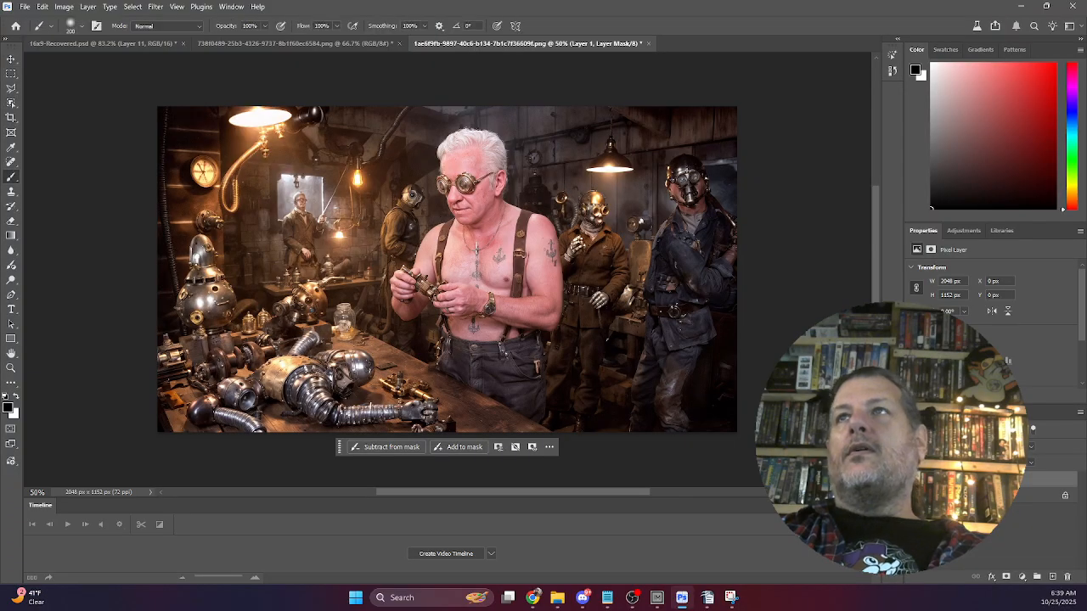
key(bracketleft)
key(bracketleft)
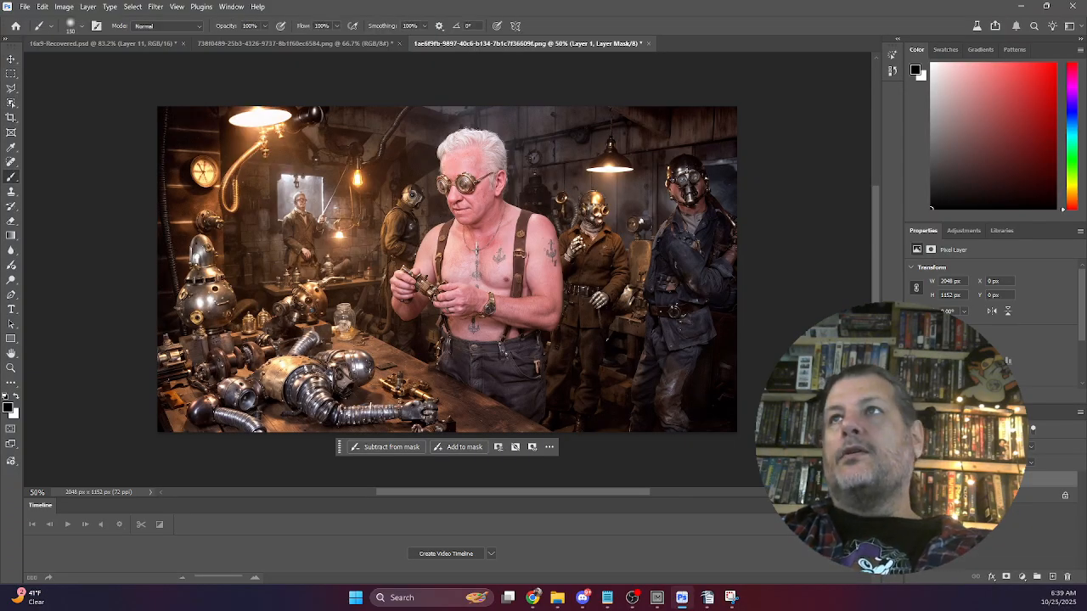
key(bracketleft)
key(bracketleft)
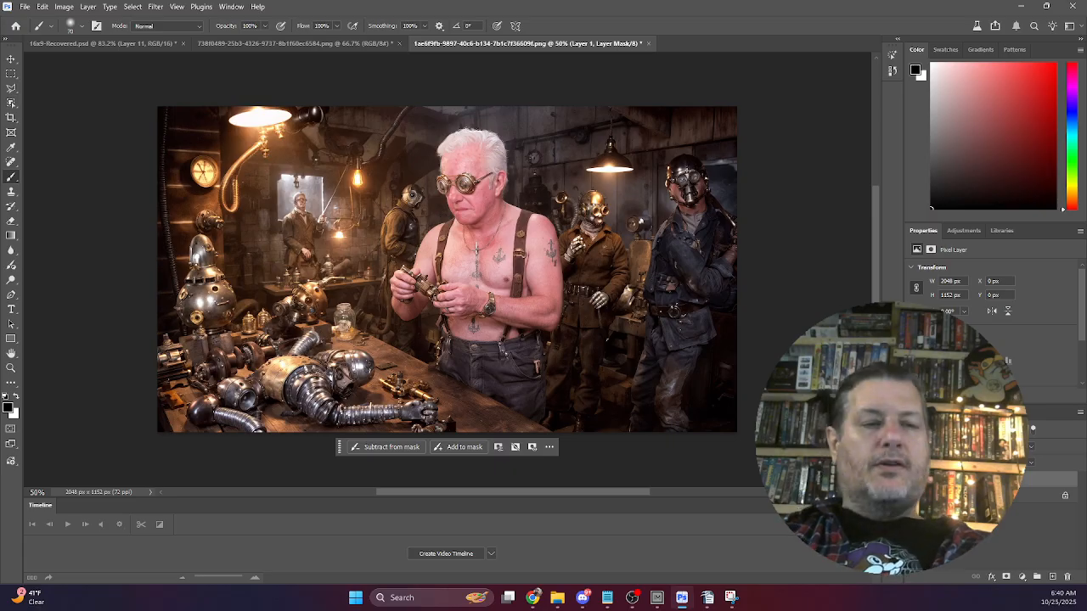
key(ctrl+e)
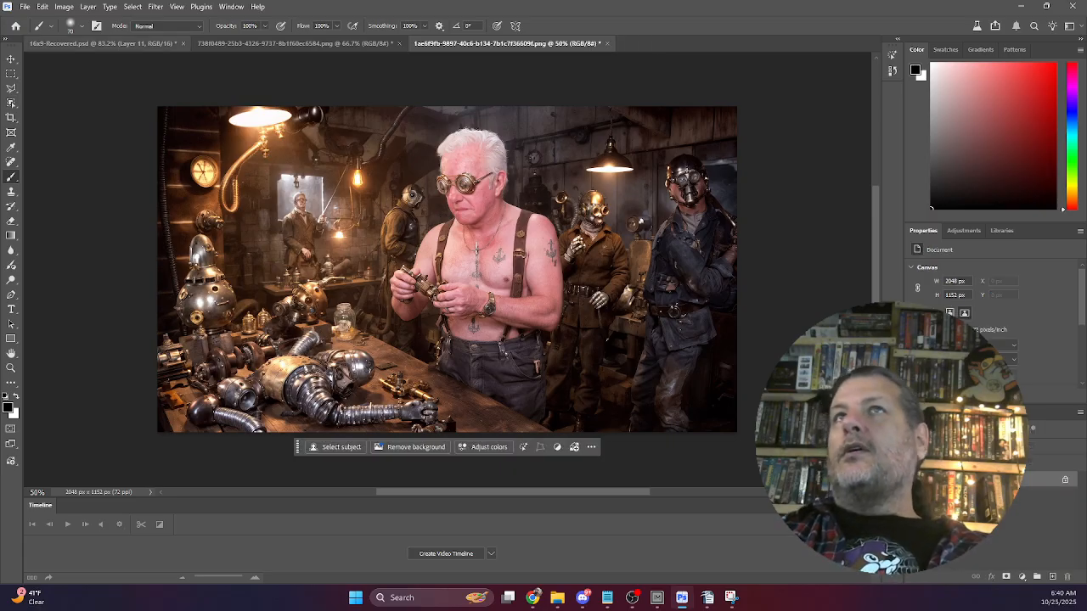
Lasso the dark-clothed masked figure nearest the foreground and replace it using Generative Fill with the prompt "rusted steampunk android".
key(v)
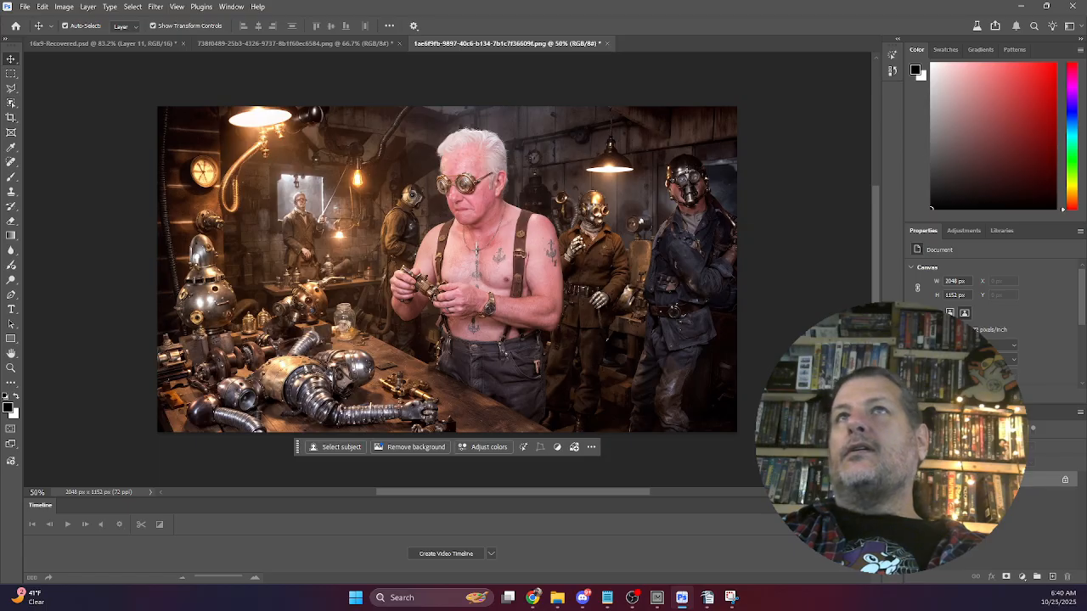
key(l)
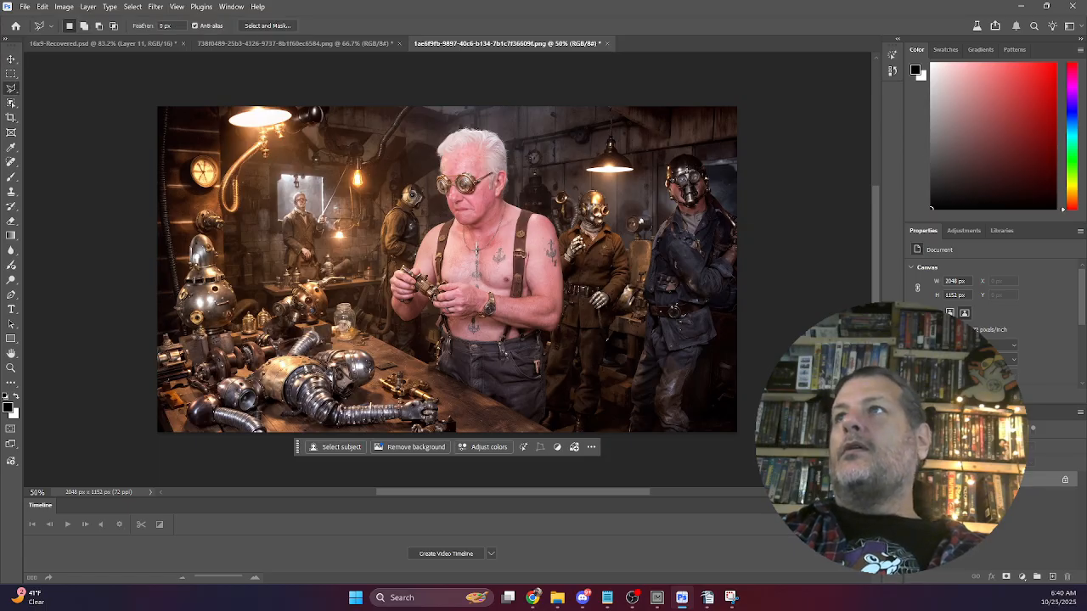
mouse_move(702, 149)
mouse_down()
mouse_move(662, 156)
mouse_move(619, 382)
mouse_move(621, 455)
mouse_move(688, 462)
mouse_move(711, 452)
mouse_move(716, 350)
mouse_move(755, 255)
mouse_move(711, 146)
mouse_move(674, 155)
mouse_up()
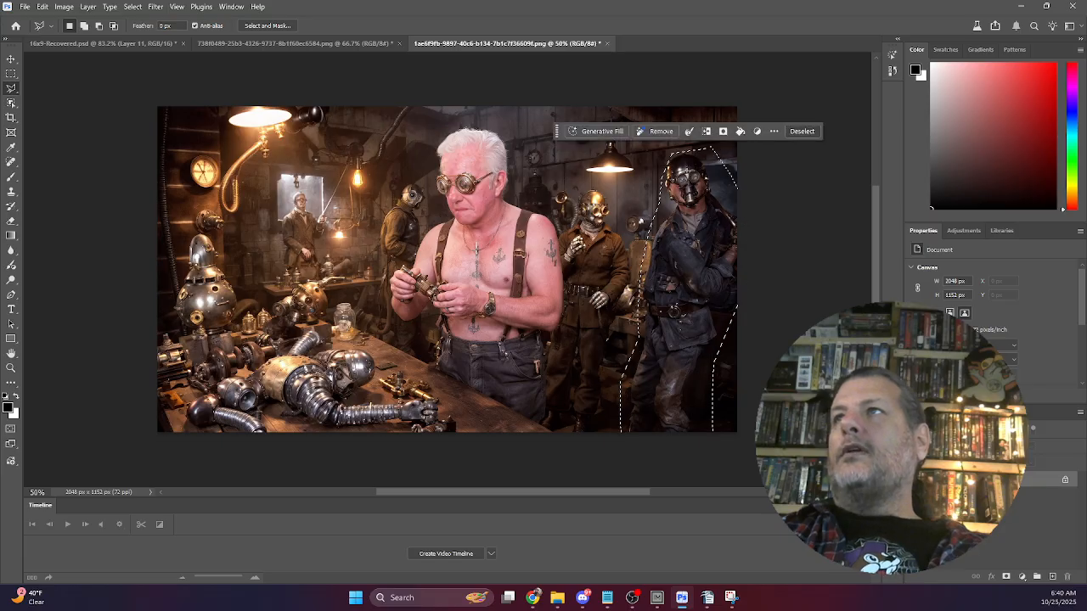
click(597, 130)
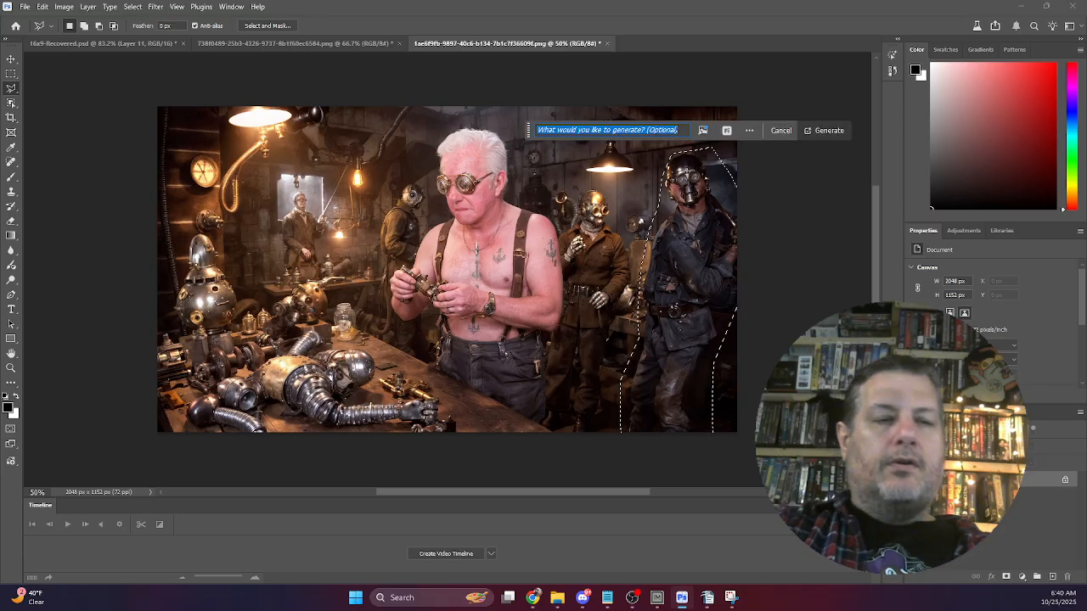
text(rusted steampunk )
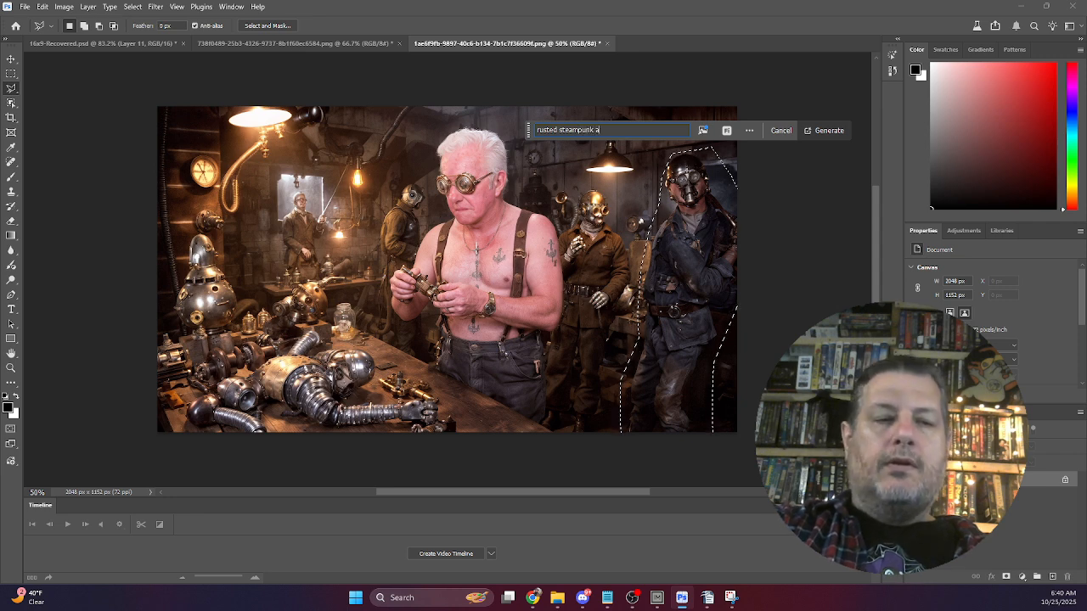
text(android)
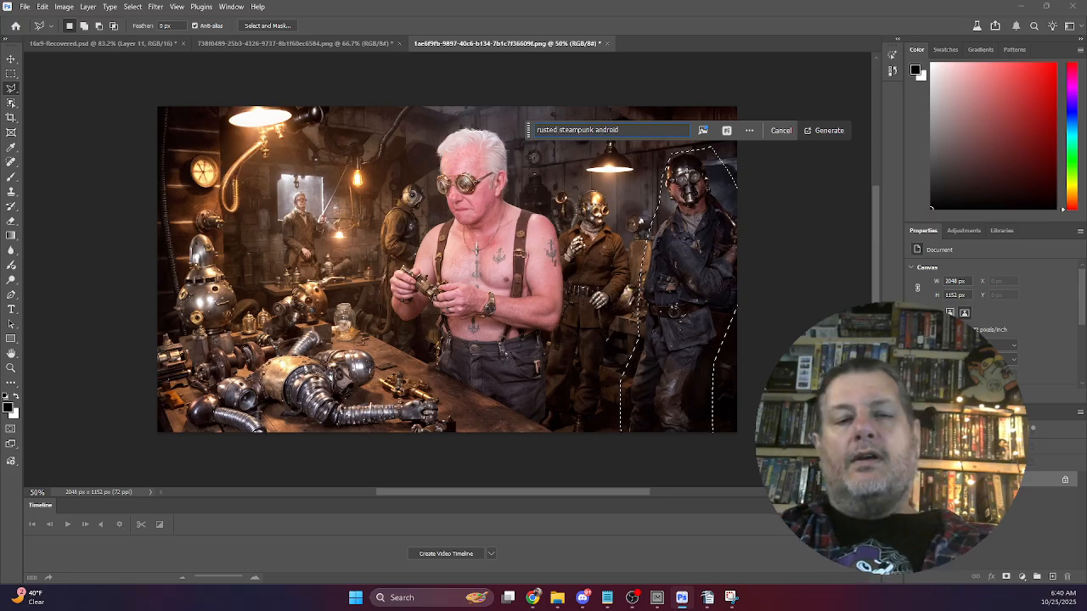
key(Return)
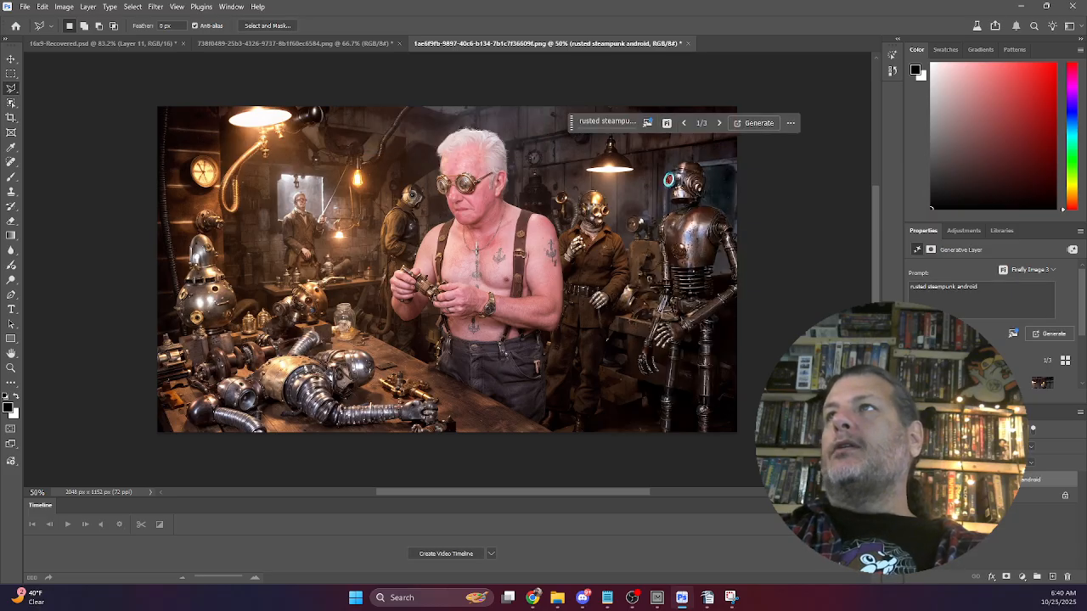
Compare the generated android variations, keep variation 1 and merge it into the image.
click(719, 123)
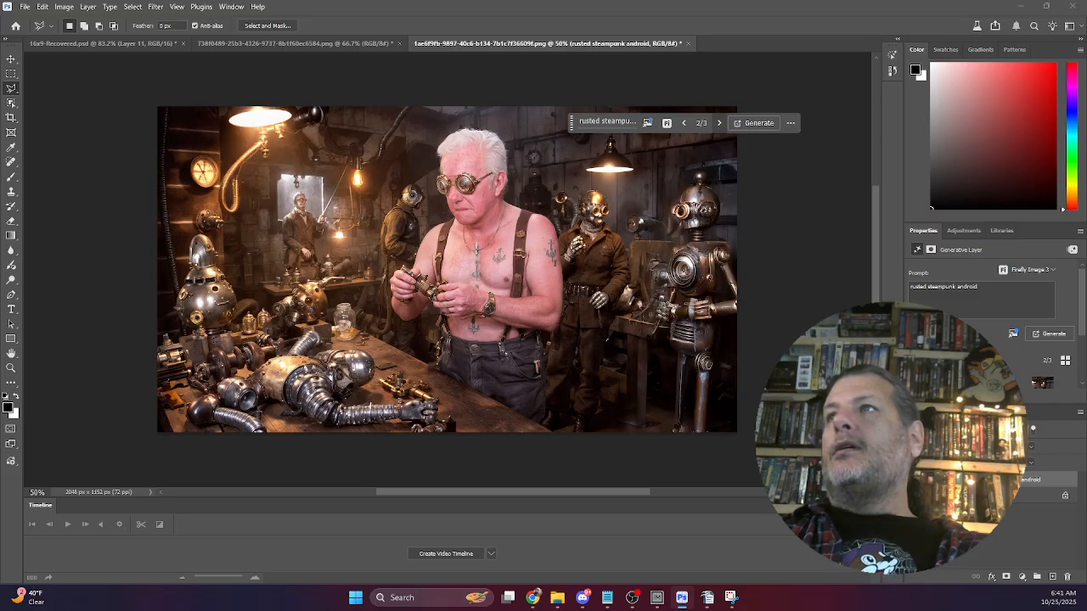
click(719, 123)
click(719, 123)
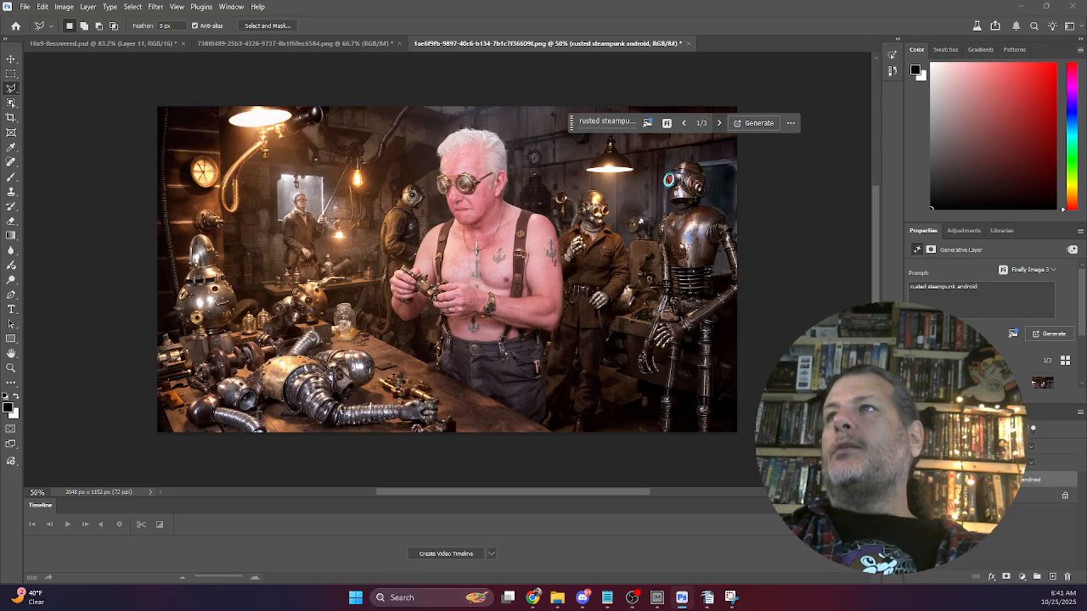
click(719, 123)
click(719, 123)
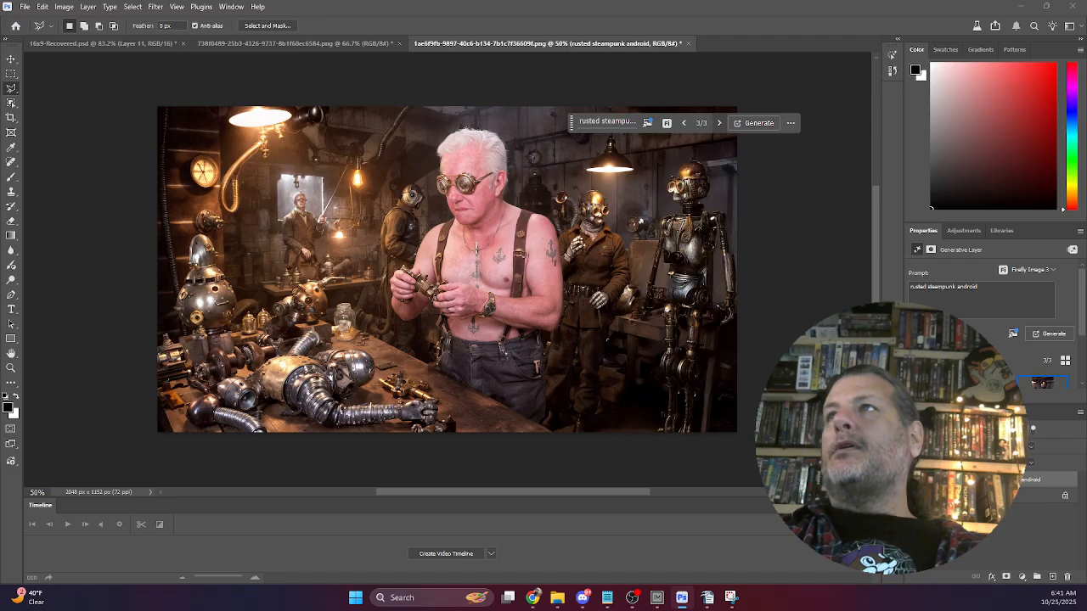
click(719, 123)
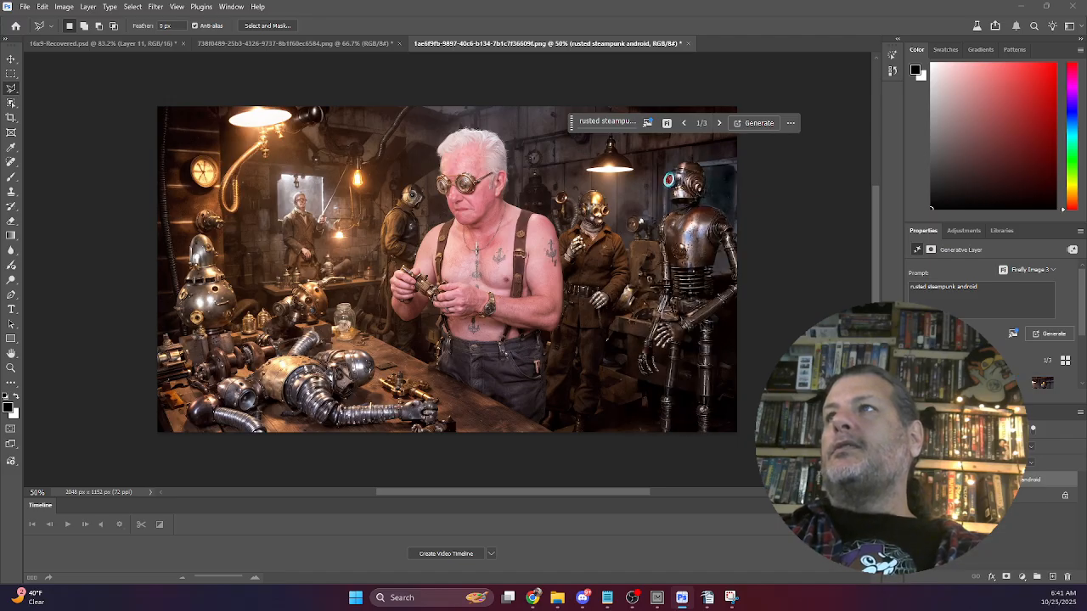
key(ctrl+e)
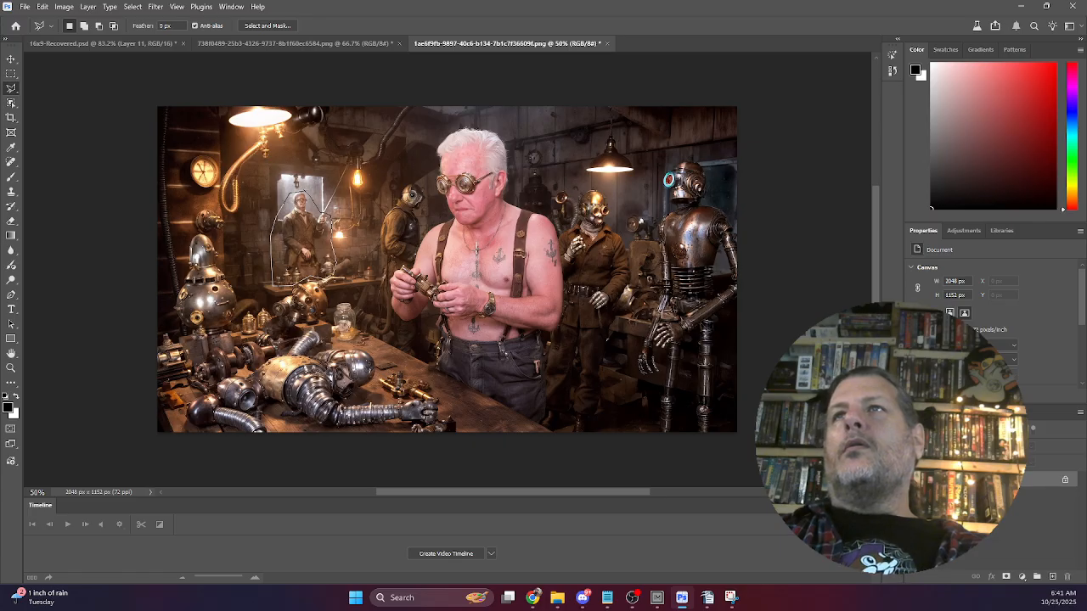
Lasso the figure by the back window and try to replace it using Generative Fill with "upper torso of a steampunk android".
click(272, 284)
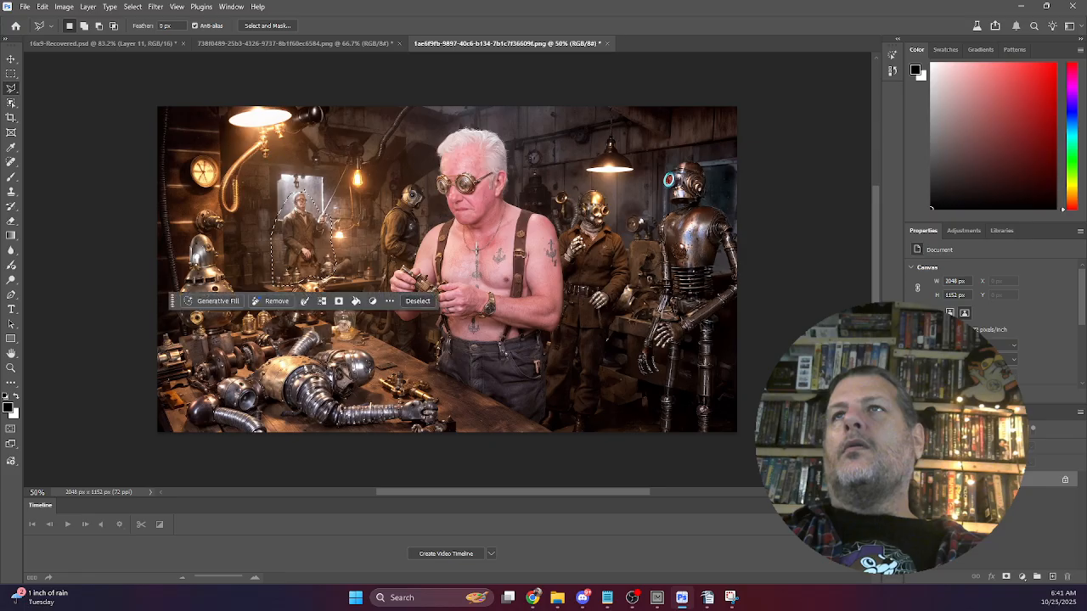
click(212, 301)
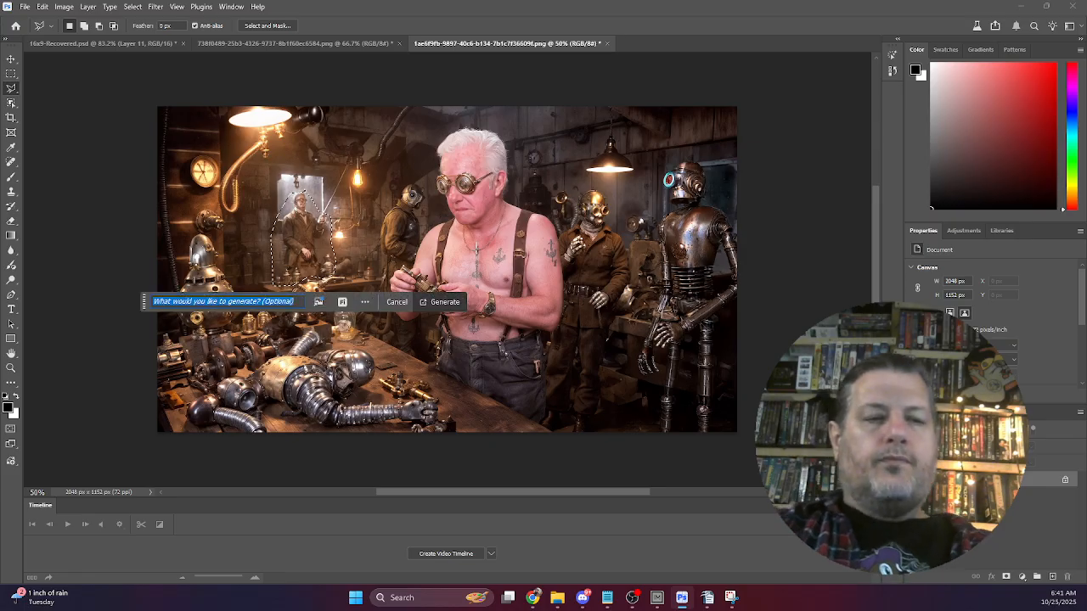
text(upper tors)
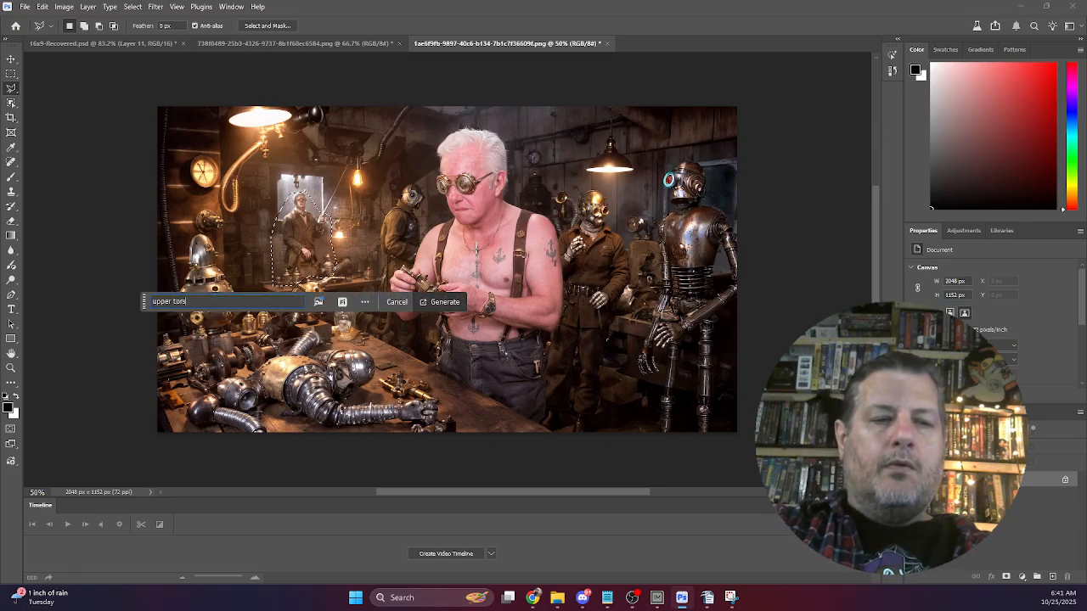
text(o of a steam)
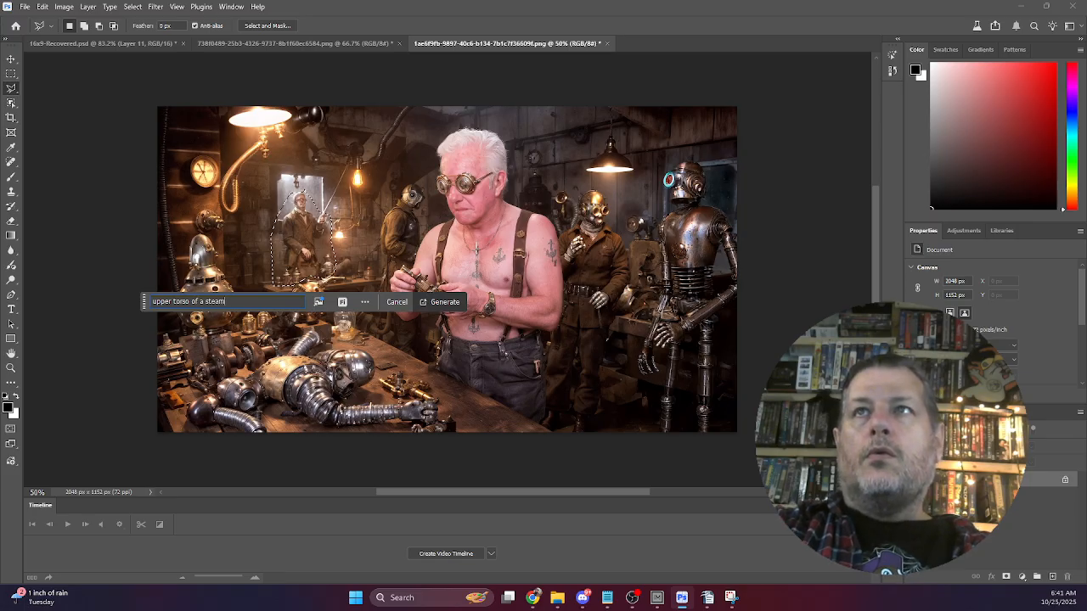
text(punk )
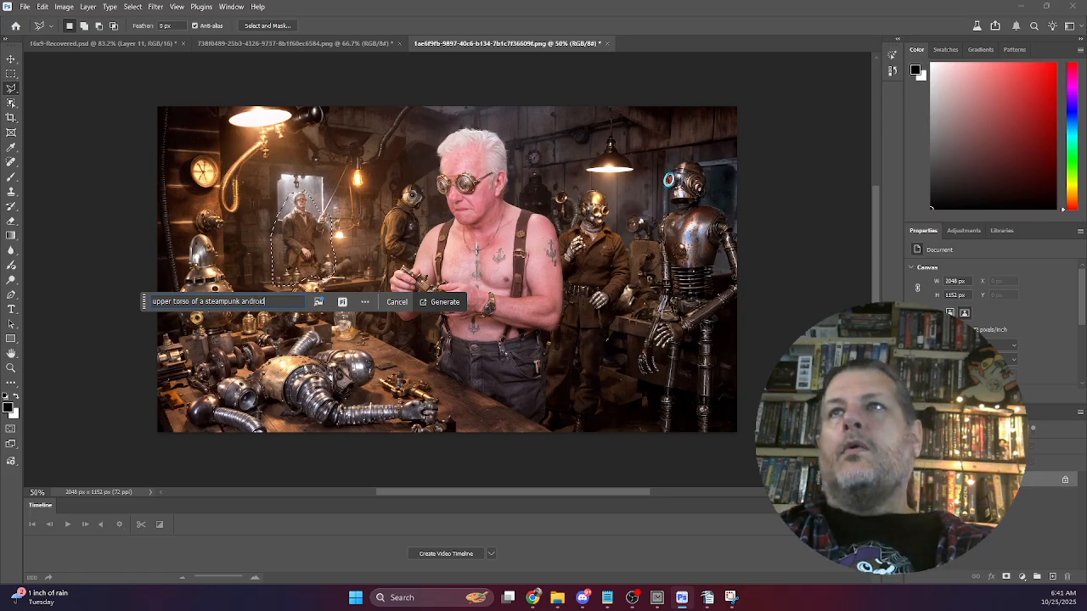
text(android)
key(Return)
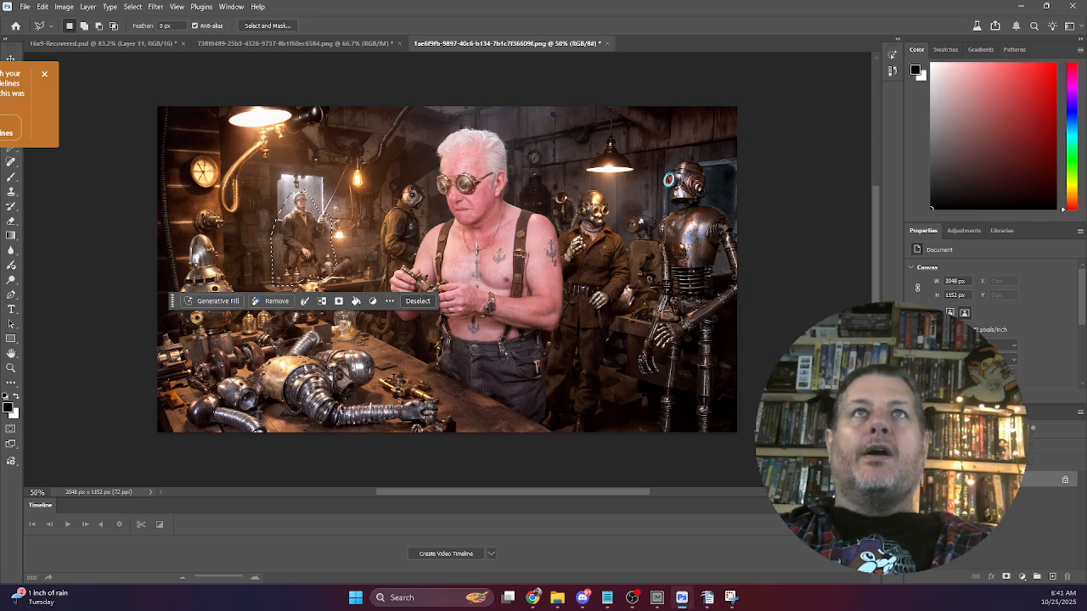
Lasso a four-sided area on the back wall enclosing the window, the figure in front of it and the rear work table.
key(alt+Tab)
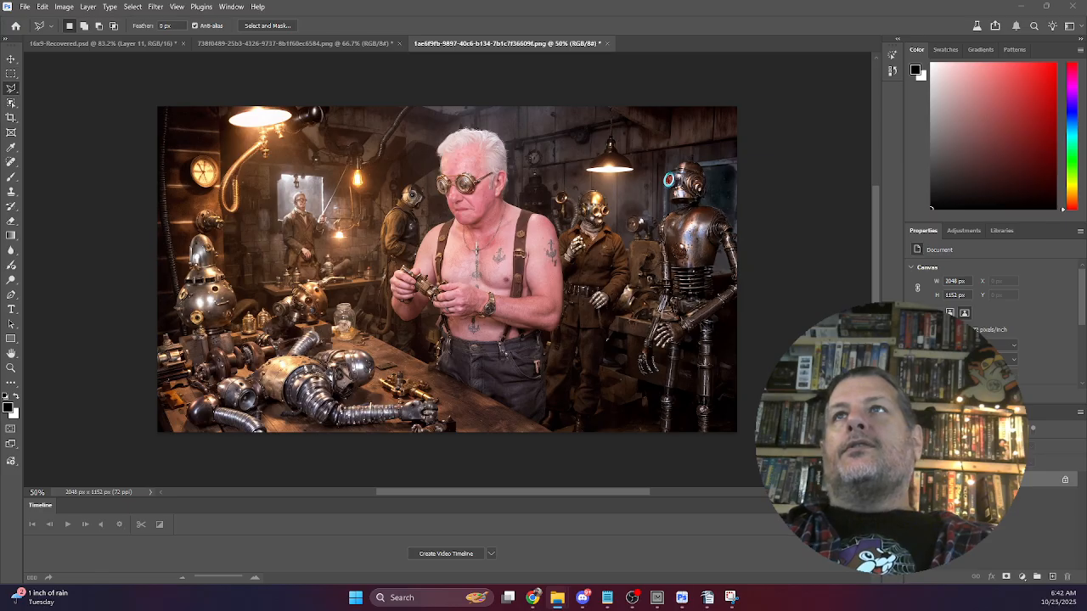
click(334, 255)
click(277, 254)
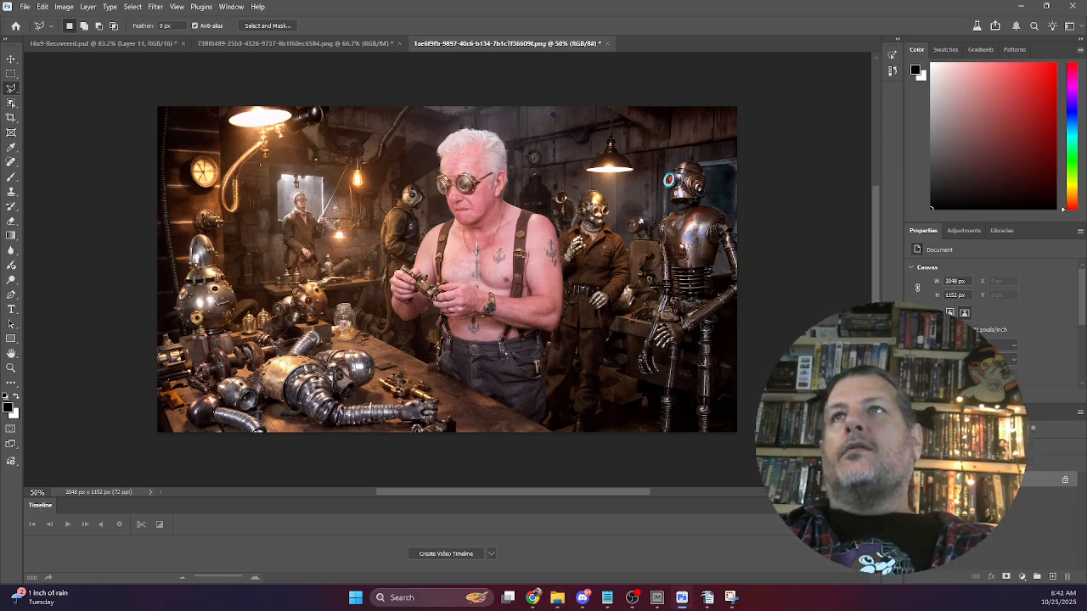
click(259, 164)
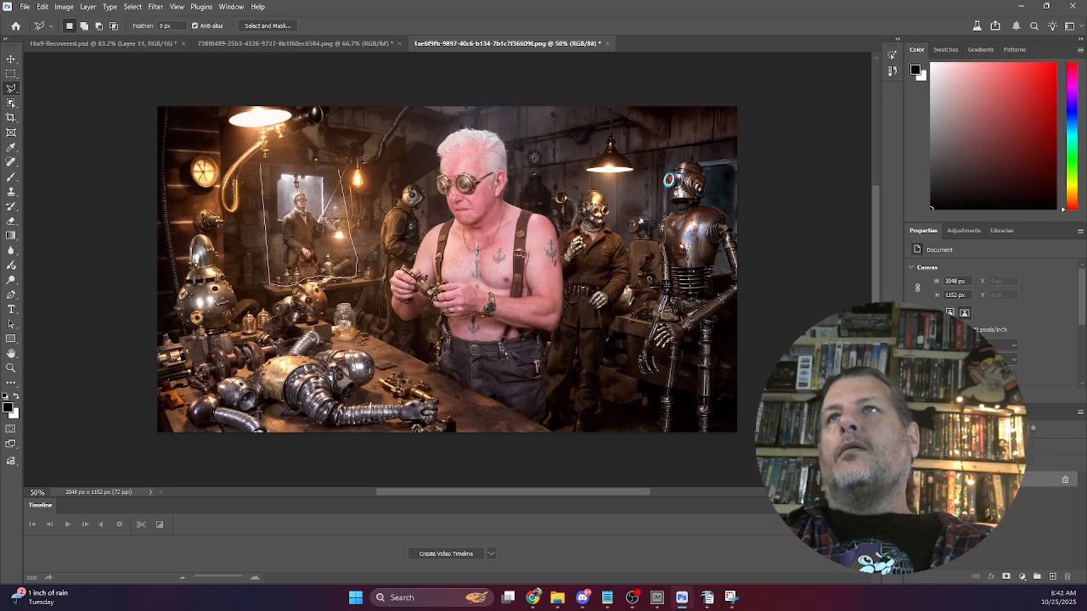
click(260, 165)
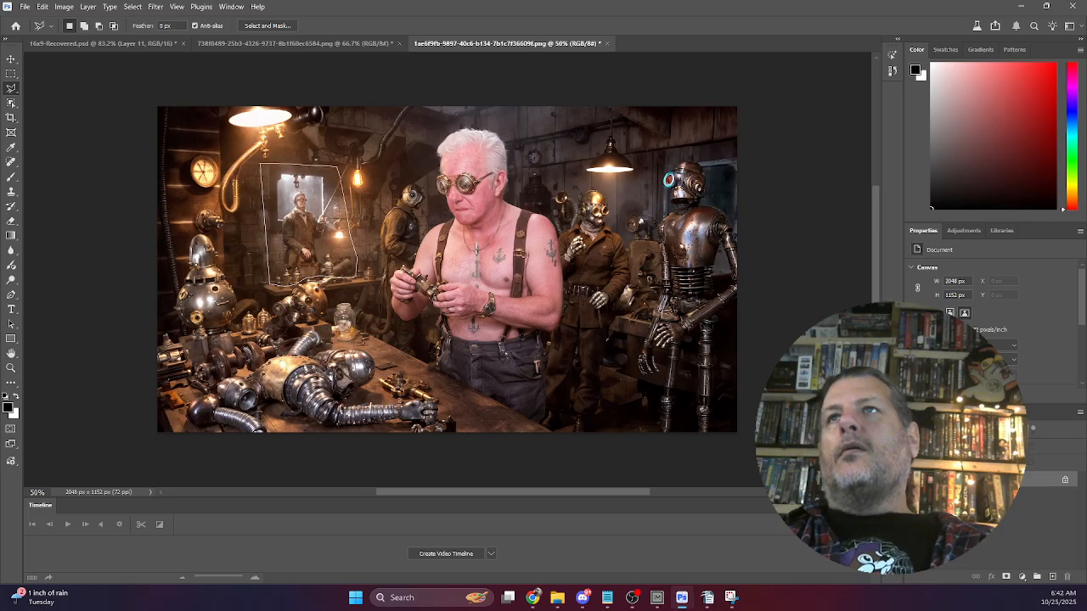
click(338, 167)
Replace the selected back window area using Generative Fill with the prompt "back wall and clutered work table top".
click(215, 302)
text(b)
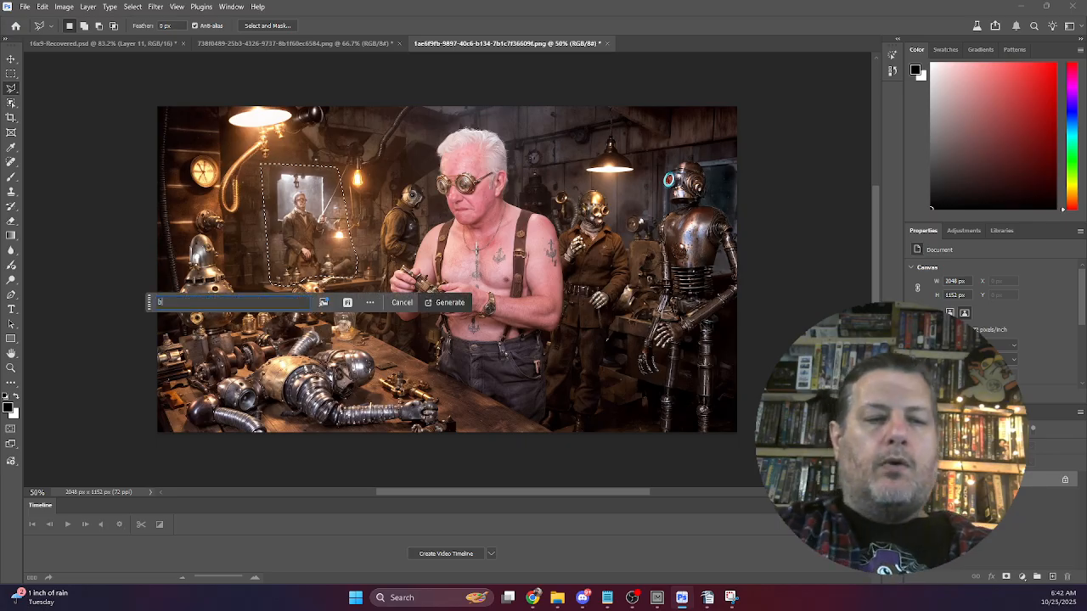
text(ackw)
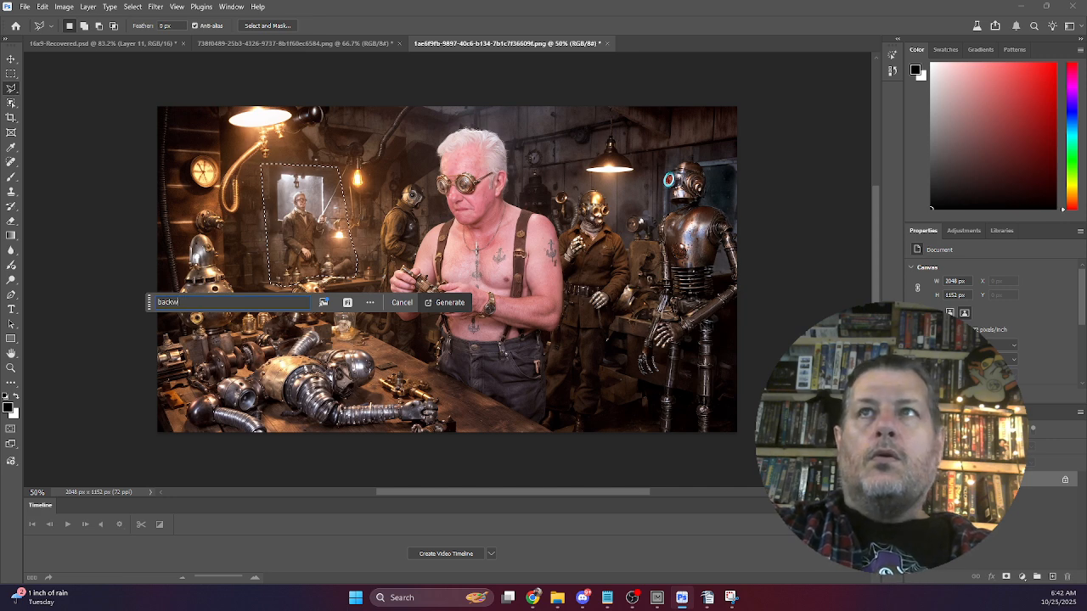
key(BackSpace)
key(BackSpace)
text(k wa)
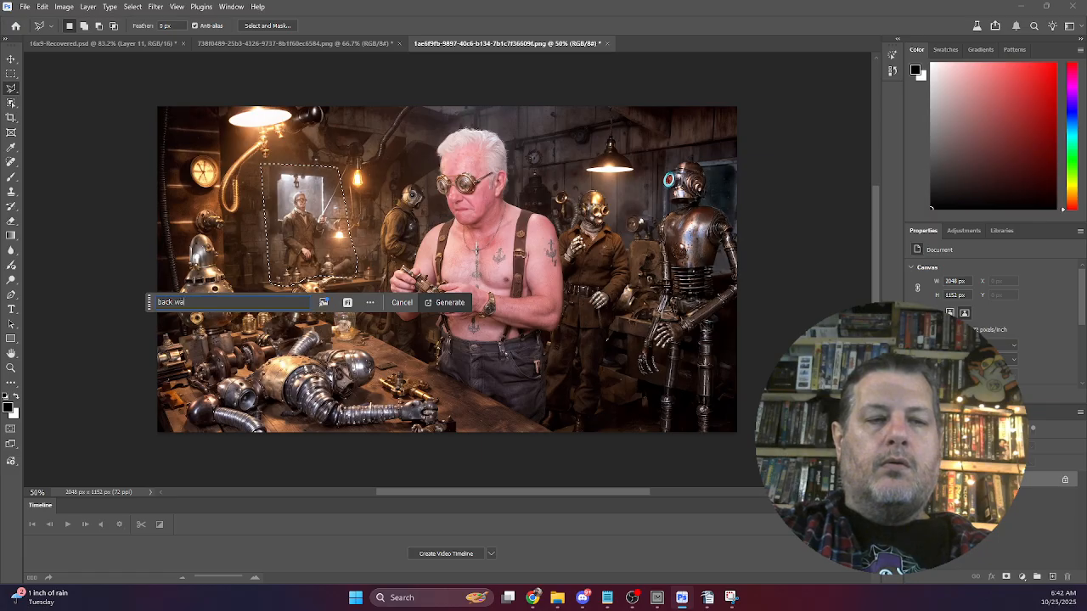
text(ll and)
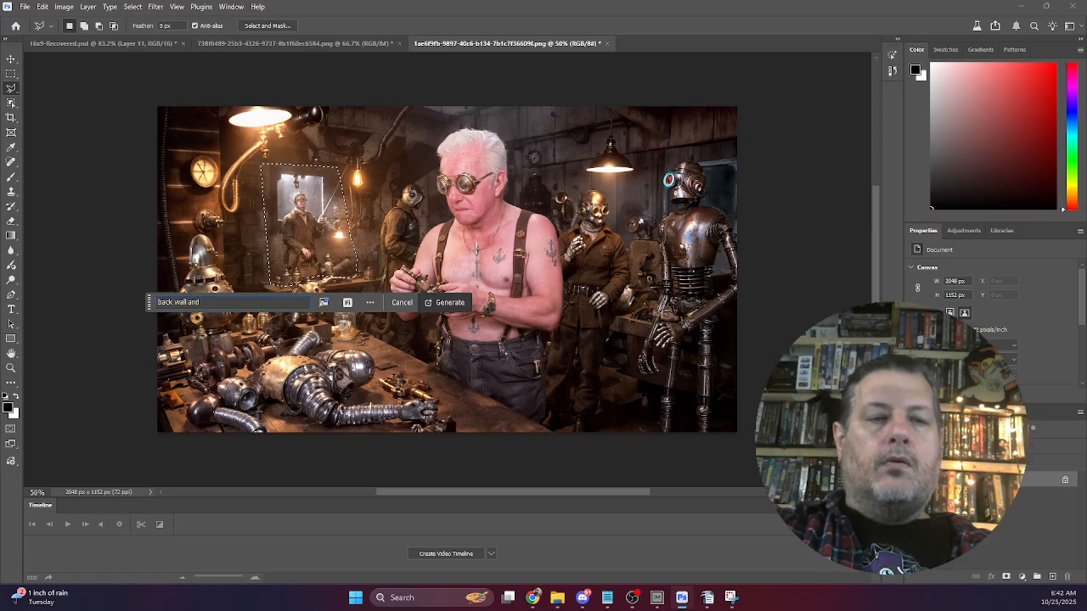
text( clutered work t)
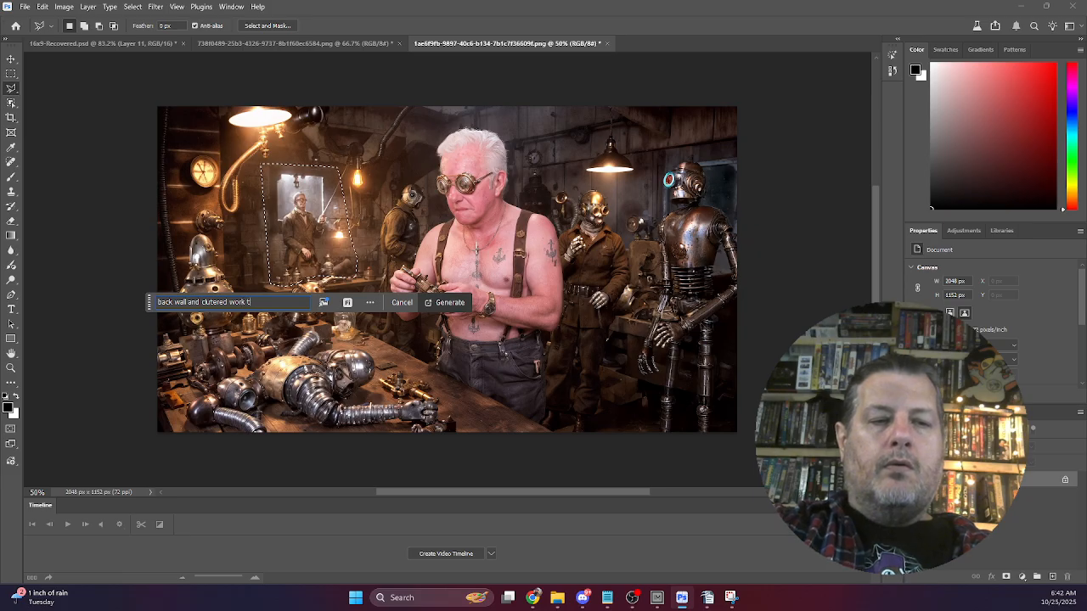
text(able top)
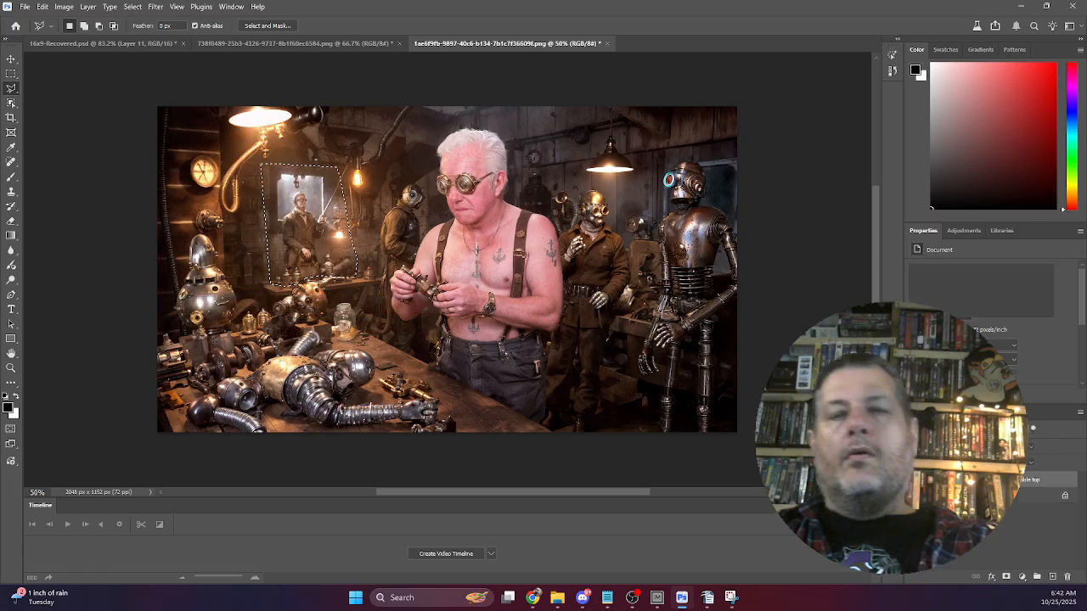
key(Return)
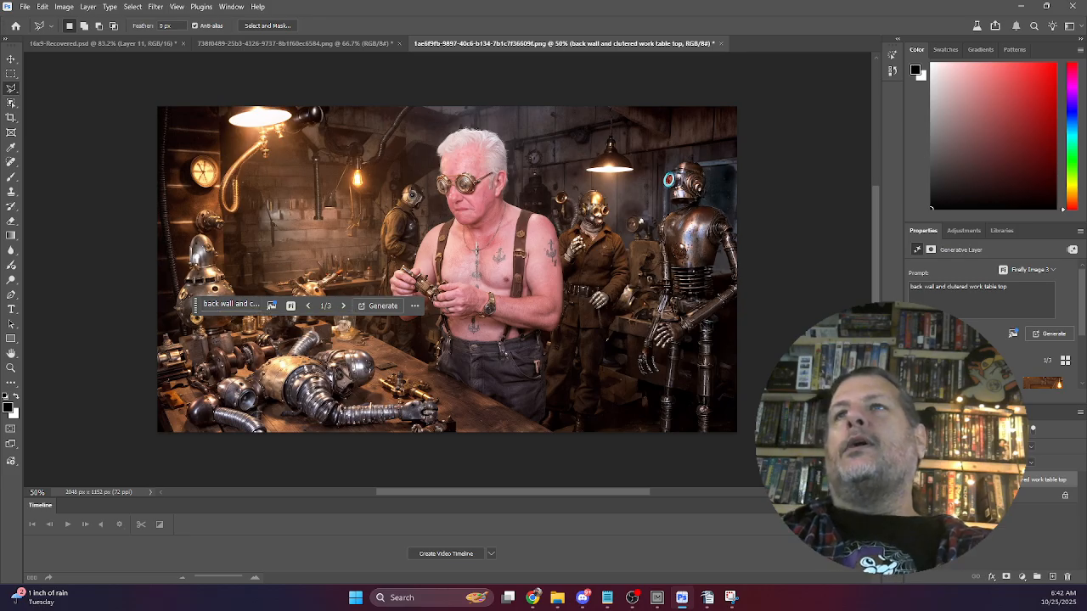
Compare the generated back wall variations, keep variation 1 and merge it into the image.
click(343, 306)
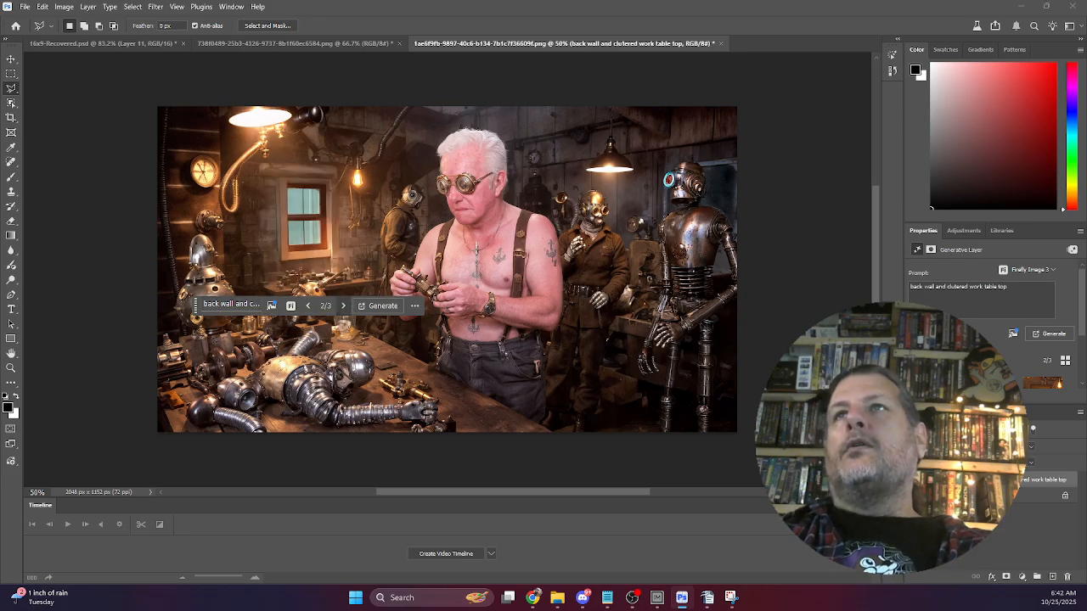
click(343, 306)
click(343, 306)
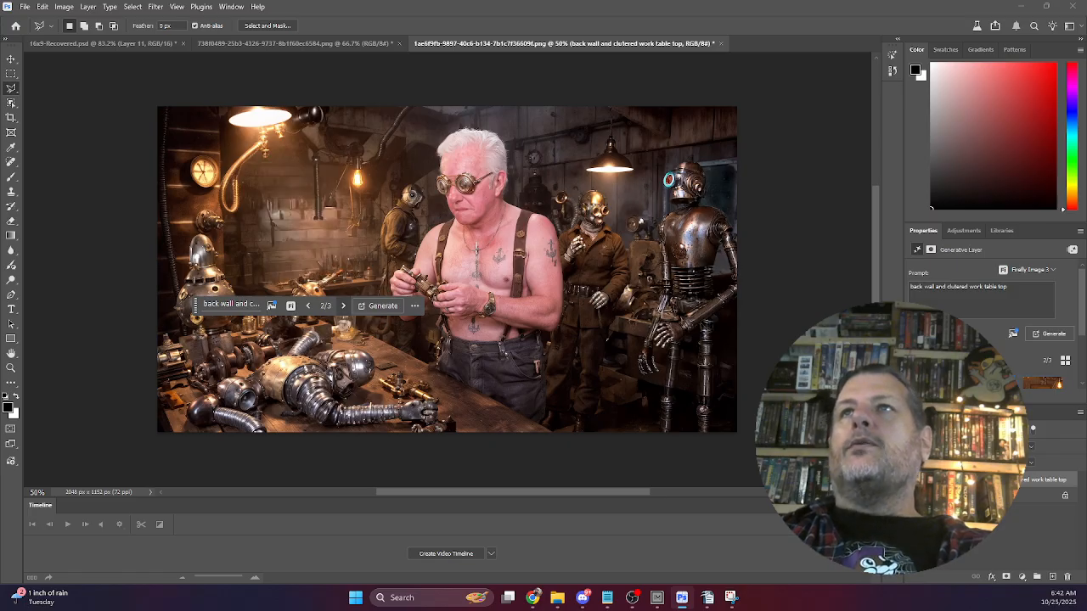
click(343, 305)
click(343, 306)
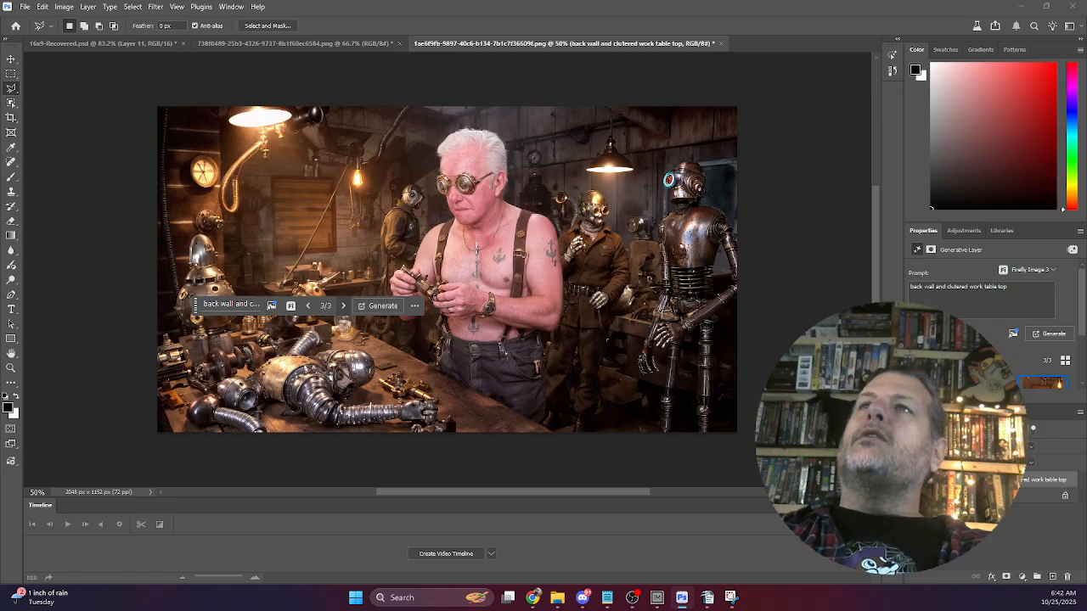
click(343, 306)
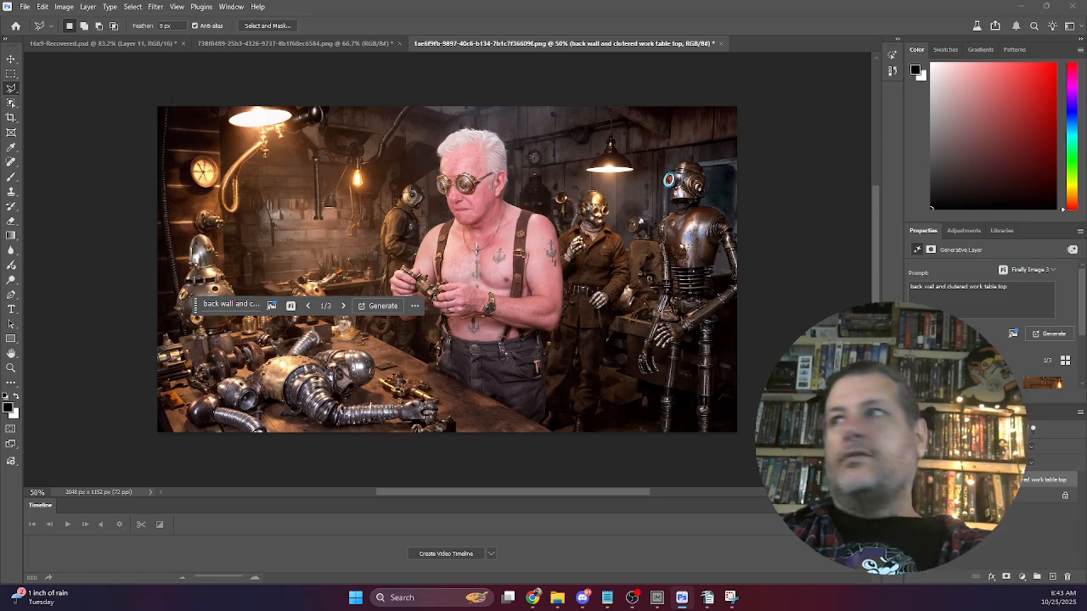
key(ctrl+e)
key(v)
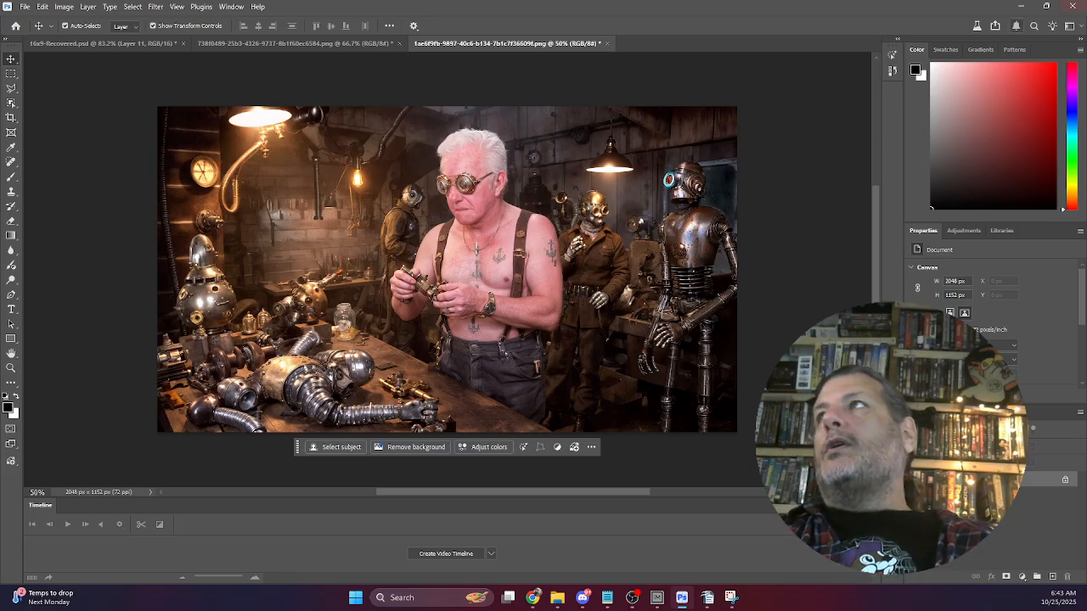
Switch to the browser and open the Midjourney website.
click(1020, 6)
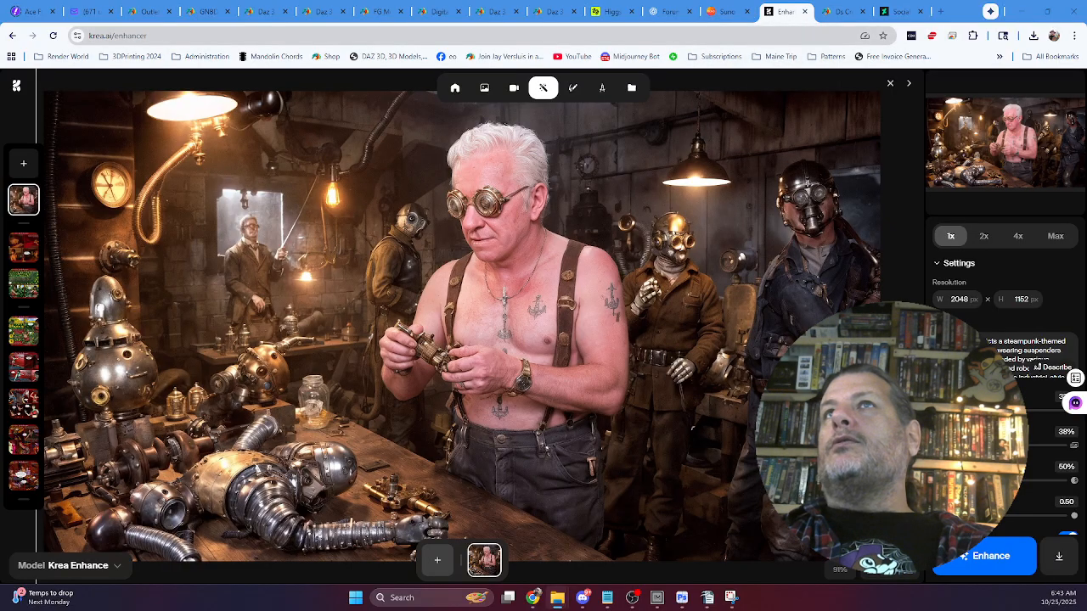
click(340, 35)
text(mid)
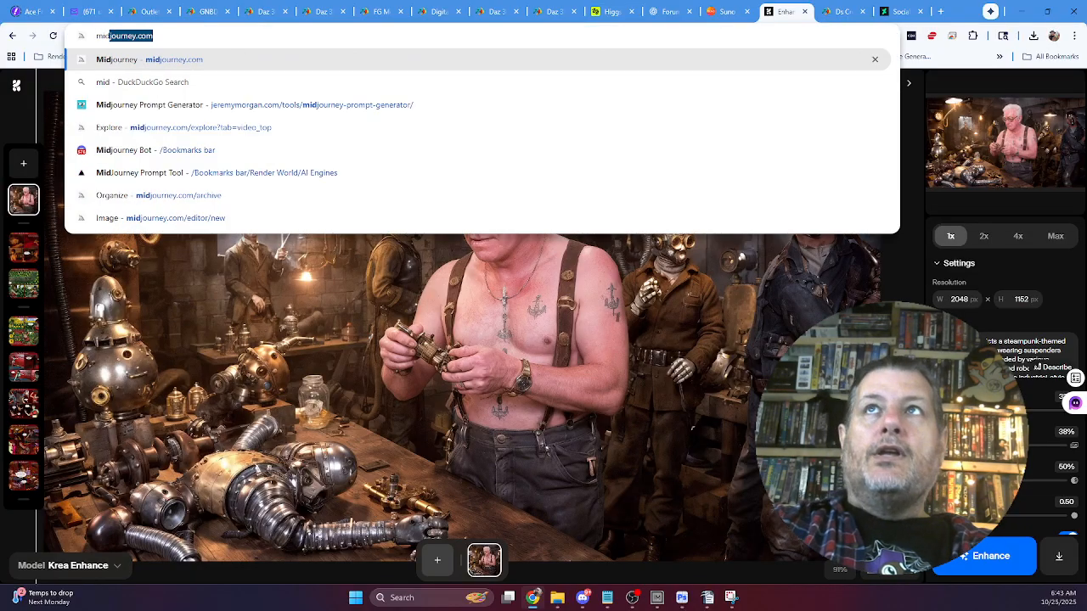
key(Return)
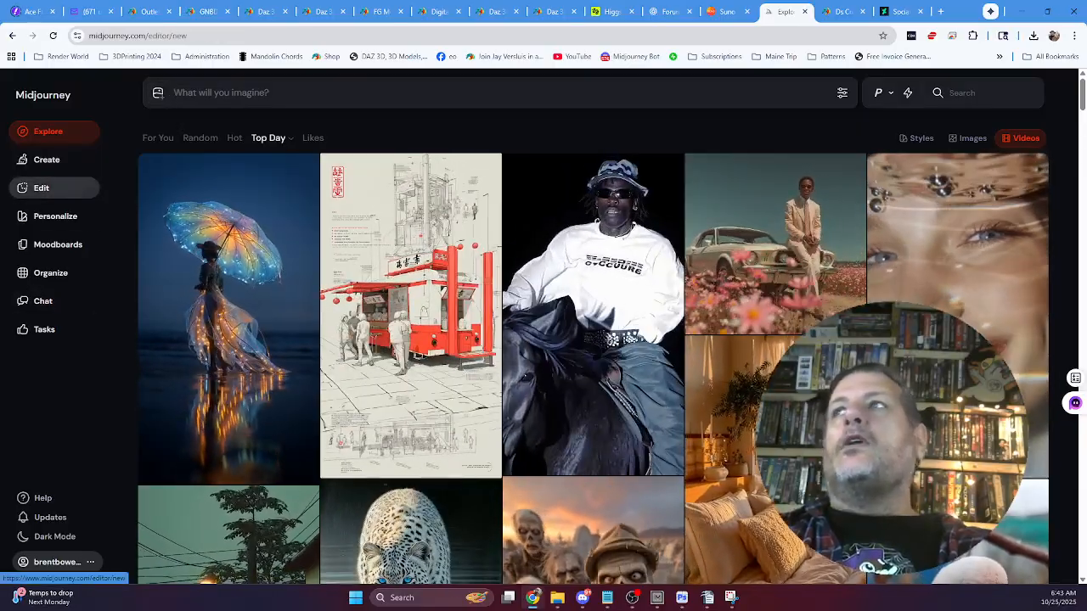
Upload 1ae6f9fb-9897-40c6-b134-7b1c7f36609f from Downloads into Midjourney's image editor.
click(41, 188)
click(578, 407)
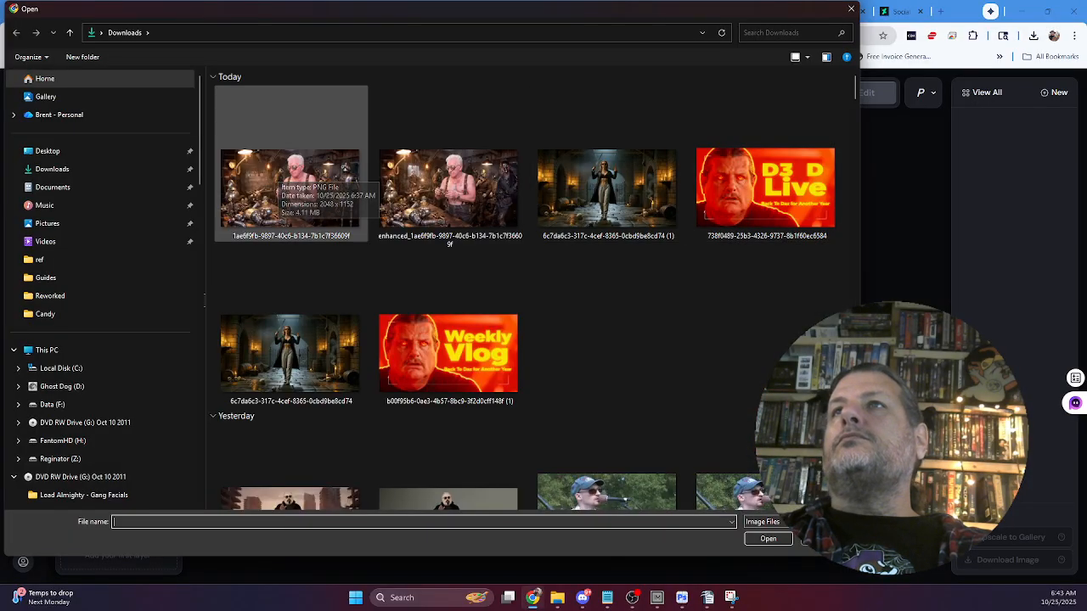
click(290, 189)
click(768, 539)
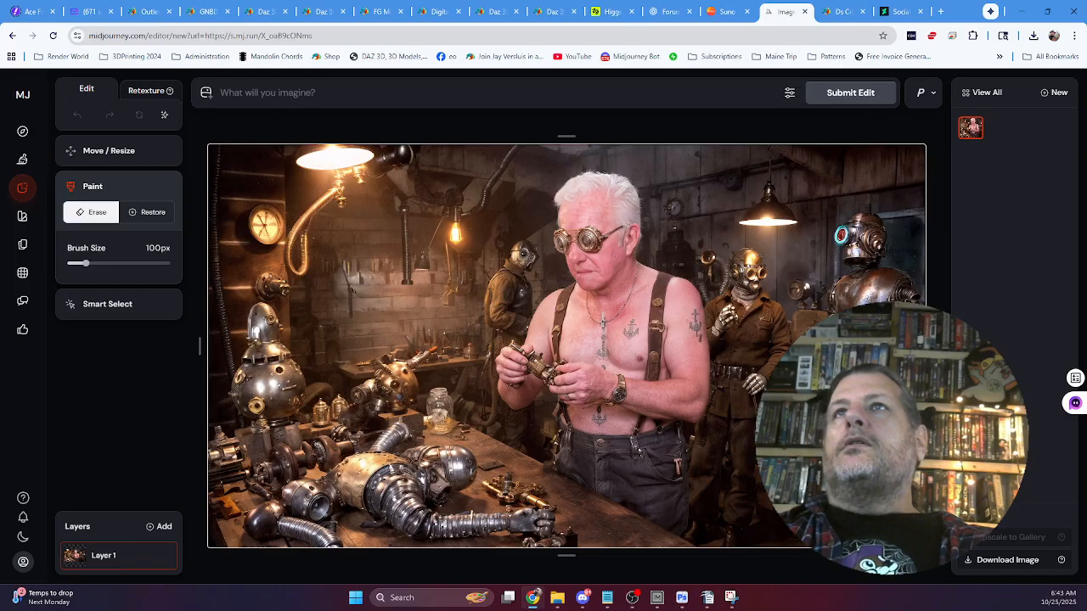
click(164, 114)
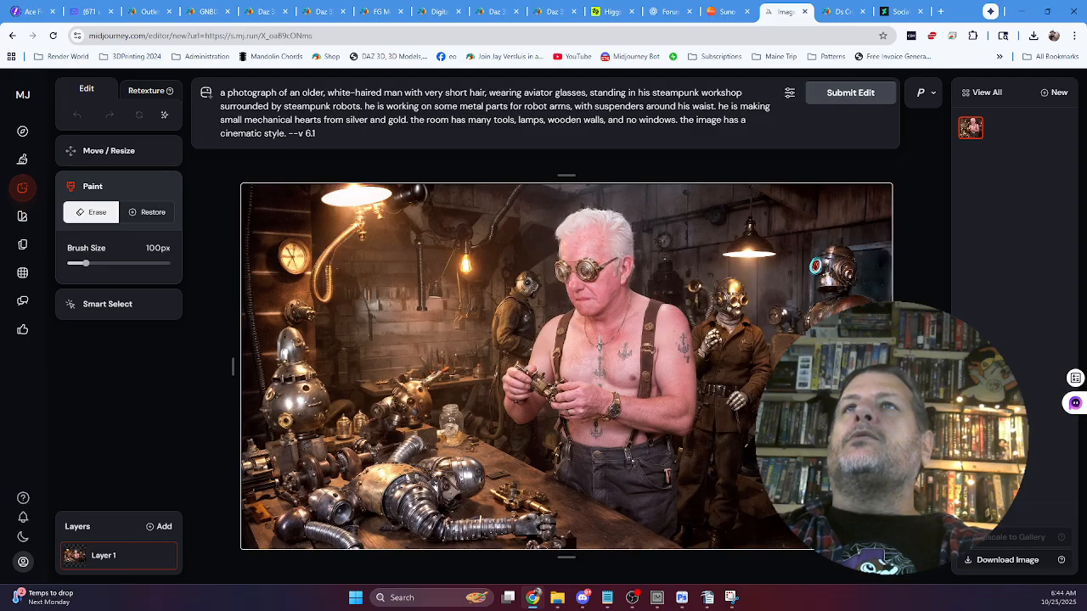
click(108, 151)
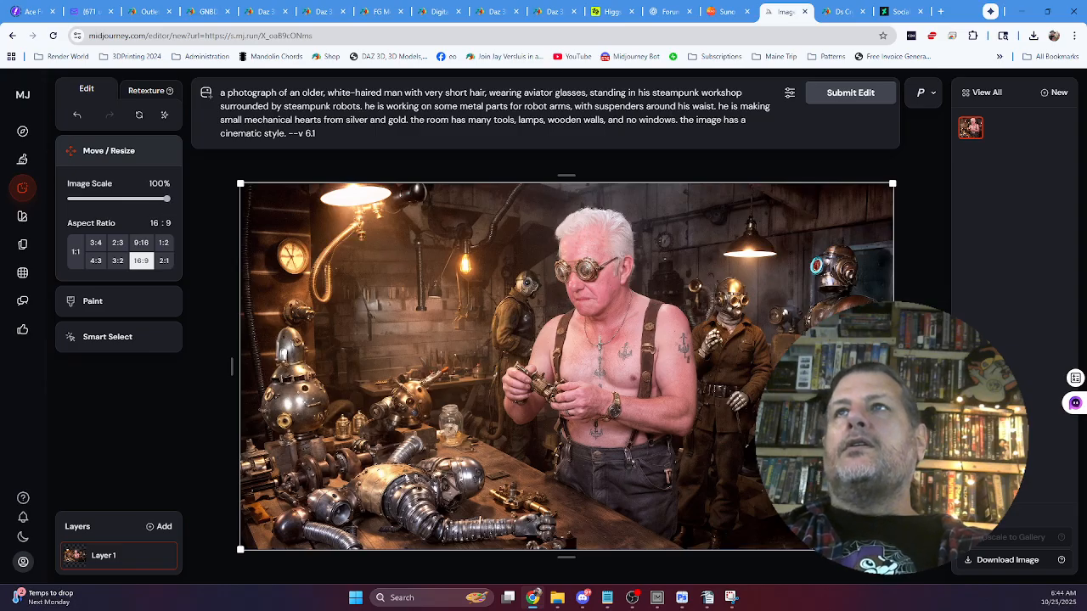
click(38, 159)
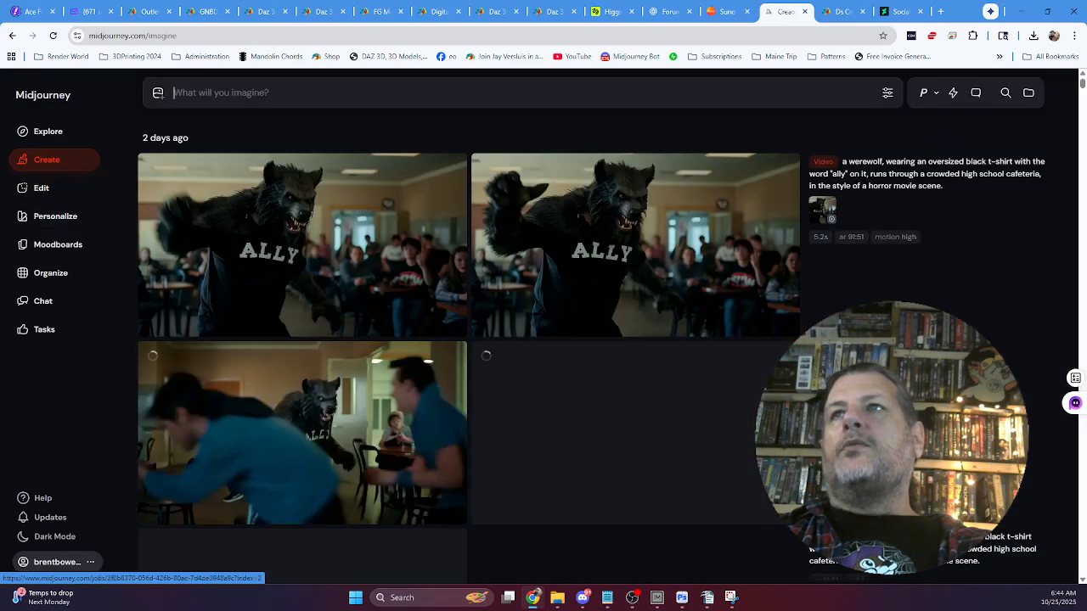
click(41, 188)
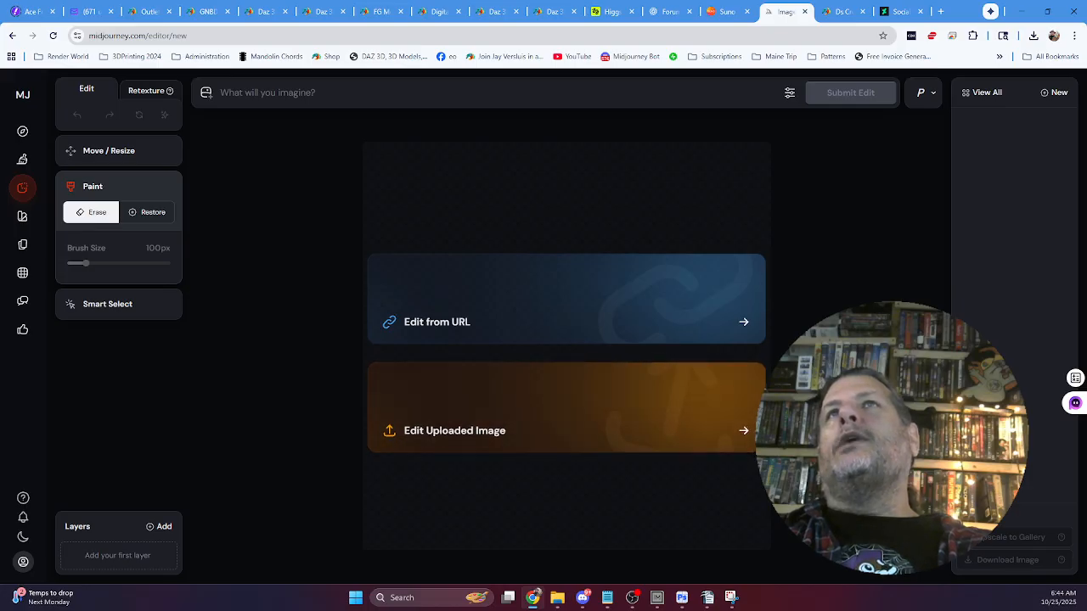
click(13, 36)
click(13, 36)
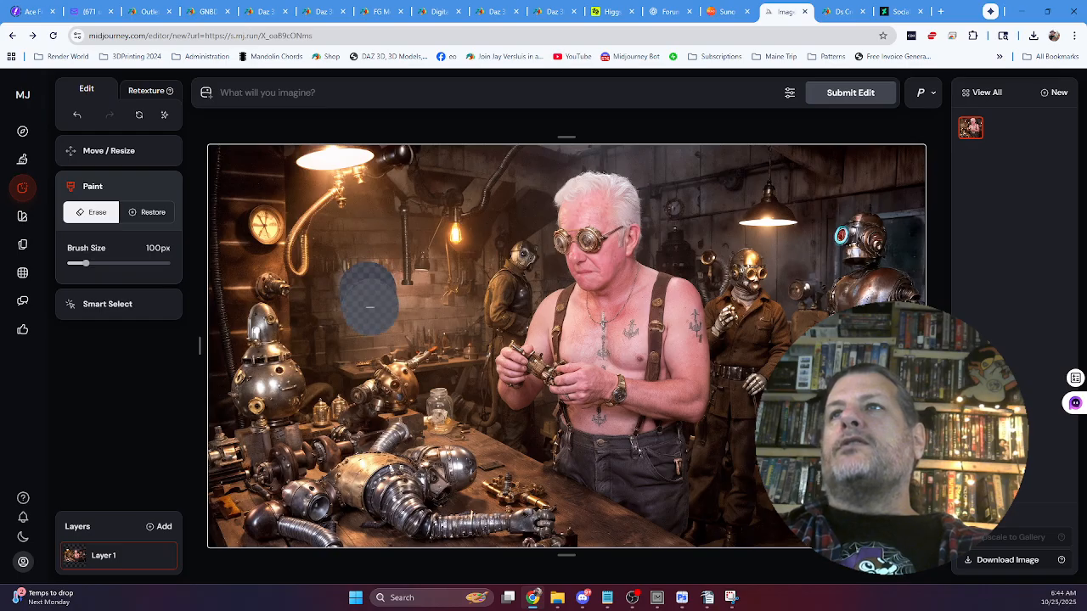
Erase a patch of the back wall above the rear work table, have a prompt suggested for the layer and submit the edit.
mouse_move(369, 307)
mouse_down()
mouse_move(376, 318)
mouse_move(359, 328)
mouse_move(373, 329)
mouse_move(365, 245)
mouse_move(340, 277)
mouse_move(346, 252)
mouse_move(359, 265)
mouse_up()
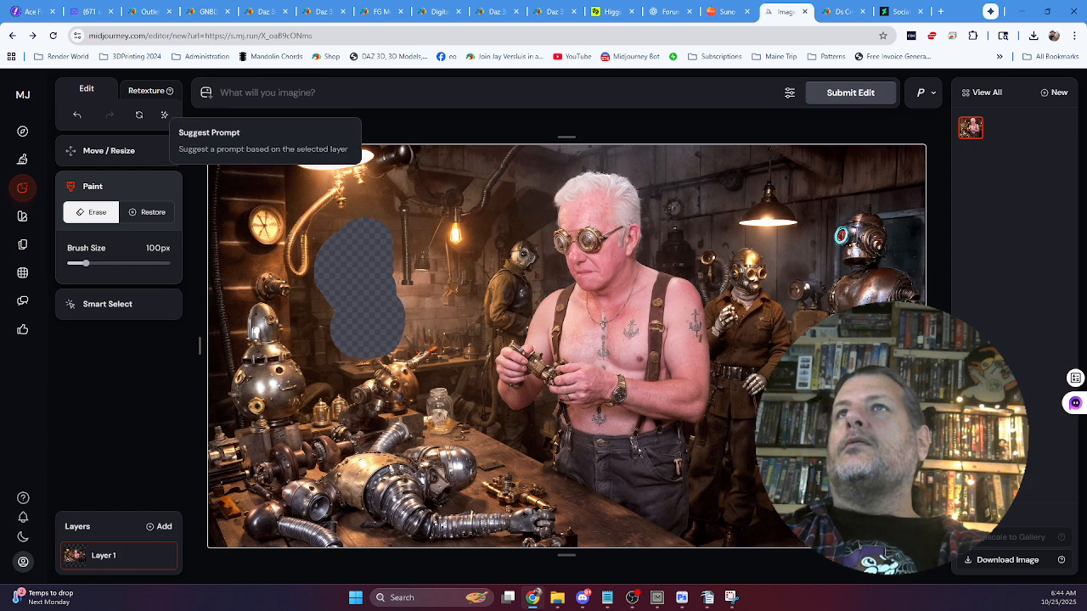
click(164, 115)
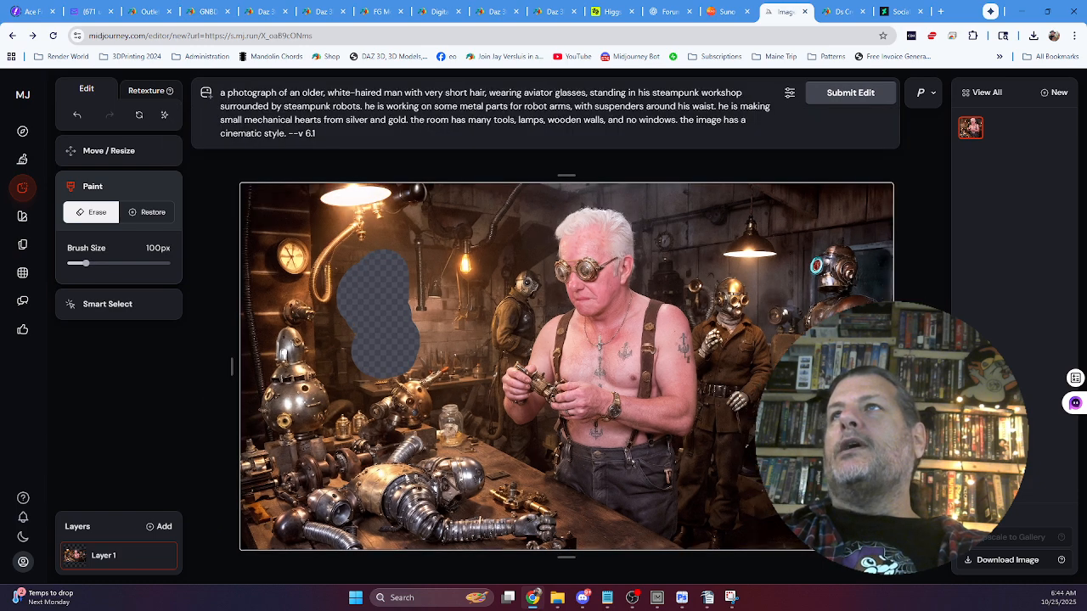
click(850, 92)
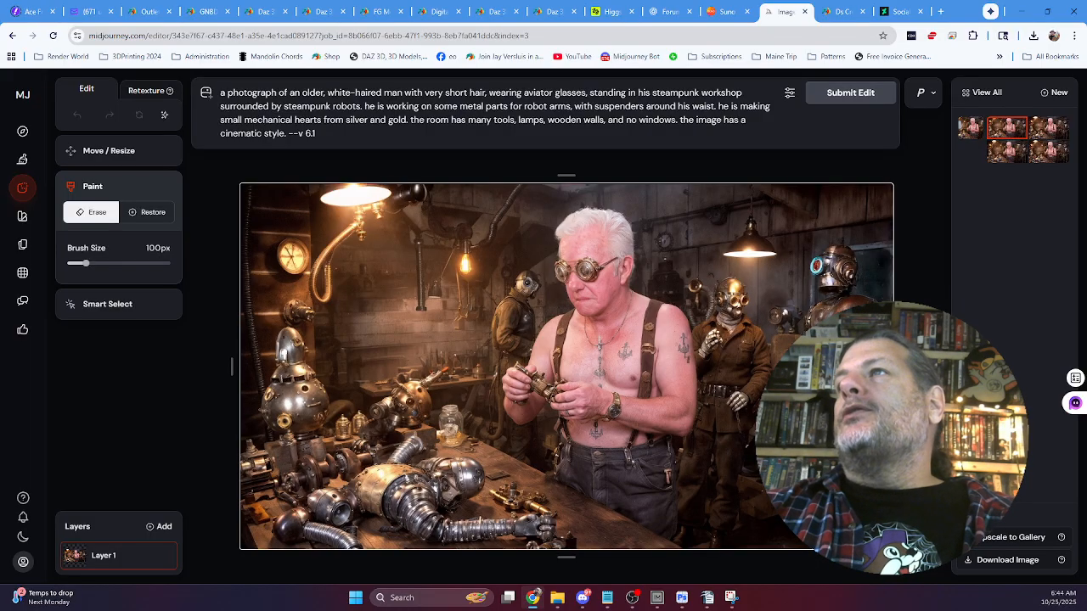
Compare the four edited versions of the workshop image and download the third one.
click(1048, 128)
click(1007, 152)
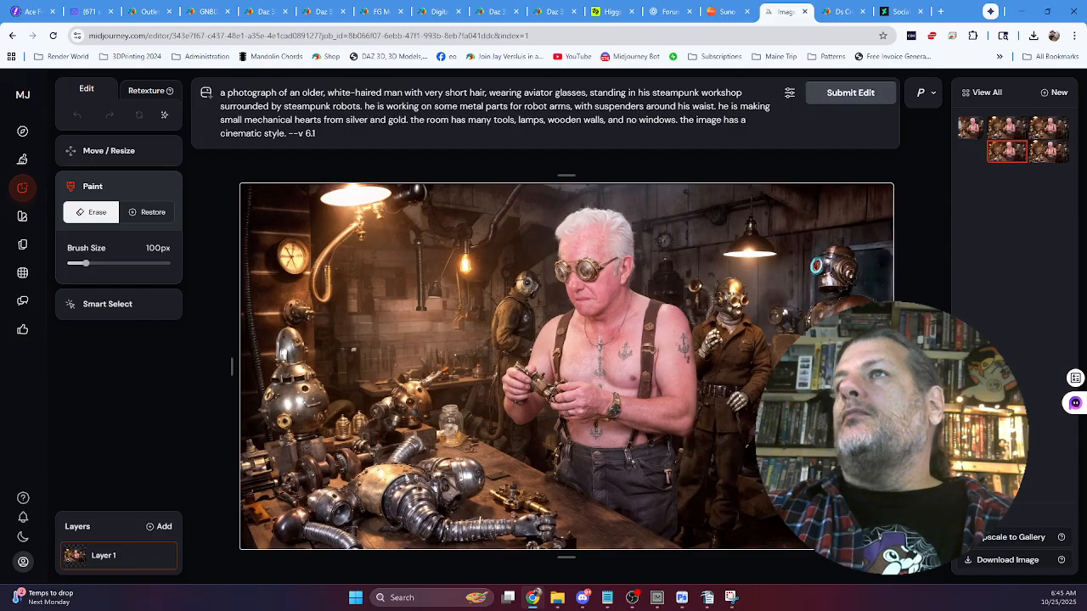
click(1048, 152)
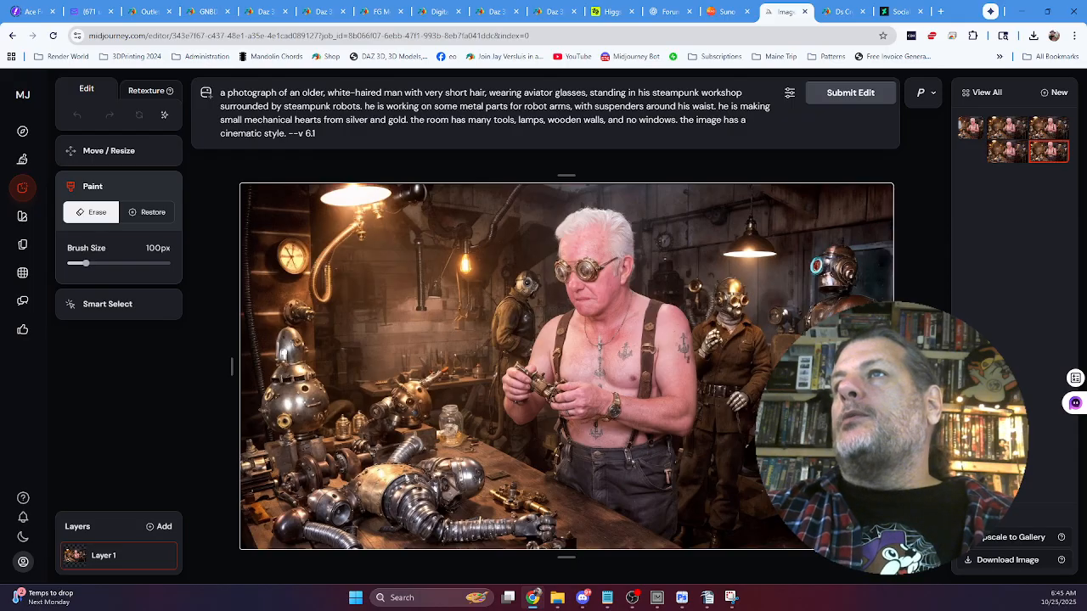
click(1006, 152)
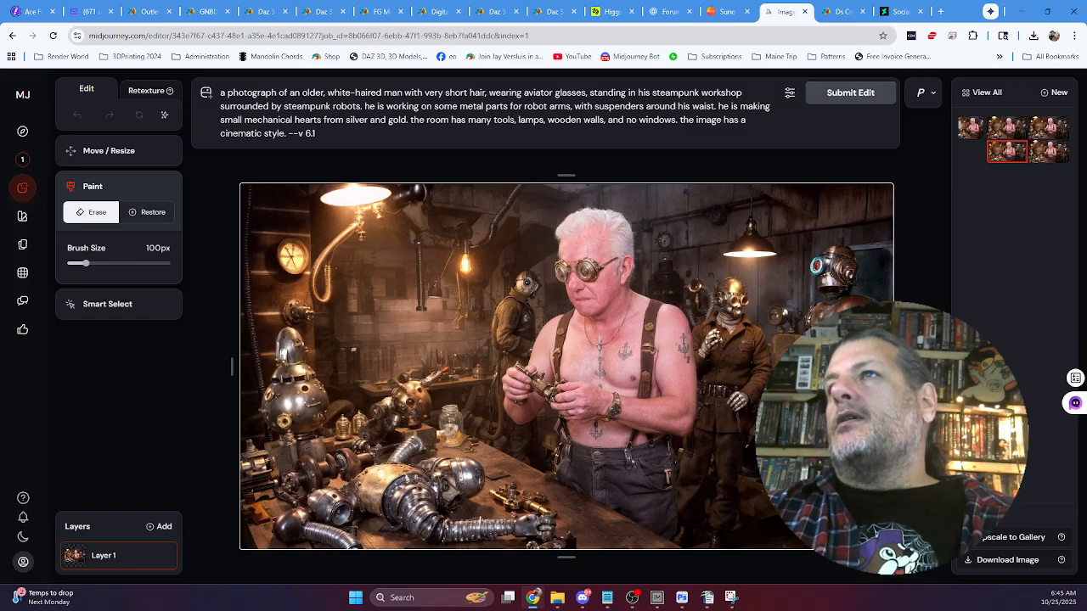
click(1007, 560)
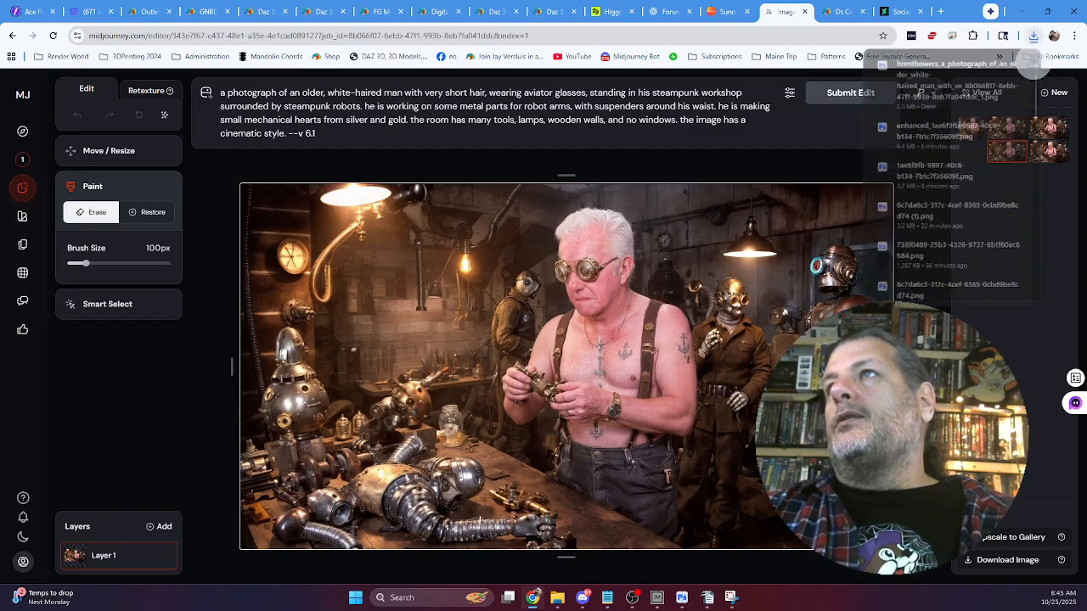
Switch to the Higgsfield image page and change the generation model to Nano Banana.
click(610, 12)
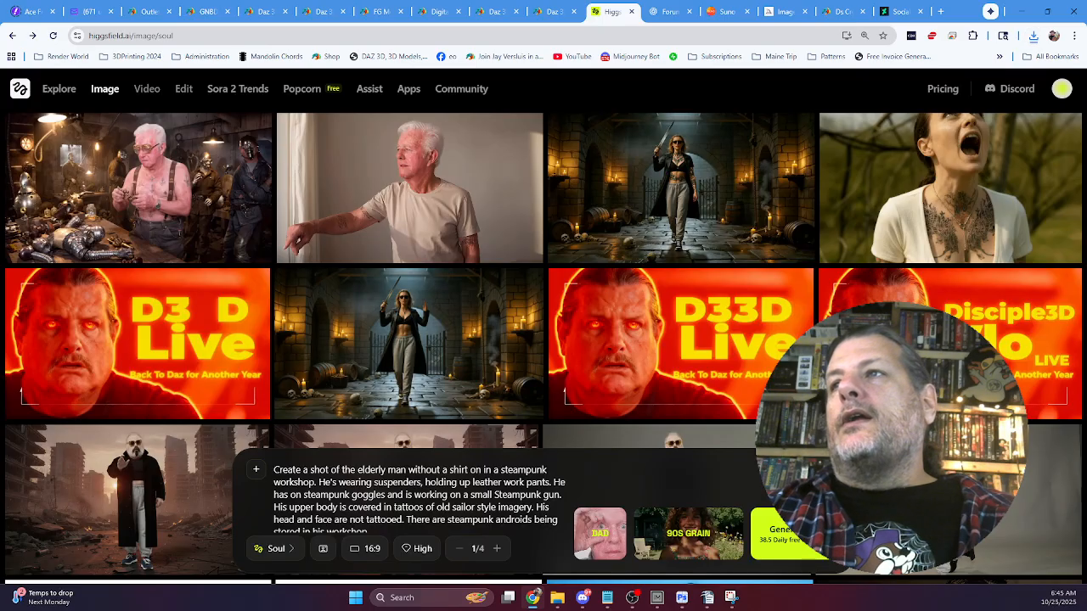
click(274, 548)
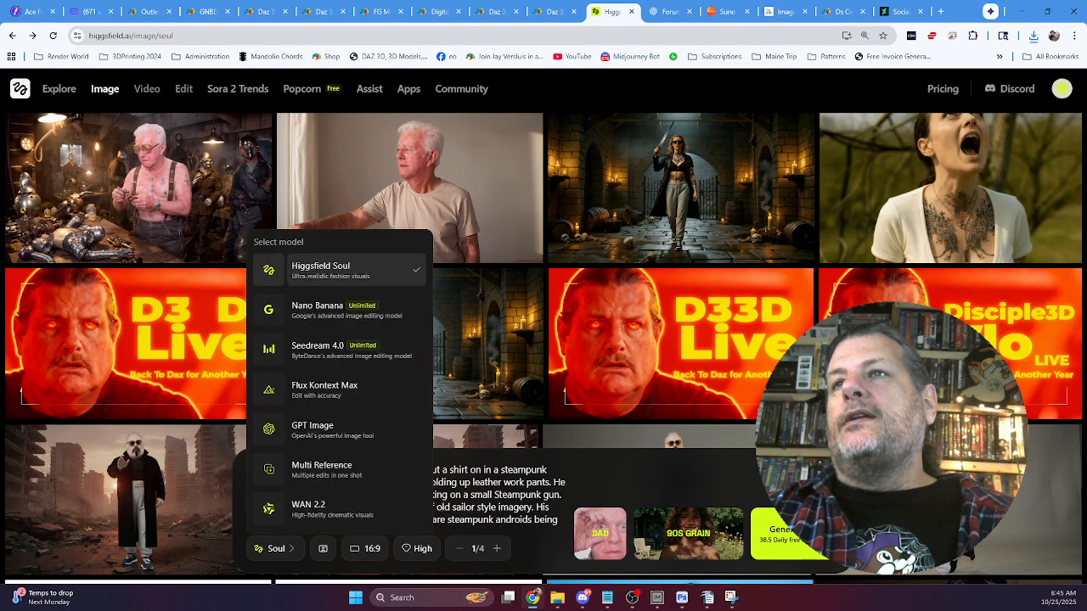
click(322, 309)
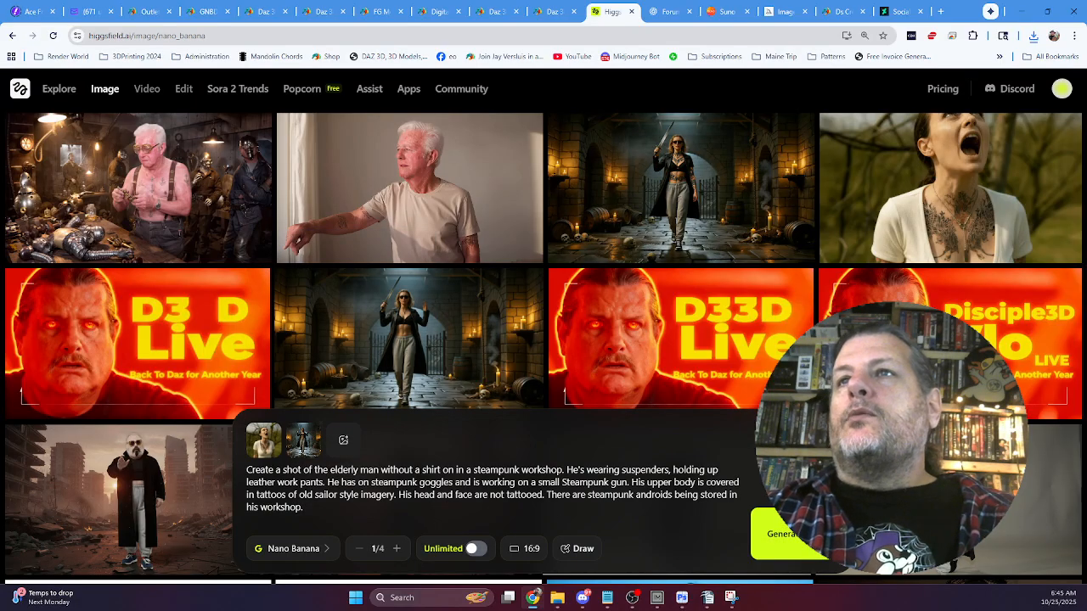
Replace the old reference images with the newly downloaded Midjourney edit of the workshop image from Downloads.
click(281, 422)
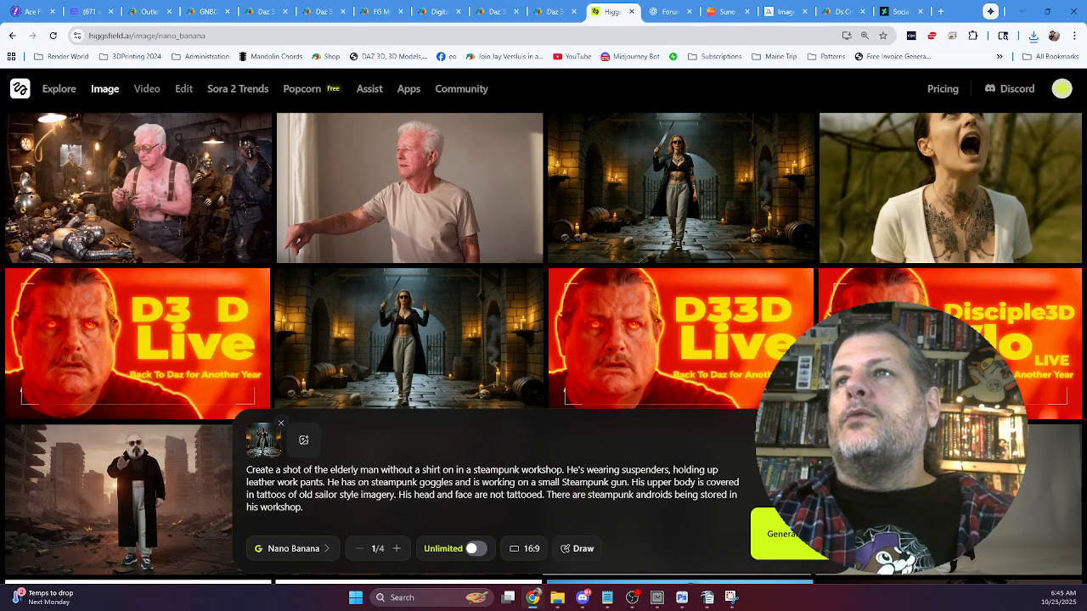
click(303, 440)
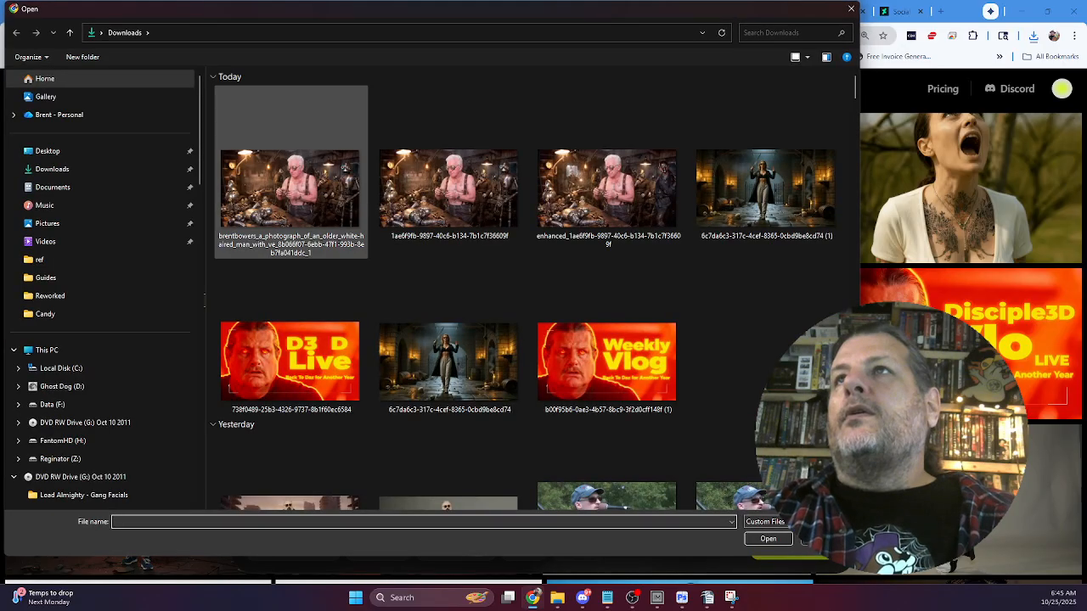
click(291, 188)
click(767, 539)
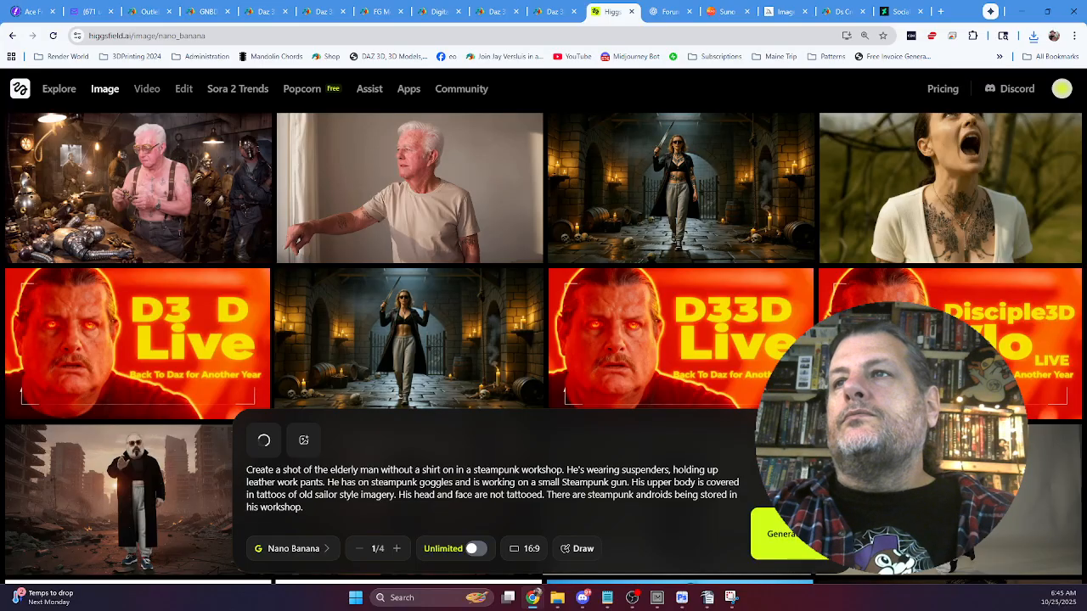
Turn on Unlimited generation and replace the old prompt with one starting "cover the man's".
click(476, 549)
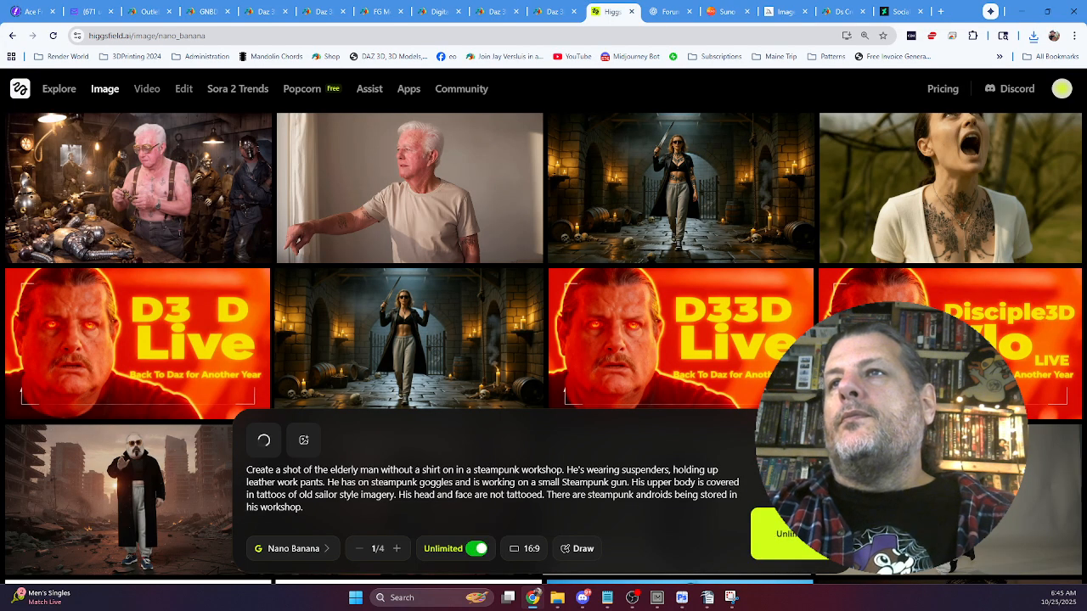
drag(305, 507, 237, 492)
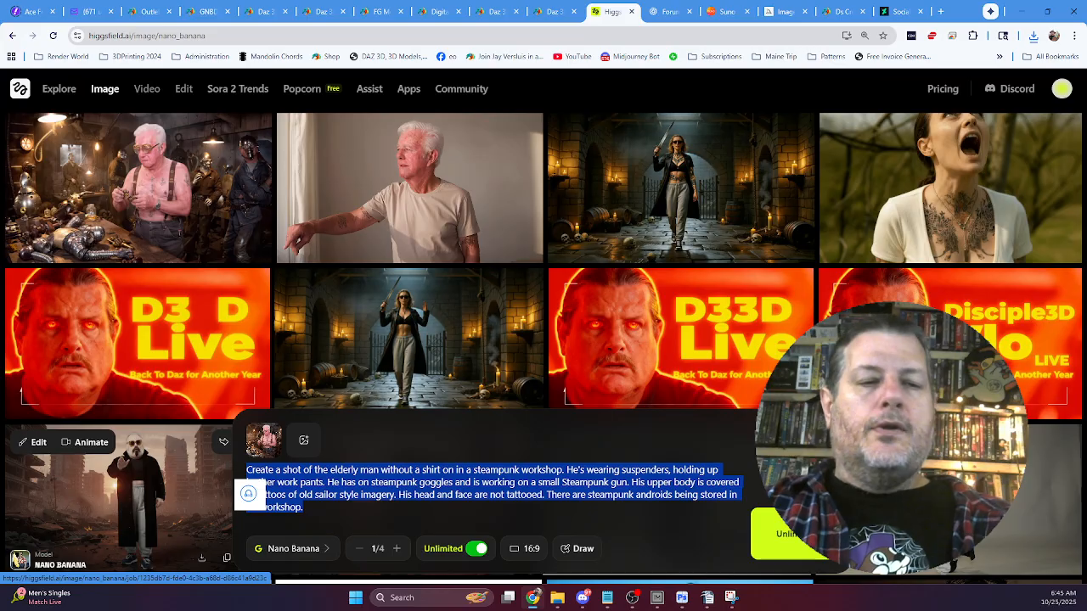
text(cover the main)
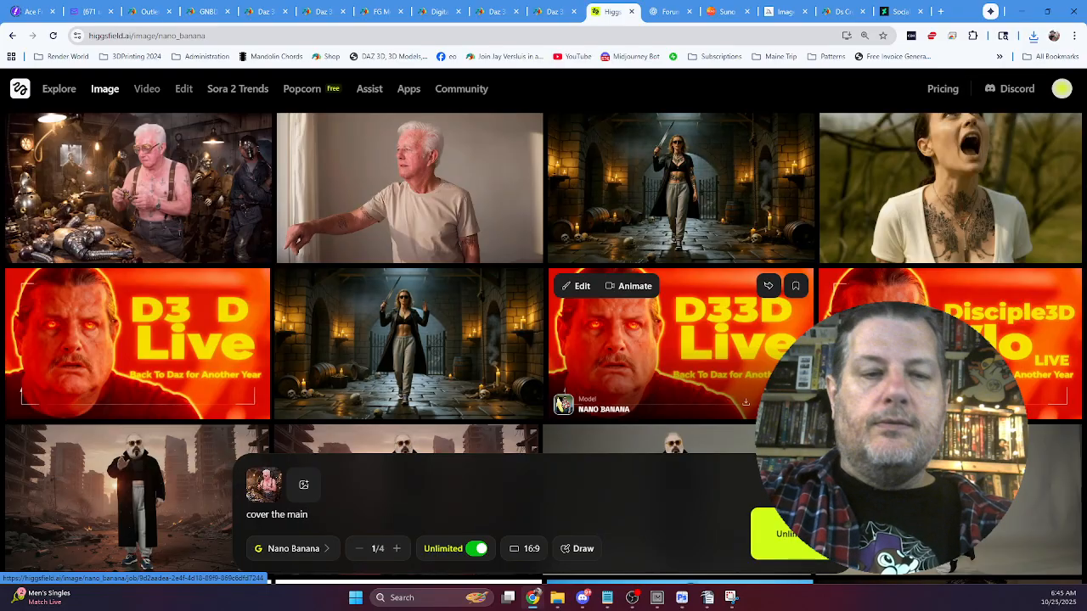
key(BackSpace)
key(BackSpace)
text(n's)
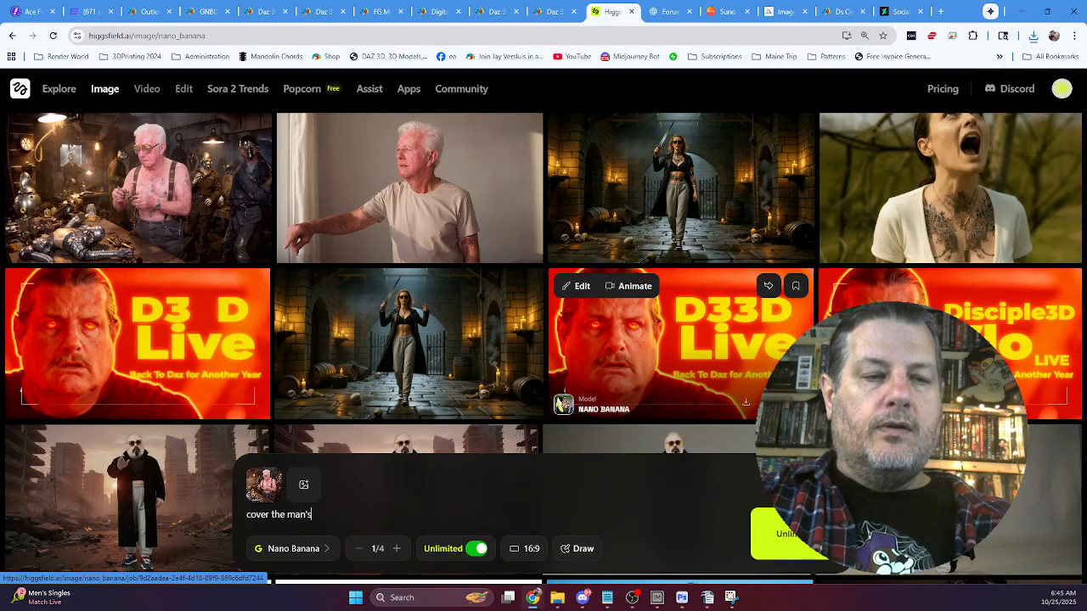
Complete the prompt as "cover the man's torso in tatoos" and generate the edited image with Nano Banana.
text( torso i)
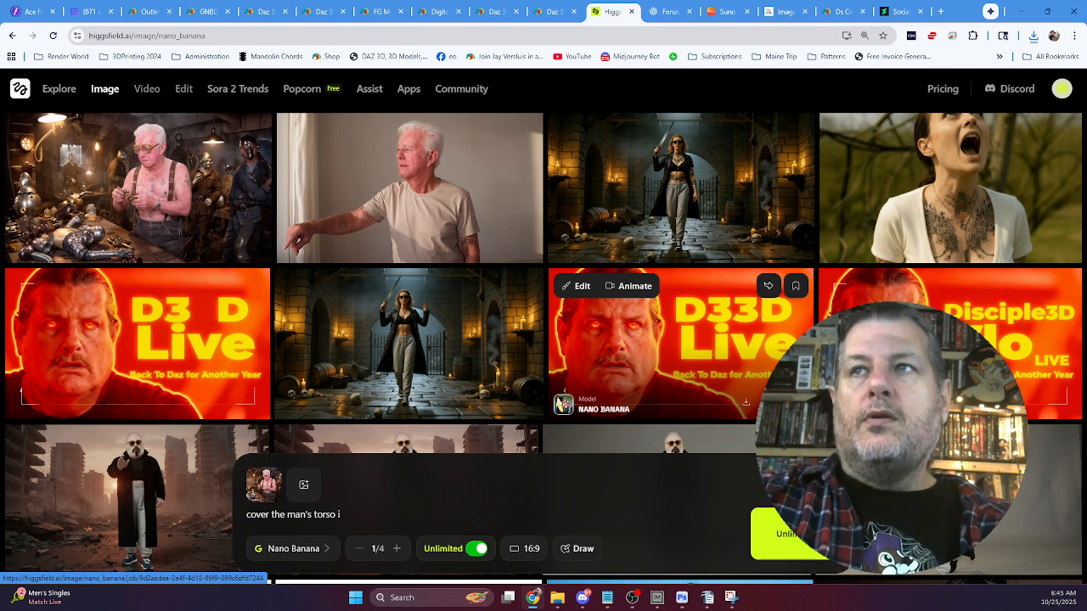
text(n)
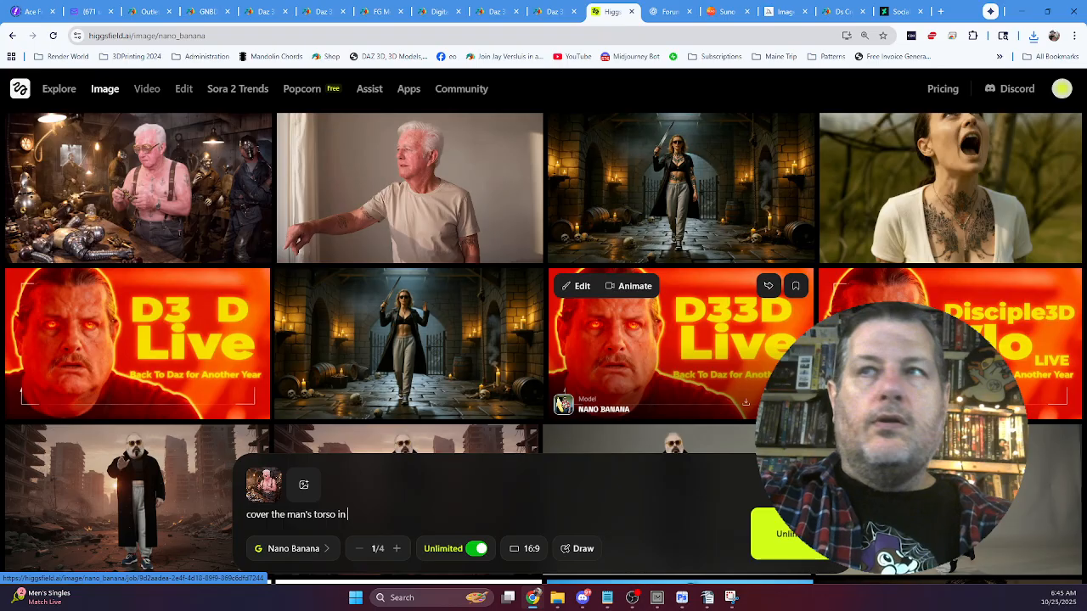
text( ta)
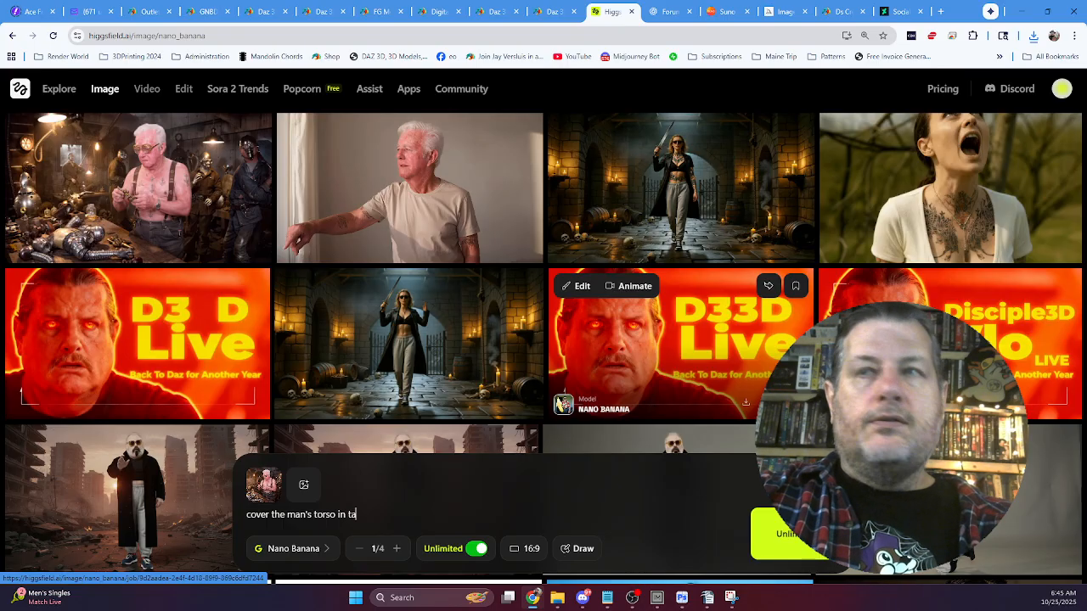
text(toos)
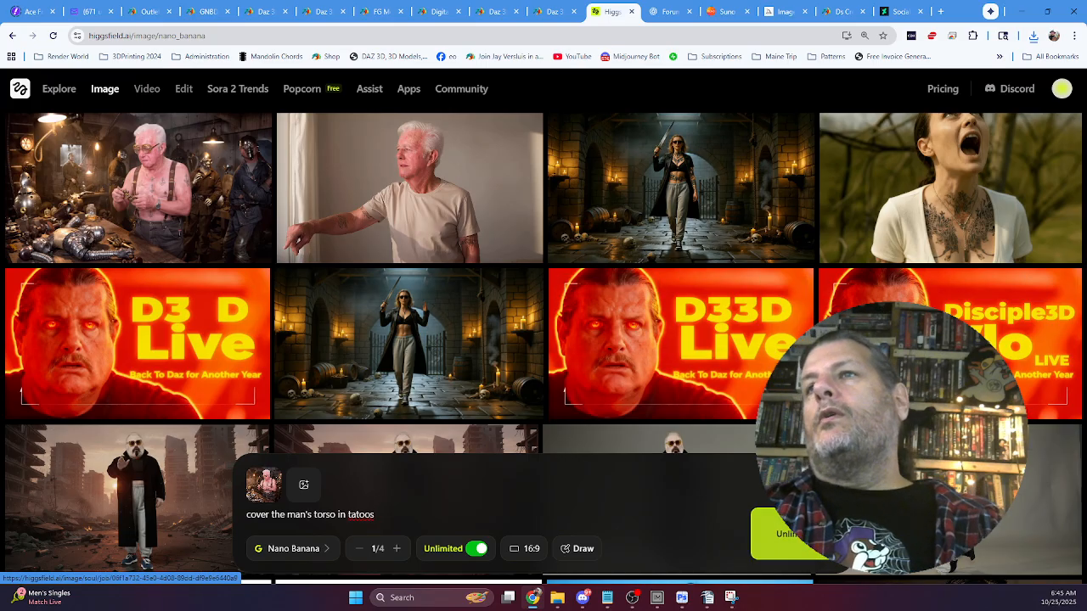
click(777, 533)
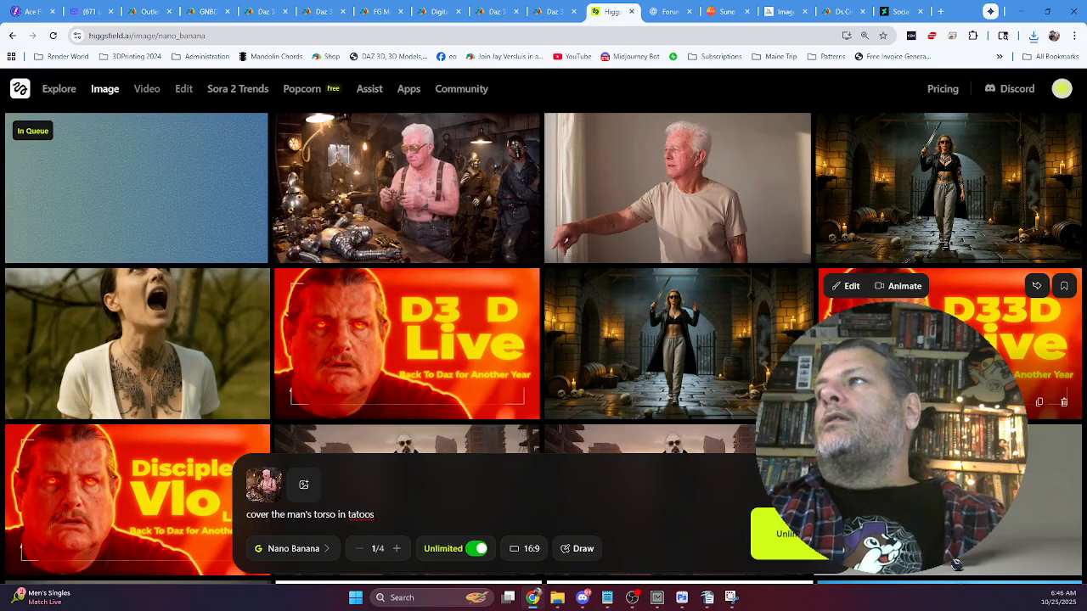
Delete the "D33D Live" and "D3 D Live" thumbnails and one duplicate of the black-coated man in the ruined city.
click(1063, 402)
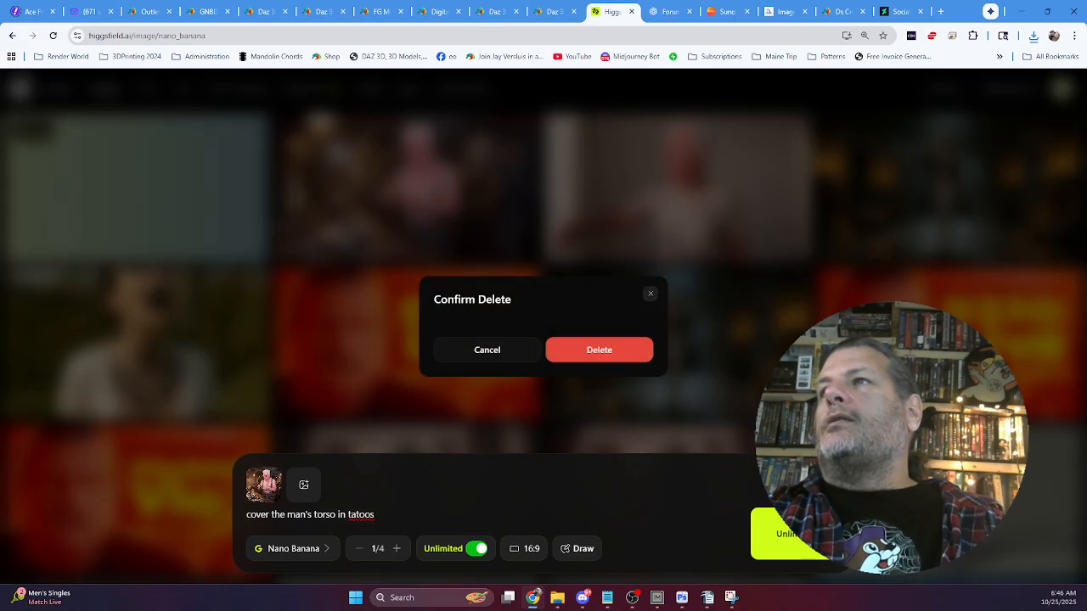
click(599, 350)
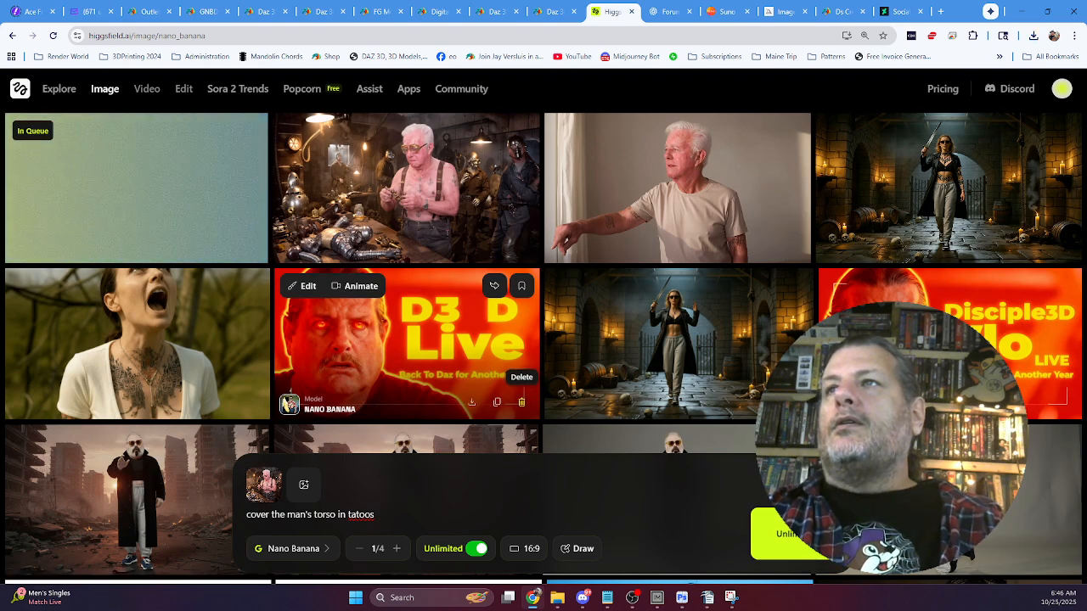
click(521, 402)
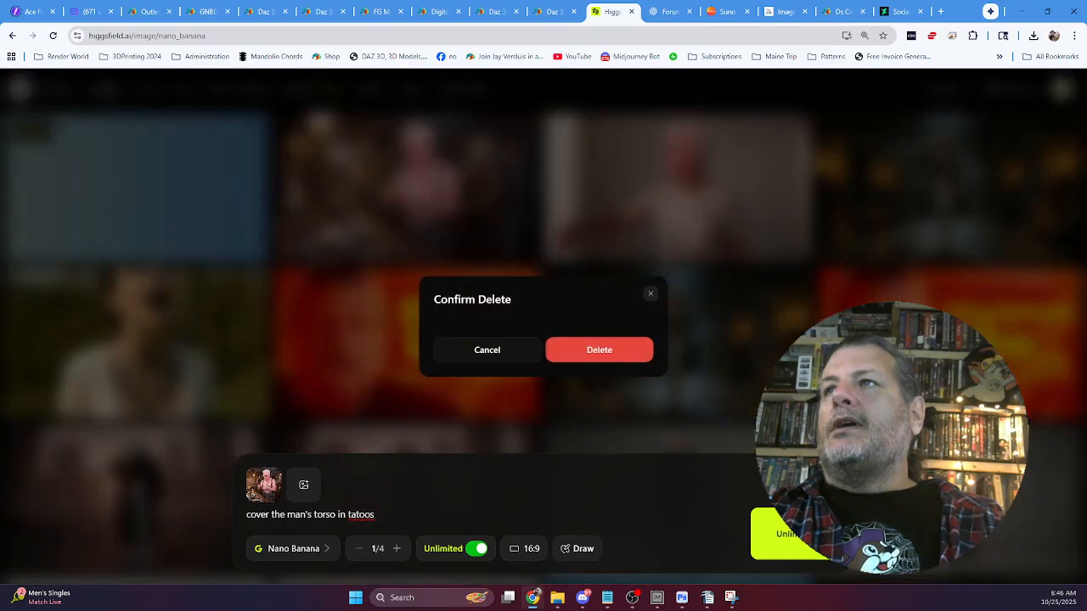
click(598, 350)
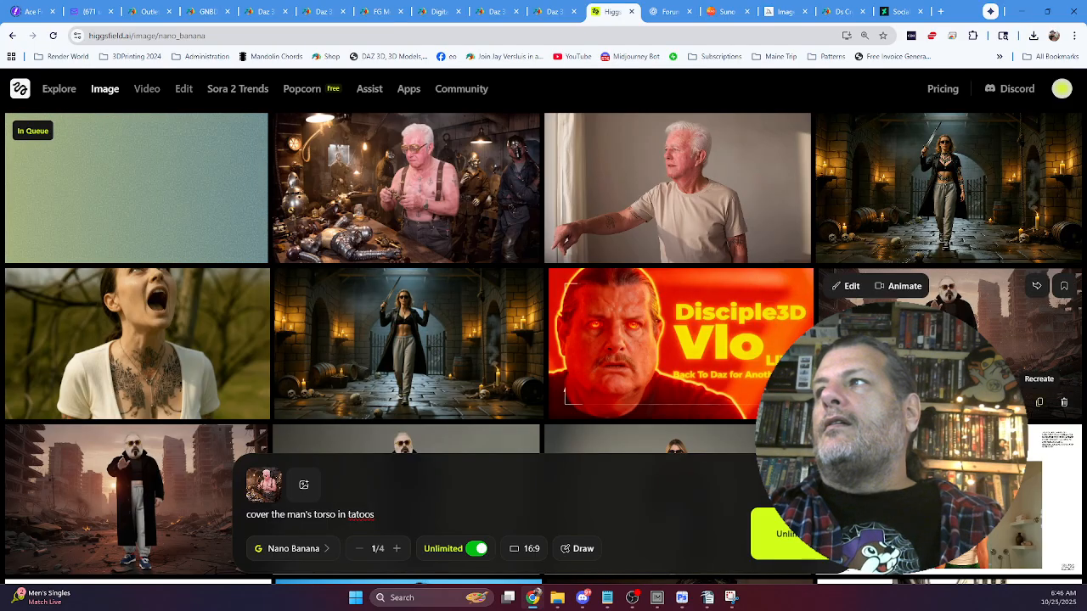
click(1062, 401)
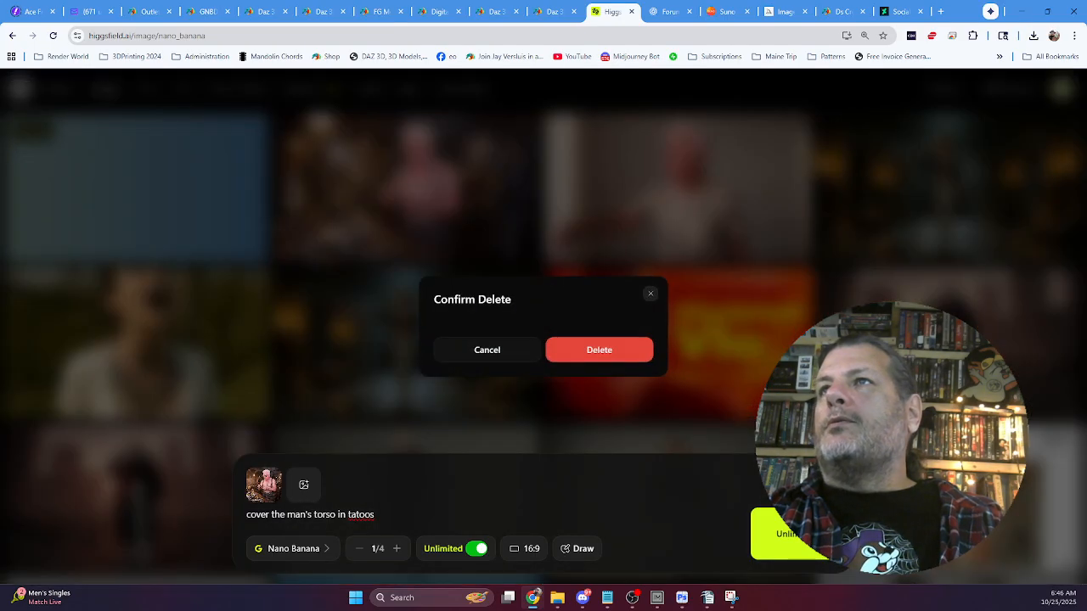
click(598, 350)
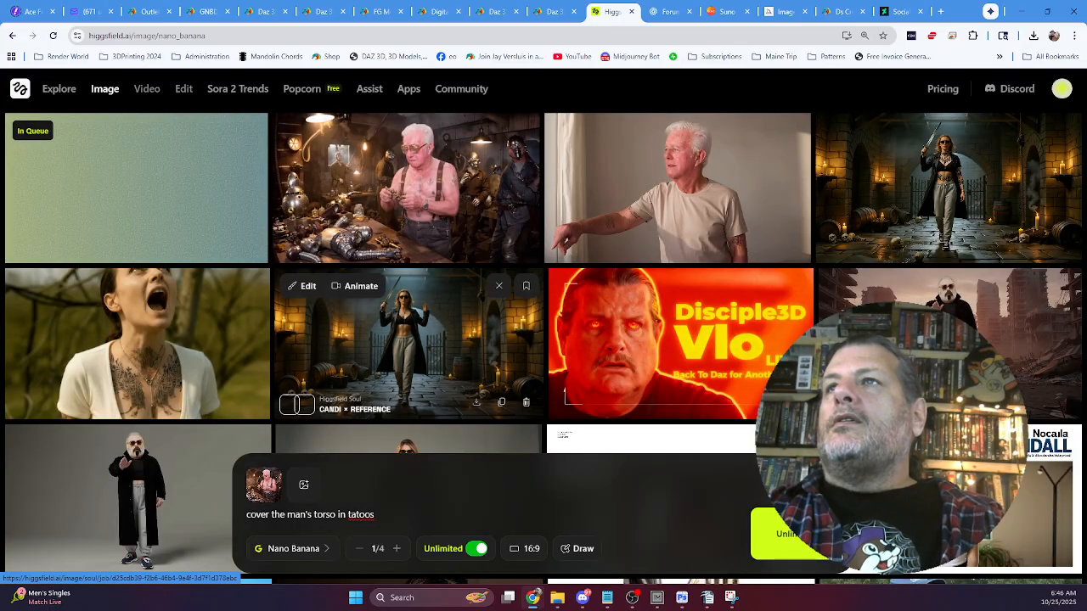
Look through the gallery of earlier generated images and return to the newest ones.
scroll(408, 339, down, 2)
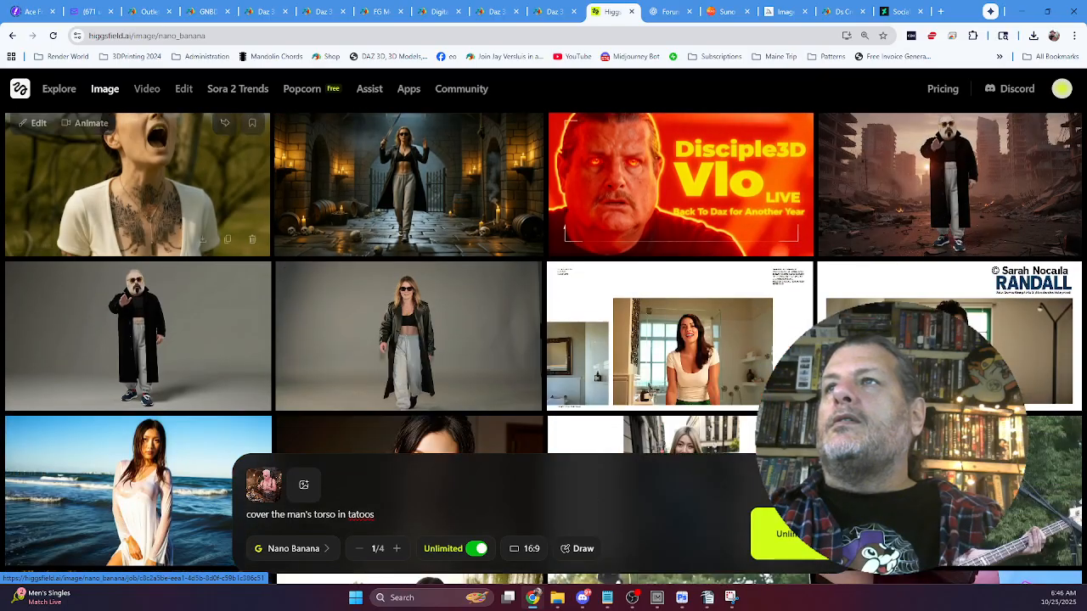
scroll(408, 340, down, 2)
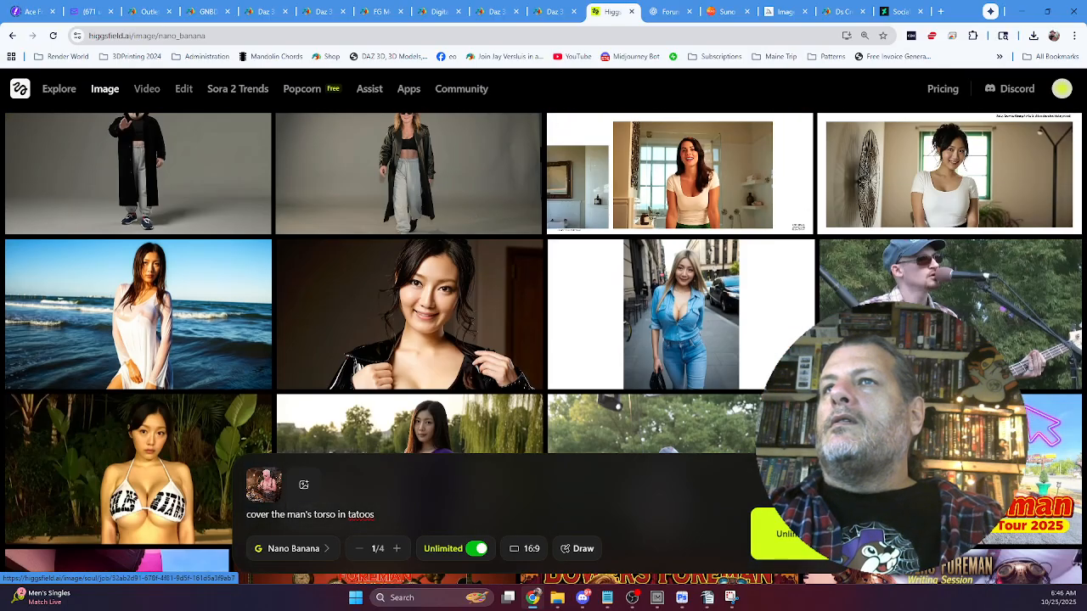
scroll(391, 255, down, 5)
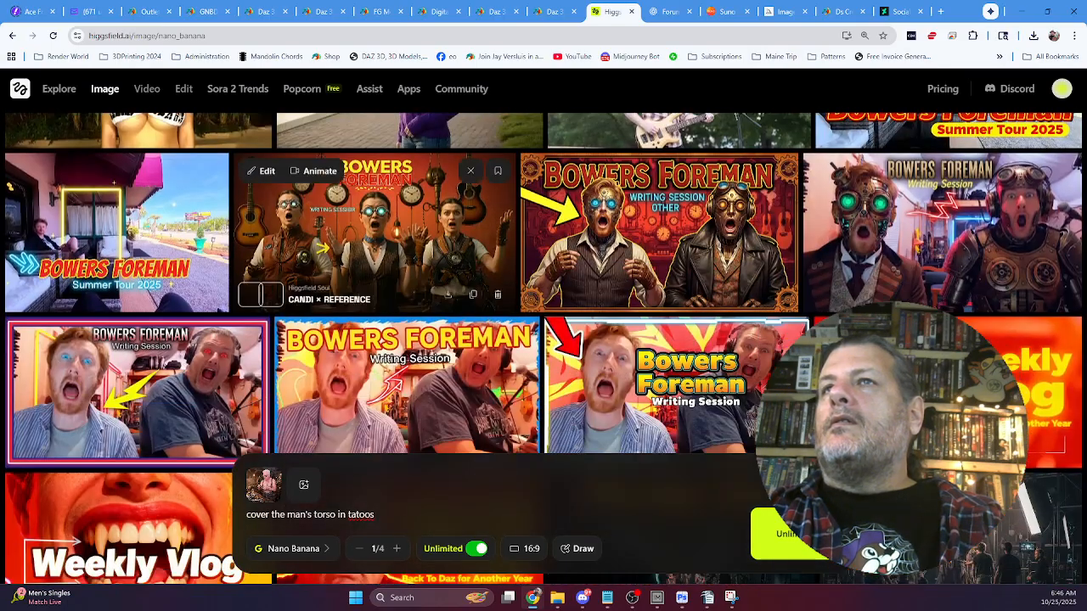
scroll(391, 255, down, 1)
scroll(399, 255, down, 3)
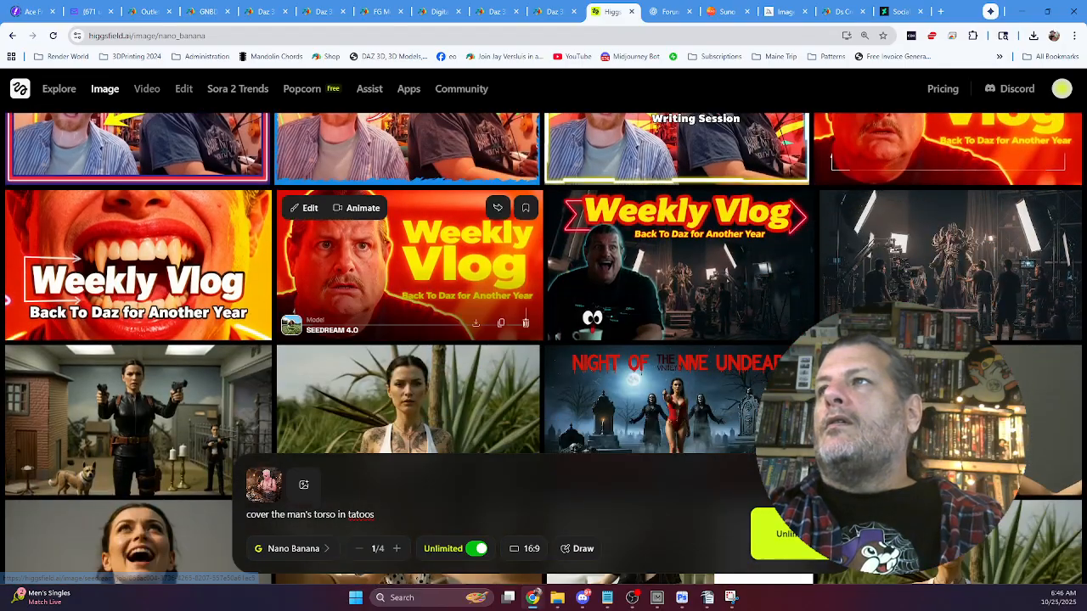
scroll(399, 255, down, 1)
scroll(407, 305, down, 2)
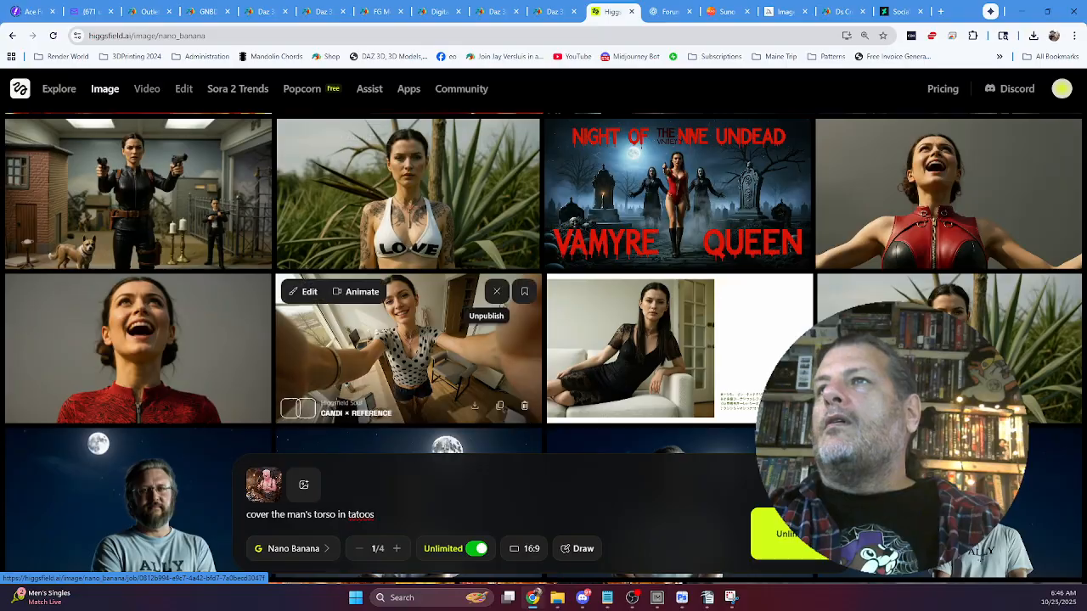
scroll(408, 305, up, 10)
scroll(497, 299, up, 7)
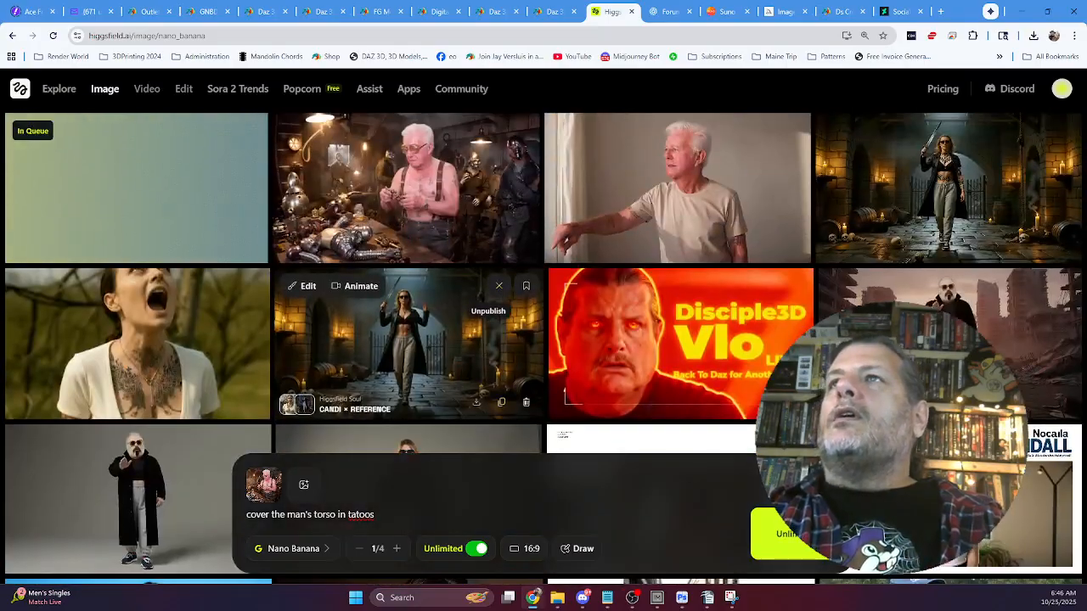
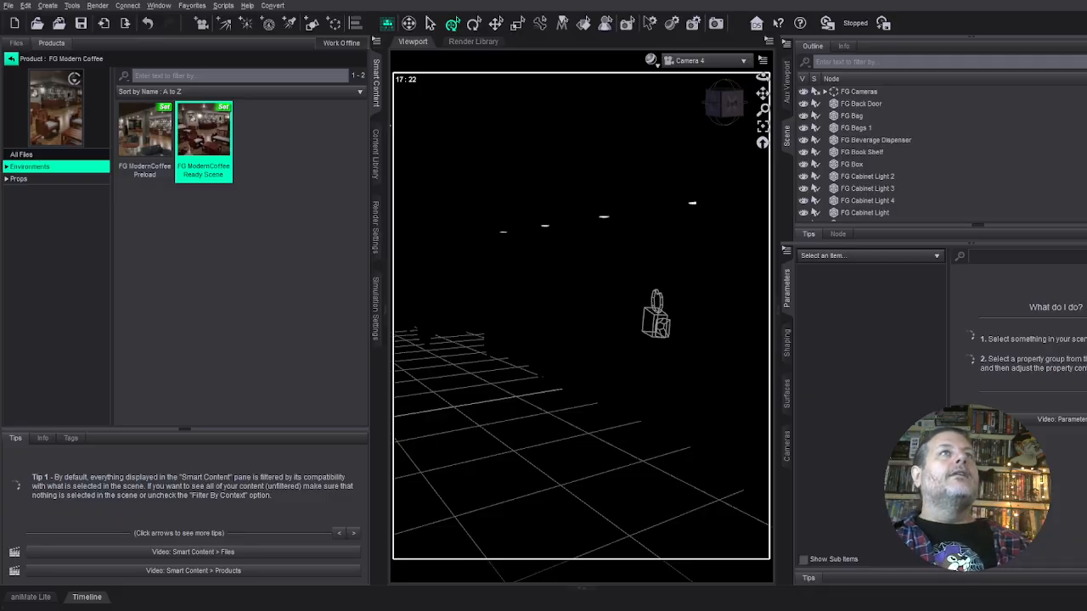
In Daz Studio, view the coffee shop in Perspective View and set the render dimension preset to Widescreen (16:9).
click(723, 70)
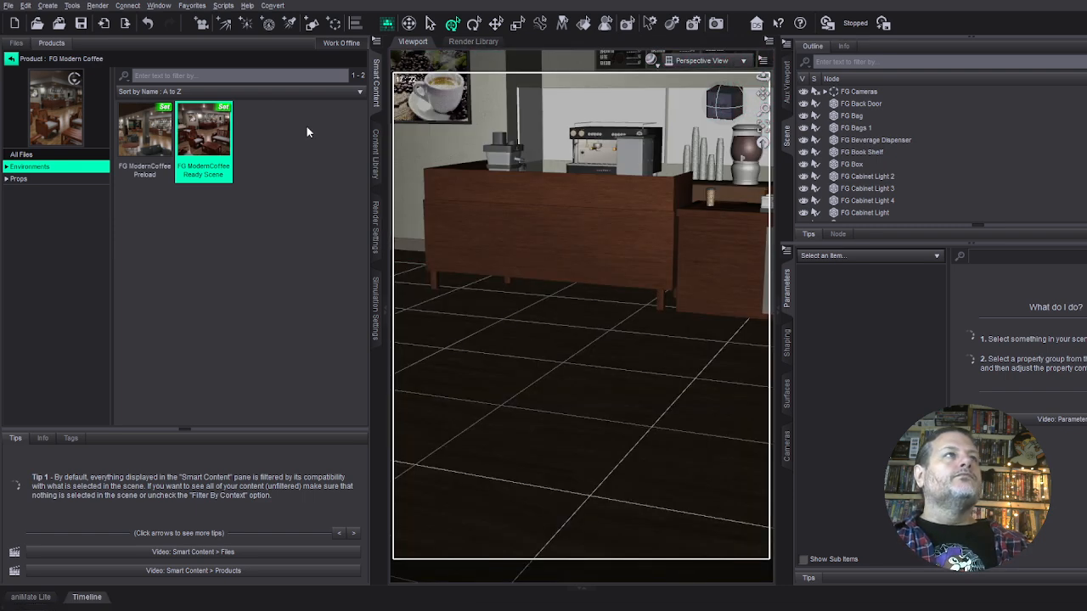
click(375, 228)
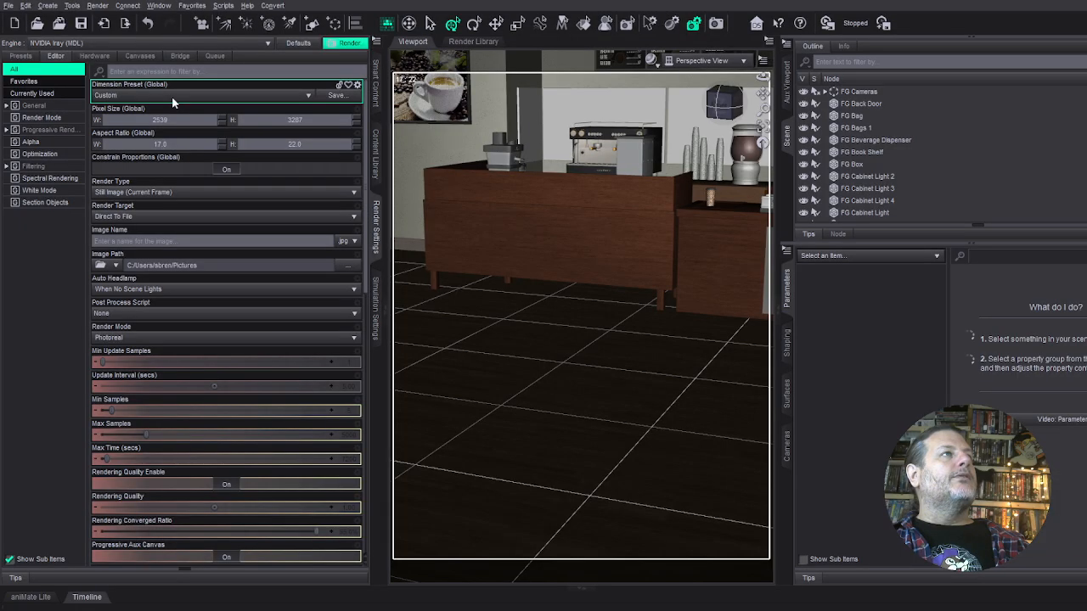
click(168, 202)
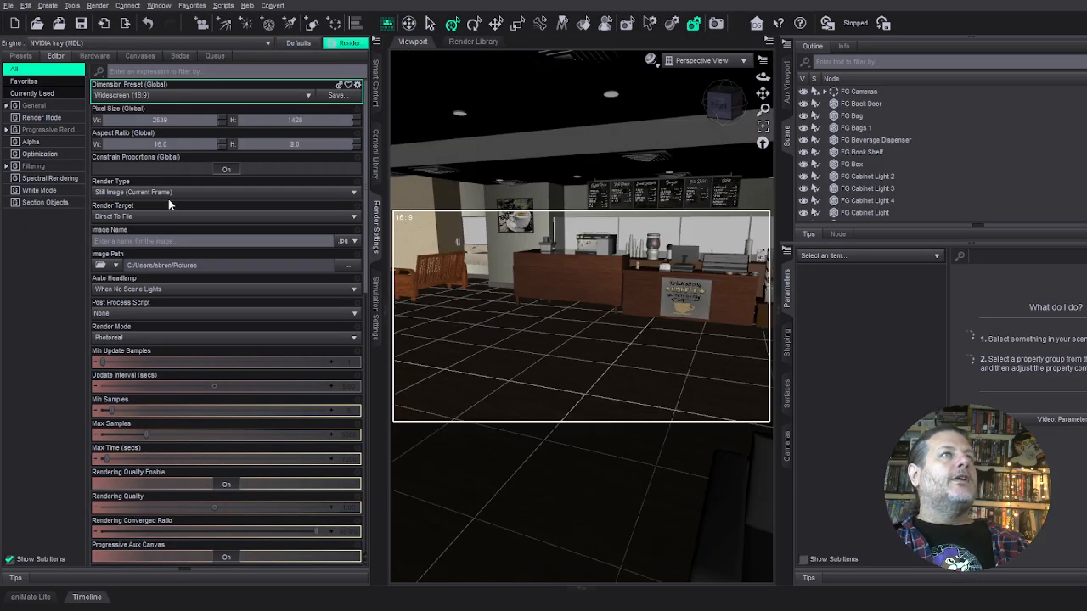
Create a camera named Posing Cam while viewing the coffee shop's glass entrance from outside.
click(720, 105)
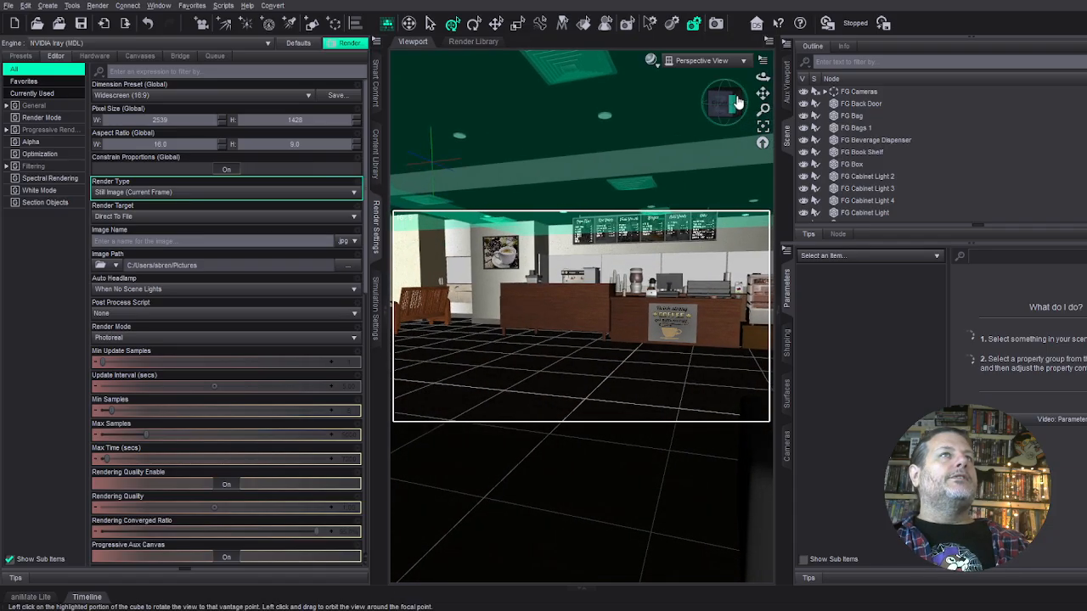
drag(763, 93, 812, 105)
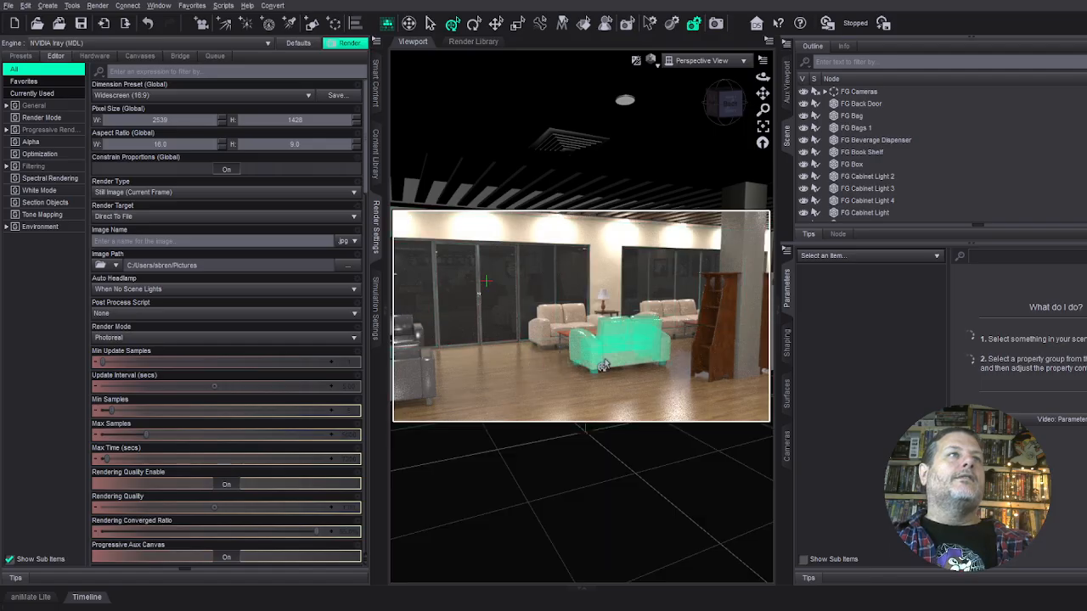
mouse_move(727, 105)
mouse_down()
mouse_move(710, 104)
mouse_move(747, 102)
mouse_move(762, 124)
mouse_move(733, 112)
mouse_move(732, 82)
mouse_move(764, 110)
mouse_move(763, 142)
mouse_up()
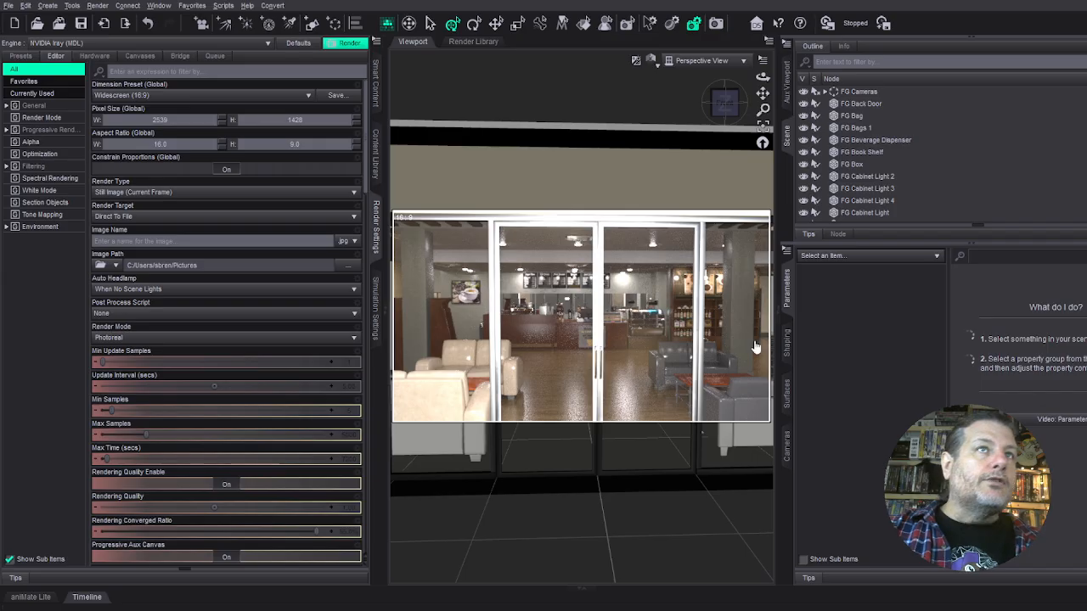
click(870, 256)
click(867, 330)
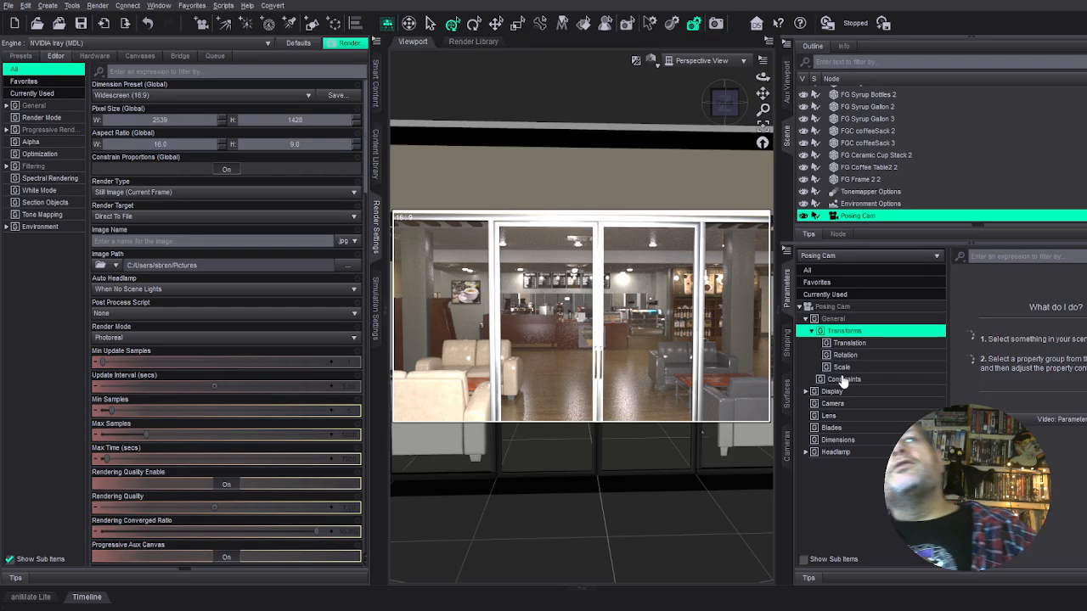
Set Posing Cam's Headlamp Mode to Off.
click(835, 452)
click(993, 280)
click(993, 280)
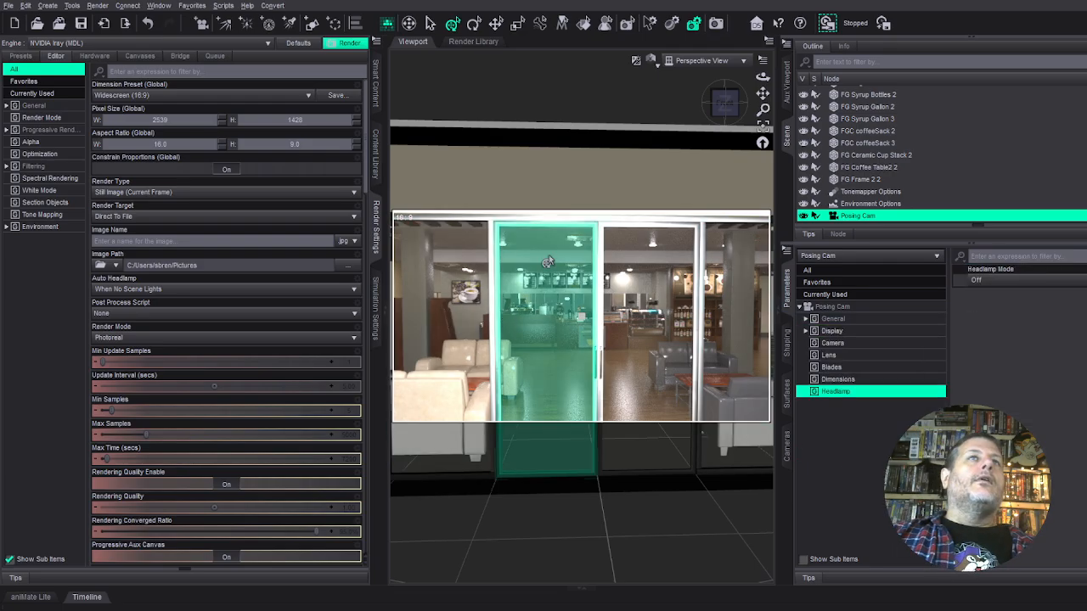
Switch the viewport to Posing Cam and frame the whole glass storefront straight on from outside.
click(692, 221)
mouse_move(744, 113)
mouse_down()
mouse_move(763, 112)
mouse_move(763, 122)
mouse_move(762, 89)
mouse_move(726, 111)
mouse_up()
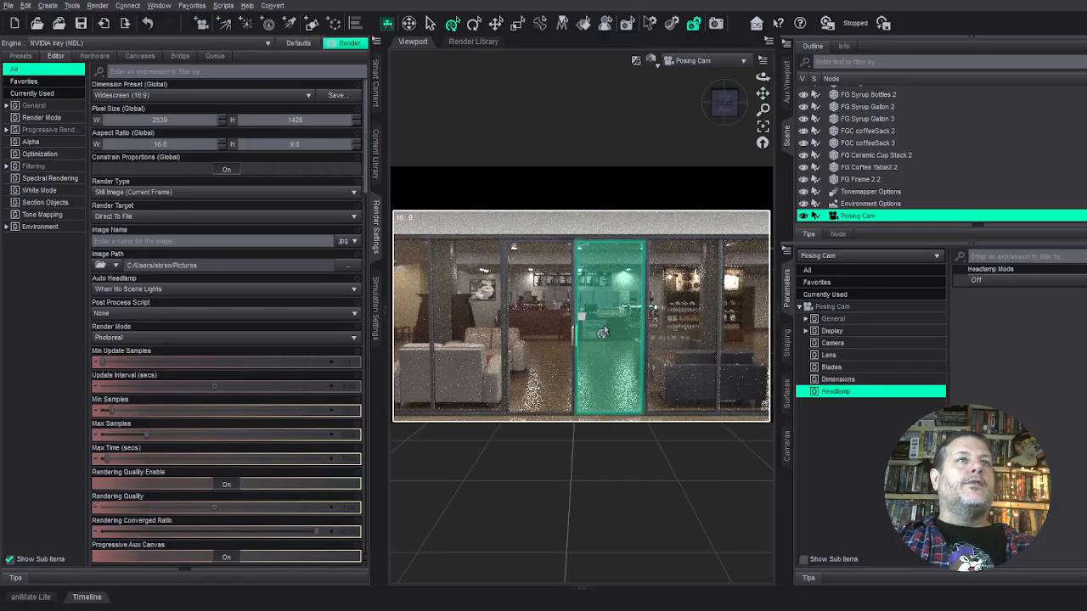
Swing FG Right Entrance Door open with its Open rotation, and close it again.
click(601, 332)
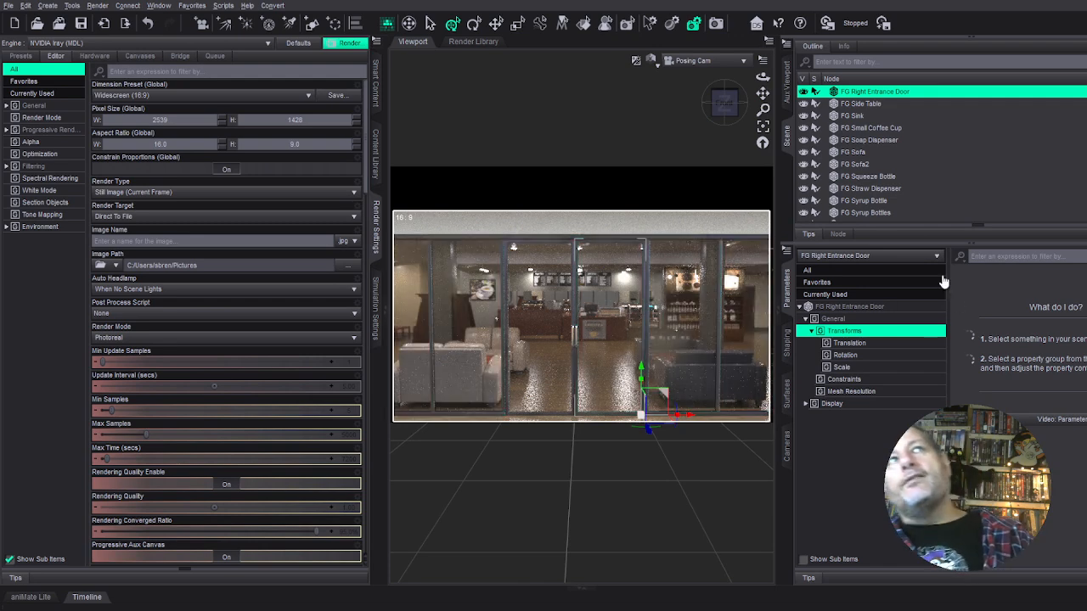
click(846, 354)
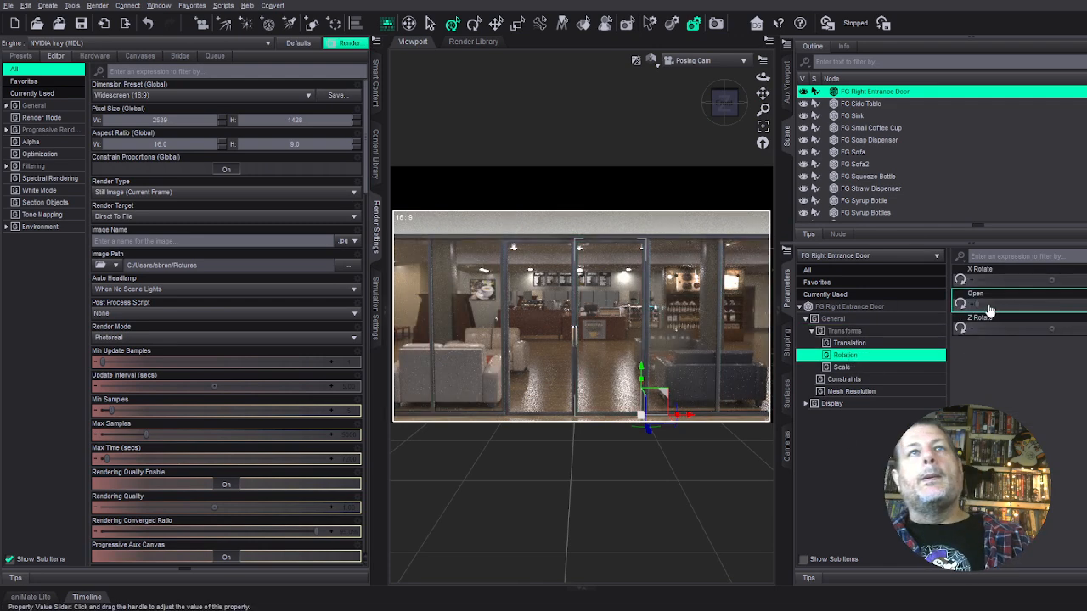
drag(978, 303, 1085, 291)
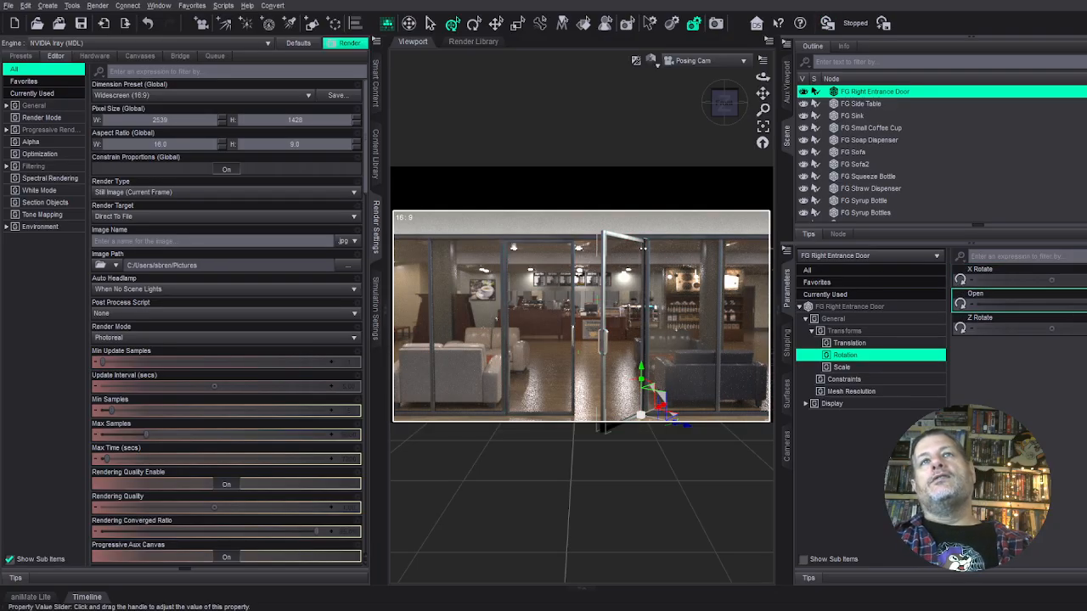
drag(1056, 303, 940, 303)
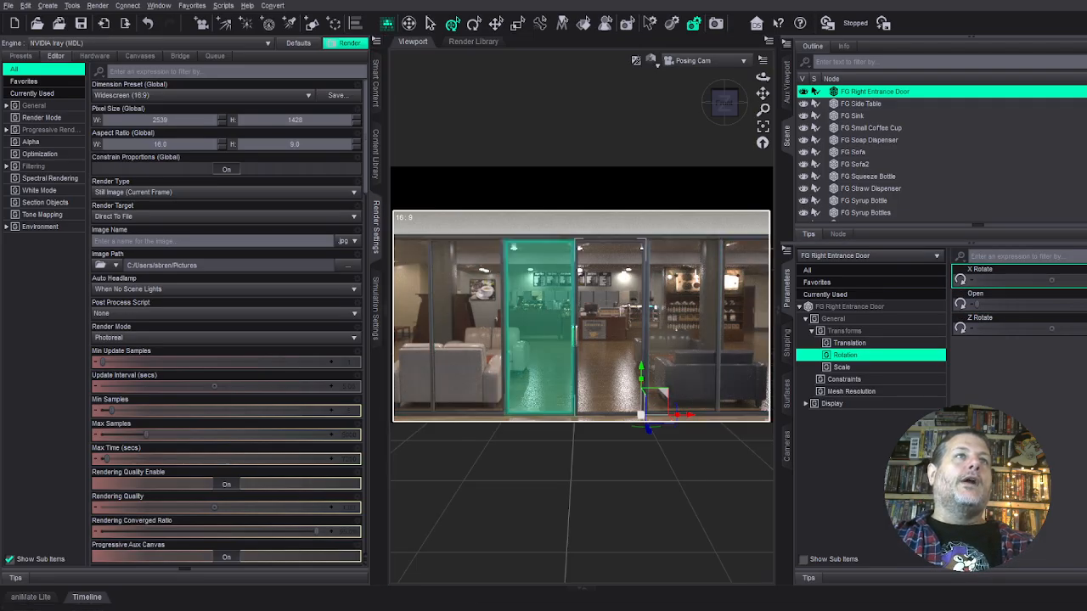
Search all Smart Content products, including those not installed, for "snow queen" and browse the matching items.
drag(724, 103, 722, 98)
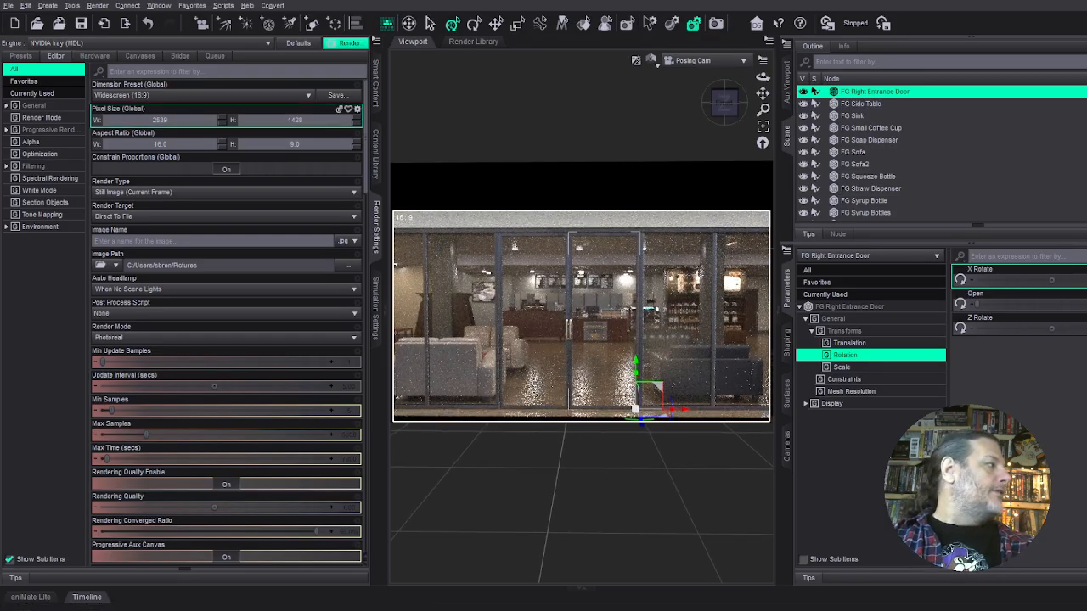
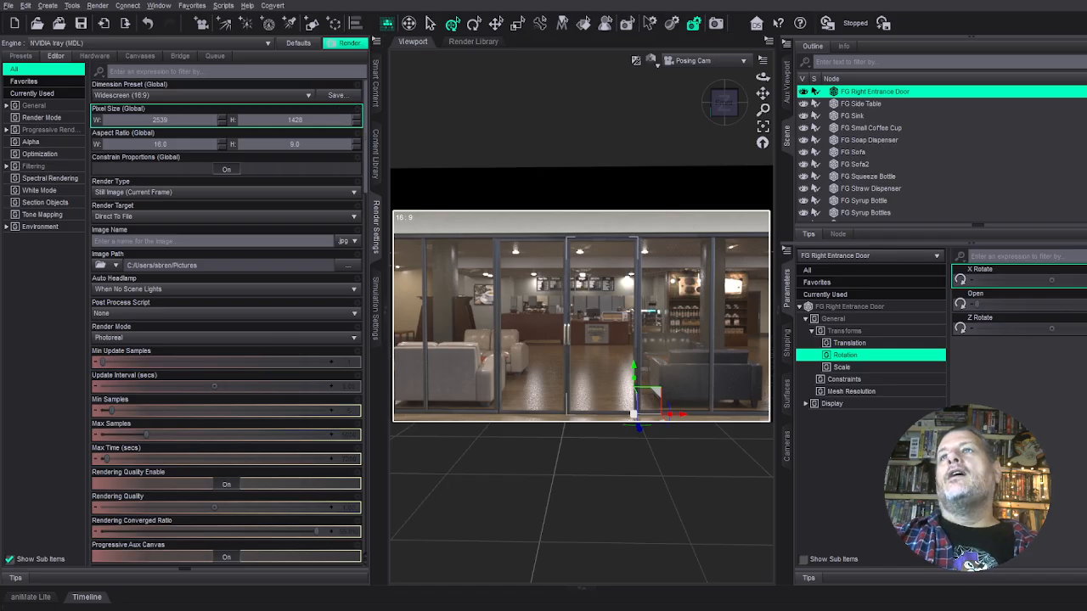
click(375, 85)
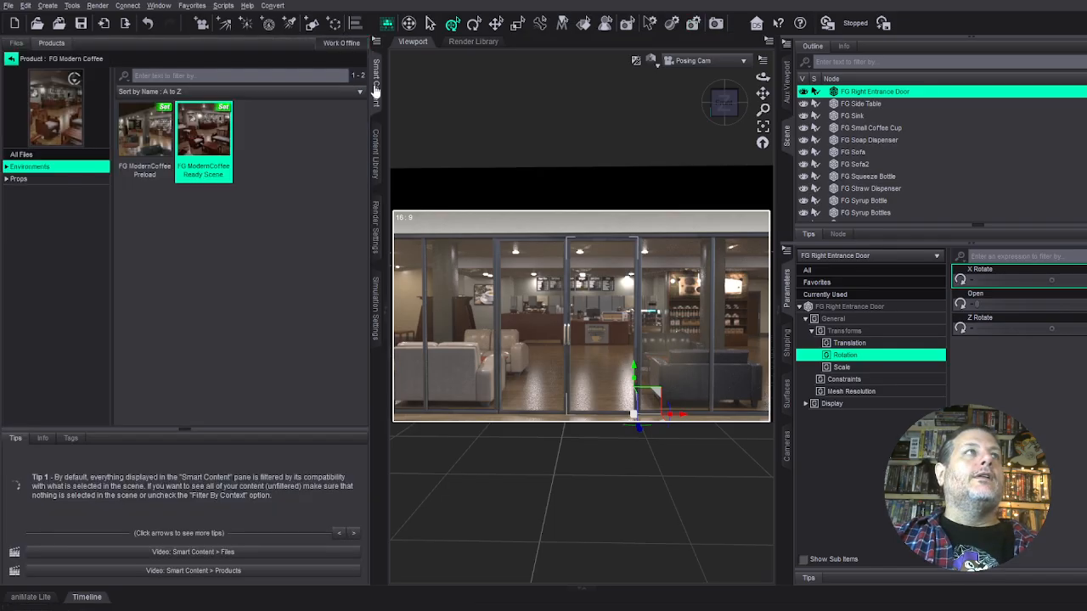
click(12, 59)
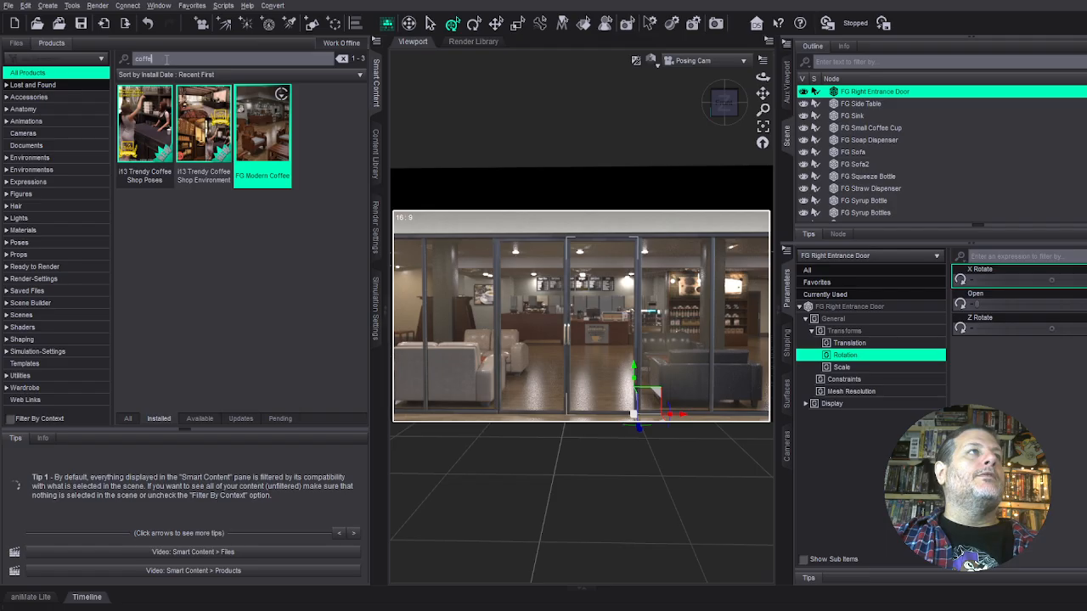
text(snow queen)
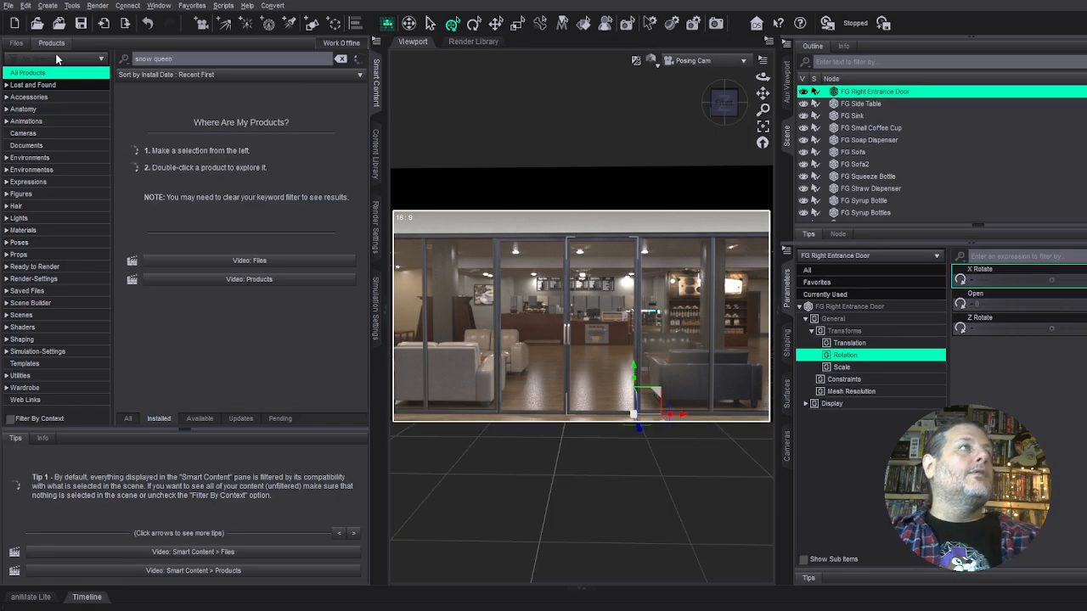
click(127, 419)
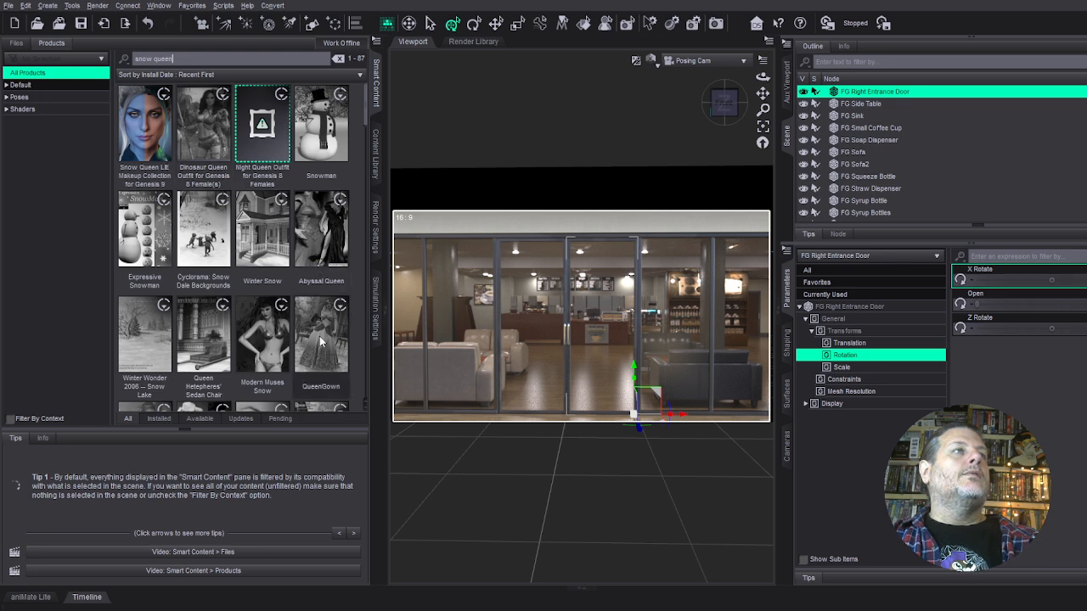
scroll(319, 336, down, 1)
scroll(319, 336, down, 2)
scroll(319, 336, down, 3)
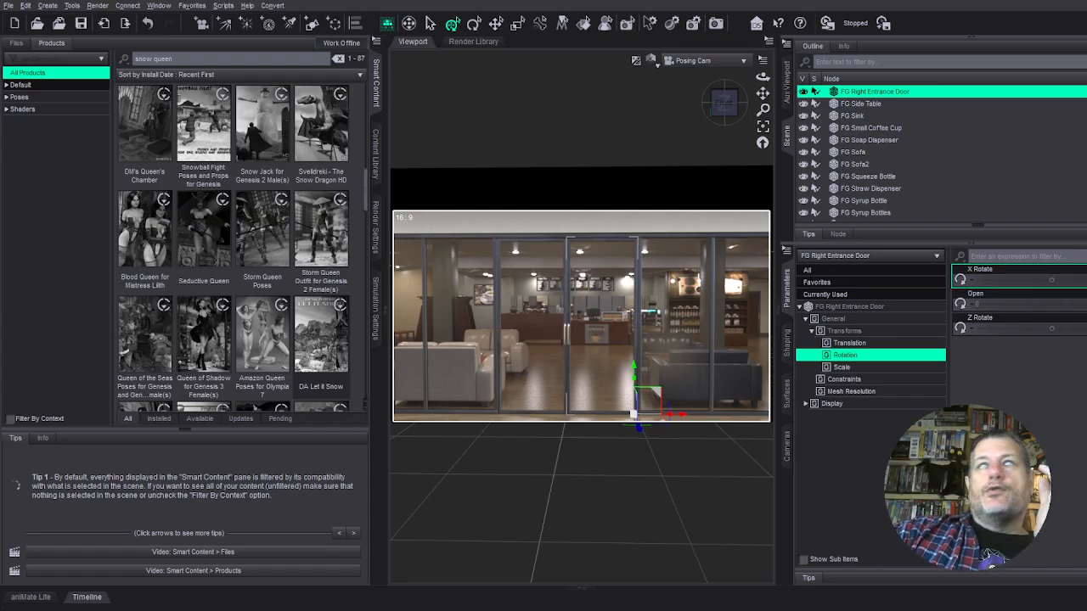
Search the product library for "Asha 9", sort the products by release date, and broaden the search to "Asha".
drag(182, 59, 83, 59)
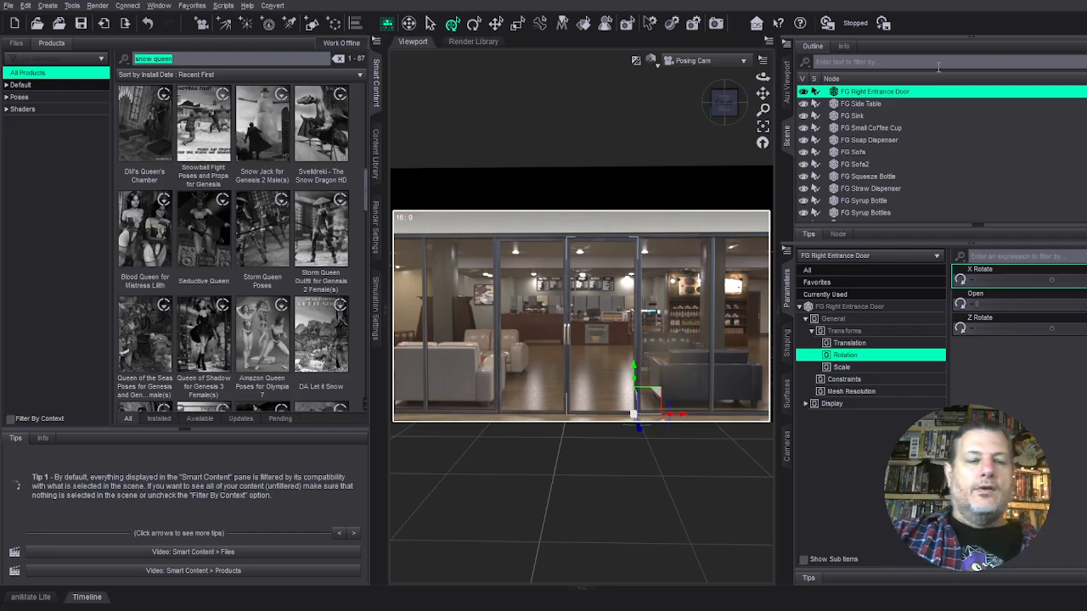
text(Asha)
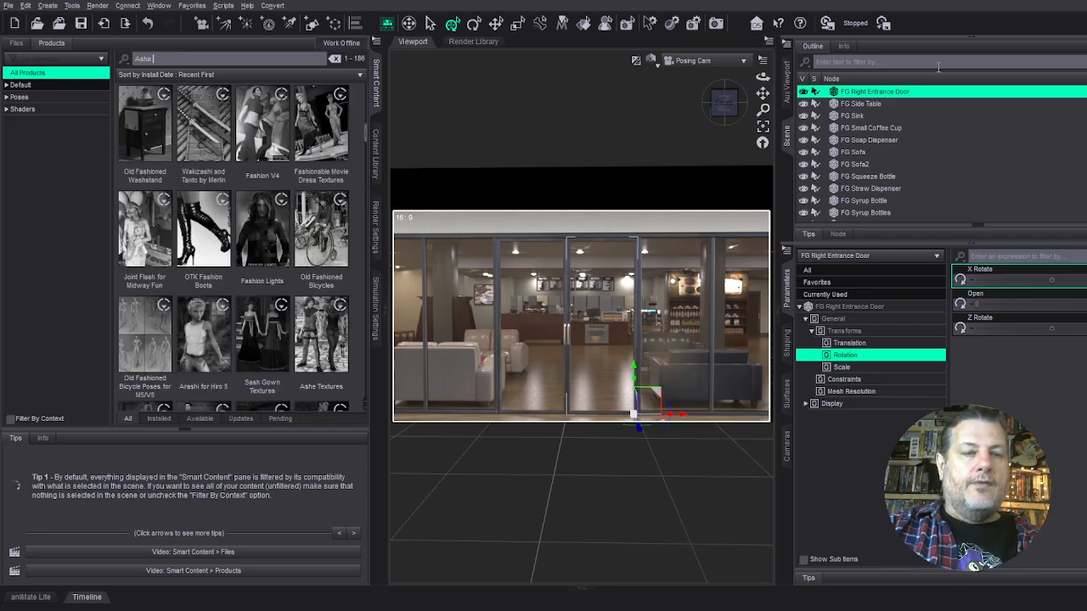
text( 9)
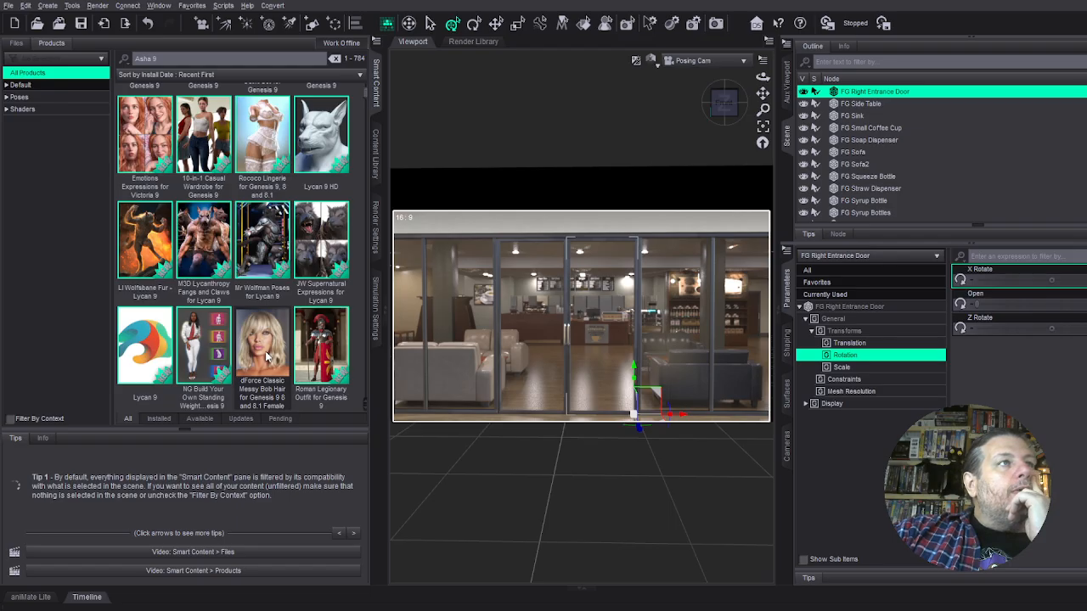
scroll(266, 357, down, 3)
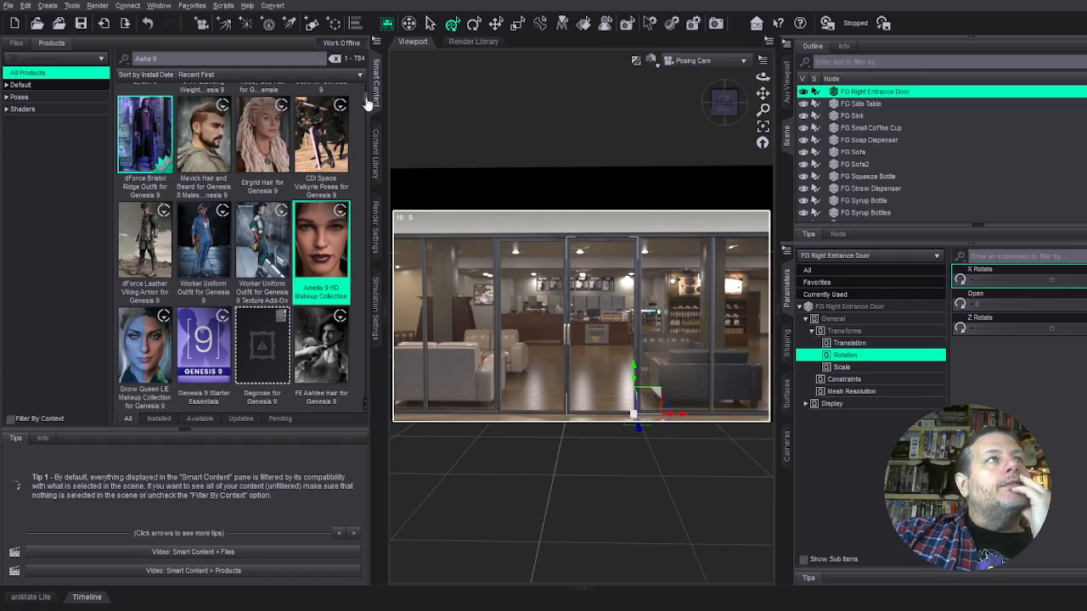
mouse_move(367, 100)
mouse_down()
mouse_move(367, 114)
mouse_move(365, 83)
mouse_up()
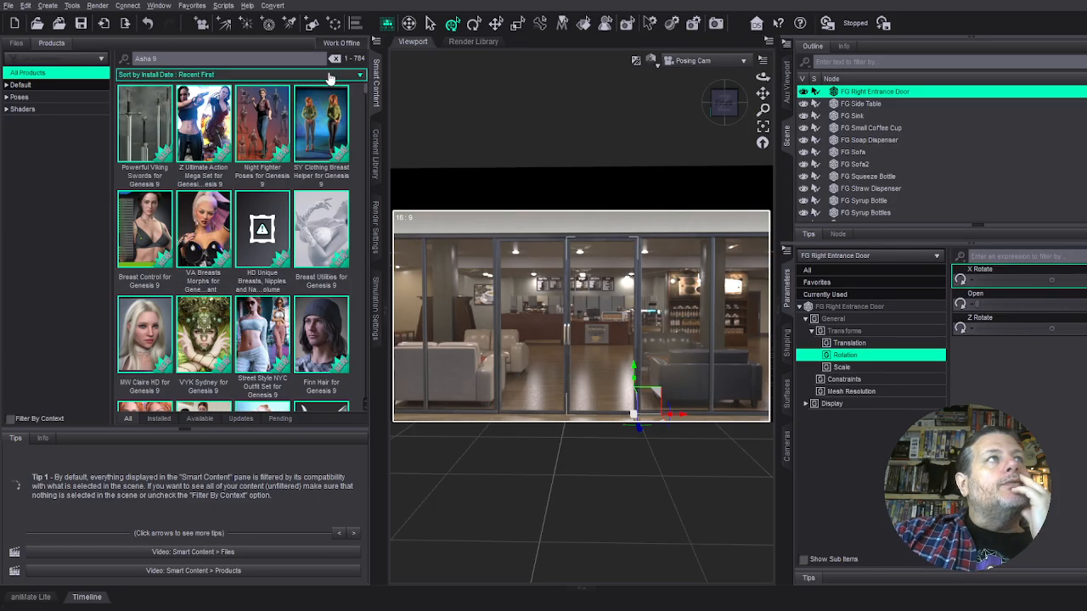
click(191, 46)
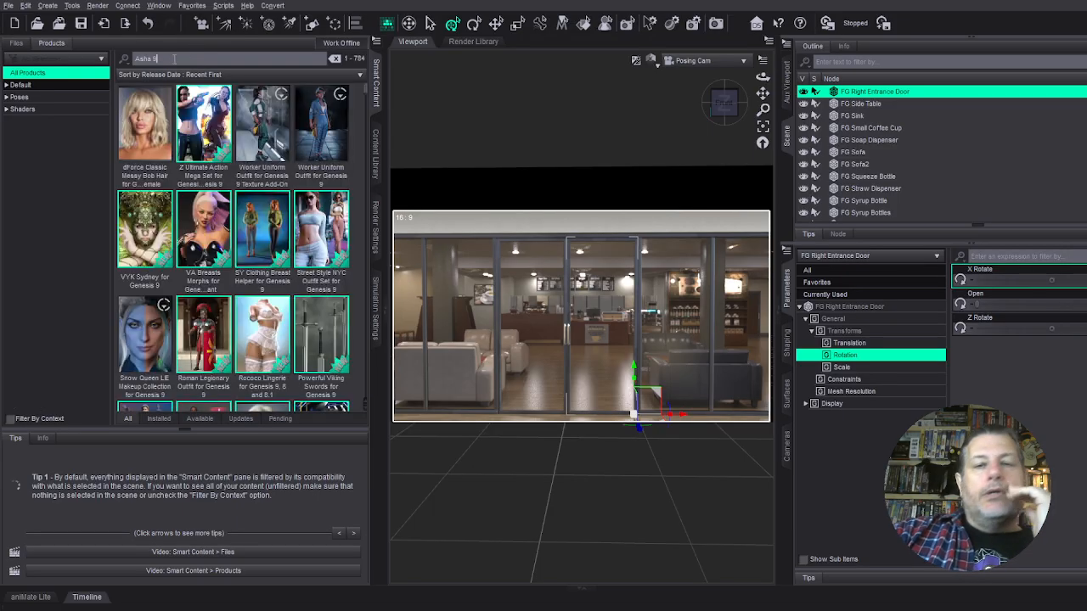
key(BackSpace)
key(BackSpace)
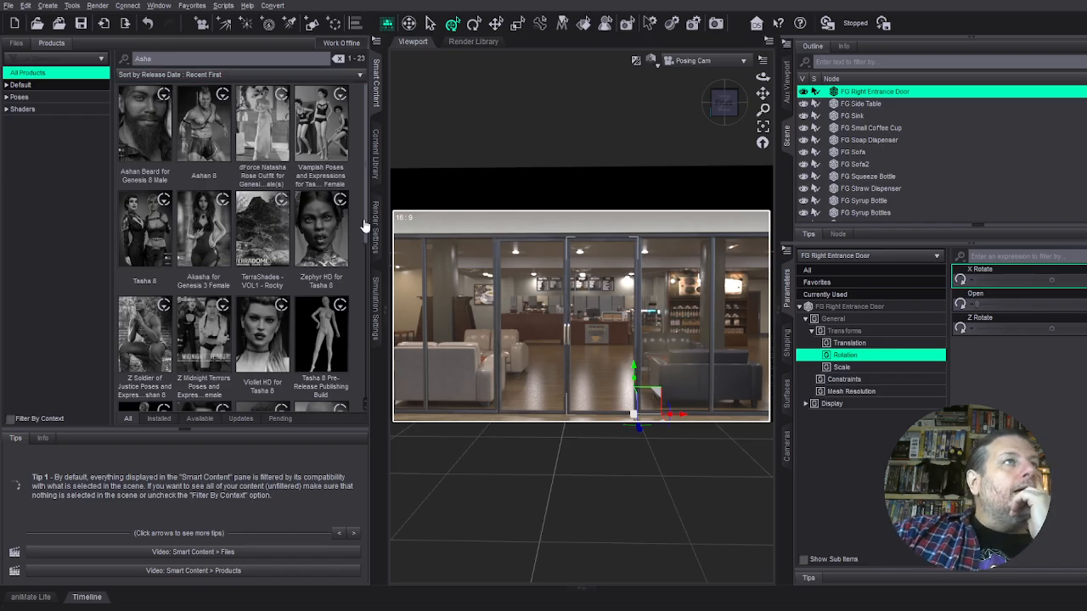
drag(363, 224, 357, 408)
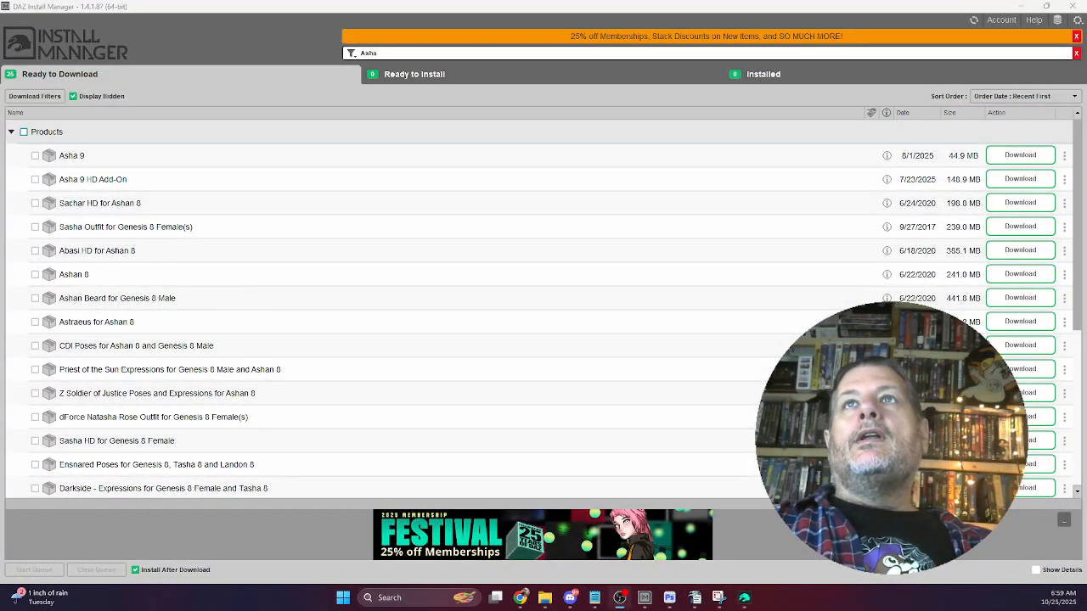
In DAZ Install Manager, try filtering the downloadable products by "Asha Bundle", and return the filter to "Asha".
click(35, 155)
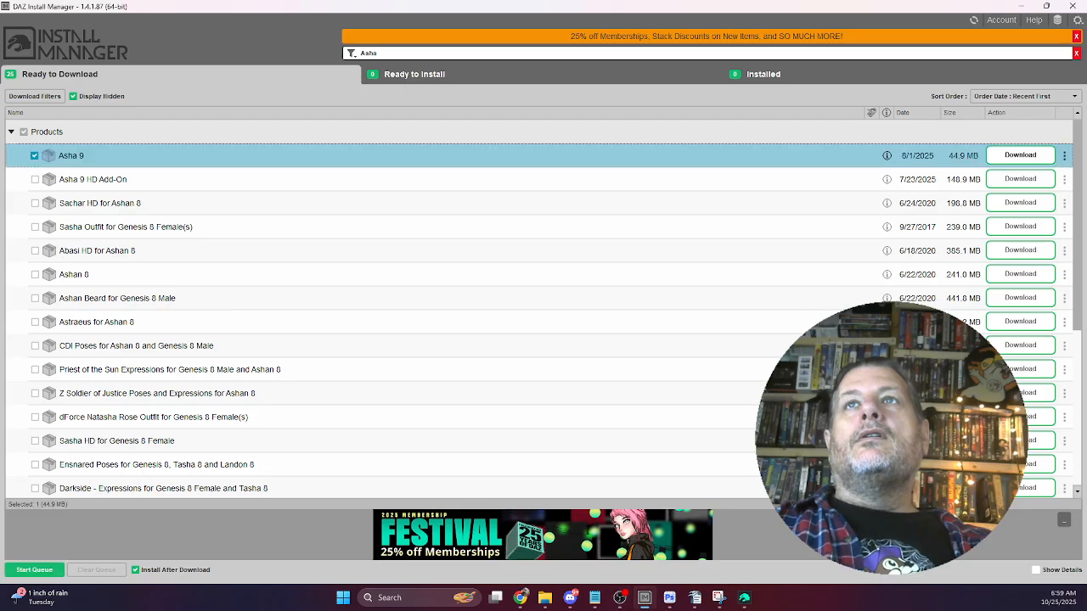
click(35, 156)
click(377, 52)
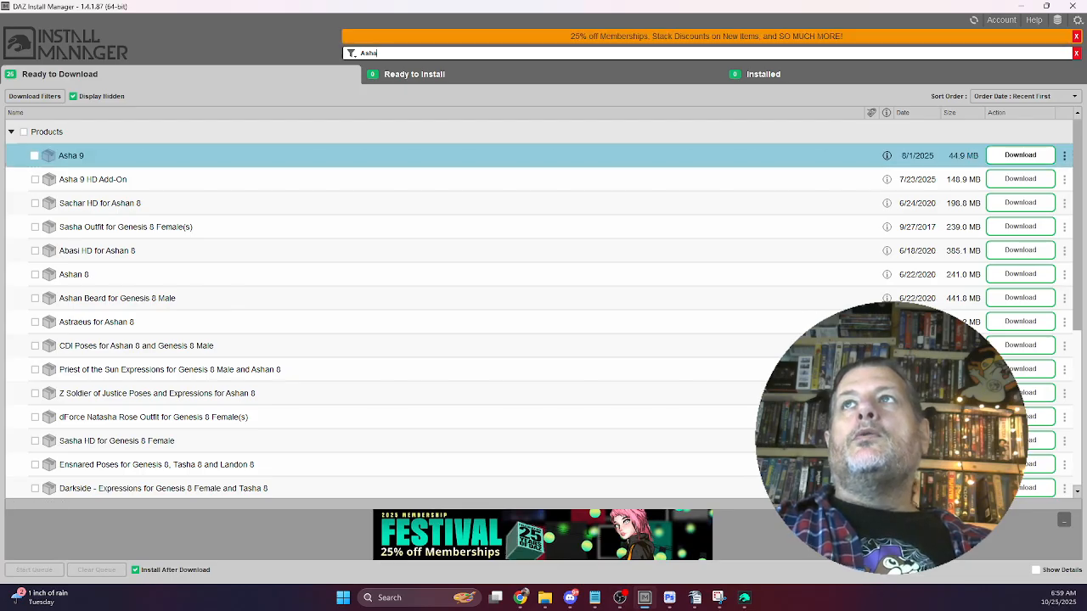
text(Bundle)
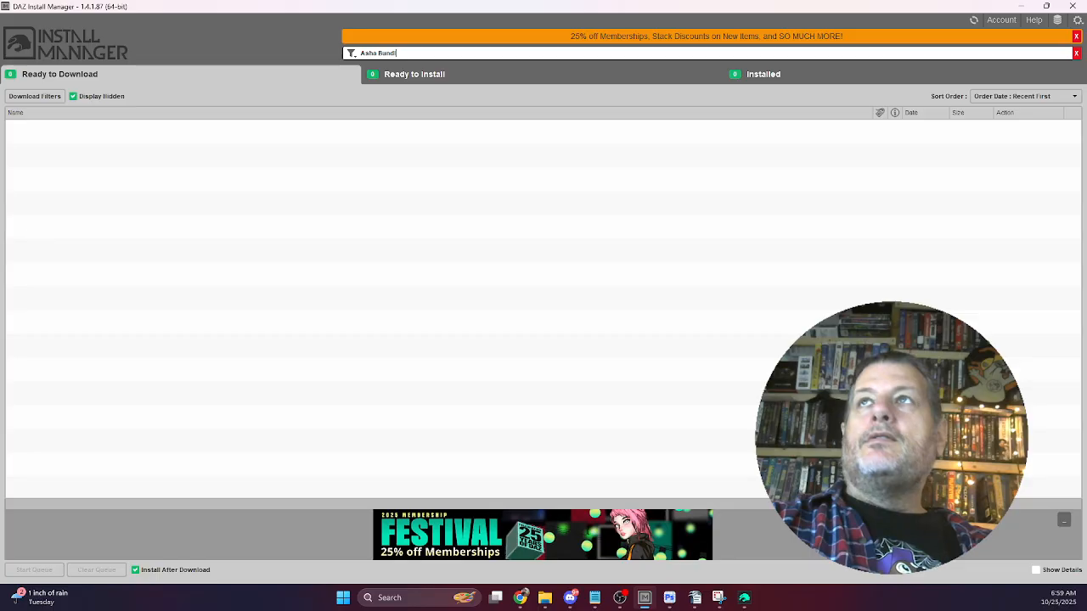
key(BackSpace)
key(BackSpace)
key(BackSpace)
key(BackSpace)
key(BackSpace)
key(BackSpace)
key(BackSpace)
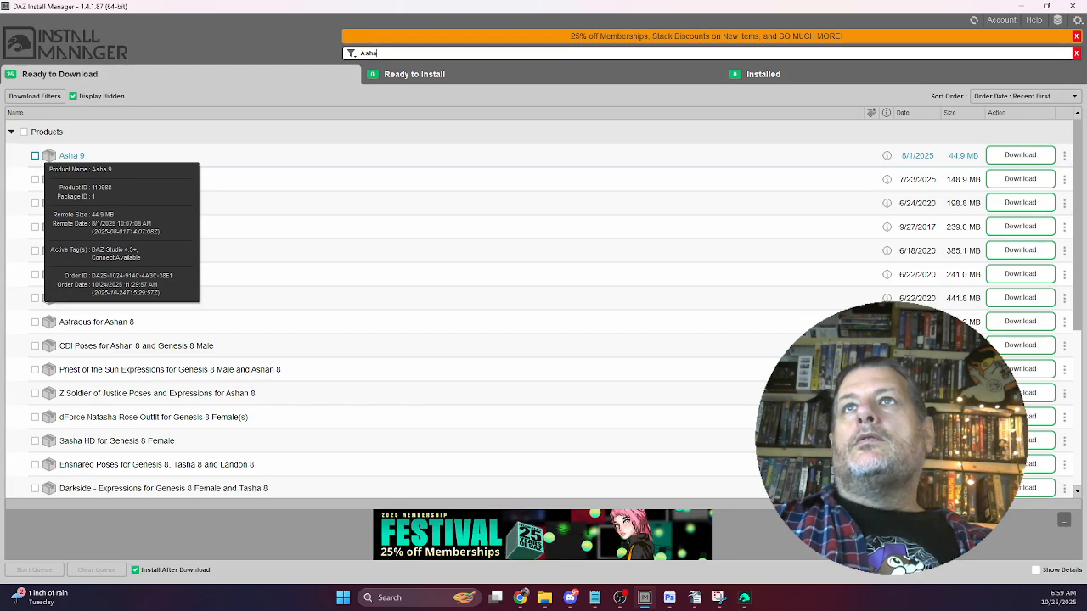
Download and install Asha 9 and Asha 9 HD Add-On in DAZ Install Manager.
click(35, 155)
click(35, 180)
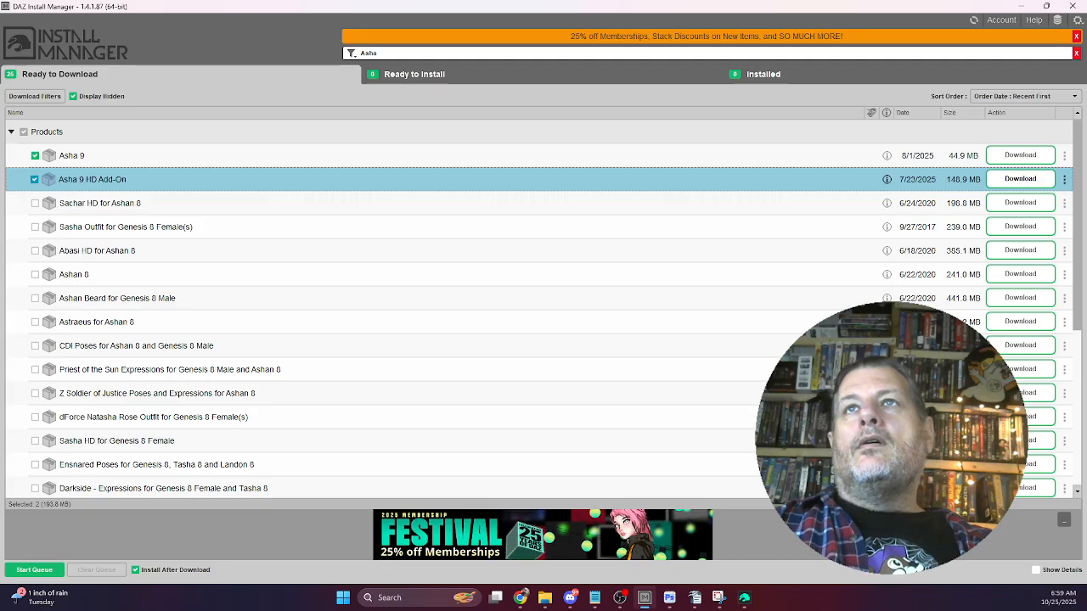
mouse_move(467, 252)
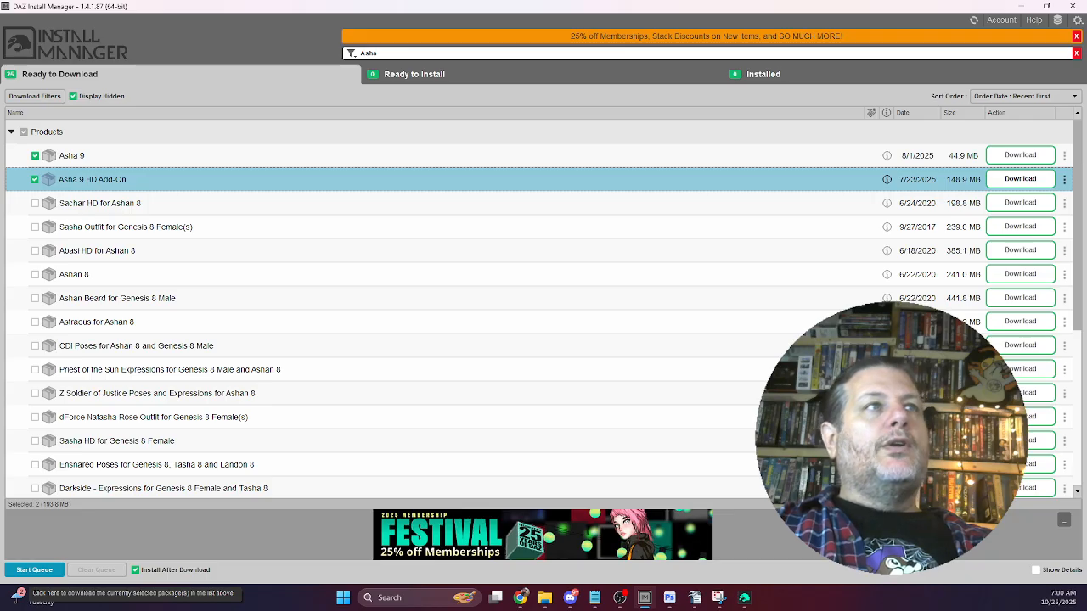
click(34, 570)
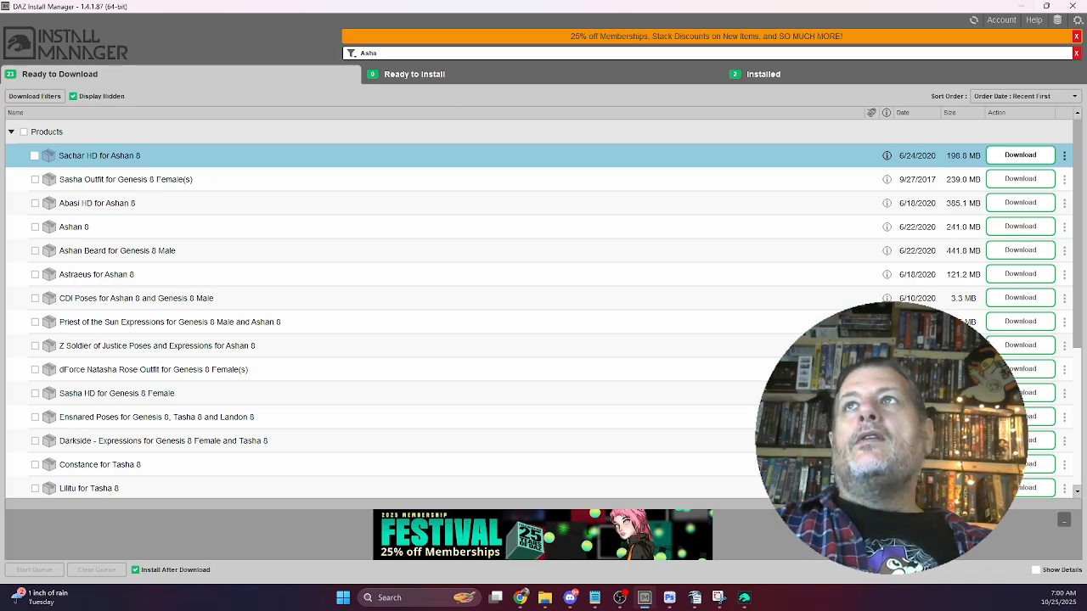
Filter the downloads by "Morella", download and install T3d Morella for Genesis 9 Feminine, and open the list of installed products.
double_click(368, 54)
text(Morella)
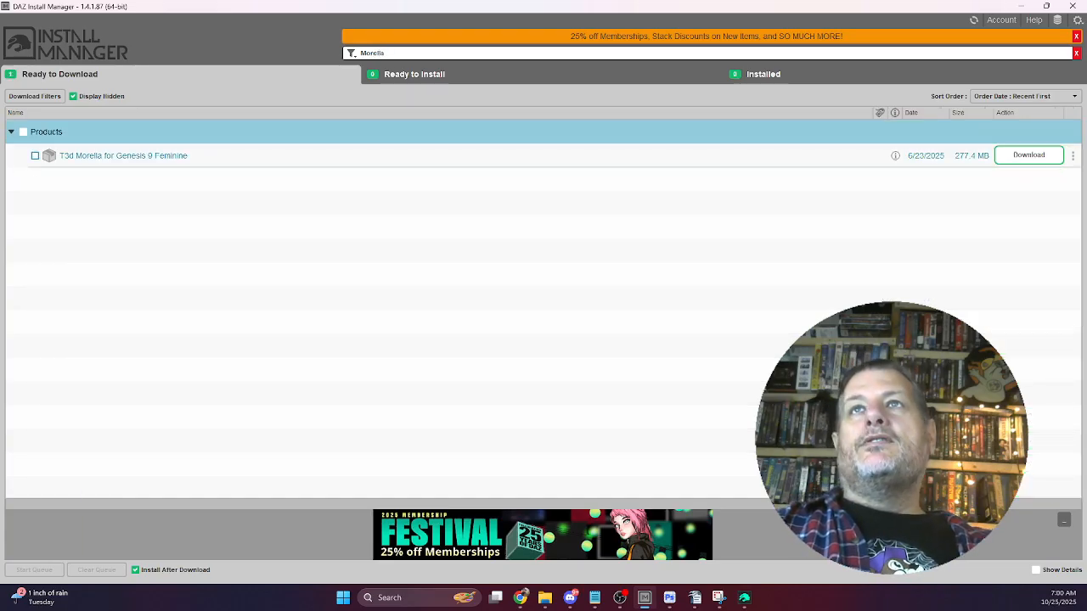
click(34, 156)
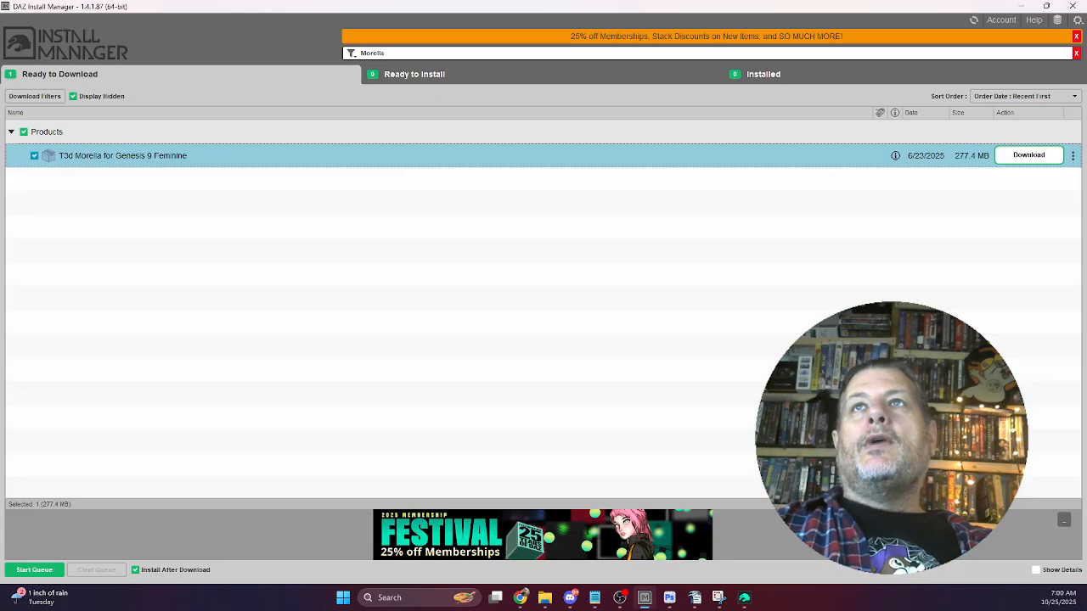
click(34, 569)
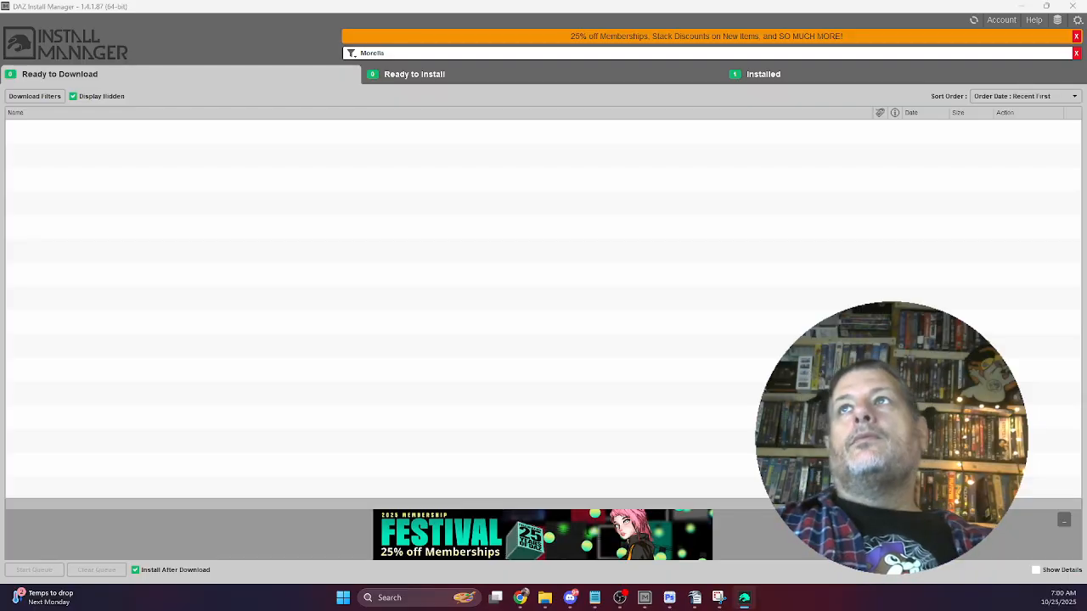
click(764, 74)
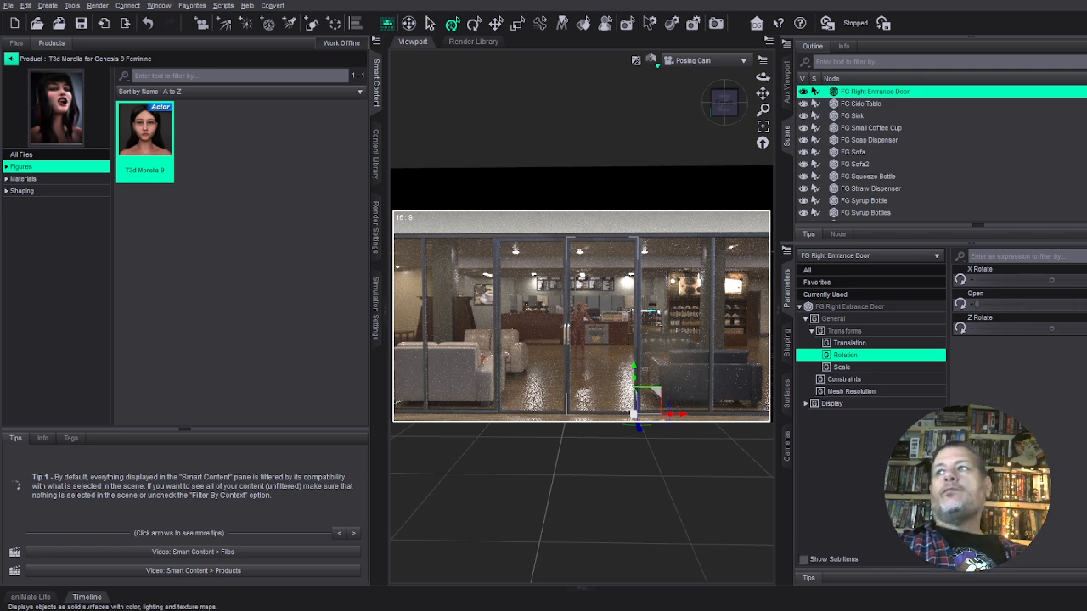
Switch the viewport from the Iray preview to textured, lit solid-surface display, and select Posing Cam in the scene.
click(689, 173)
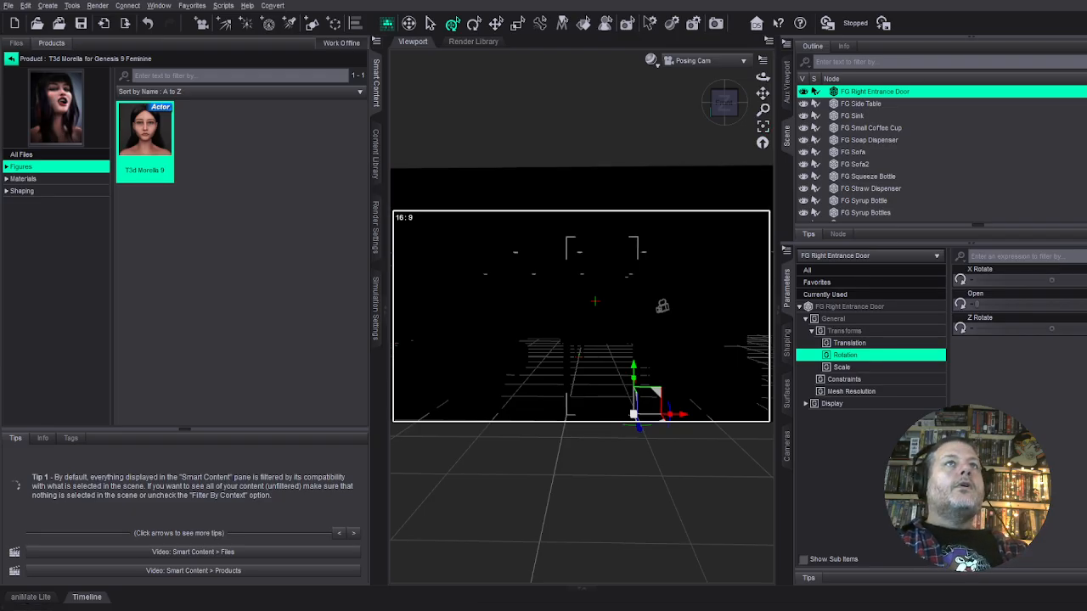
scroll(934, 153, down, 10)
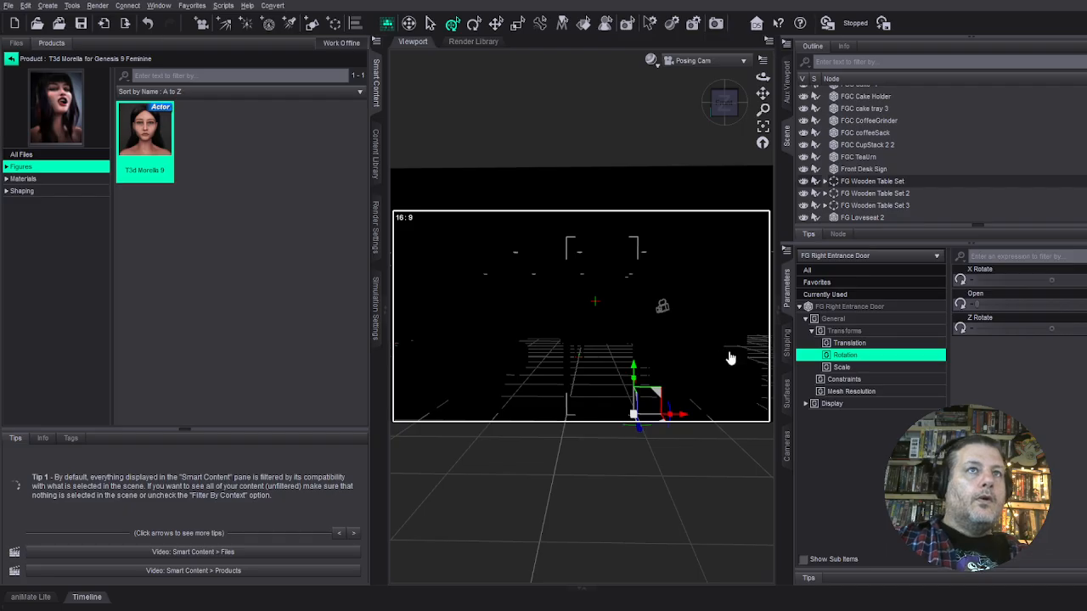
click(826, 402)
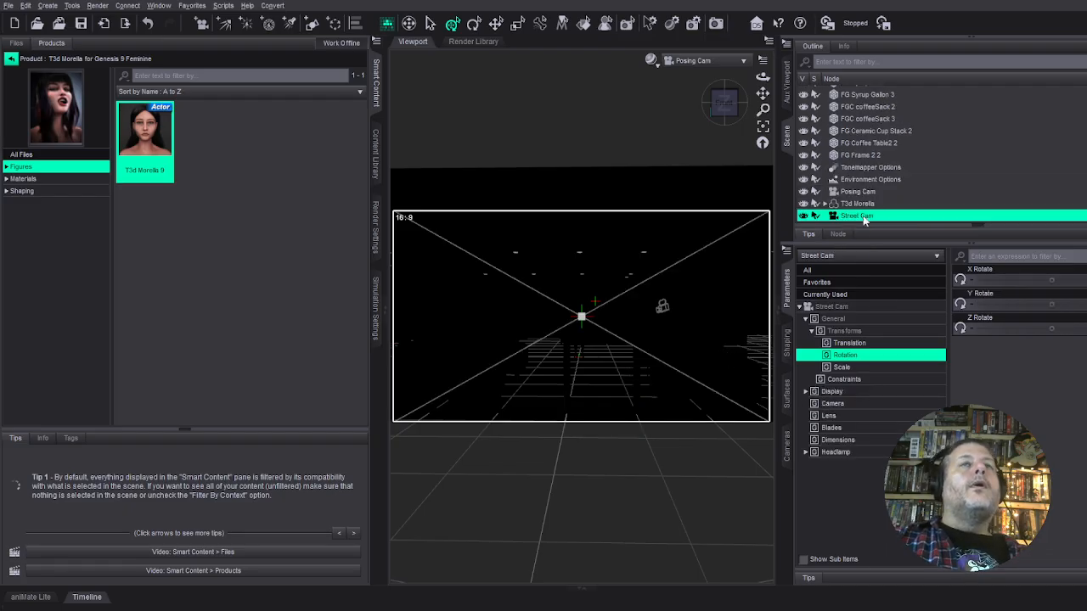
click(855, 193)
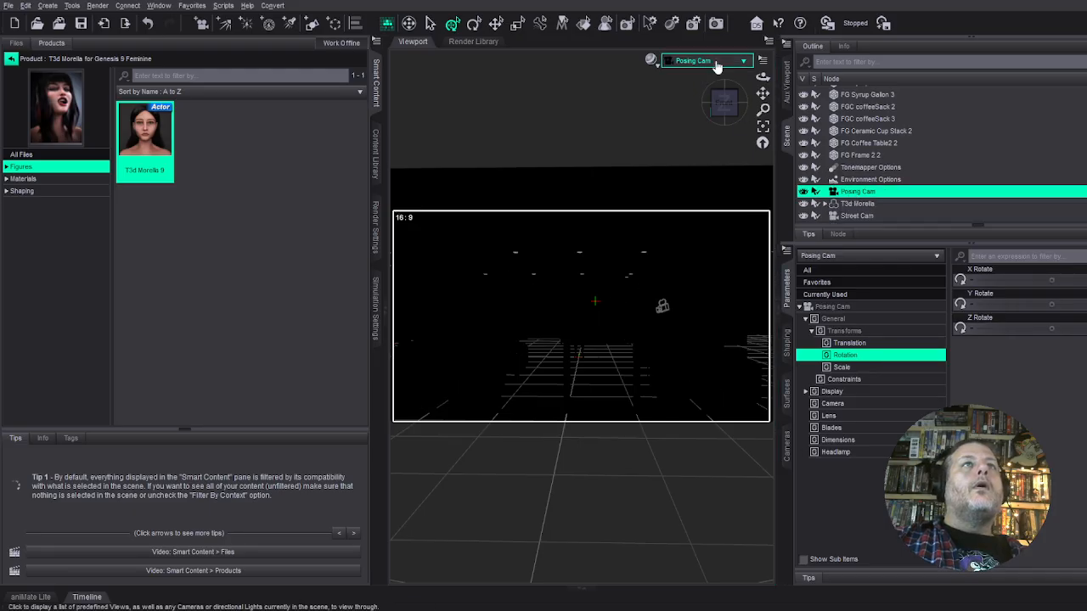
Group all coffee shop nodes from FG Cameras through FG Frame 2 2 as FG Group.
click(877, 156)
scroll(920, 134, up, 3)
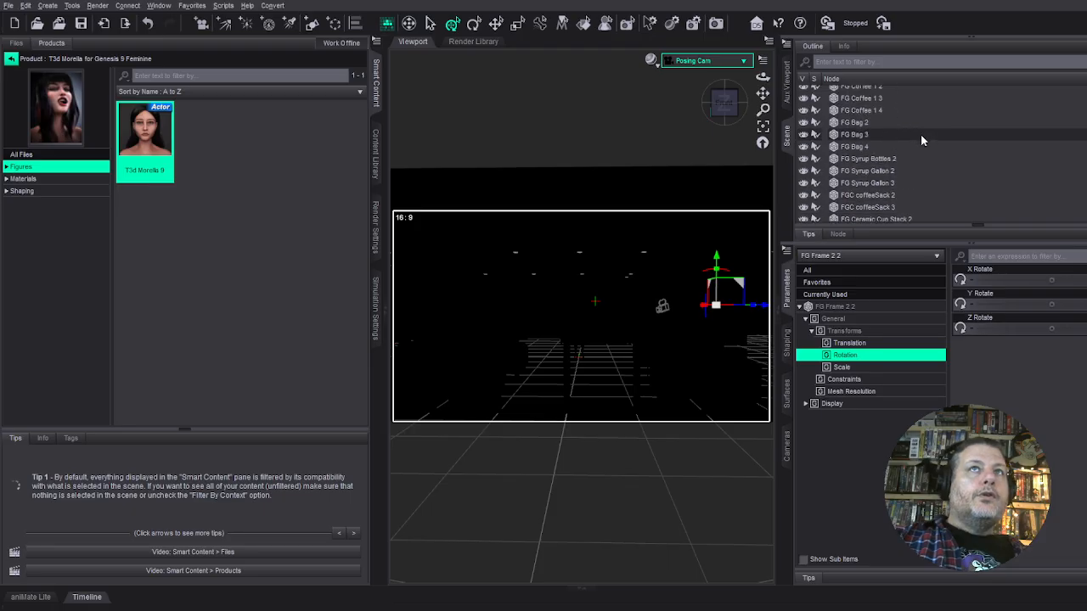
scroll(921, 134, up, 10)
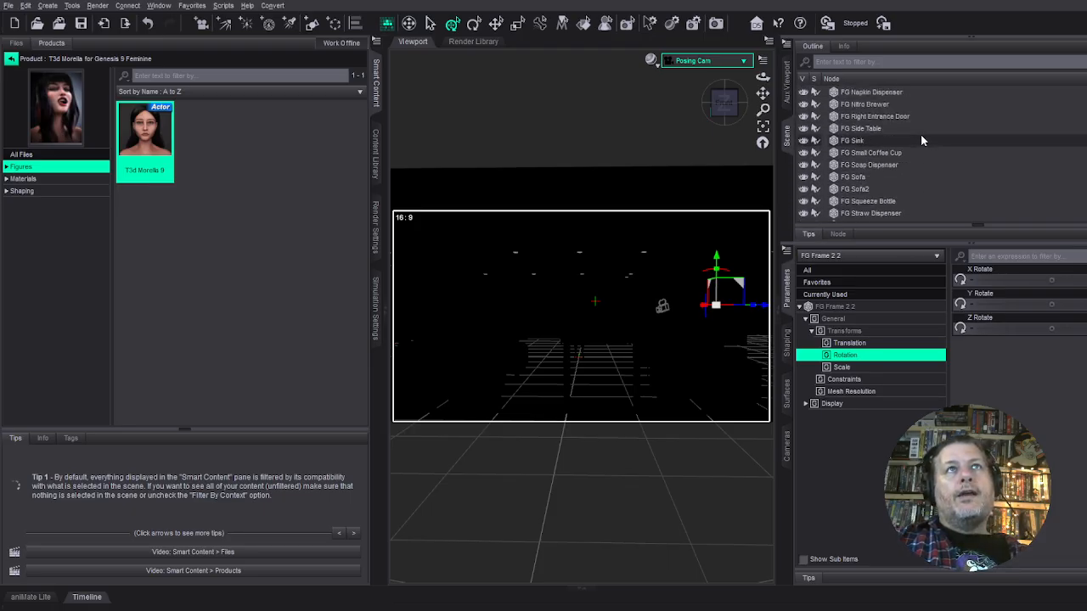
scroll(920, 134, up, 10)
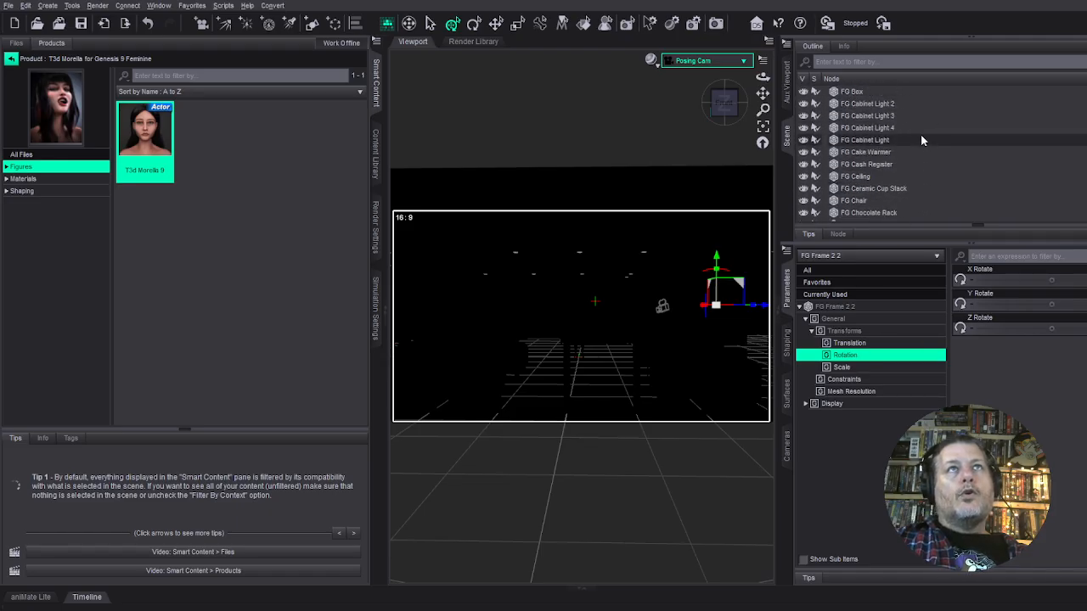
scroll(921, 140, up, 2)
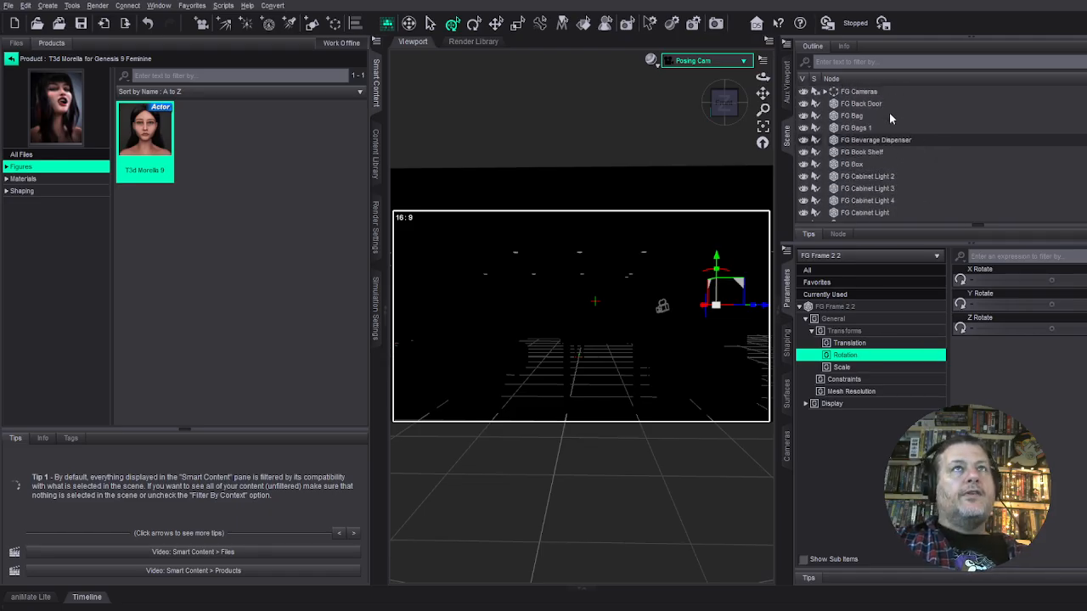
shift+click(870, 91)
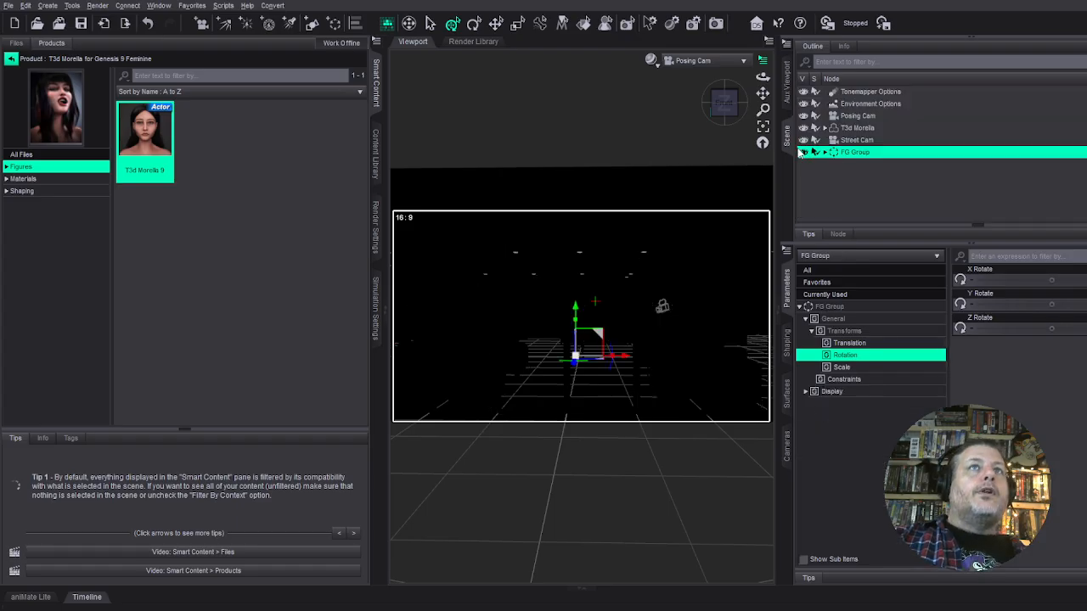
Hide FG Group in the scene and frame the Posing Cam on T3d Morella's head and shoulders using Genesis 9 Eyes.
click(802, 153)
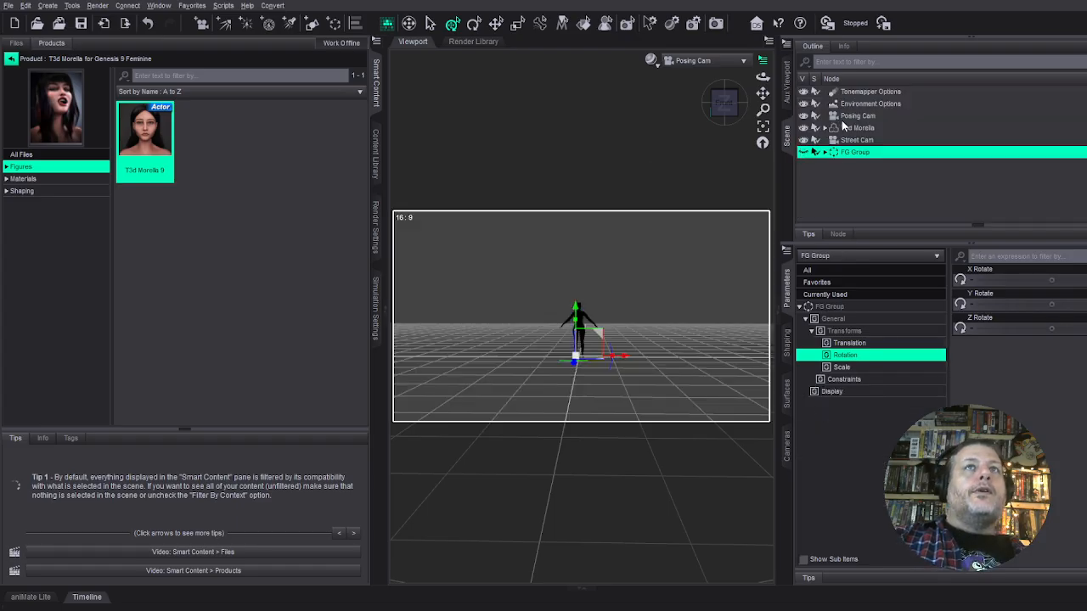
click(824, 128)
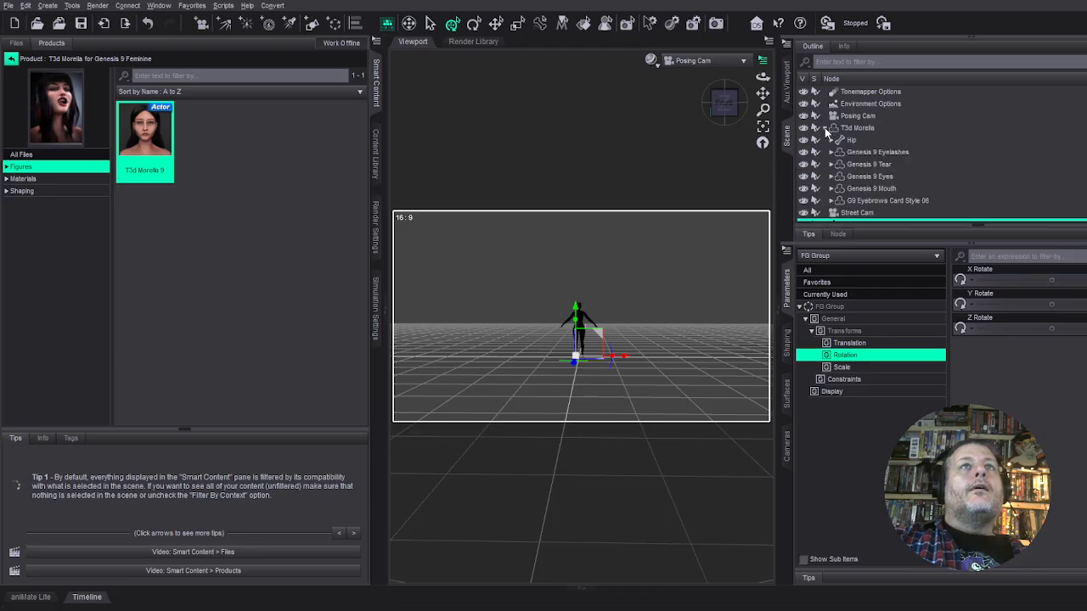
click(841, 141)
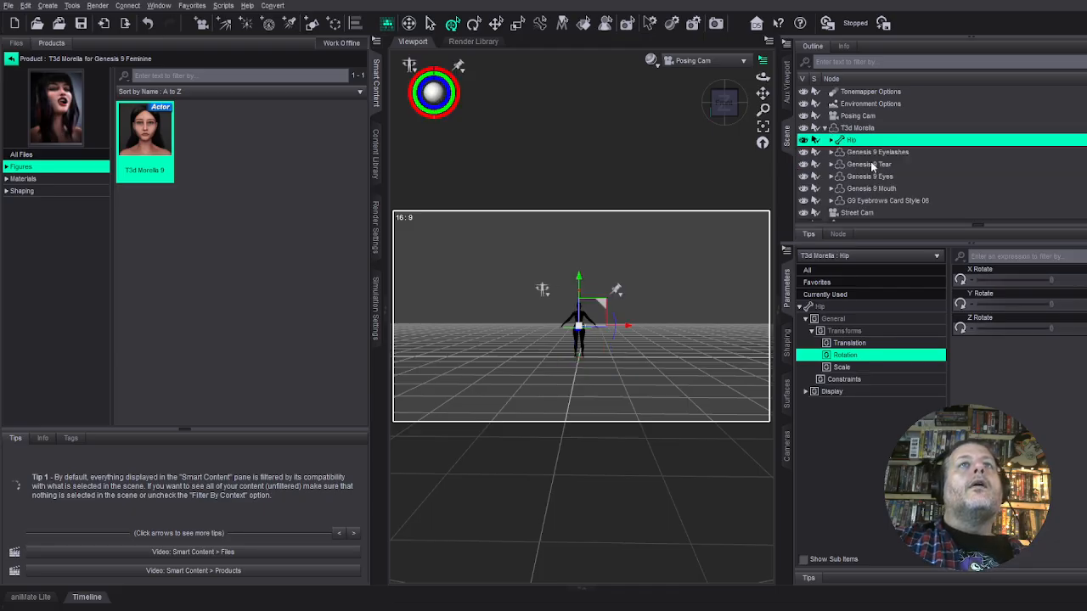
click(874, 176)
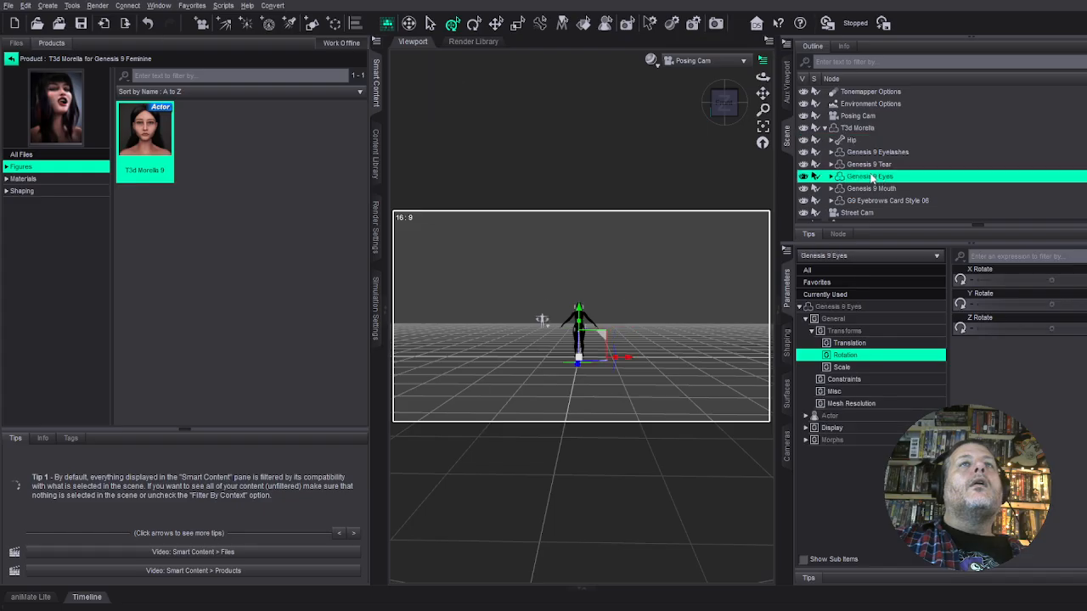
click(763, 126)
drag(762, 109, 762, 81)
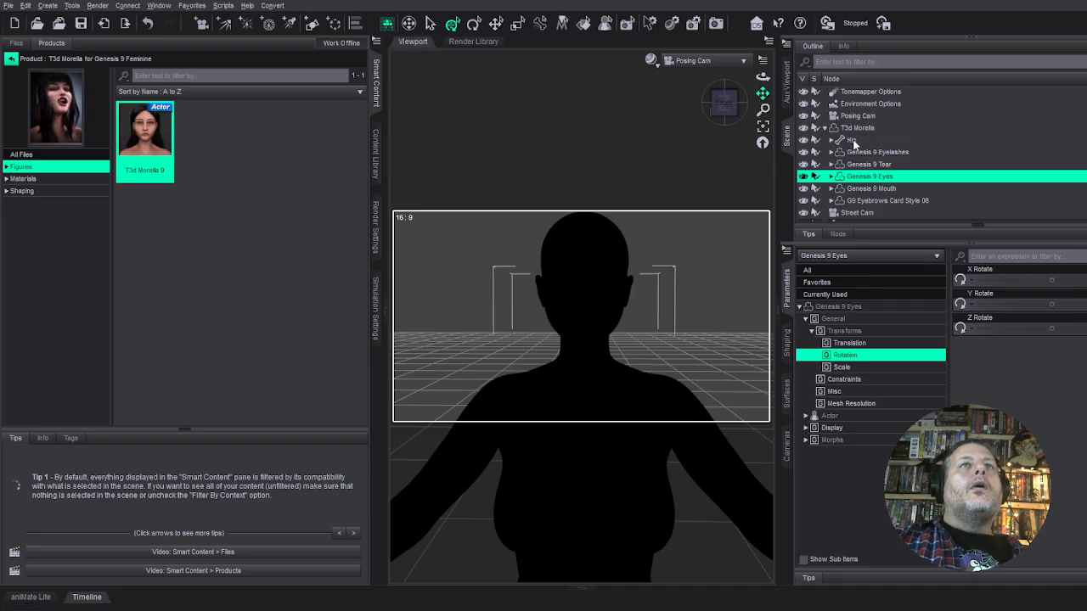
Set the Posing Cam's Headlamp Mode to On.
click(857, 115)
click(828, 453)
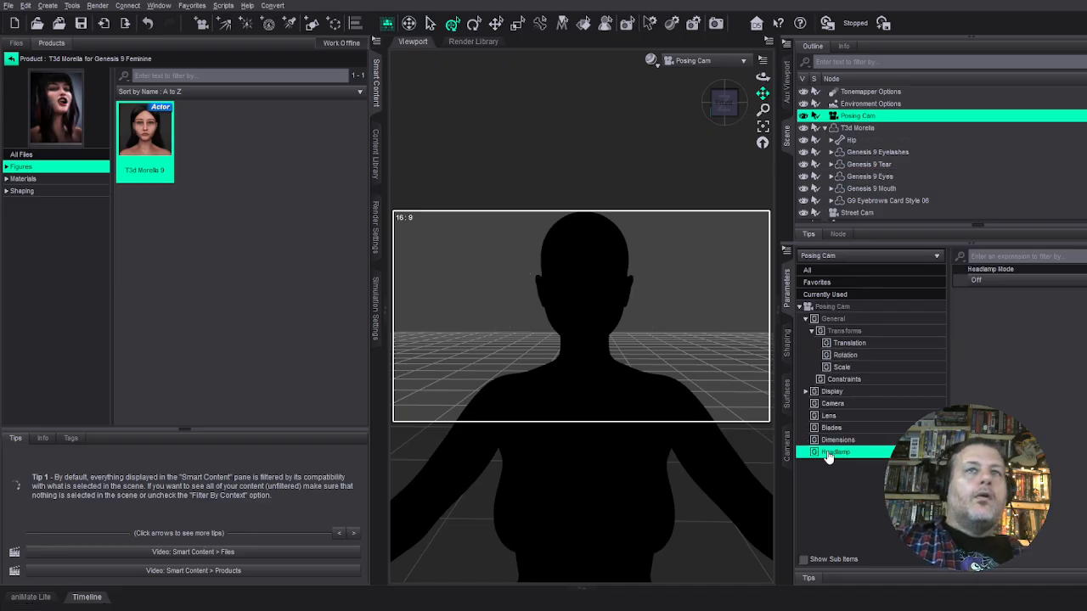
click(983, 301)
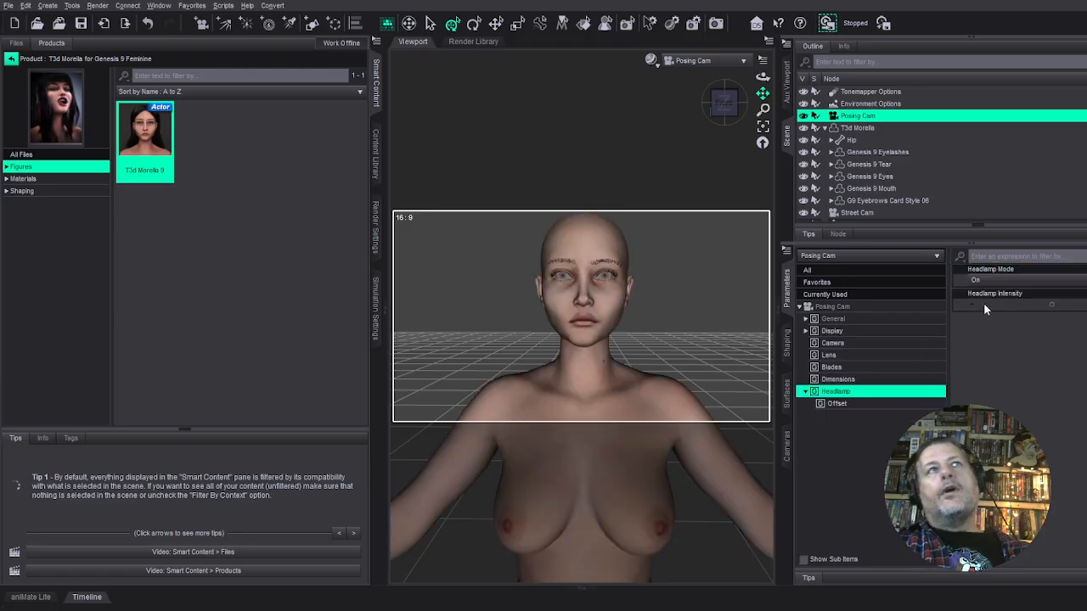
Apply the Morella Eye Ocean material from the product's Iray materials to T3d Morella and return to the product list.
click(34, 179)
click(6, 179)
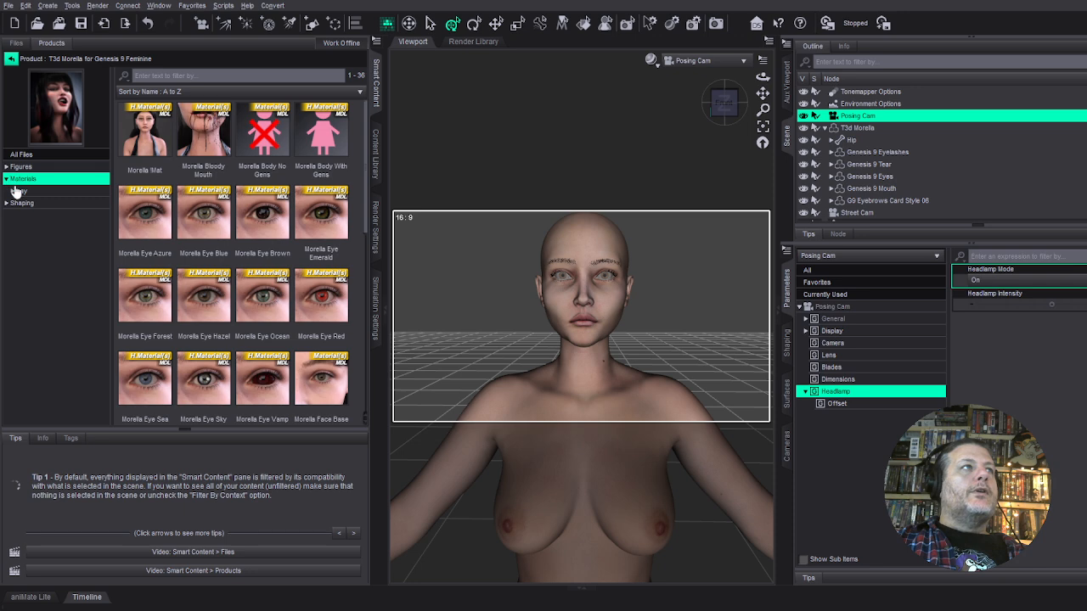
click(12, 191)
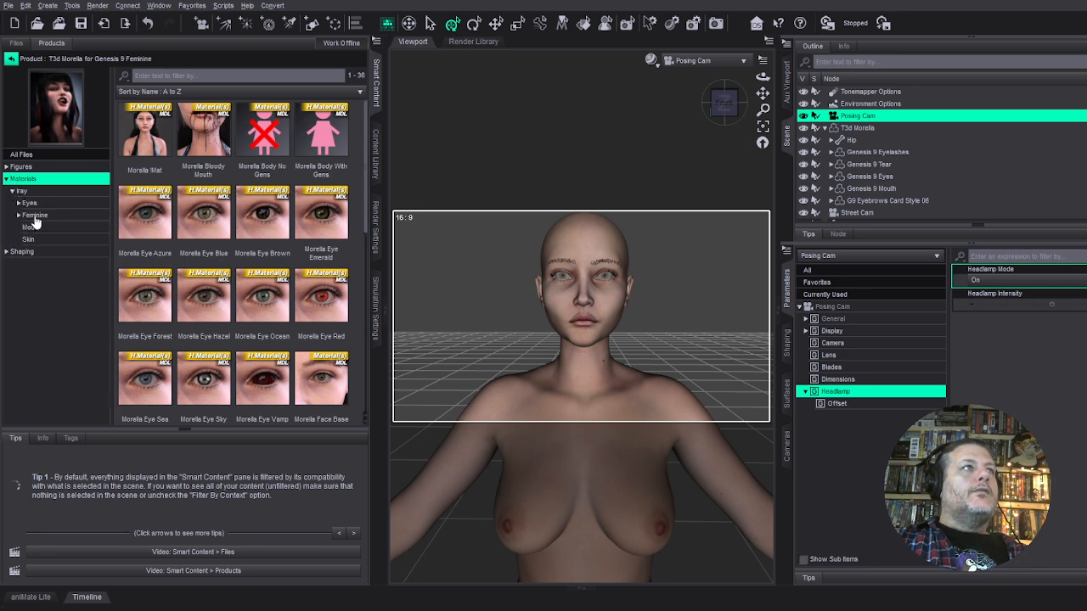
click(32, 215)
click(26, 241)
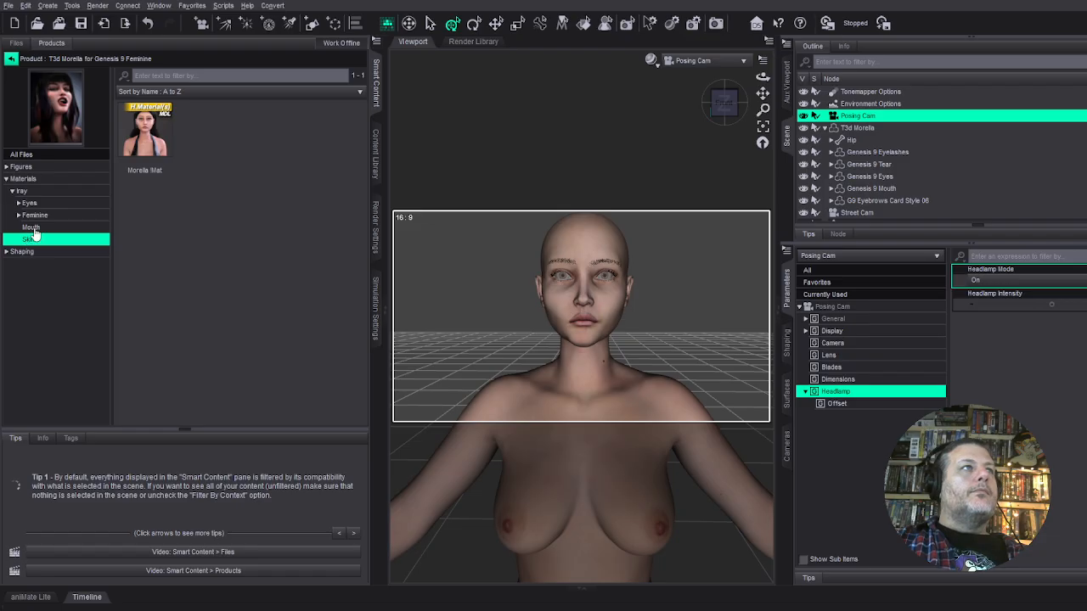
click(34, 217)
click(18, 215)
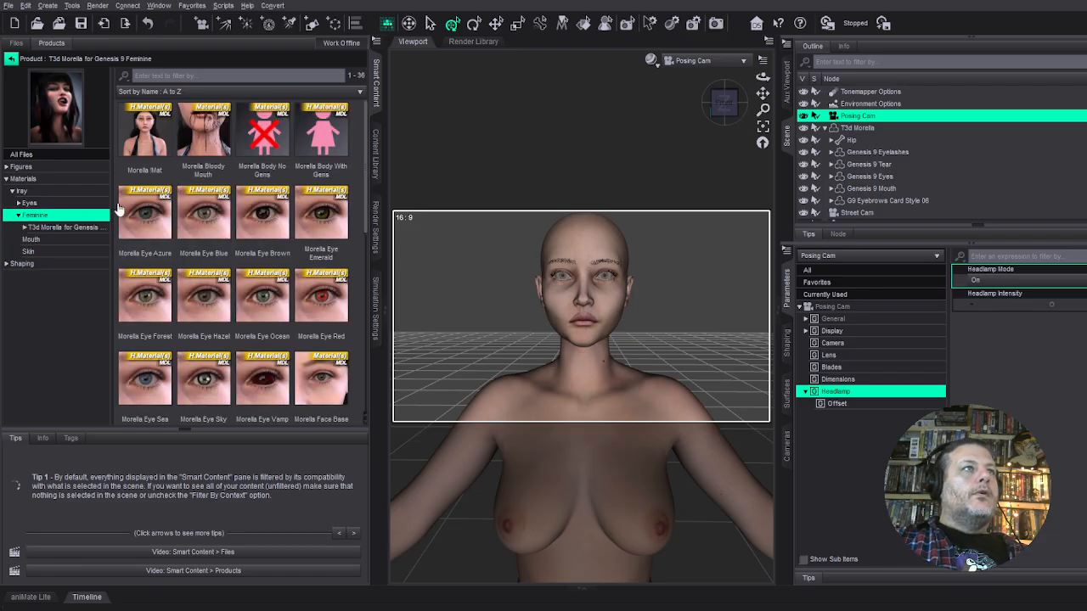
click(264, 299)
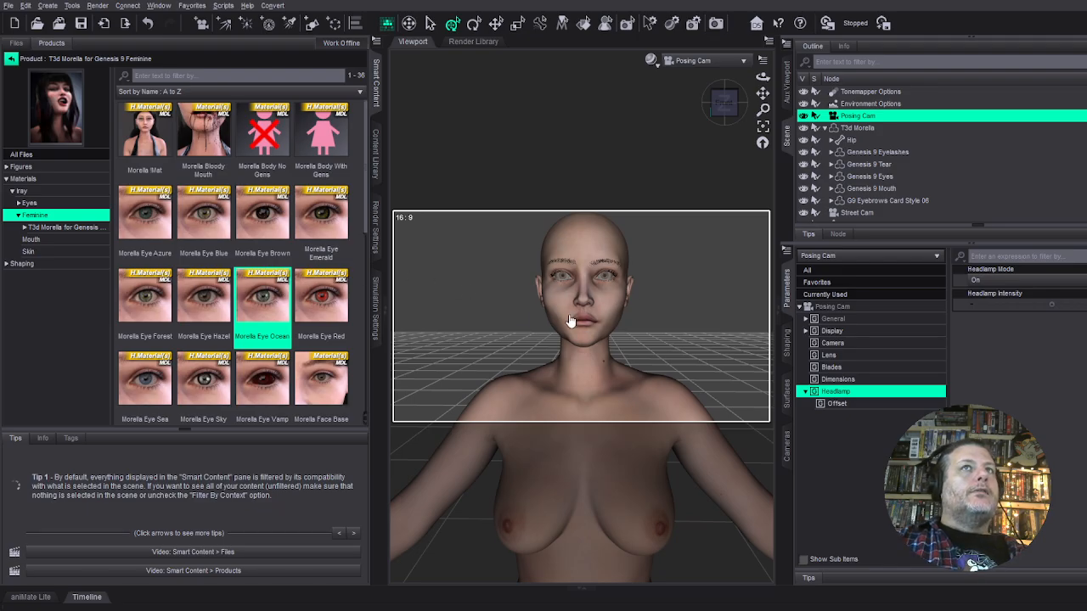
click(866, 128)
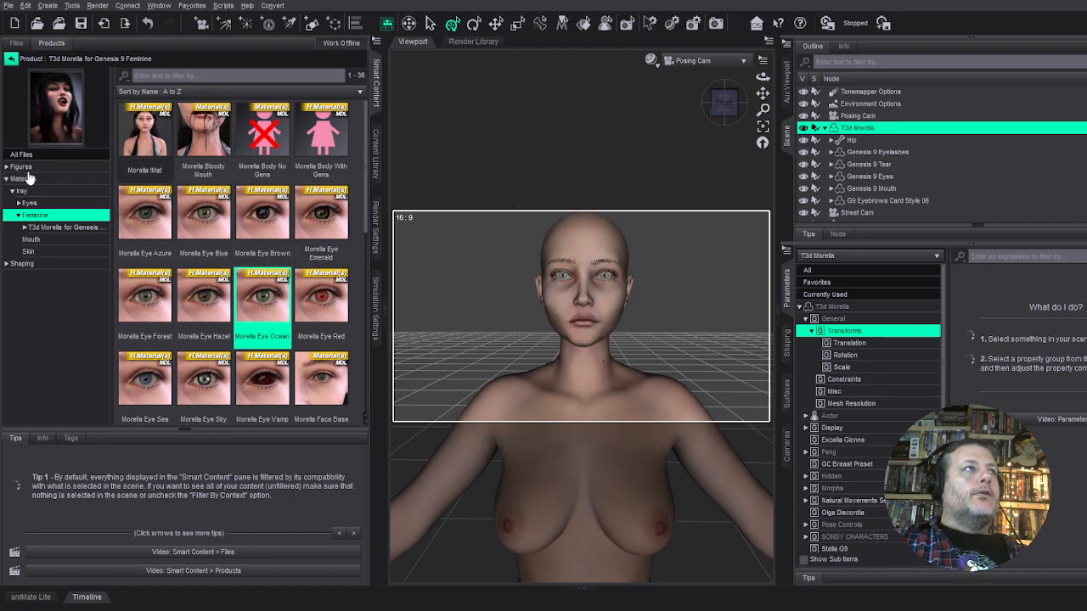
click(11, 59)
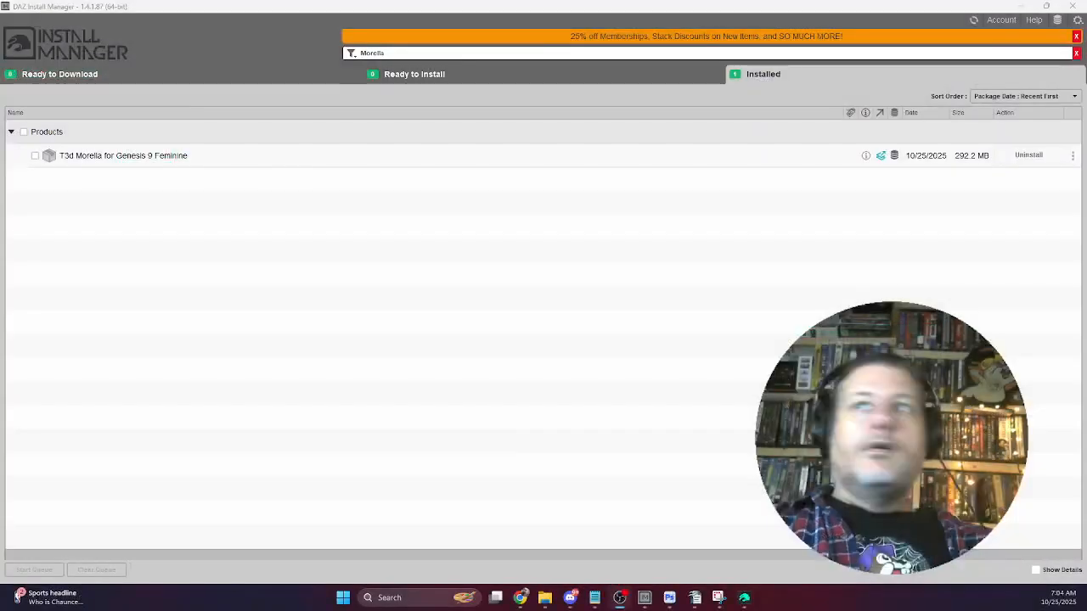
Switch to DAZ Install Manager and filter the packages ready to download by "HS Smooth Bob Hair".
click(372, 53)
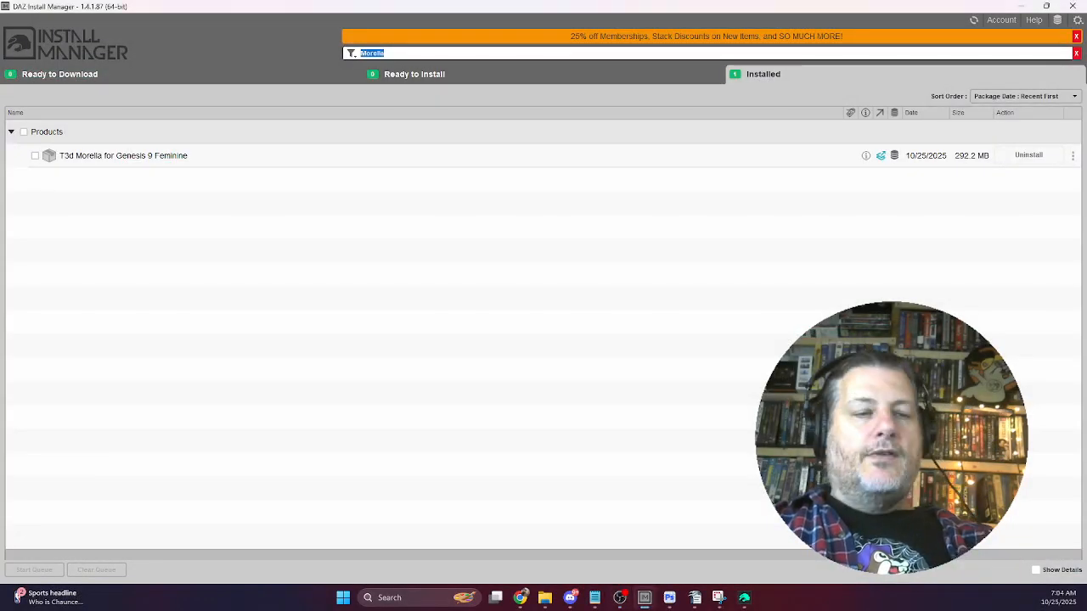
text(H5 Smooth Bob Hair For Genesis 9, 8, and 8.1 Females)
click(544, 75)
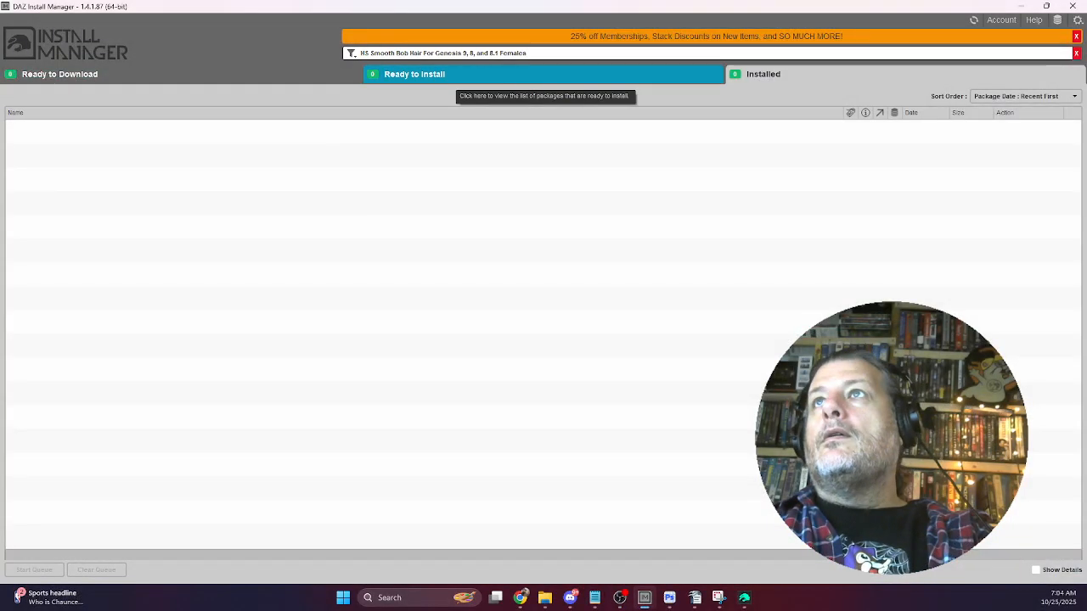
click(59, 74)
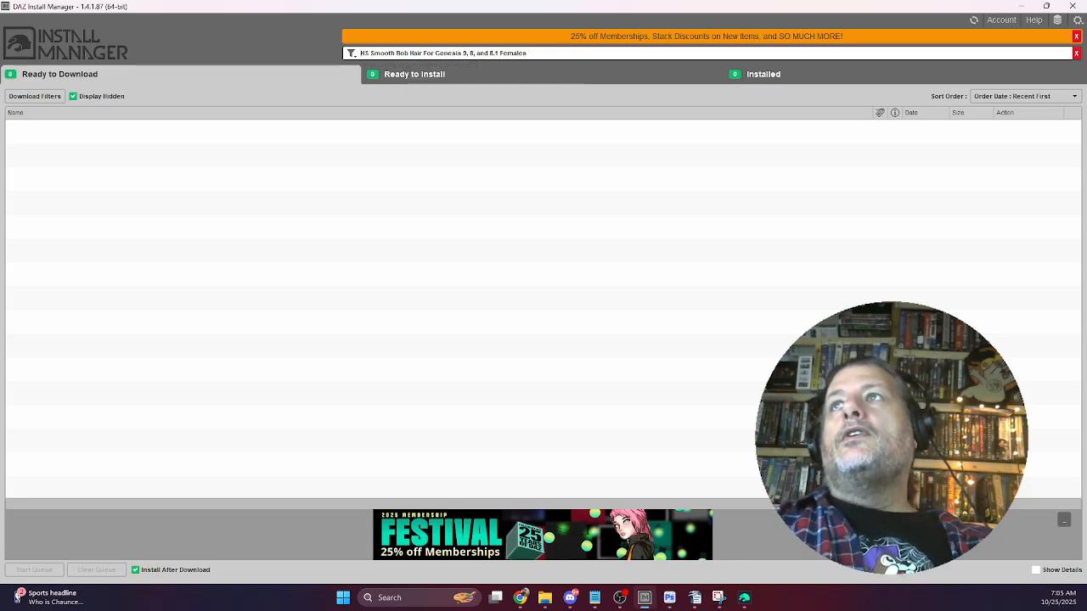
key(BackSpace)
key(BackSpace)
key(BackSpace)
key(BackSpace)
key(BackSpace)
key(BackSpace)
key(BackSpace)
key(BackSpace)
key(BackSpace)
key(BackSpace)
key(BackSpace)
key(BackSpace)
key(BackSpace)
key(BackSpace)
key(BackSpace)
key(BackSpace)
key(BackSpace)
key(BackSpace)
key(BackSpace)
key(BackSpace)
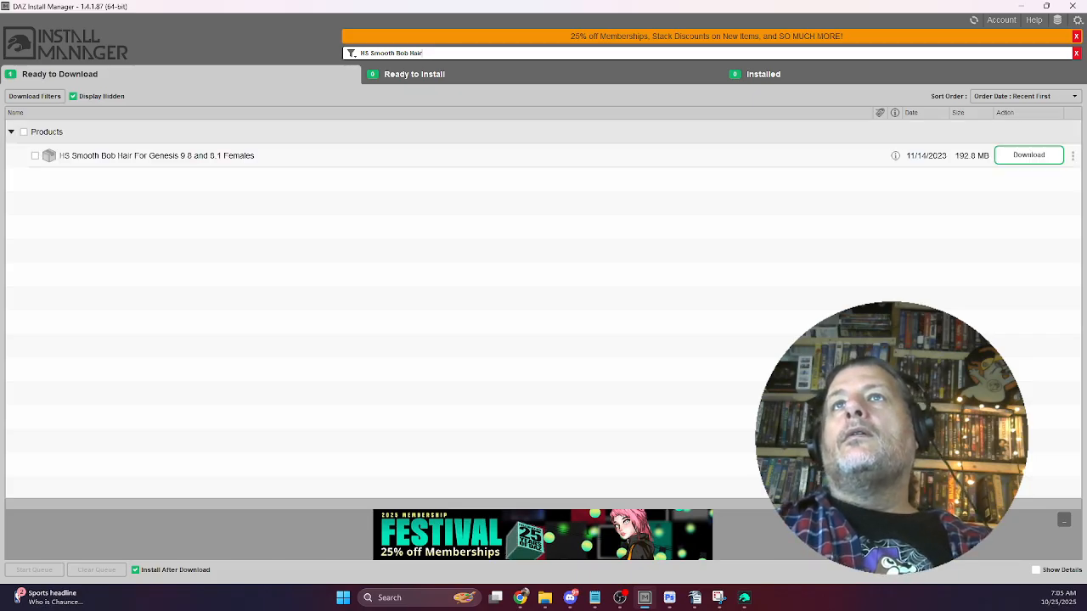
Download and install HS Smooth Bob Hair For Genesis 9 8 and 8.1 Females.
click(35, 155)
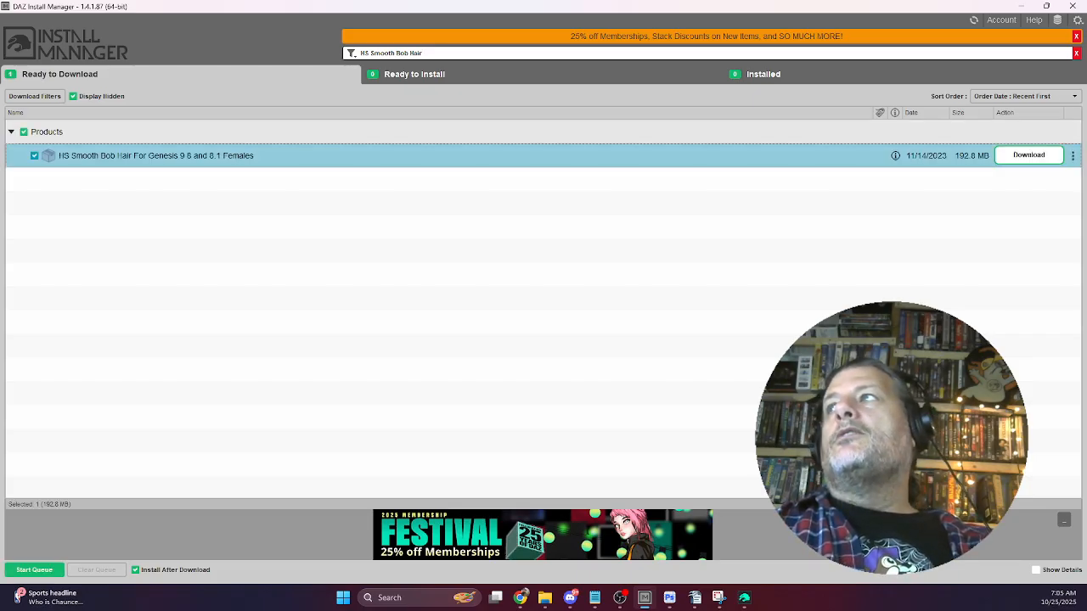
click(34, 570)
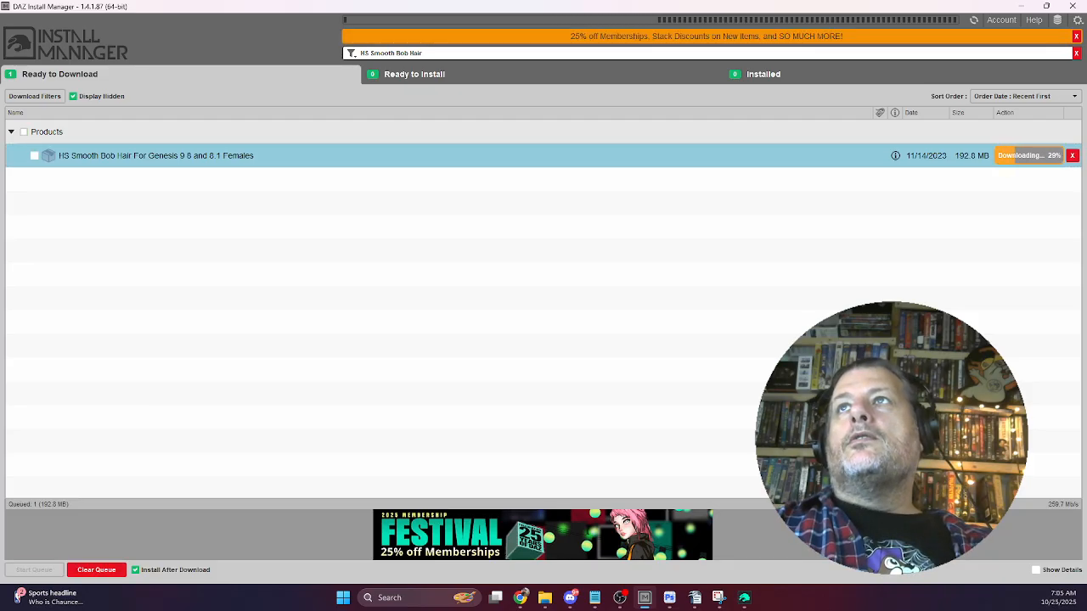
drag(360, 54, 395, 53)
click(391, 54)
click(395, 54)
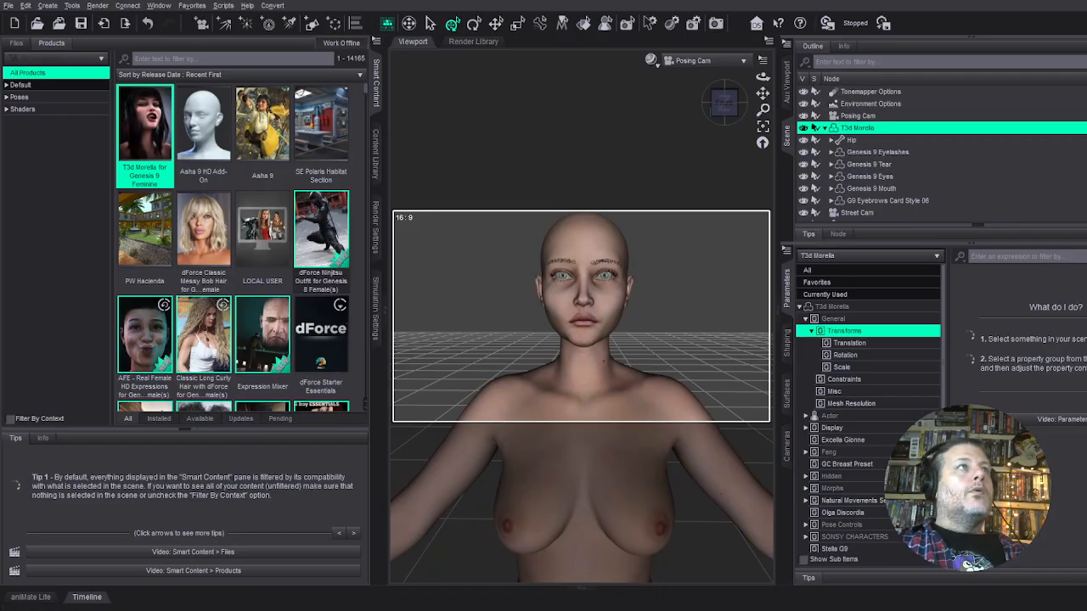
Switch to Daz Studio, search the products for "HS Smooth", and load HS SBH Hair G9 from the bob hair product onto T3d Morella.
click(144, 56)
text(KS Smooth)
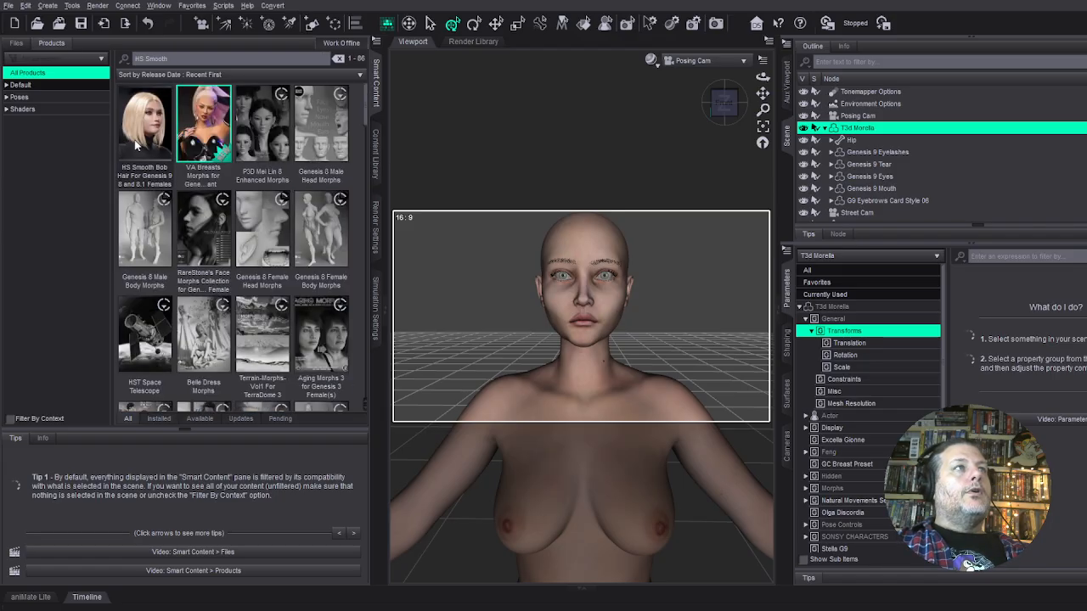
click(154, 142)
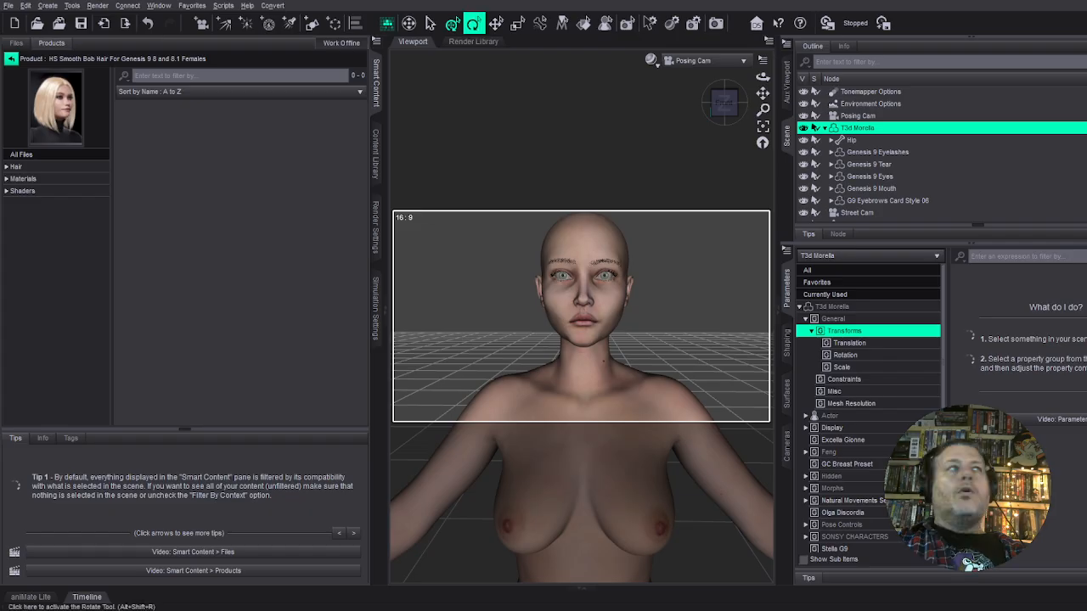
click(16, 166)
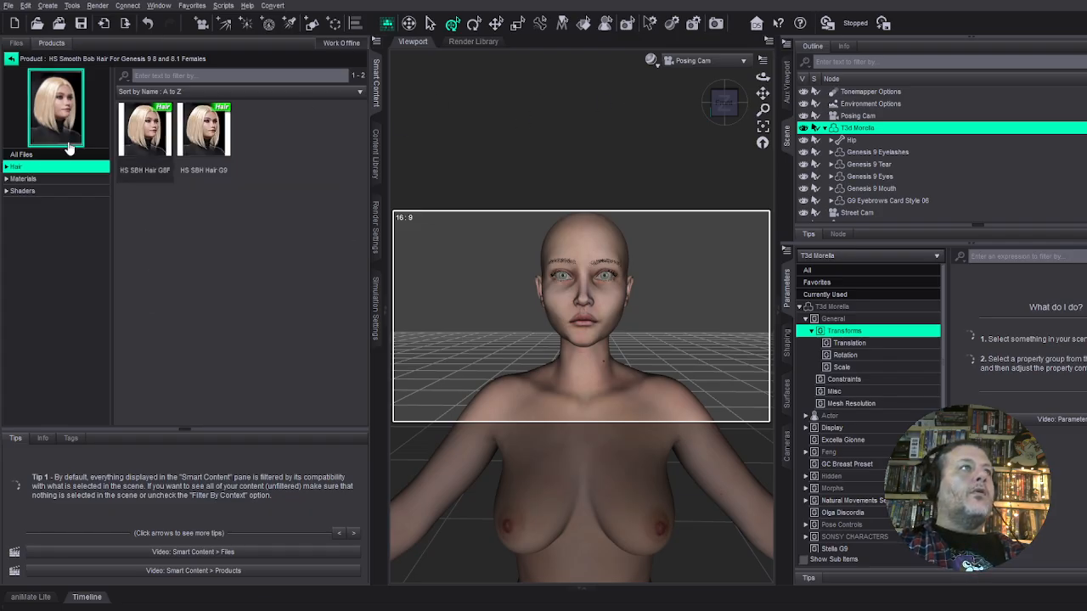
double_click(212, 127)
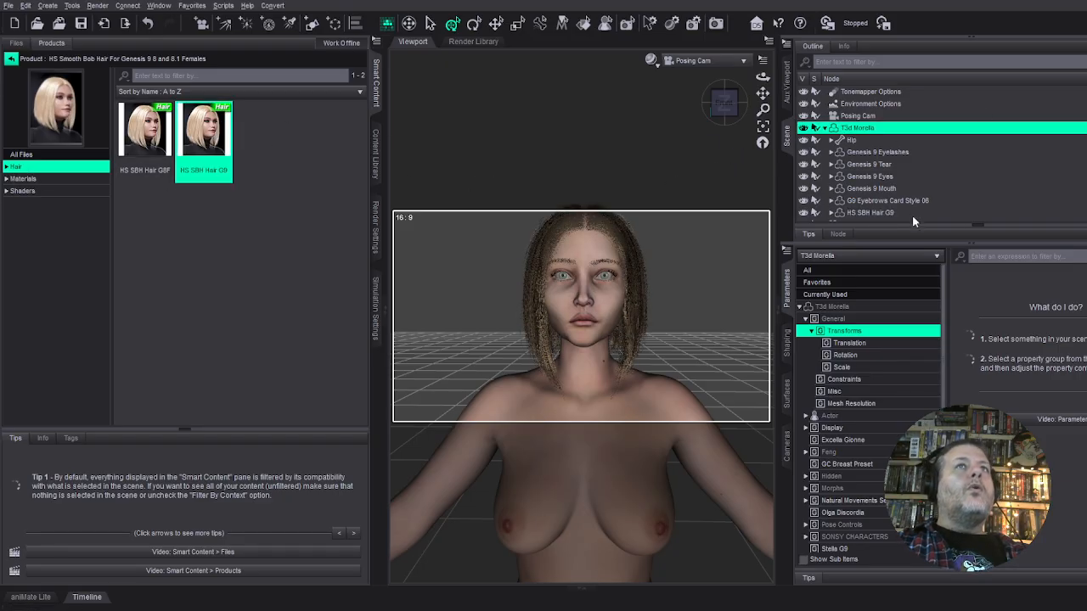
Apply the HS SBH Color 42 Blue G9 hair color to the HS SBH Hair G9 on T3d Morella.
scroll(922, 195, down, 1)
click(876, 192)
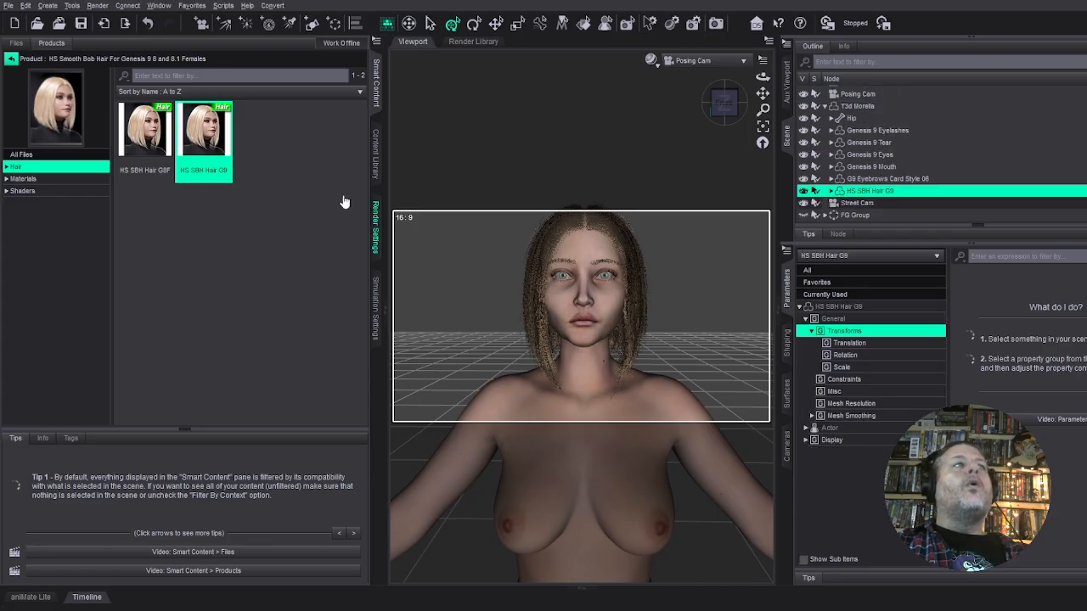
click(6, 180)
click(17, 194)
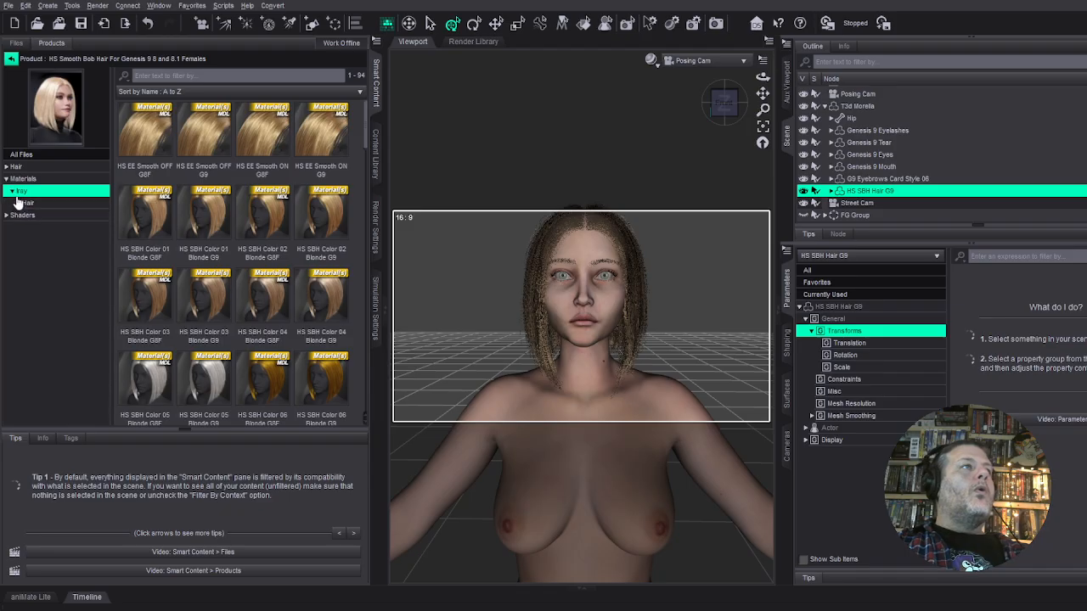
click(18, 204)
click(41, 215)
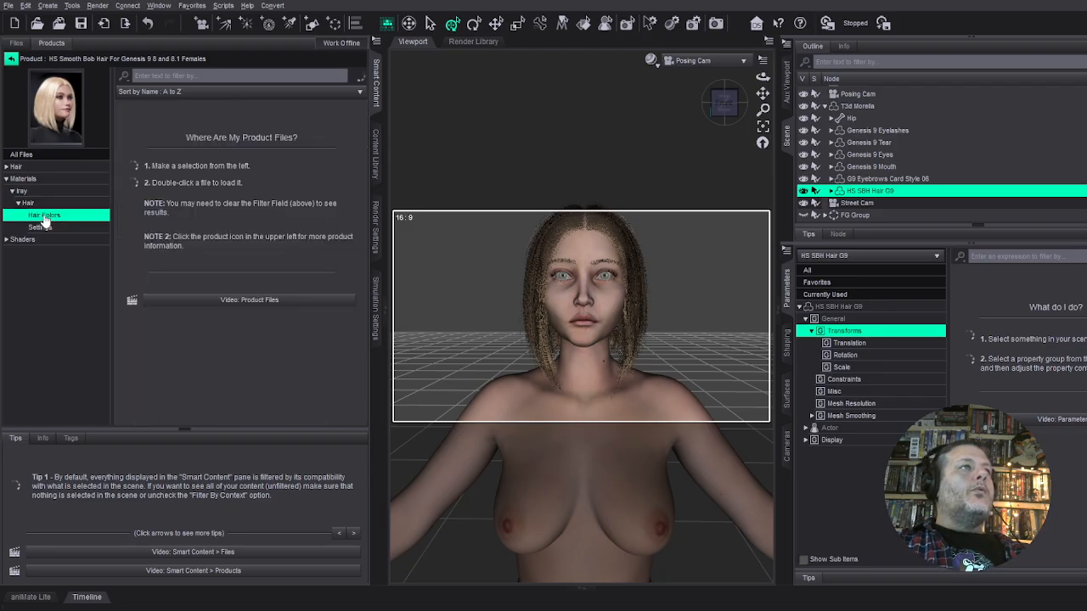
scroll(304, 276, down, 5)
scroll(304, 277, down, 8)
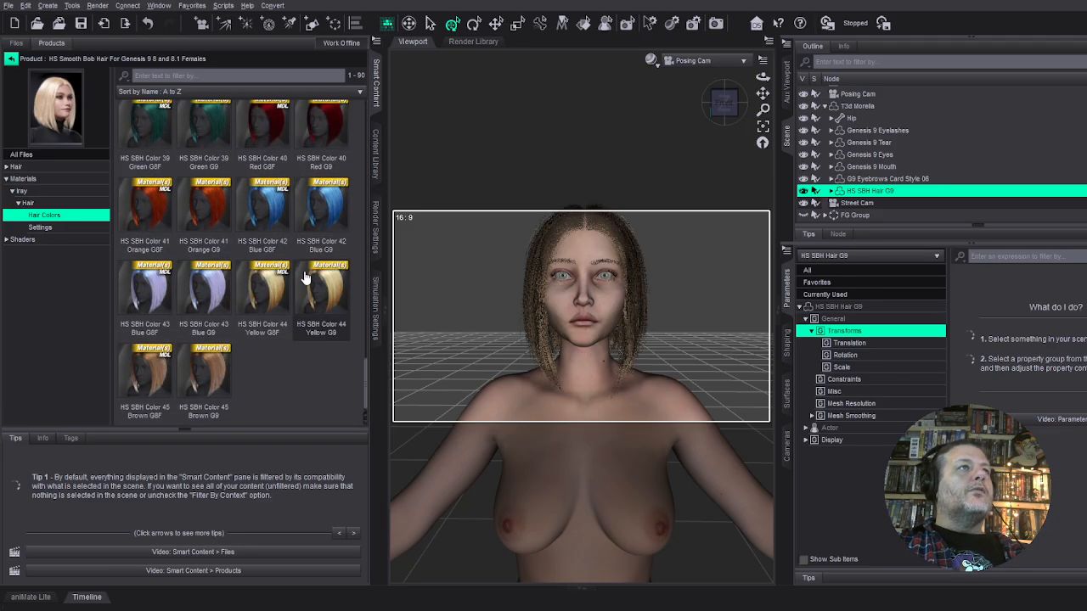
click(328, 208)
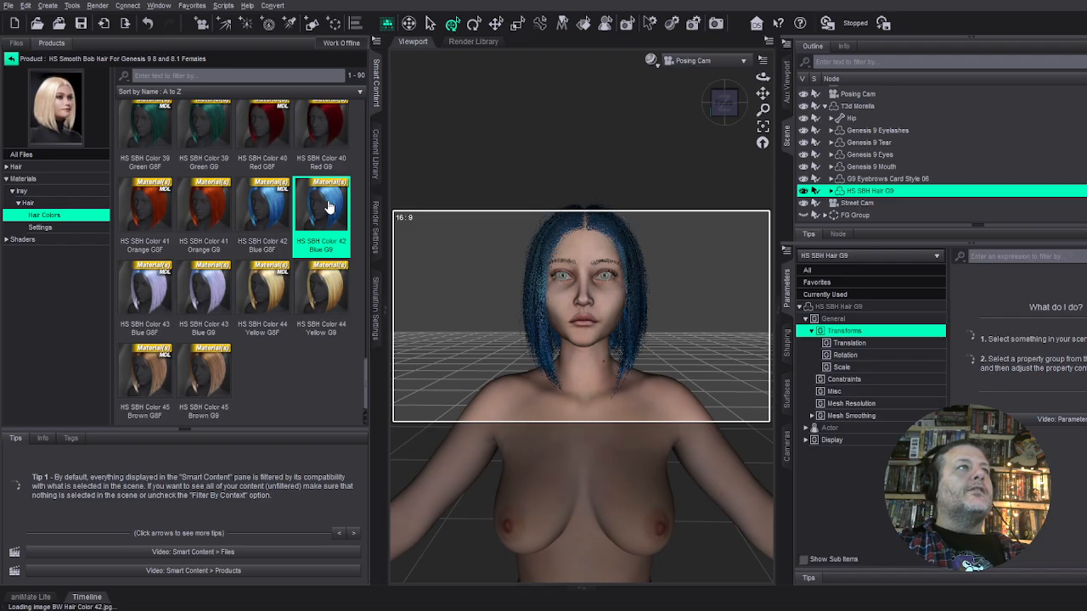
With T3d Morella selected, search the products for "shirt", filtered by context and limited to the Wardrobe category.
click(11, 58)
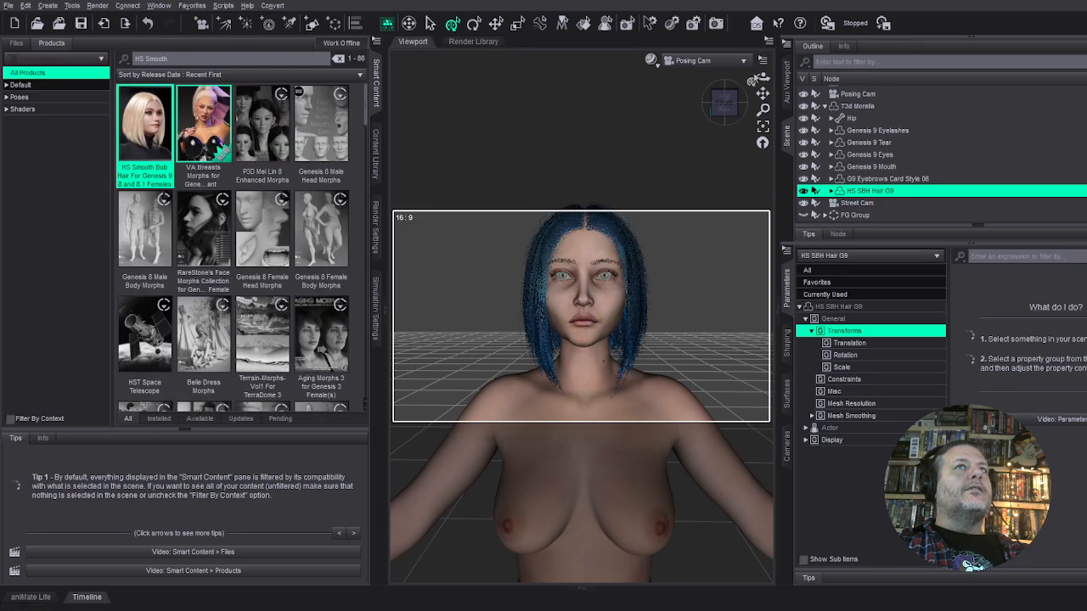
click(843, 105)
drag(175, 58, 119, 58)
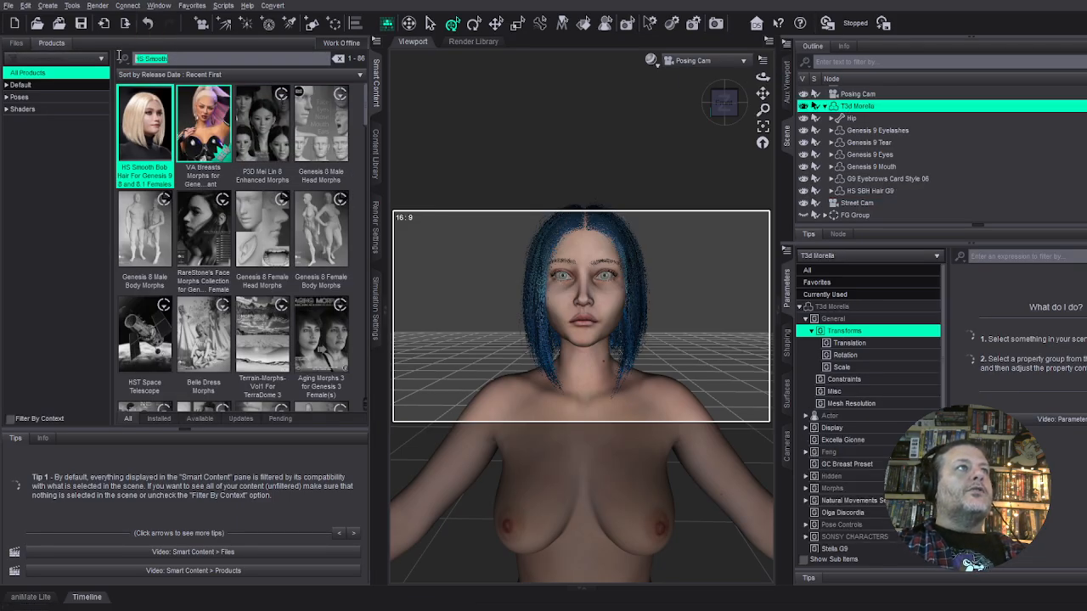
text(shirt)
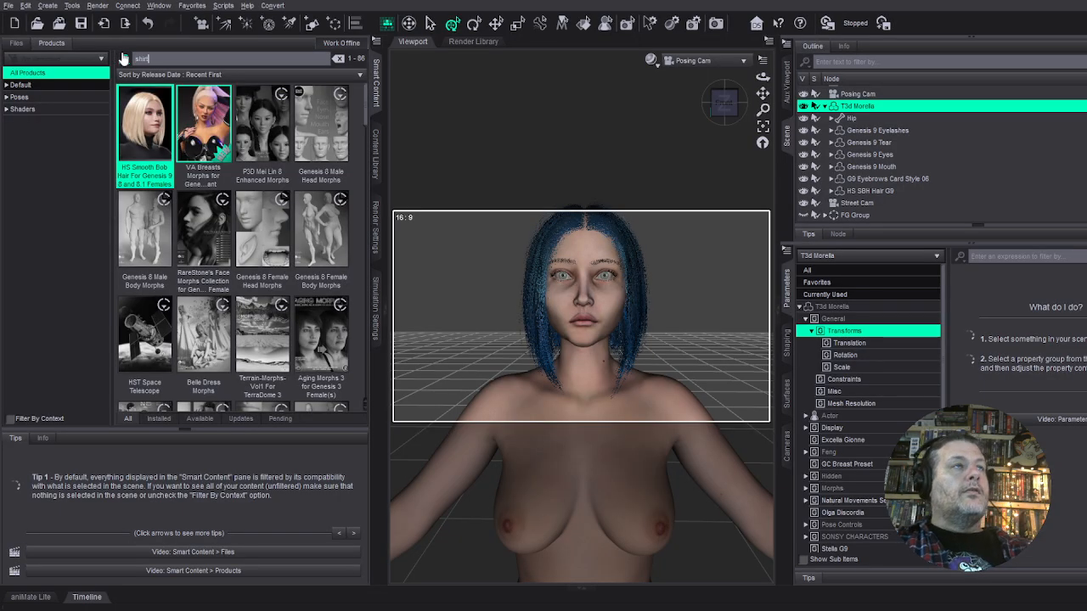
click(9, 419)
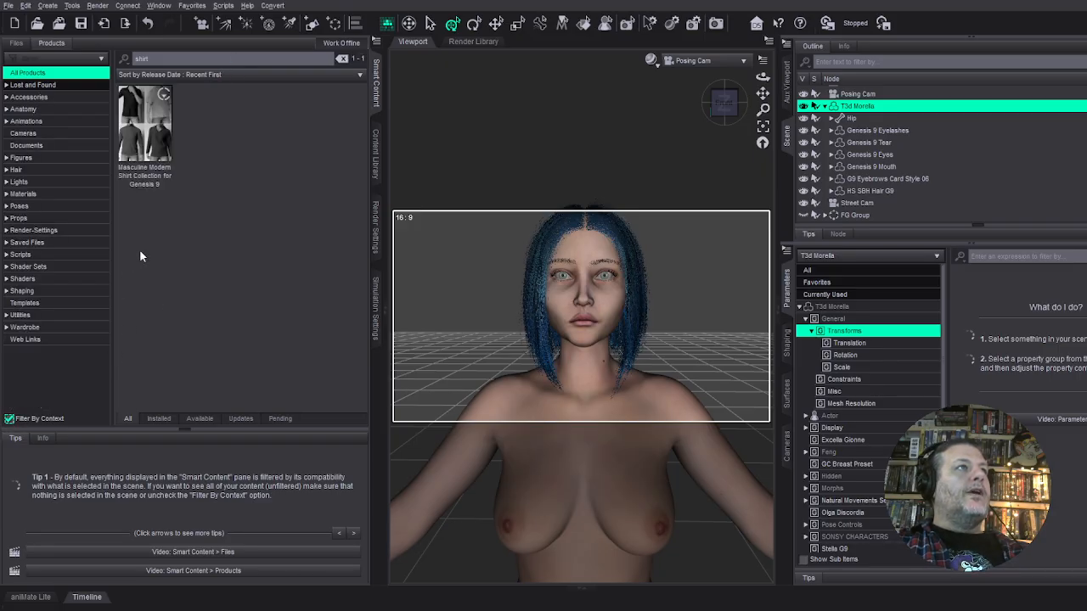
click(29, 327)
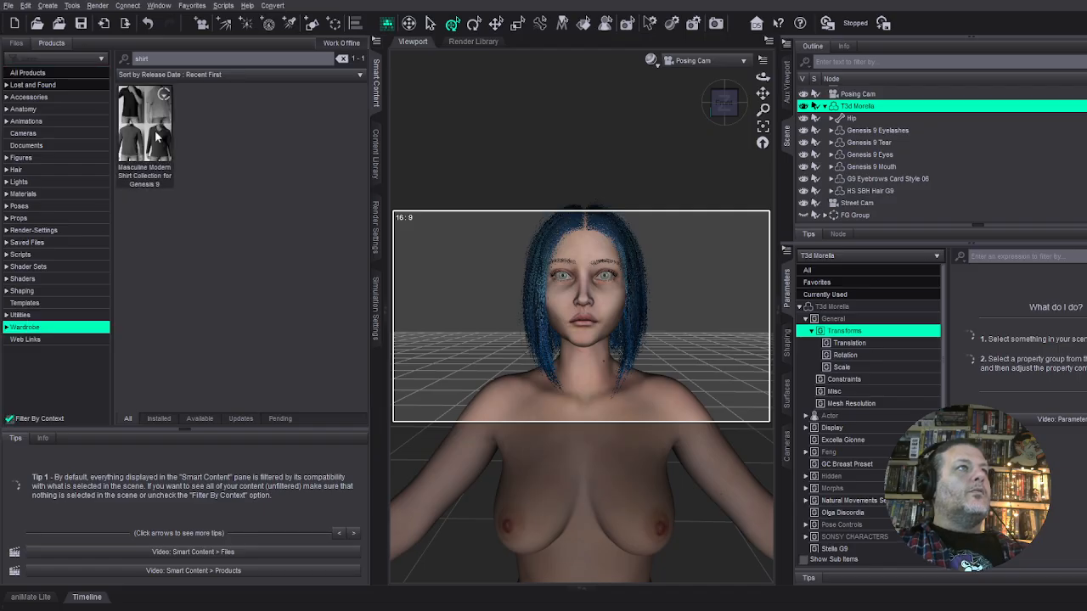
Clear the product search, open 10-in-1 Casual Wardrobe for Genesis 9, and load the 10in1 Casual Wardrobe Sleeveless Crop Top onto T3d Morella.
click(342, 58)
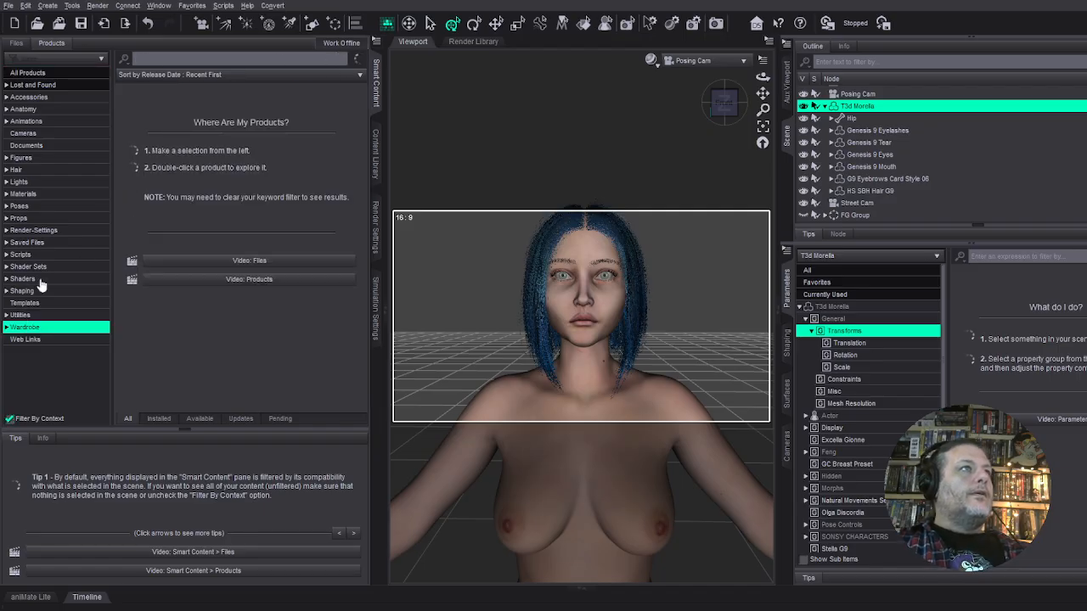
double_click(321, 220)
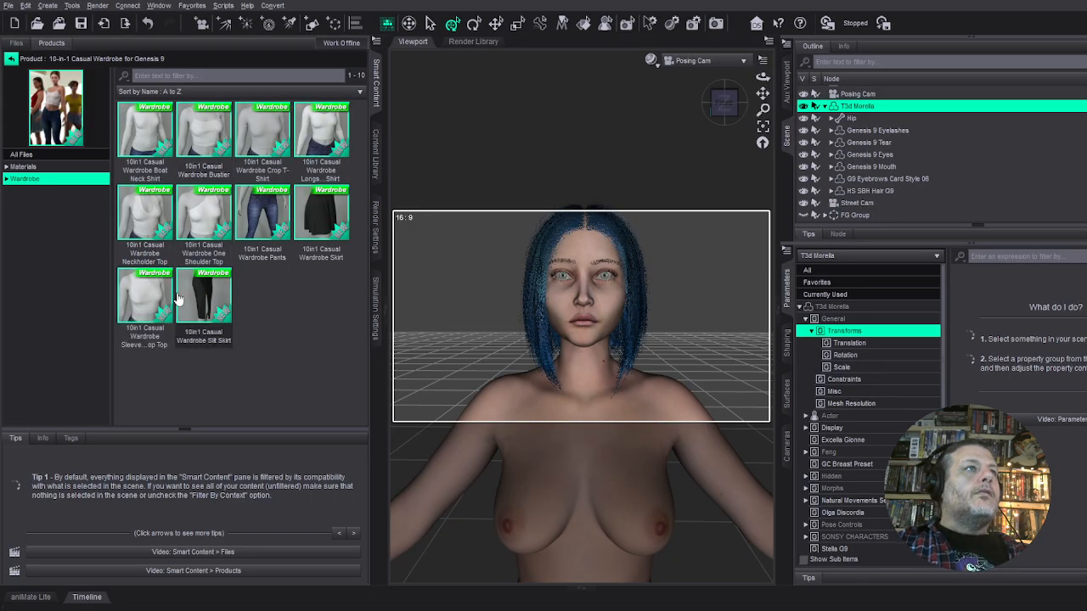
click(148, 297)
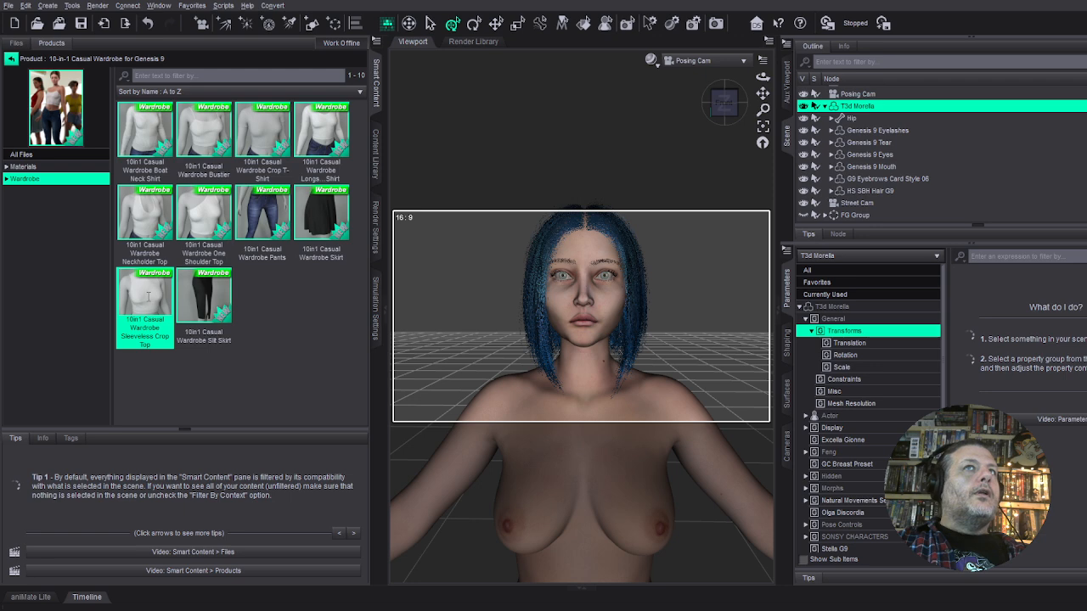
double_click(148, 297)
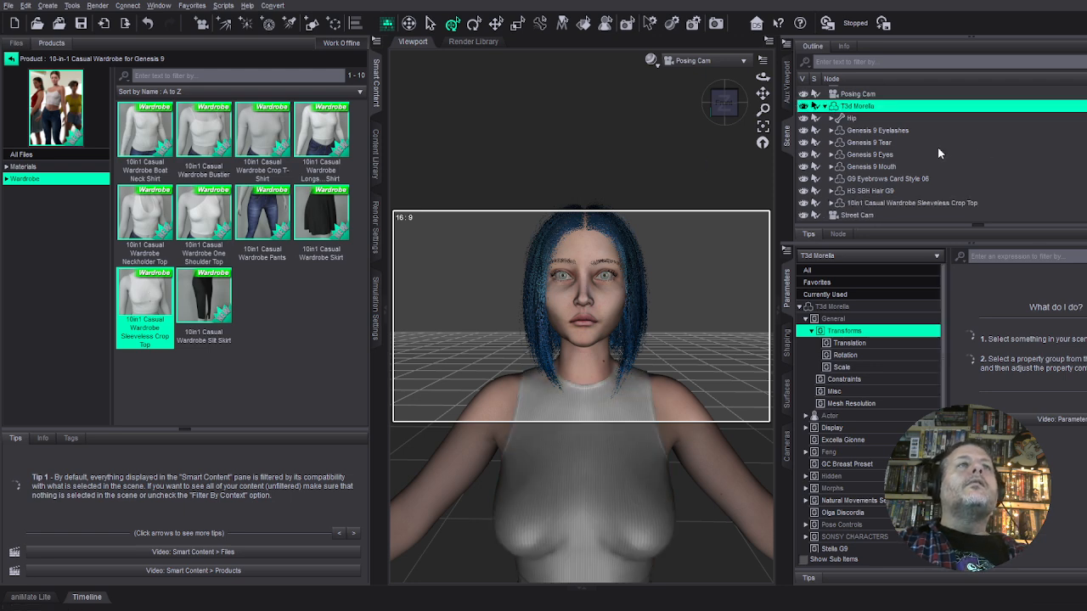
Select the Sleeveless Crop Top in the scene and list the product's Iray Wardrobe materials.
scroll(920, 168, down, 1)
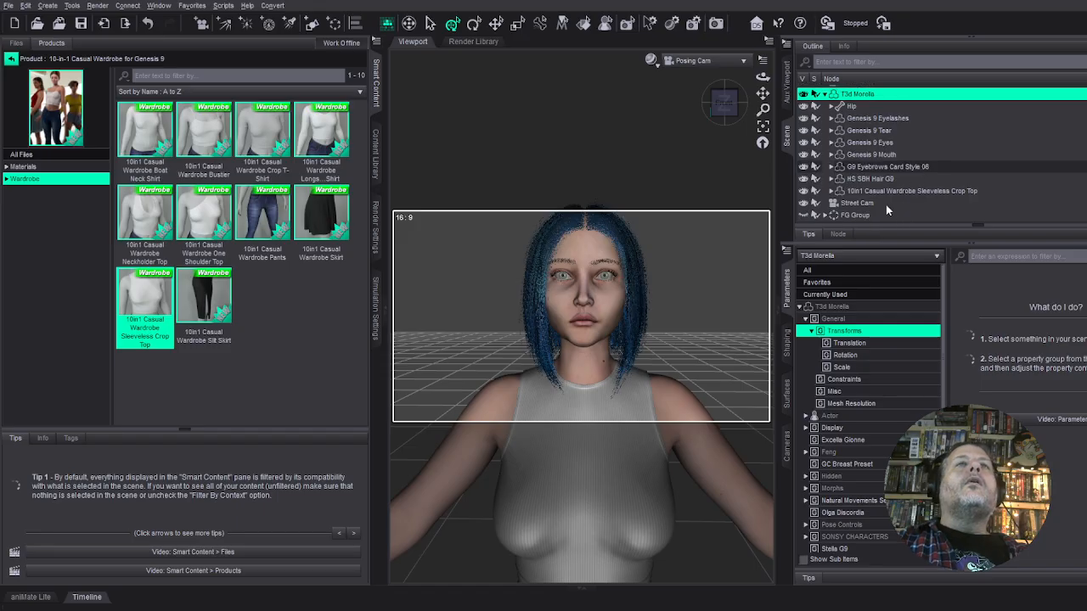
click(878, 190)
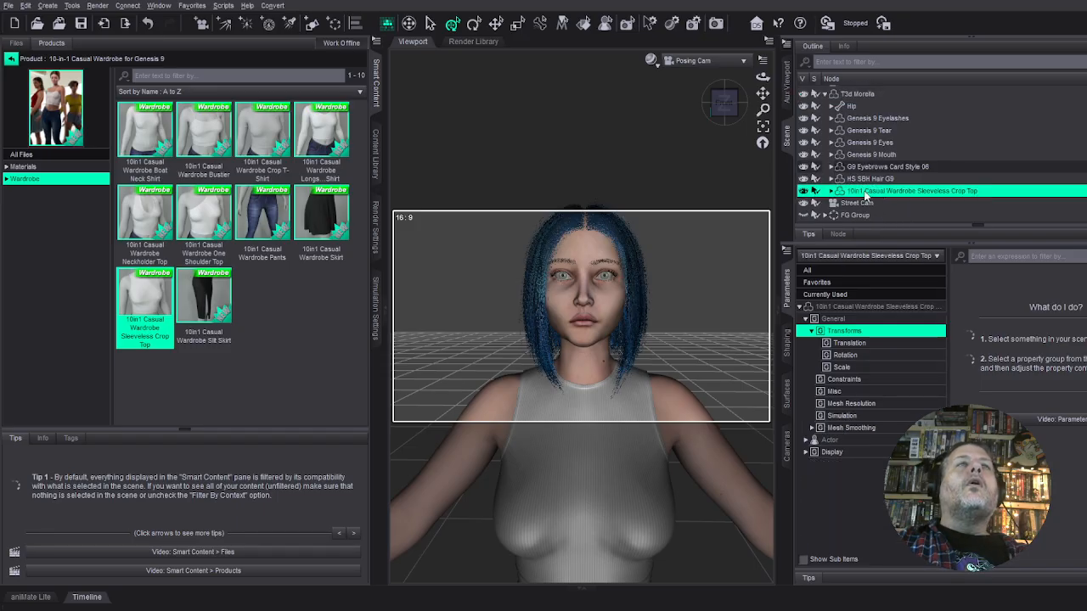
click(17, 166)
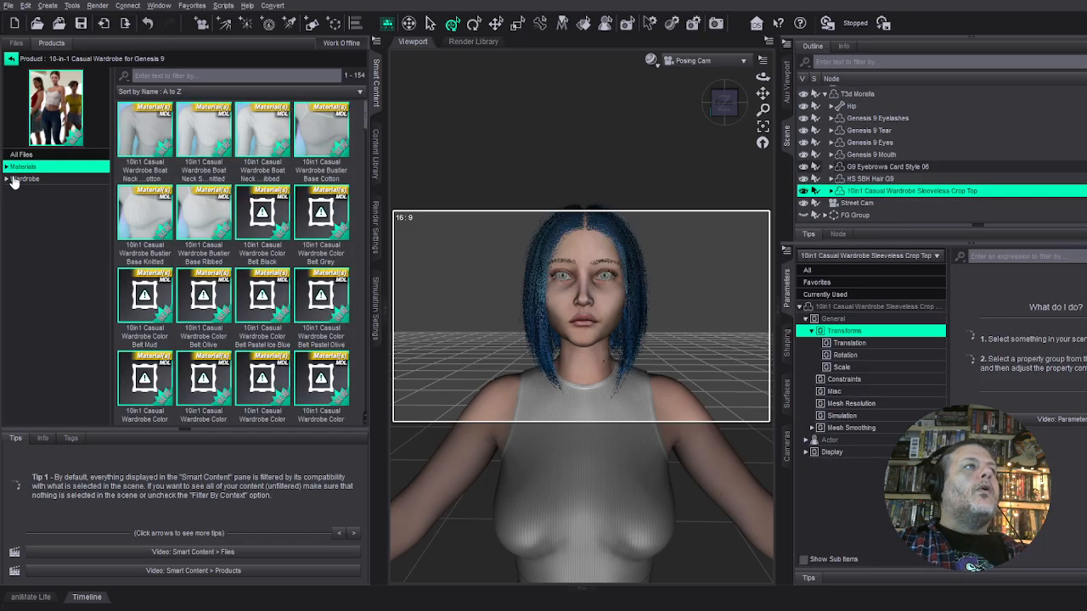
click(6, 167)
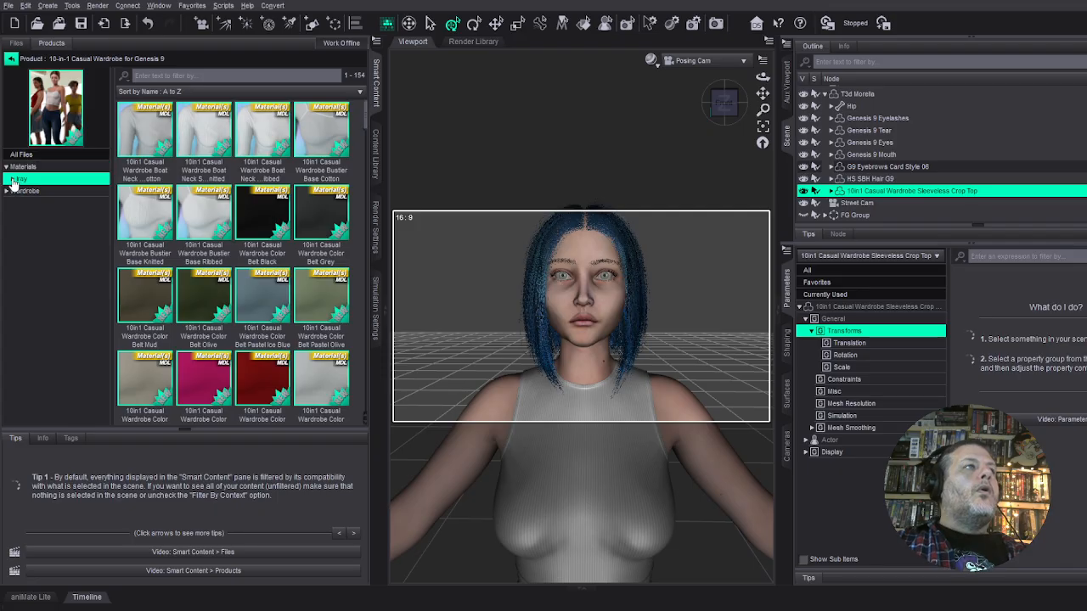
click(12, 179)
click(36, 190)
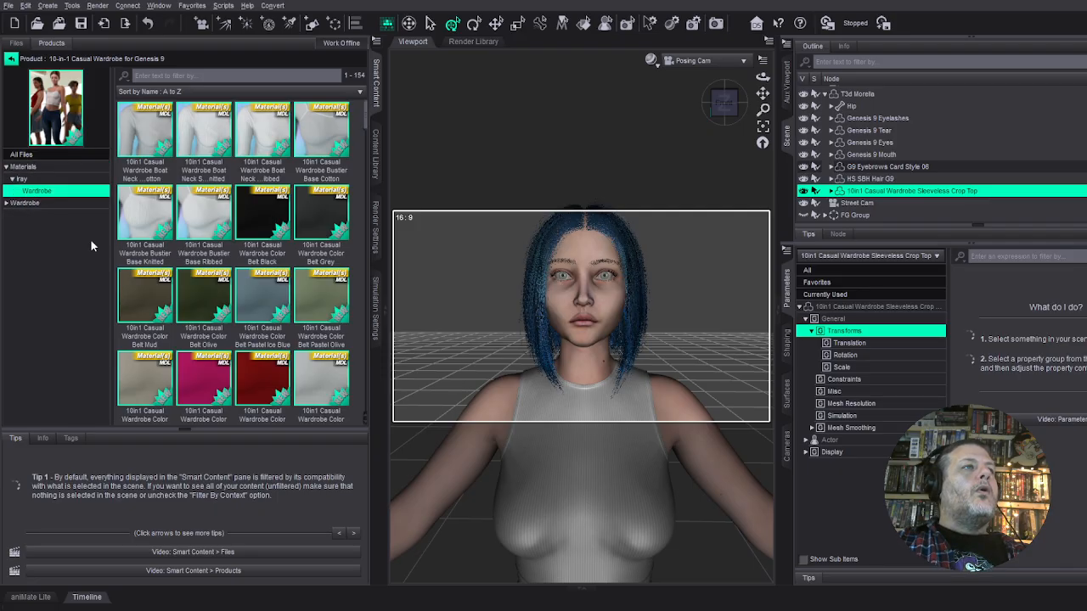
Select all surfaces of the Sleeveless Crop Top and try the Belt Olive color preset on them.
click(200, 382)
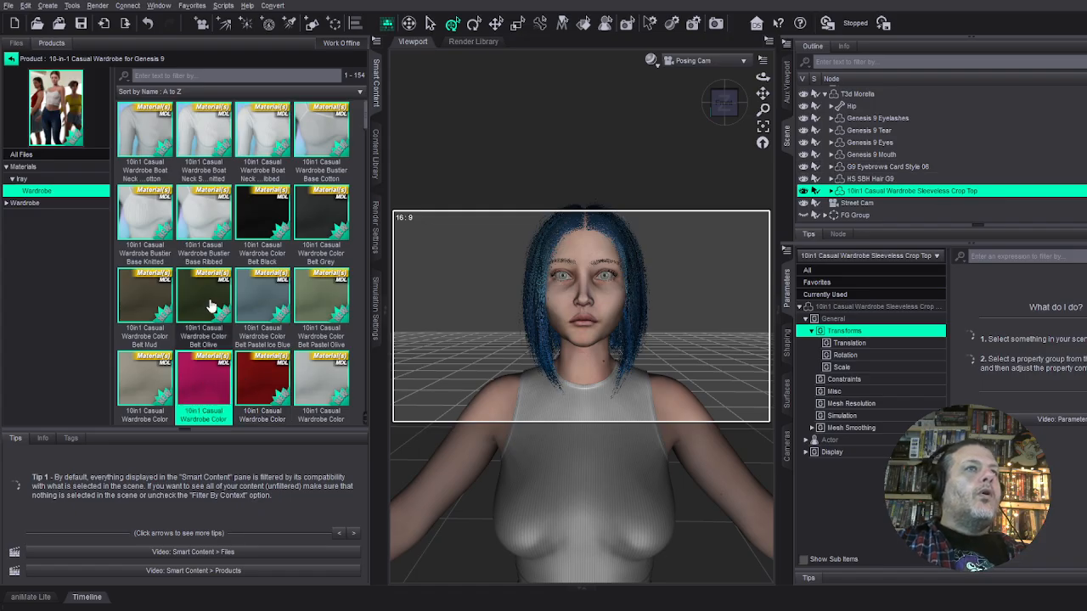
click(788, 390)
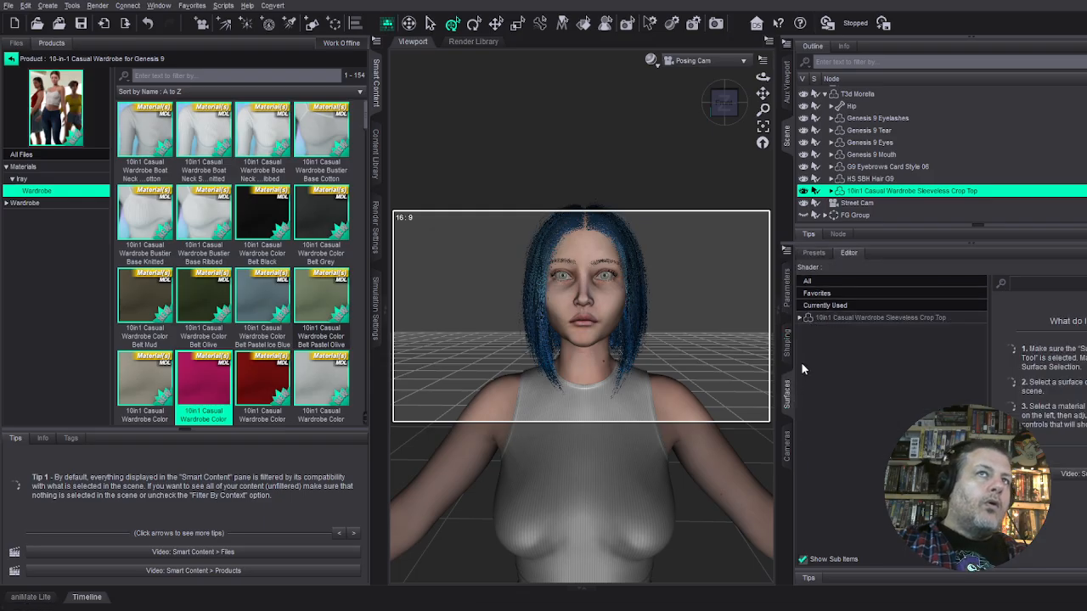
click(838, 319)
click(209, 295)
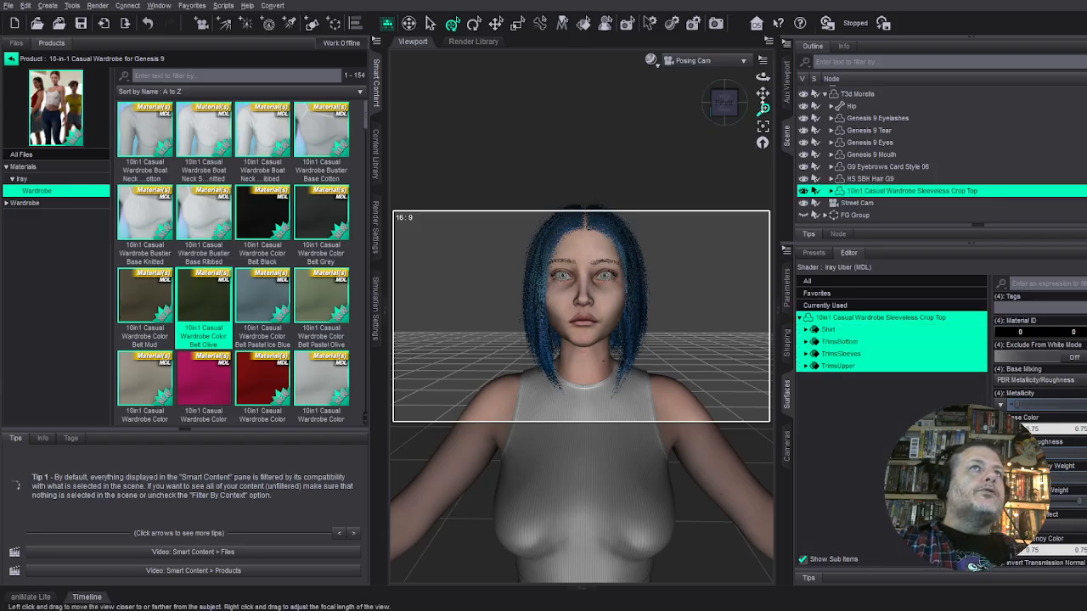
Pull the Posing Cam view back to show the whole crop top and switch the viewport to NVIDIA Iray drawing.
drag(763, 108, 763, 73)
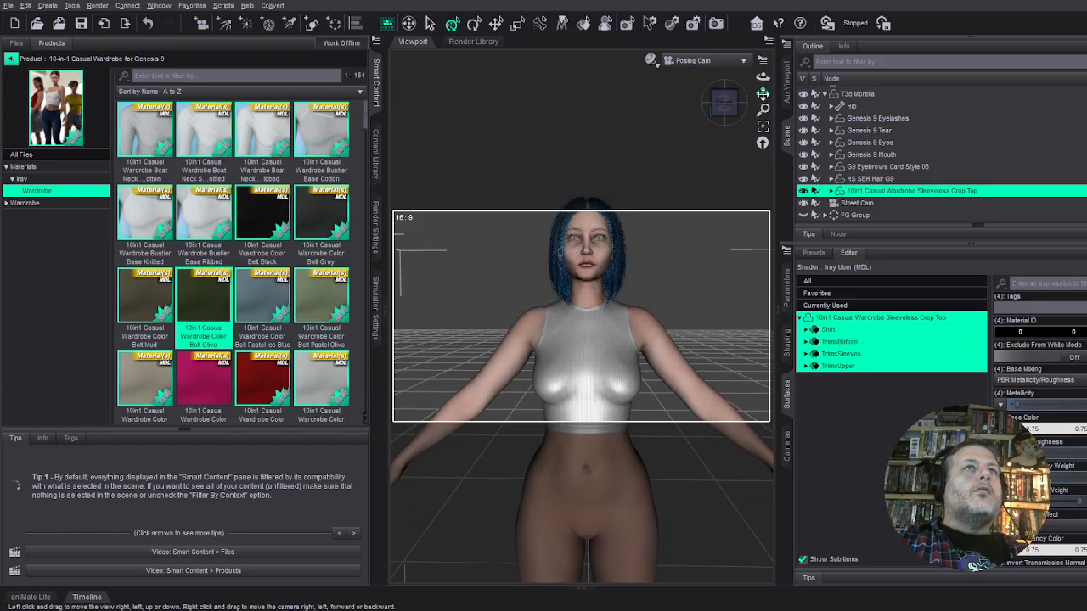
click(650, 62)
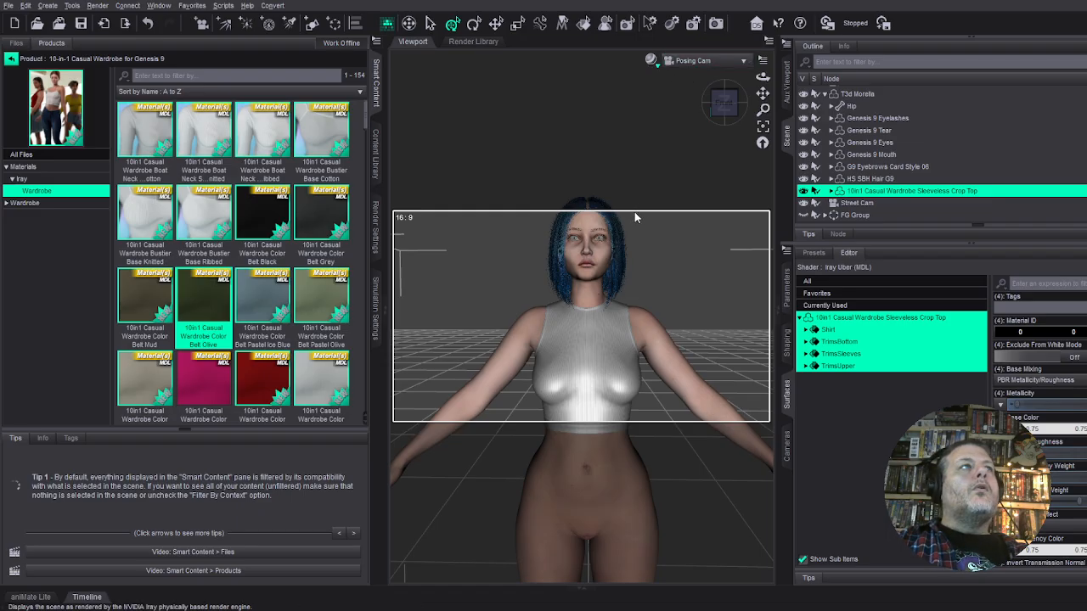
click(634, 214)
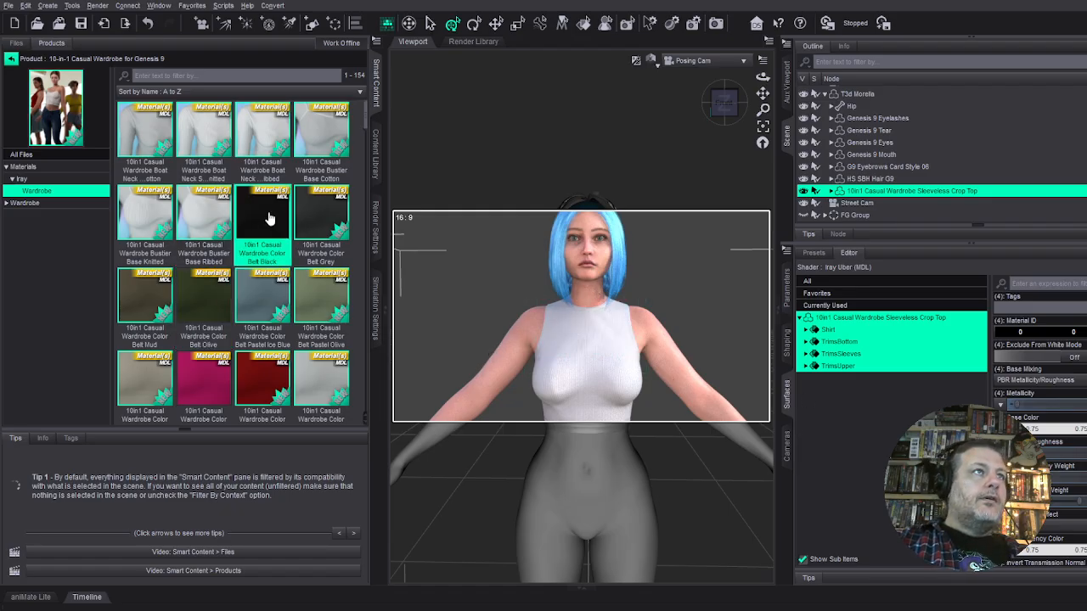
Filter the wardrobe materials by "crop top" and apply the Sleeveless Crop Top Base Cotton material to the selected top.
click(327, 306)
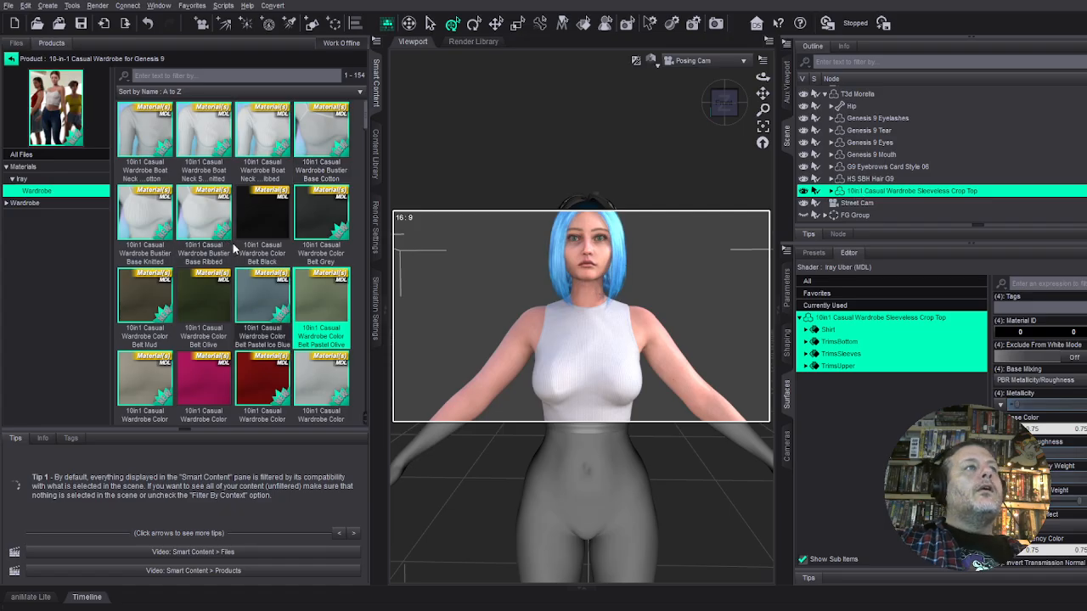
scroll(235, 246, down, 10)
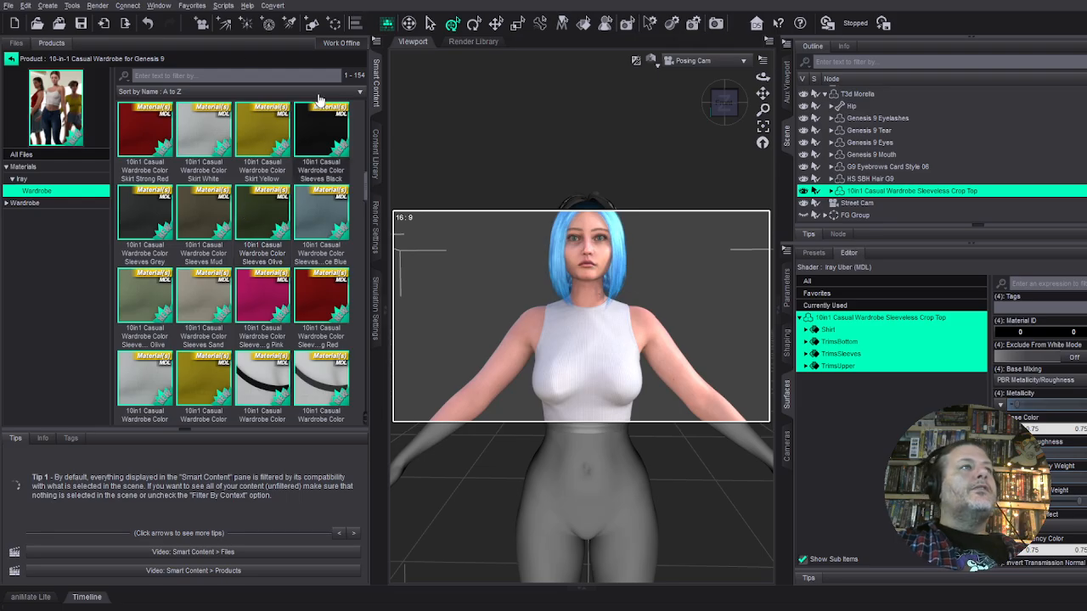
click(222, 74)
text(s)
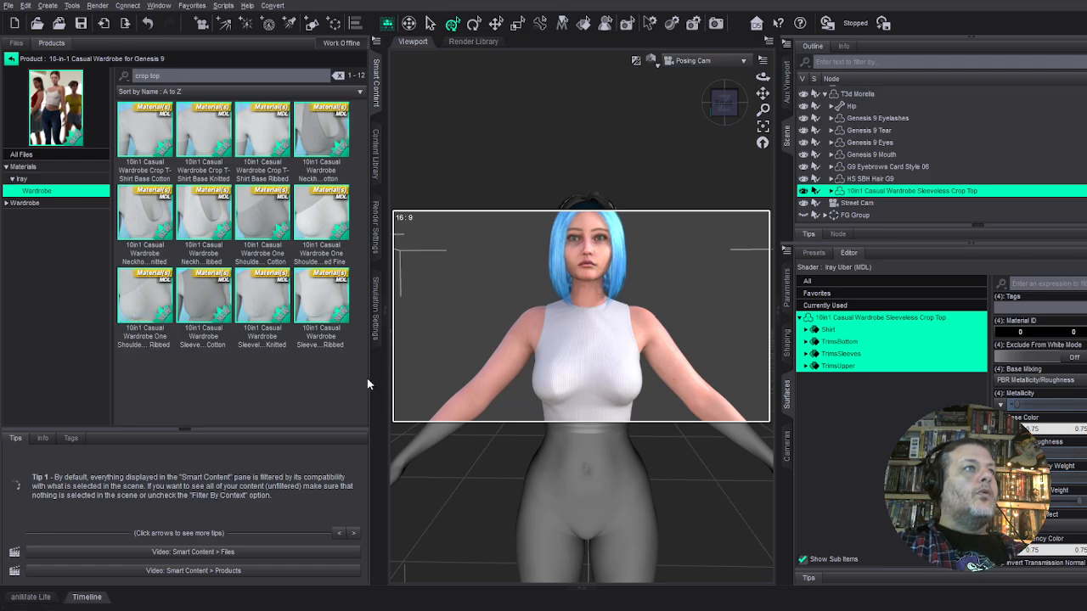
click(213, 305)
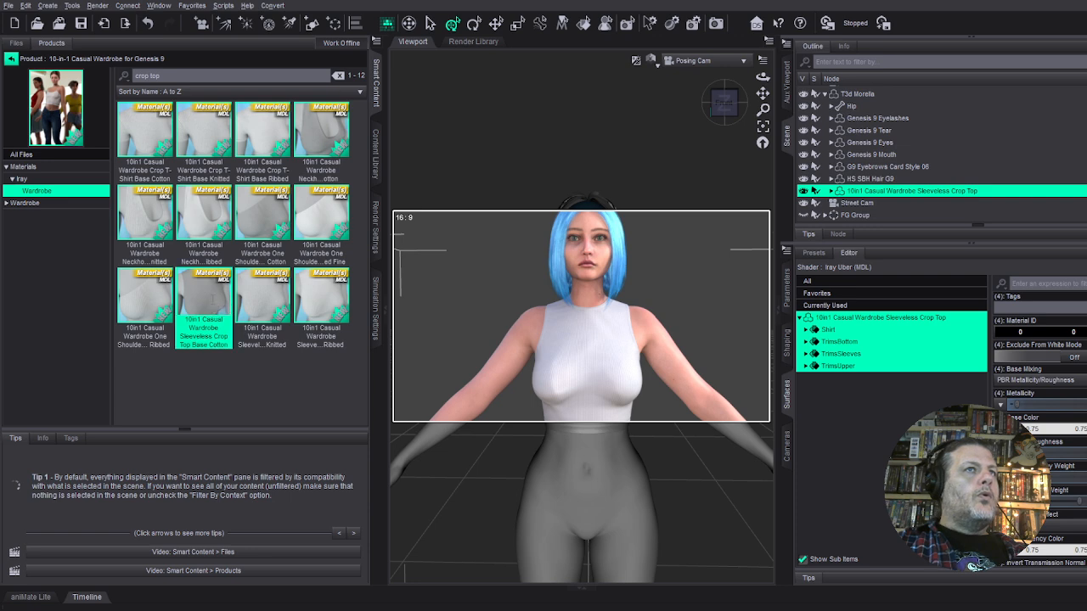
double_click(213, 306)
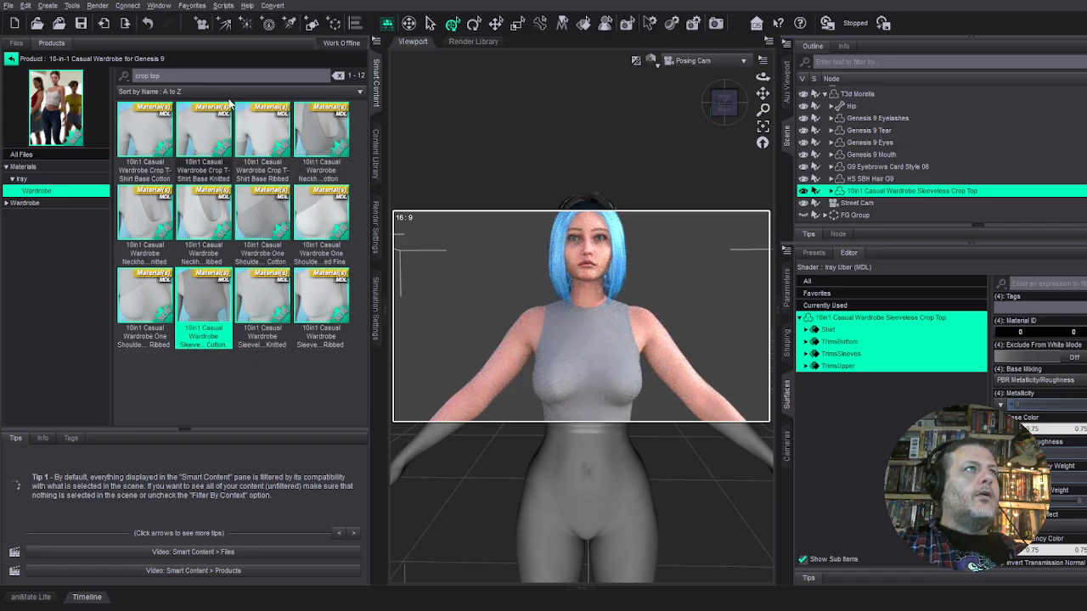
Clear the materials filter, find the shirt colors, and apply Color Shirt Strong Pink to the Sleeveless Crop Top.
click(336, 76)
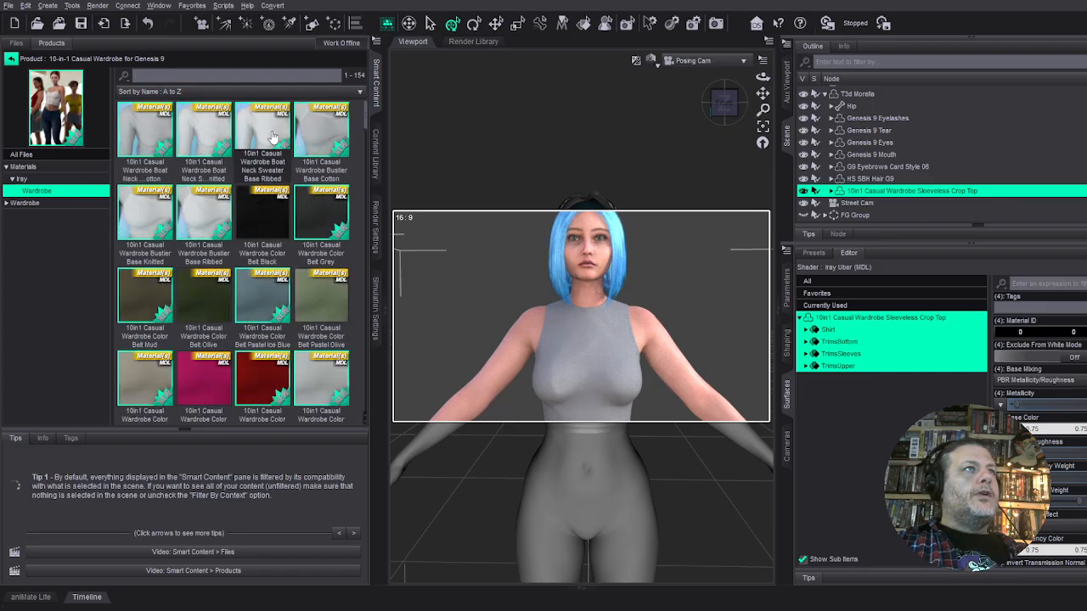
click(266, 375)
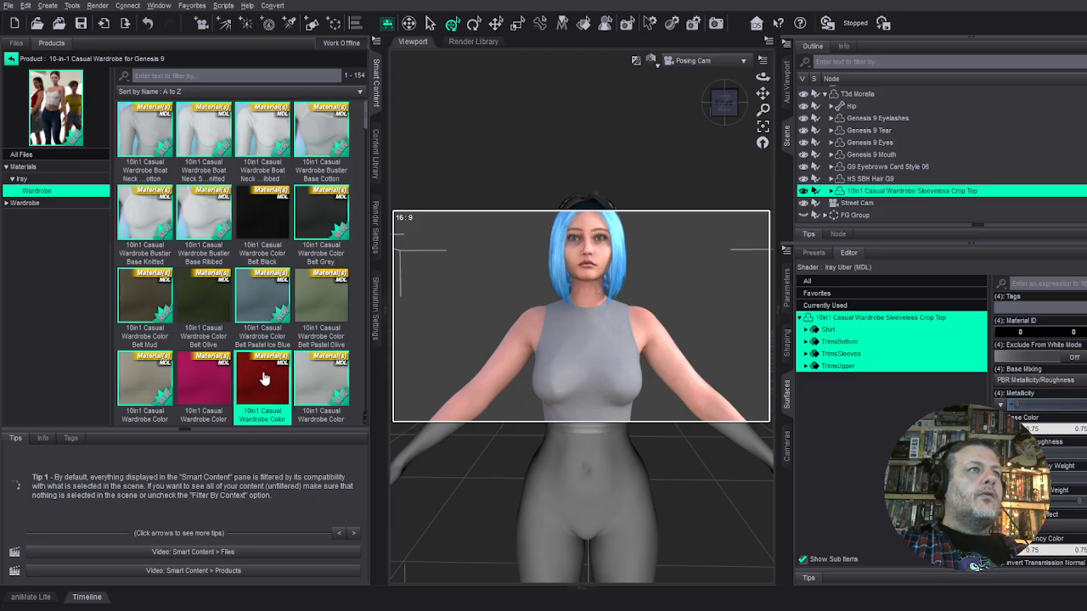
scroll(267, 376, down, 5)
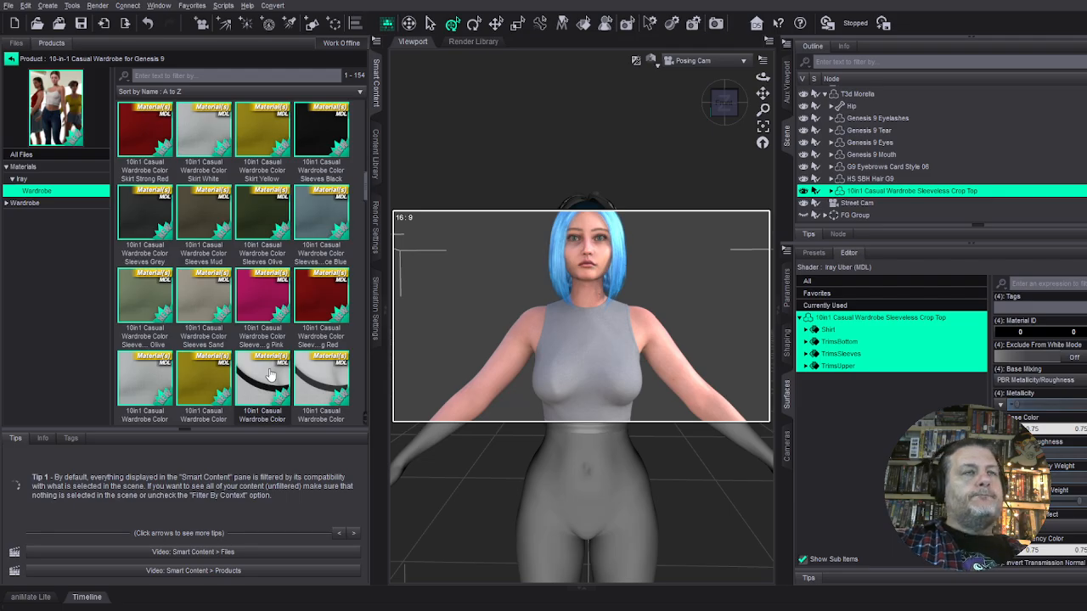
scroll(270, 374, down, 10)
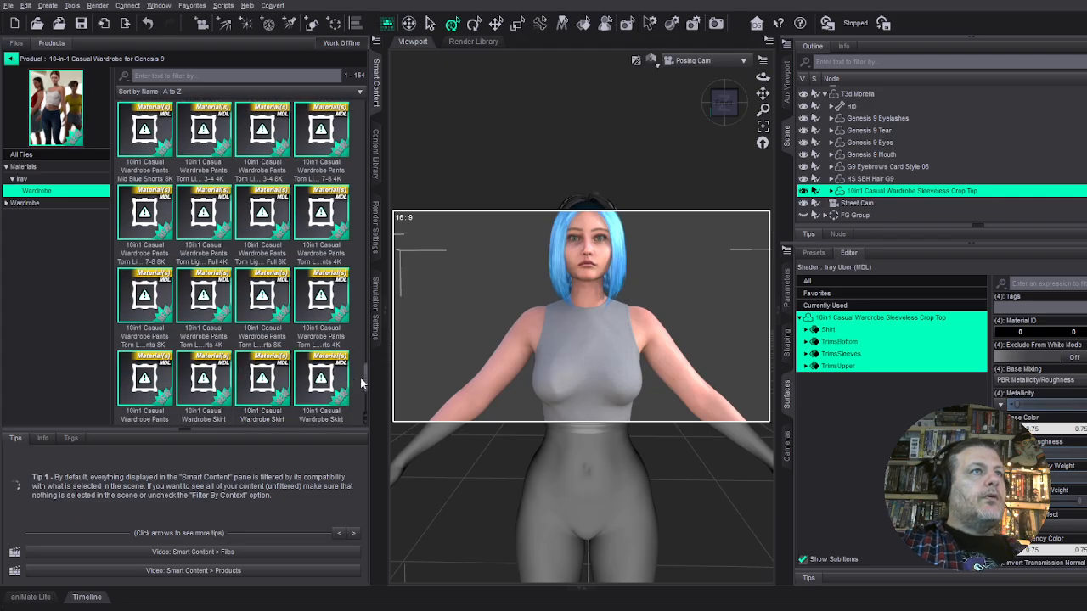
drag(366, 382, 356, 199)
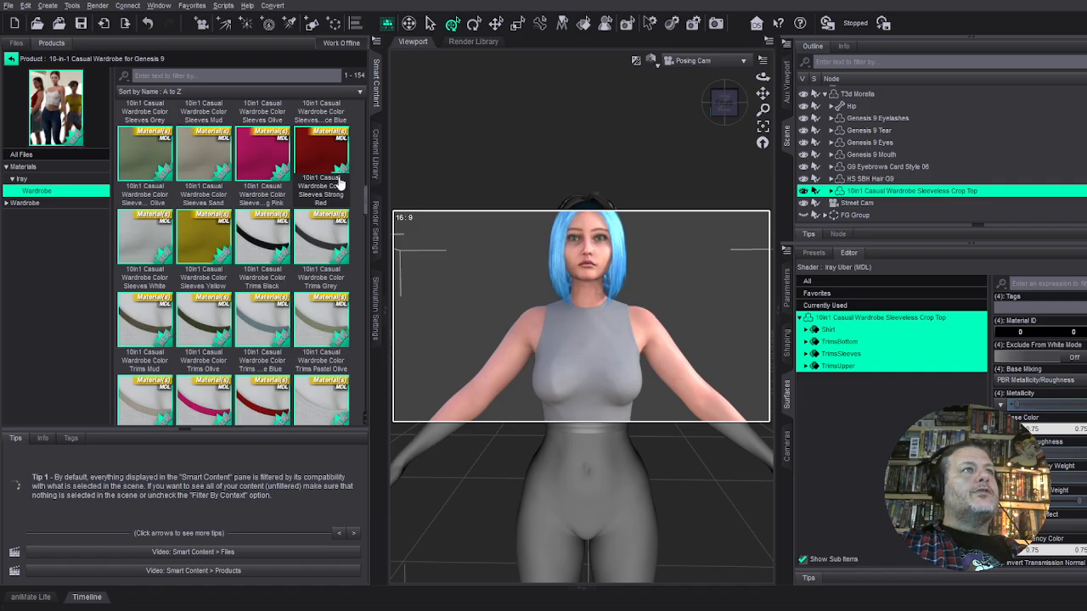
drag(365, 210, 372, 152)
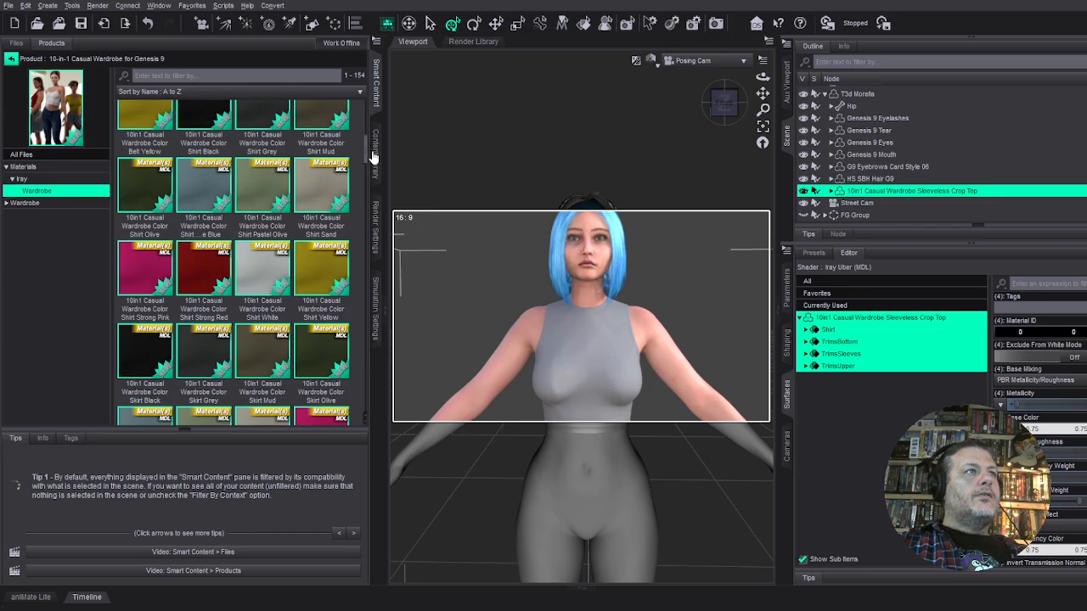
click(157, 272)
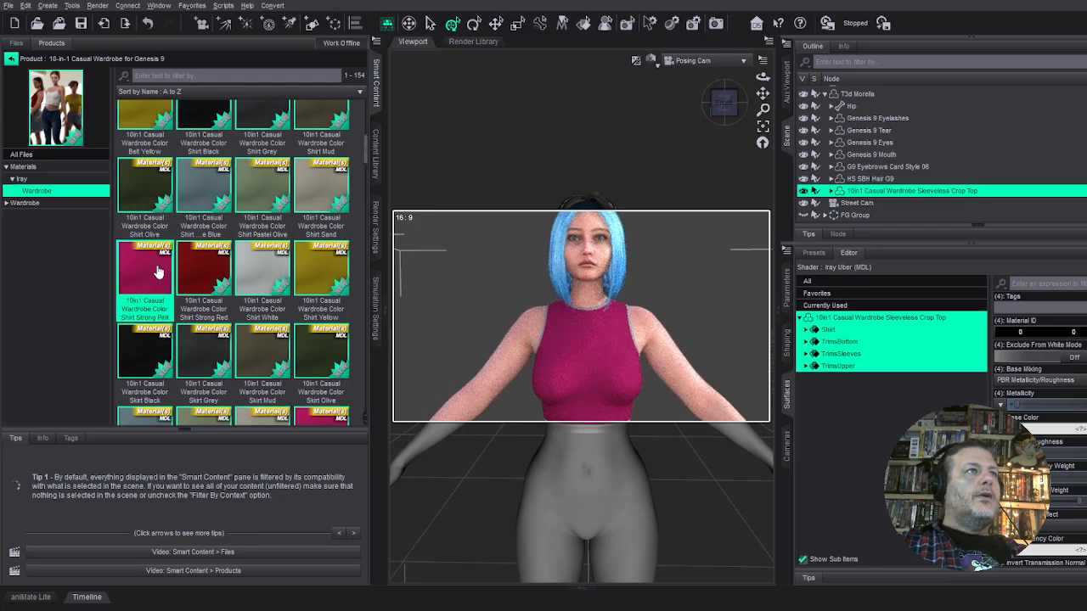
Try the Shirt Olive, Pastel Olive, Pastel Ice Blue and Sand colors on the crop top, and settle on Shirt Yellow.
click(151, 206)
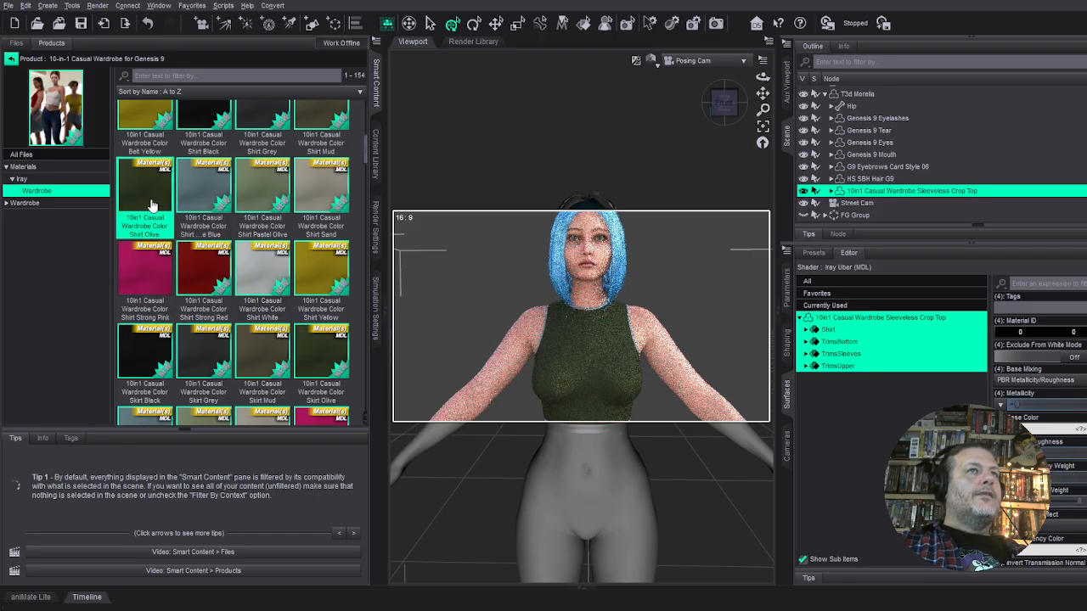
click(251, 187)
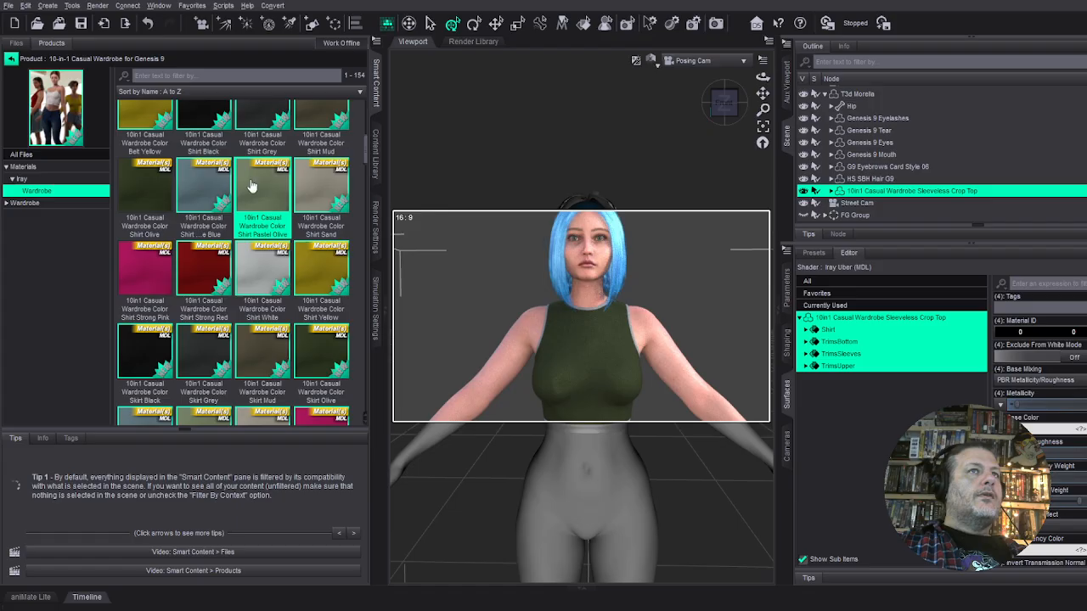
click(209, 185)
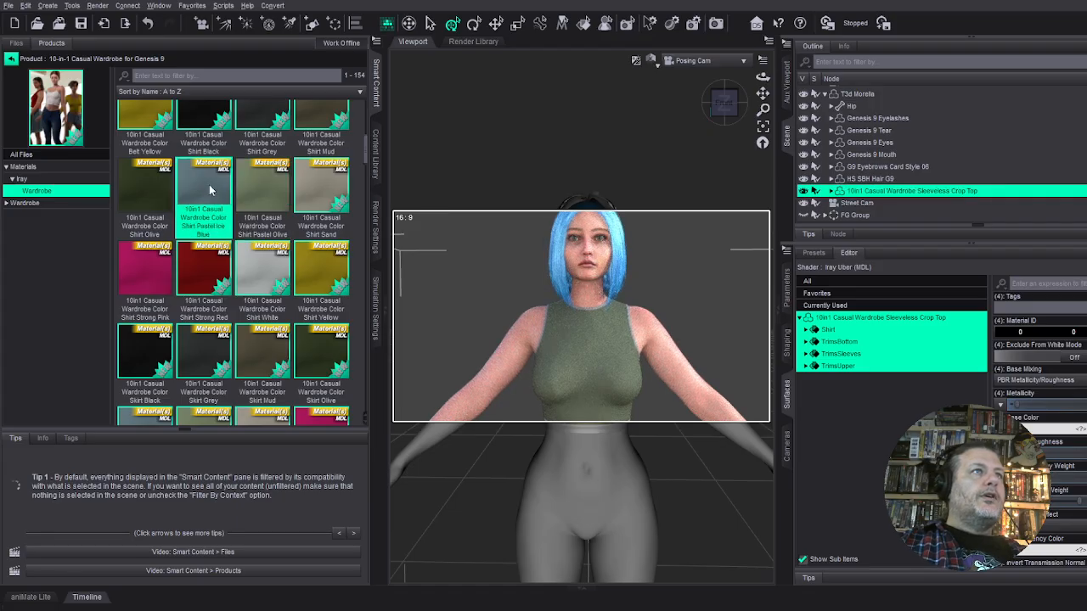
click(325, 183)
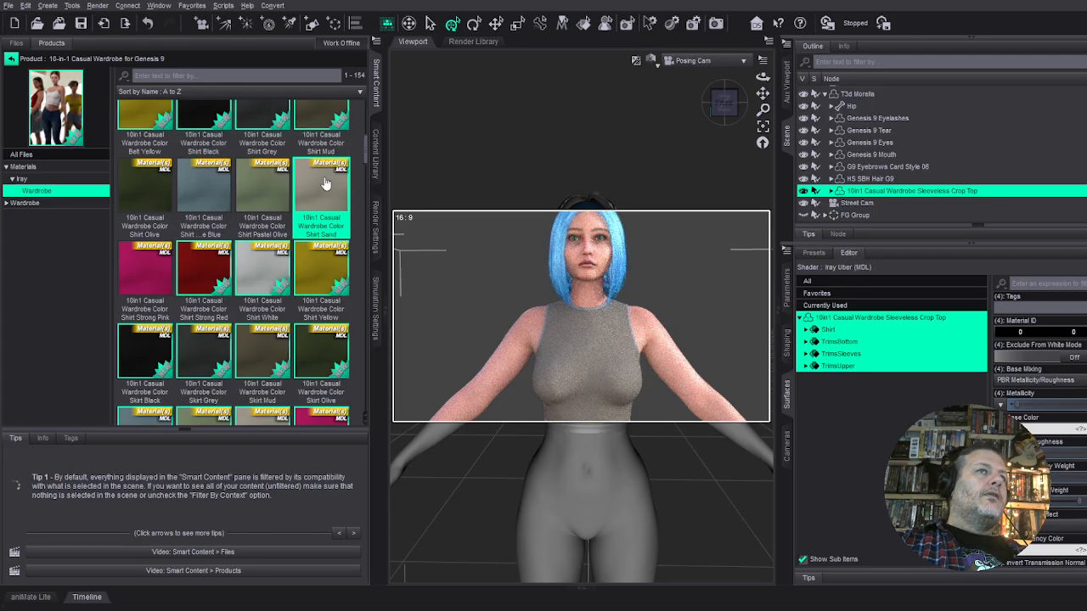
click(319, 269)
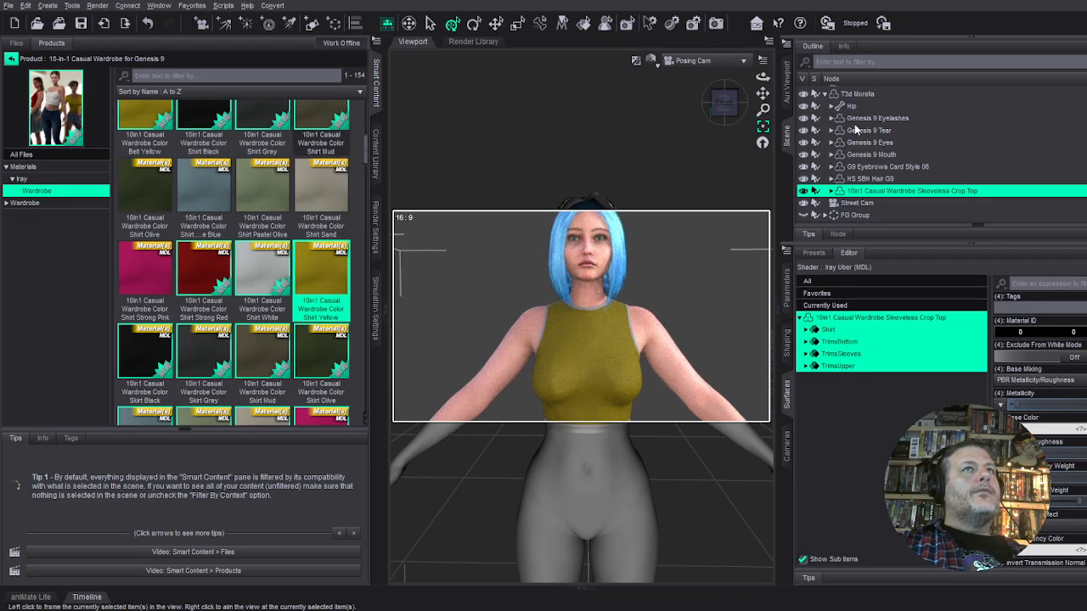
Load the 10in1 Casual Wardrobe Skirt onto the T3d Morella figure.
click(26, 203)
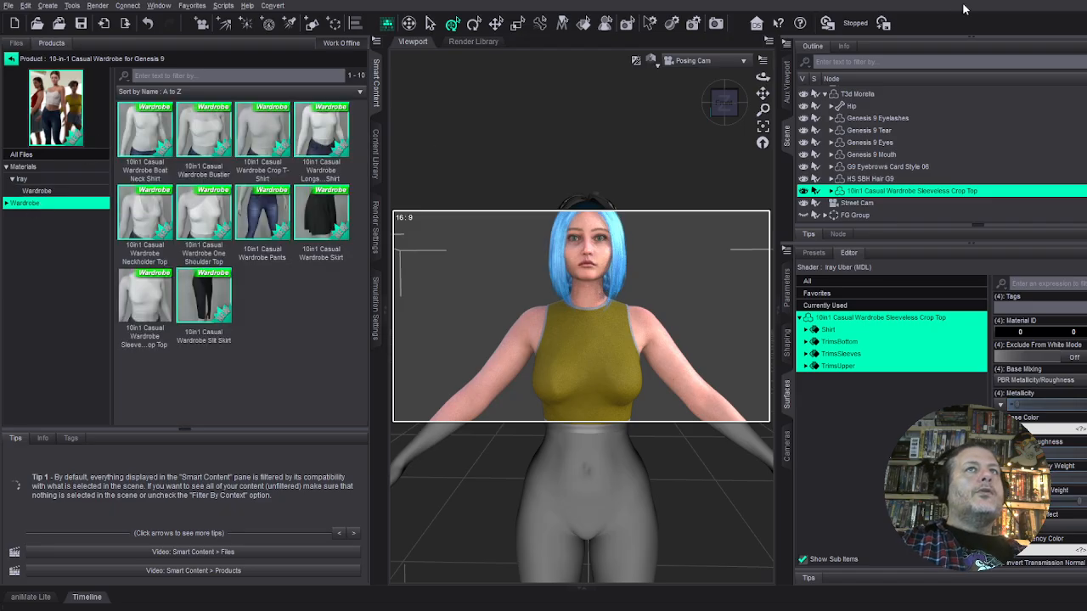
click(866, 95)
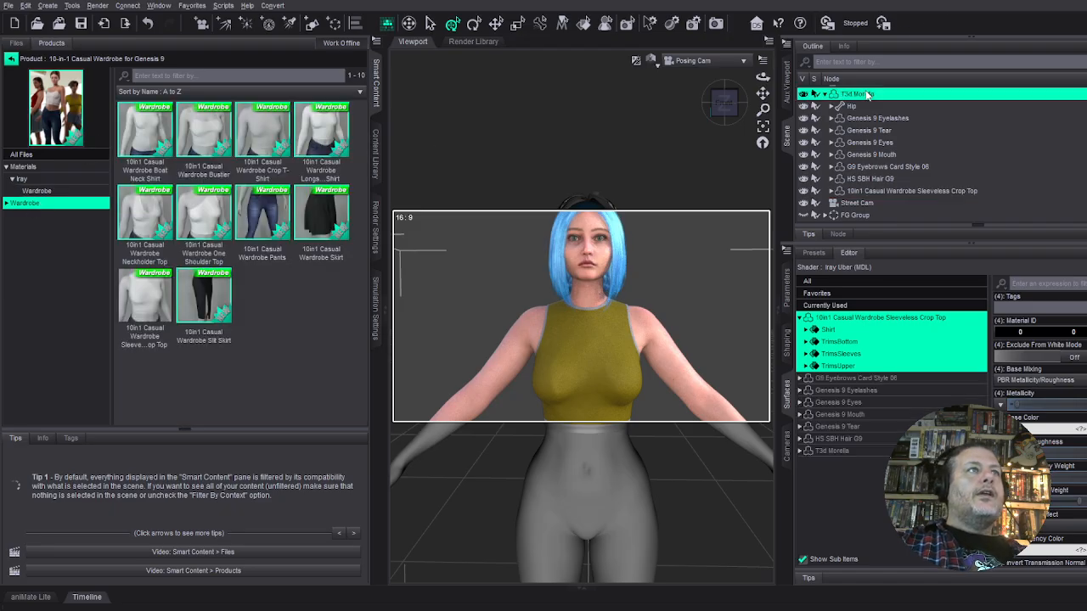
click(337, 210)
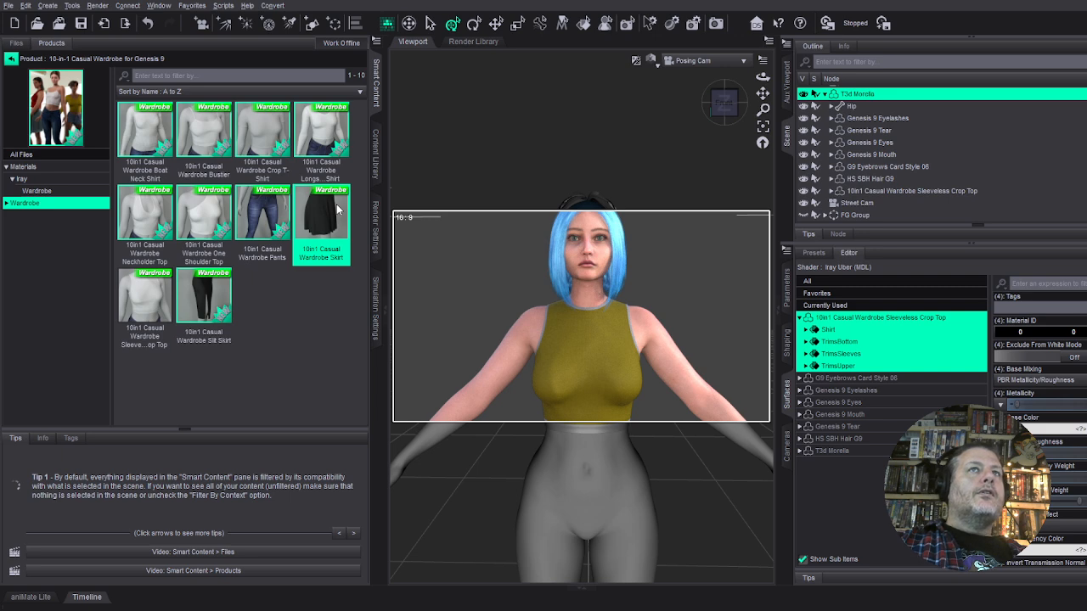
double_click(337, 210)
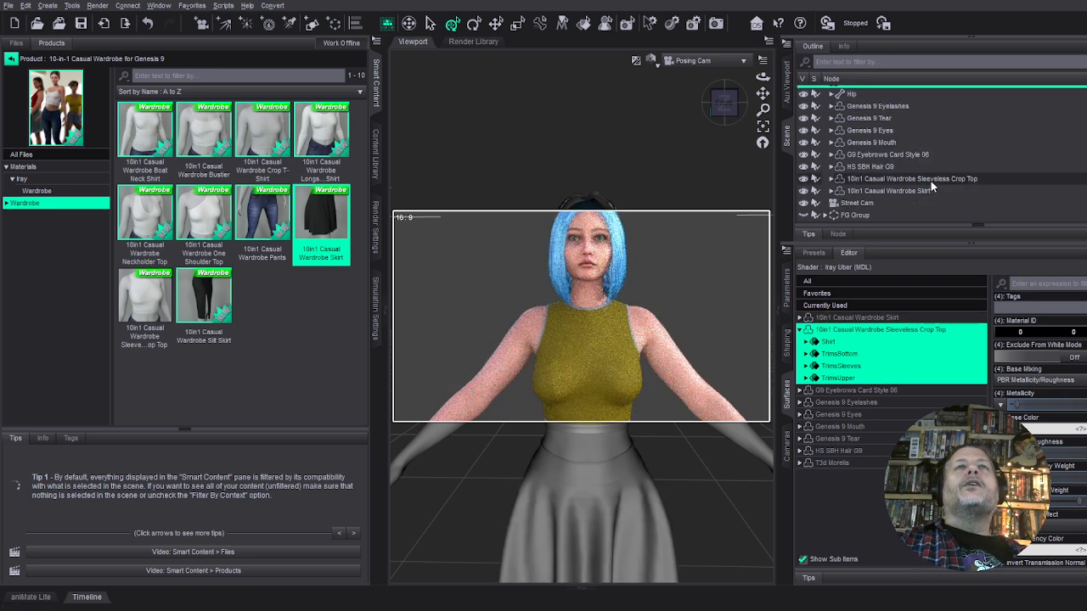
click(929, 191)
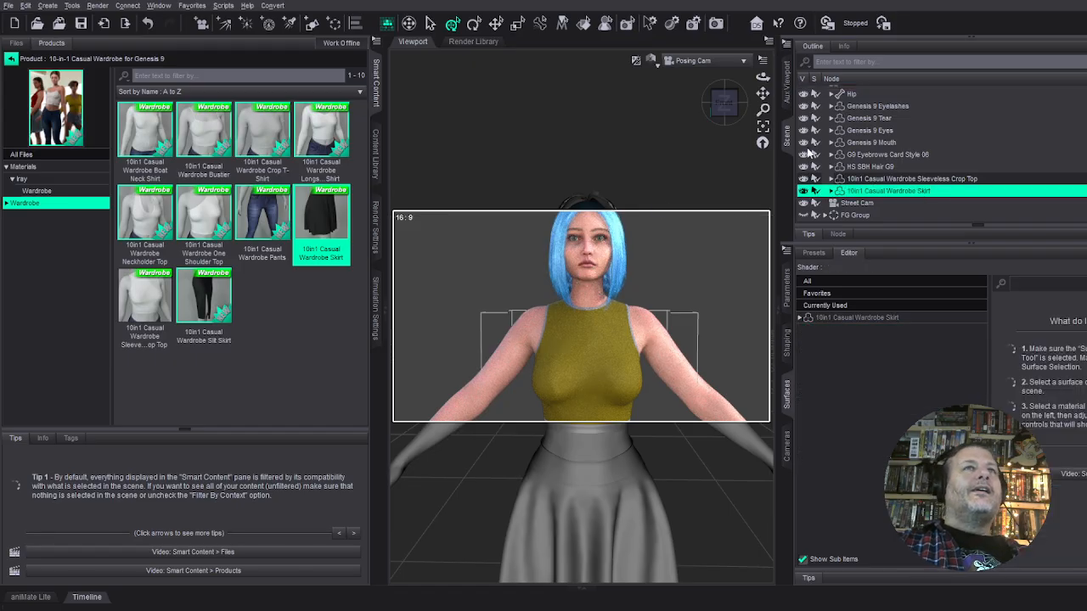
drag(763, 109, 762, 140)
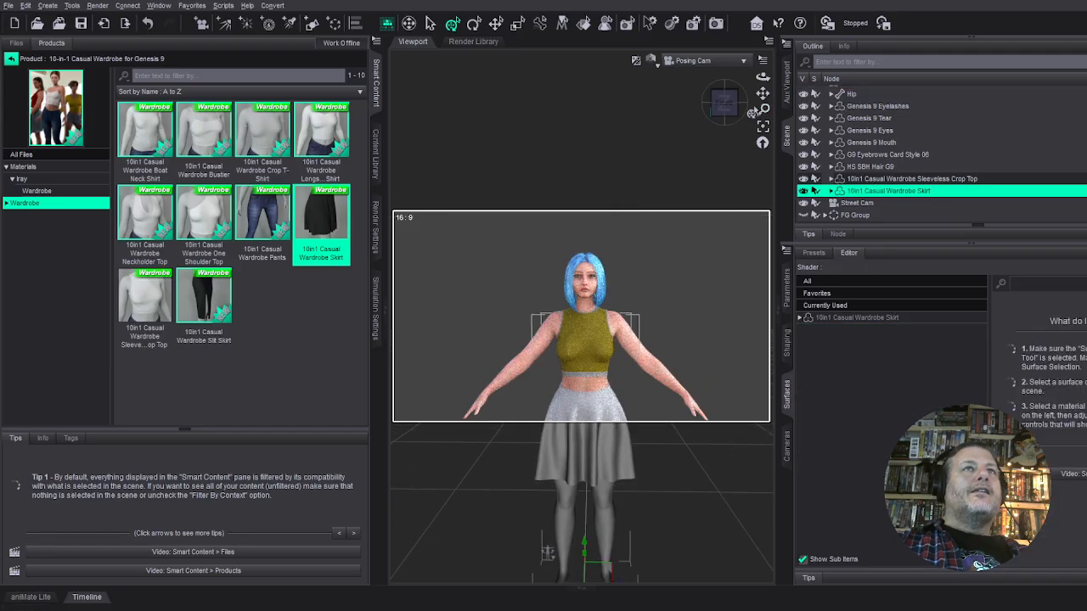
click(710, 161)
drag(762, 93, 769, 51)
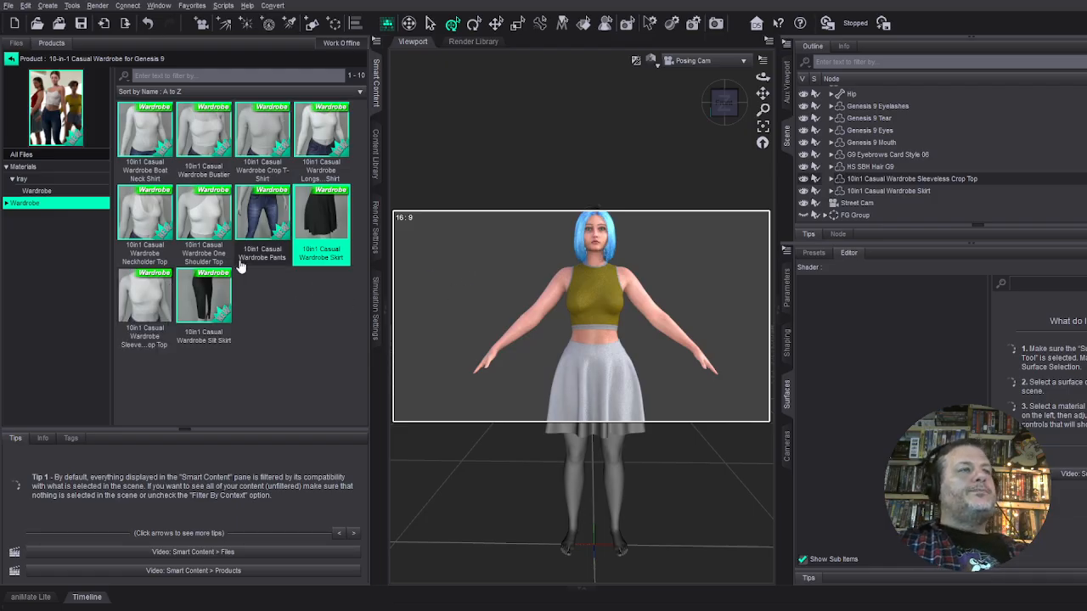
Select the skirt, find its fabrics among the wardrobe materials, and apply the Skirt Structured material.
click(52, 192)
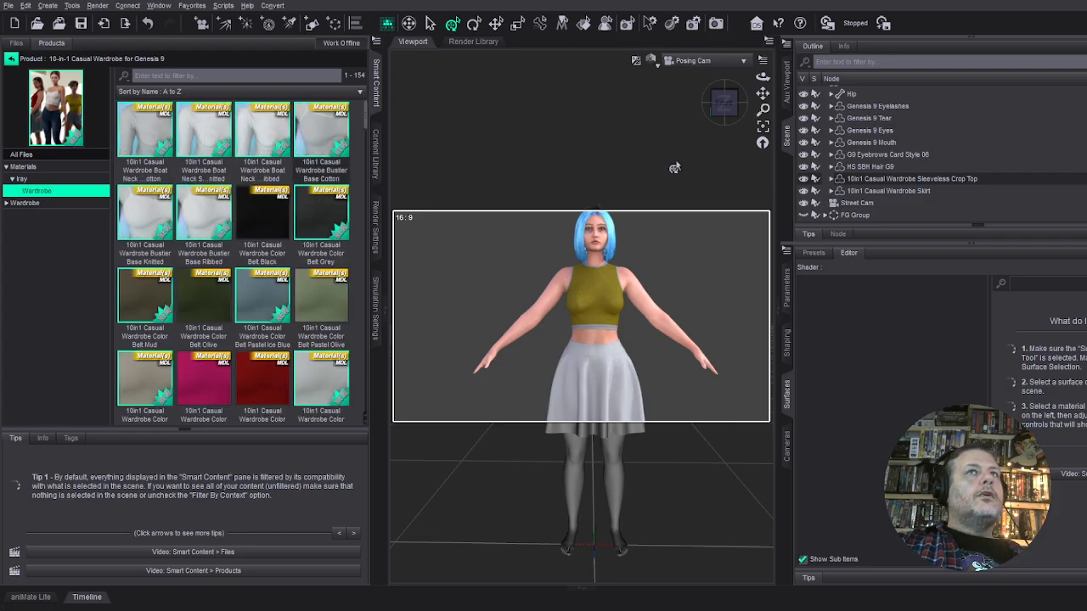
click(907, 191)
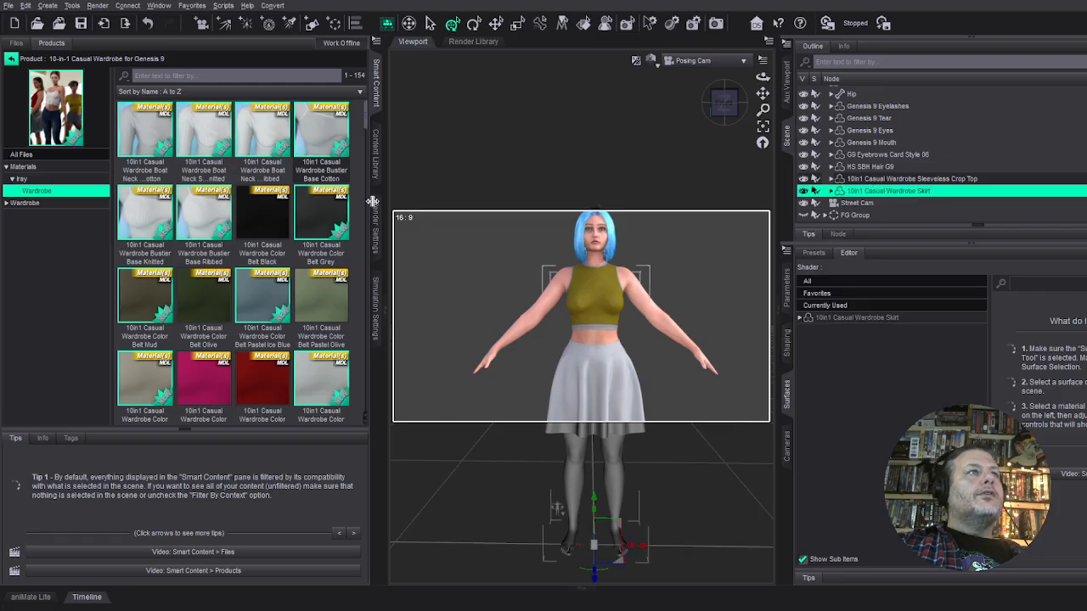
scroll(288, 286, down, 10)
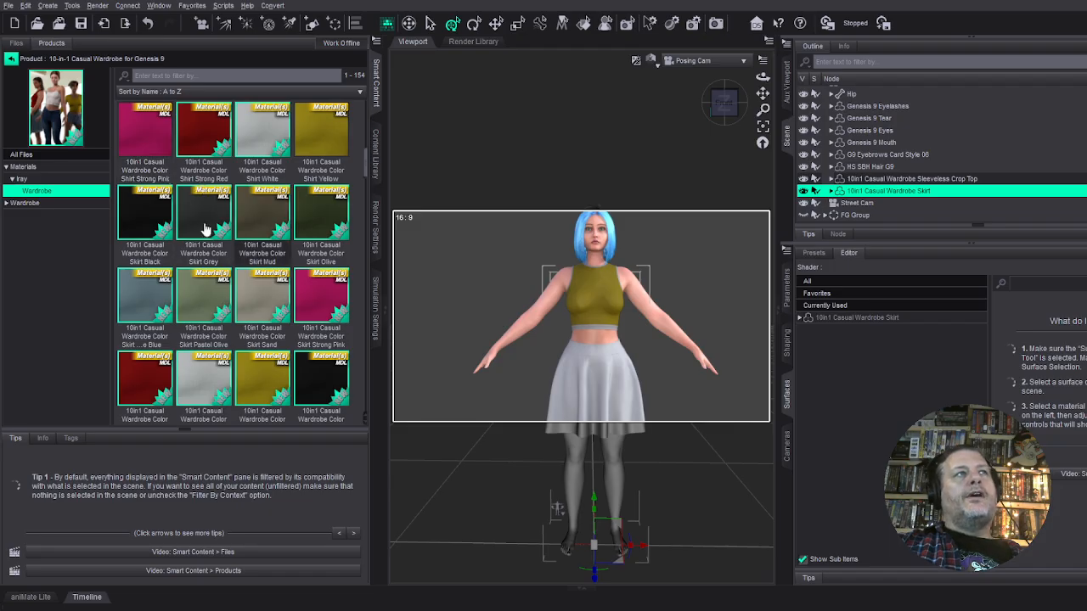
scroll(259, 254, down, 6)
scroll(259, 255, down, 1)
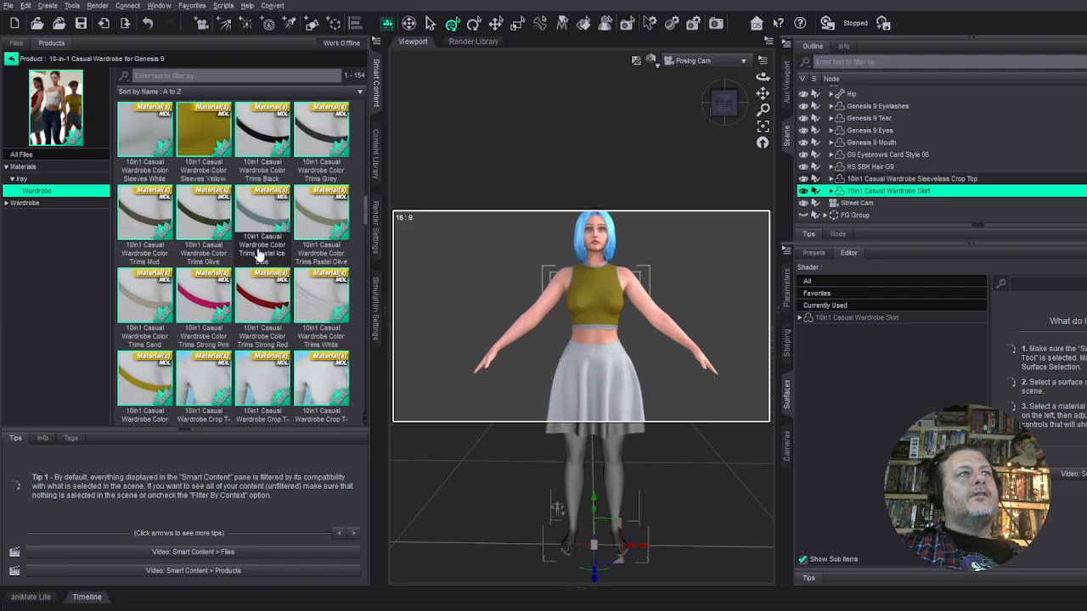
scroll(259, 253, down, 8)
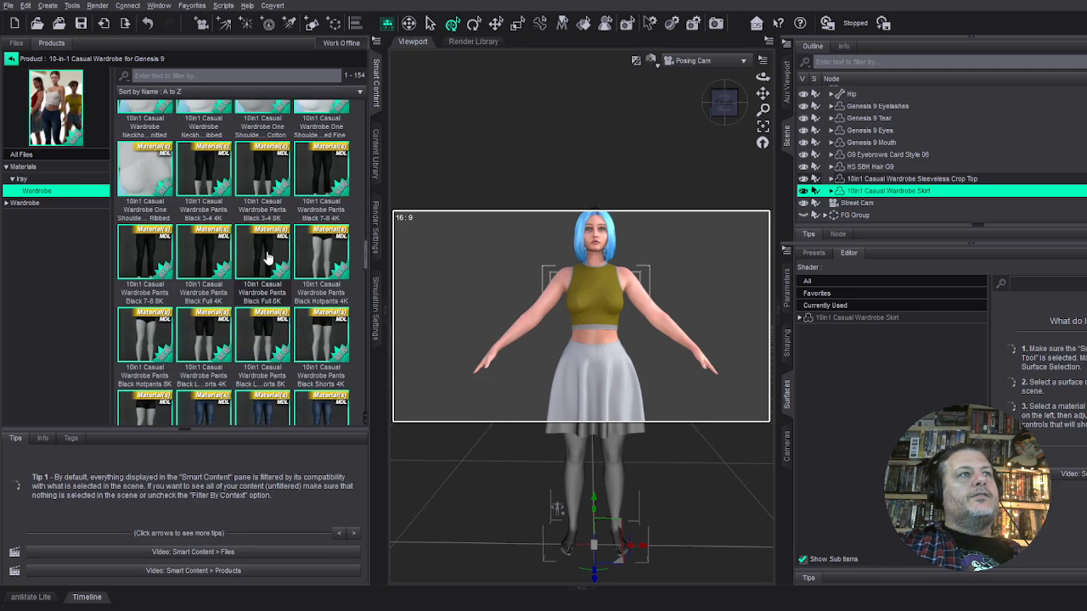
scroll(269, 257, down, 4)
scroll(271, 262, down, 6)
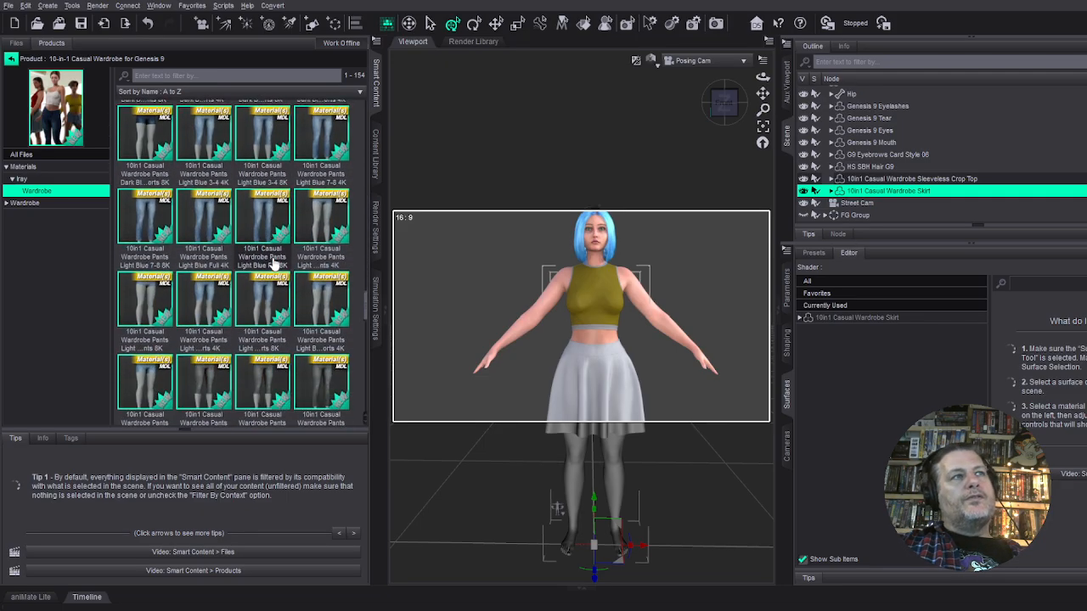
scroll(272, 263, down, 3)
scroll(273, 263, down, 3)
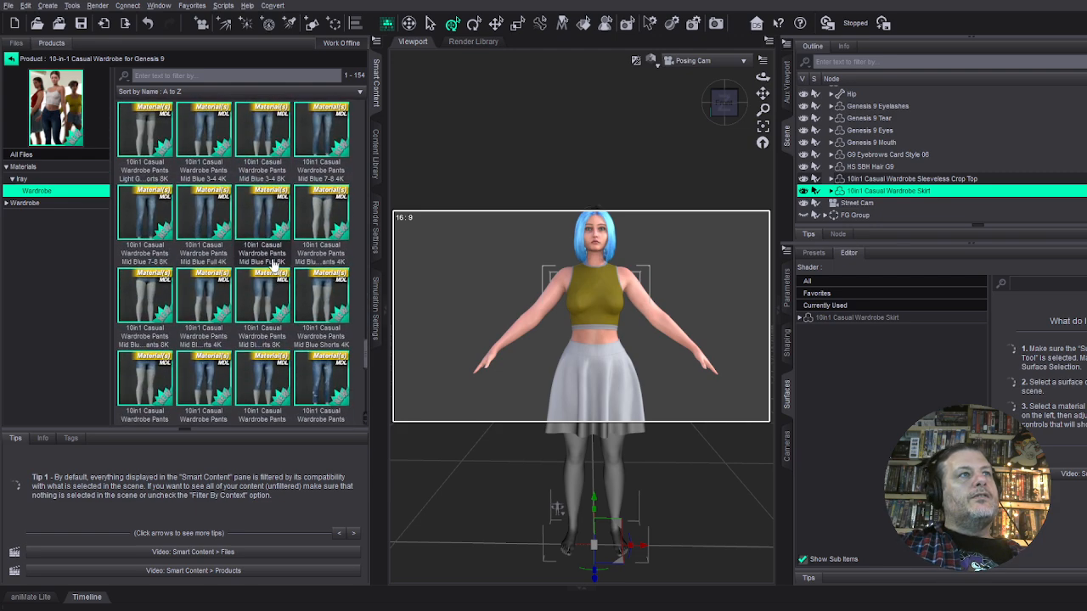
scroll(272, 265, down, 3)
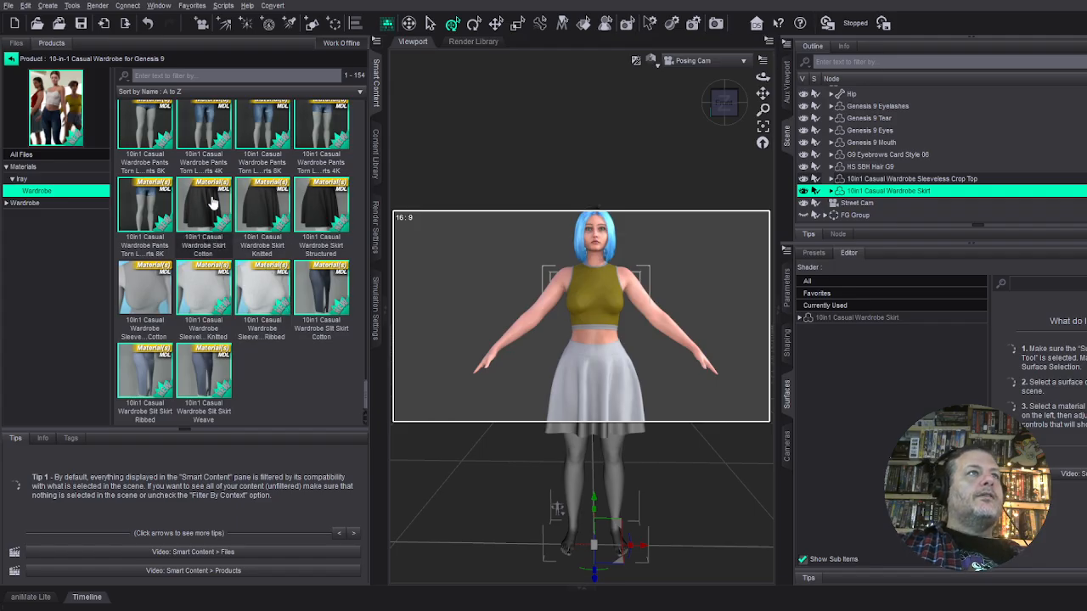
double_click(316, 200)
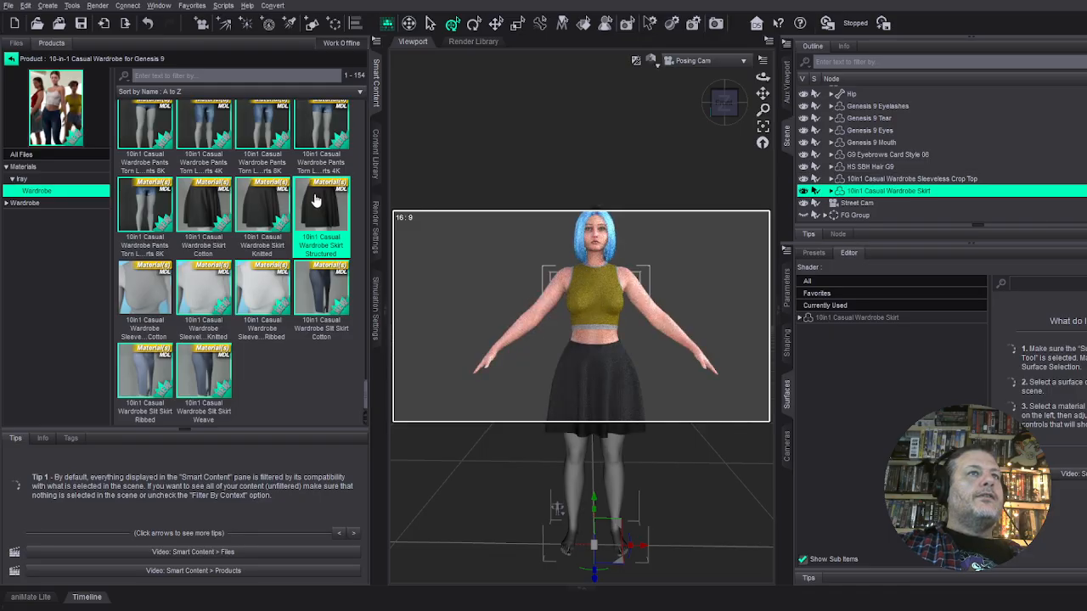
Find the skirt colors in the wardrobe materials and apply Color Skirt Olive to the skirt.
scroll(322, 219, up, 10)
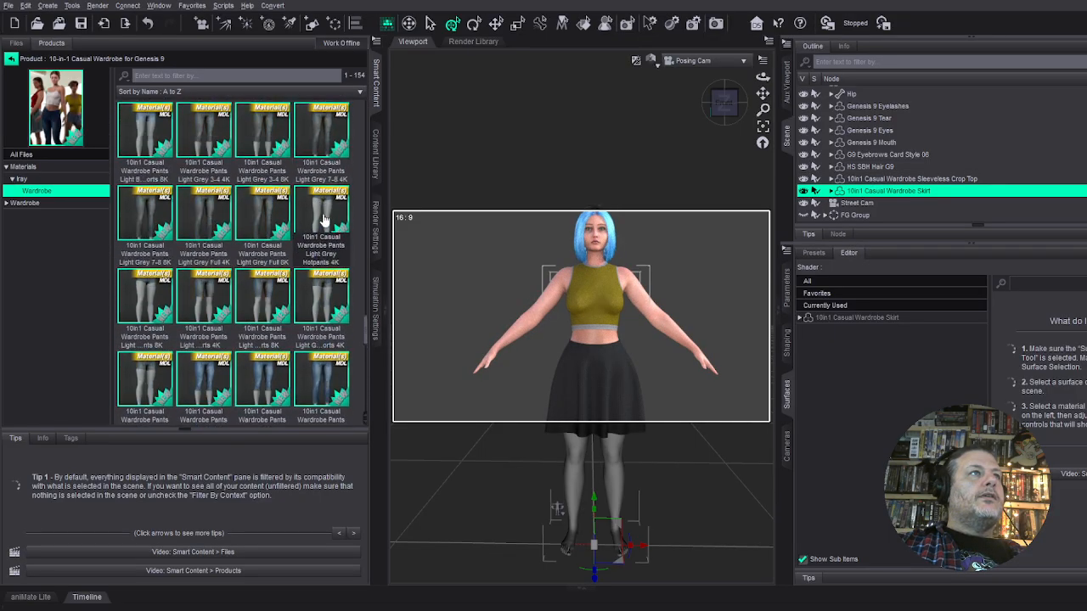
scroll(322, 223, up, 10)
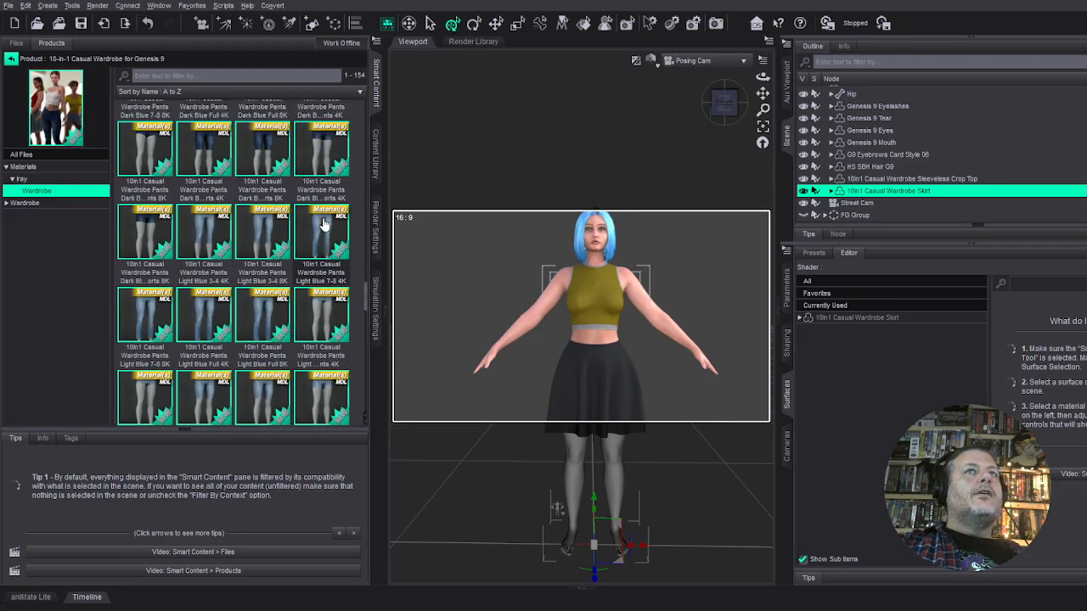
scroll(322, 222, up, 10)
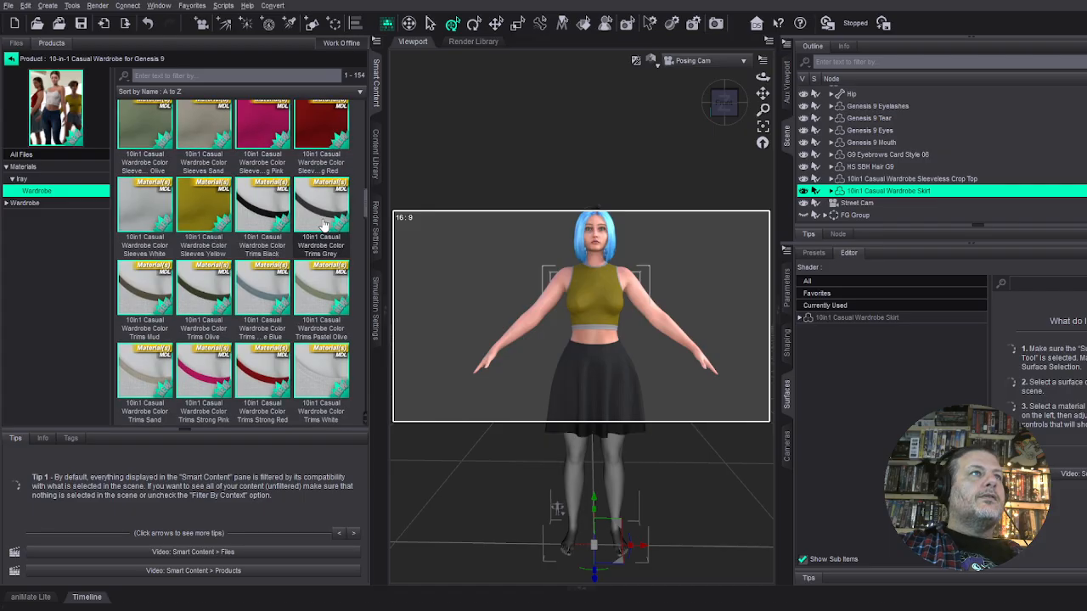
scroll(322, 222, up, 5)
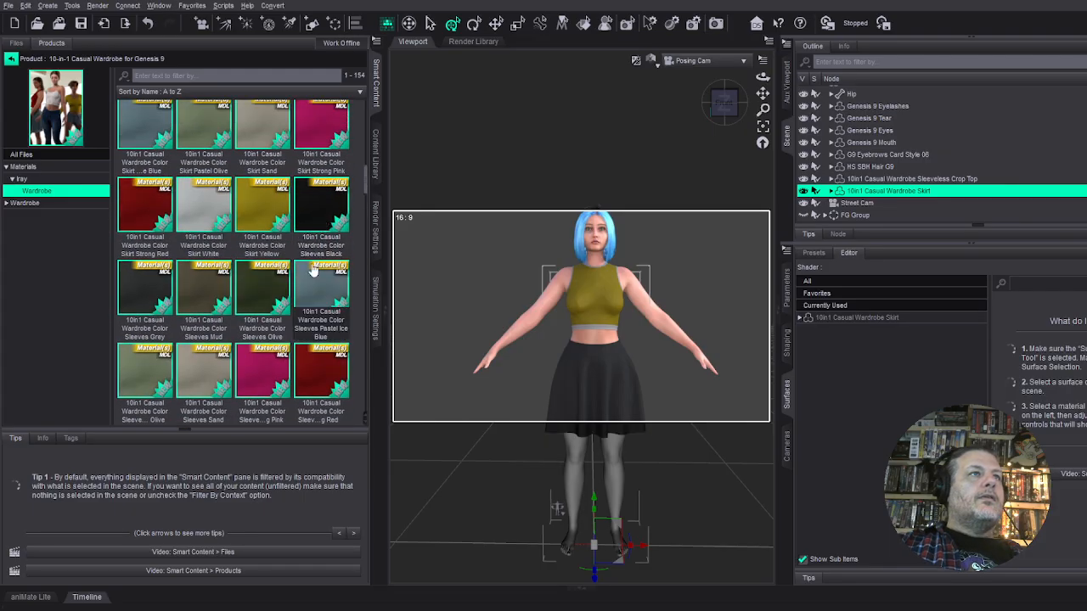
scroll(312, 270, up, 5)
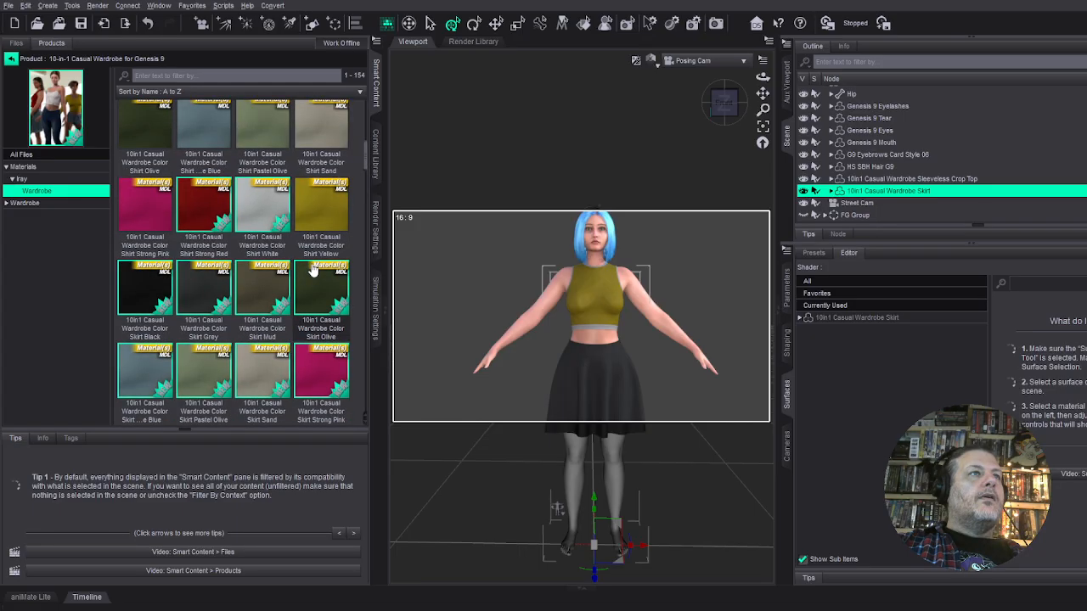
double_click(322, 297)
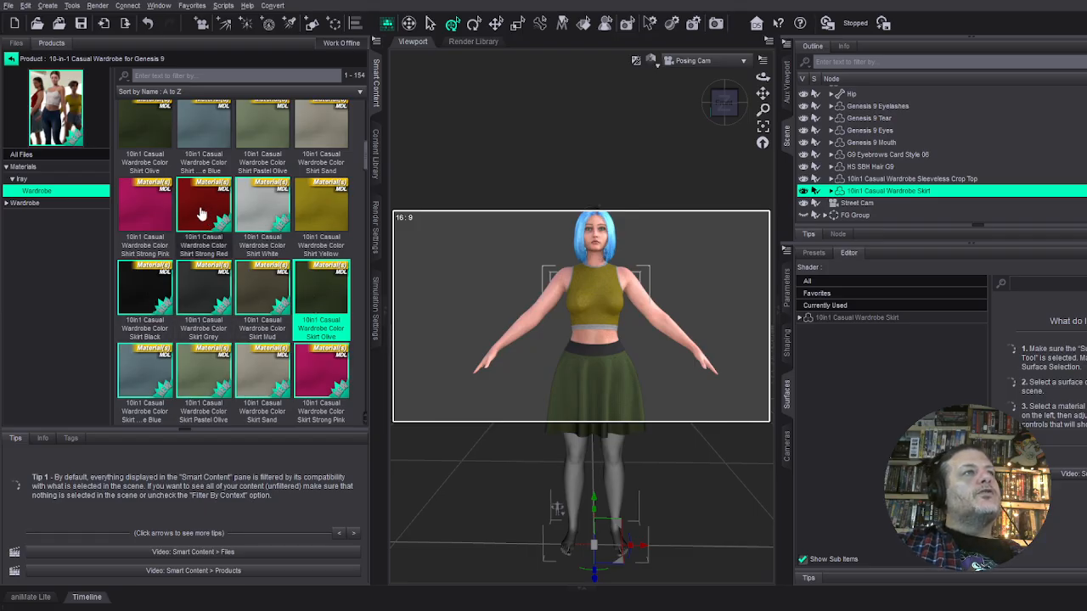
Try the Shirt Strong Pink color on the skirt, then select its Belt and Skirt surfaces and try Shirt Yellow.
click(141, 213)
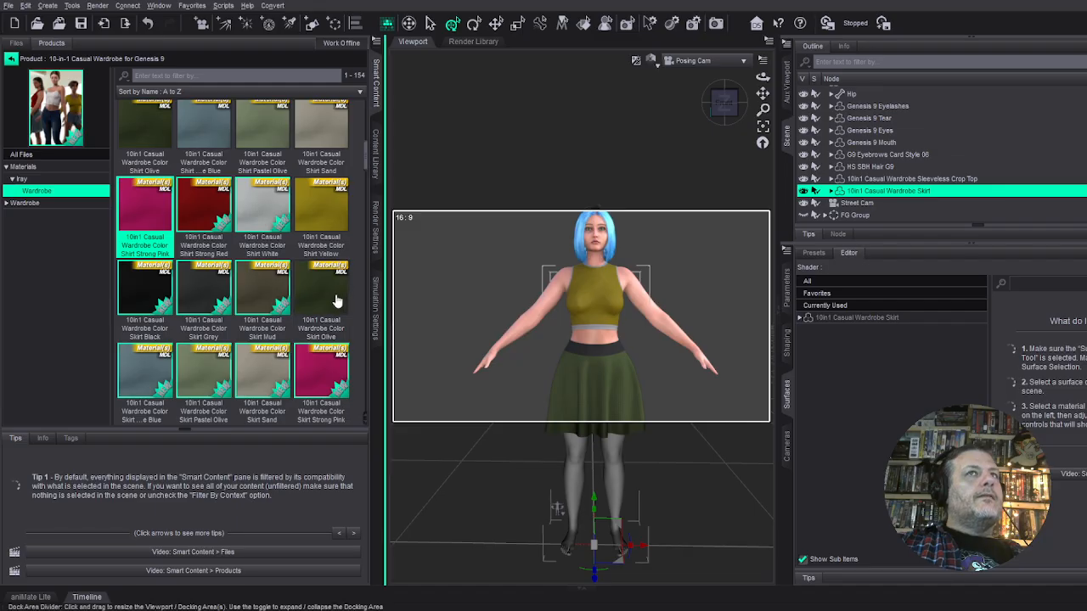
click(821, 321)
click(799, 319)
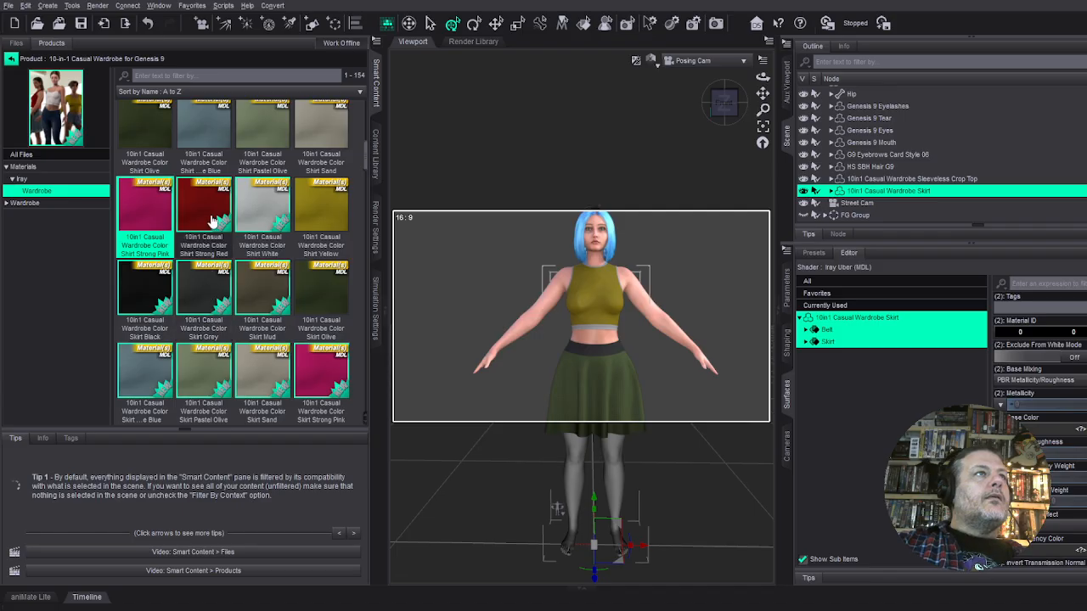
click(321, 210)
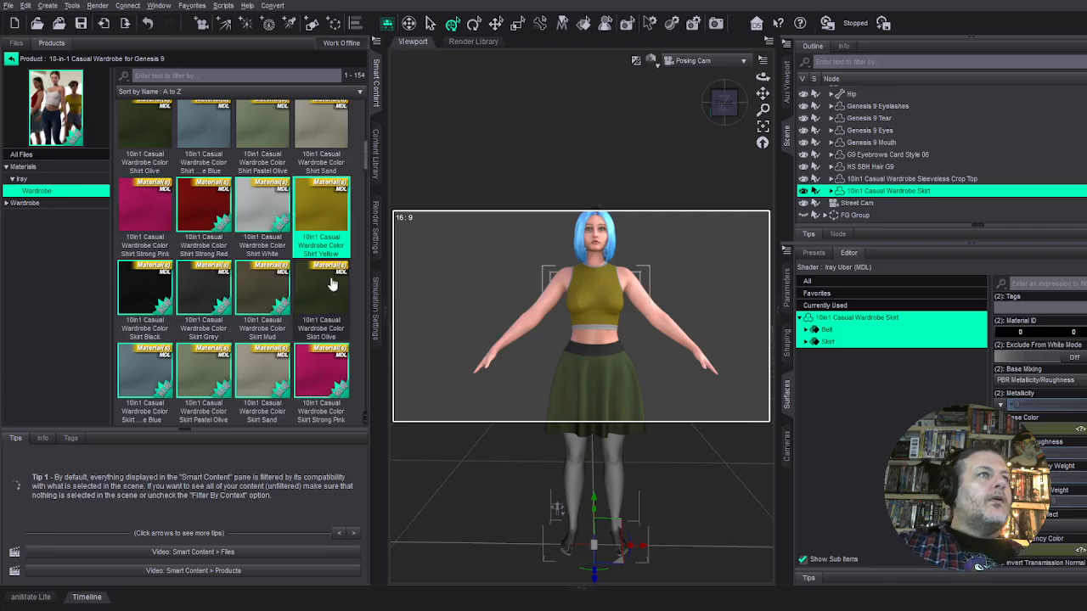
Try the Skirt Yellow, Strong Red and Strong Pink colors on the skirt, and settle on Skirt Olive.
scroll(327, 272, down, 3)
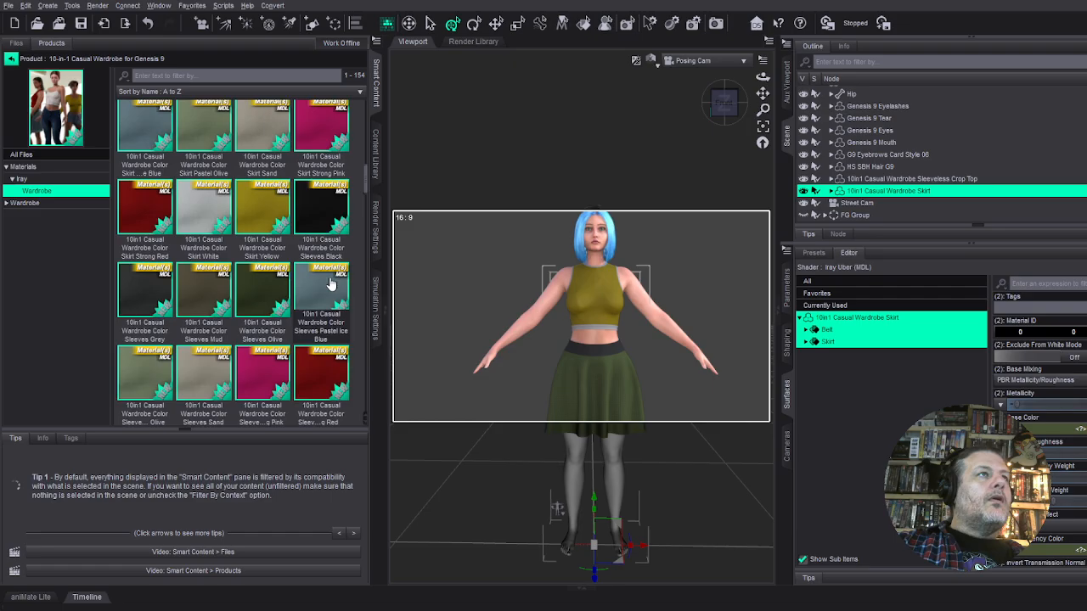
double_click(273, 214)
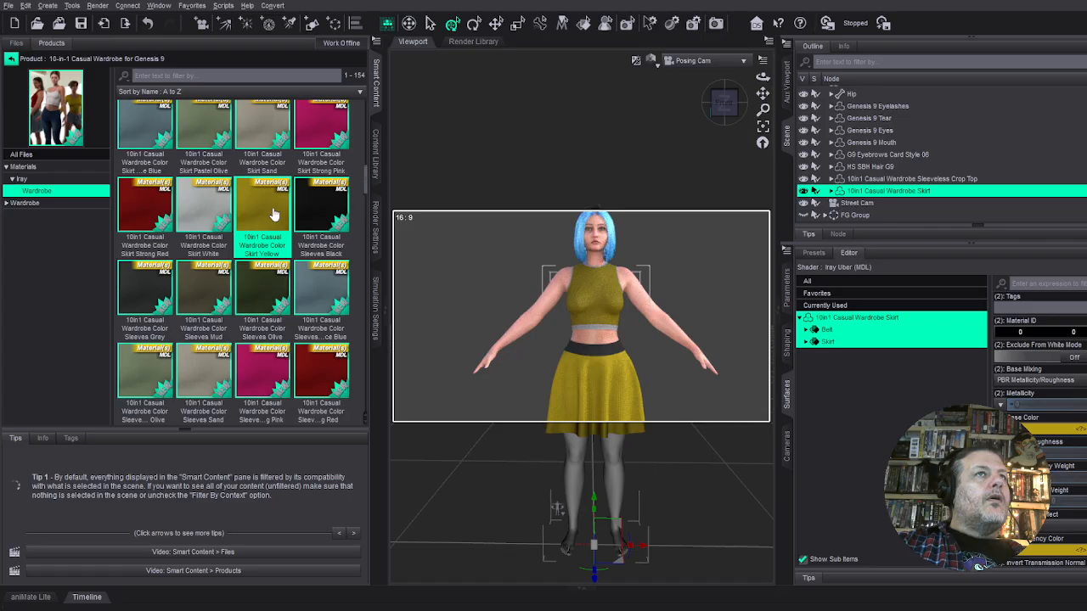
double_click(138, 212)
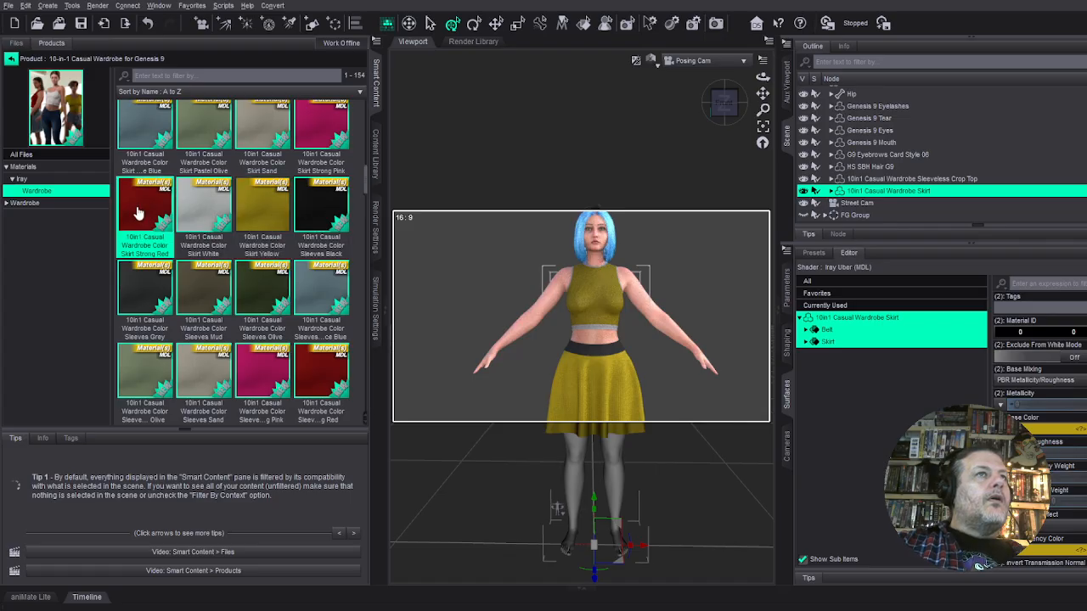
double_click(314, 136)
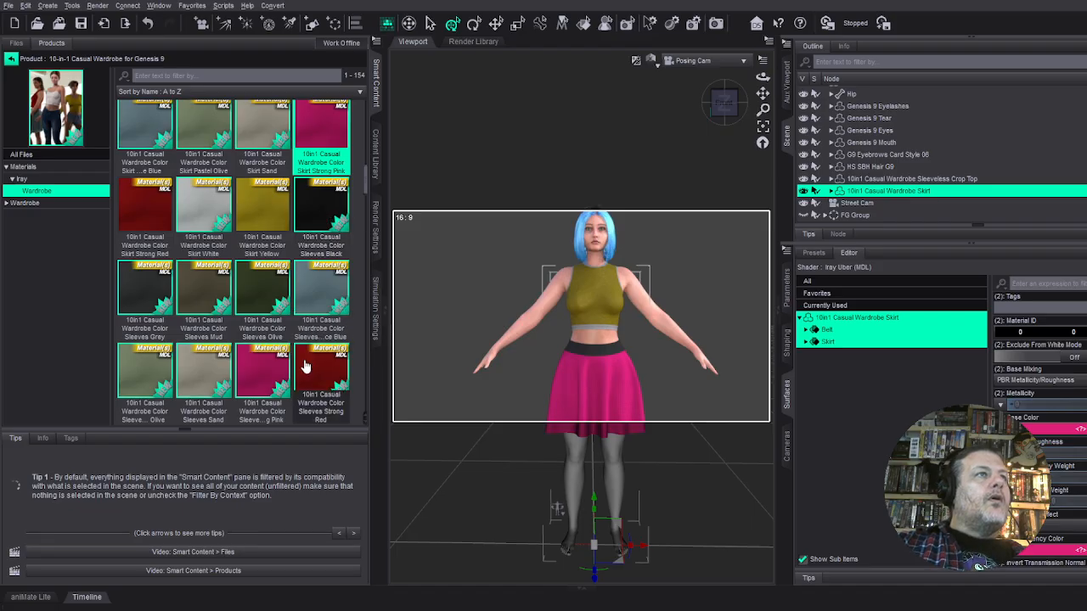
click(264, 302)
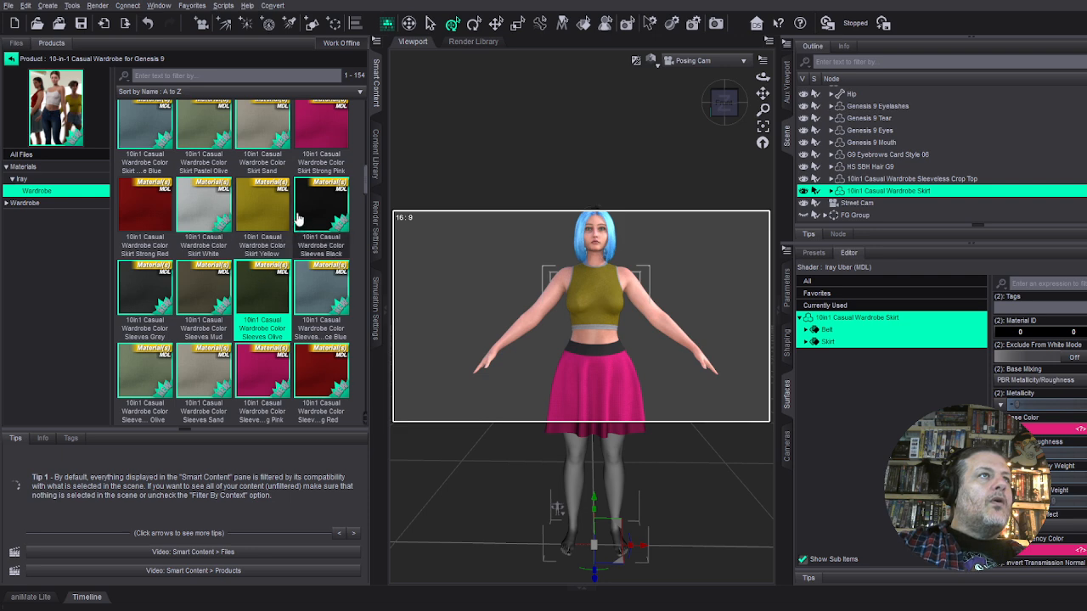
scroll(204, 162, up, 3)
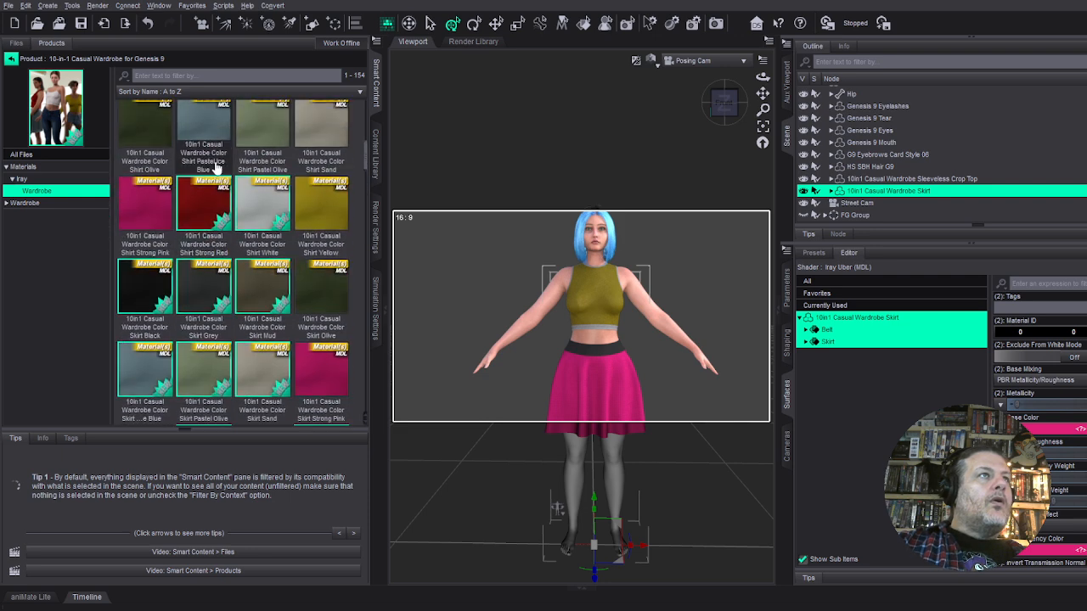
click(311, 296)
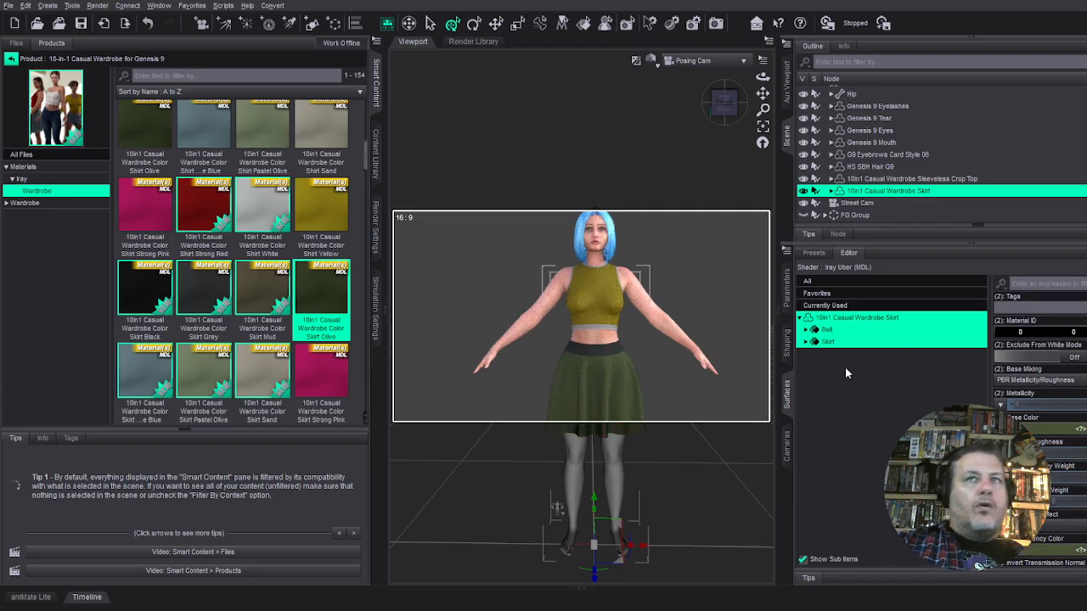
Look through the 10-in-1 Casual Wardrobe garments and materials, including with the Morella figure selected.
scroll(223, 304, down, 6)
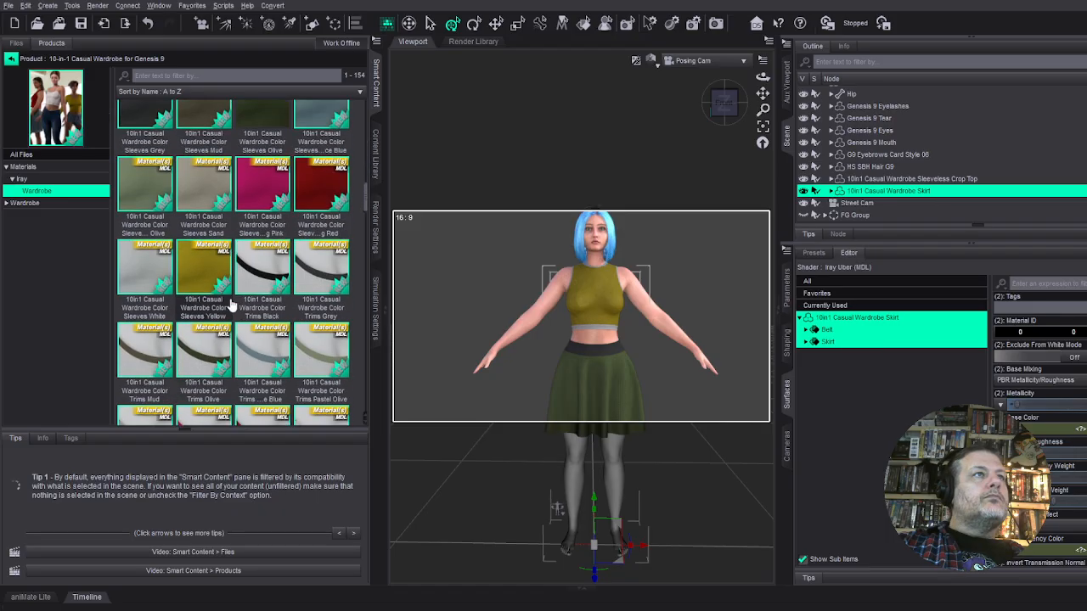
click(30, 203)
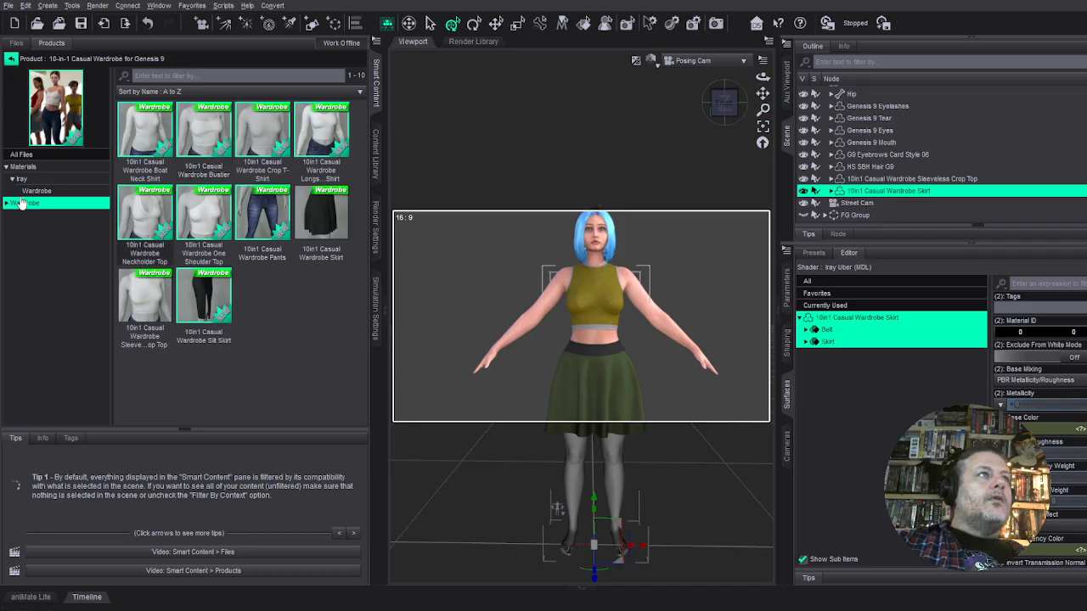
click(28, 155)
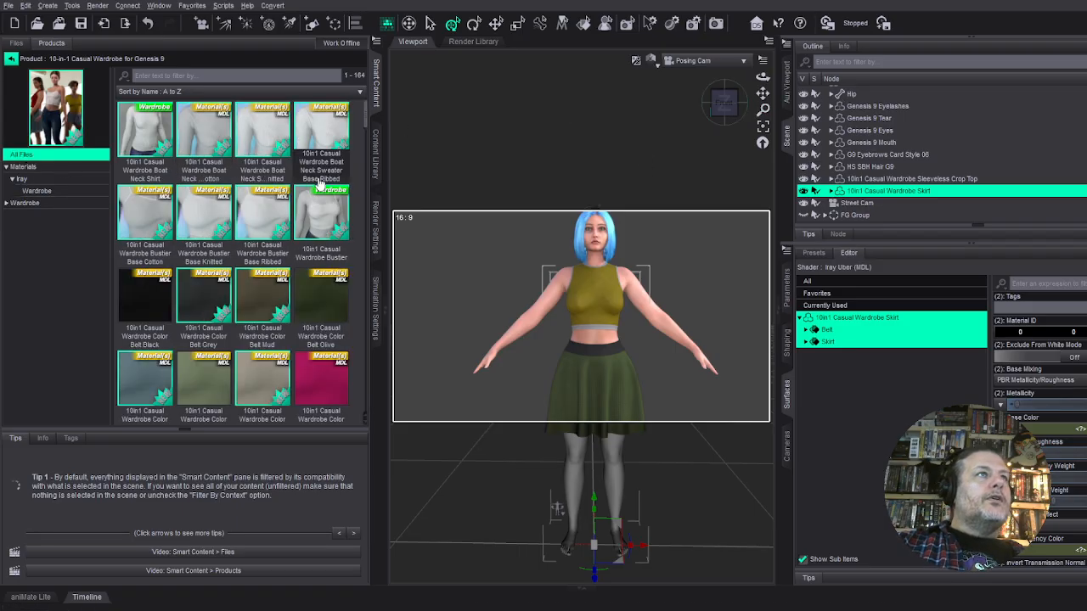
scroll(871, 113, up, 2)
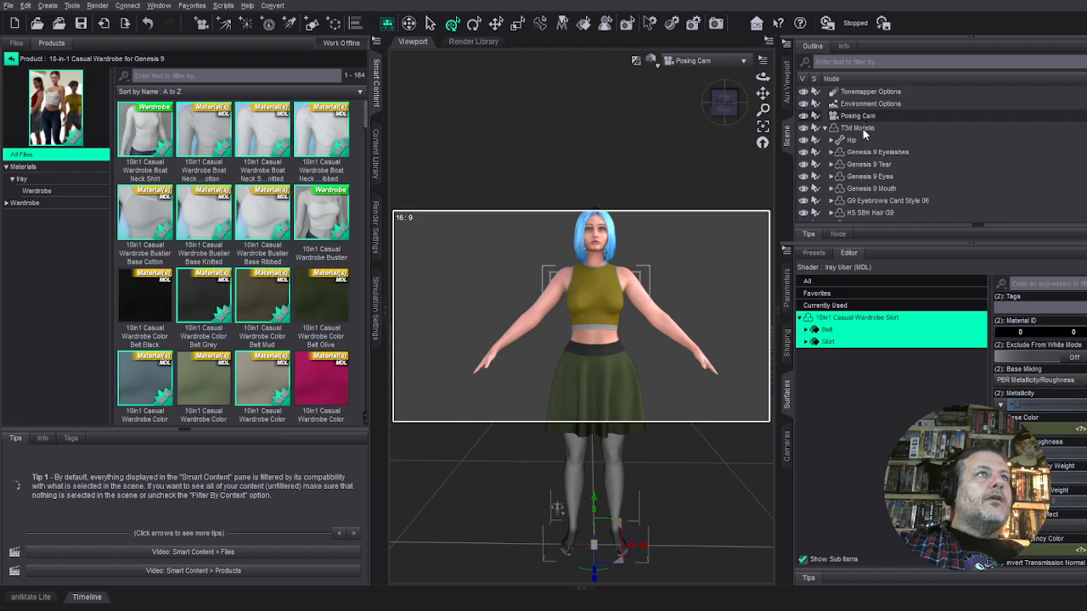
click(863, 129)
click(34, 192)
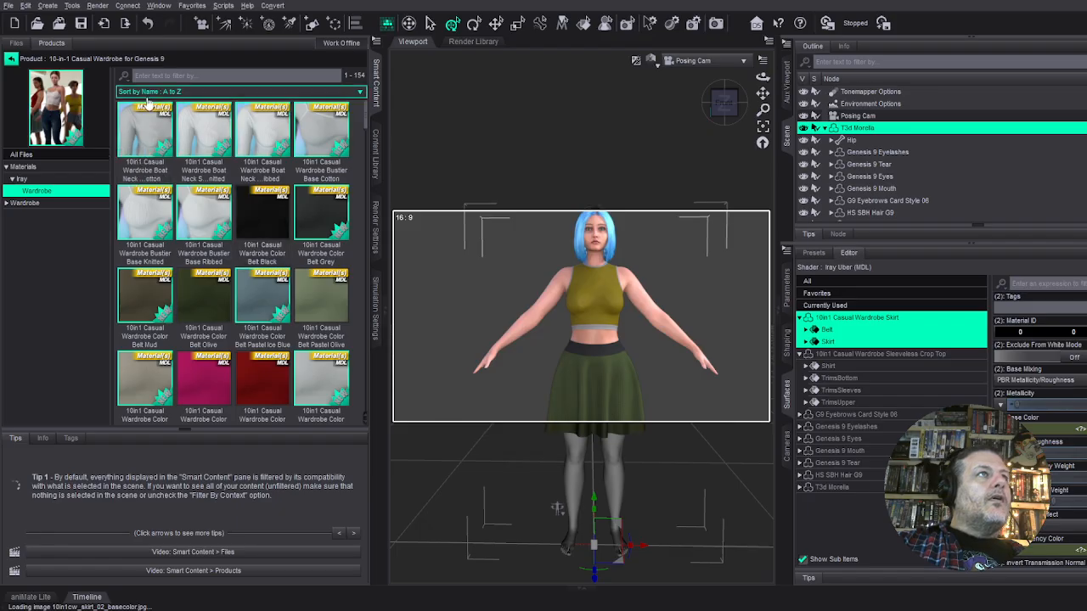
scroll(204, 144, down, 10)
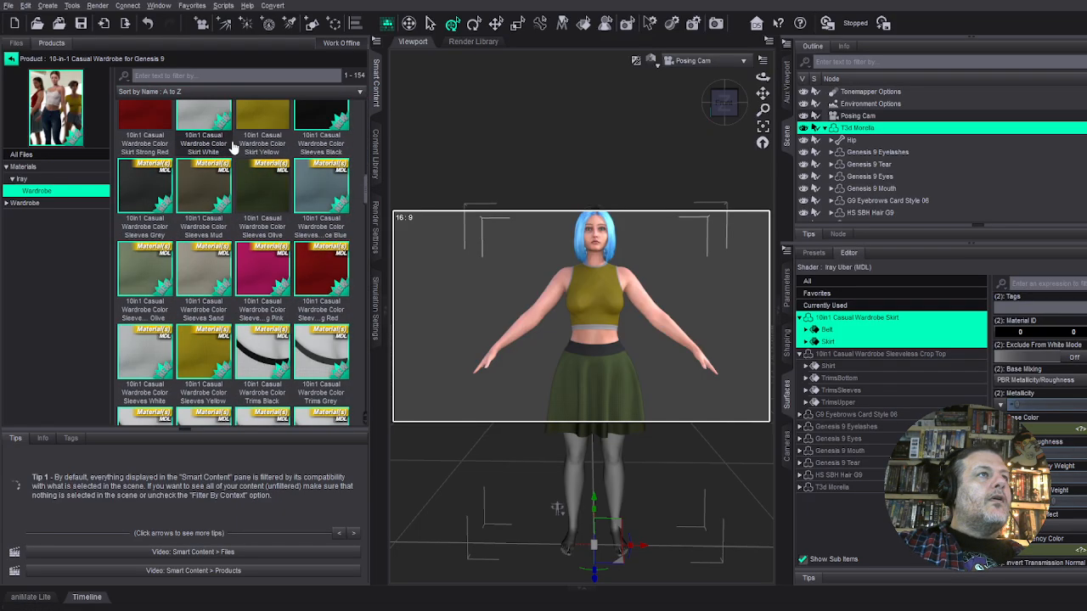
scroll(233, 146, down, 5)
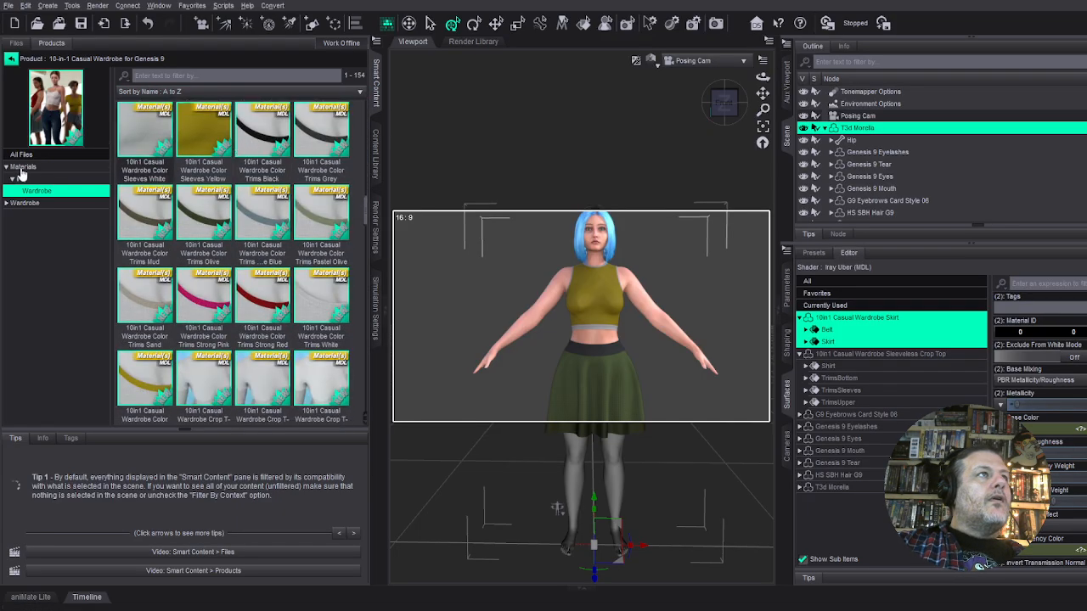
click(36, 192)
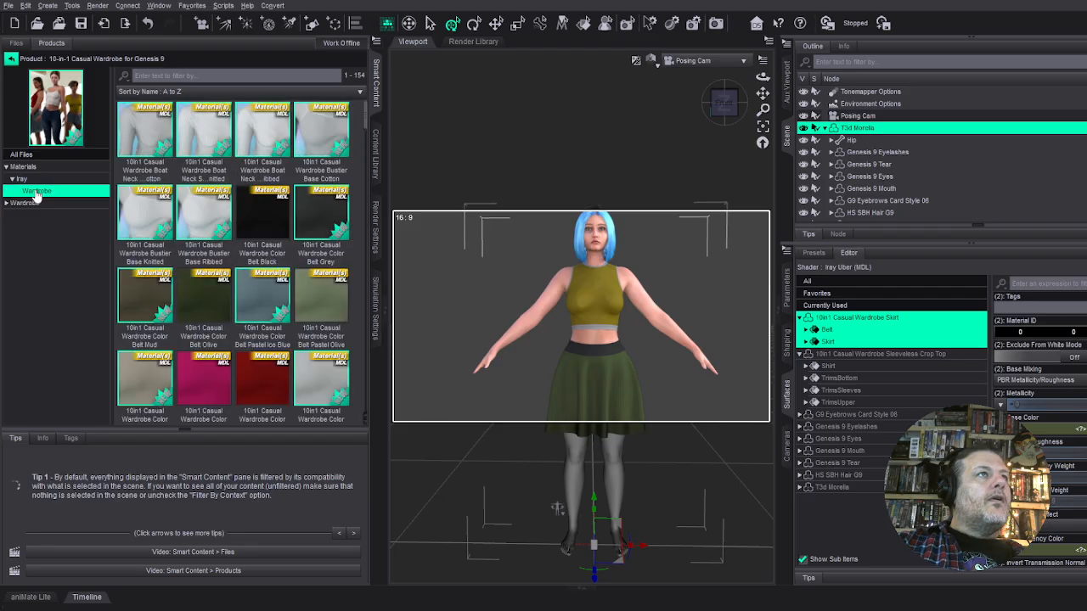
scroll(330, 203, down, 15)
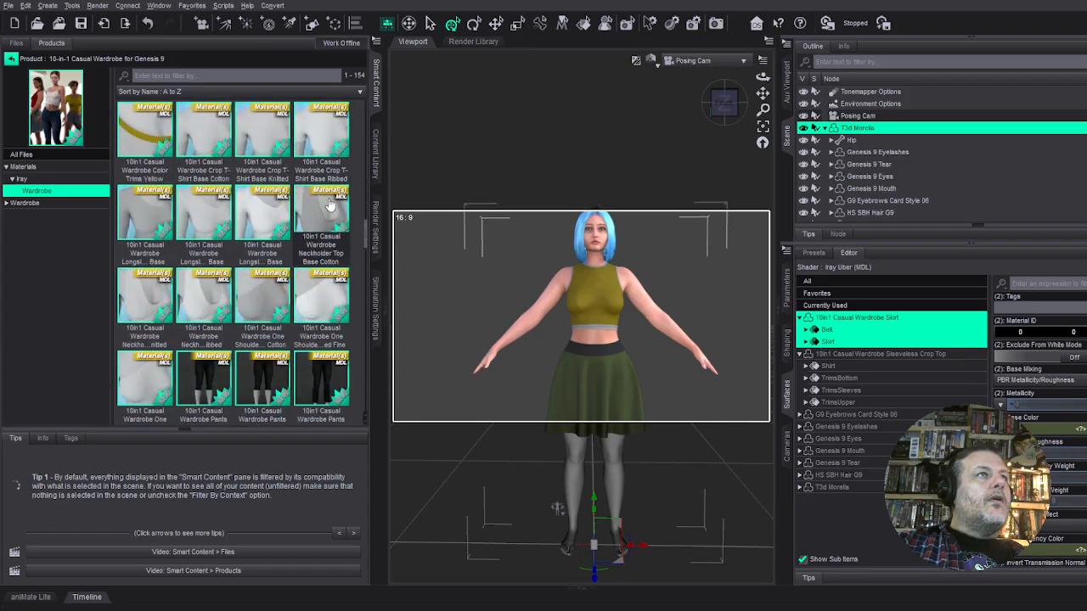
scroll(329, 204, up, 1)
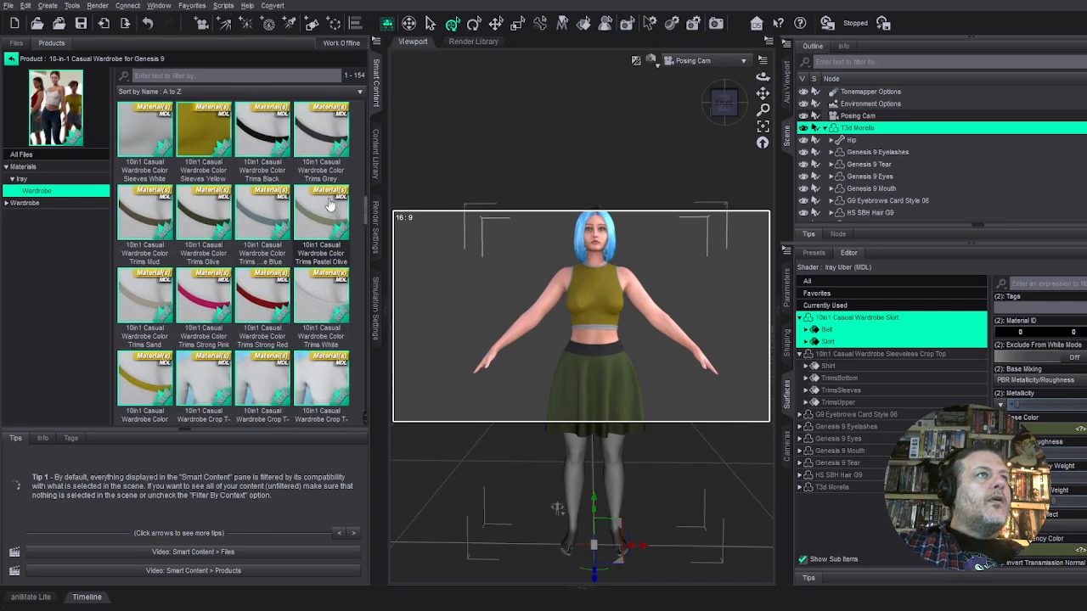
Find the Street Style NYC Outfit Set among the footwear products and add its Street Style NYC Shoes to the figure.
click(11, 59)
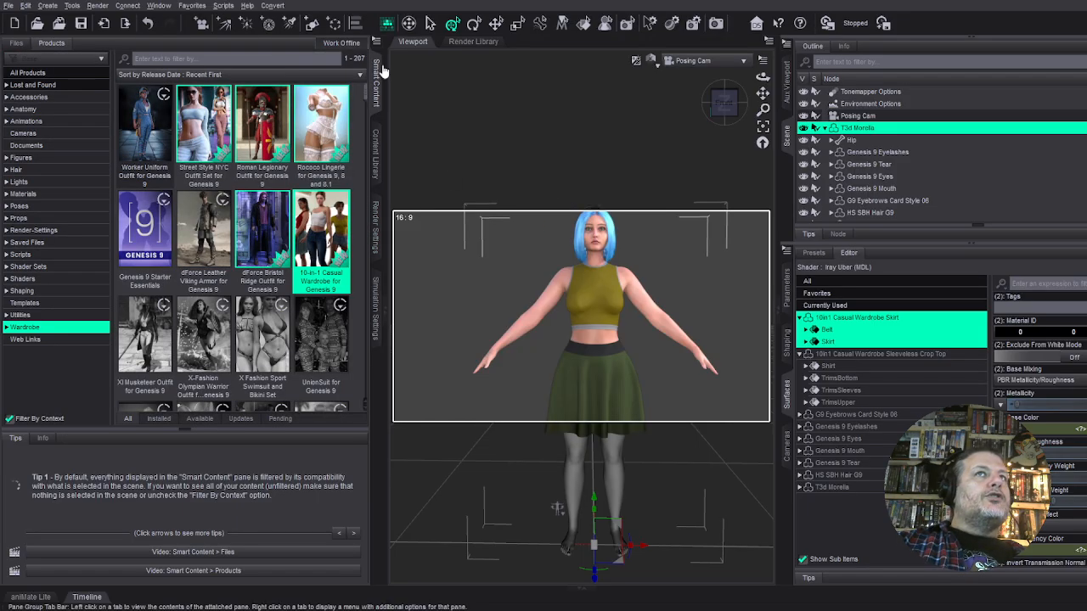
click(7, 327)
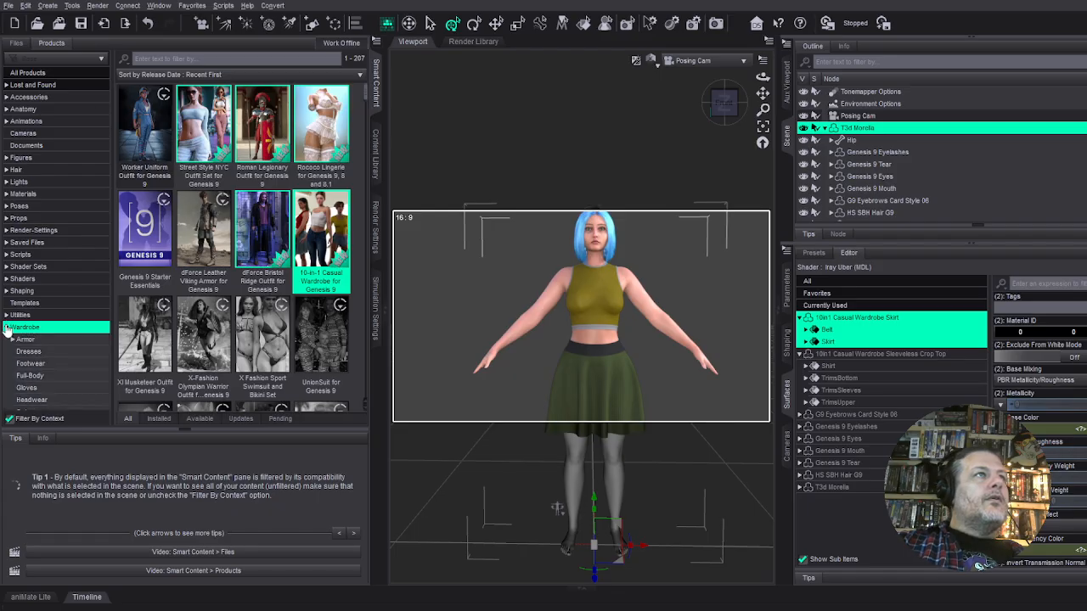
scroll(72, 371, down, 3)
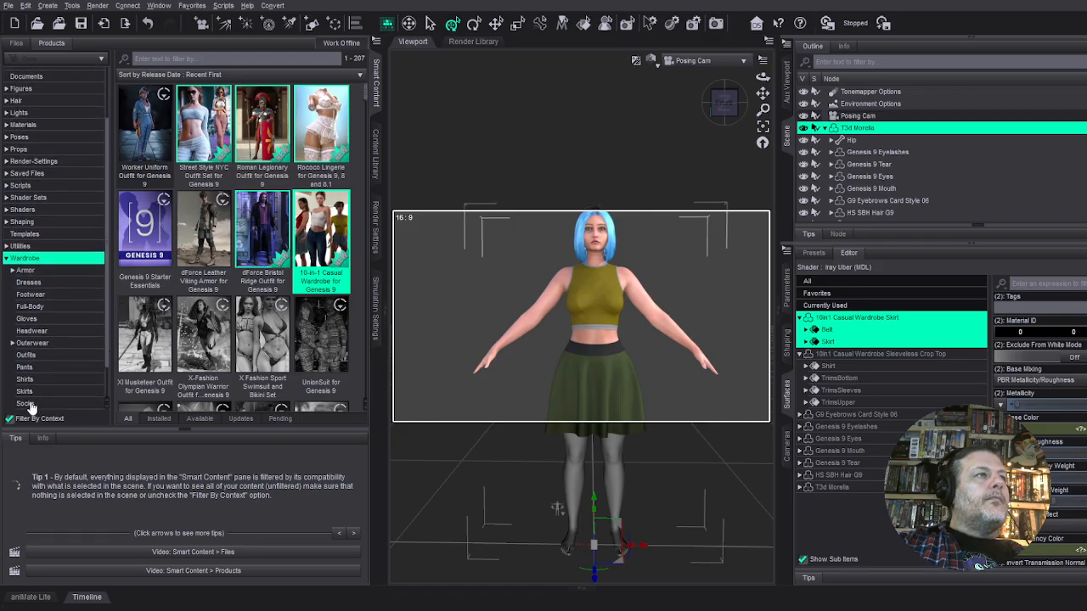
click(28, 404)
scroll(42, 382, down, 1)
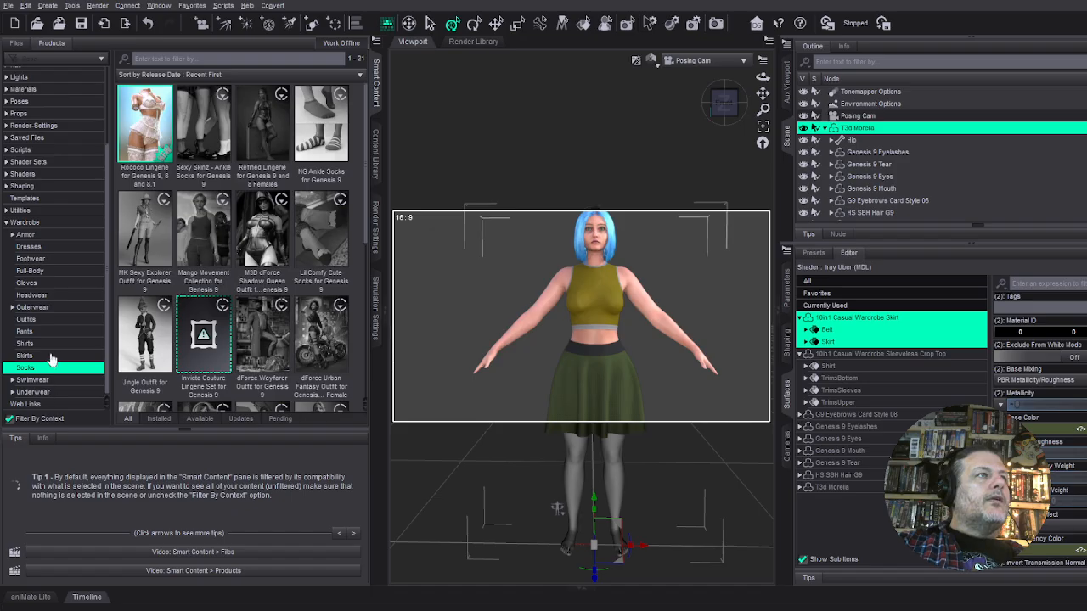
click(31, 258)
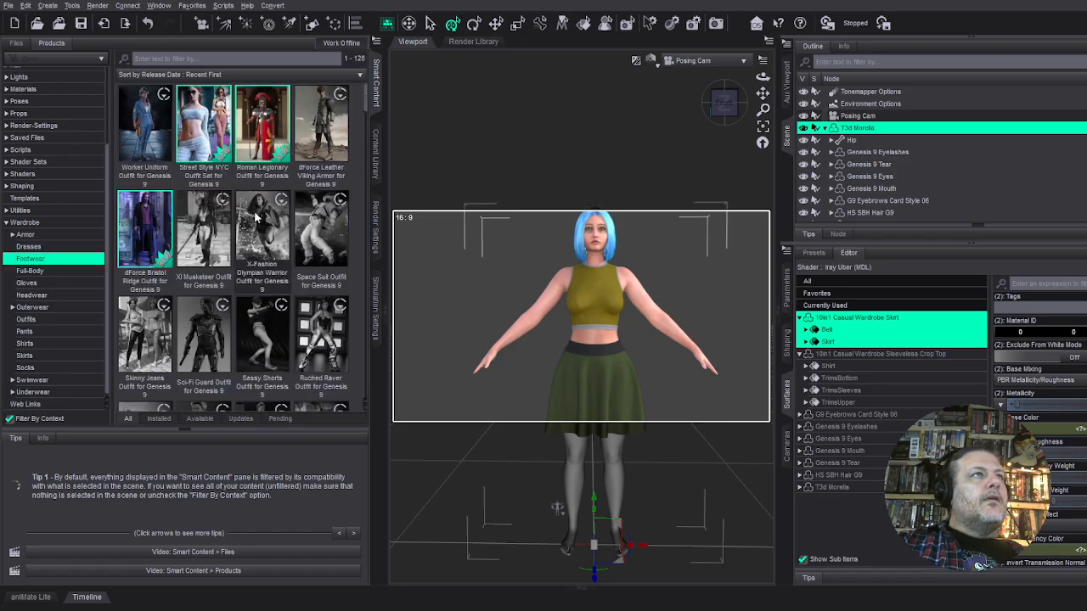
double_click(213, 131)
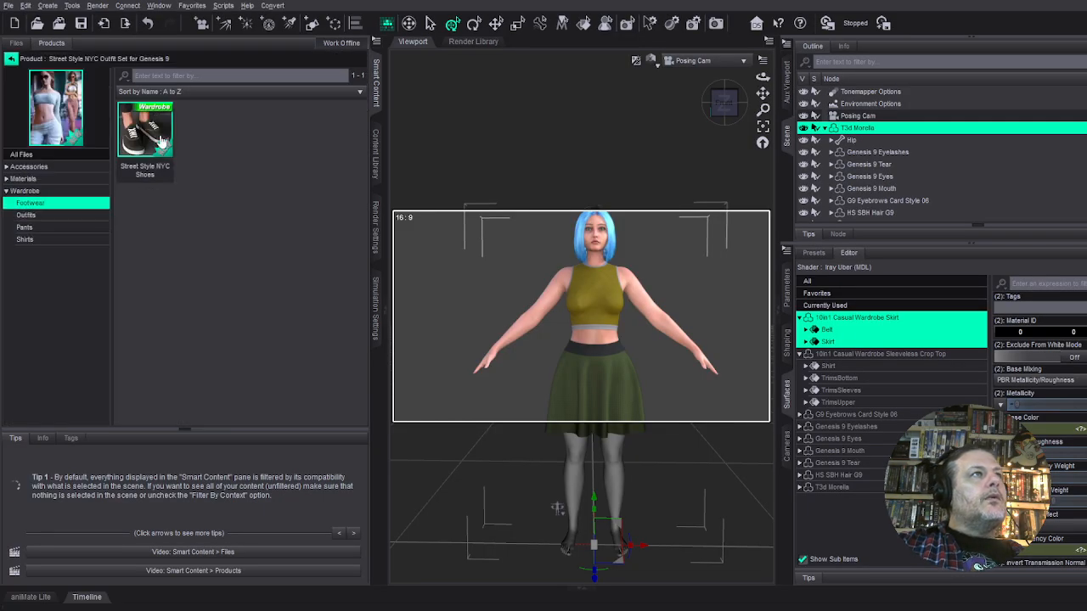
click(162, 140)
double_click(161, 140)
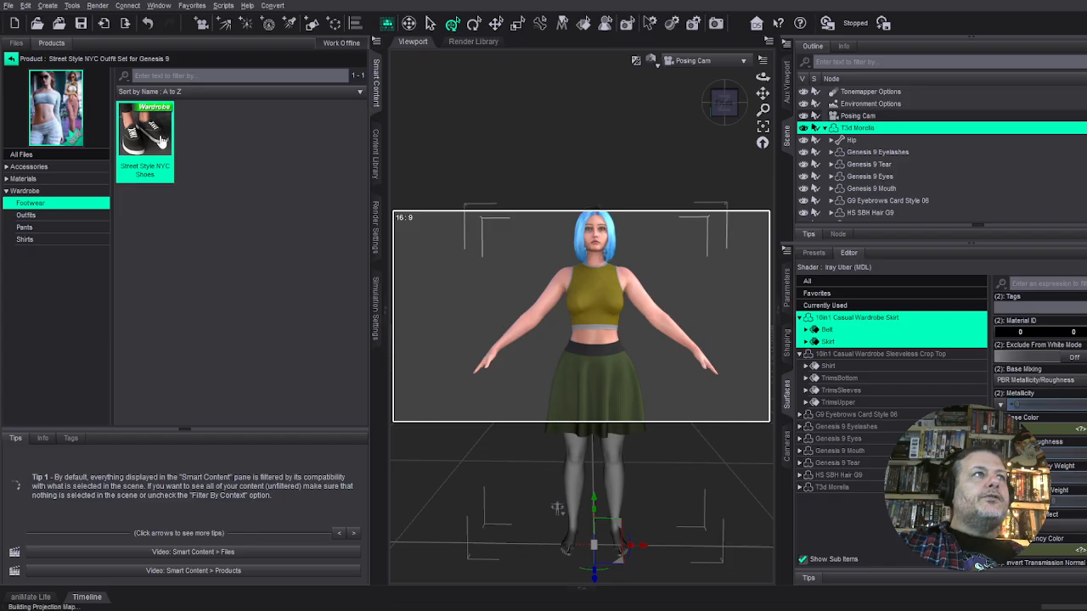
Select the shoes, frame them in the view, and apply the Street Style NYC Shoes Green material.
scroll(857, 170, down, 2)
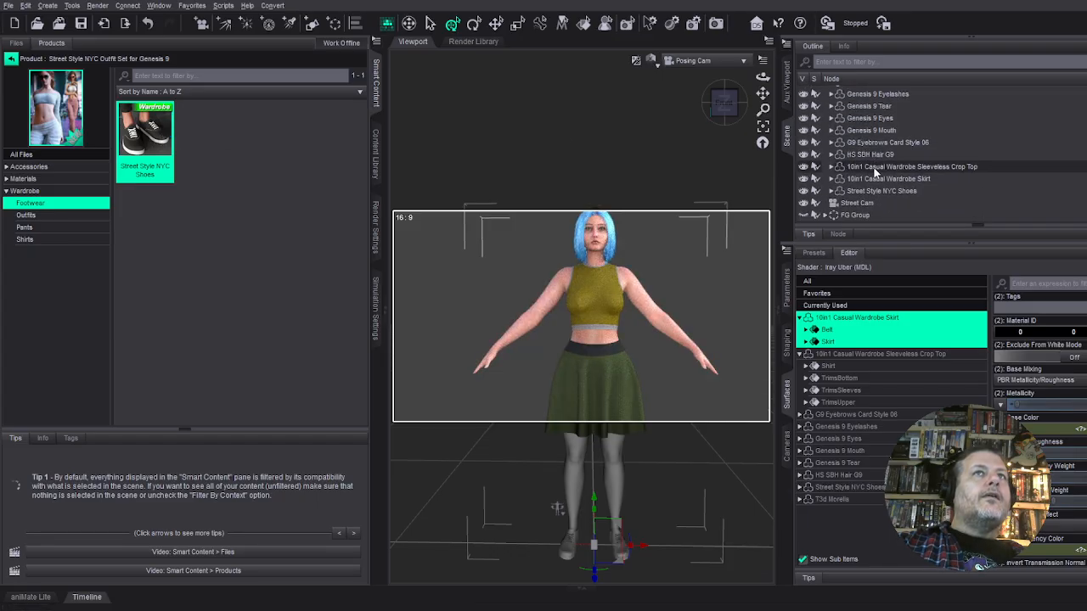
click(891, 191)
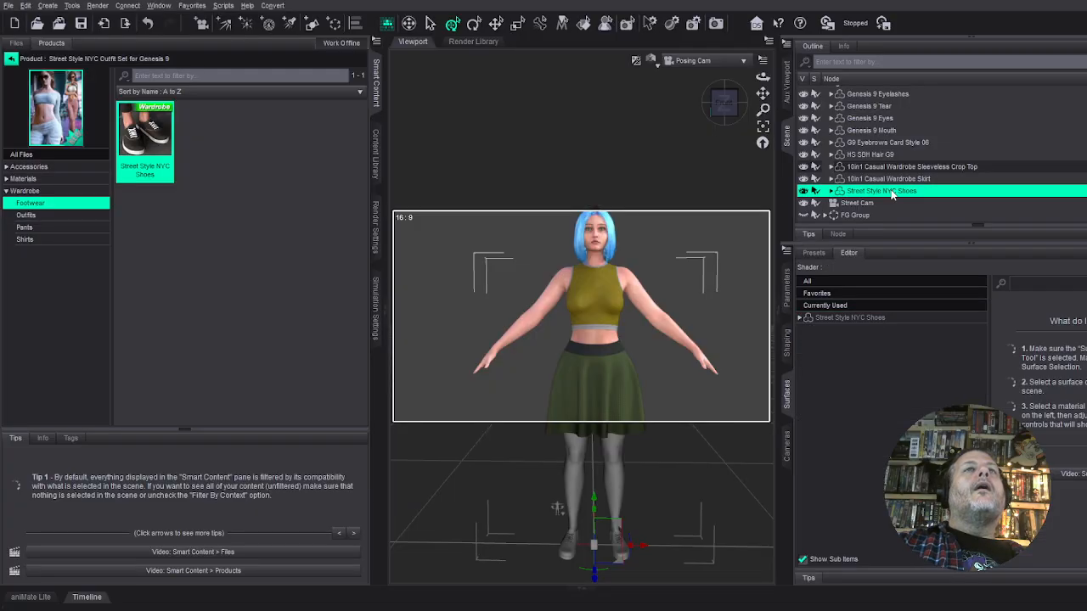
click(762, 129)
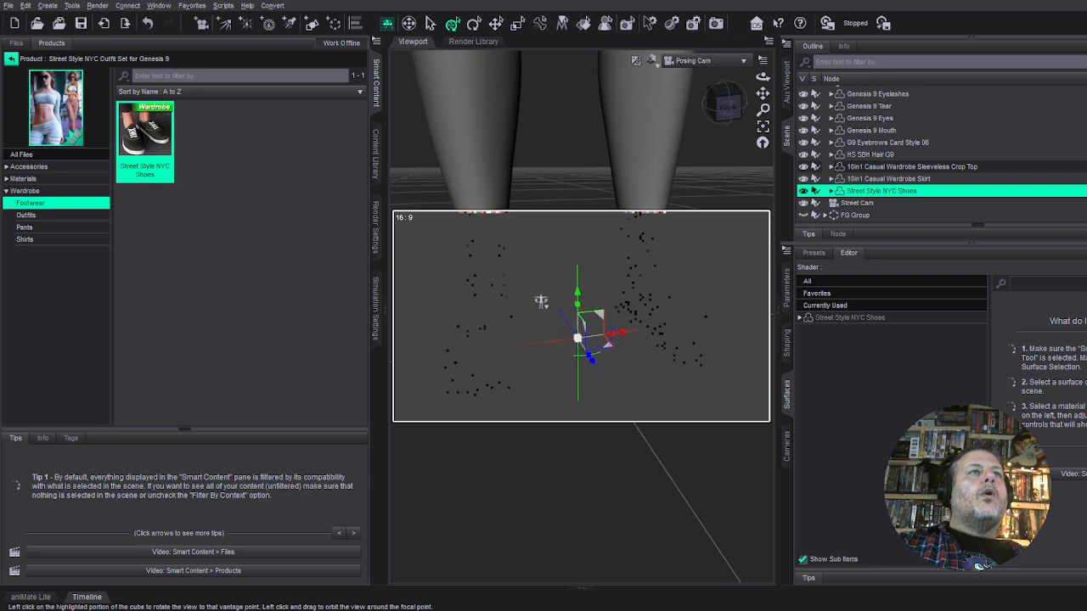
click(7, 180)
click(20, 191)
click(11, 191)
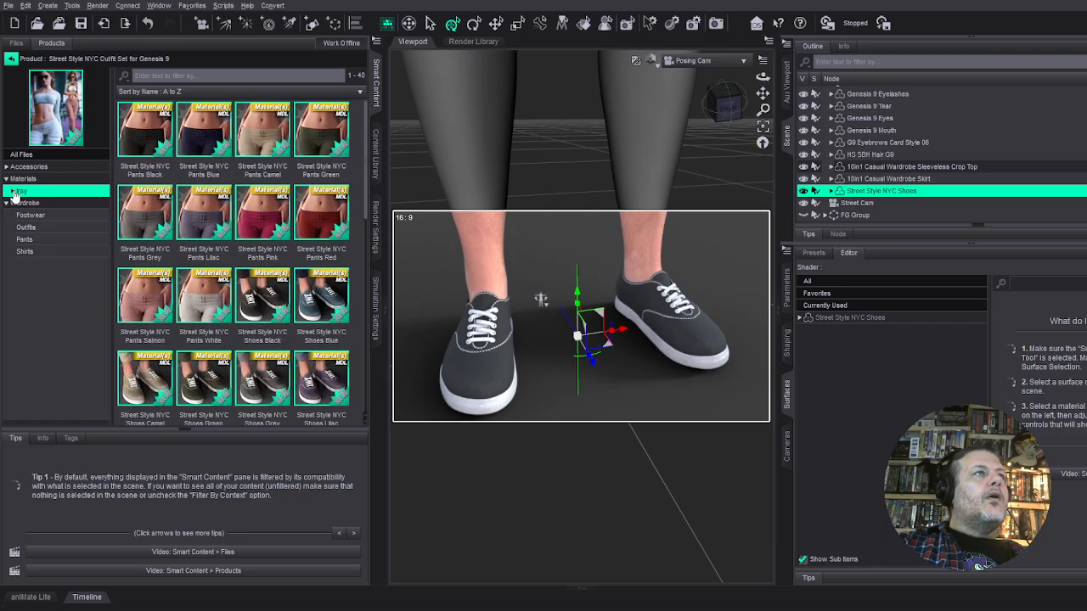
click(30, 204)
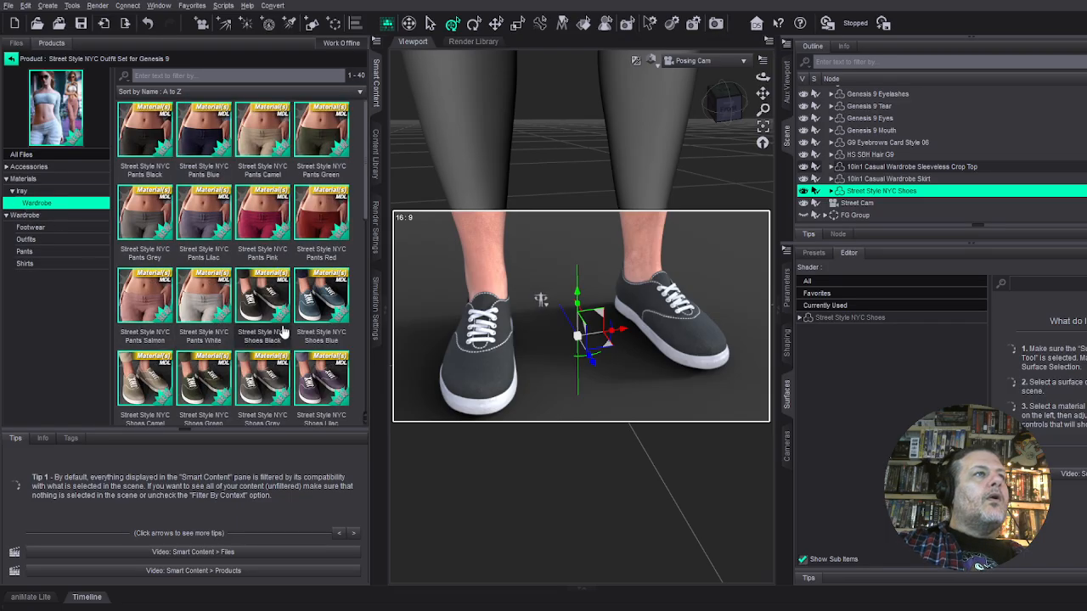
click(208, 389)
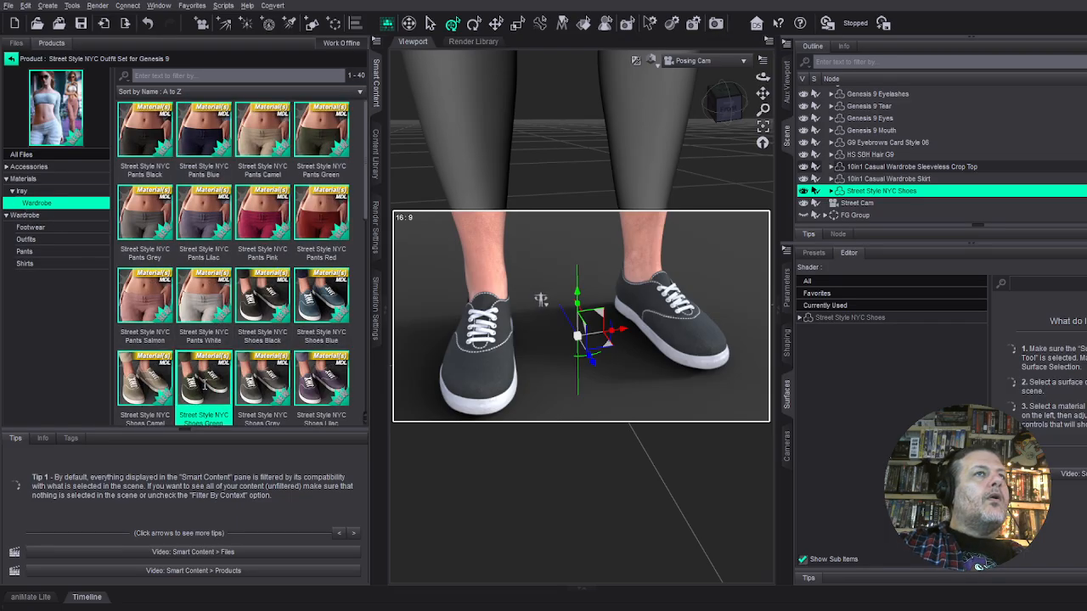
Select the whole Morella figure and frame it in the view.
scroll(892, 140, up, 3)
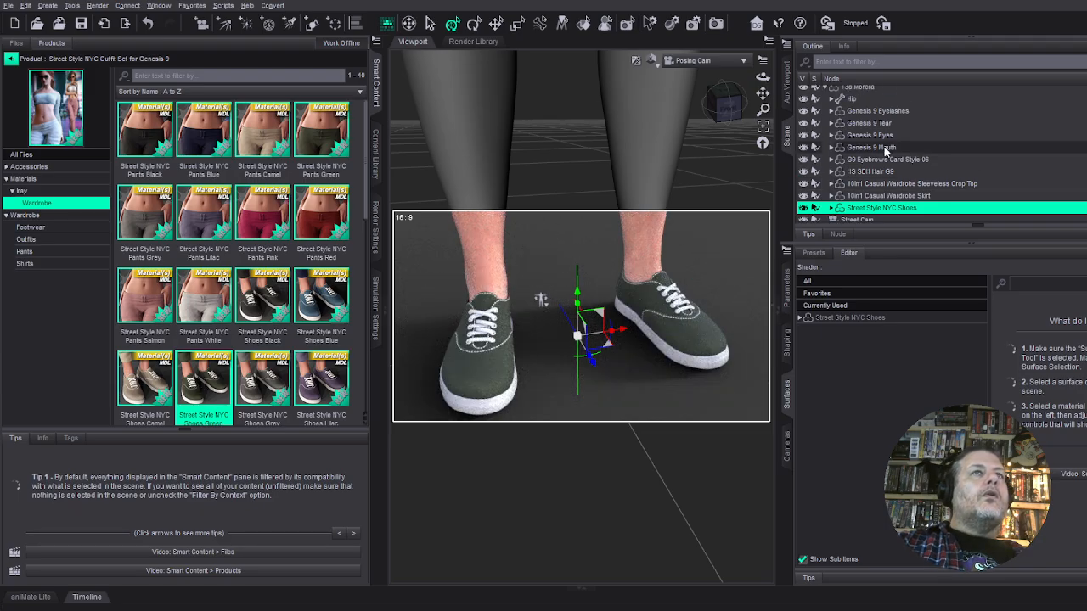
click(857, 127)
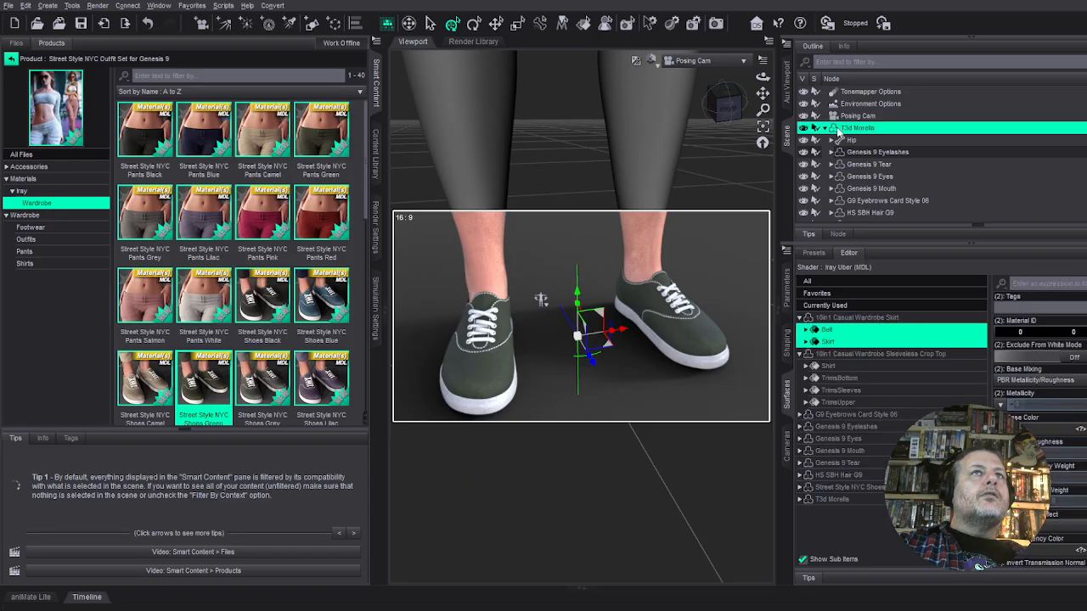
click(763, 125)
click(740, 110)
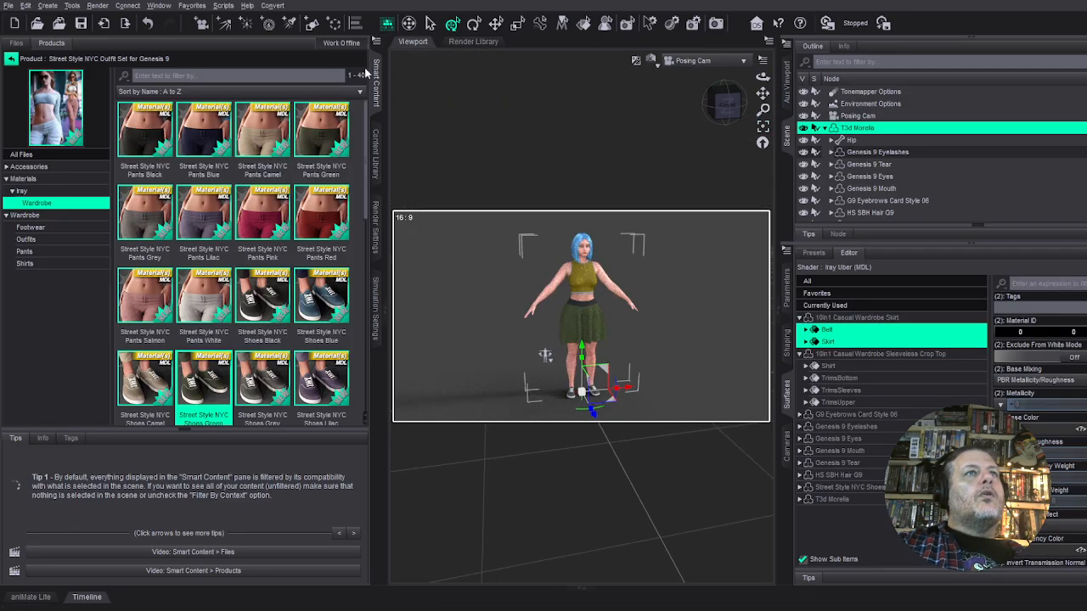
Search all products for "coffee" with context filtering turned off.
click(11, 59)
scroll(55, 212, up, 3)
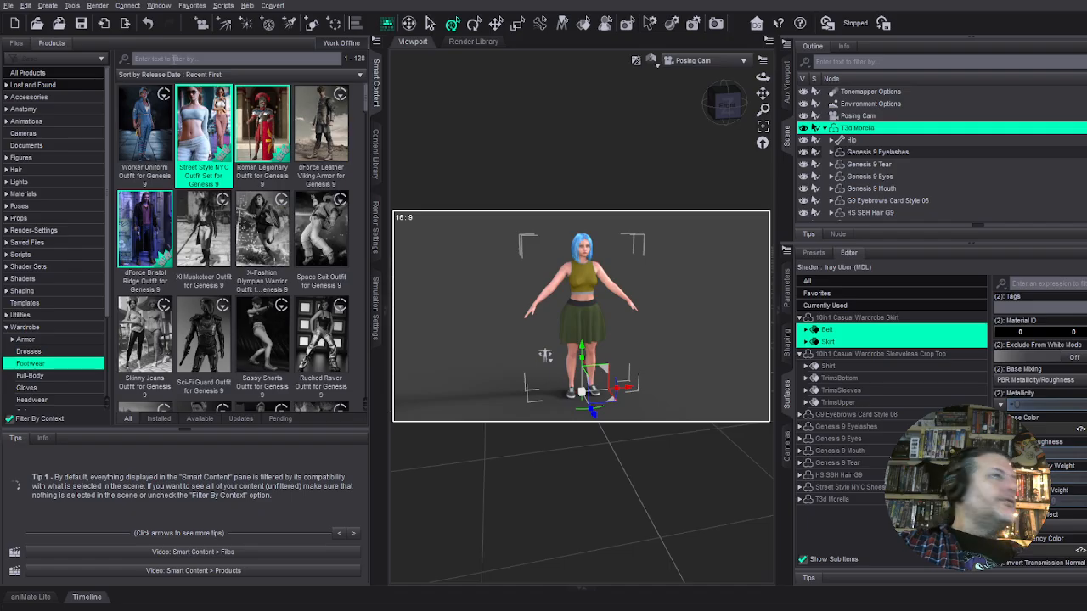
click(180, 57)
text(coffee)
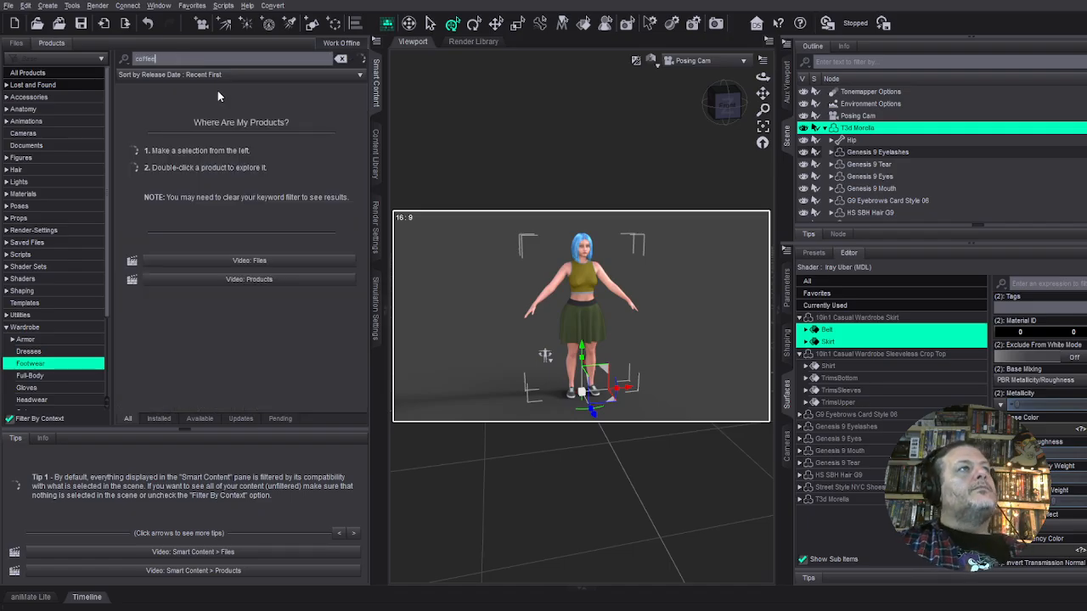
click(41, 74)
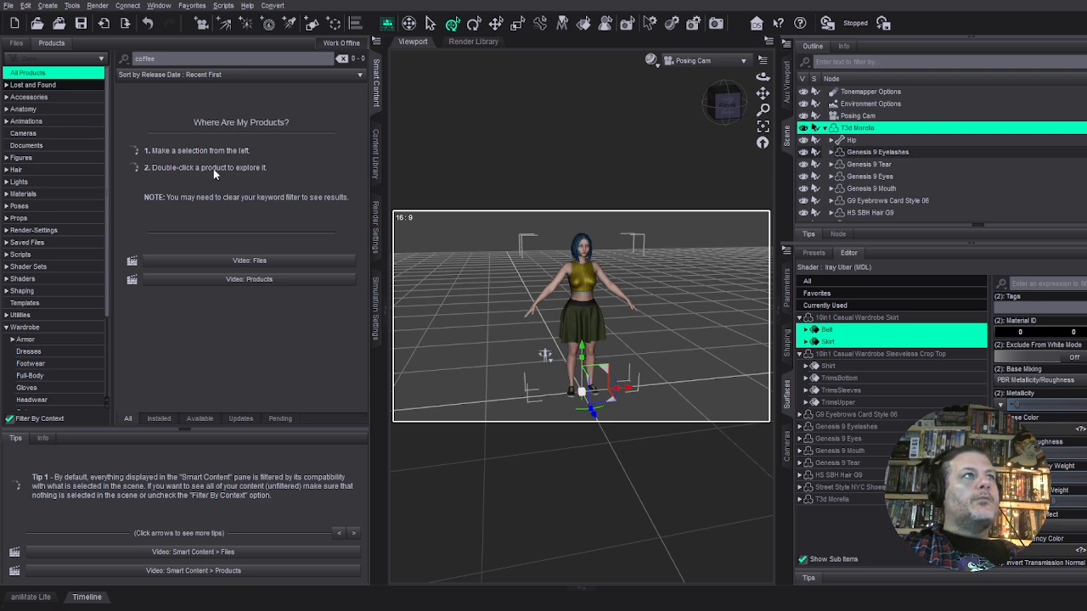
click(10, 421)
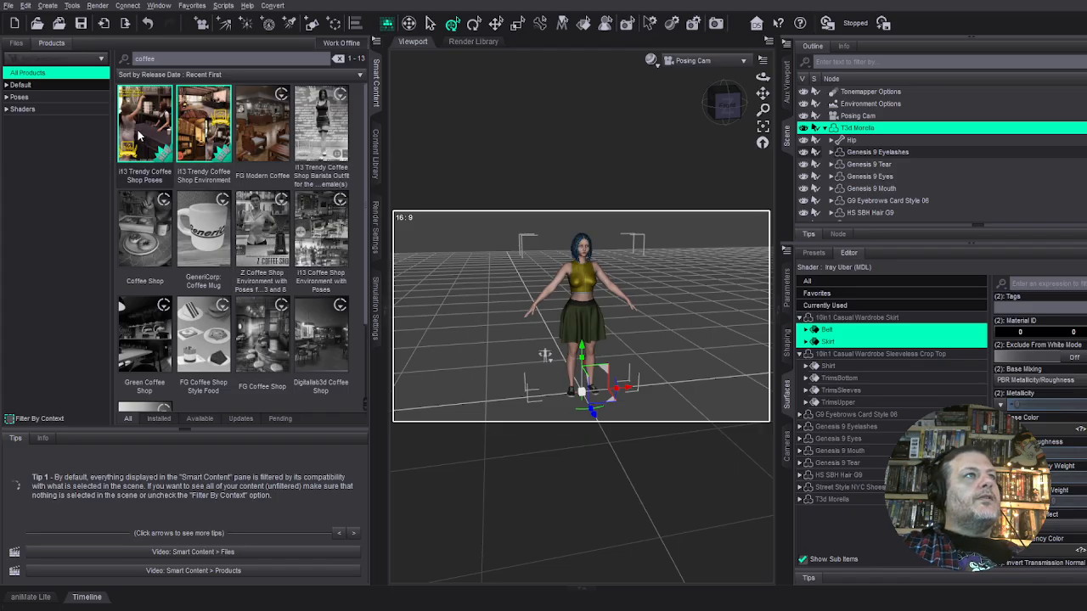
Add the i13tcs Cup With Lid prop from the i13 Trendy Coffee Shop Environment product to the scene.
double_click(182, 127)
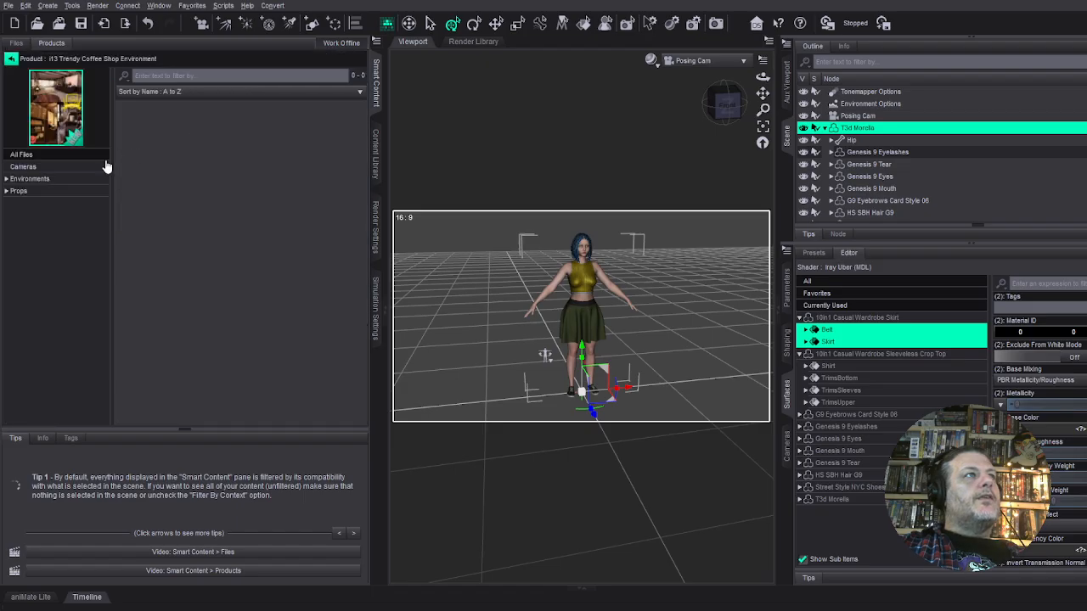
click(26, 192)
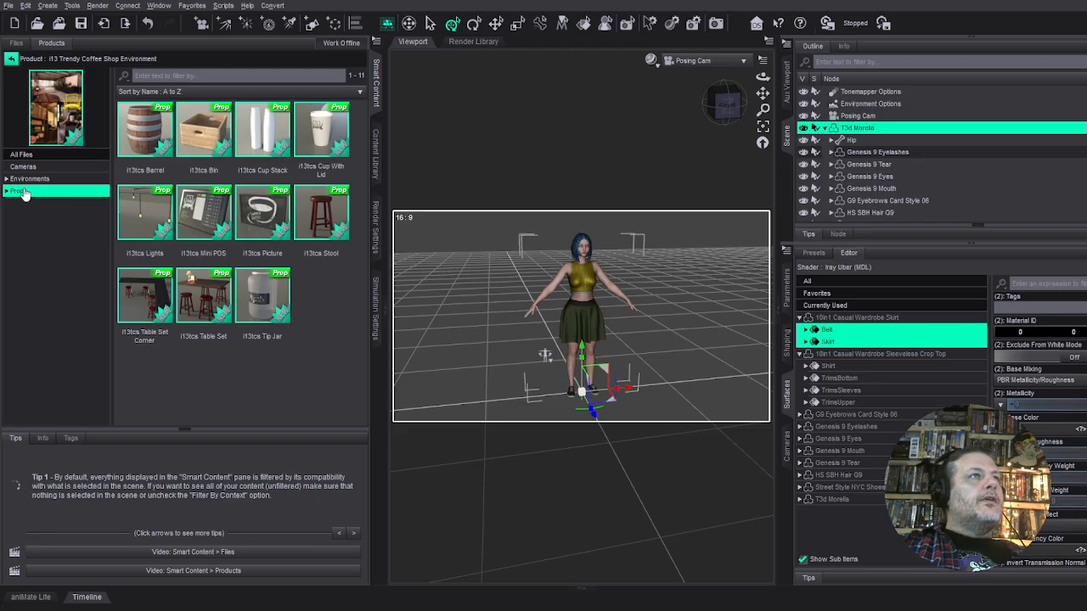
click(319, 138)
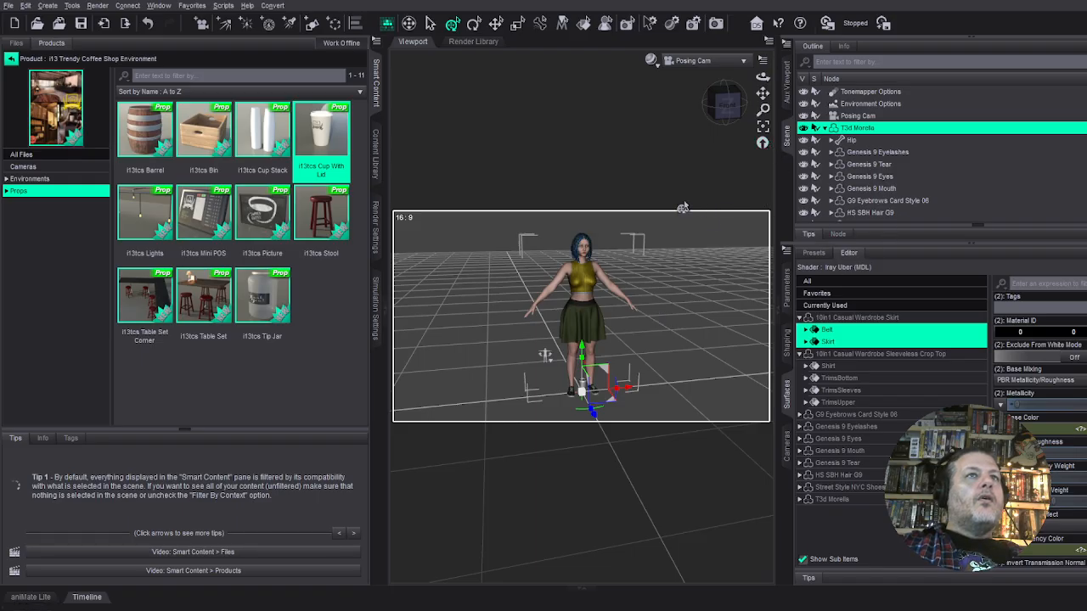
drag(581, 351, 577, 316)
key(ctrl+z)
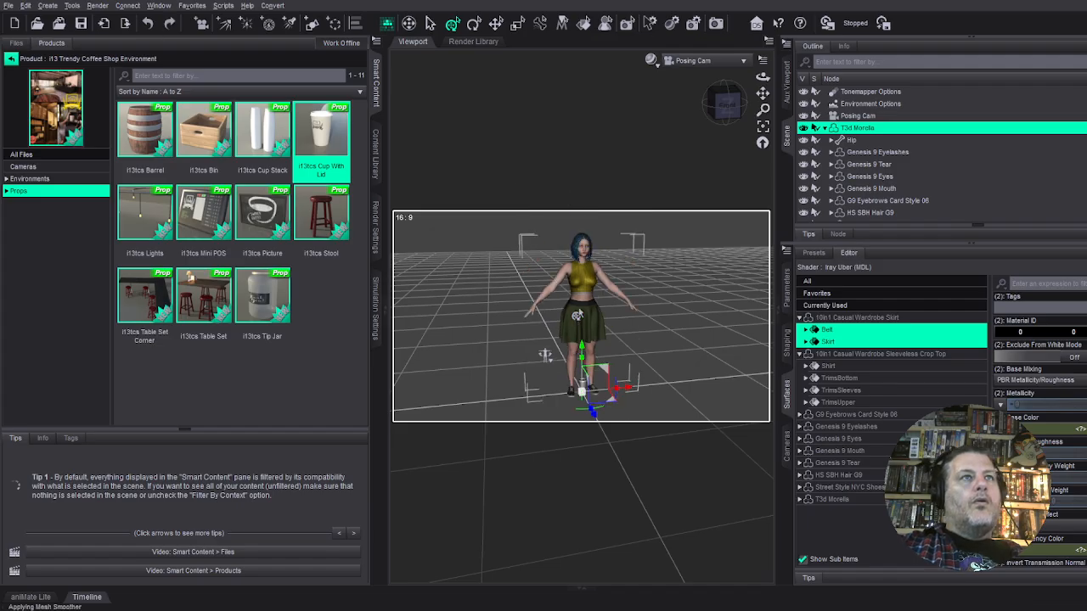
drag(585, 348, 583, 331)
key(ctrl+z)
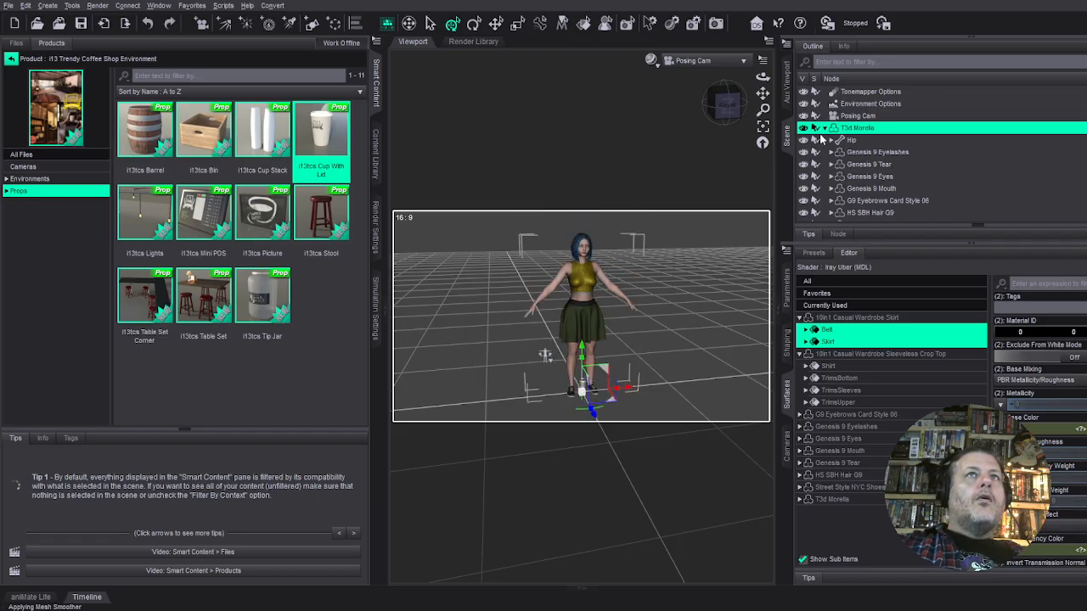
Select the coffee cup and move it up to Morella's waist height, forward of her body and out to her right side.
click(823, 128)
click(857, 153)
click(859, 164)
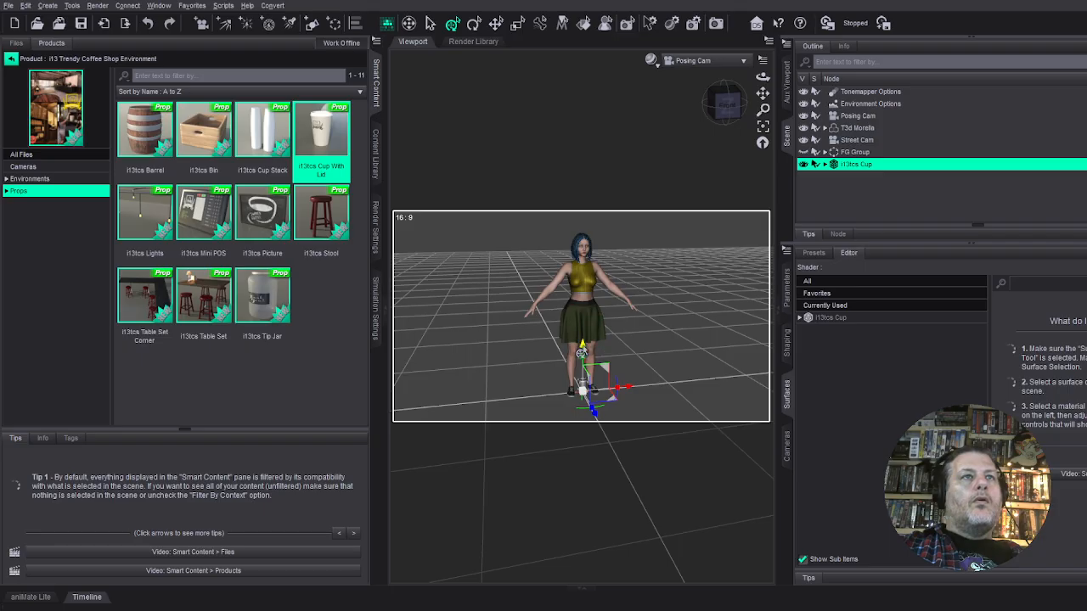
drag(579, 350, 597, 327)
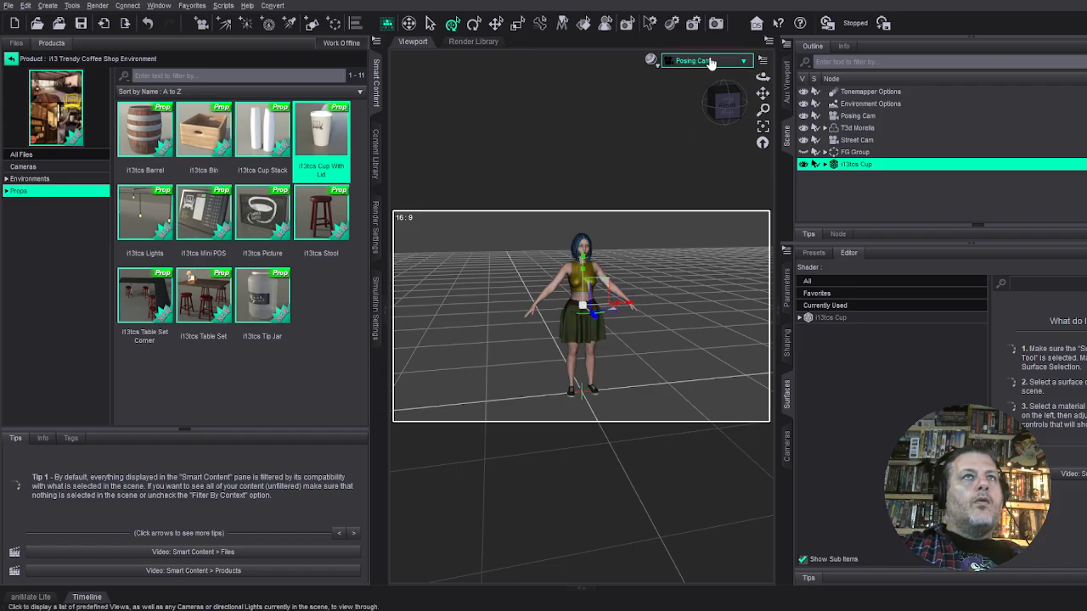
drag(724, 100, 706, 102)
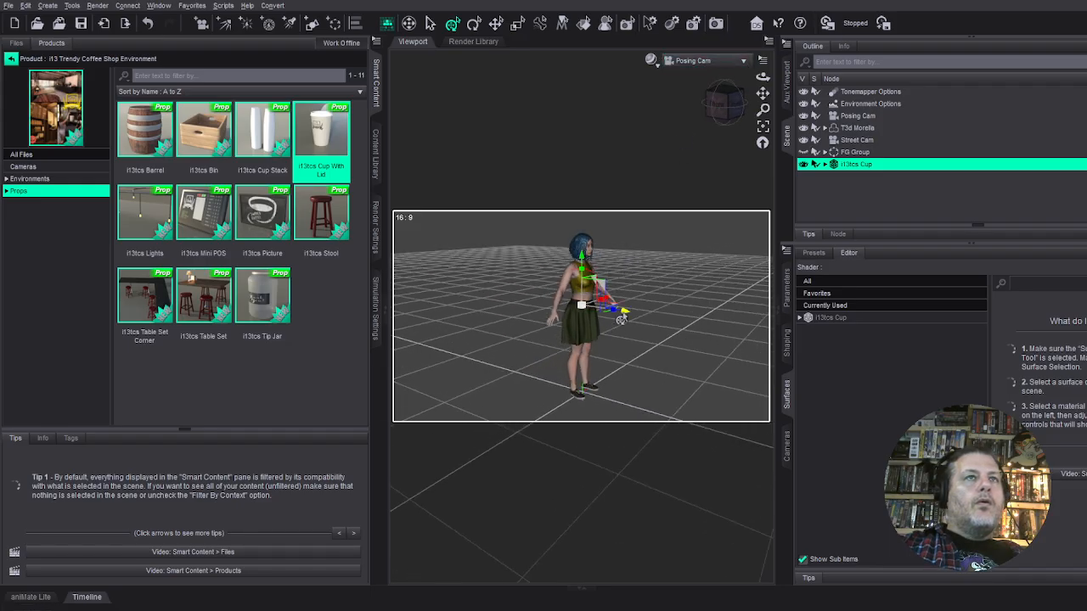
drag(621, 317, 644, 317)
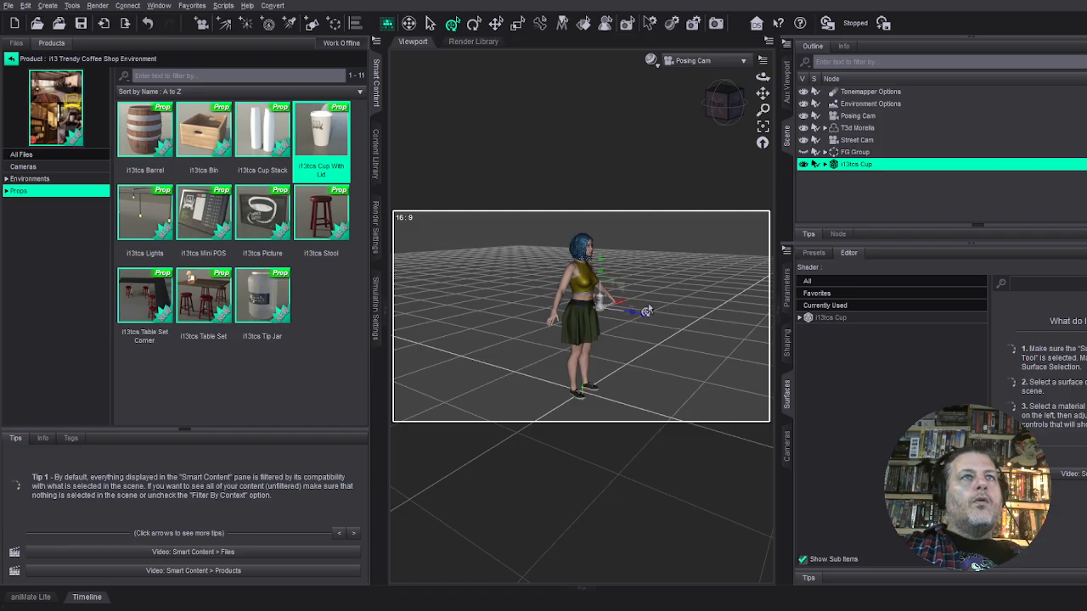
click(719, 102)
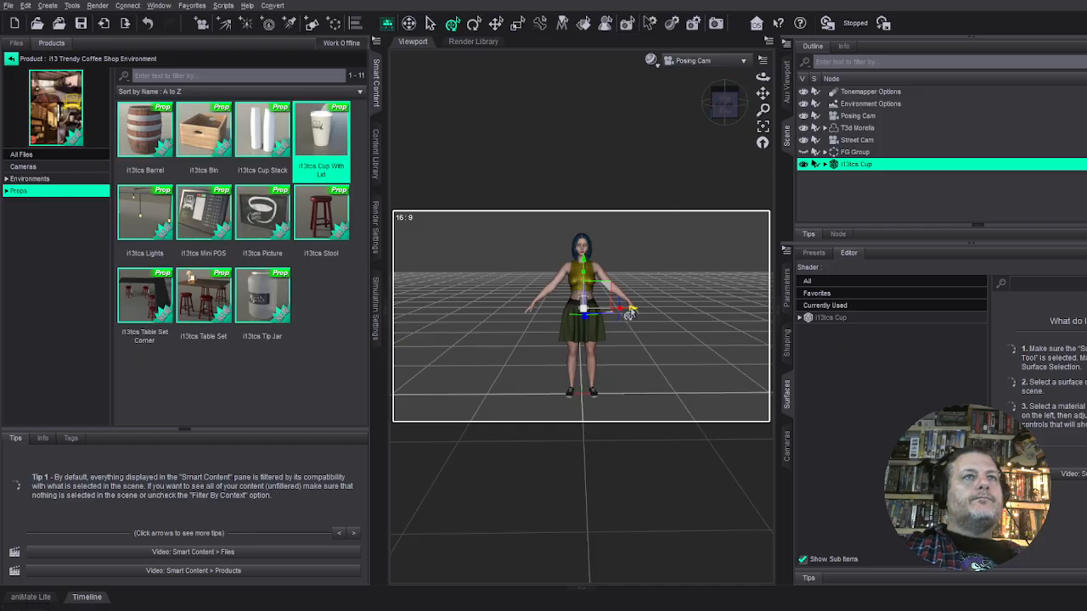
drag(628, 314, 552, 311)
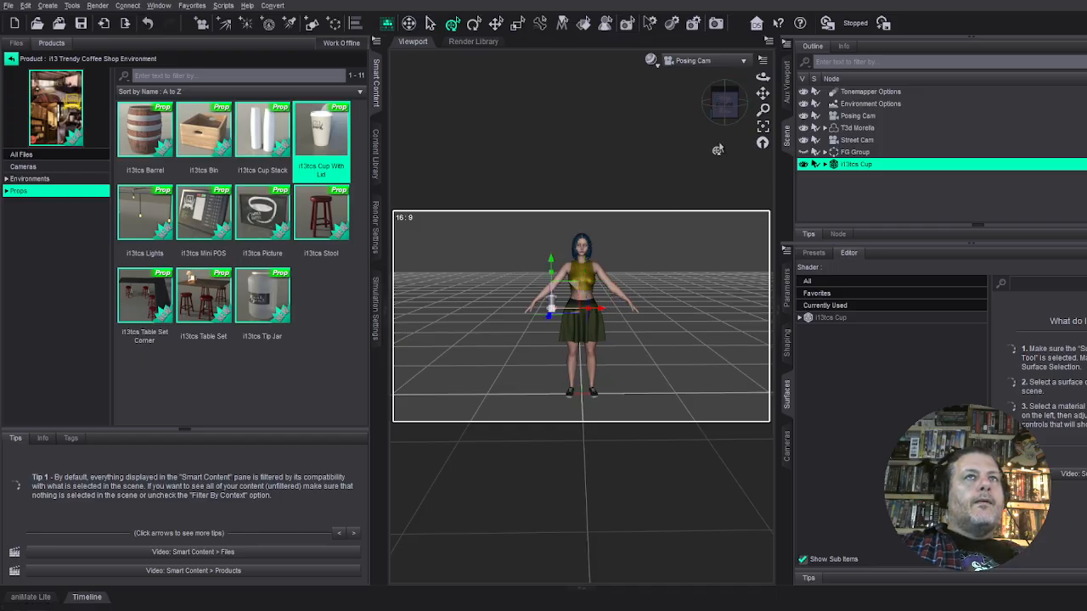
Select Morella's right upper arm and bend it down toward her side.
click(766, 127)
click(726, 97)
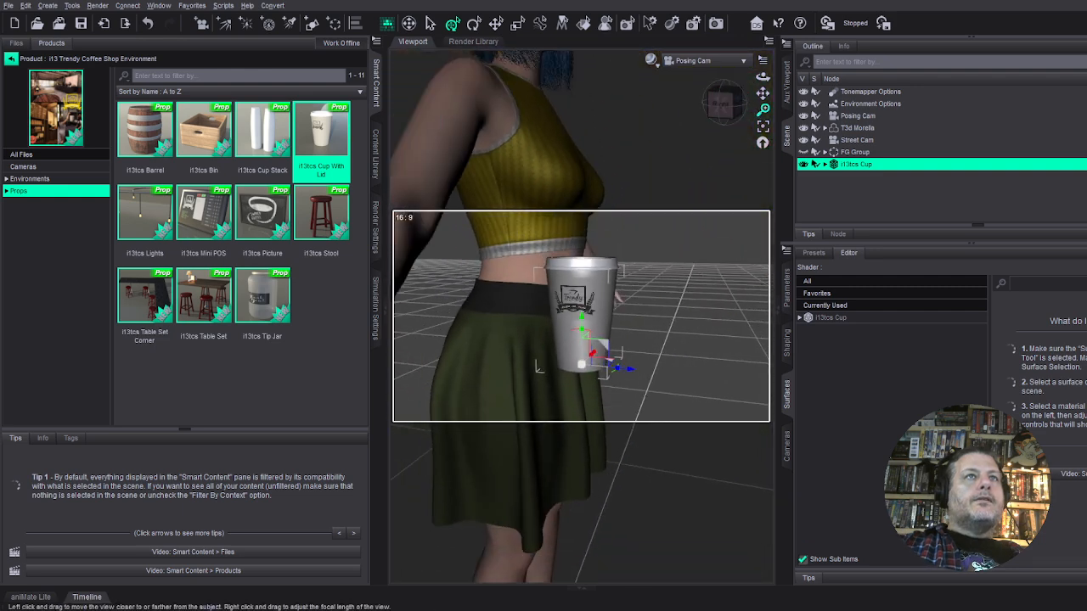
drag(763, 109, 763, 123)
click(488, 244)
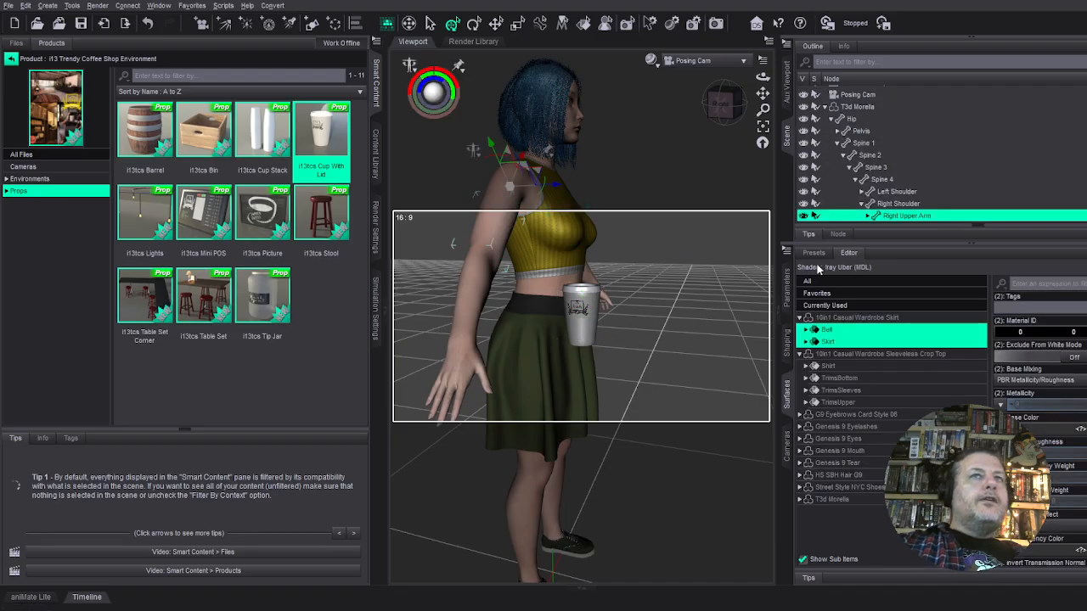
click(785, 301)
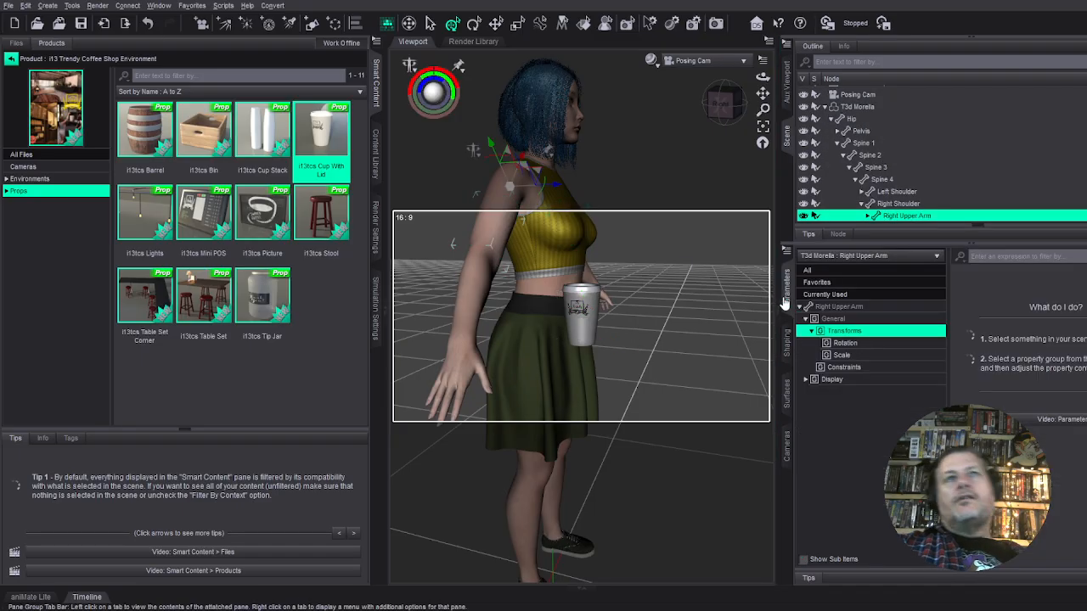
click(845, 343)
drag(1038, 325, 756, 327)
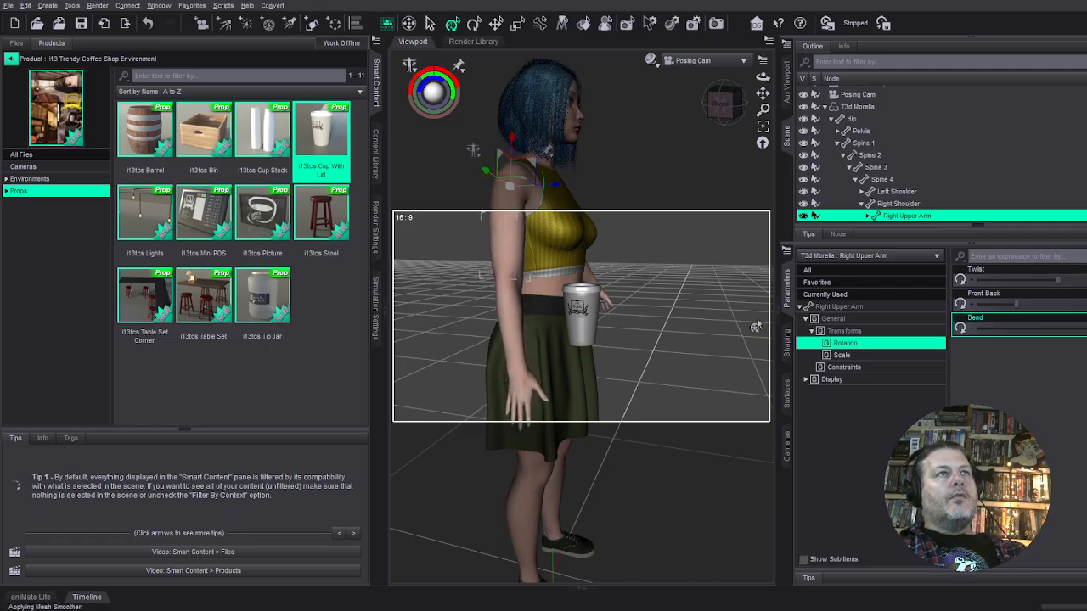
Bend Morella's right forearm up to roughly horizontal so the hand reaches forward at cup height.
click(500, 341)
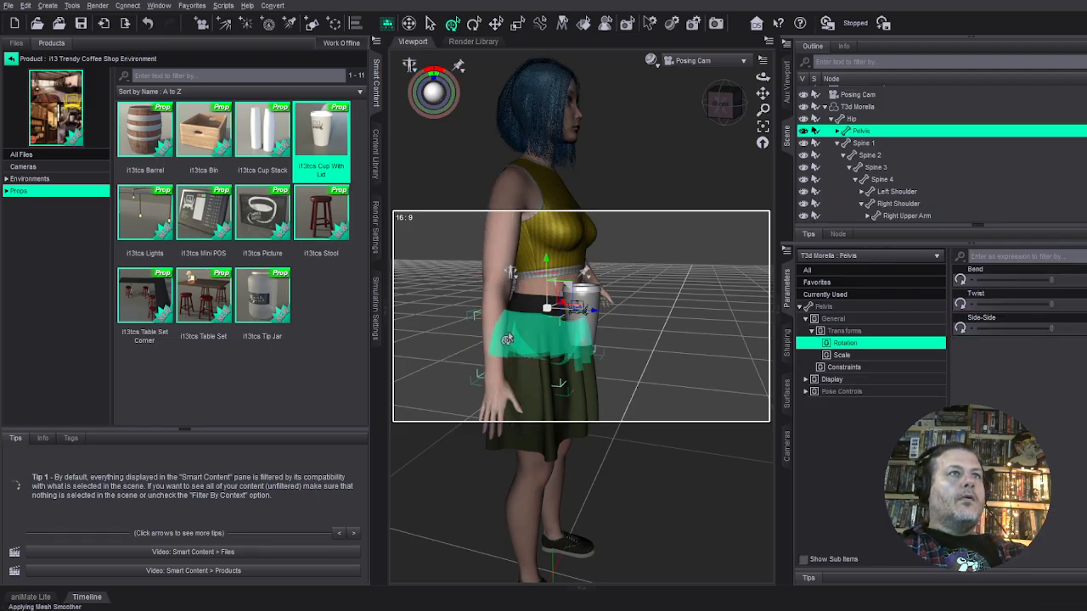
click(495, 326)
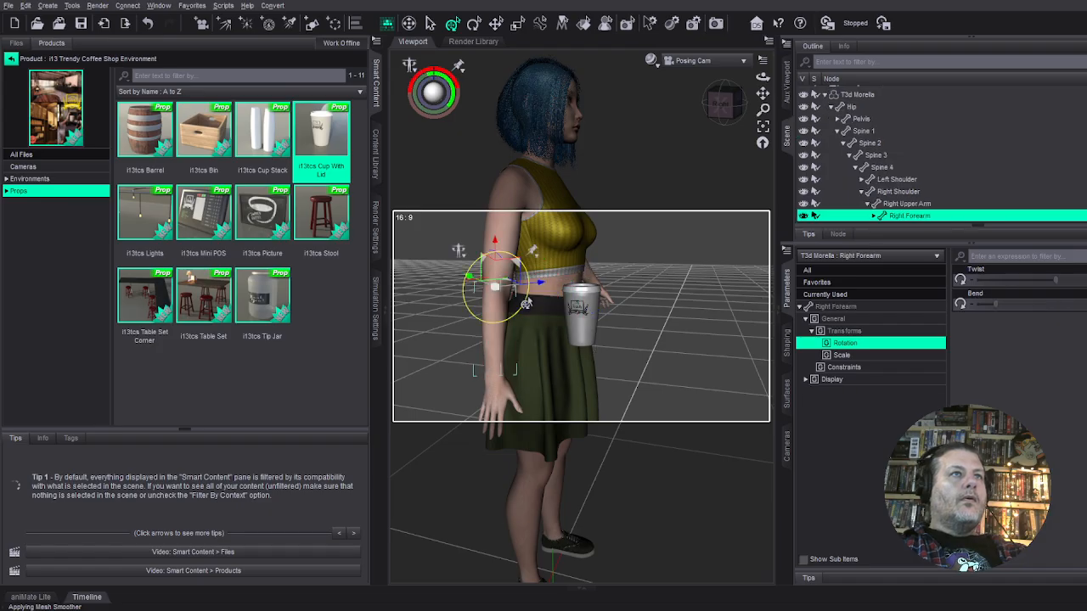
drag(525, 301, 544, 273)
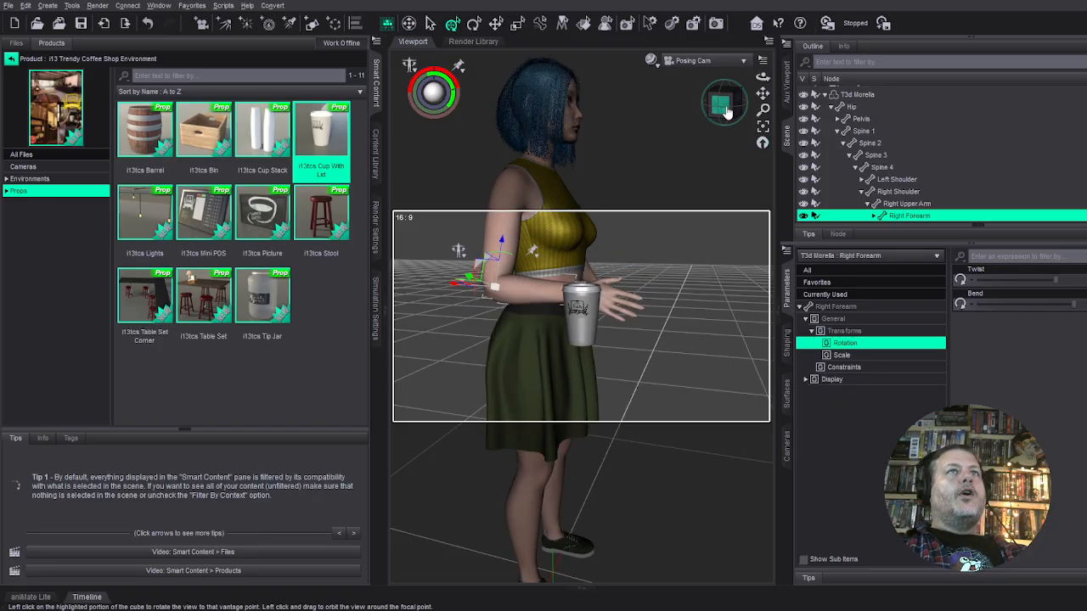
Adjust the right upper arm's Front-Back rotation and twist the right forearm so the palm faces inward.
drag(728, 111, 694, 112)
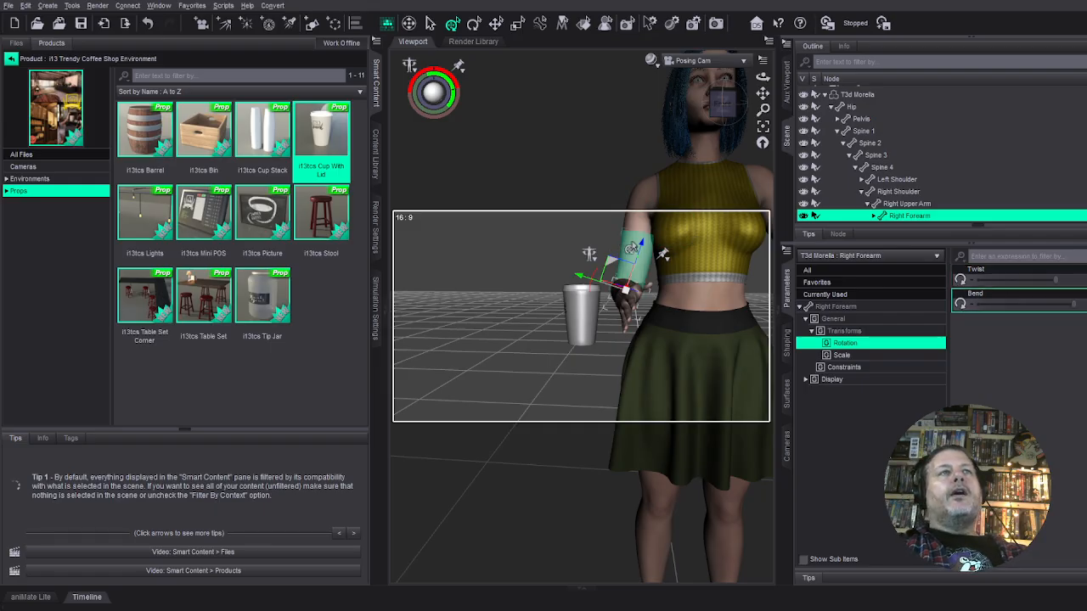
click(638, 250)
drag(1052, 280, 1051, 279)
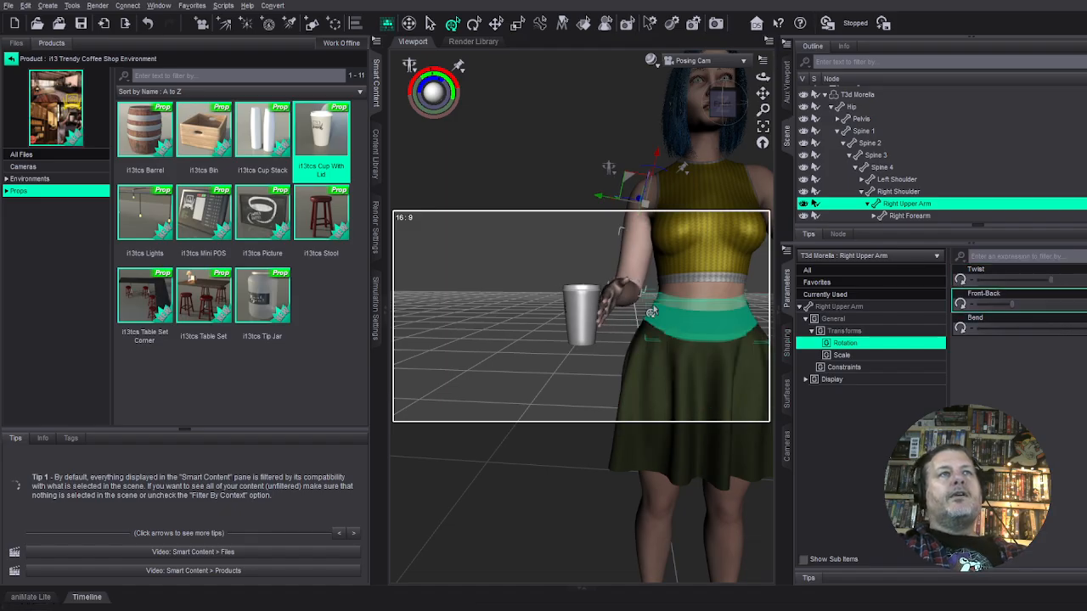
click(626, 301)
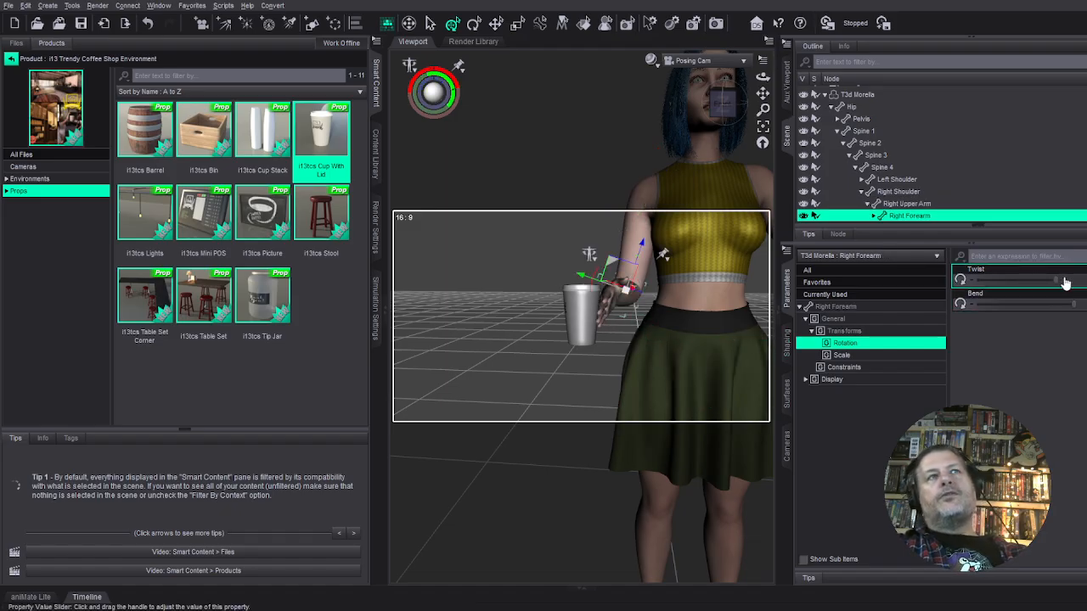
drag(1065, 282, 1037, 277)
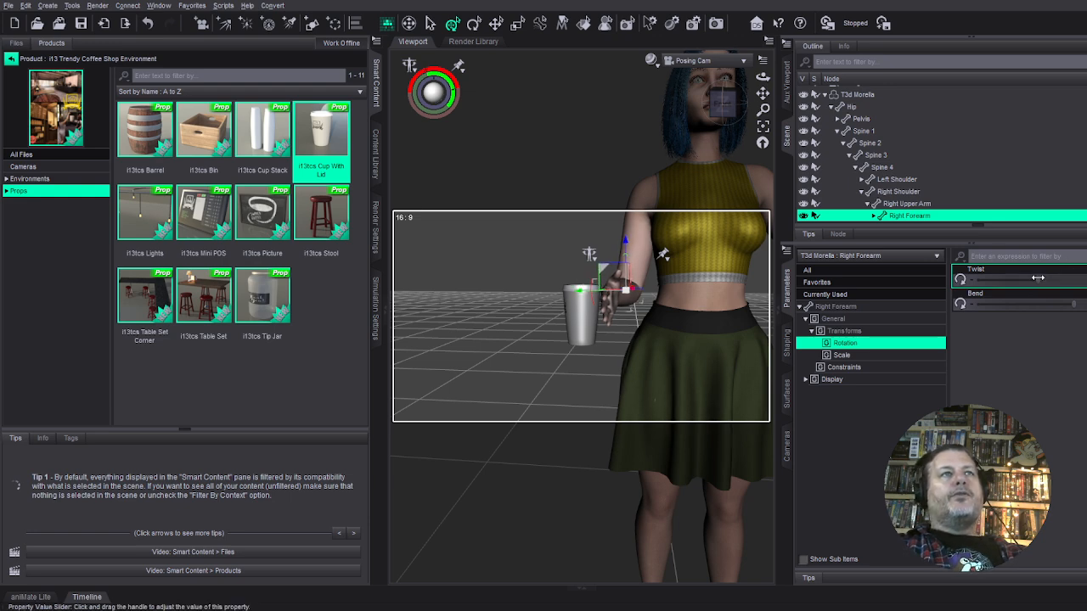
Move the cup across to the palm side of Morella's right hand and fine-tune its position along X and Z.
click(601, 323)
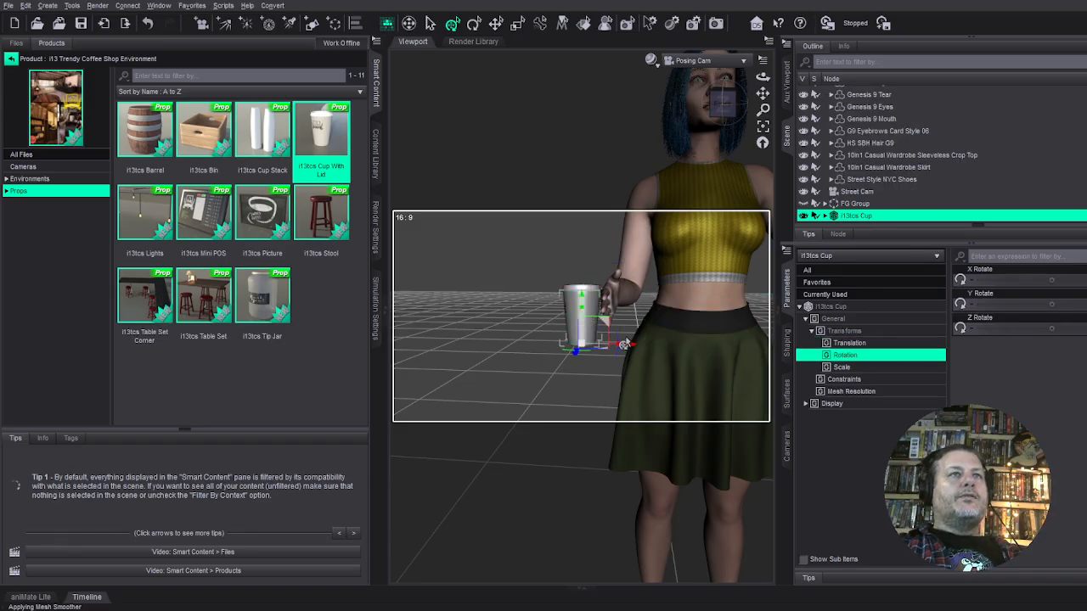
drag(626, 345, 680, 341)
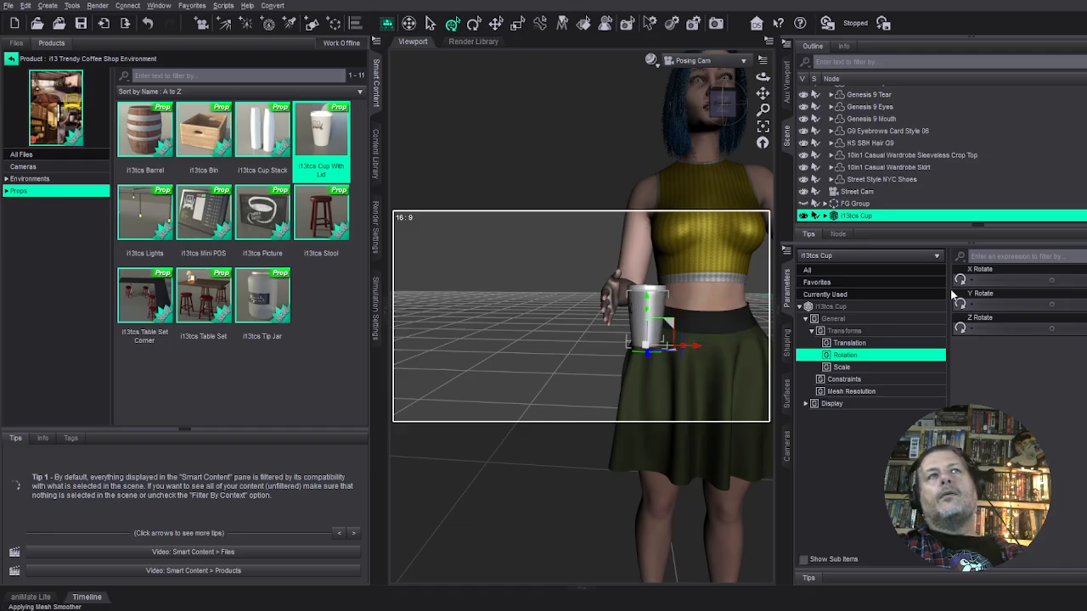
mouse_move(733, 102)
mouse_down()
mouse_move(762, 110)
mouse_move(747, 103)
mouse_up()
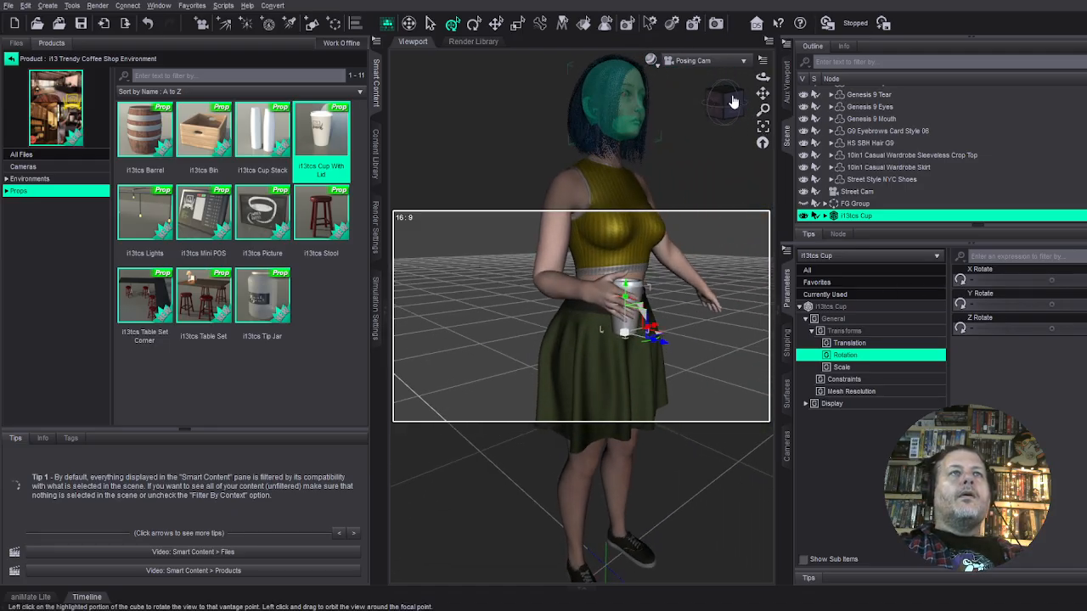
drag(1046, 310, 1076, 310)
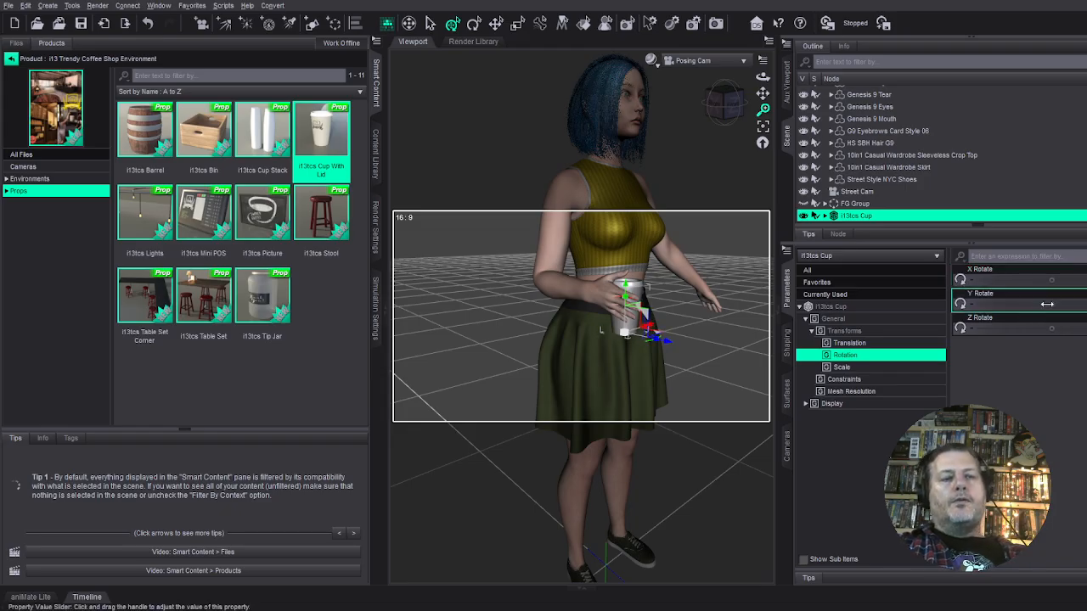
click(876, 343)
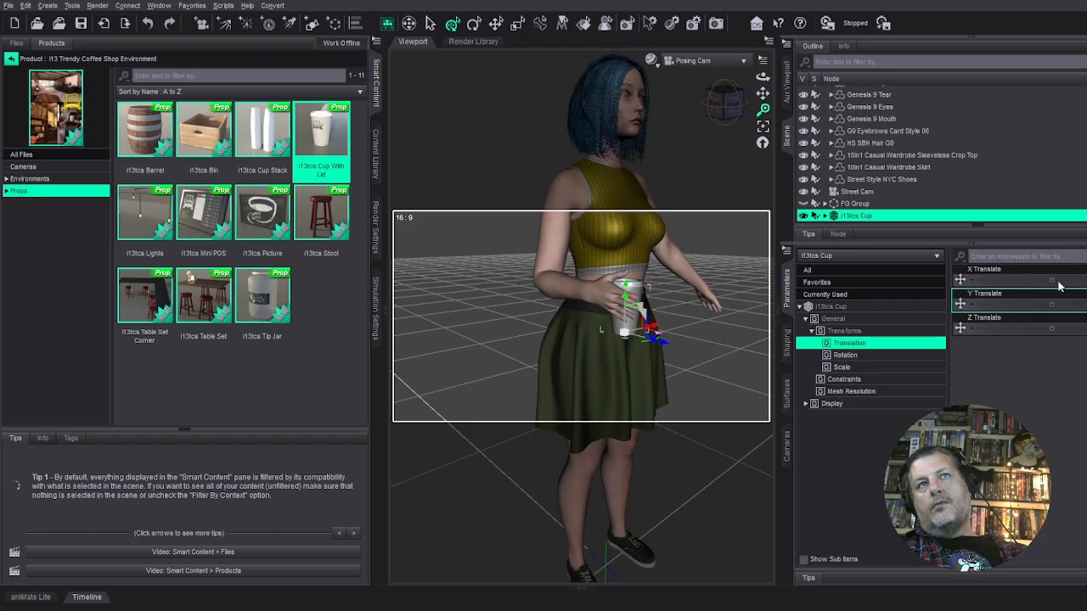
drag(1051, 280, 1036, 280)
drag(1051, 329, 1067, 328)
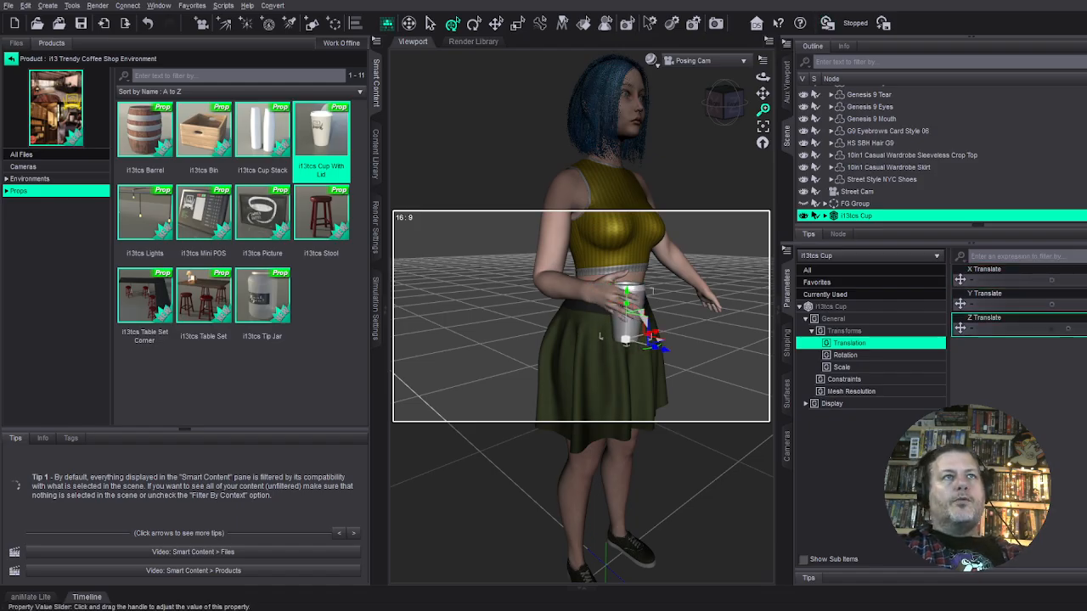
Tilt the cup forward to match the hand's angle, then raise it and shift it into the right palm.
drag(723, 103, 763, 103)
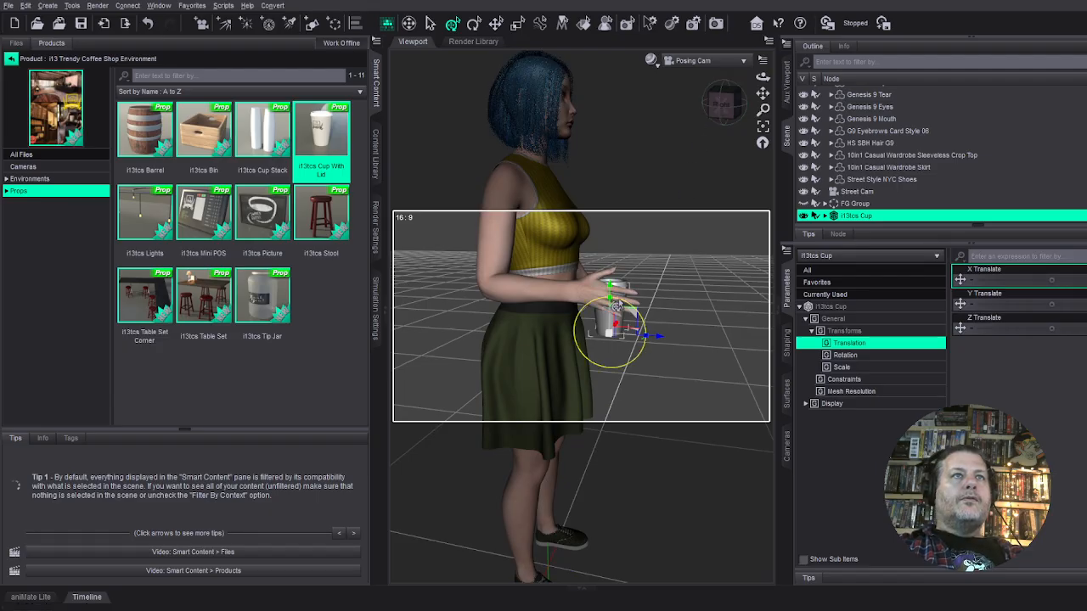
drag(618, 304, 601, 323)
drag(1051, 304, 1065, 304)
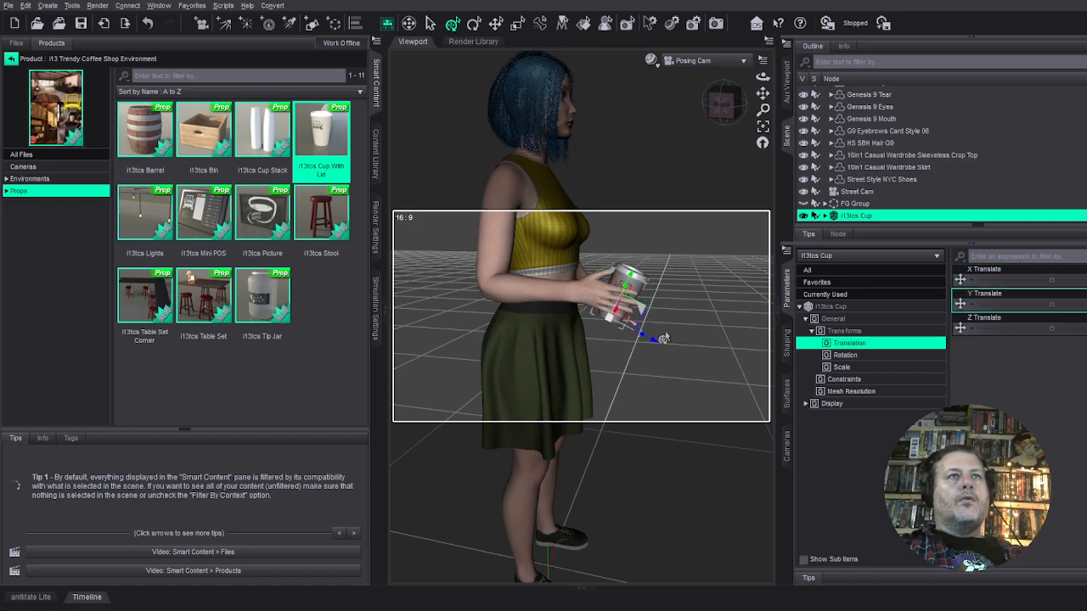
drag(650, 345, 646, 337)
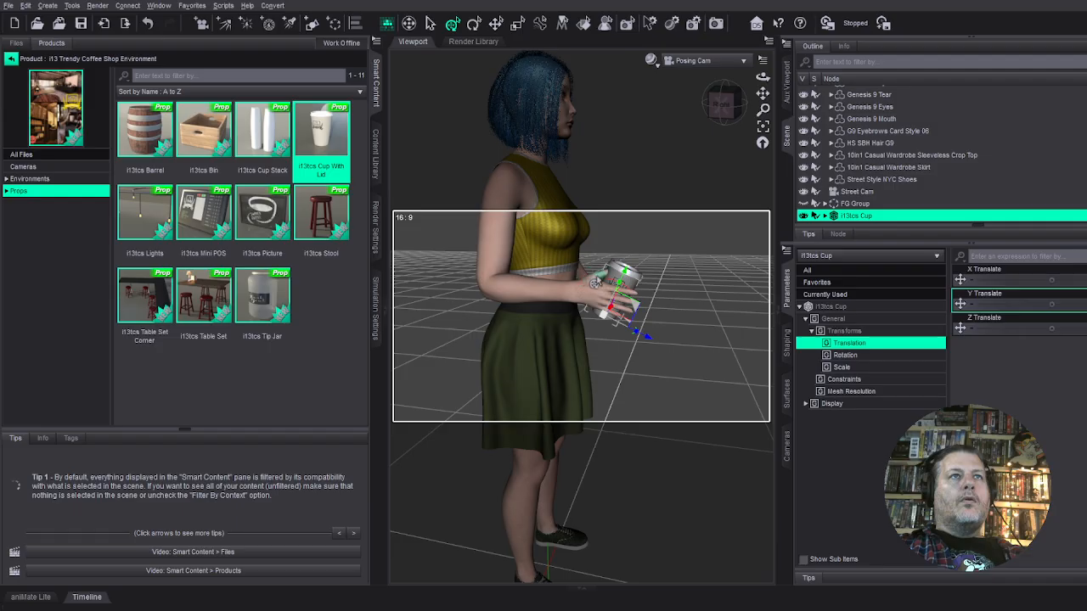
Search products for "hands" filtered by the selected right thumb, and install V3Digitimes Hands Controls and JW All Hands Collection Poses for Genesis 9.
click(596, 280)
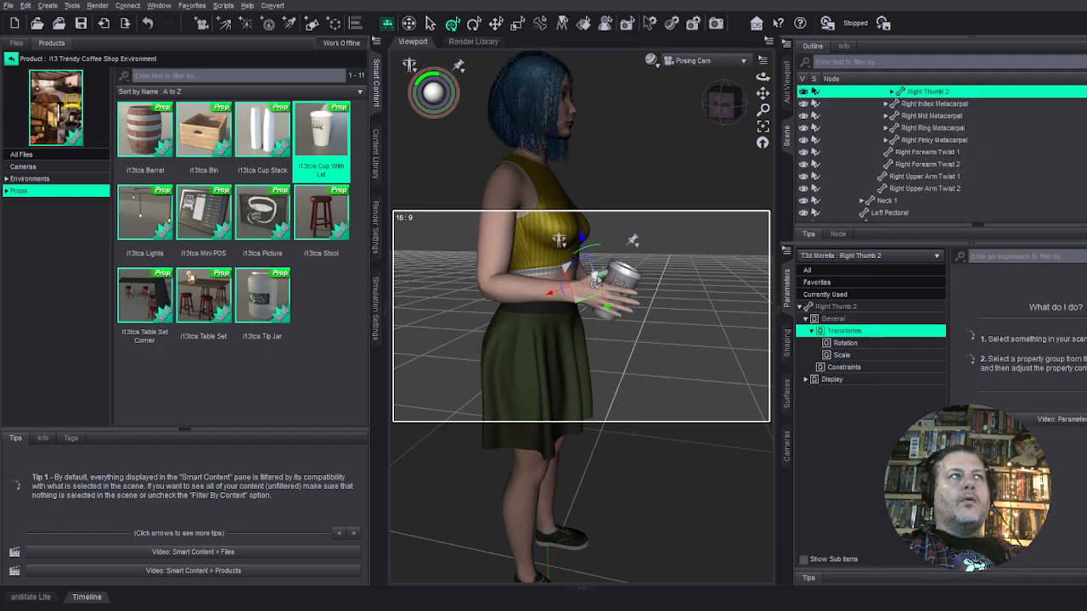
click(11, 62)
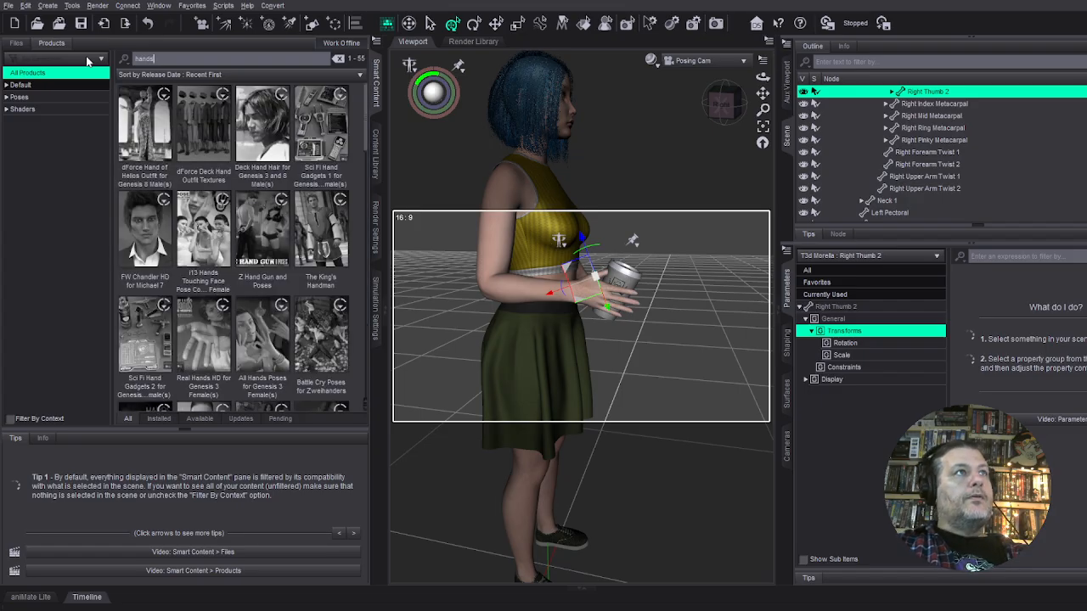
click(10, 419)
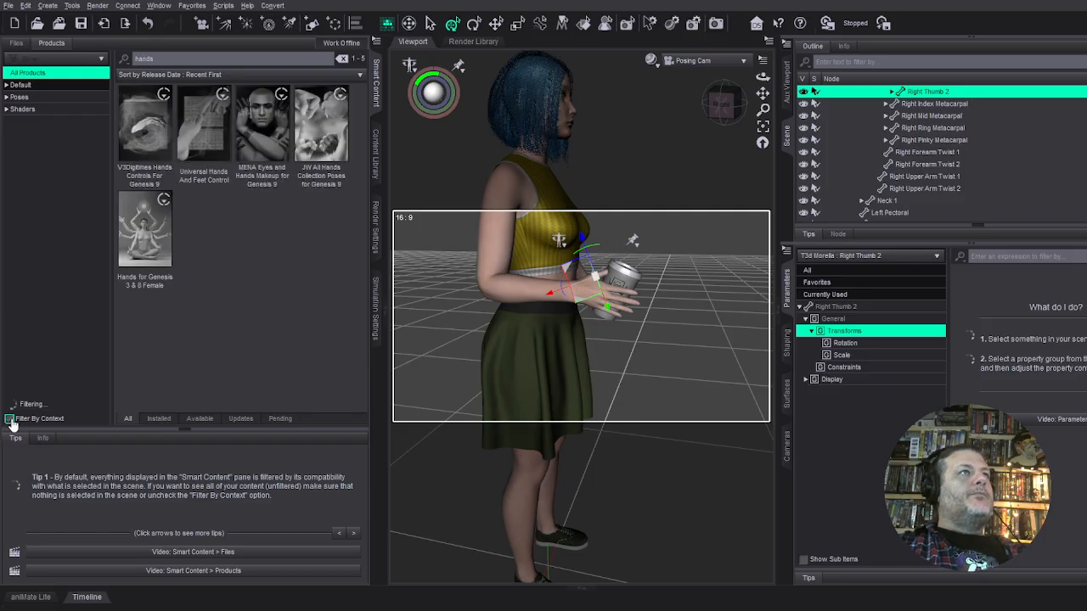
click(331, 125)
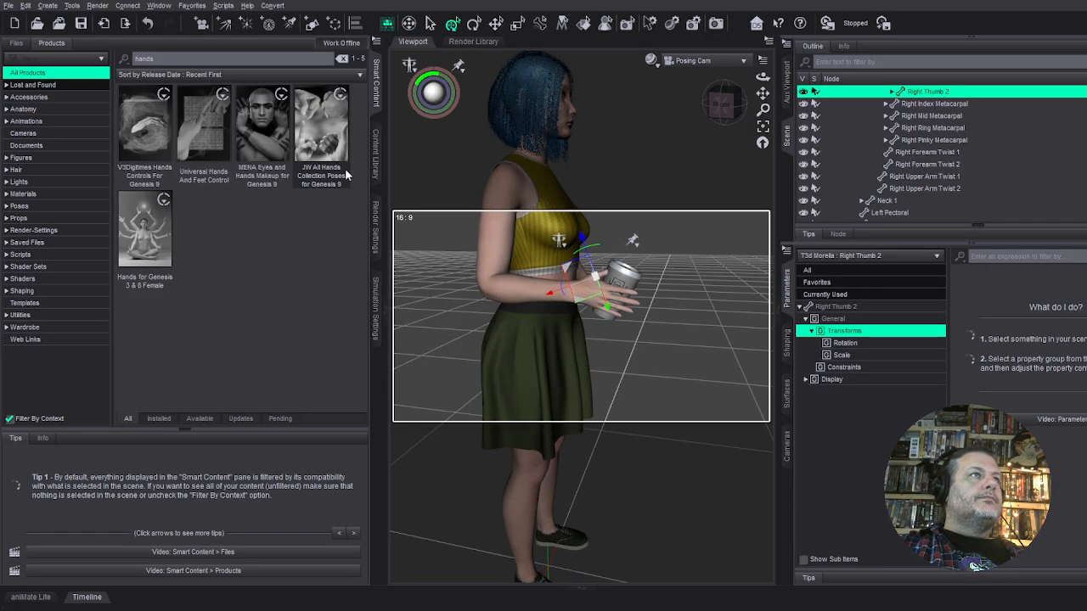
click(134, 128)
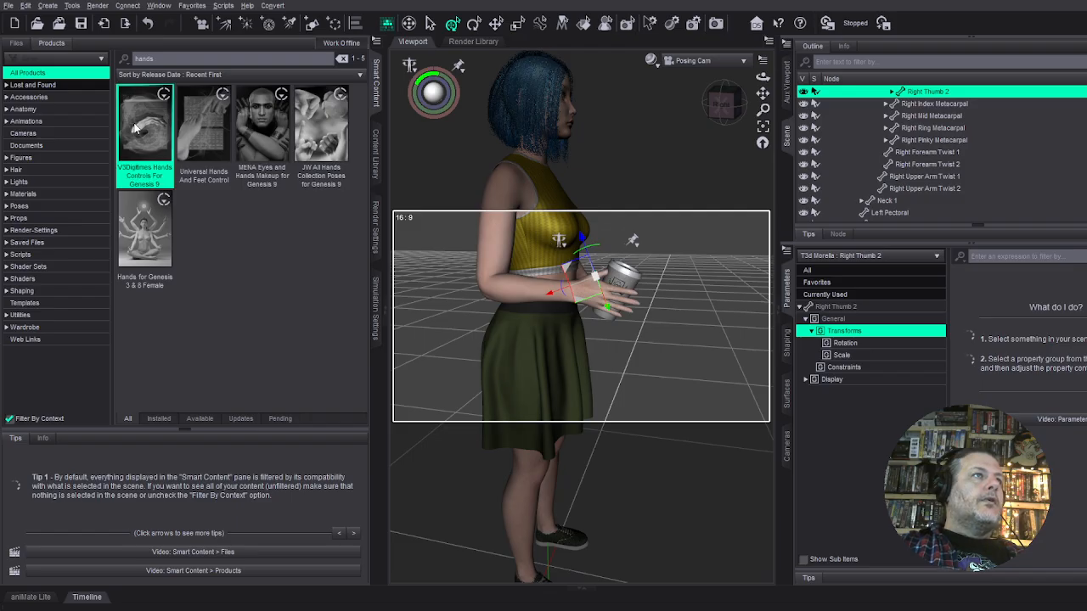
click(324, 131)
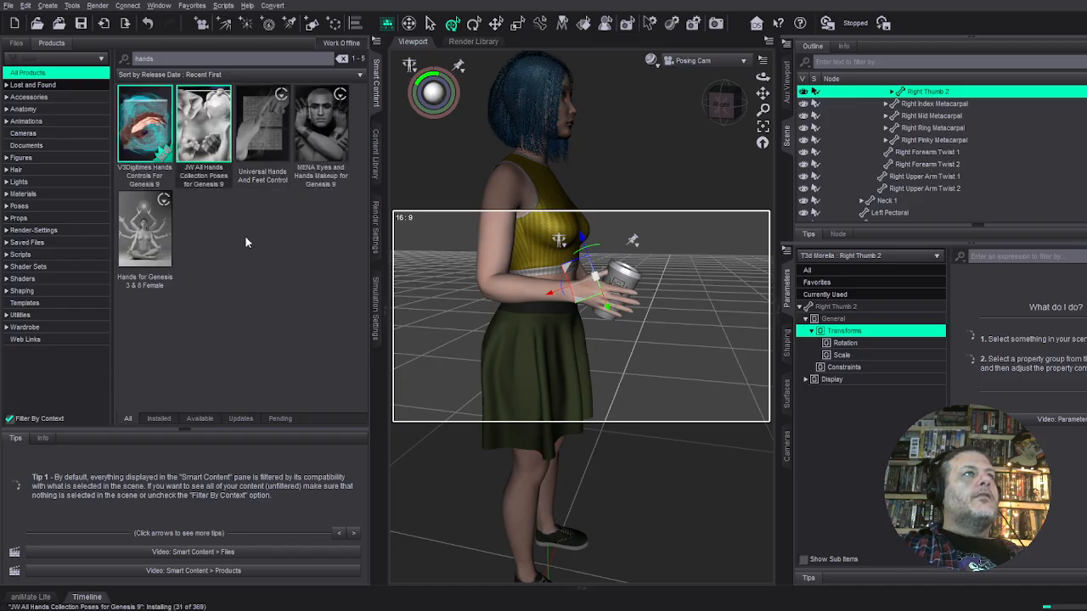
Open the V3Digitimes Hands Controls product's By Region poses and run the V3DHCG9 Right Hand script.
double_click(144, 123)
click(19, 167)
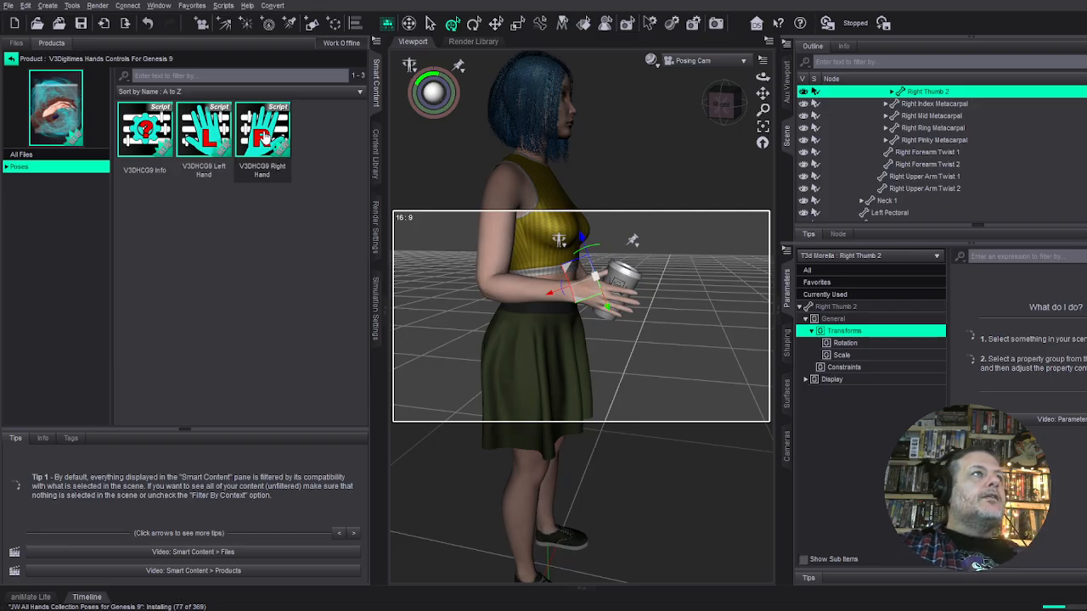
click(8, 170)
click(21, 179)
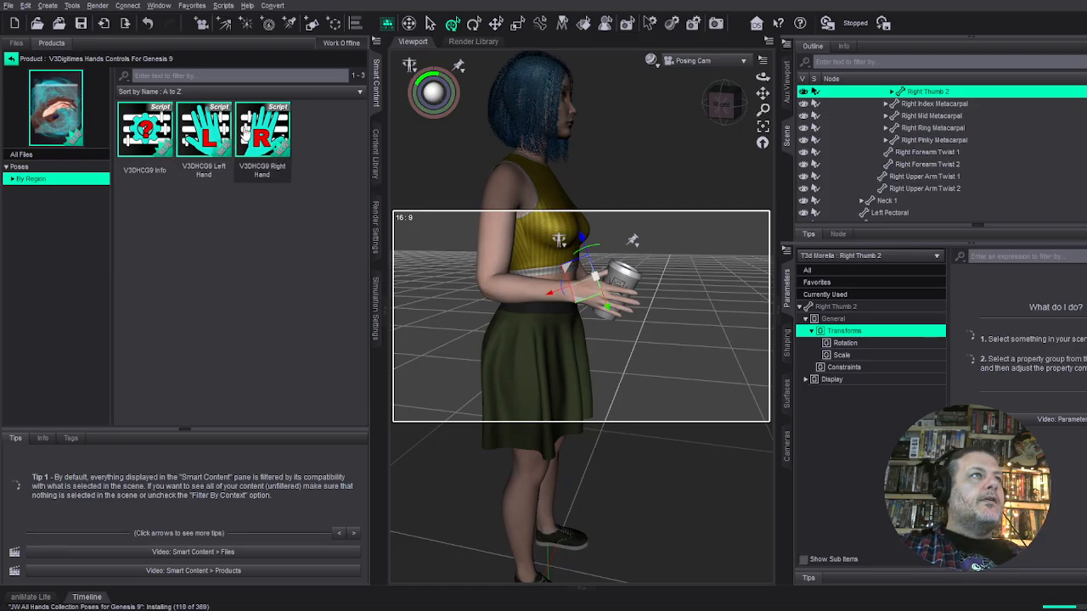
double_click(268, 132)
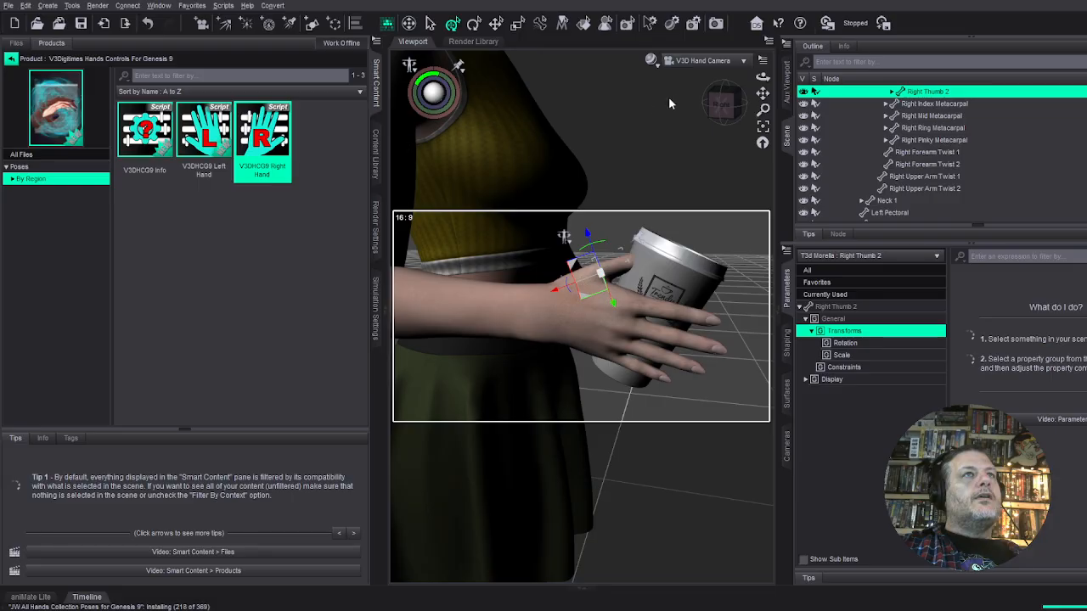
Adjust the Bend and Up-Down rotation of Morella's Right Thumb 1 to bring the thumb toward the cup.
click(11, 58)
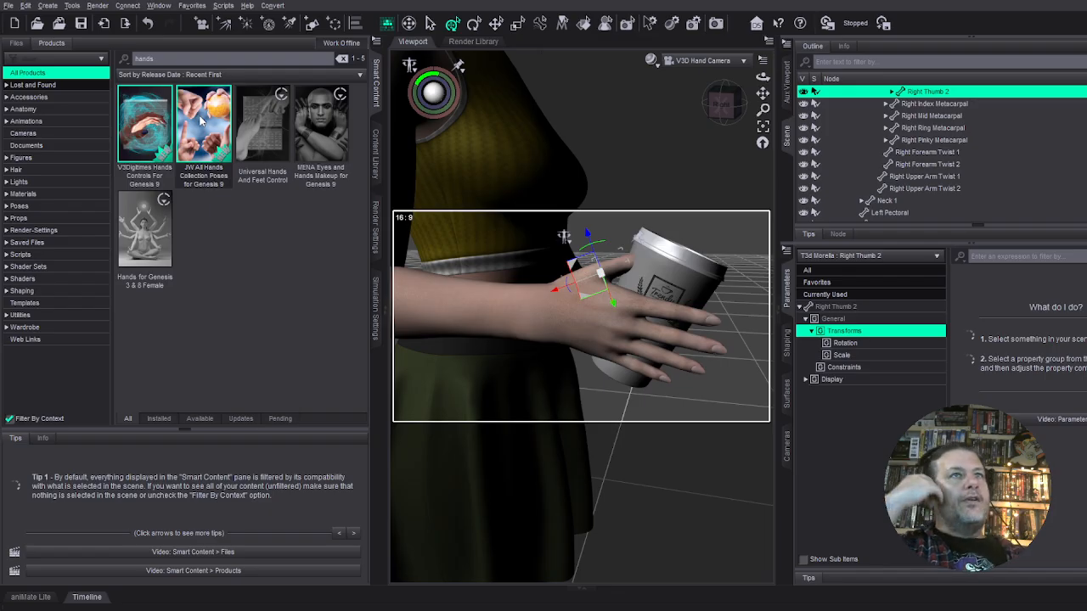
click(556, 251)
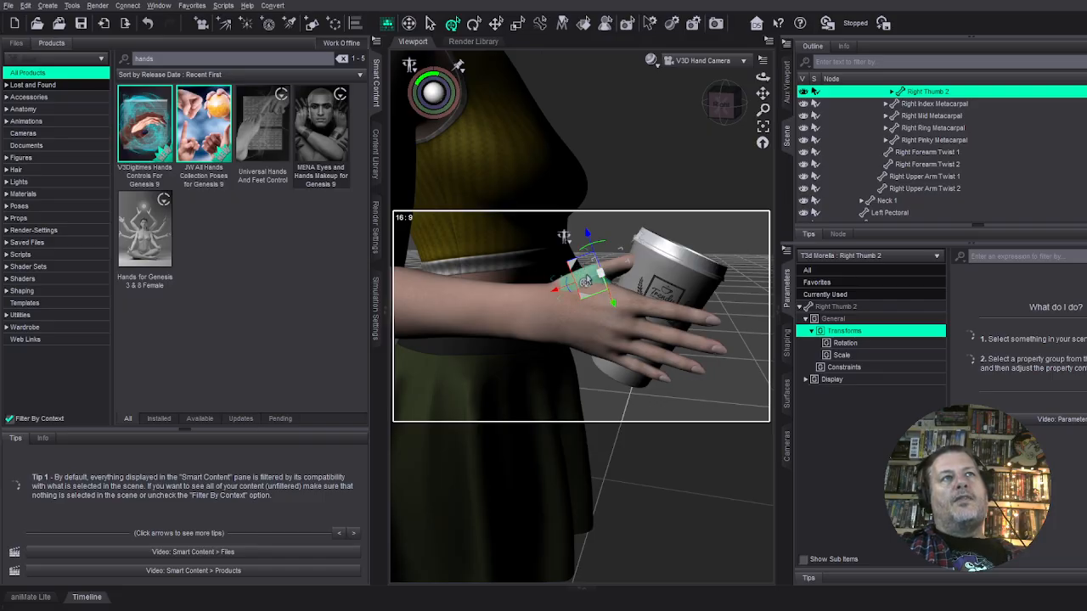
click(843, 343)
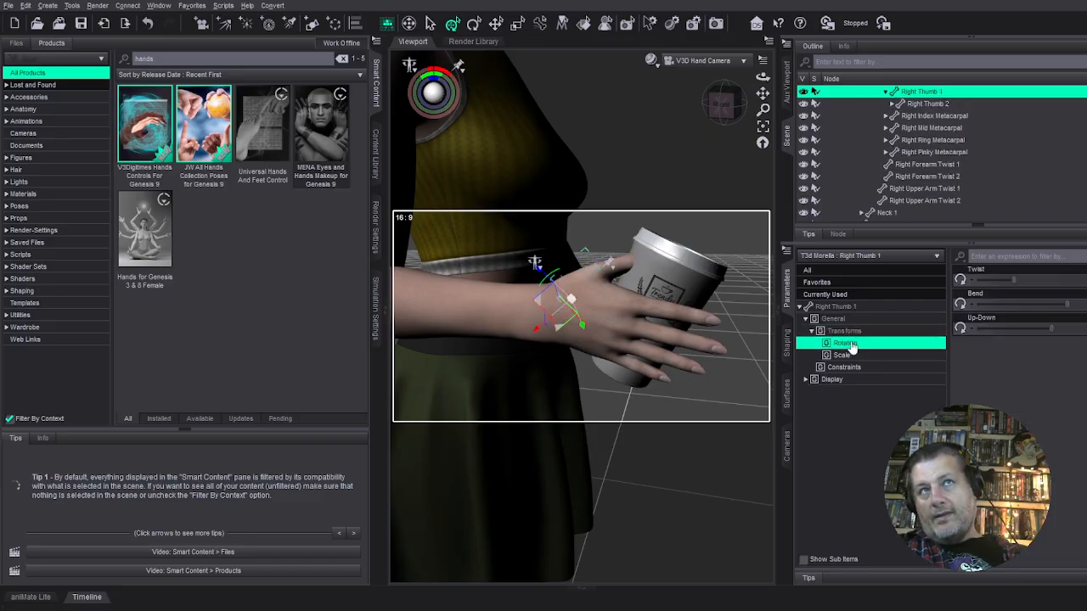
drag(1057, 304, 1040, 304)
drag(735, 113, 661, 221)
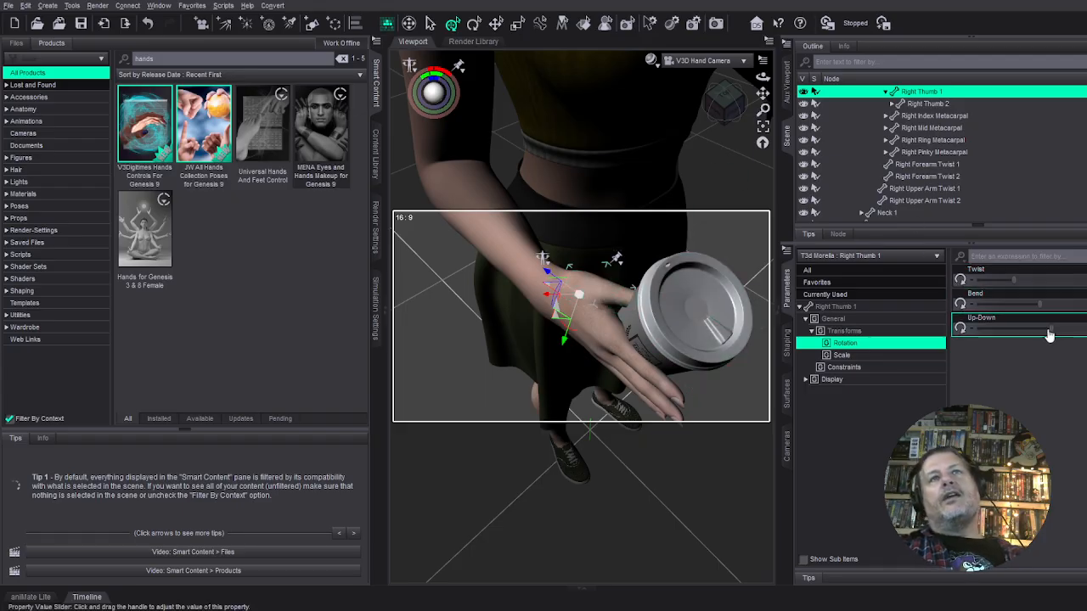
drag(1050, 330, 1086, 329)
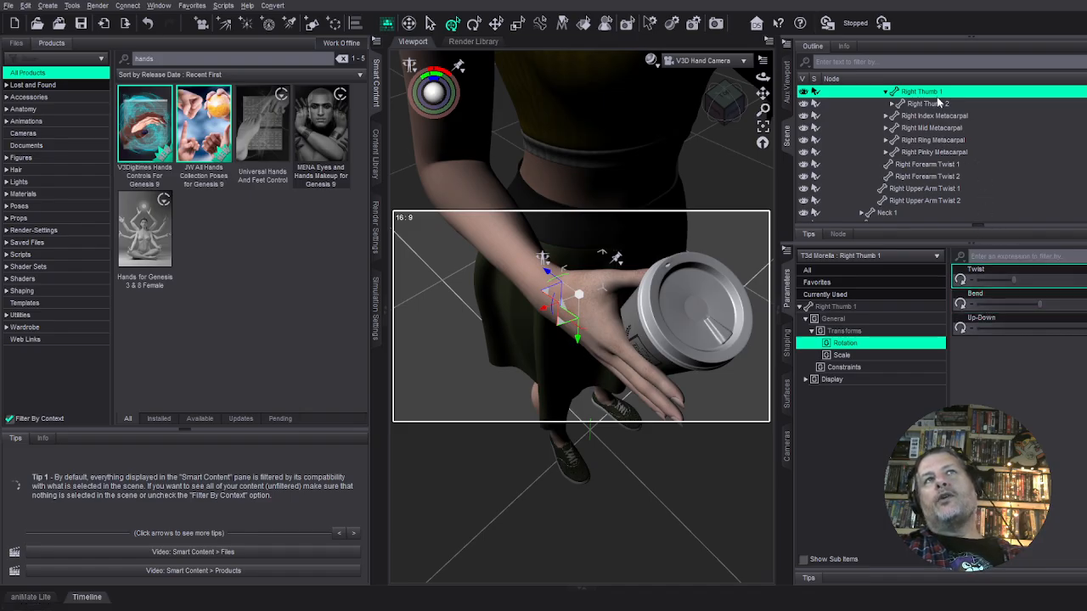
Twist Right Thumb 1 and readjust its bend so the thumb rests against the cup.
drag(1014, 278, 1046, 276)
click(621, 281)
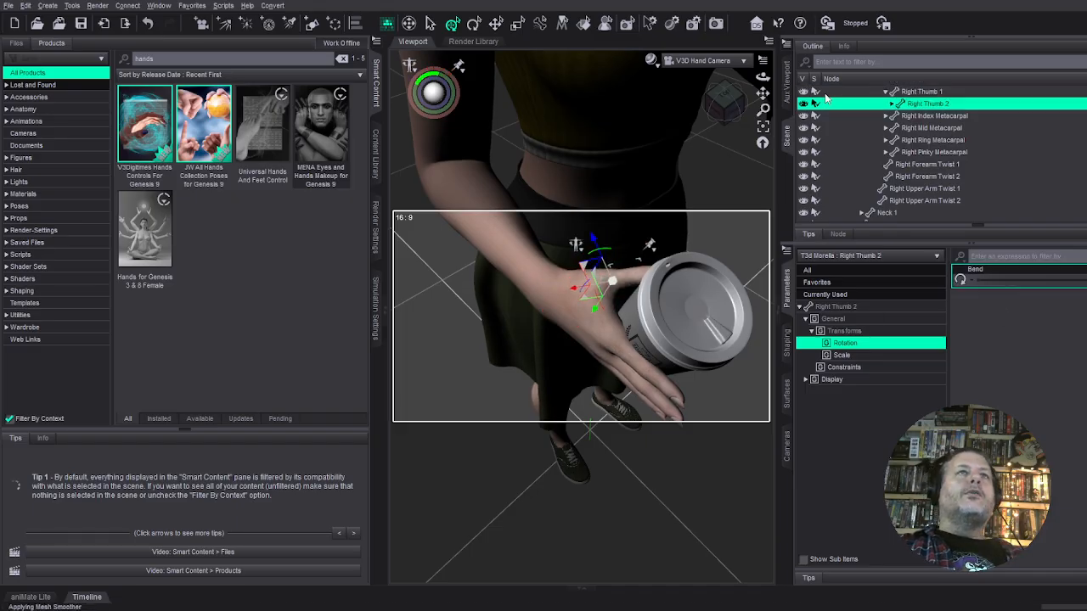
drag(721, 100, 656, 107)
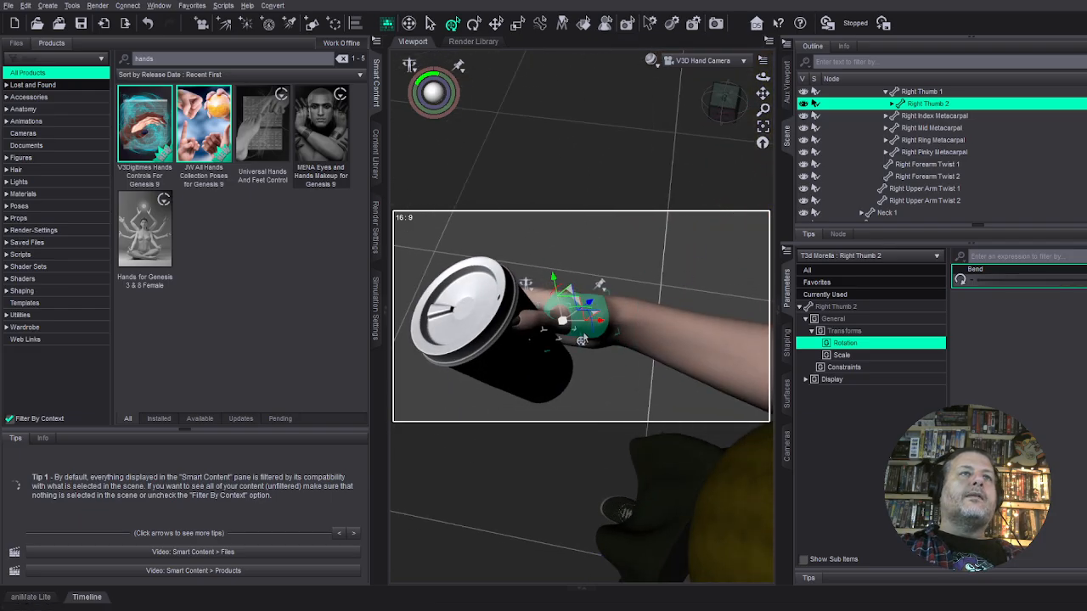
click(581, 340)
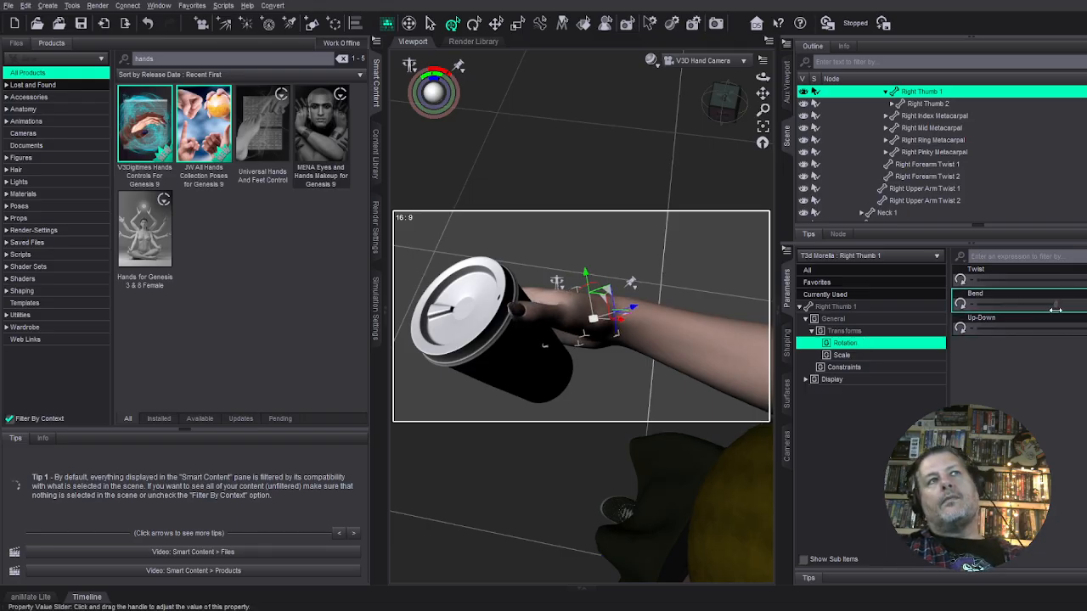
Browse the poses in JW All Hands Collection Poses for Genesis 9 for a right-hand pose suited to holding the cup.
click(192, 130)
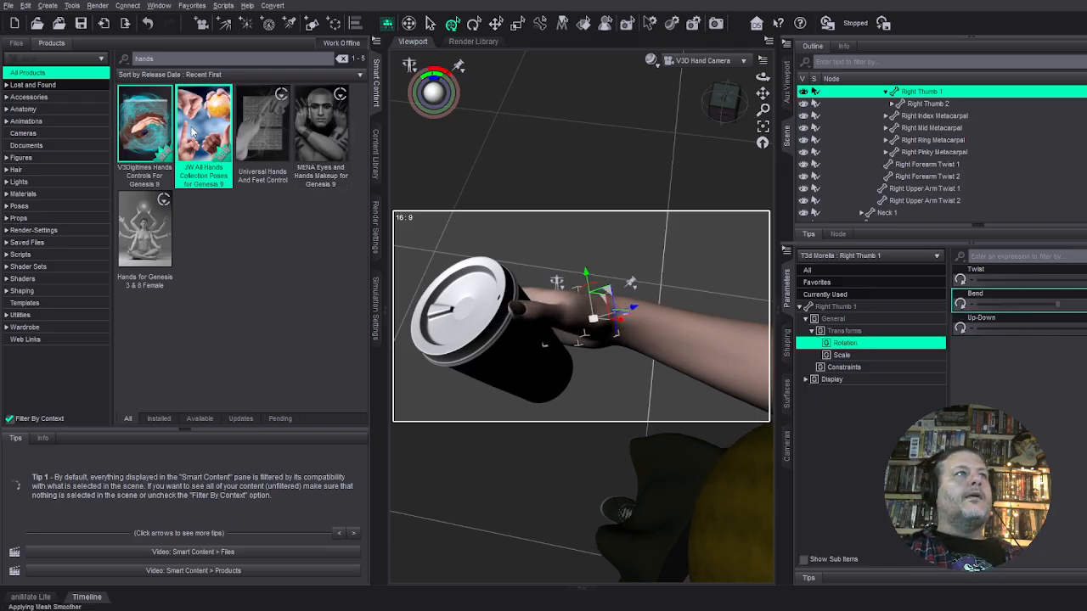
double_click(192, 130)
click(5, 168)
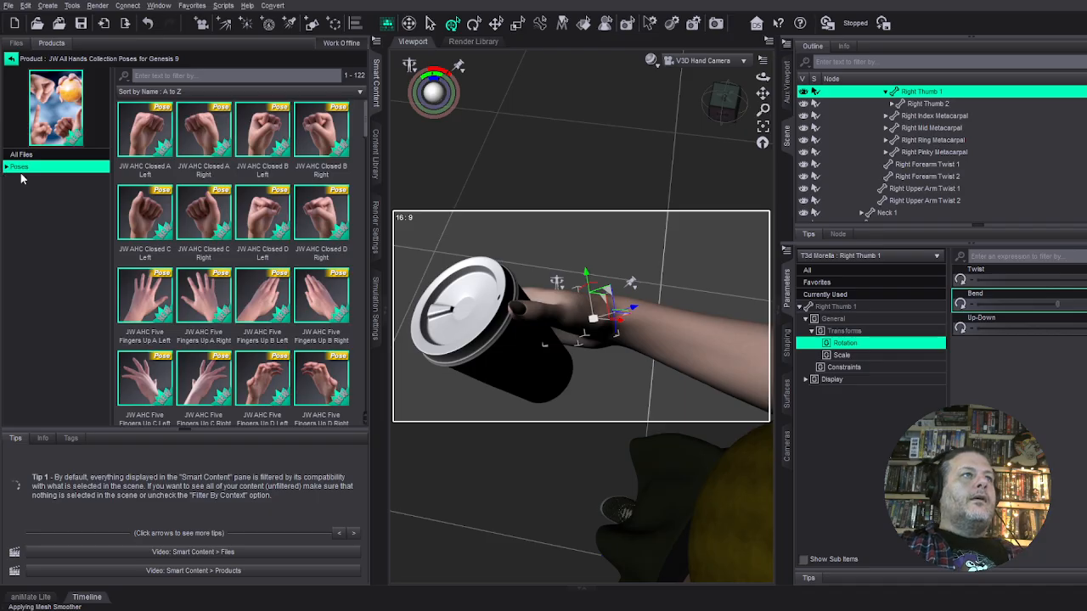
scroll(240, 231, down, 5)
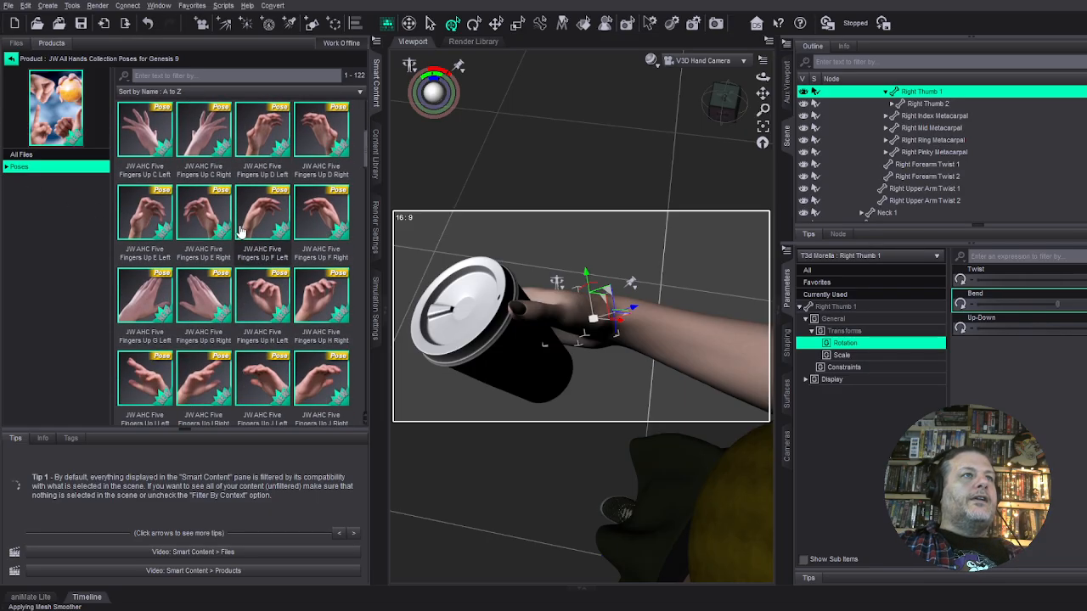
scroll(246, 231, down, 6)
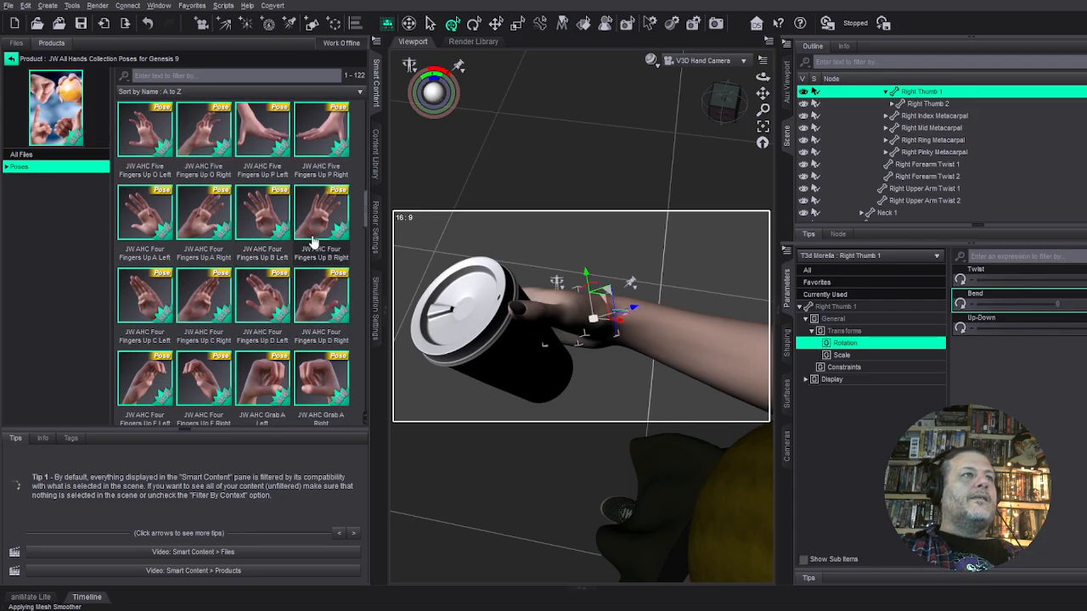
scroll(314, 242, down, 4)
scroll(314, 244, down, 6)
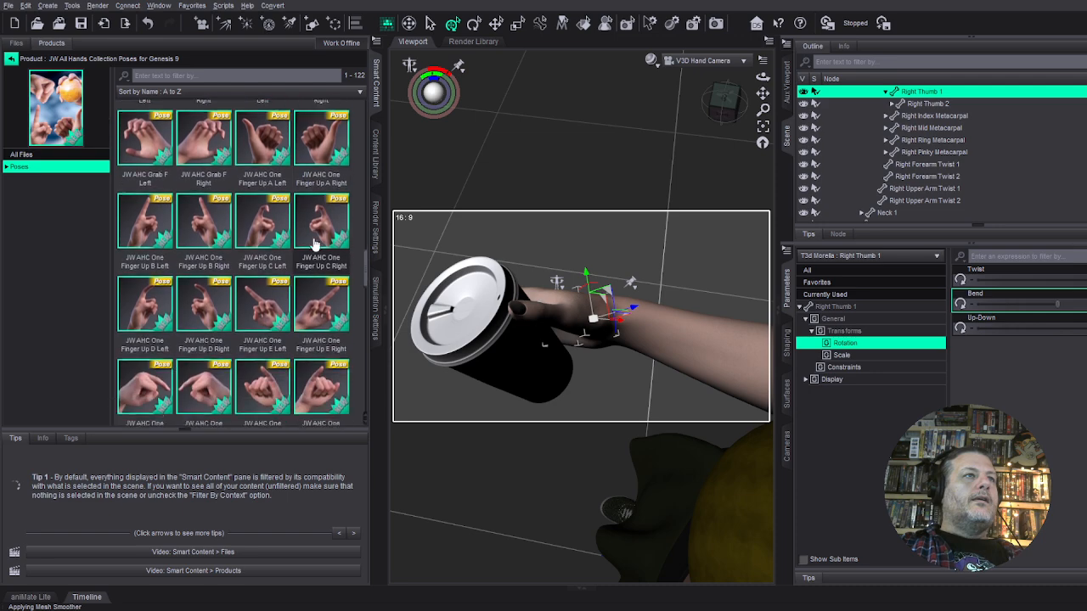
scroll(315, 244, down, 8)
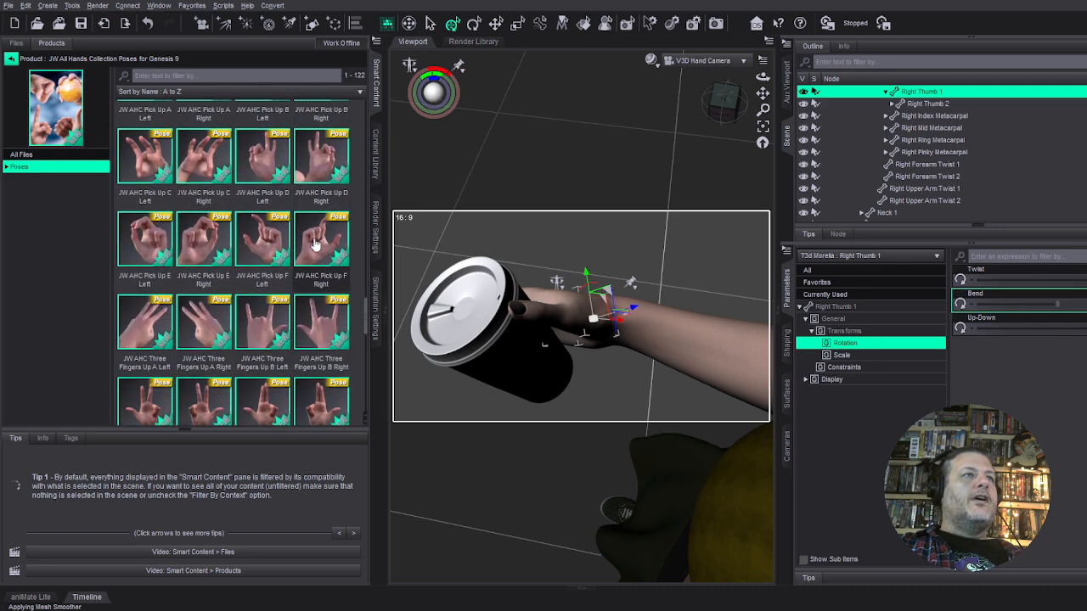
scroll(314, 244, down, 3)
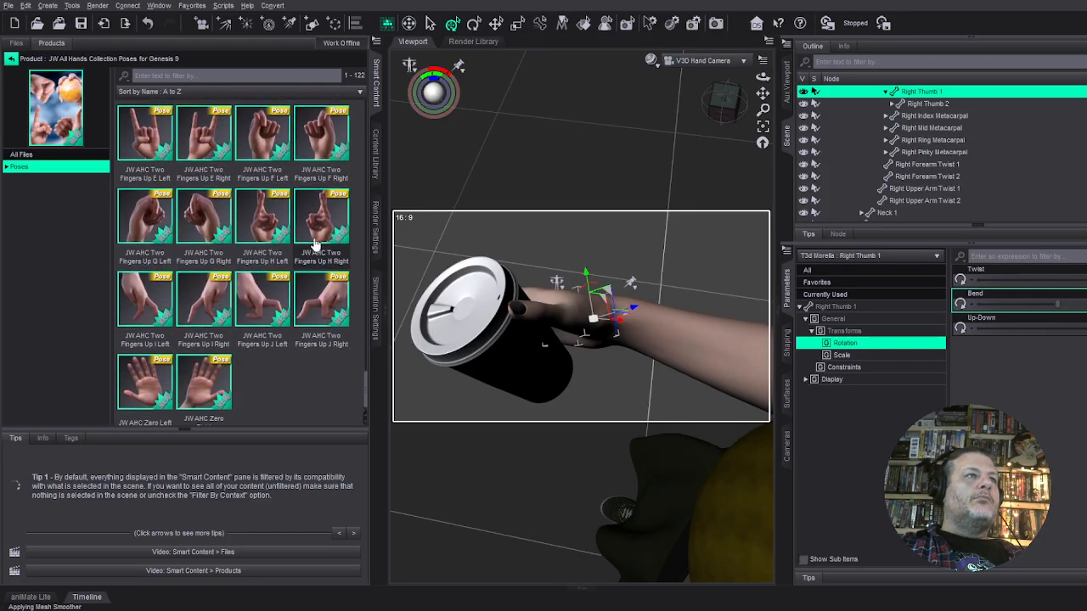
scroll(312, 243, up, 20)
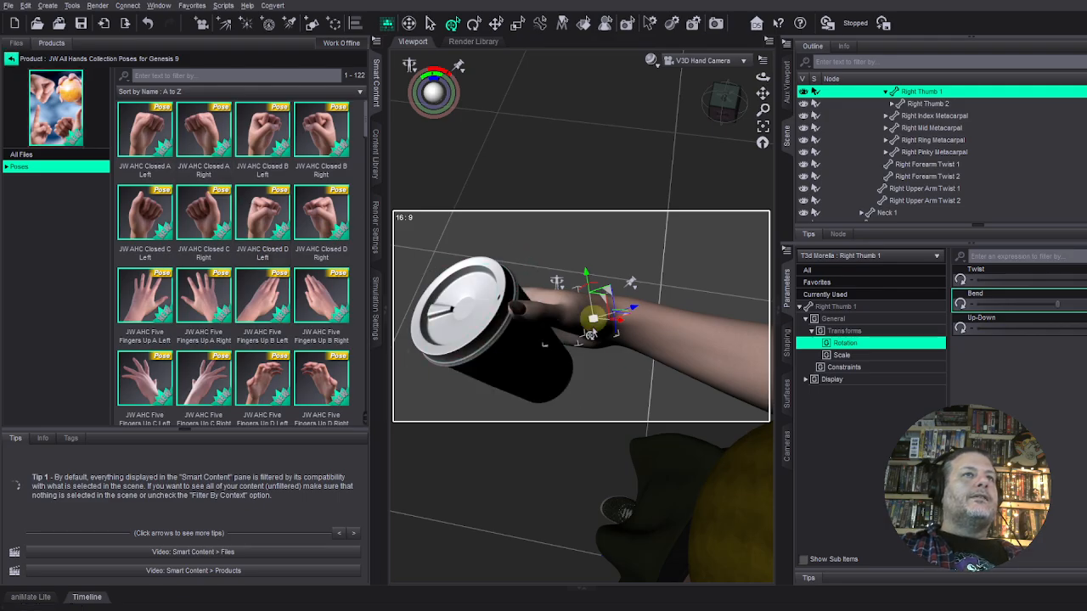
Curl the right index finger around the cup by bending Right Index 3 and Right Index 2.
click(723, 93)
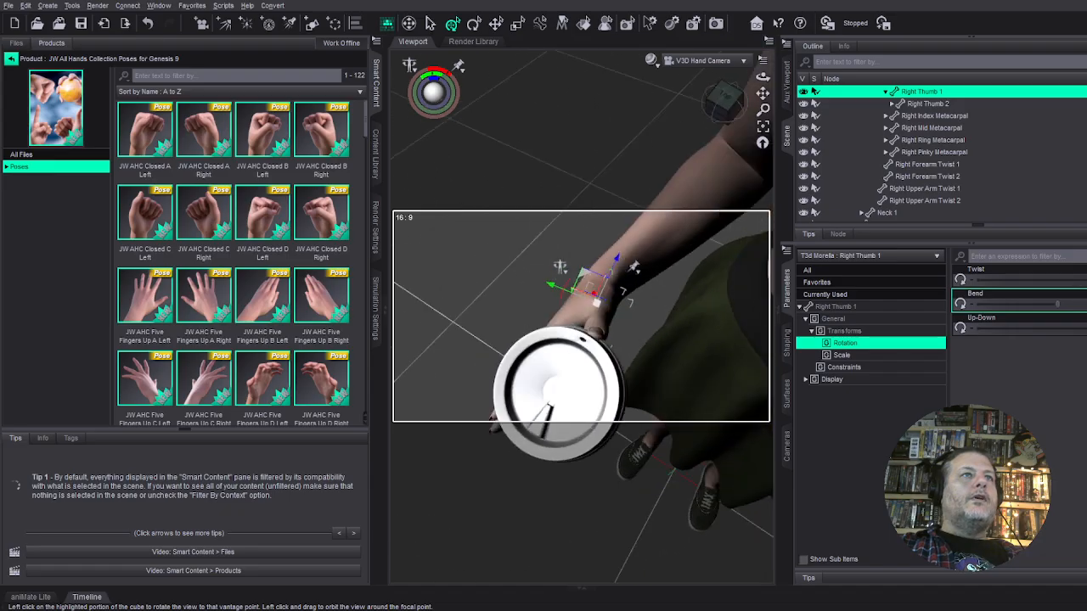
drag(724, 98, 763, 59)
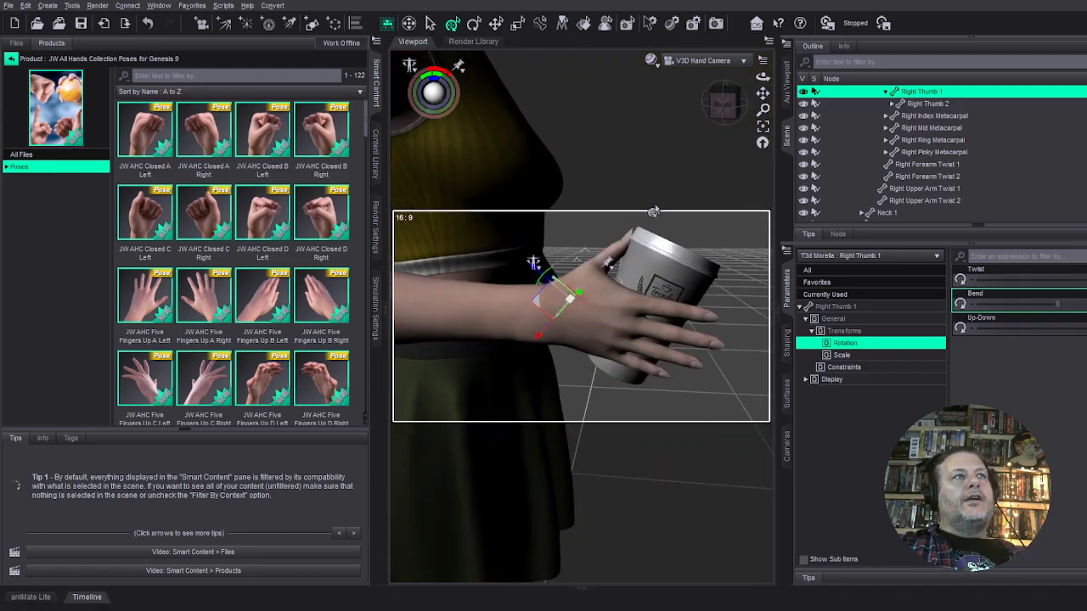
click(698, 323)
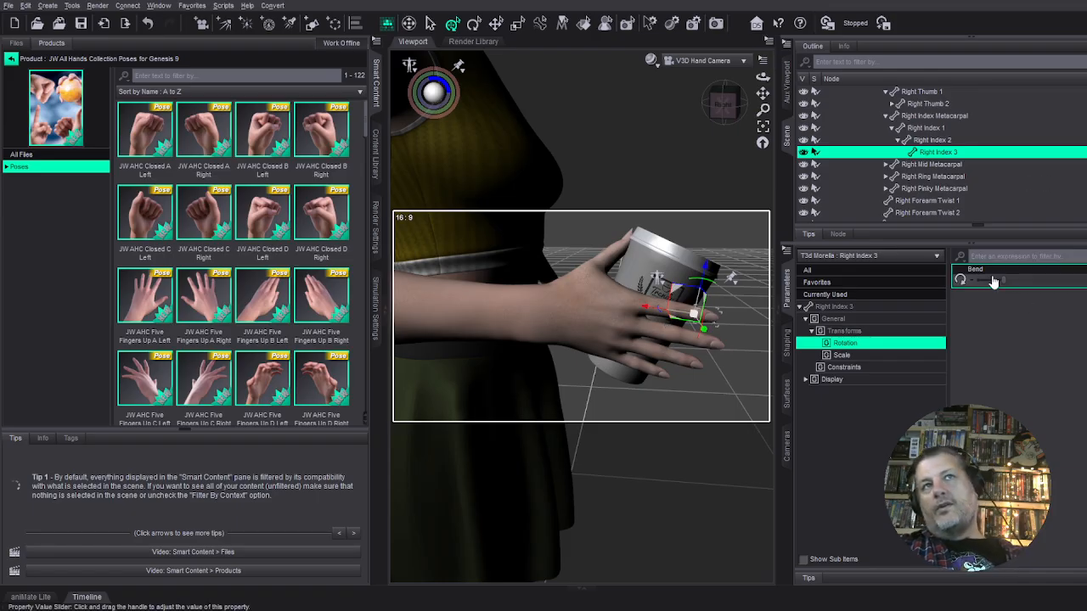
drag(993, 282, 1022, 282)
click(958, 140)
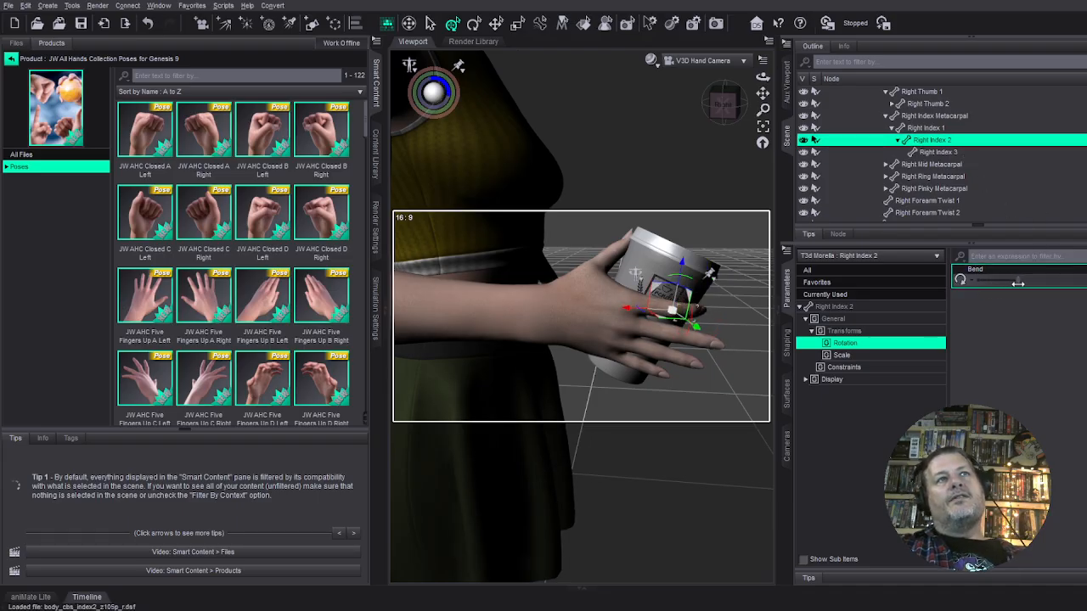
Curl the right middle finger around the cup by bending Right Mid 3, Right Mid 2 and Right Mid 1.
click(723, 355)
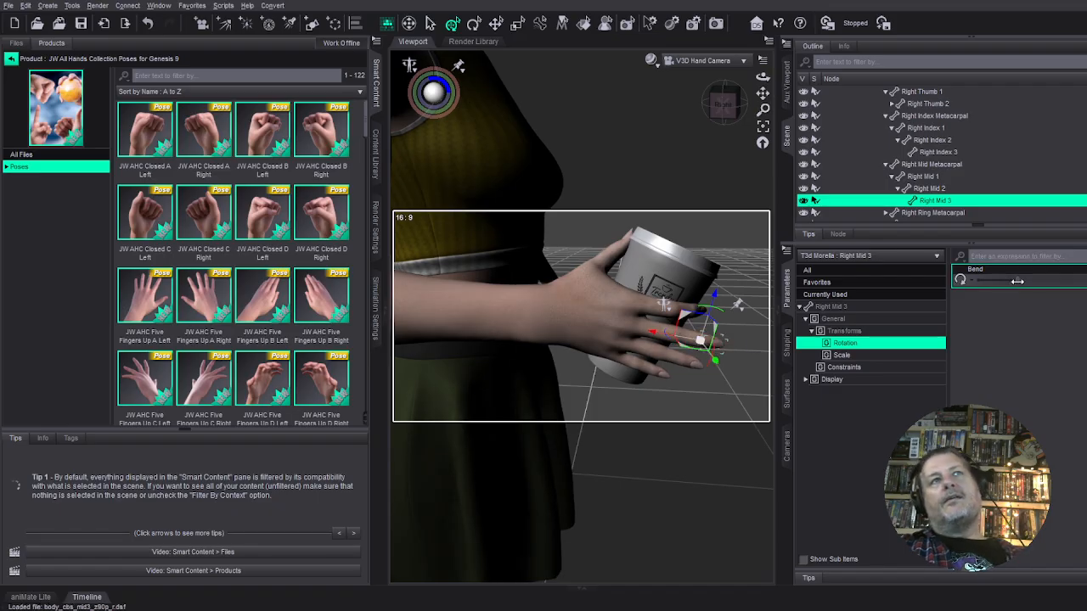
mouse_move(1017, 282)
mouse_down()
mouse_move(1036, 280)
mouse_move(1003, 281)
mouse_move(1024, 281)
mouse_up()
click(947, 189)
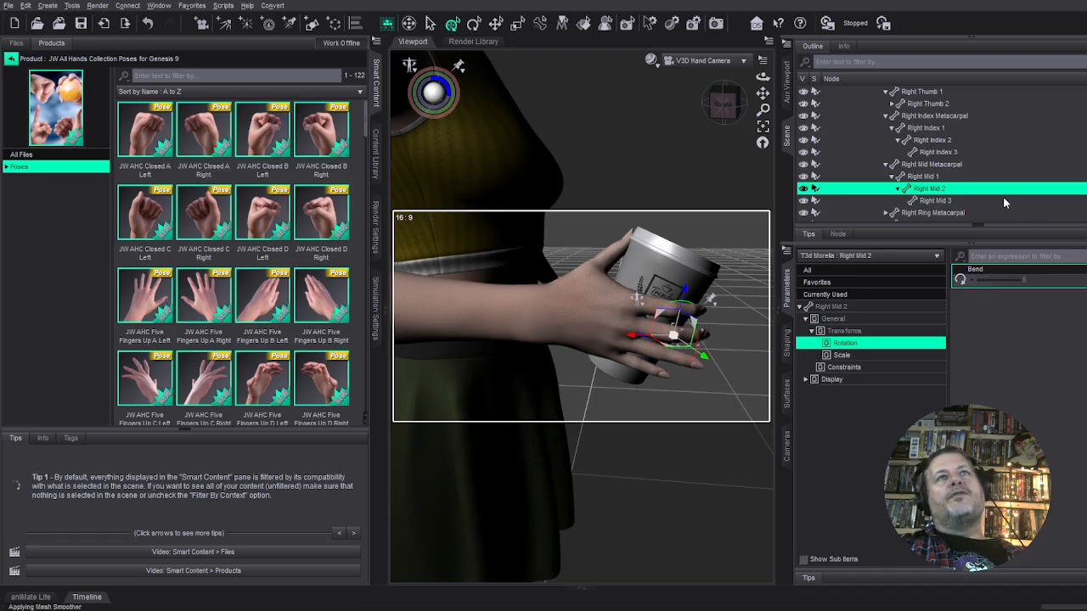
click(934, 176)
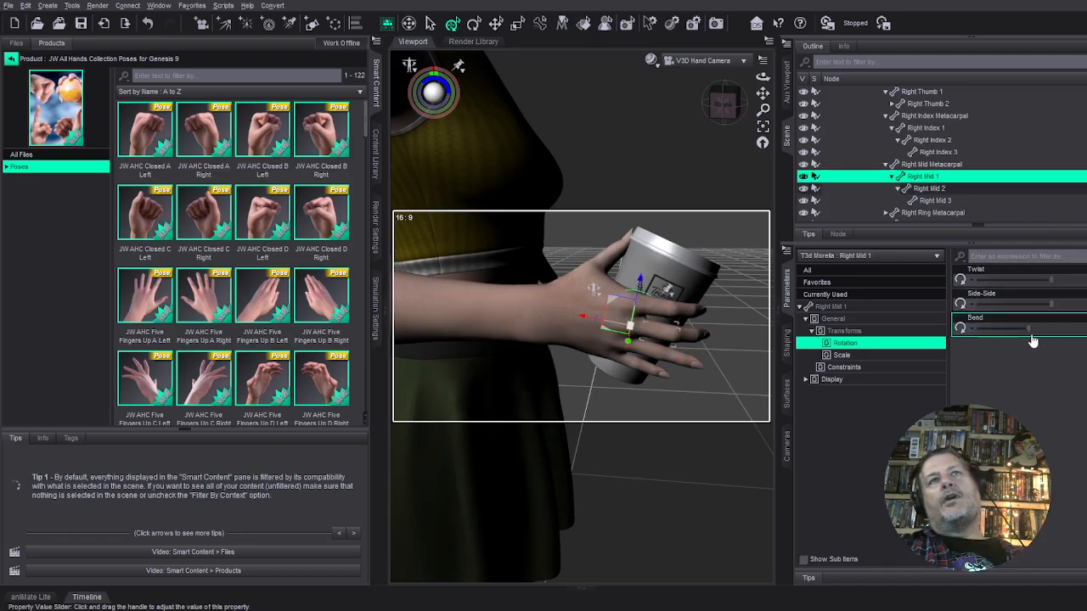
mouse_move(1028, 328)
mouse_down()
mouse_move(1056, 327)
mouse_move(1043, 327)
mouse_up()
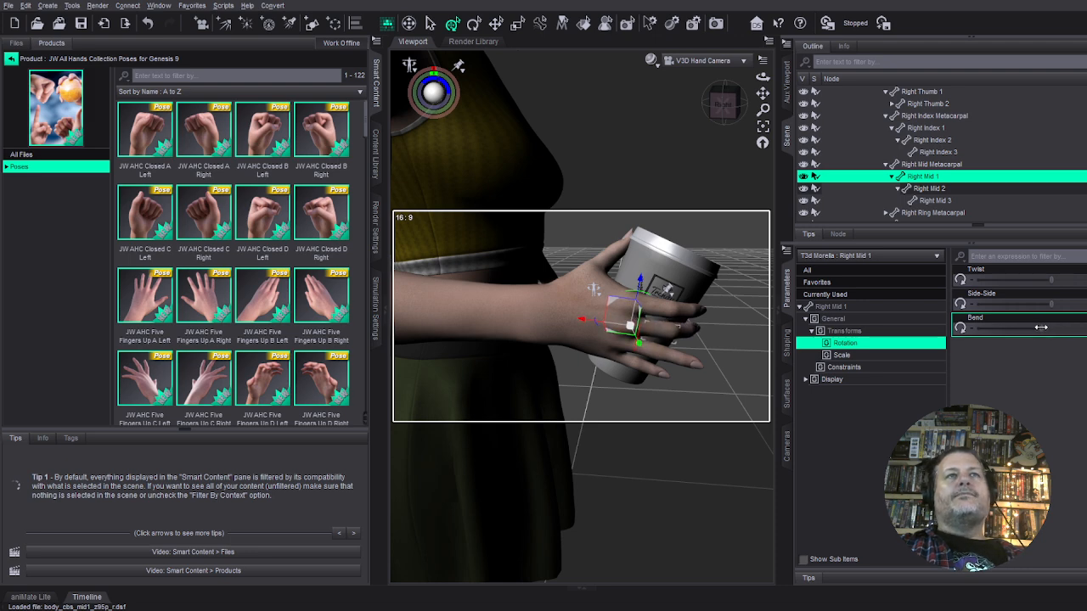
click(691, 333)
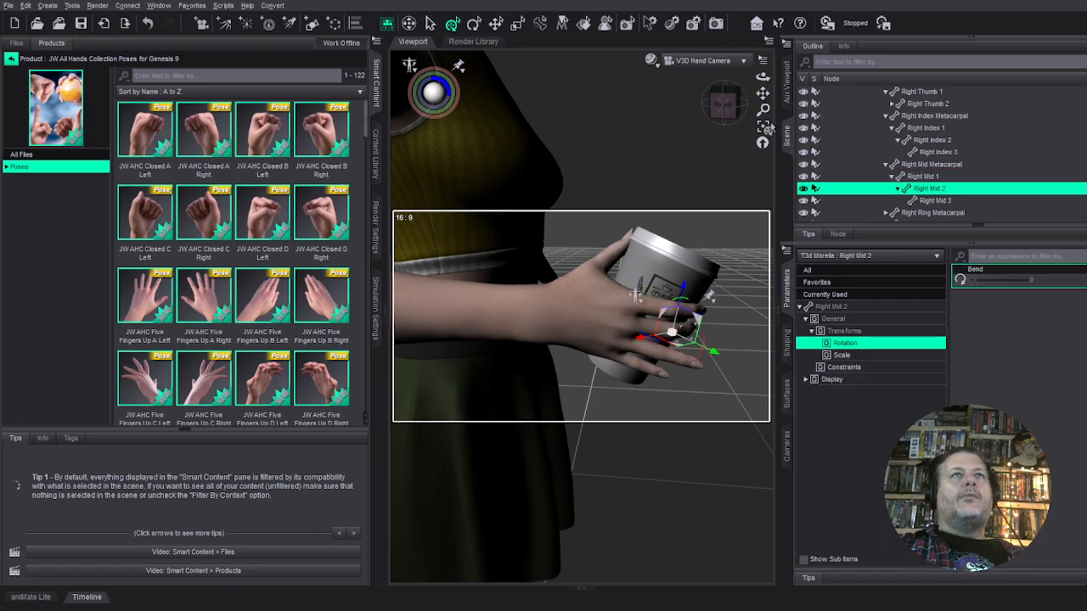
Check the grip from the front of the cup and fine-tune the bend of Right Mid 1.
click(762, 126)
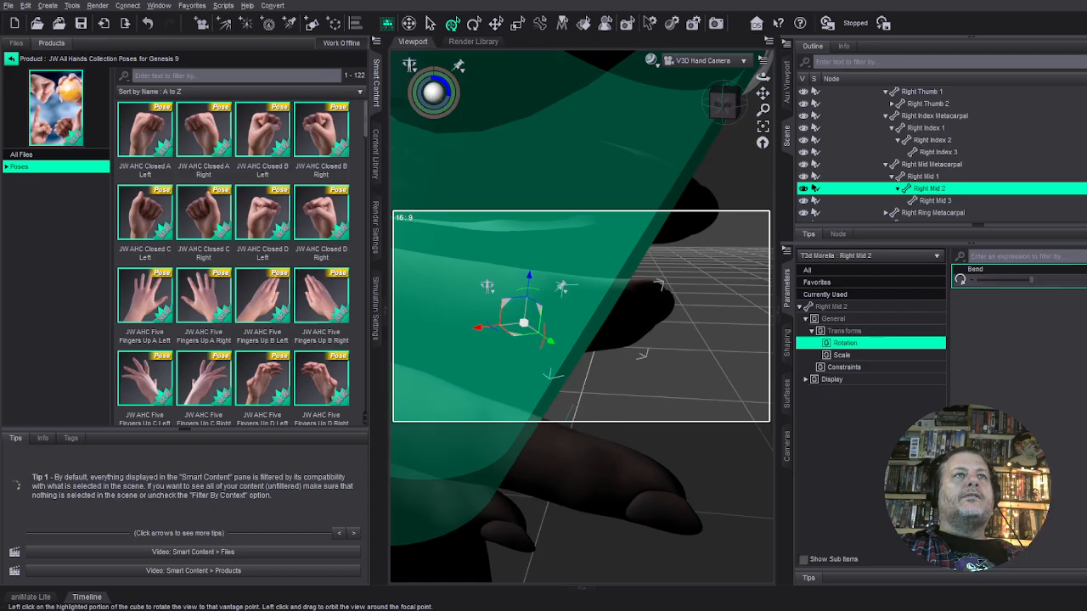
drag(724, 104, 762, 155)
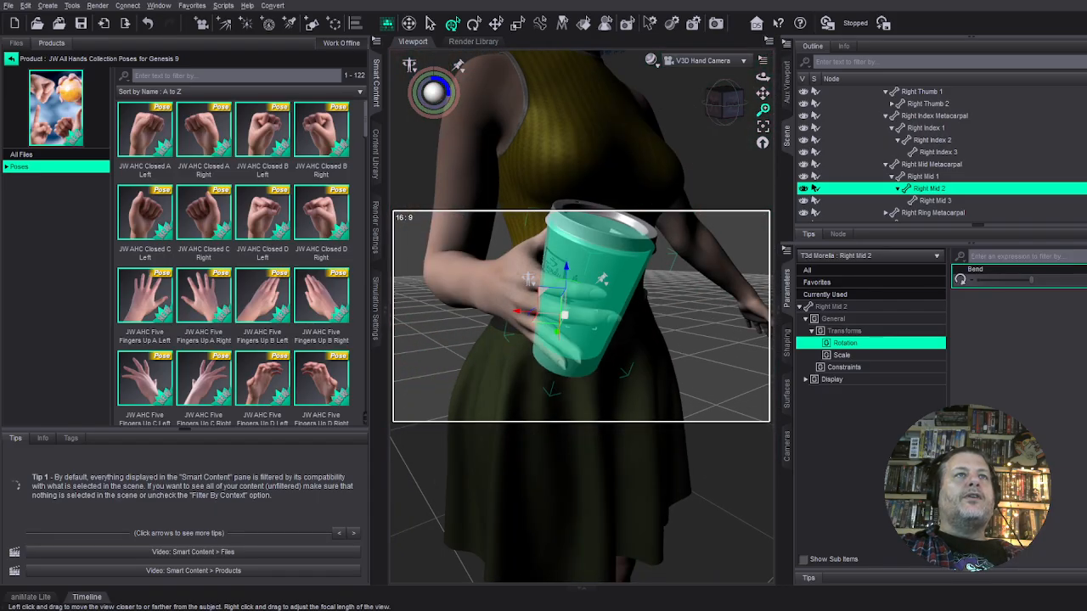
click(528, 279)
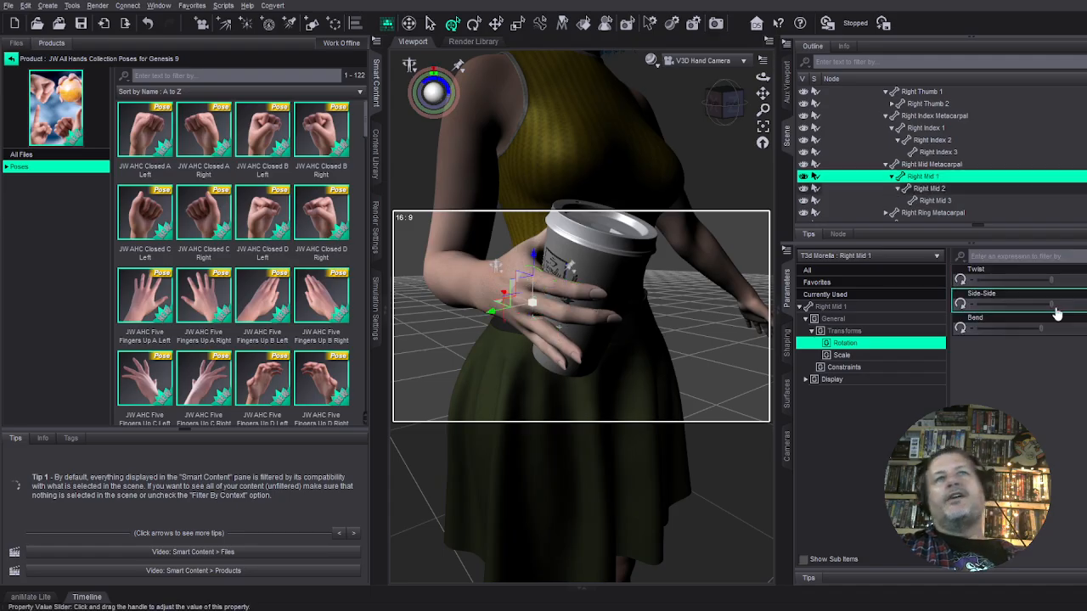
drag(1039, 329, 1037, 330)
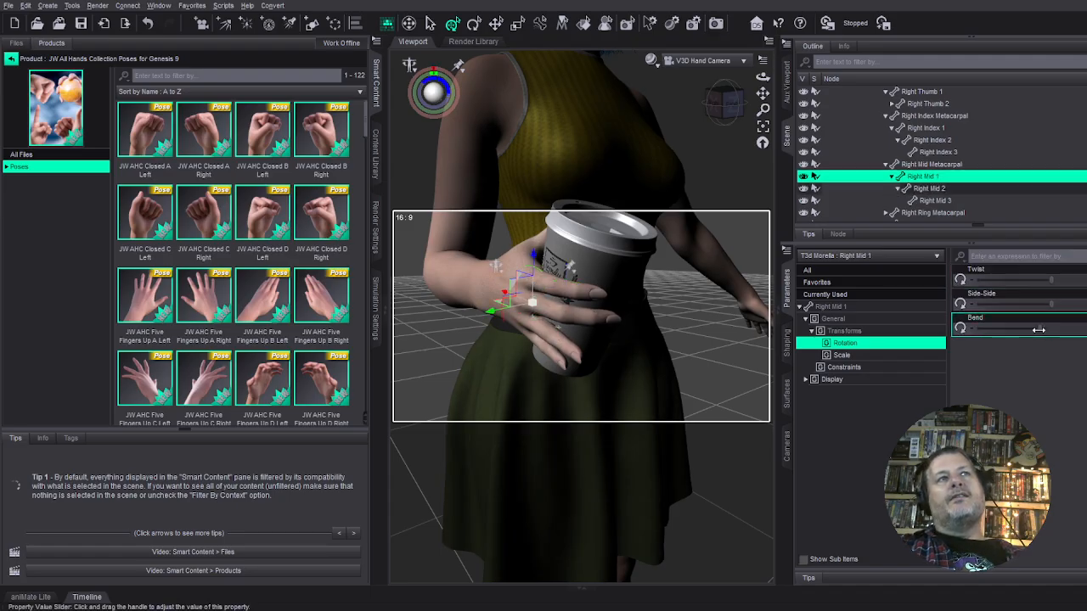
Curl the right ring finger around the cup by bending Right Ring 3, Right Ring 2, Right Ring 1 and the Right Ring Metacarpal.
click(567, 362)
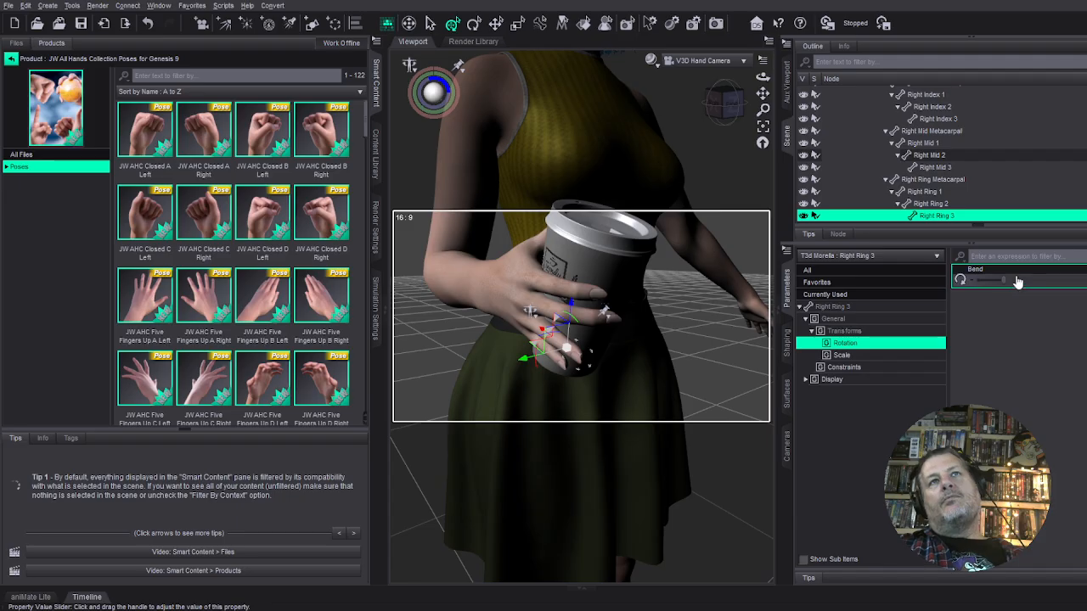
drag(1007, 286, 1012, 281)
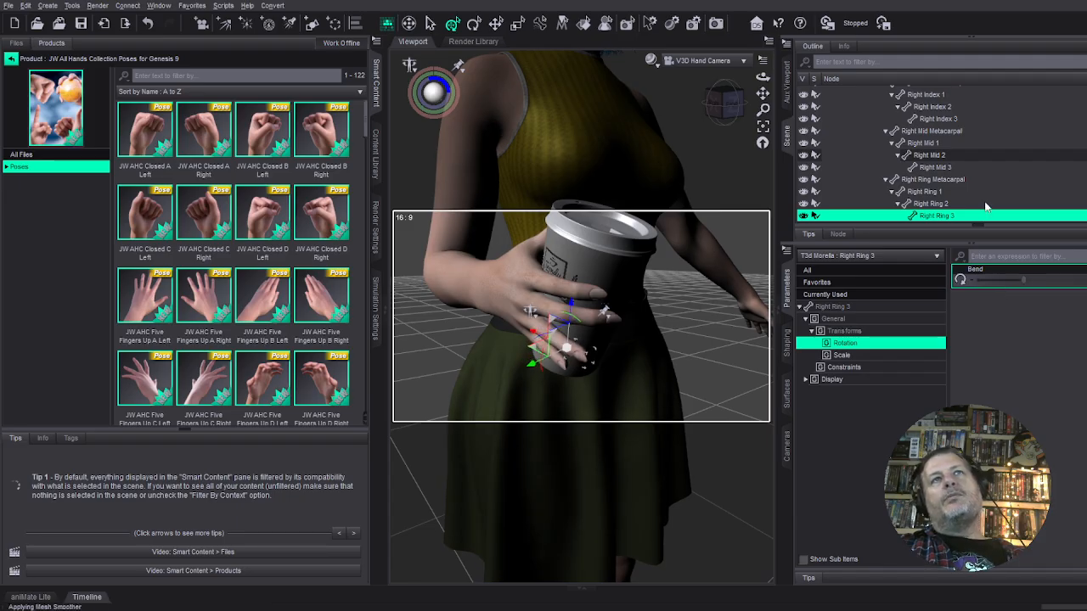
click(930, 204)
drag(990, 282, 1022, 278)
click(934, 191)
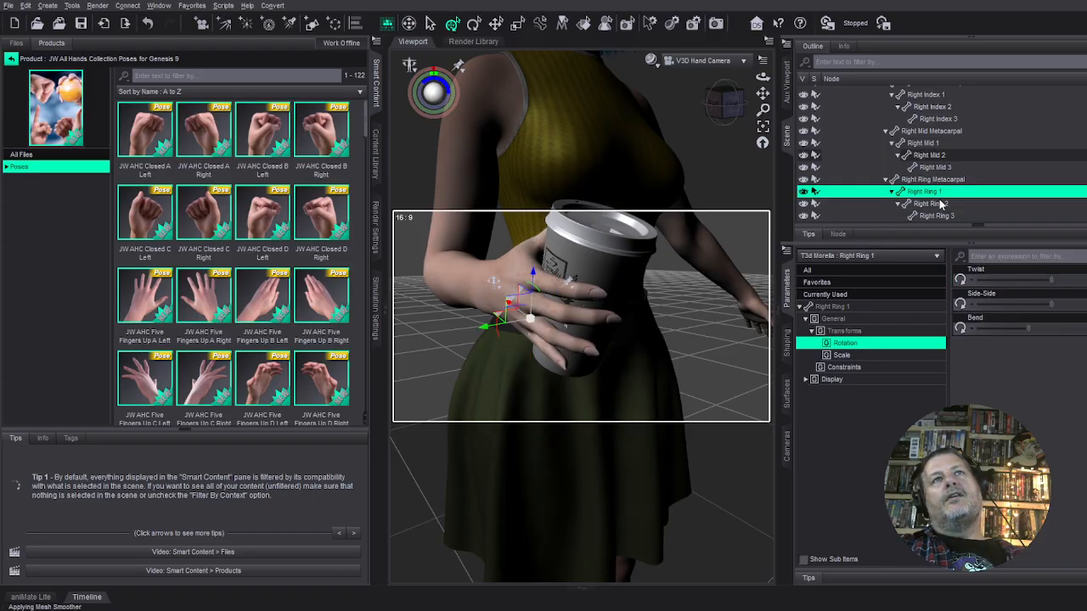
drag(1053, 318, 1033, 328)
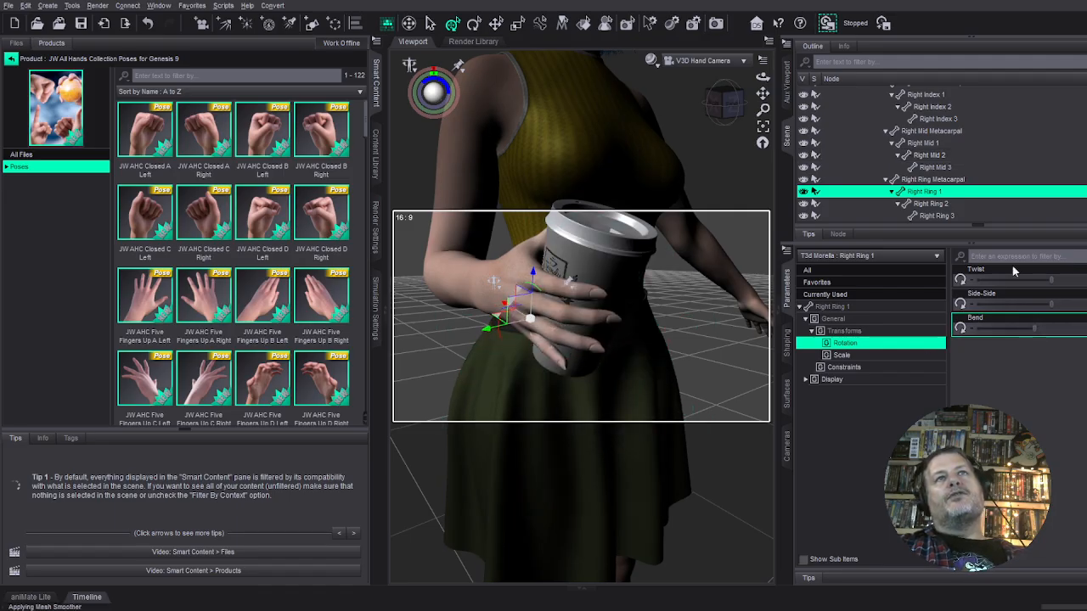
click(954, 181)
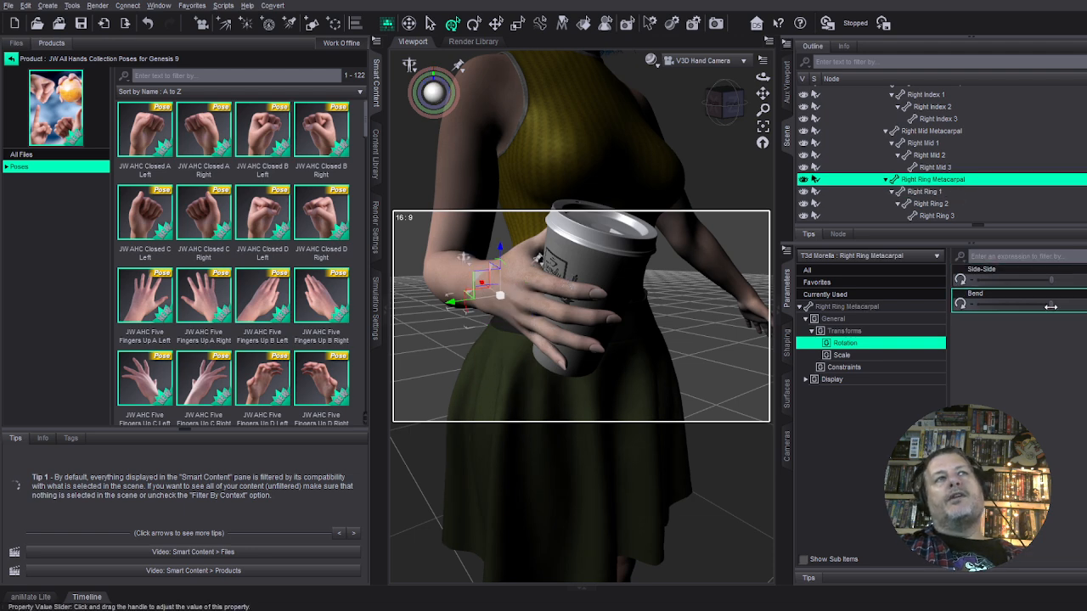
drag(1041, 308, 1038, 308)
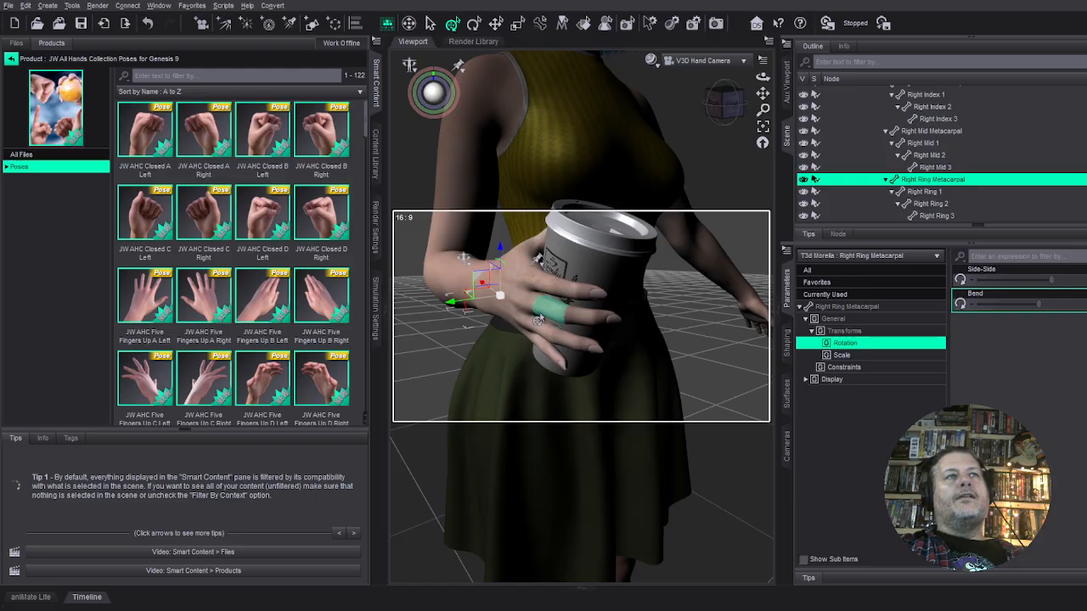
Fine-tune the bend of Right Mid 1 so the middle finger rests against the cup.
click(531, 305)
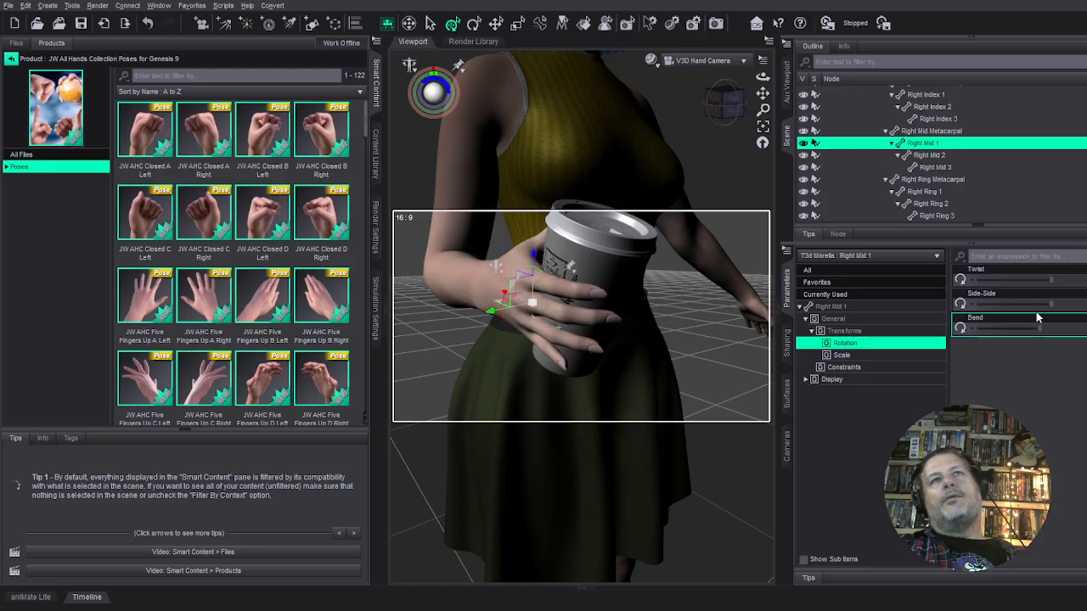
drag(1038, 327, 1033, 328)
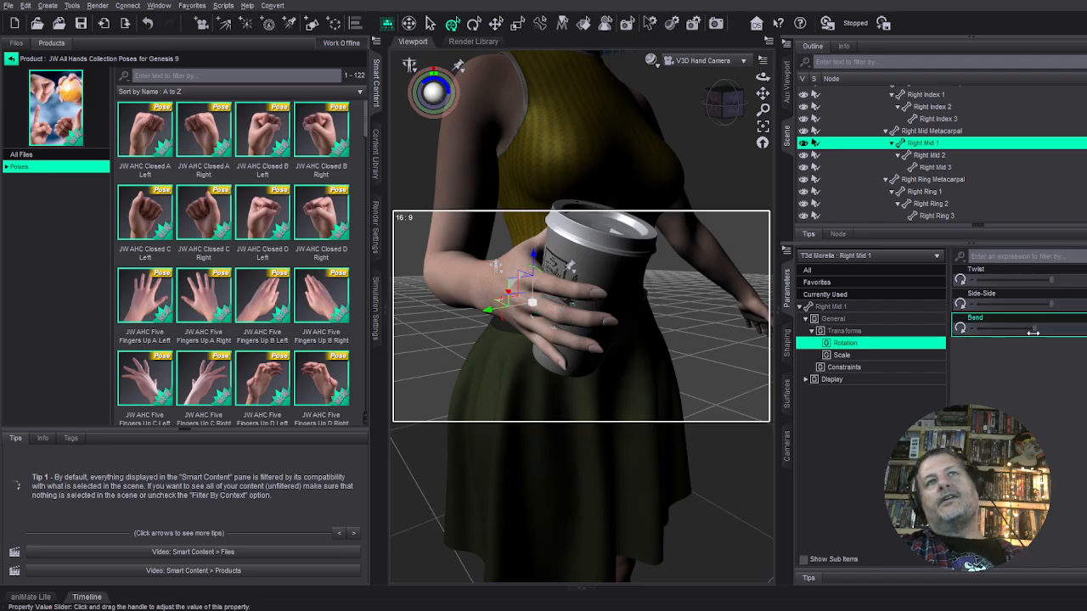
drag(1035, 332, 1039, 326)
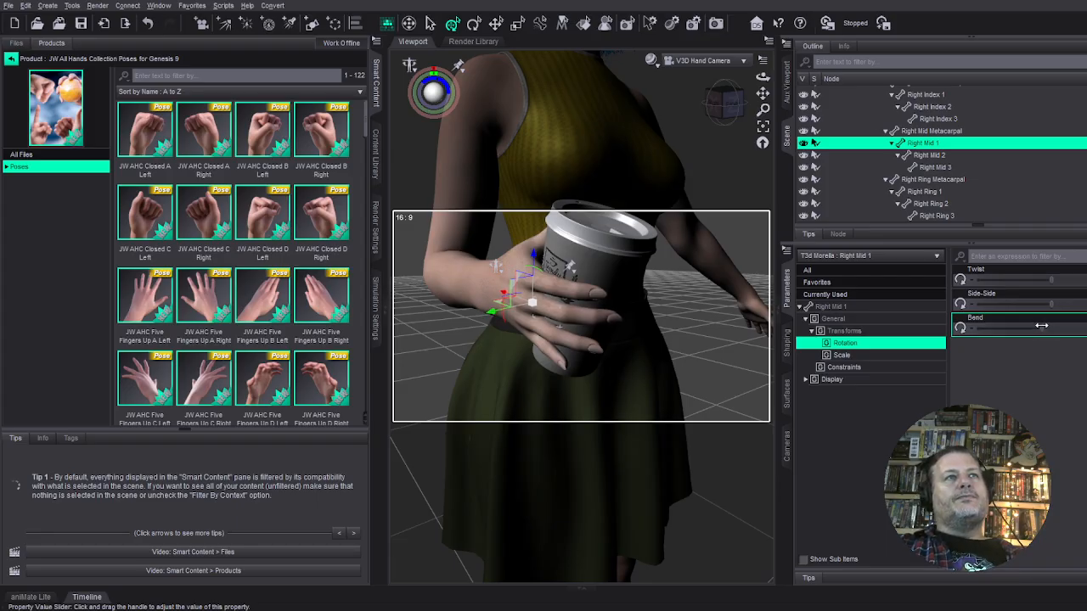
Refine the right ring finger's curl around the cup by adjusting the bend of Right Ring 3, Right Ring 1 and Right Ring 2.
click(594, 337)
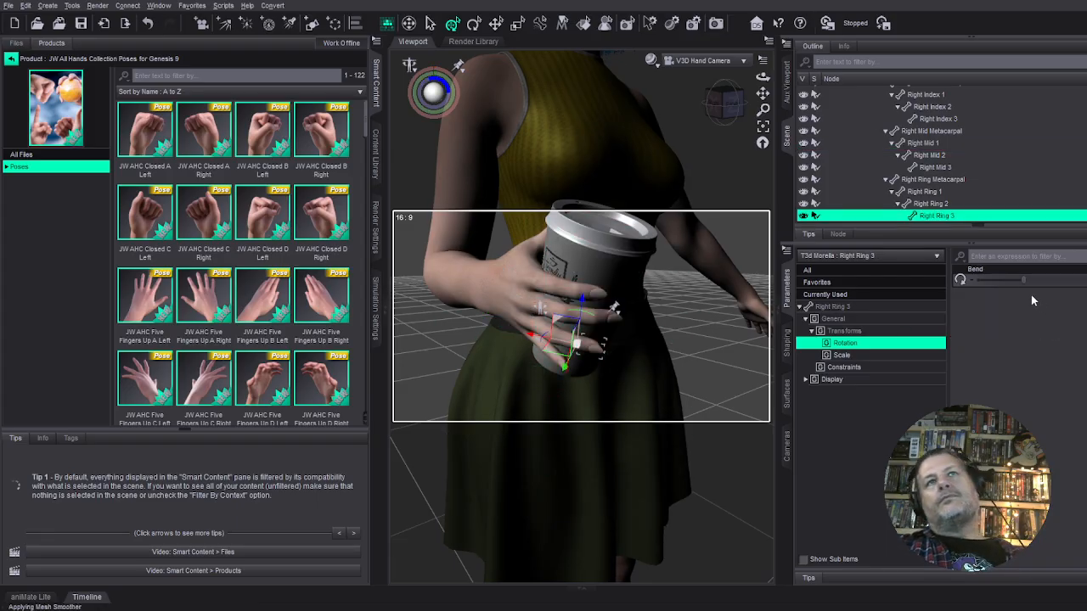
drag(1024, 279, 1032, 278)
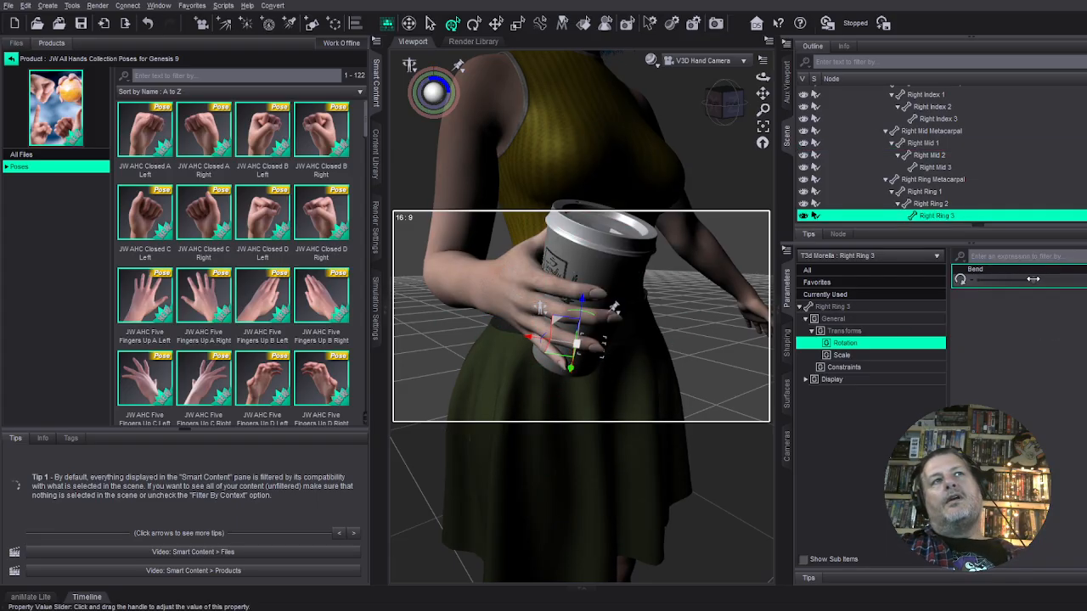
click(921, 193)
drag(1033, 328, 1034, 328)
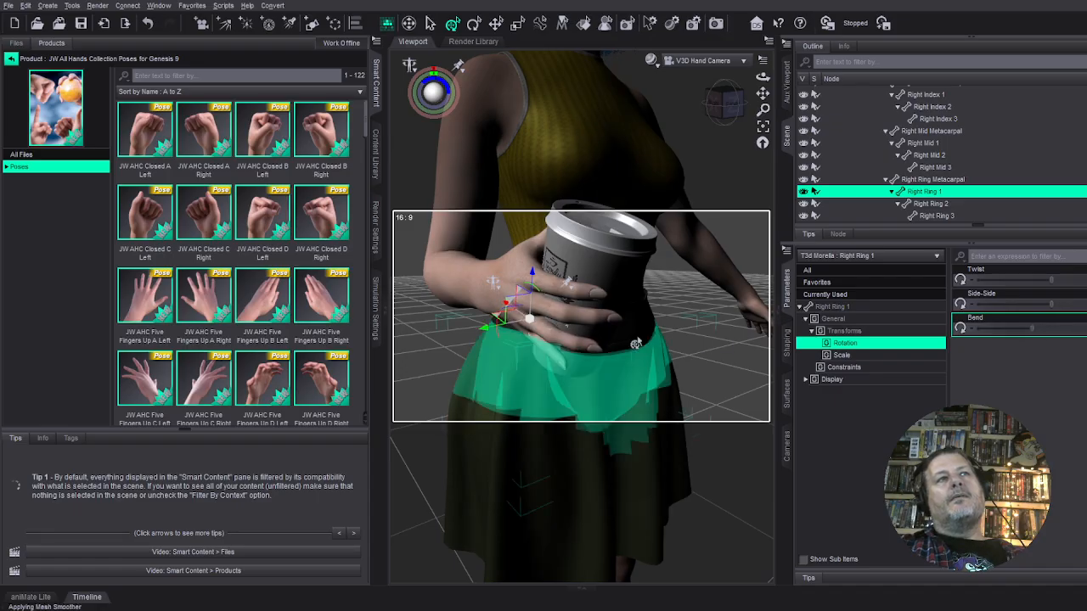
click(557, 351)
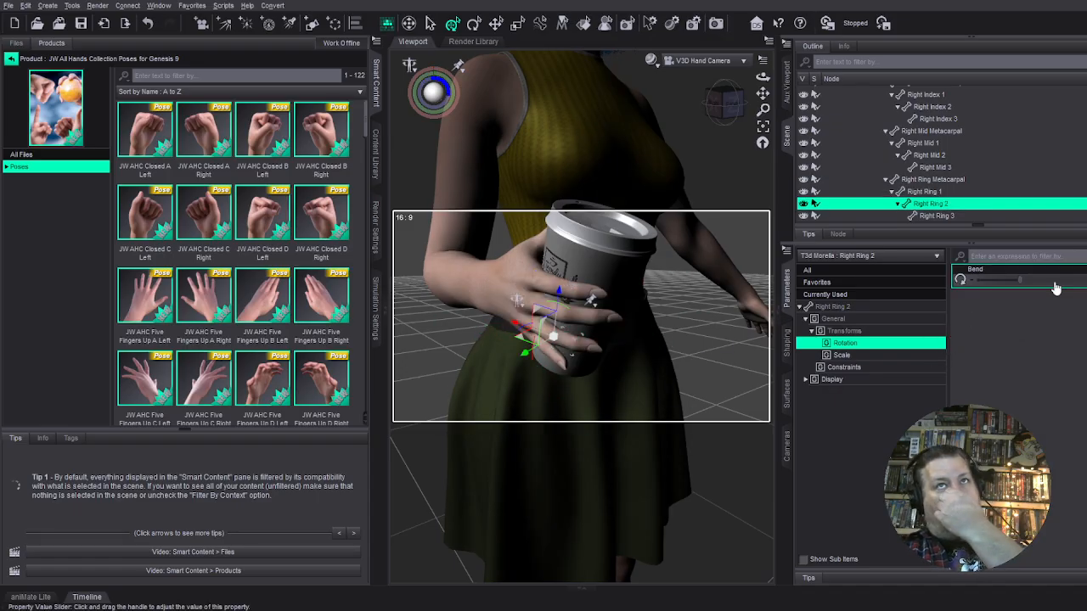
drag(1020, 278, 1044, 281)
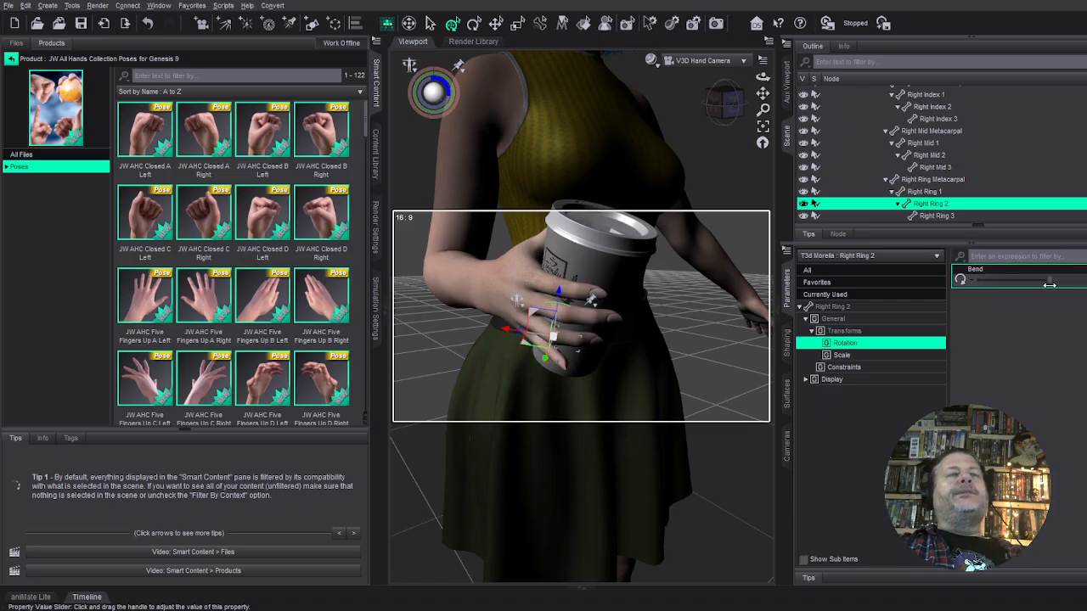
Curl the right little finger around the cup by bending Right Pinky 3, Right Pinky 2 and Right Pinky 1.
click(557, 370)
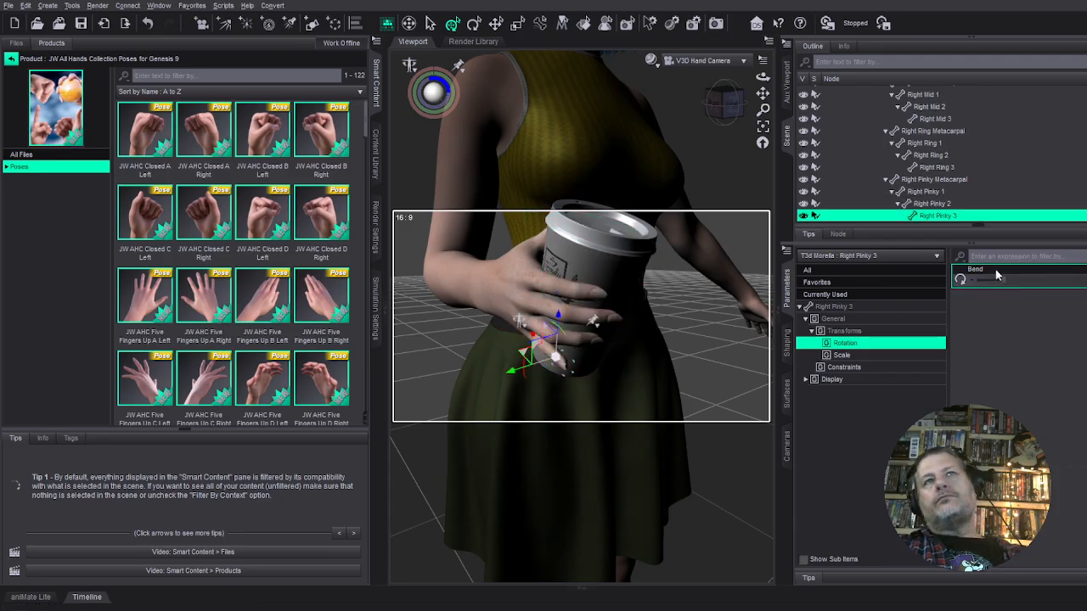
drag(1034, 278, 1021, 282)
click(944, 204)
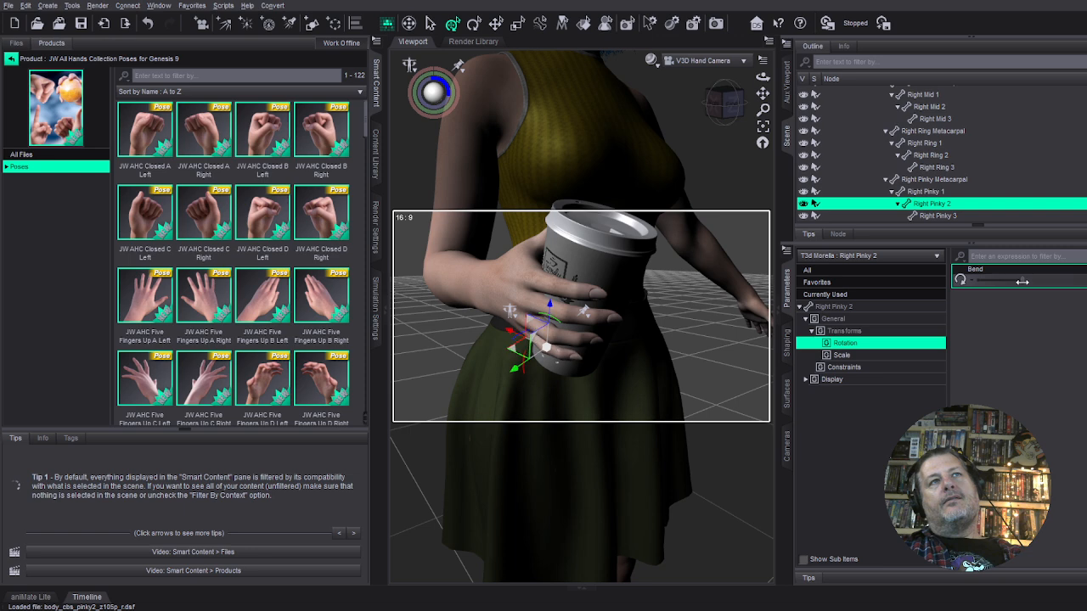
click(949, 193)
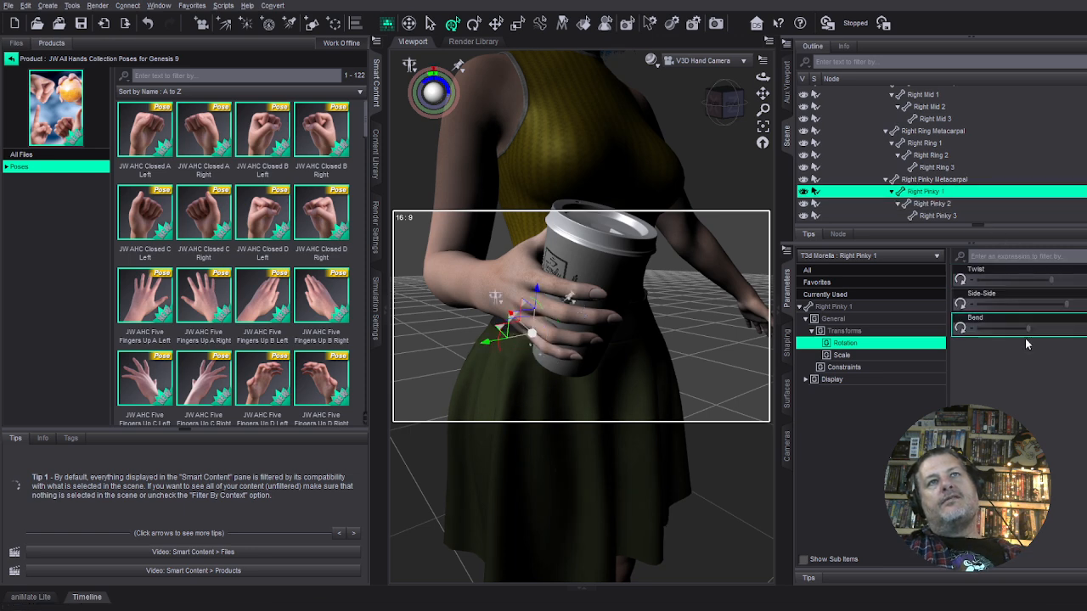
drag(1027, 328, 1039, 325)
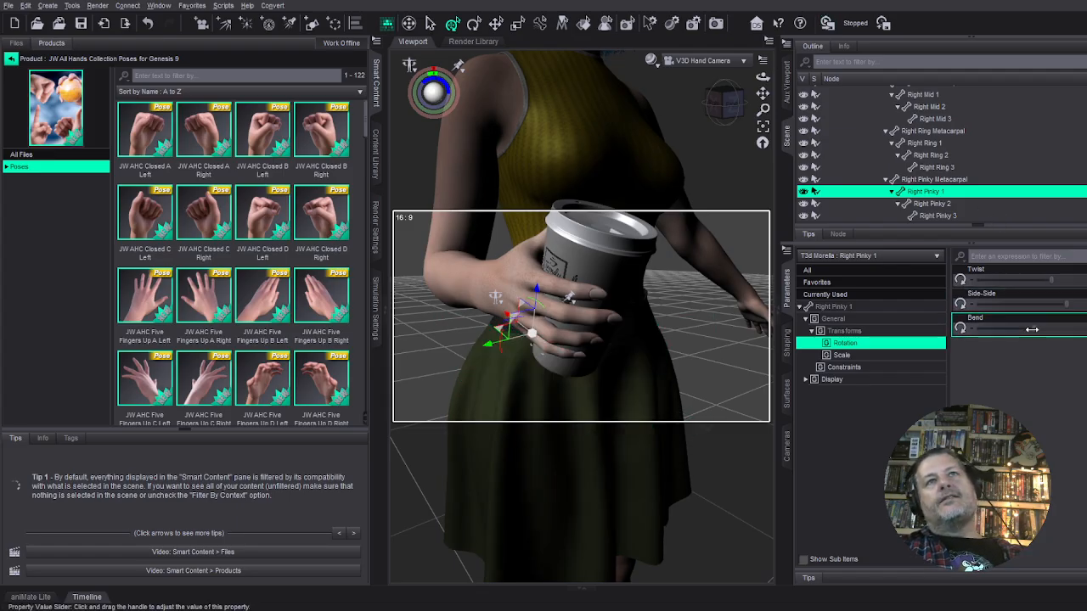
drag(1032, 329, 1019, 331)
click(944, 204)
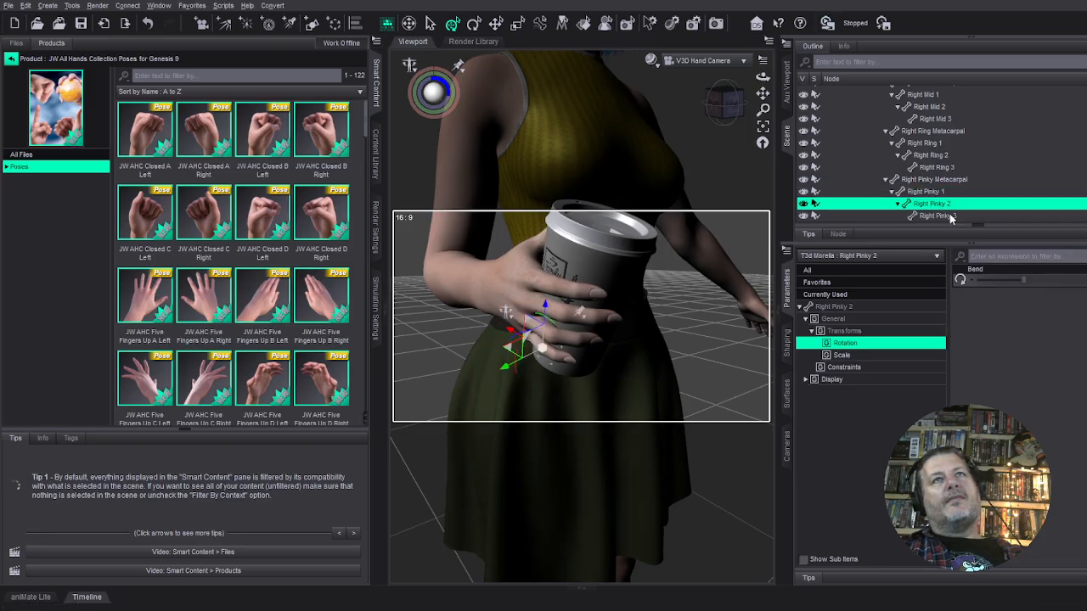
drag(1018, 287, 1033, 287)
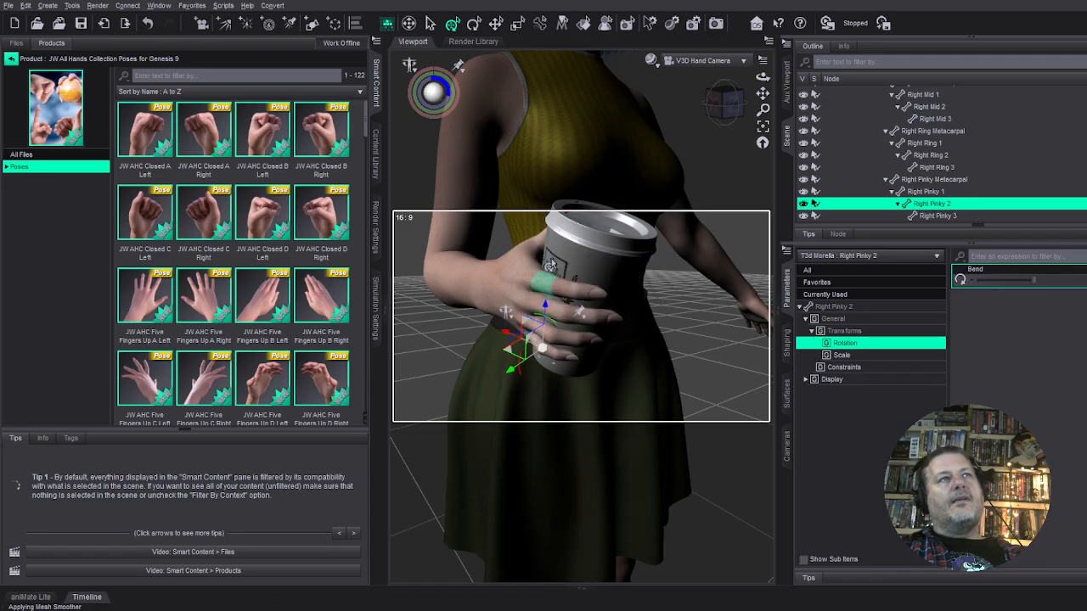
From the side view, rotate Right Pinky 1 and Right Ring 1 sideways to adjust the finger spacing on the cup.
click(725, 107)
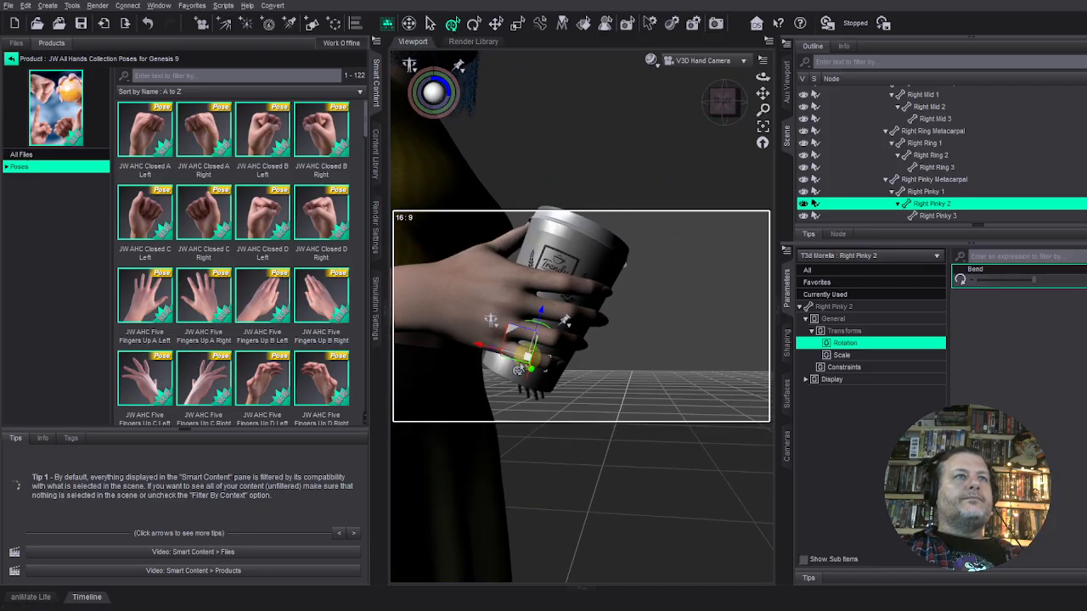
click(492, 325)
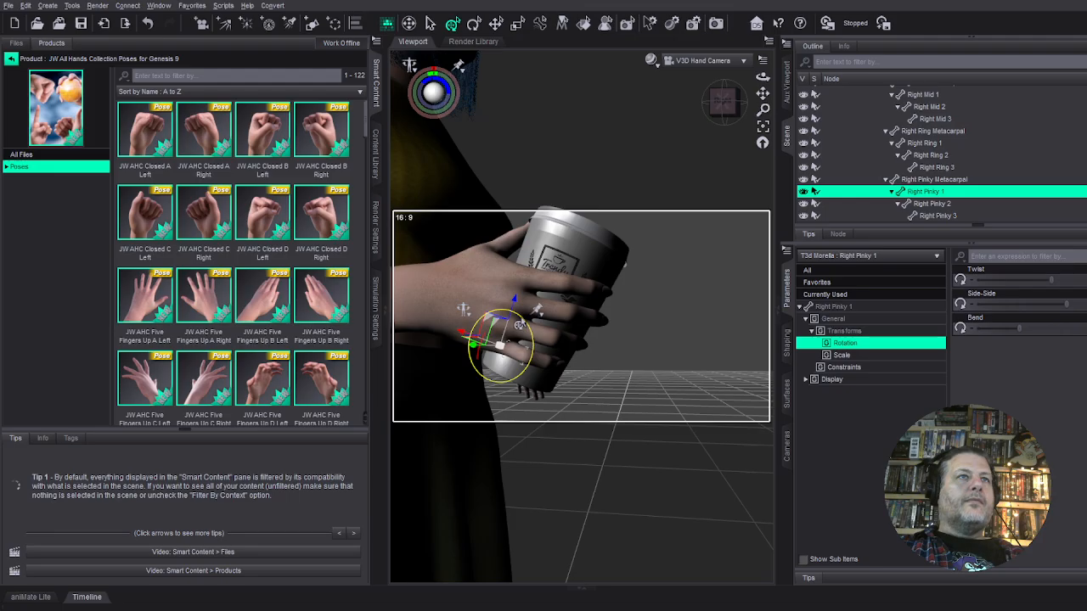
drag(520, 324, 527, 348)
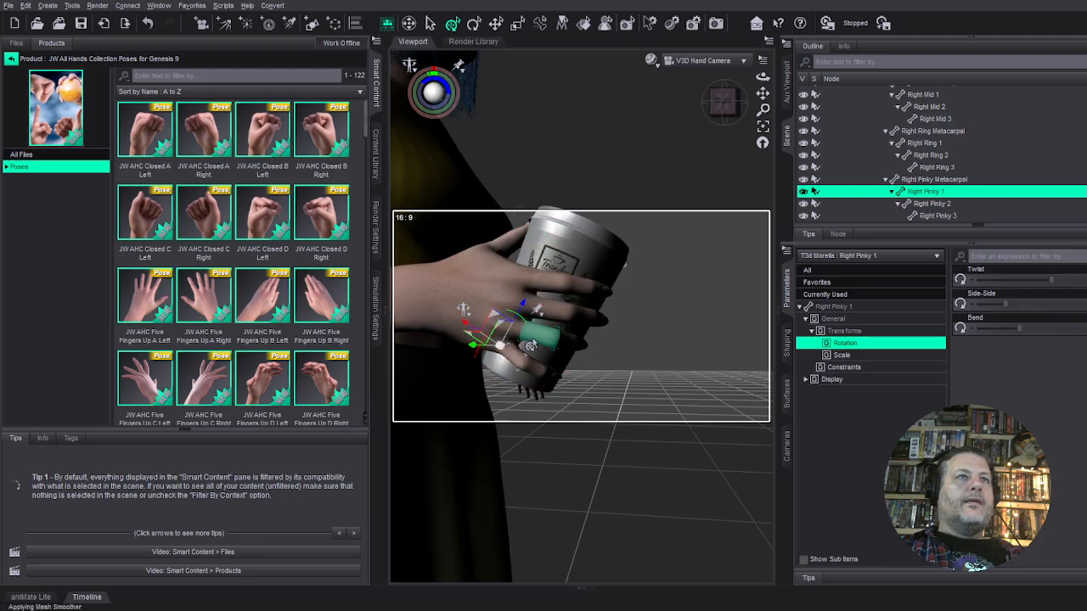
click(514, 324)
drag(522, 298, 520, 303)
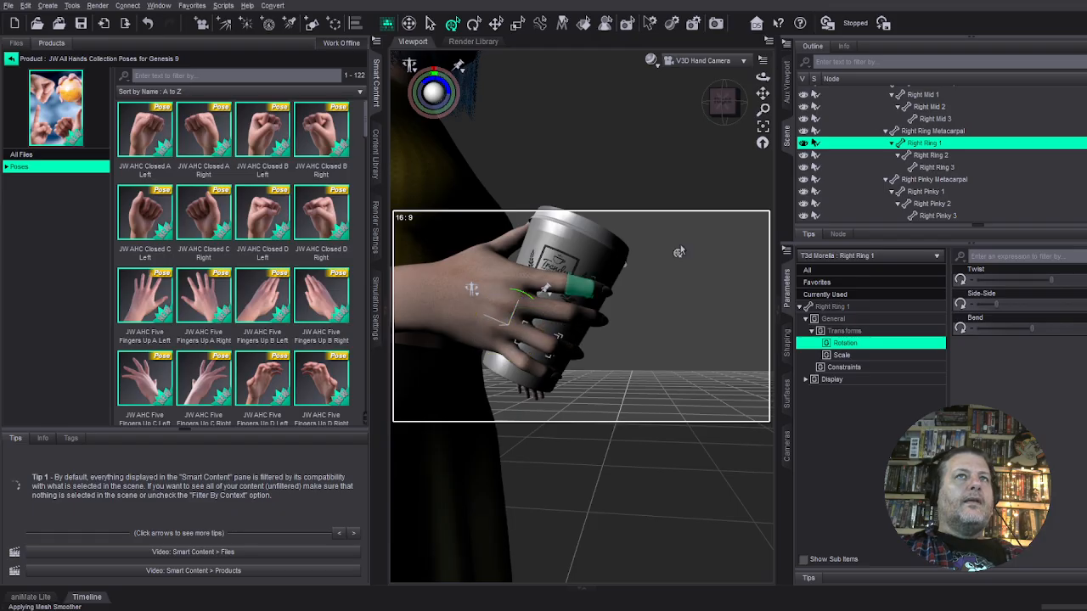
Parent the coffee cup to the Right Hand bone and tilt the hand with Side-Side until the cup stands upright.
scroll(917, 140, up, 3)
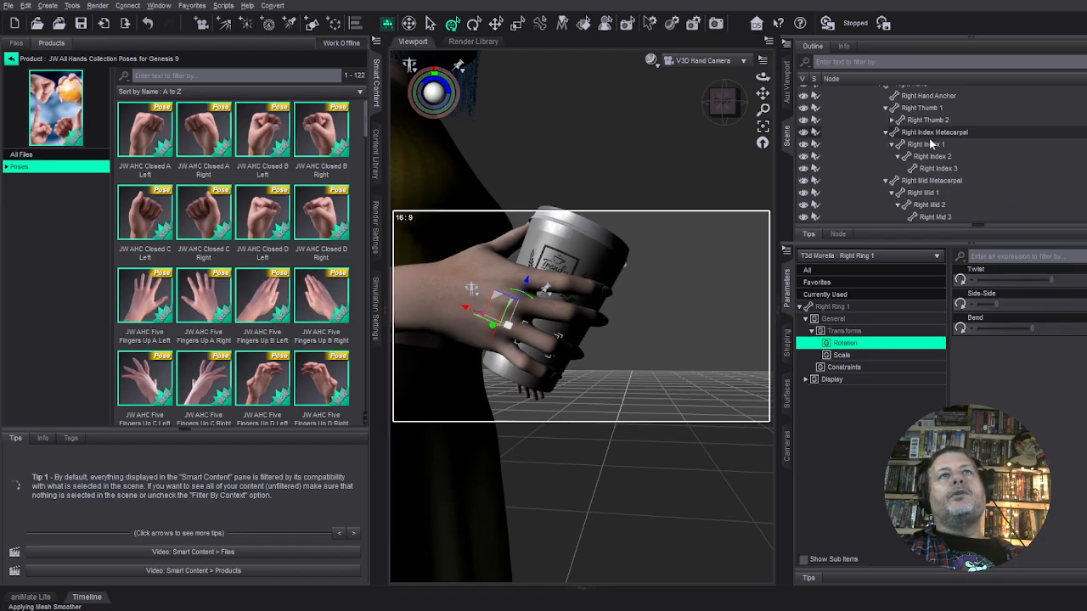
scroll(910, 132, up, 2)
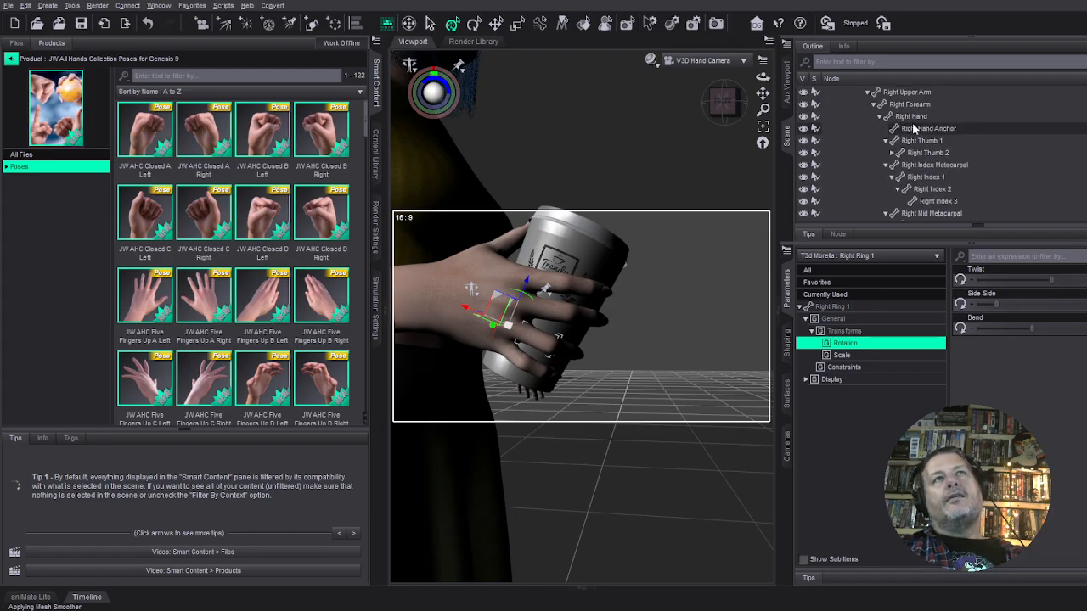
click(912, 117)
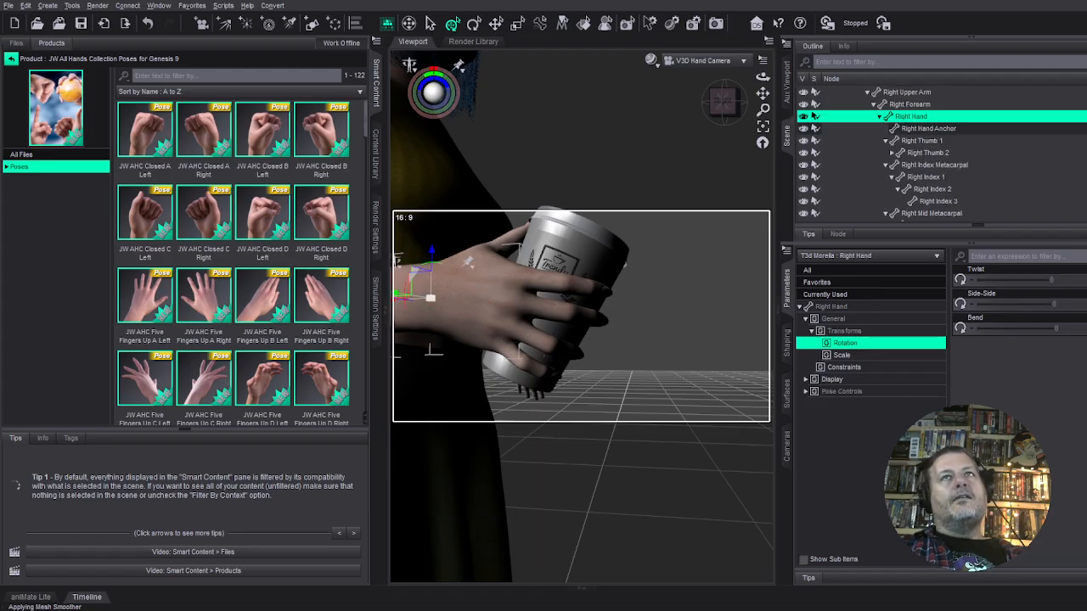
scroll(917, 149, down, 10)
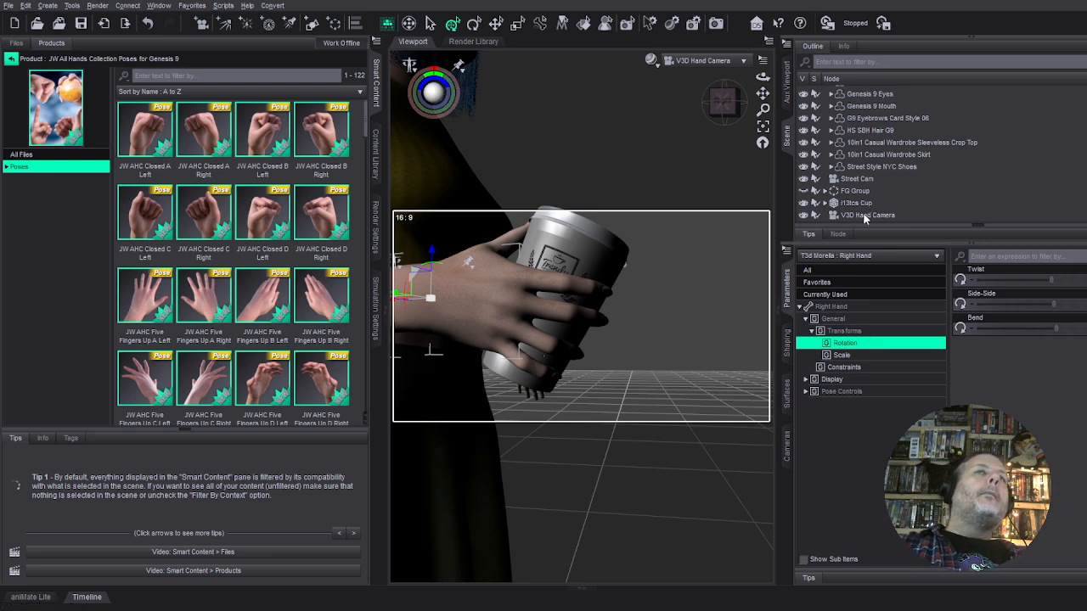
drag(859, 208, 927, 212)
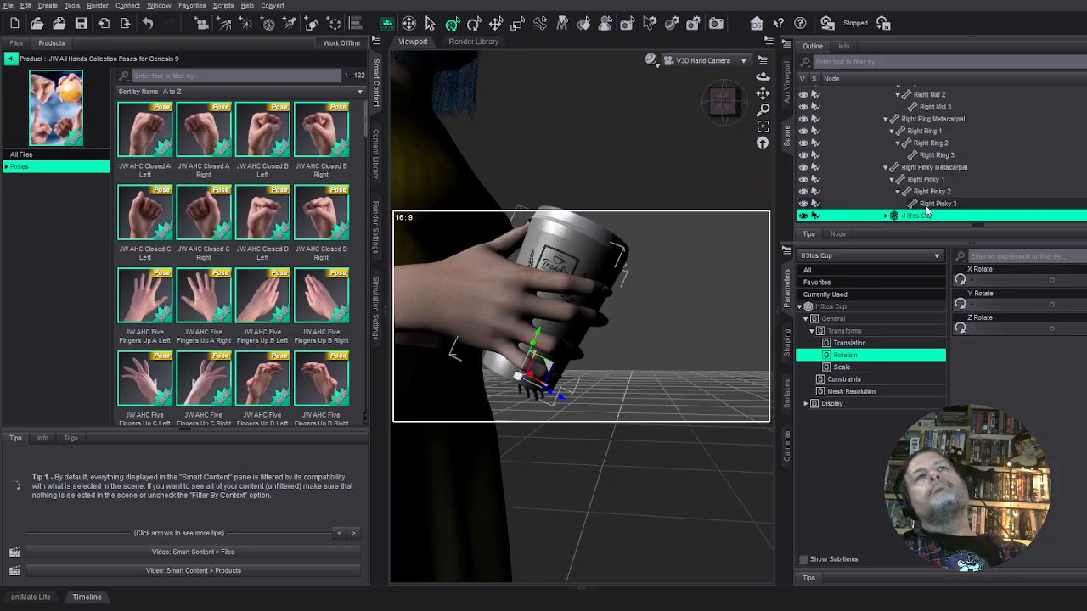
click(513, 310)
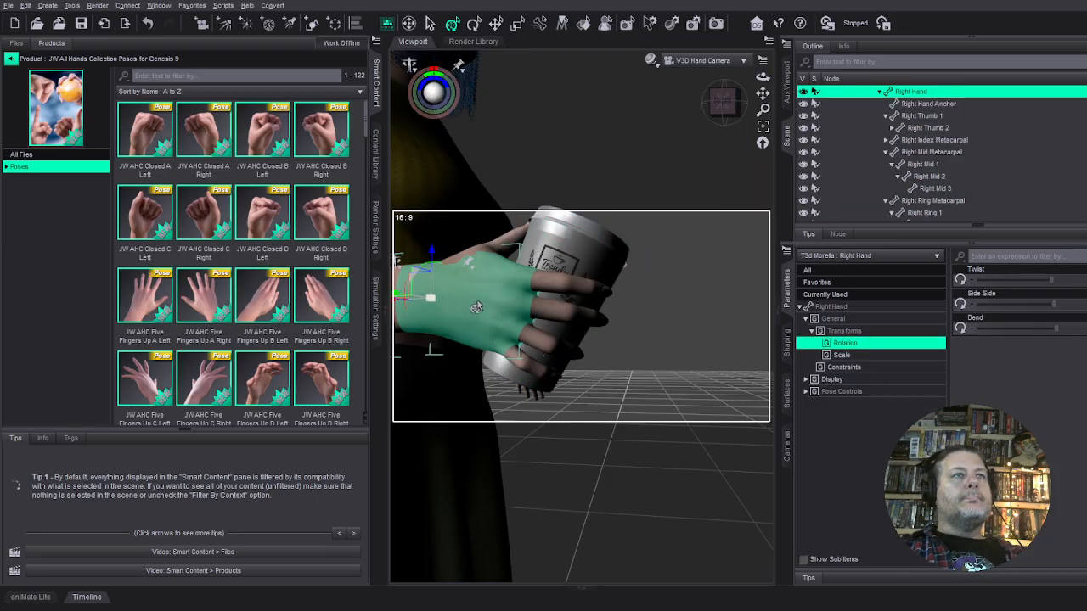
drag(1056, 304, 1023, 304)
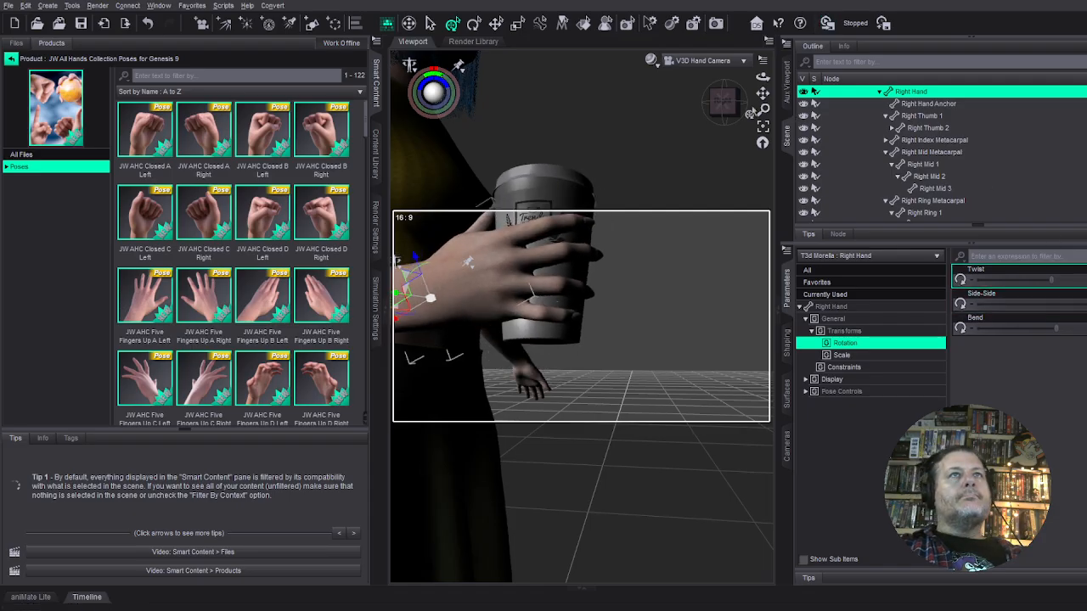
Pose the right thumb against the cup by adjusting the Twist, Bend and Up-Down rotation of Right Thumb 1.
click(763, 127)
drag(735, 113, 699, 103)
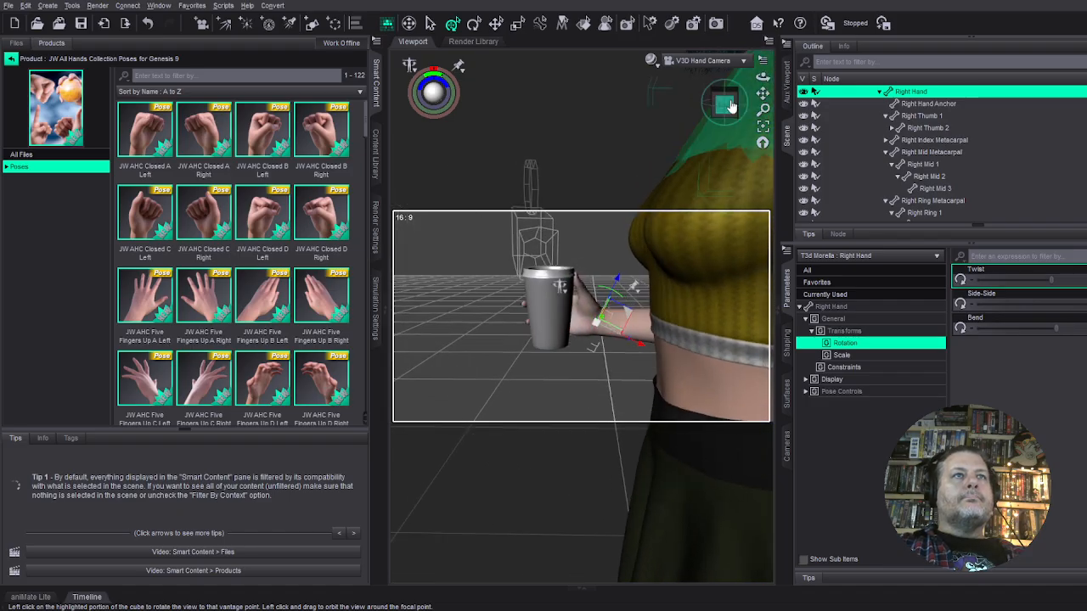
click(584, 314)
drag(1057, 305, 1086, 328)
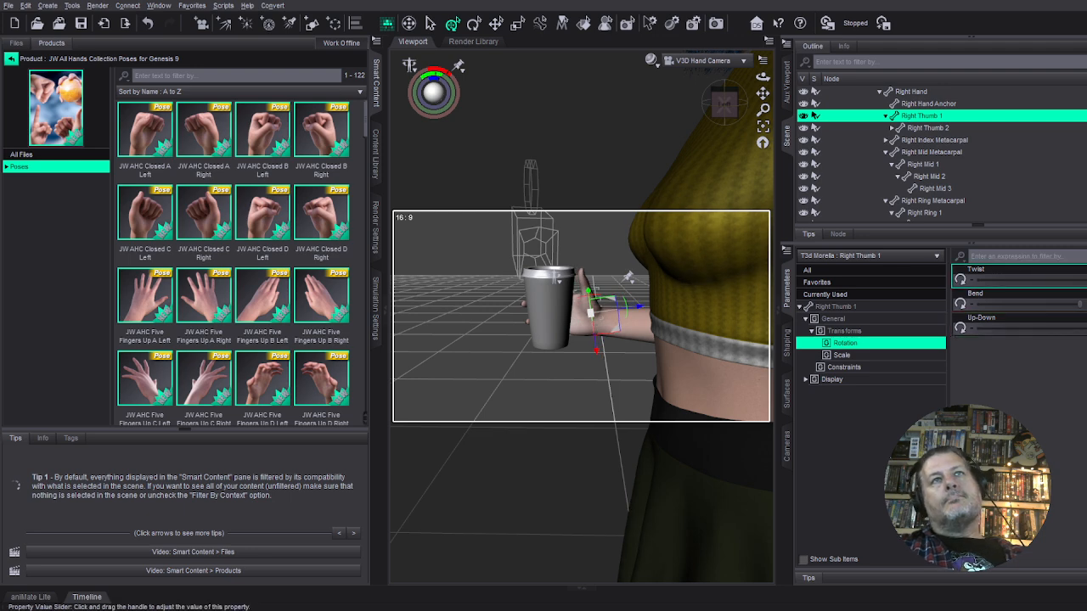
drag(1085, 280, 1071, 280)
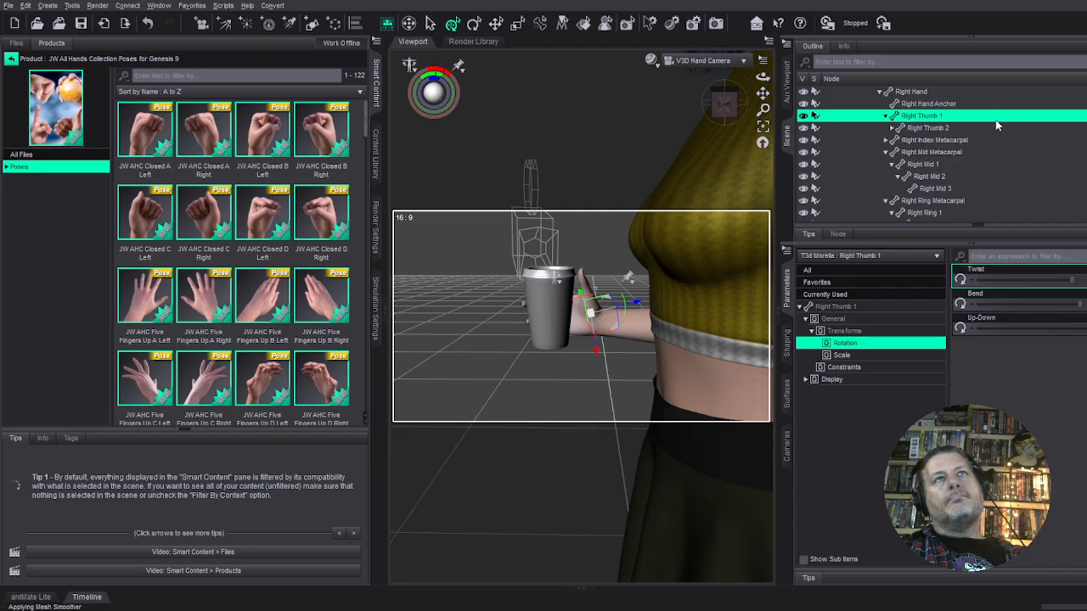
click(930, 105)
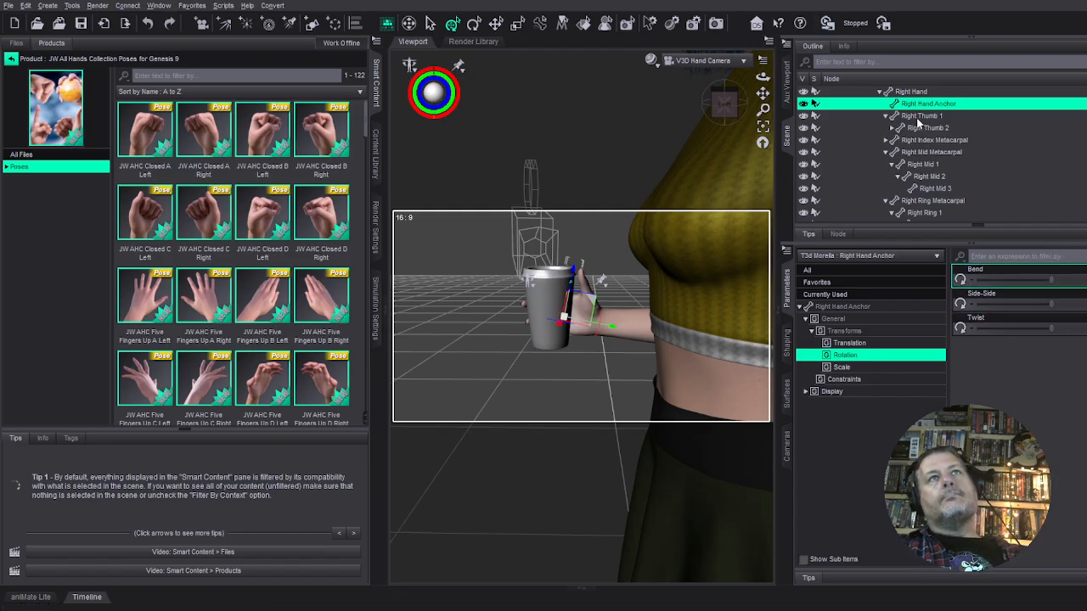
click(919, 117)
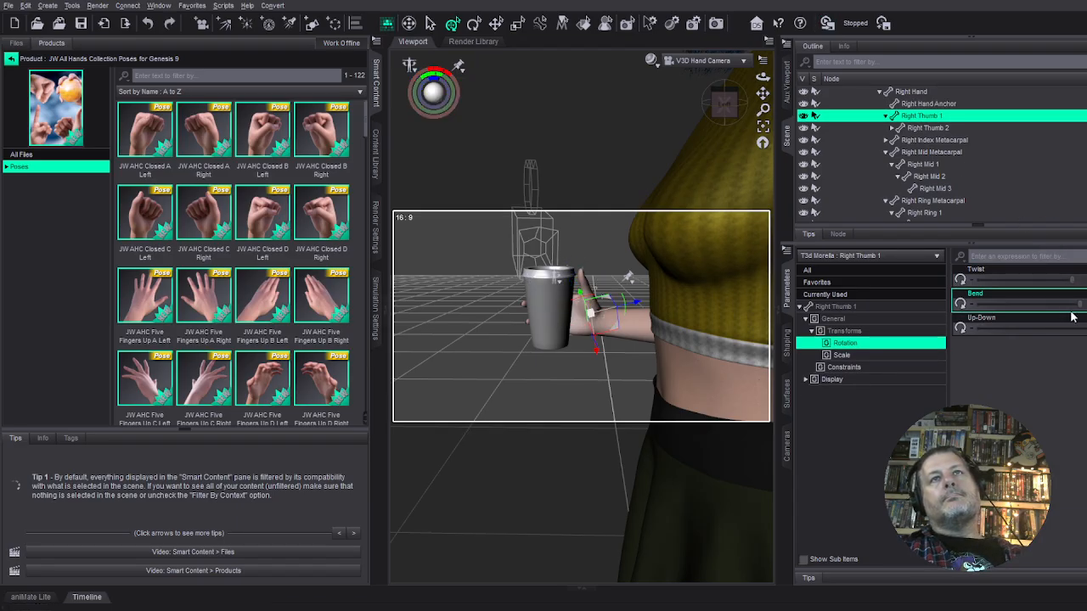
drag(1081, 304, 1011, 329)
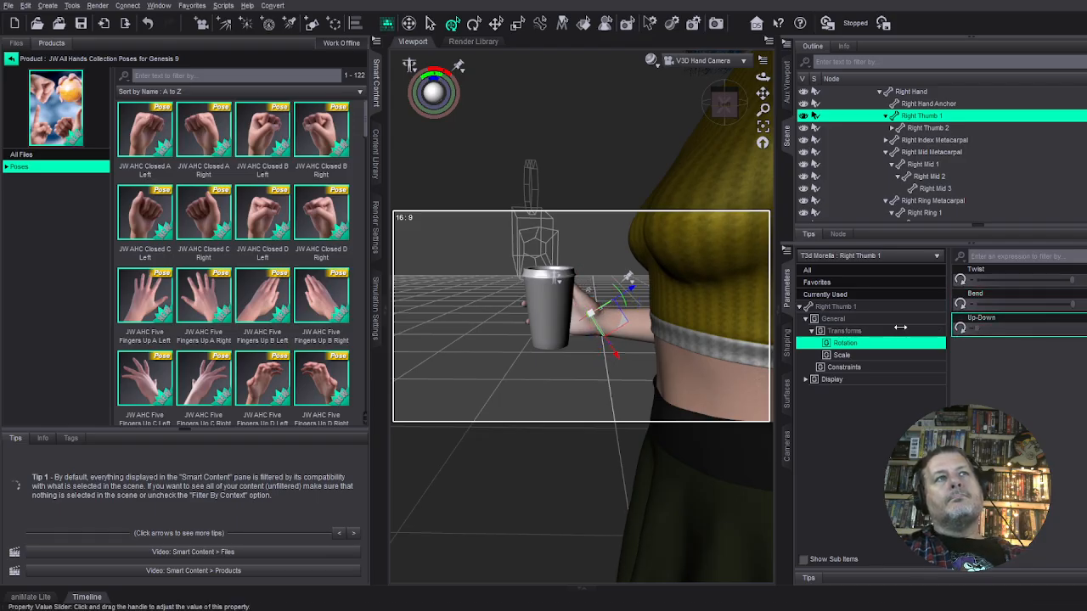
drag(900, 327, 887, 328)
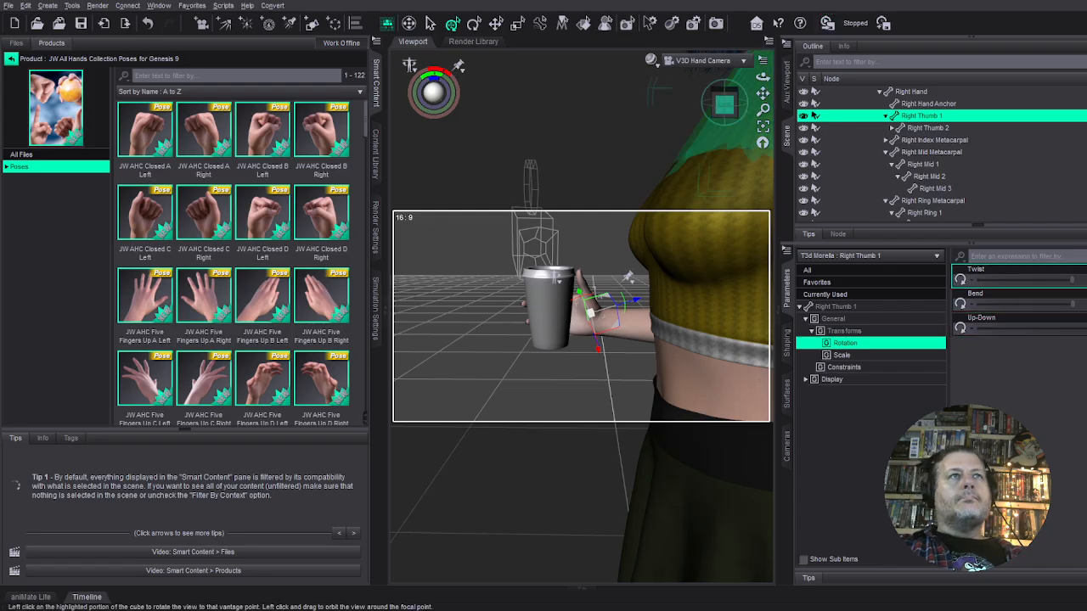
Lower the figure's left arm to her side by adjusting the Front-Back and Bend rotation of Left Upper Arm.
drag(724, 103, 684, 105)
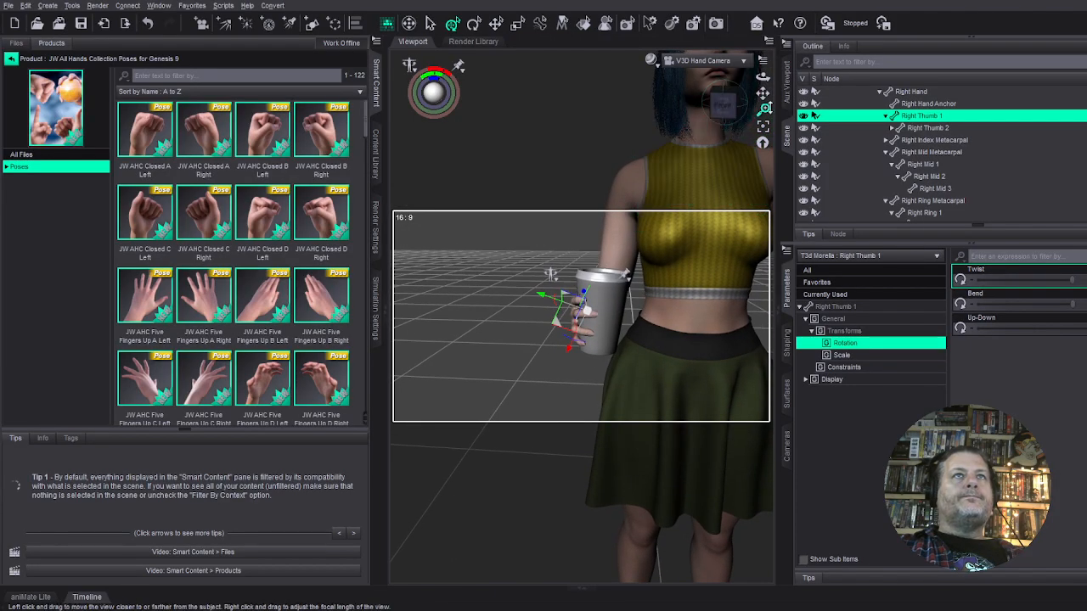
drag(762, 107, 763, 134)
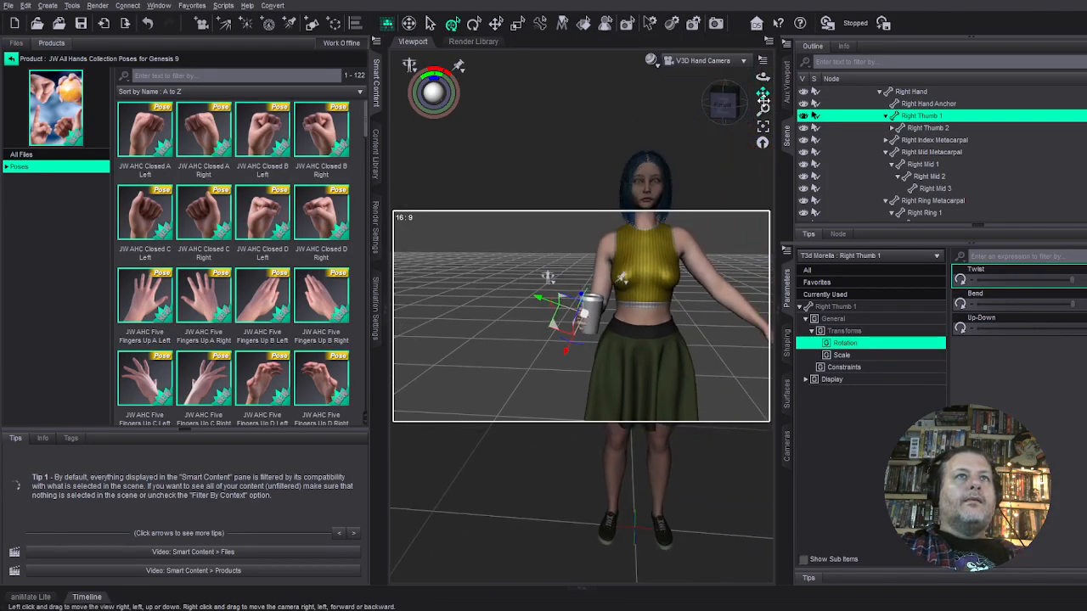
click(694, 265)
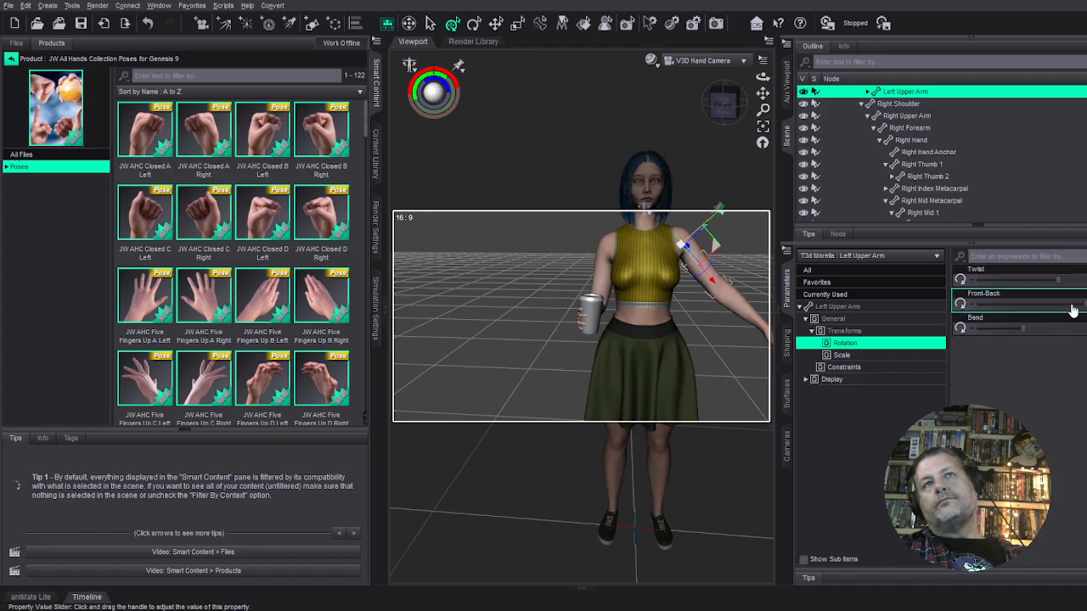
drag(1083, 310, 1080, 307)
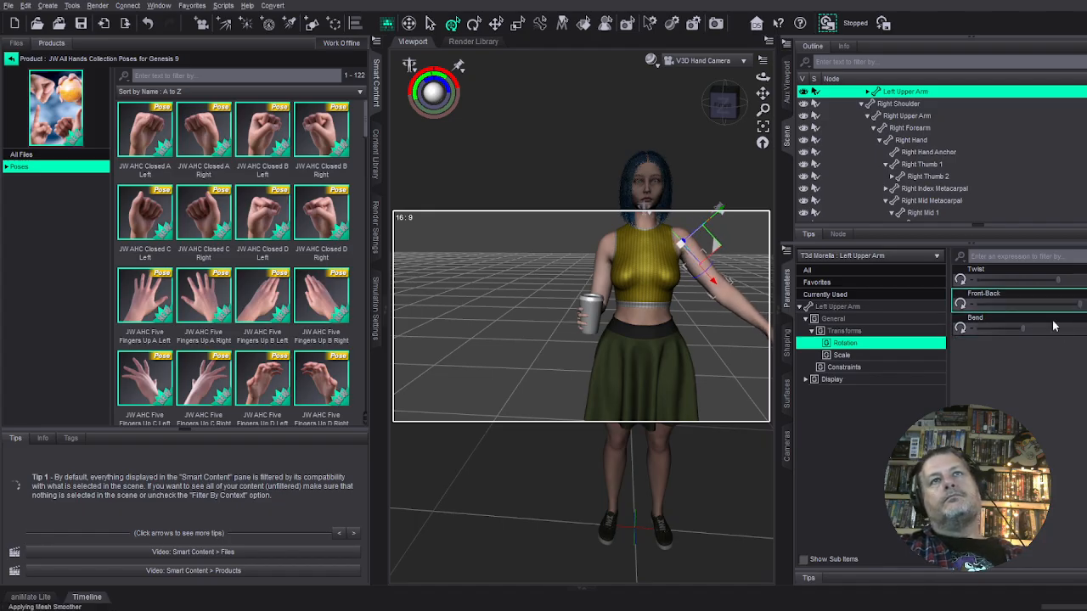
drag(1022, 329, 978, 335)
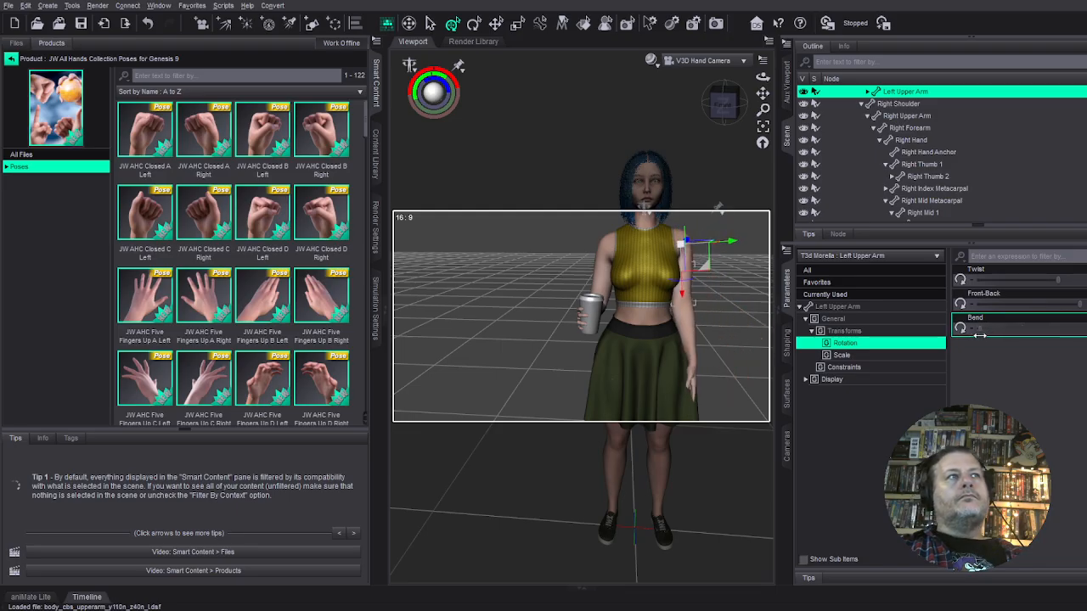
Apply the JW AHC Five Fingers Up C Left pose to the left hand and adjust the Left Hand Bend.
click(696, 376)
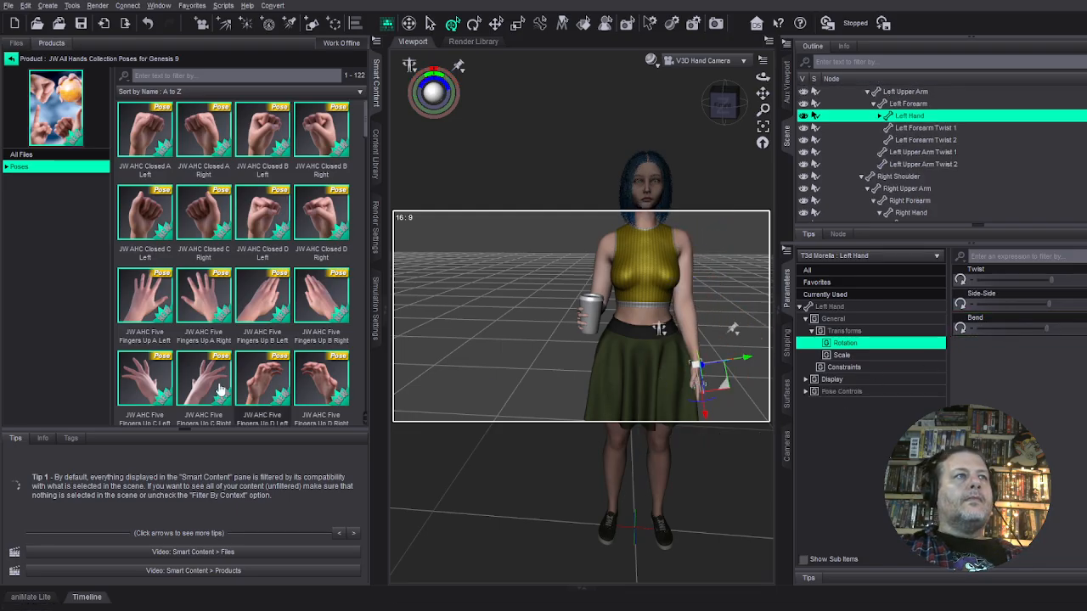
double_click(140, 381)
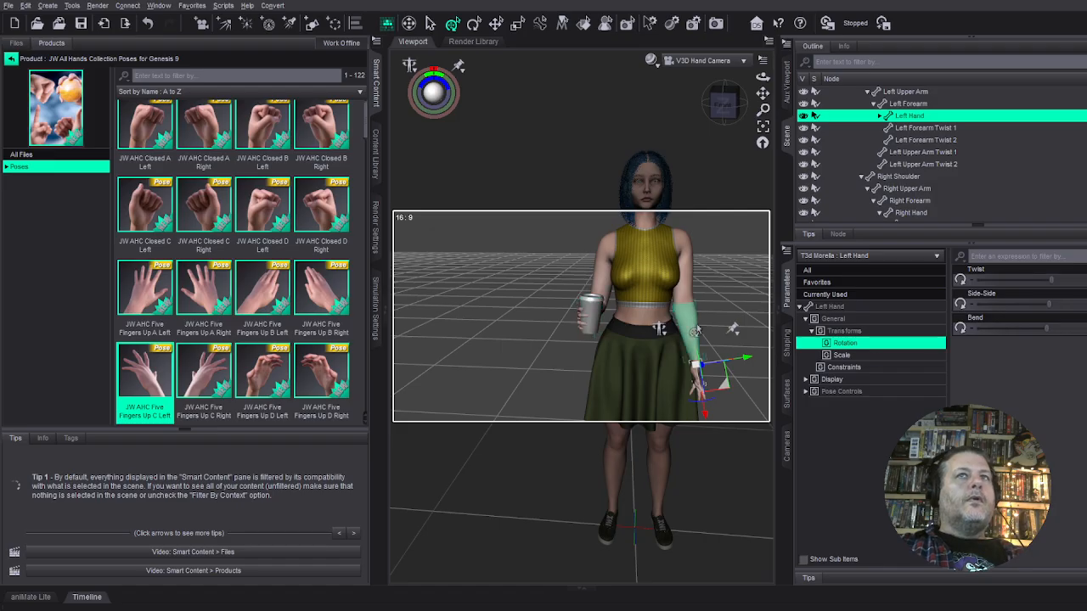
drag(1047, 330, 1040, 330)
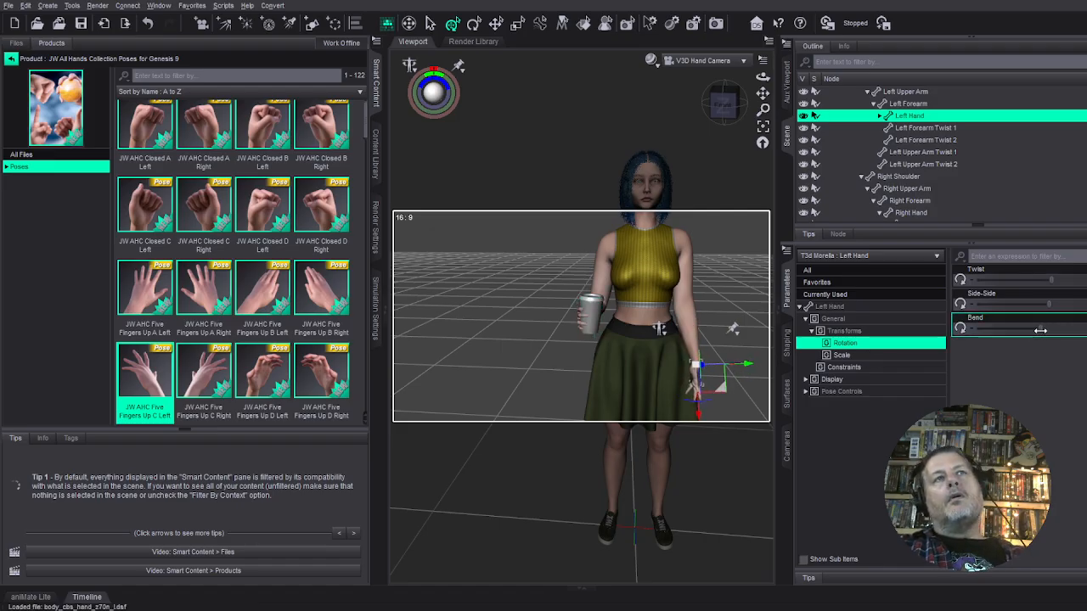
Raise the left forearm toward the chest by adjusting the Bend rotation of Left Forearm.
click(910, 104)
drag(1074, 307, 994, 321)
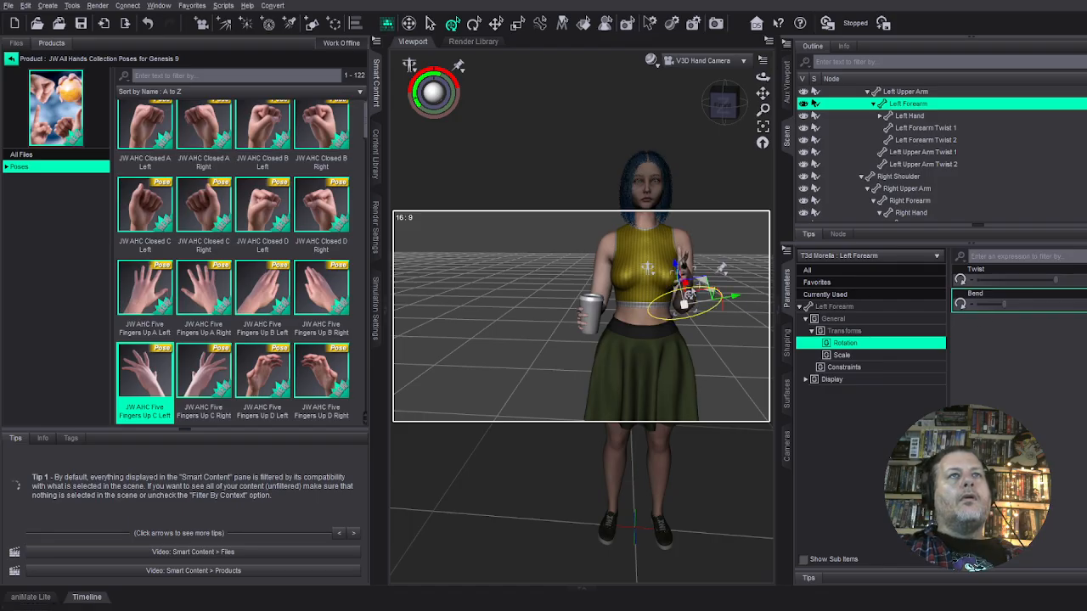
drag(721, 98, 698, 110)
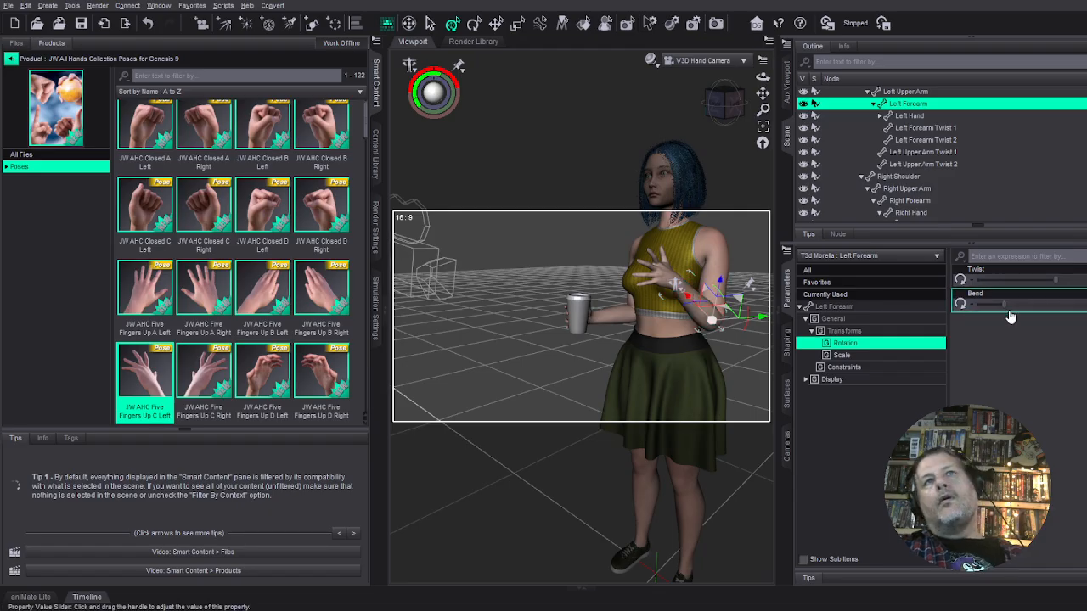
drag(1003, 304, 973, 304)
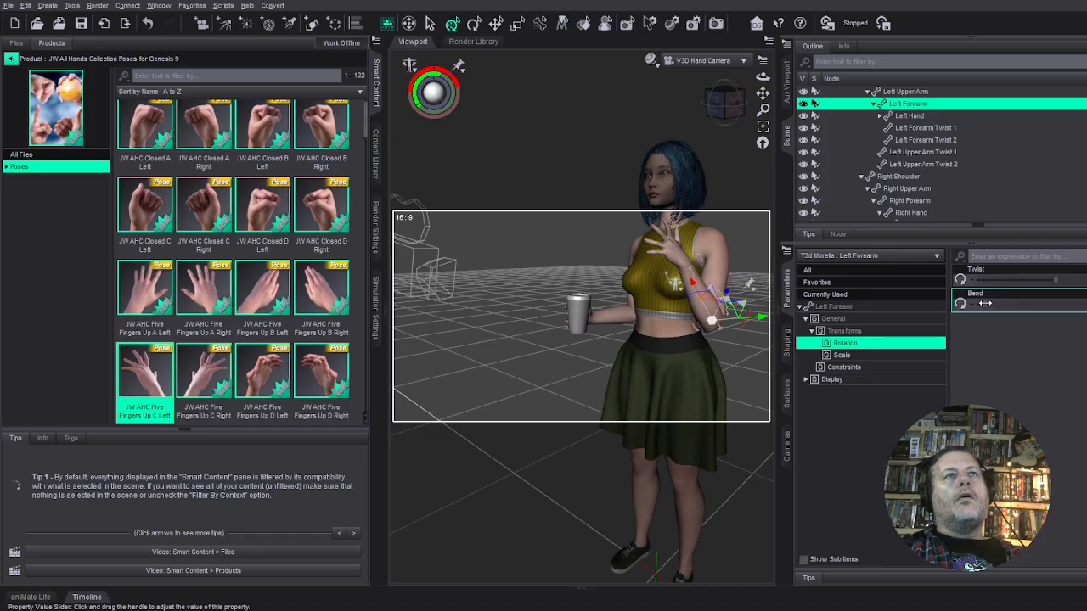
Turn the raised left arm by adjusting the Twist of Left Upper Arm and the Twist of Left Forearm.
click(905, 91)
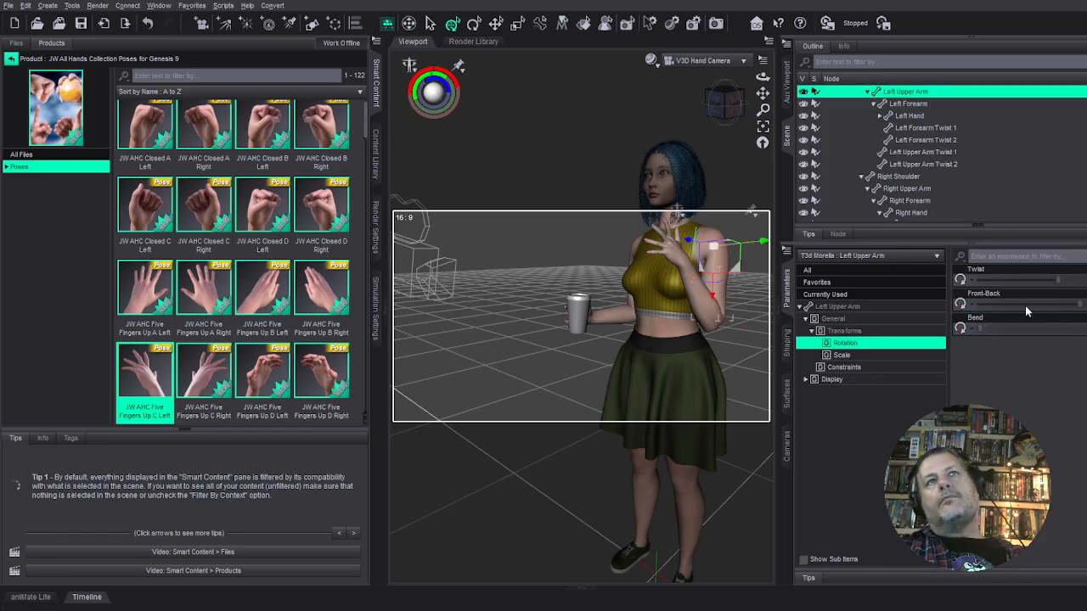
drag(1053, 279, 1042, 278)
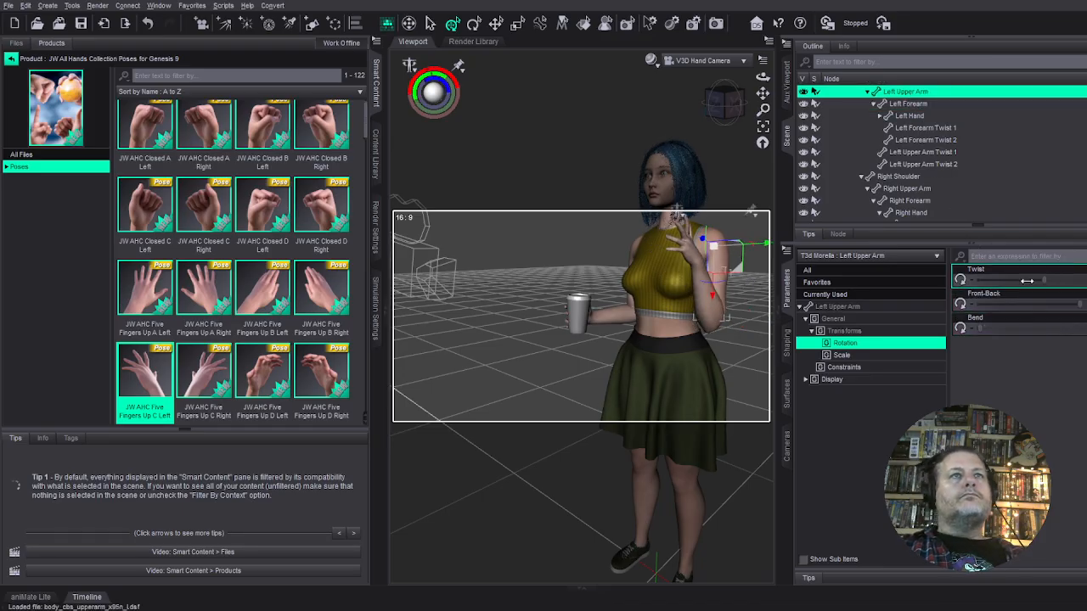
click(700, 299)
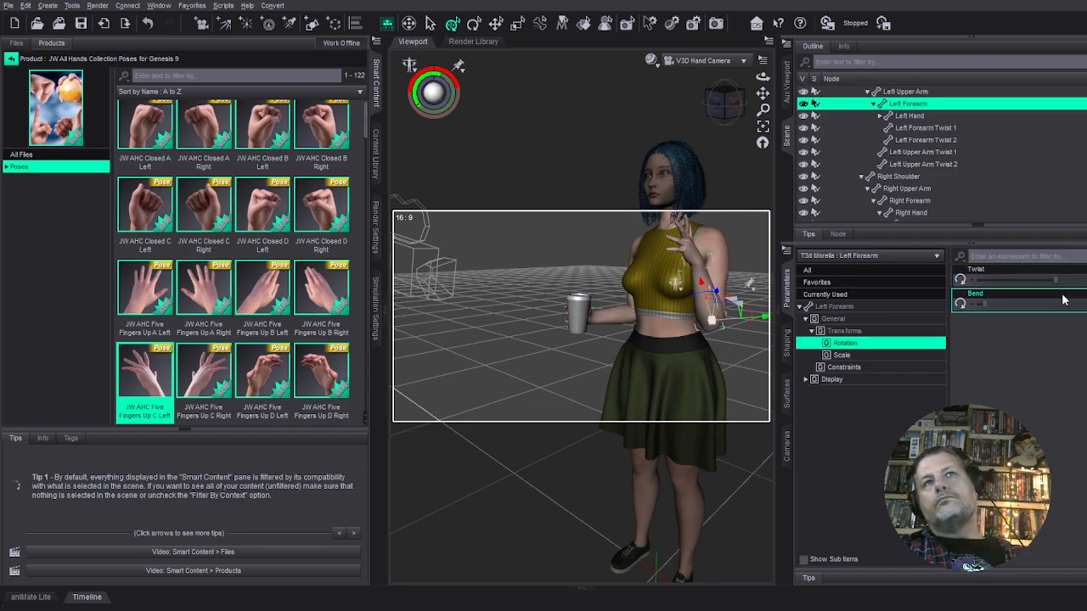
drag(1060, 280, 1022, 280)
From the front, fine-tune the Left Forearm Bend and bend the Left Hand back into an open, palm-up gesture.
click(724, 102)
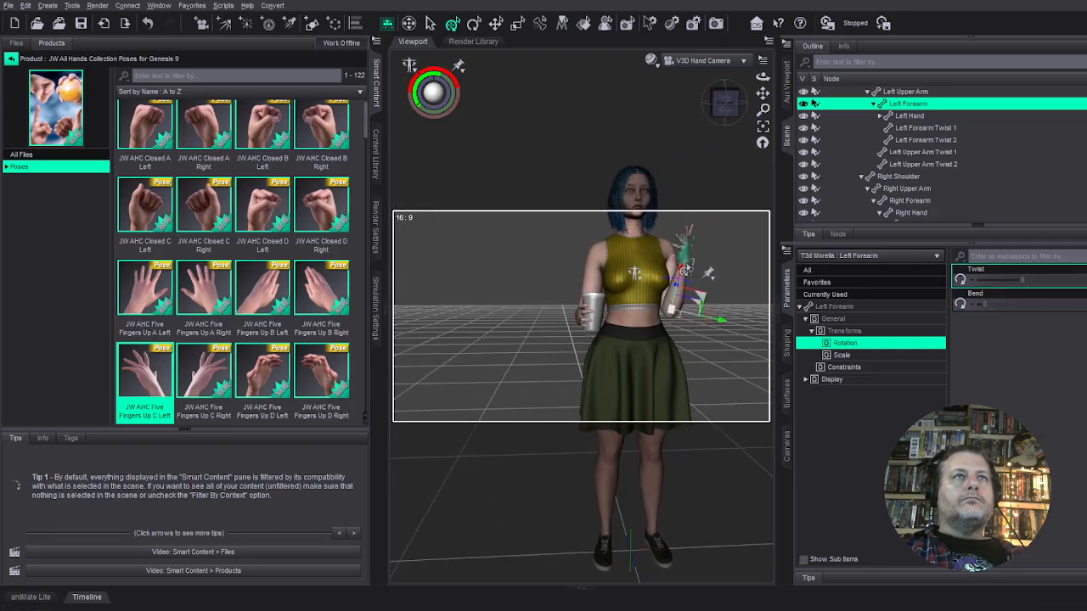
drag(984, 302, 983, 302)
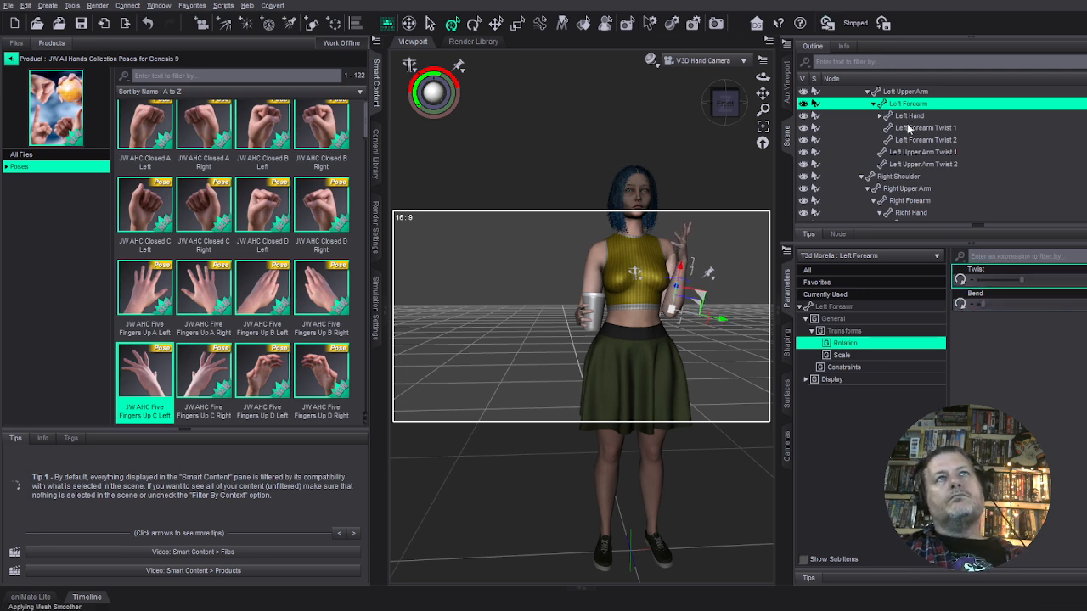
click(908, 115)
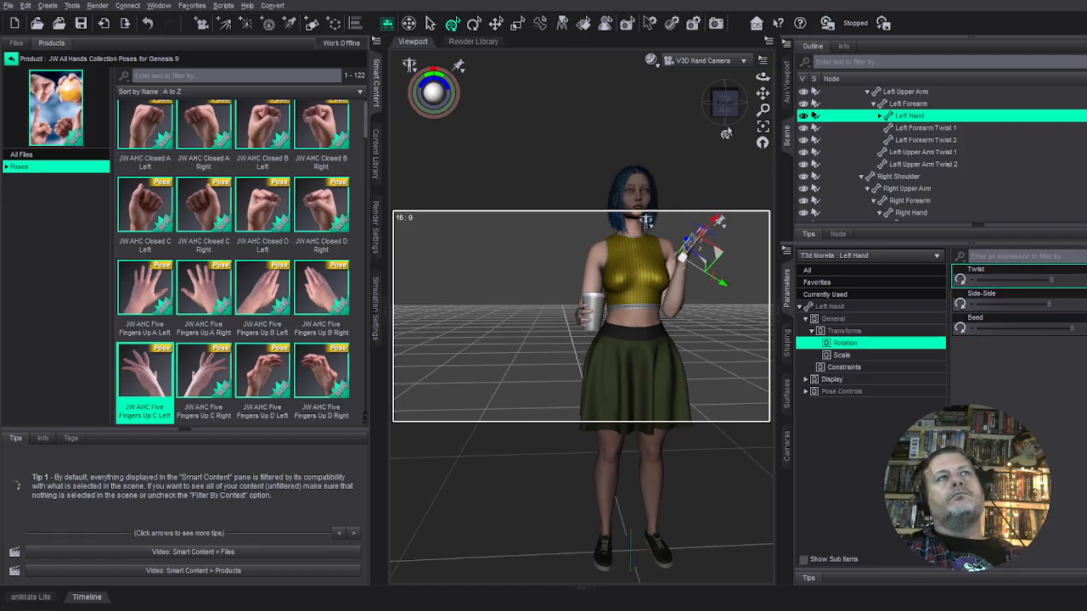
drag(762, 109, 720, 185)
Select the head and open the LowerFace group of its Expression Fusion pose controls.
click(619, 257)
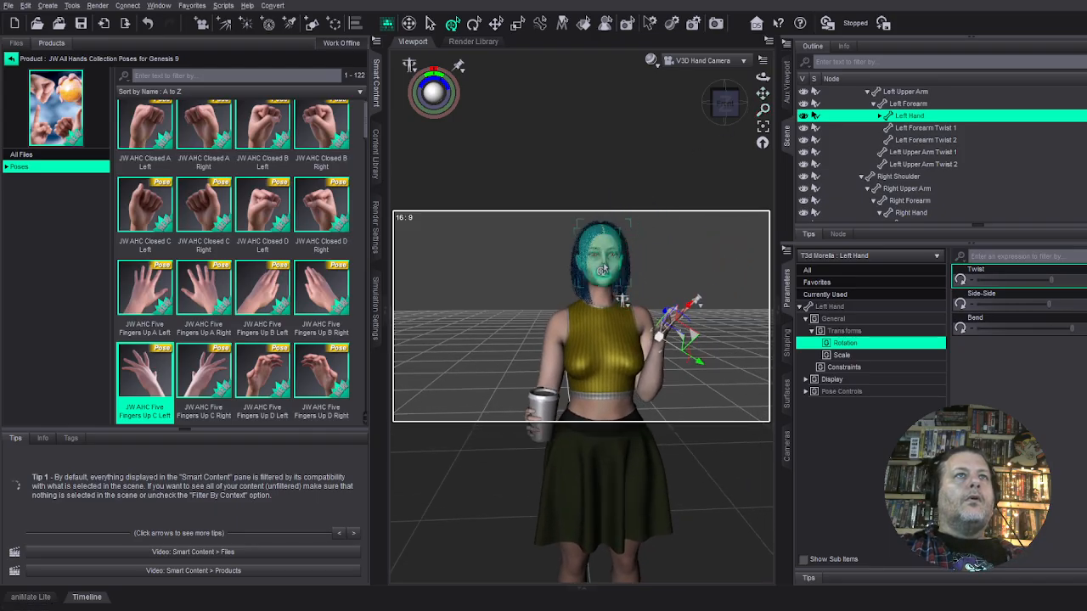
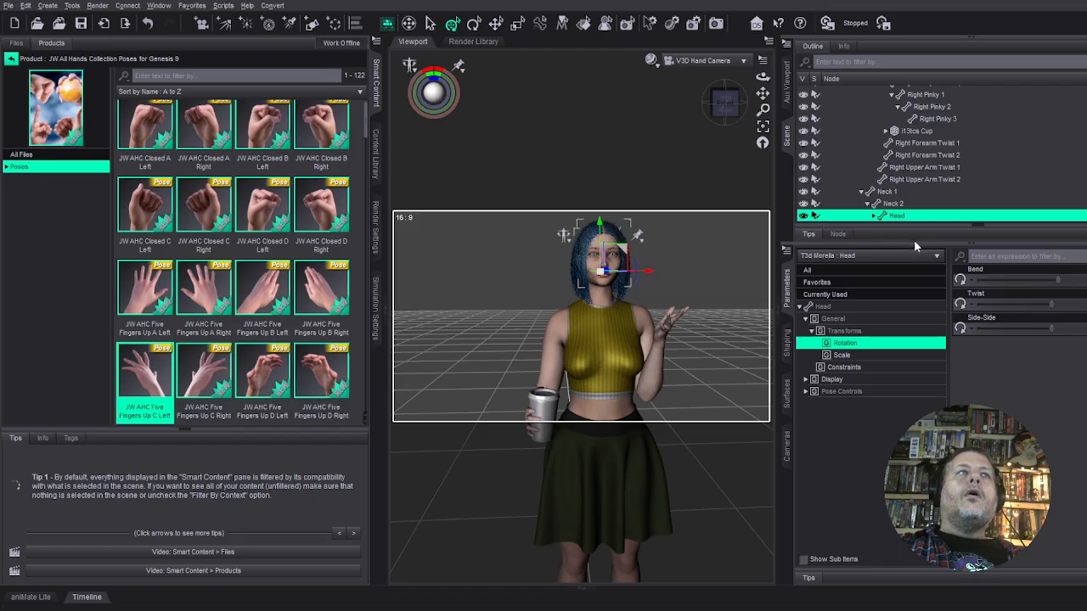
click(805, 391)
click(845, 453)
click(817, 452)
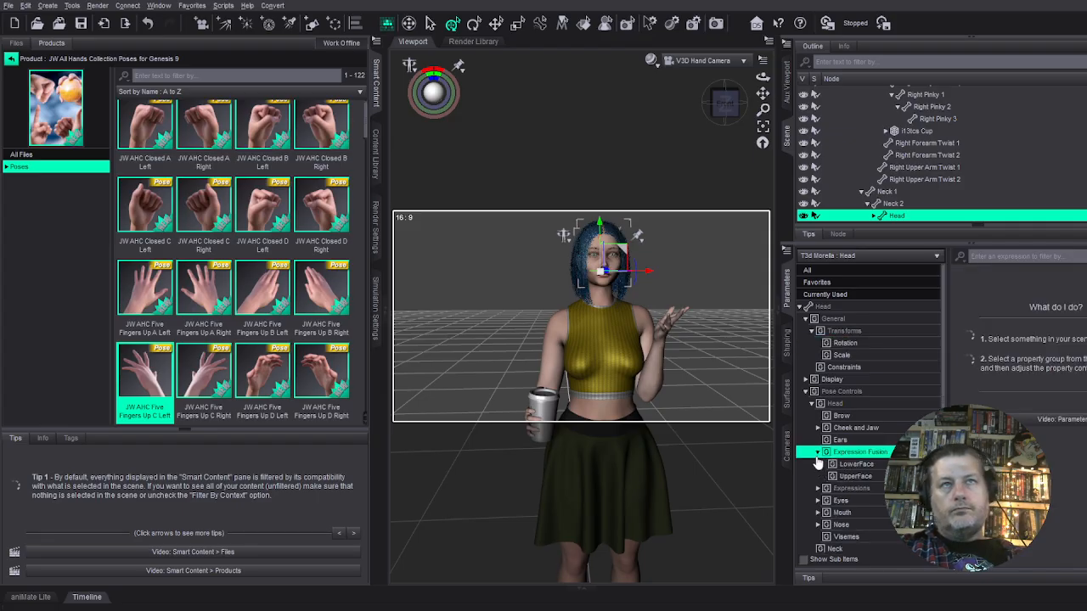
click(860, 466)
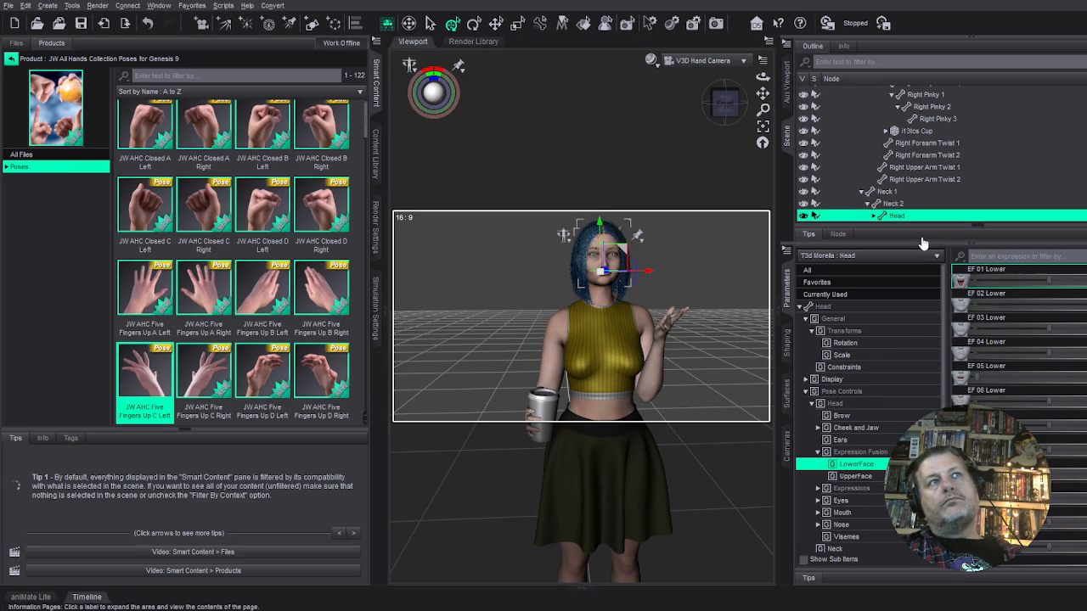
Frame the face, try the EF 02 Lower expression, and part the lips with another LowerFace expression.
click(763, 132)
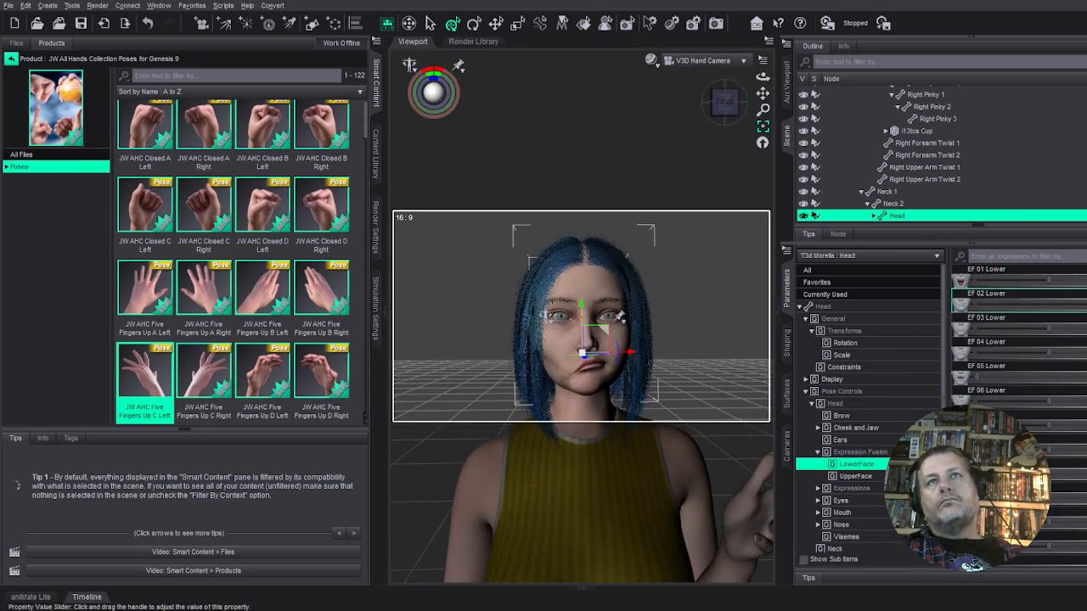
drag(1085, 303, 1057, 304)
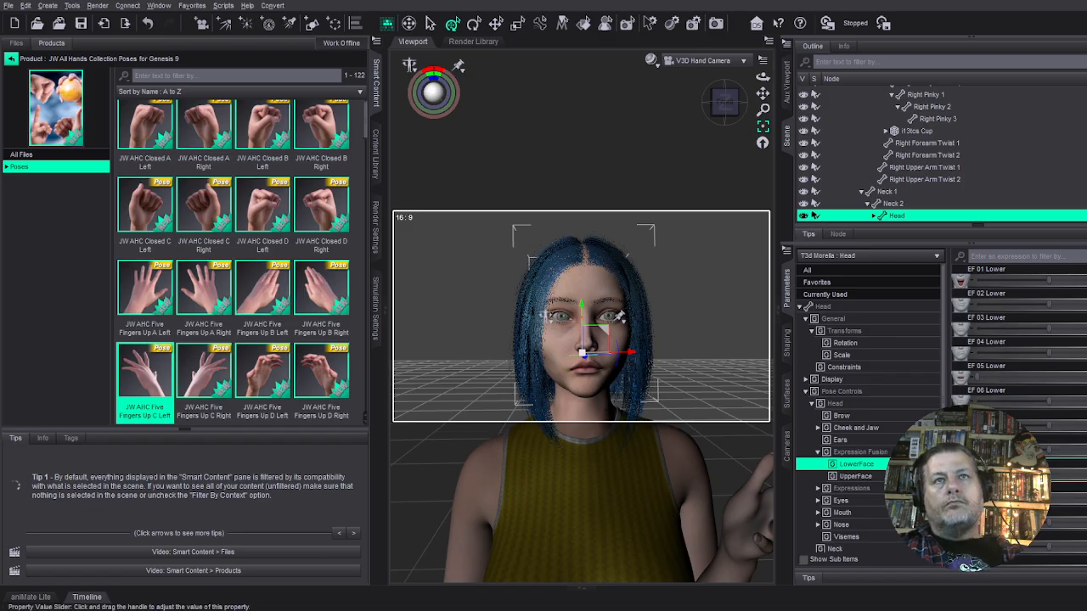
drag(1056, 473, 1075, 472)
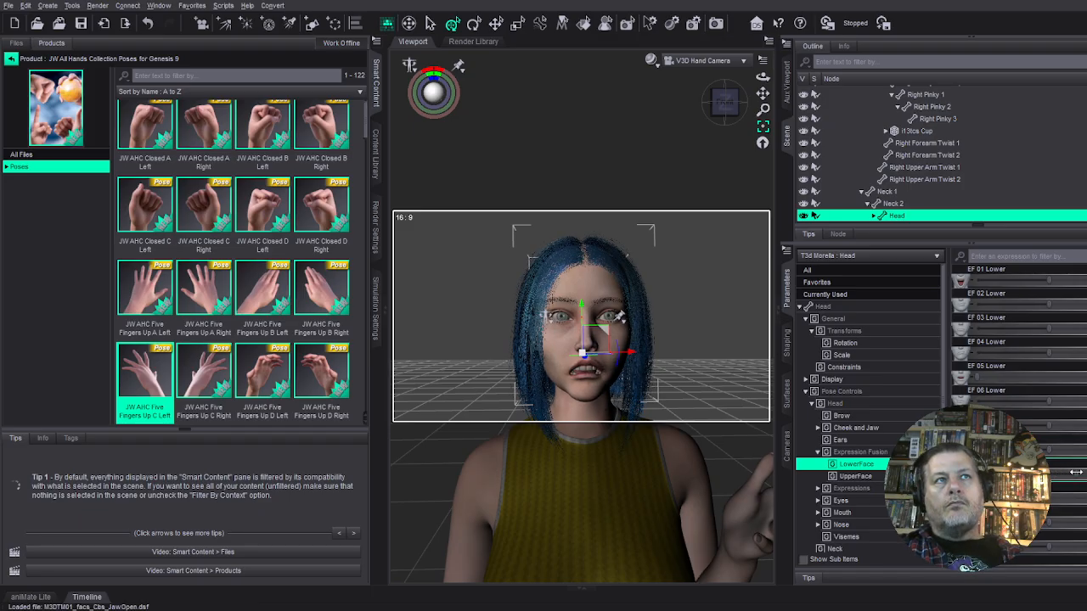
drag(762, 109, 762, 119)
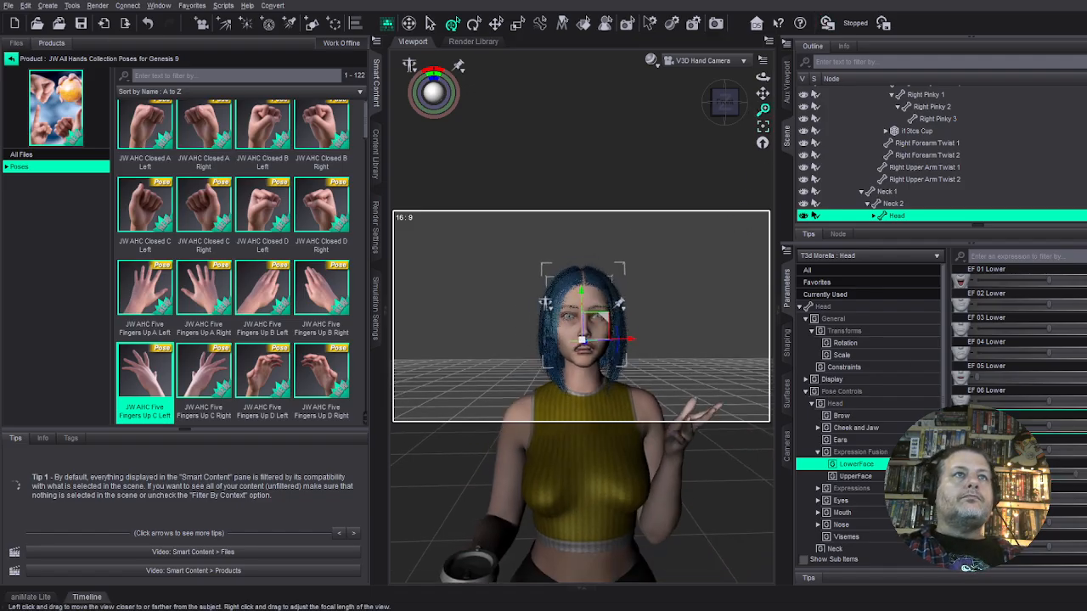
Adjust the upper half of the face with the EF 02 Upper expression from the UpperFace group.
click(854, 476)
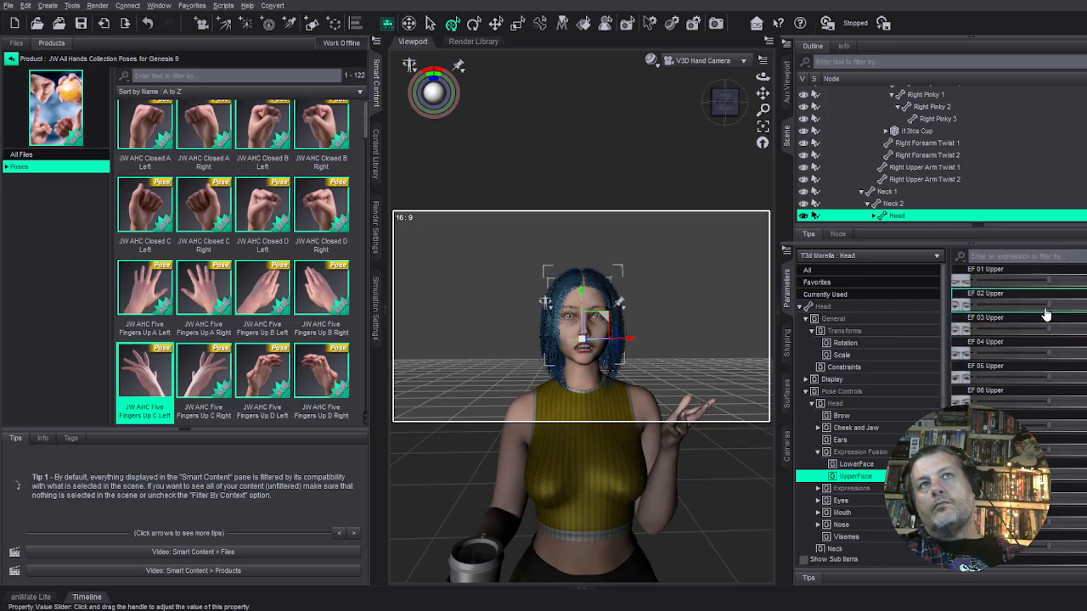
drag(1046, 304, 1086, 304)
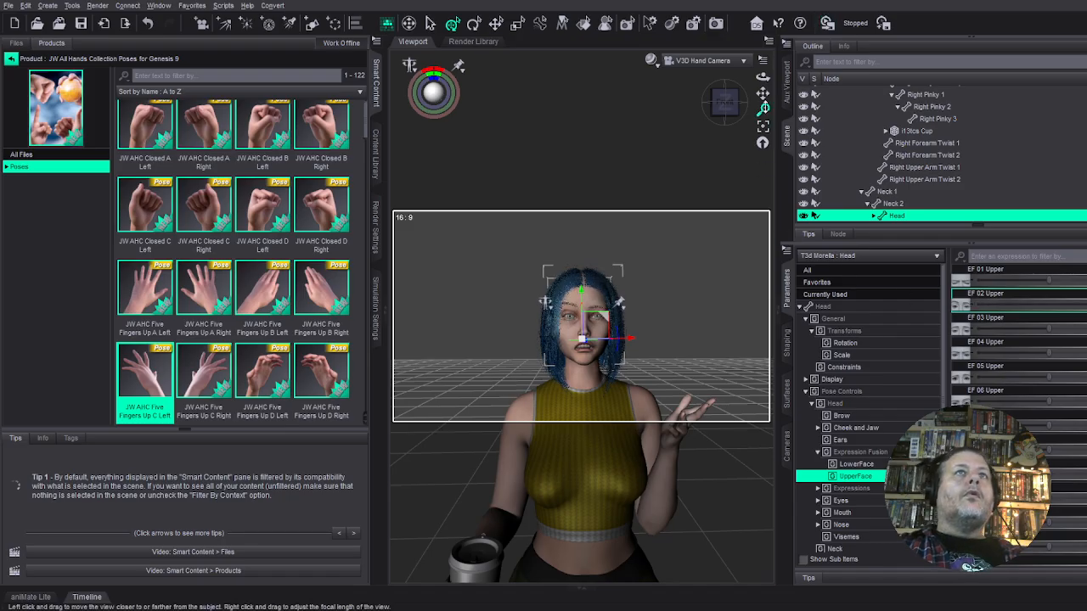
drag(763, 108, 762, 137)
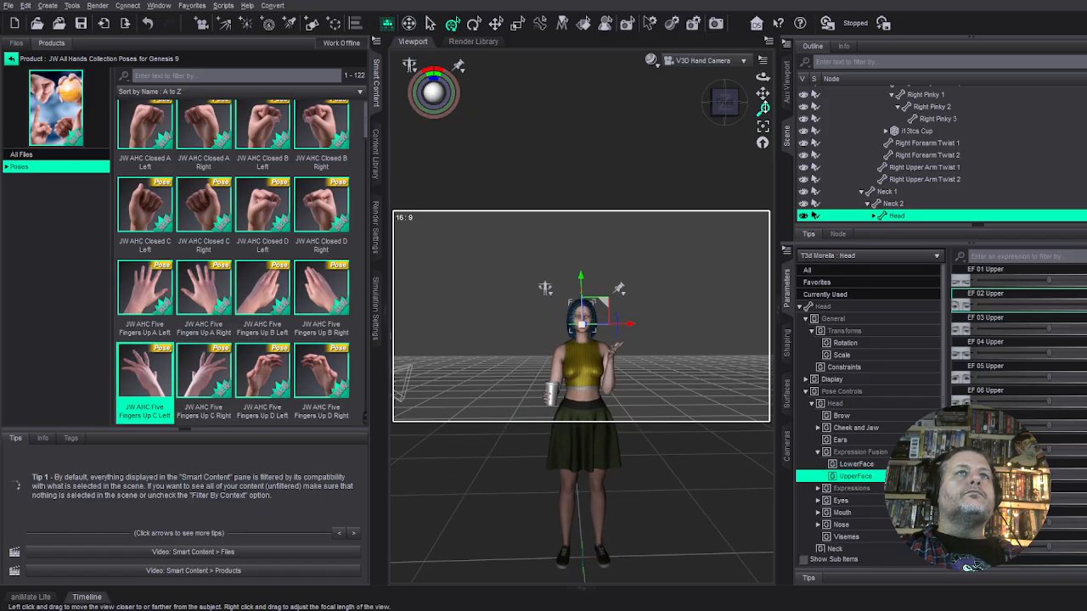
drag(762, 94, 756, 86)
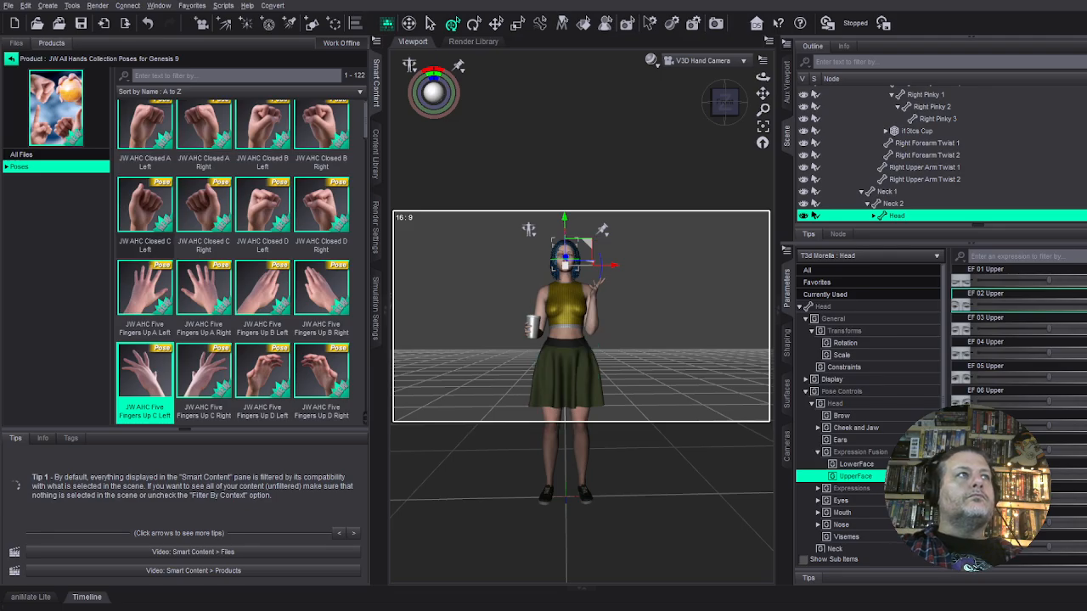
Clear the hands product search and open NG Build Your Own Standing Weighted Poses for Genesis 9 from the Poses category.
click(11, 61)
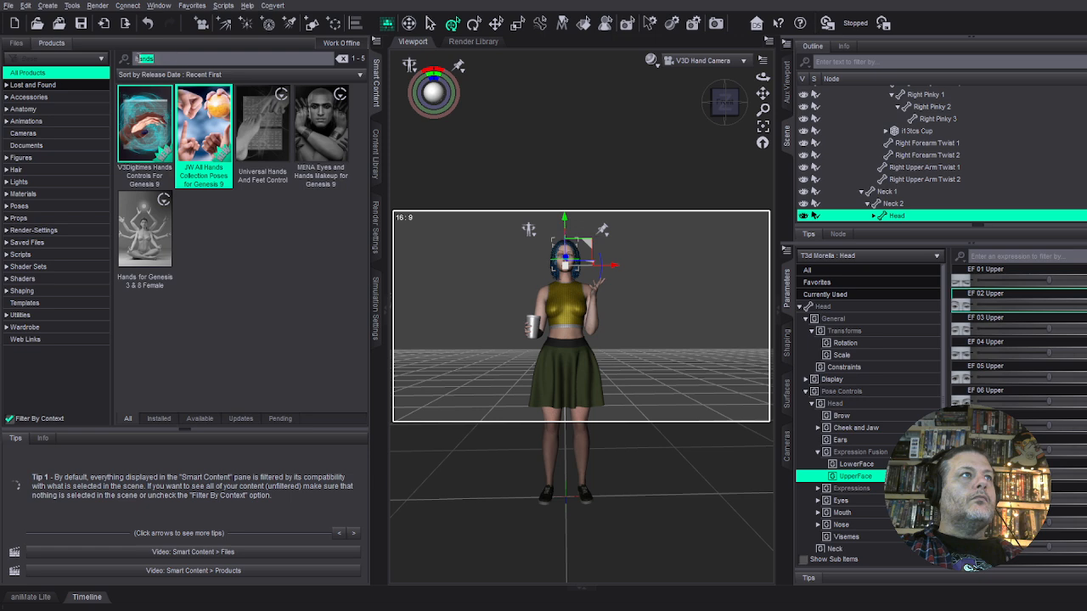
click(343, 59)
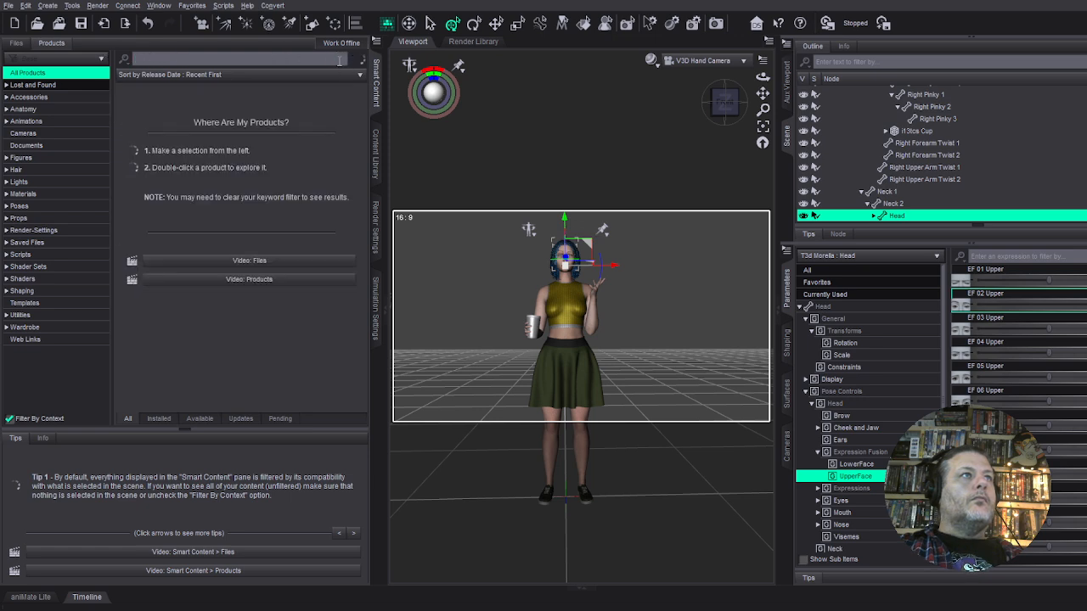
click(20, 206)
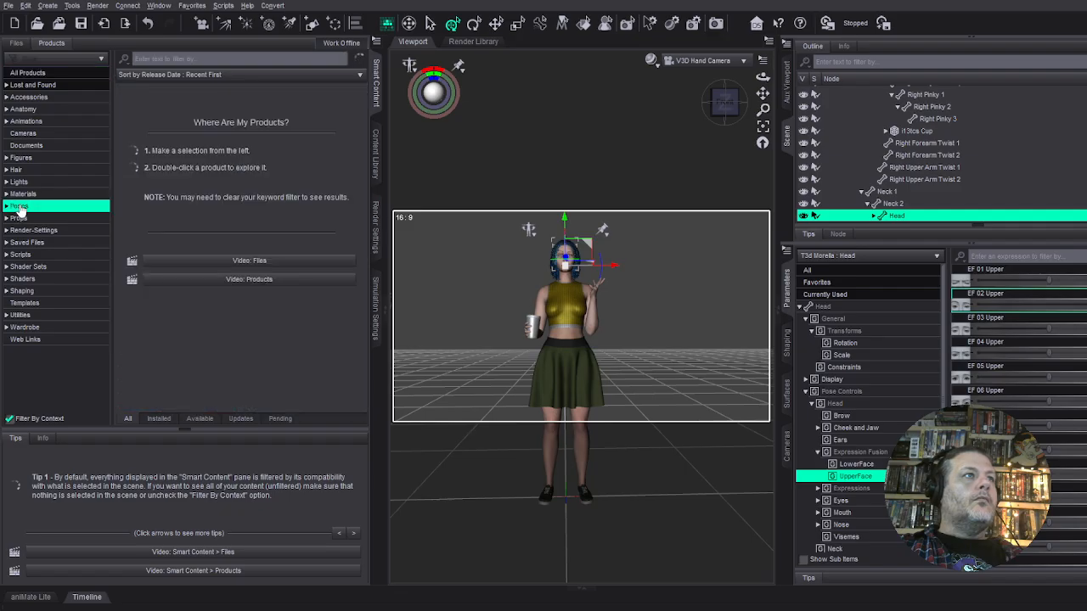
double_click(144, 230)
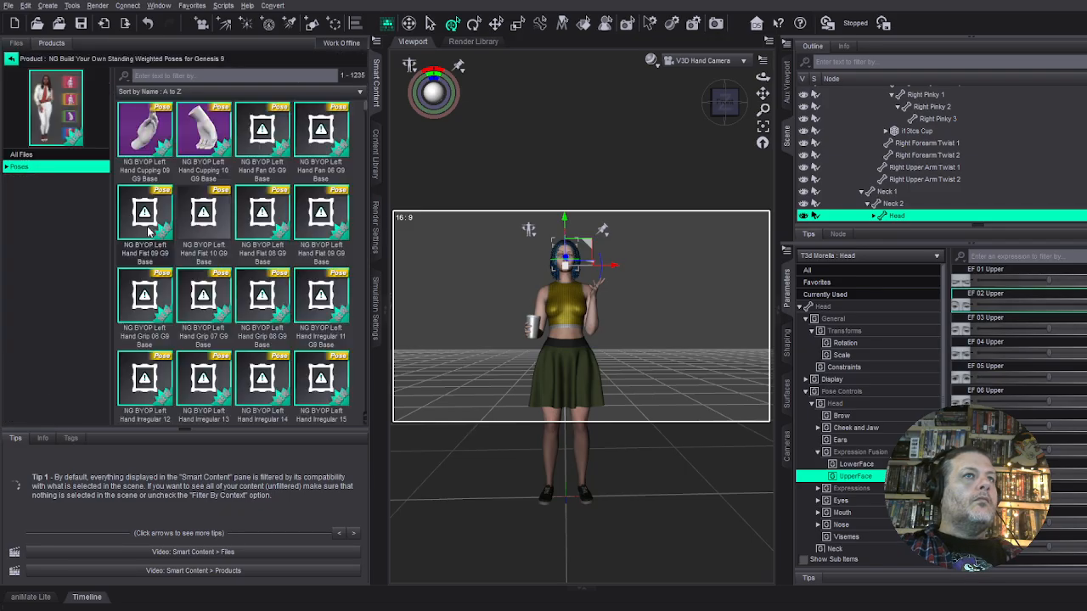
Browse the pose product's partial-body lower poses and apply NG BYOSW Bent Knees 14 M (Less) to the figure.
scroll(287, 278, down, 3)
scroll(287, 277, down, 5)
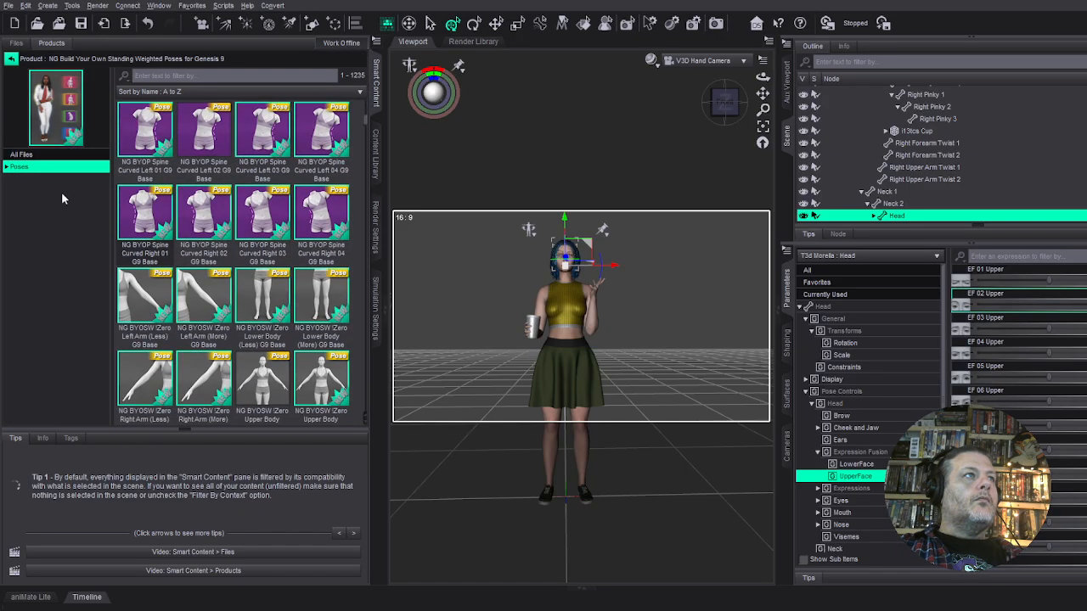
click(7, 168)
click(12, 179)
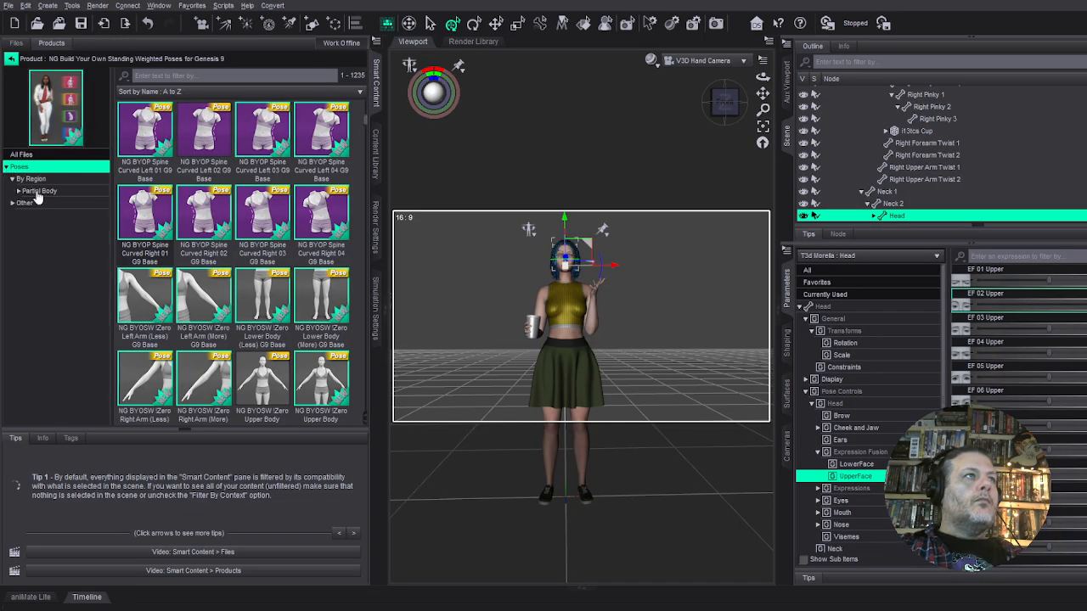
click(19, 191)
click(42, 228)
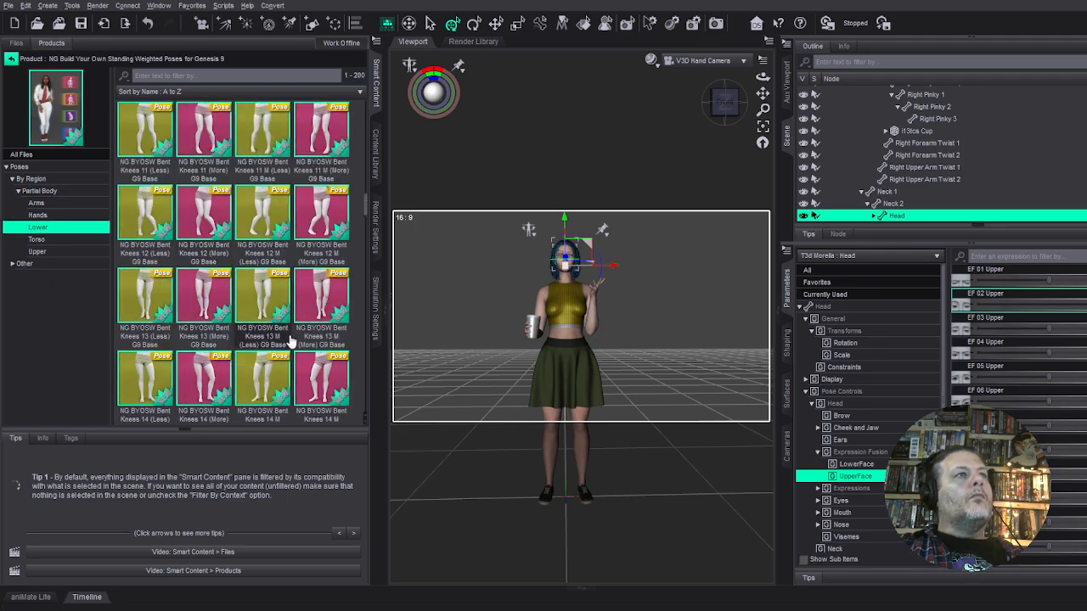
scroll(286, 336, down, 3)
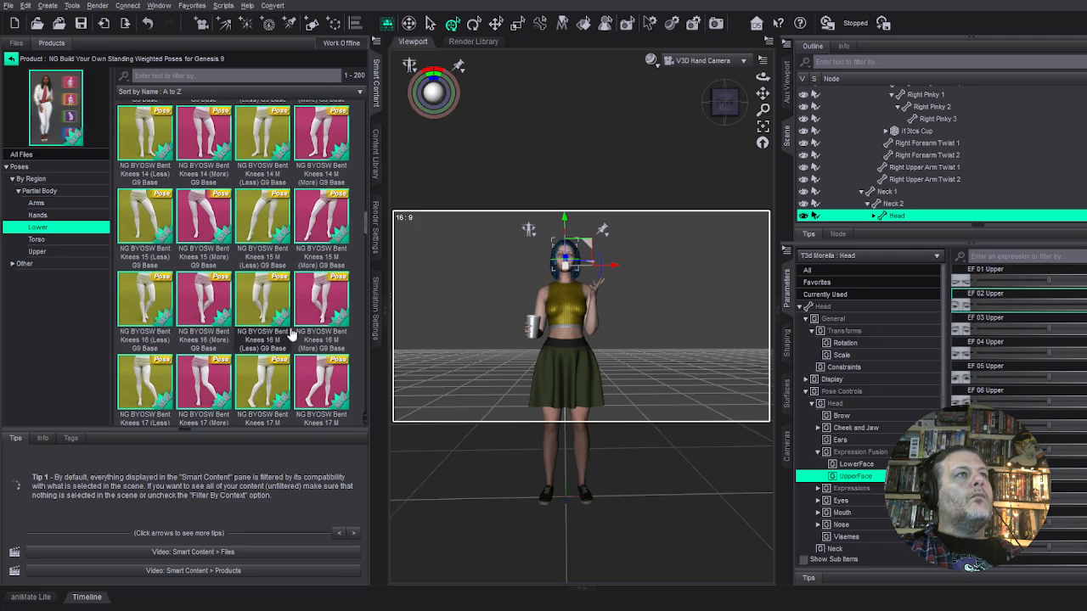
click(260, 128)
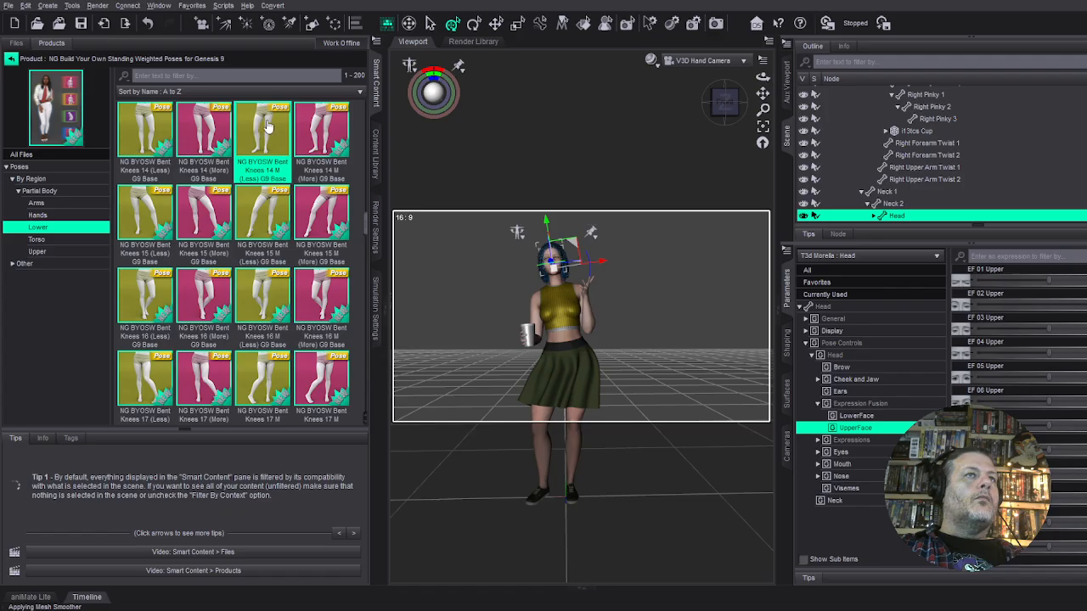
Rotate the Spine 1 bone to bring the leaning upper body upright over the hips.
click(574, 347)
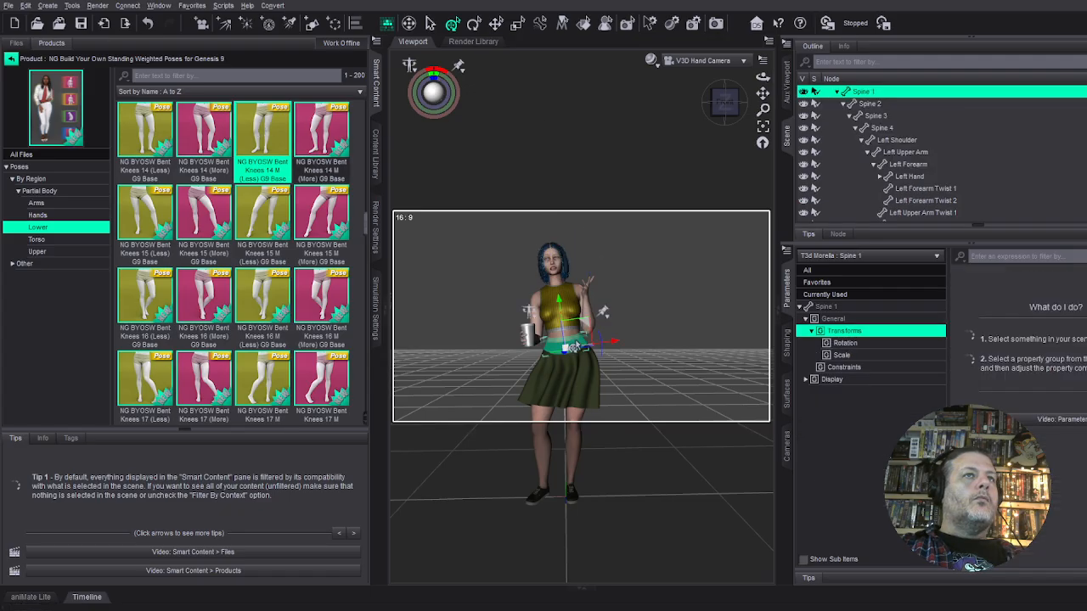
drag(600, 342, 597, 348)
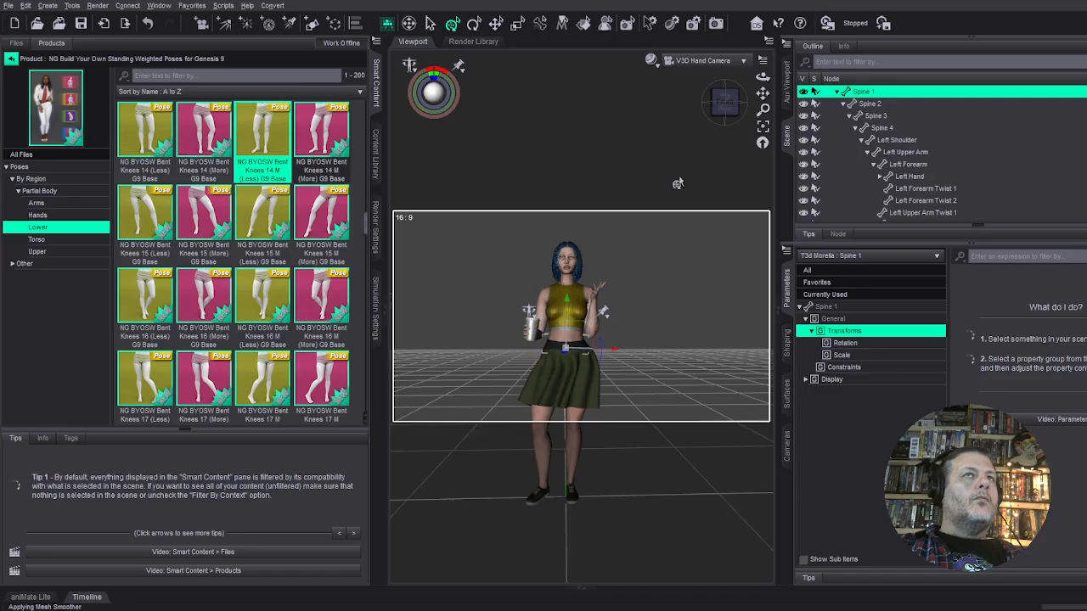
drag(762, 109, 762, 87)
scroll(870, 117, up, 2)
scroll(870, 117, up, 2)
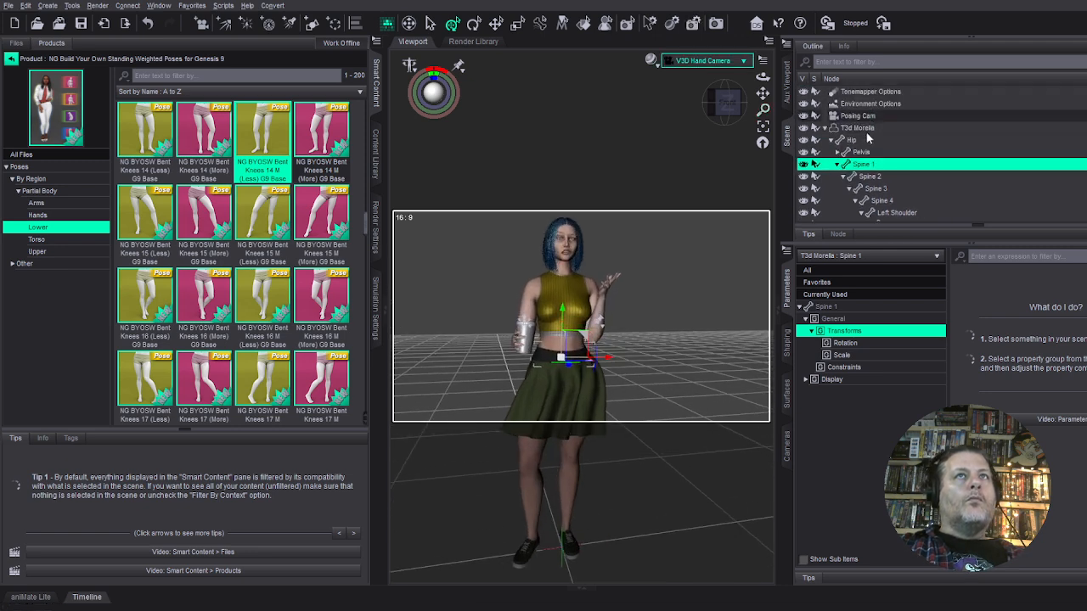
Select the T3d Morella figure in the scene and rename it Karen.
click(866, 129)
click(824, 127)
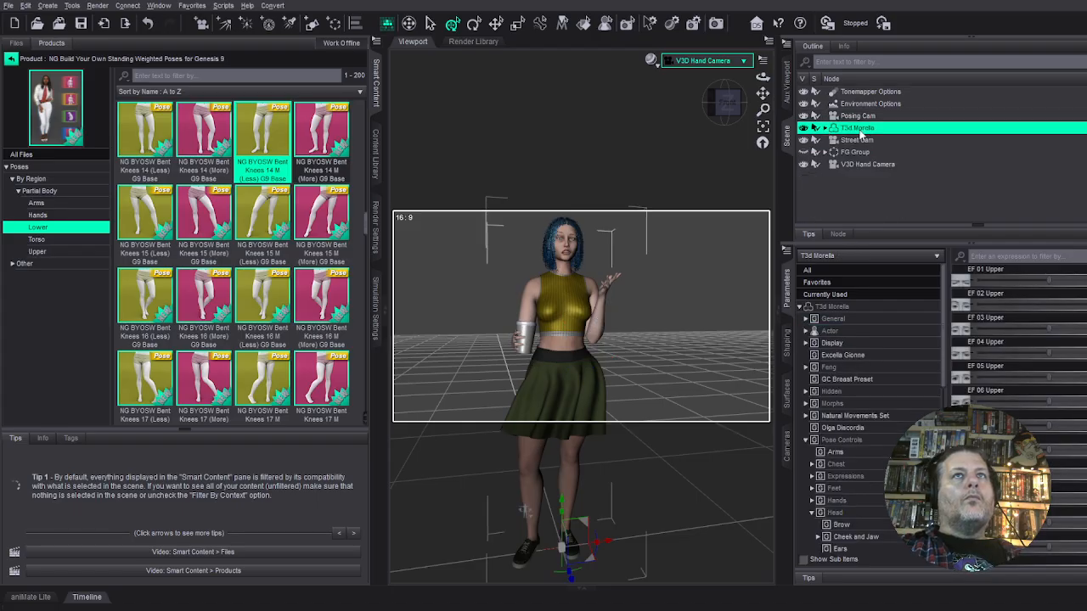
double_click(859, 128)
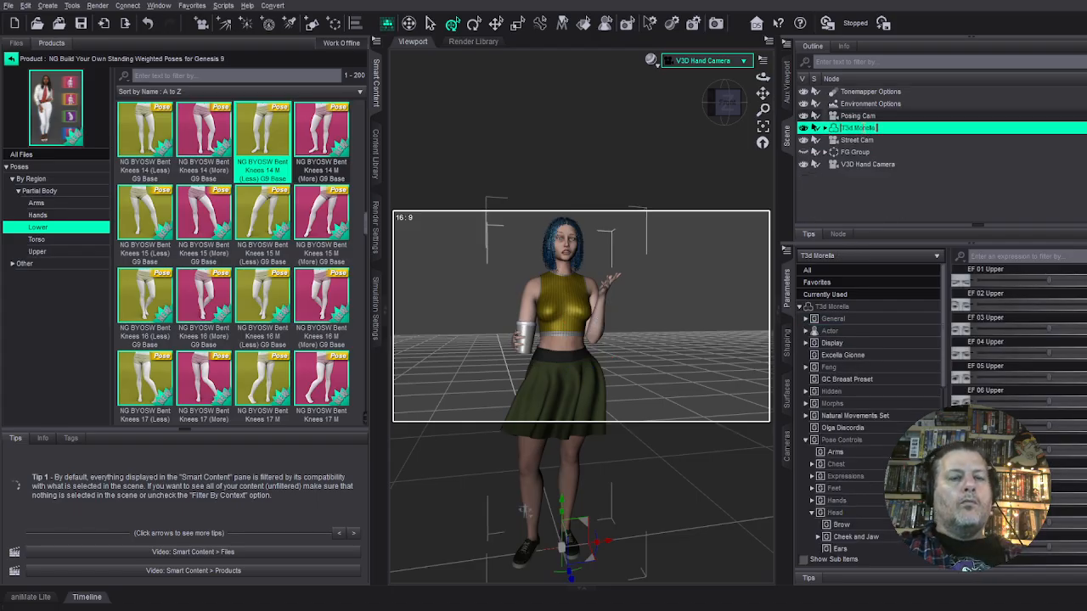
text(K)
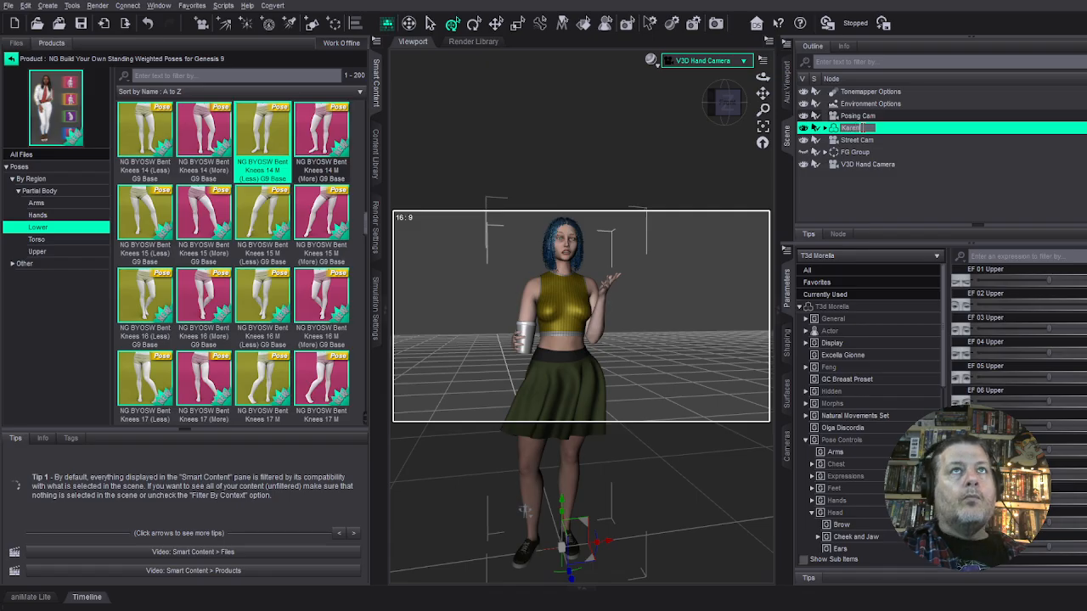
text(aren)
key(Return)
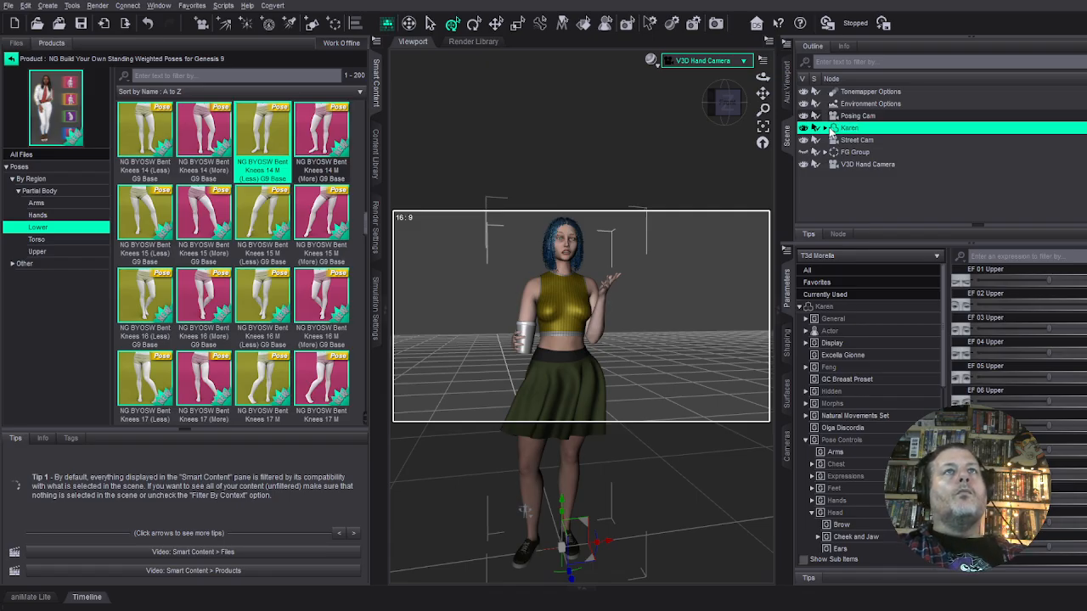
Frame the figure's upper body at an angle, create a camera named Karen Cam, and set its Headlamp Mode to Off.
drag(726, 103, 750, 107)
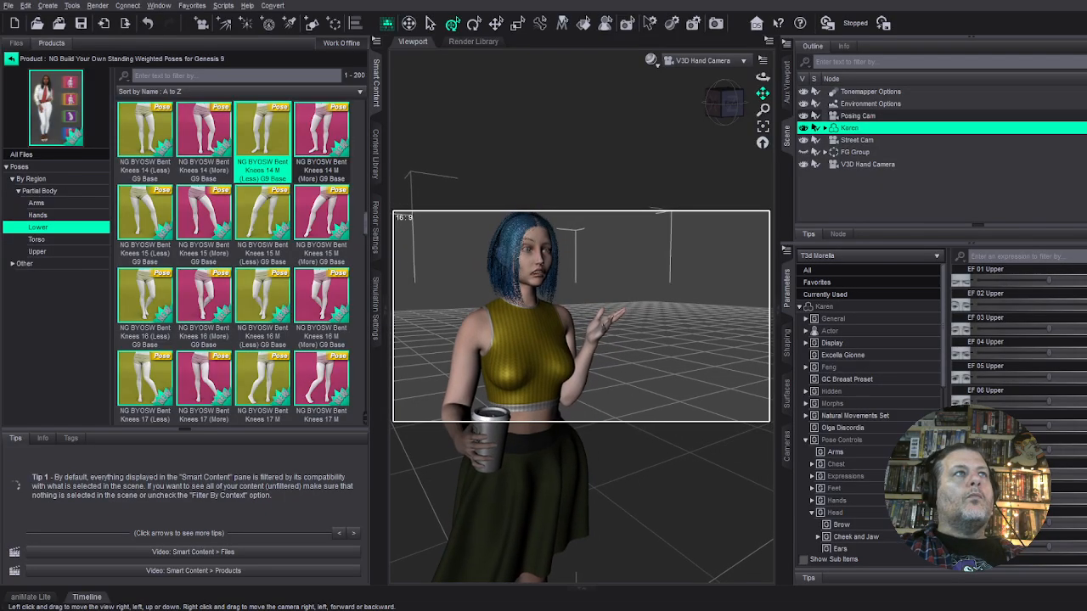
click(50, 7)
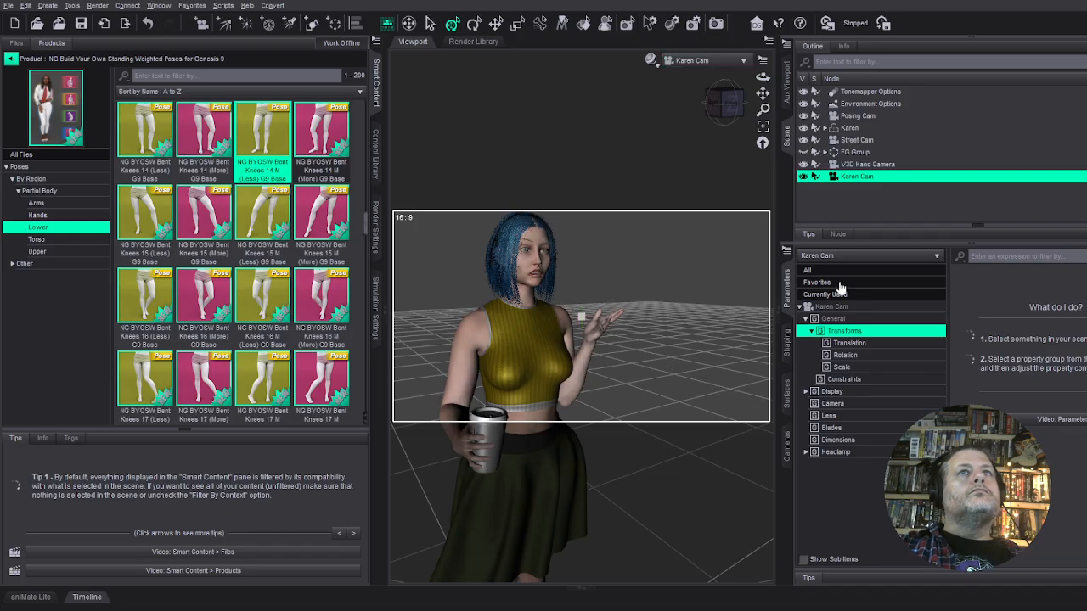
click(840, 453)
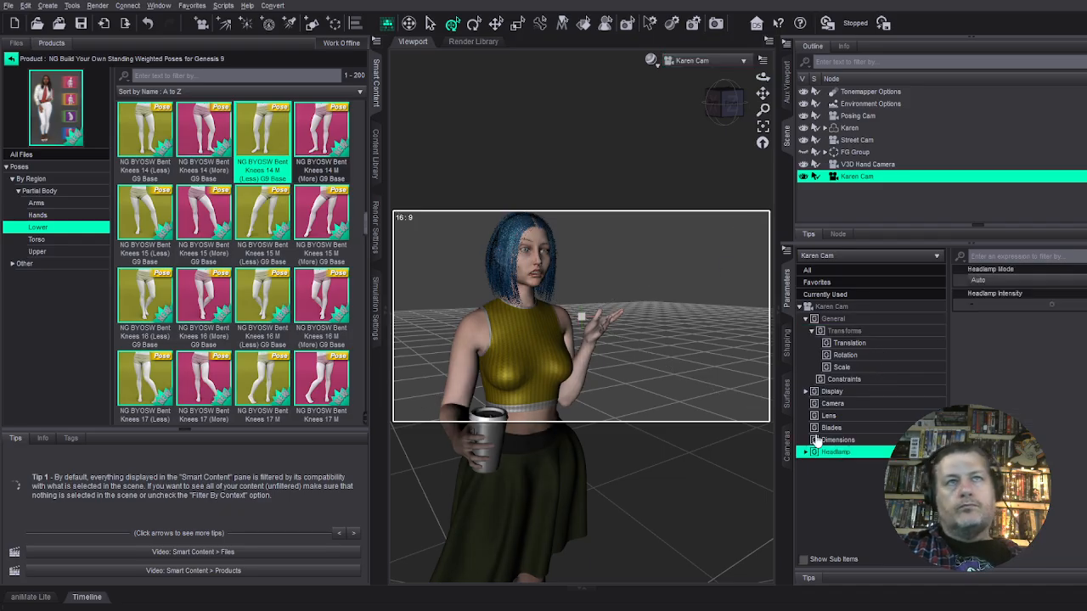
click(1019, 281)
click(994, 319)
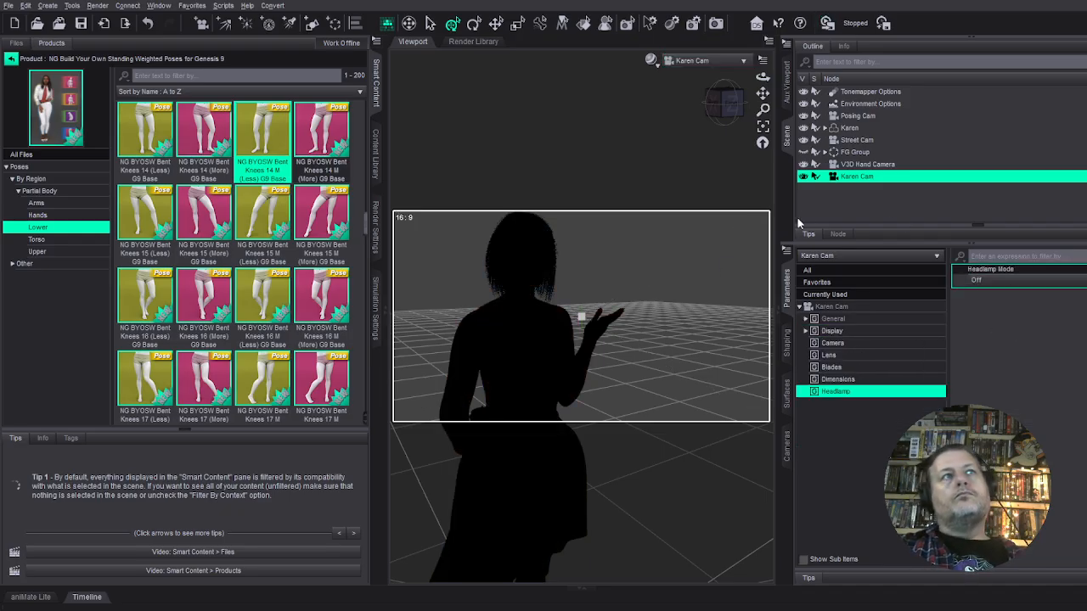
Turn on Karen Cam's depth of field and, in Perspective View, adjust its focal distance so the focus plane meets the figure.
click(843, 344)
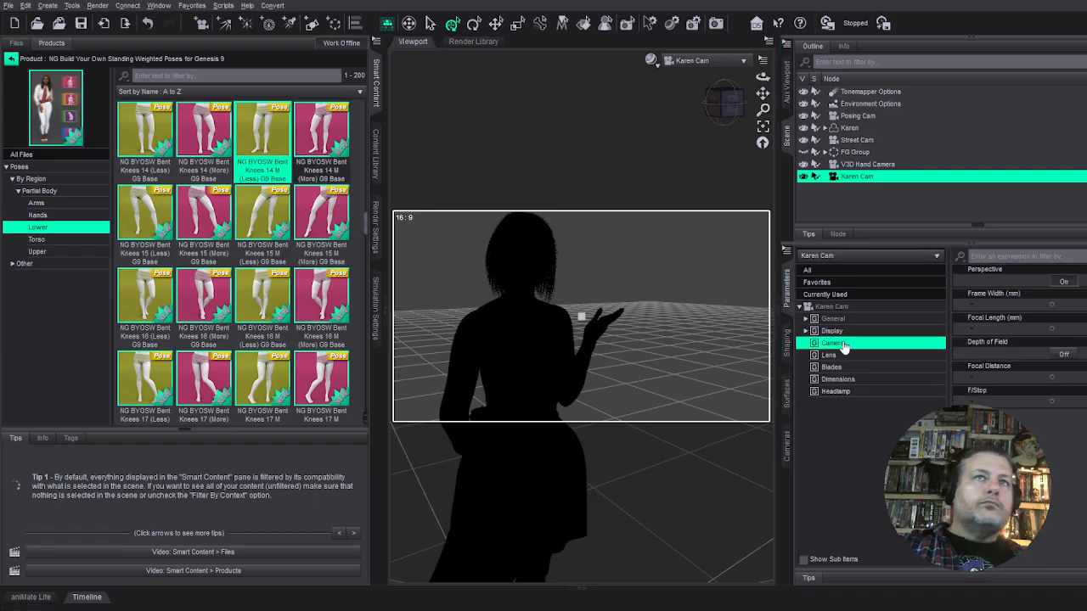
click(1061, 355)
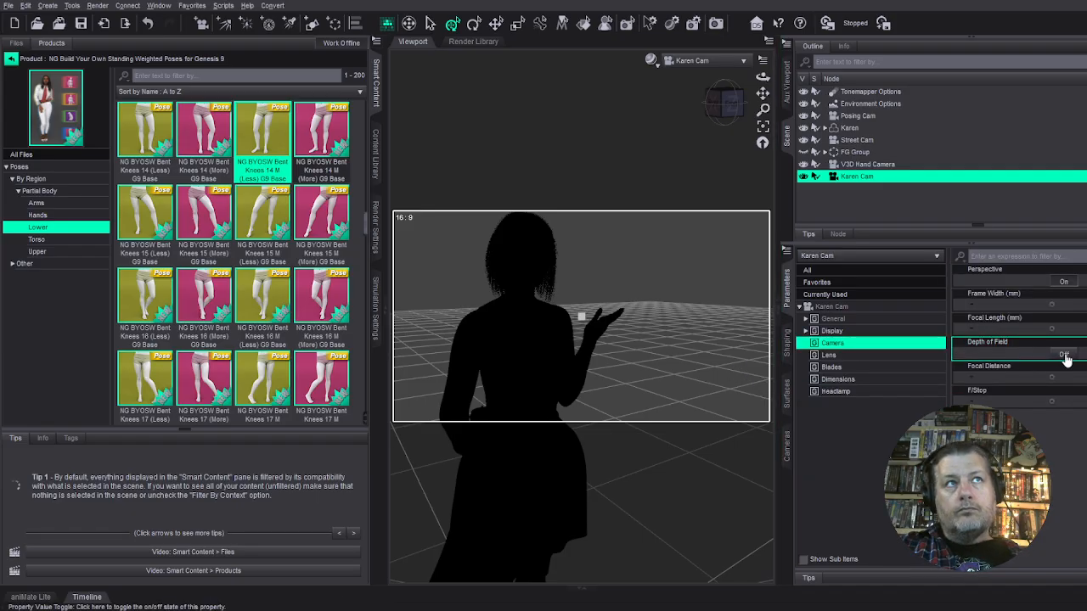
click(715, 73)
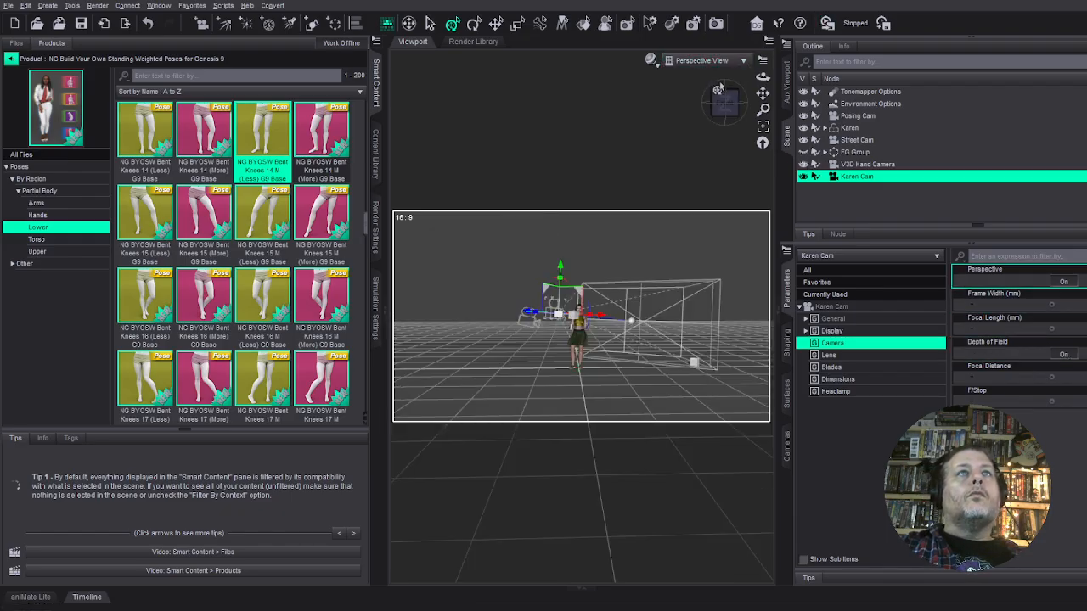
click(762, 142)
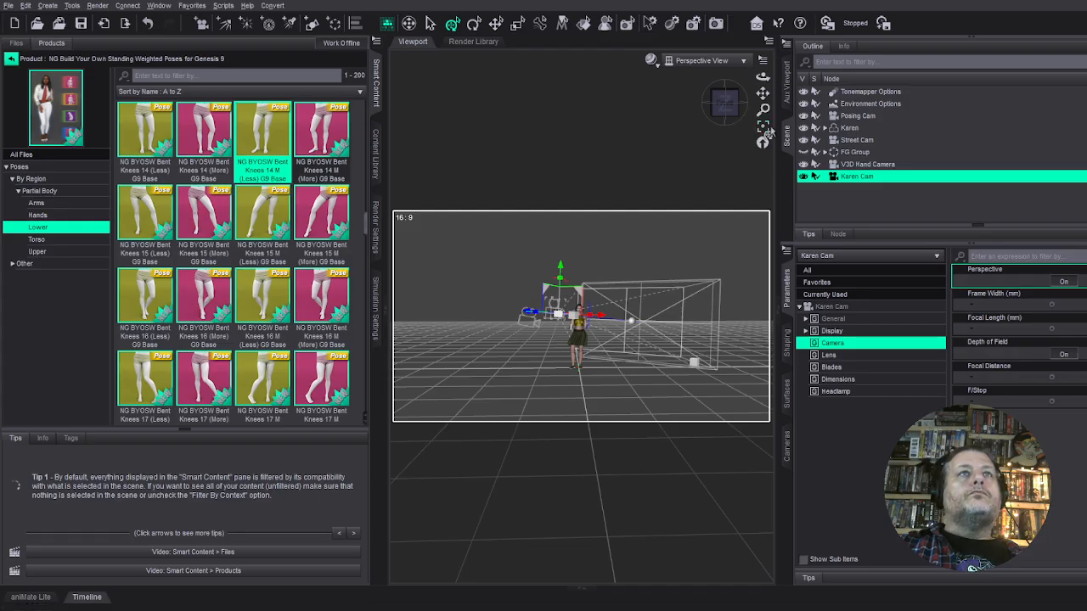
click(728, 115)
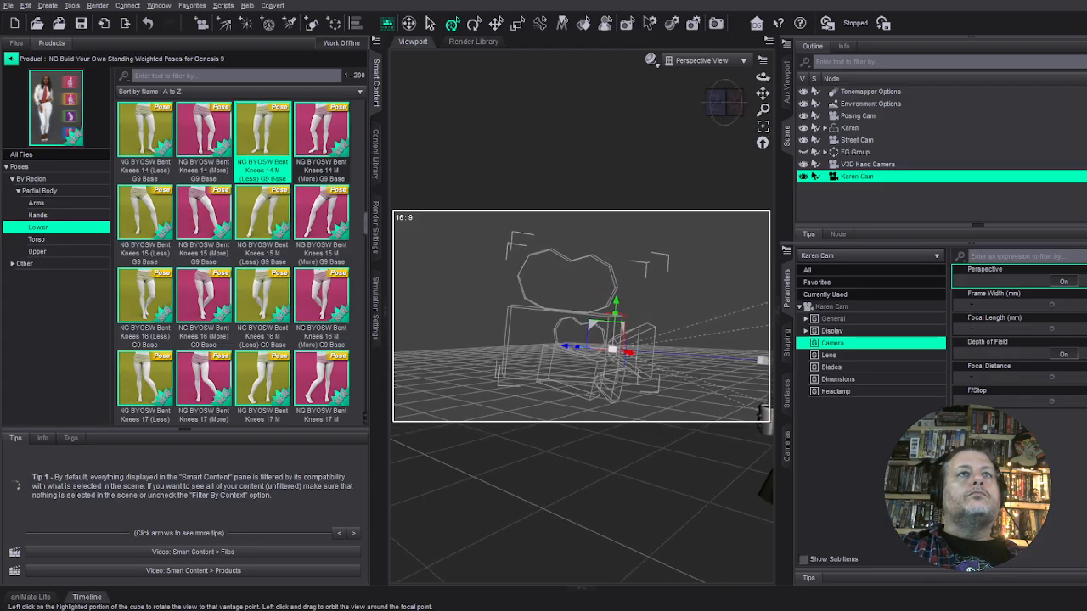
drag(763, 109, 968, 174)
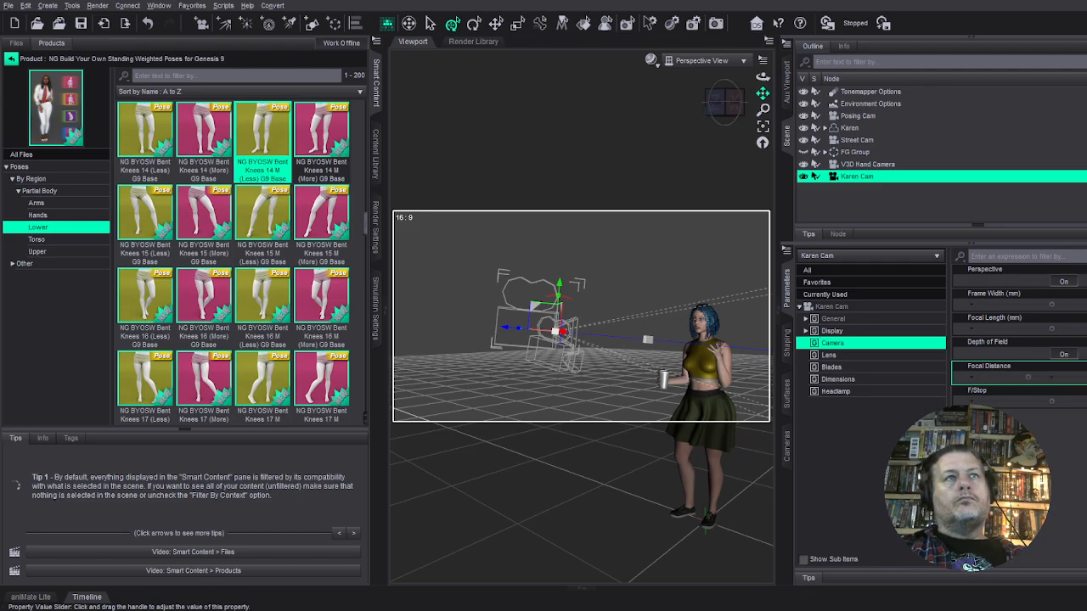
drag(1015, 377, 1051, 376)
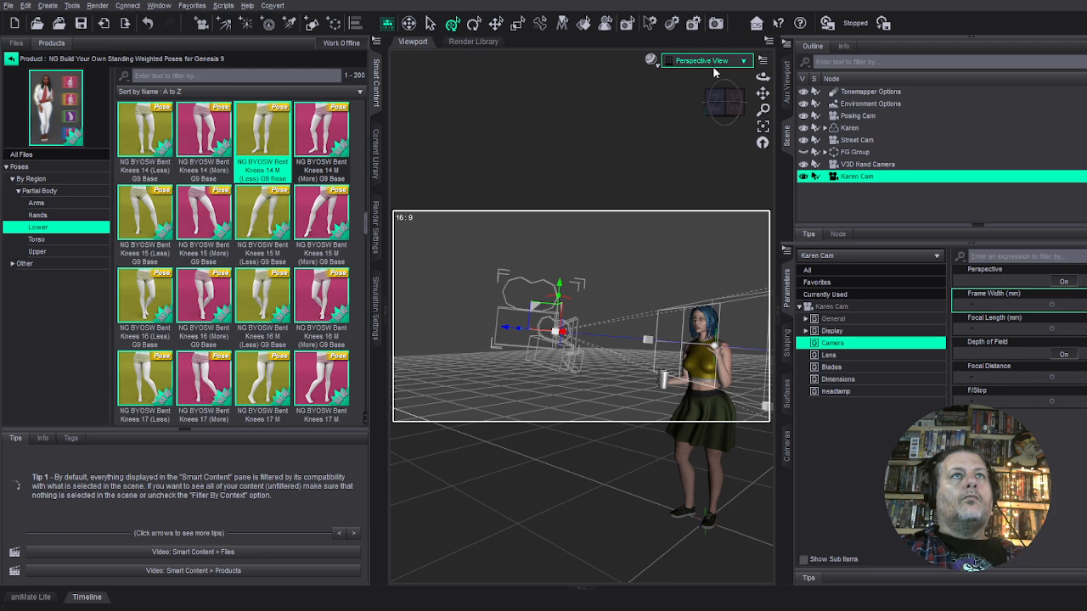
Show the FG Group, preview the shot through Karen Cam in NVIDIA Iray, and return the viewport to textured shading.
click(714, 274)
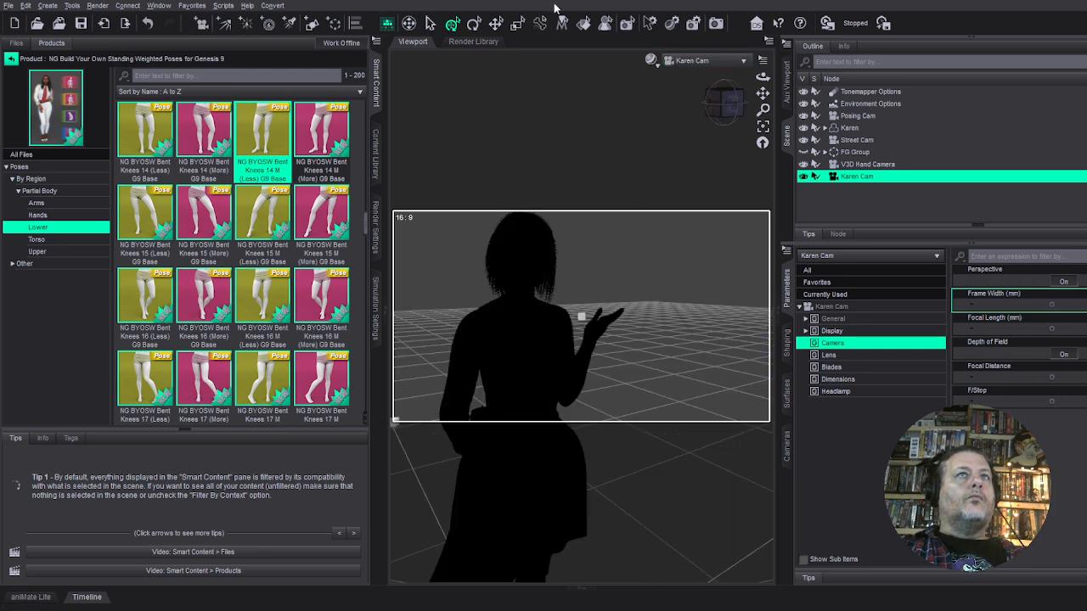
click(804, 154)
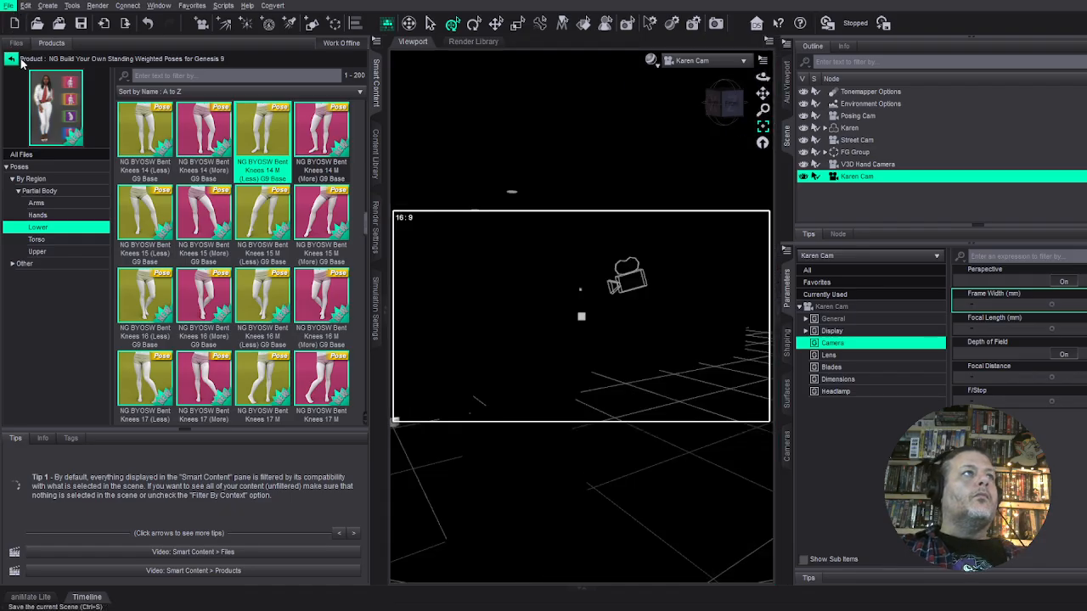
click(651, 62)
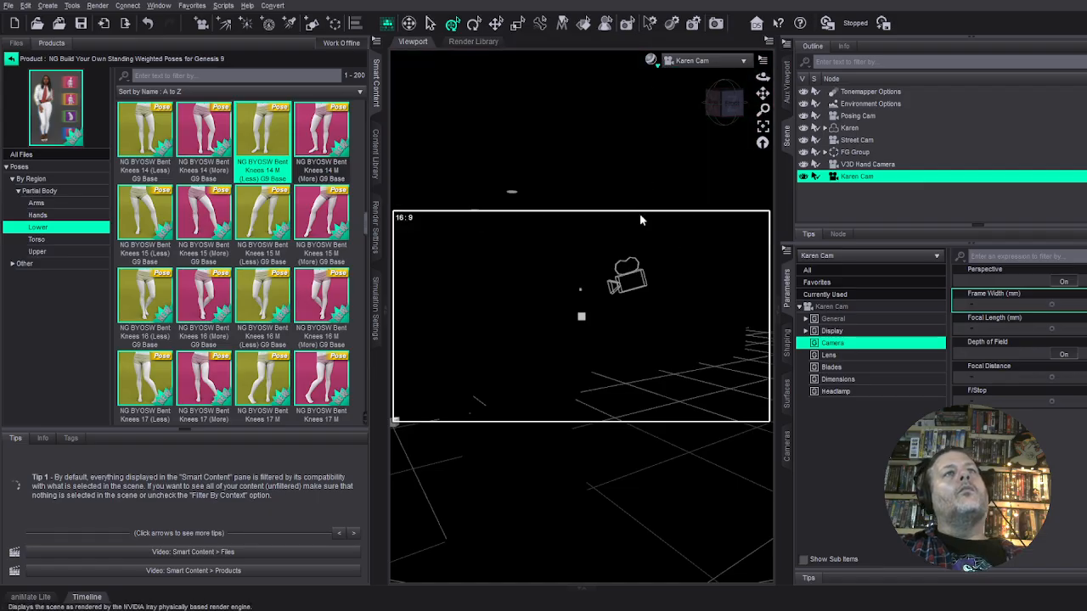
click(705, 212)
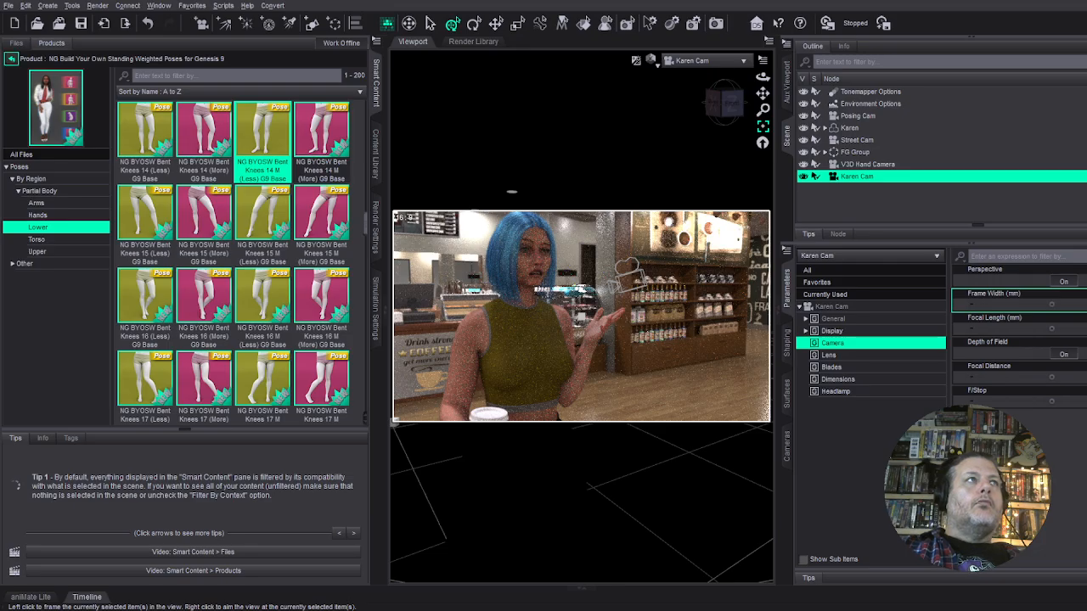
click(12, 59)
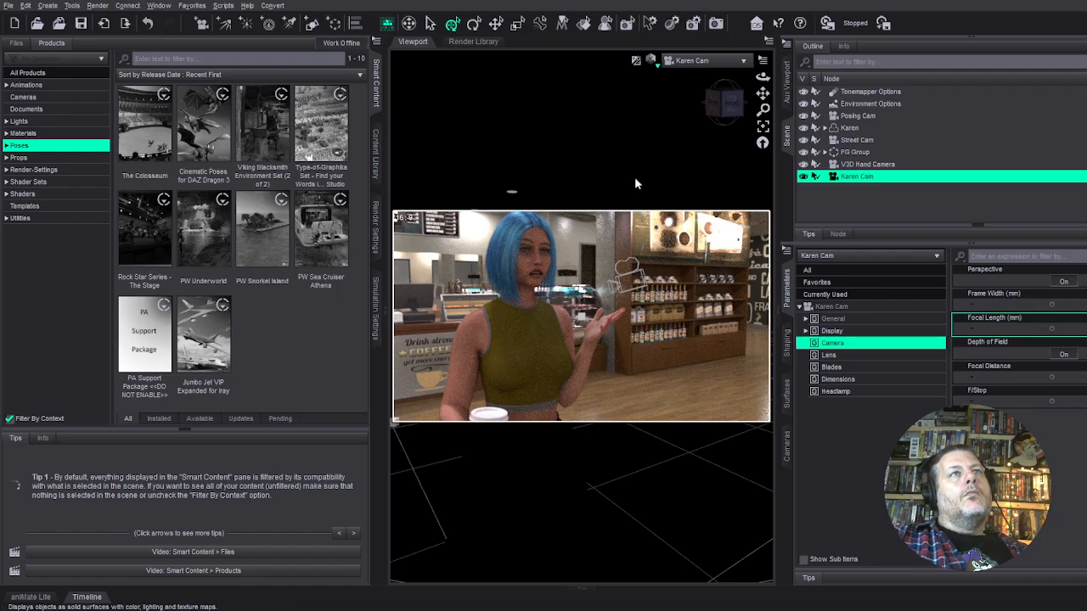
click(635, 180)
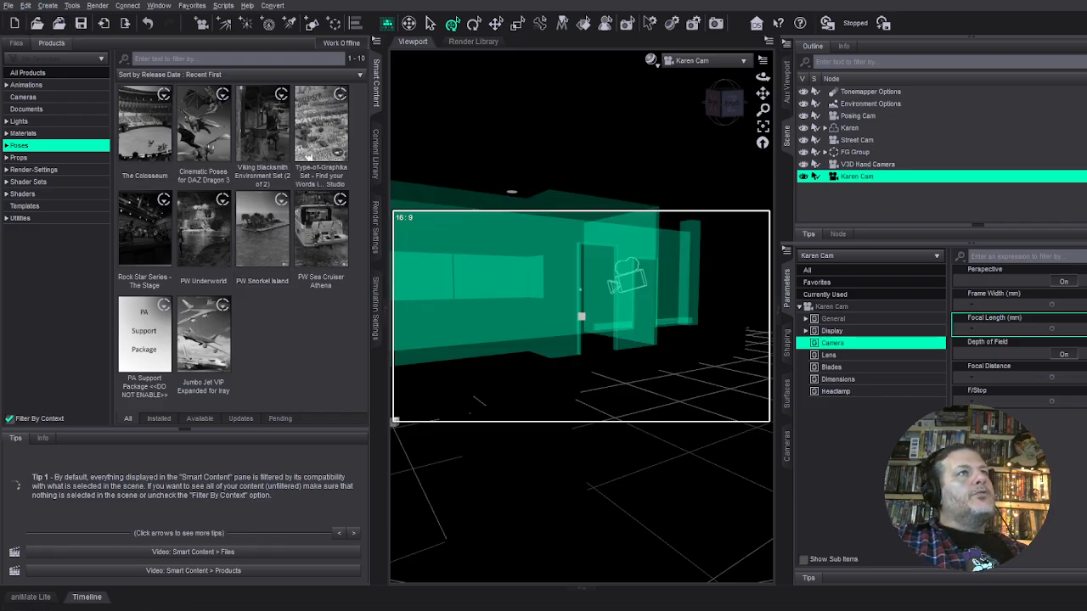
In the render settings, set the image path to the SocialJusticeWerewolf pictures folder and the image name to Karen 1 Blue Hair.
click(374, 229)
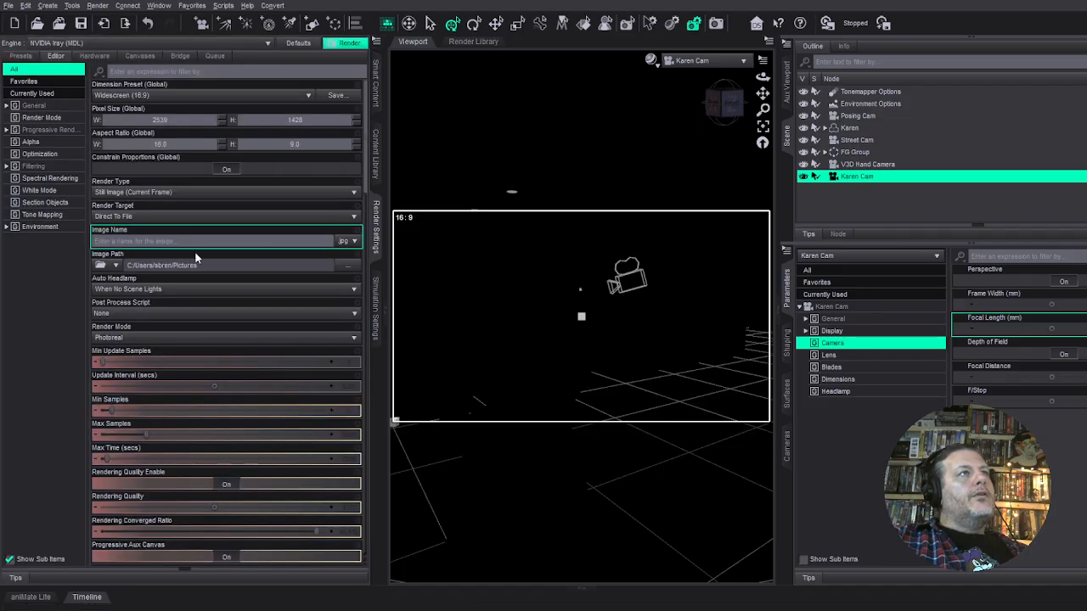
click(138, 242)
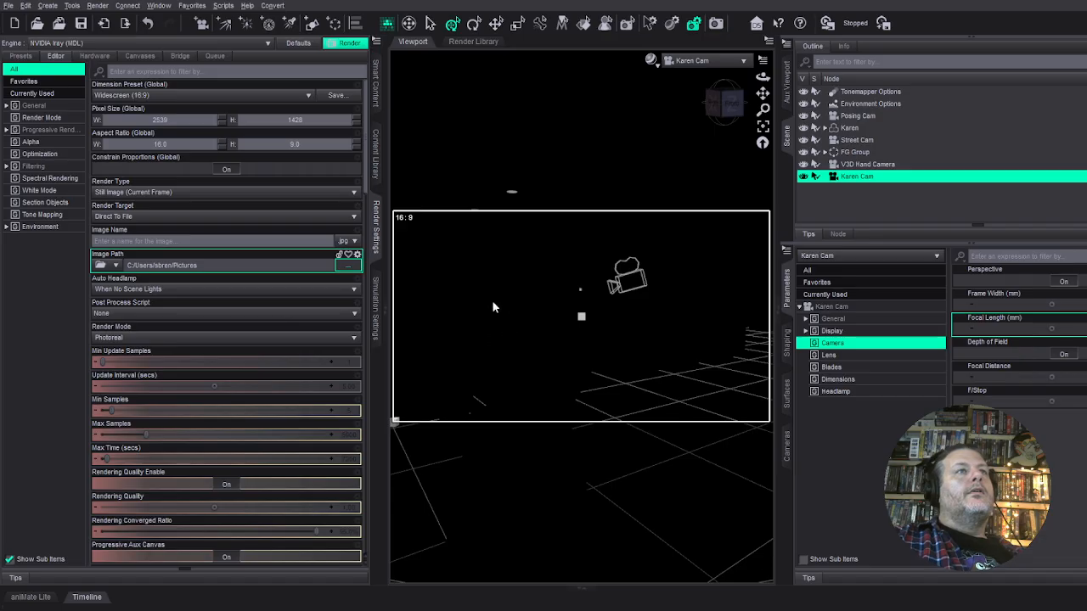
click(121, 241)
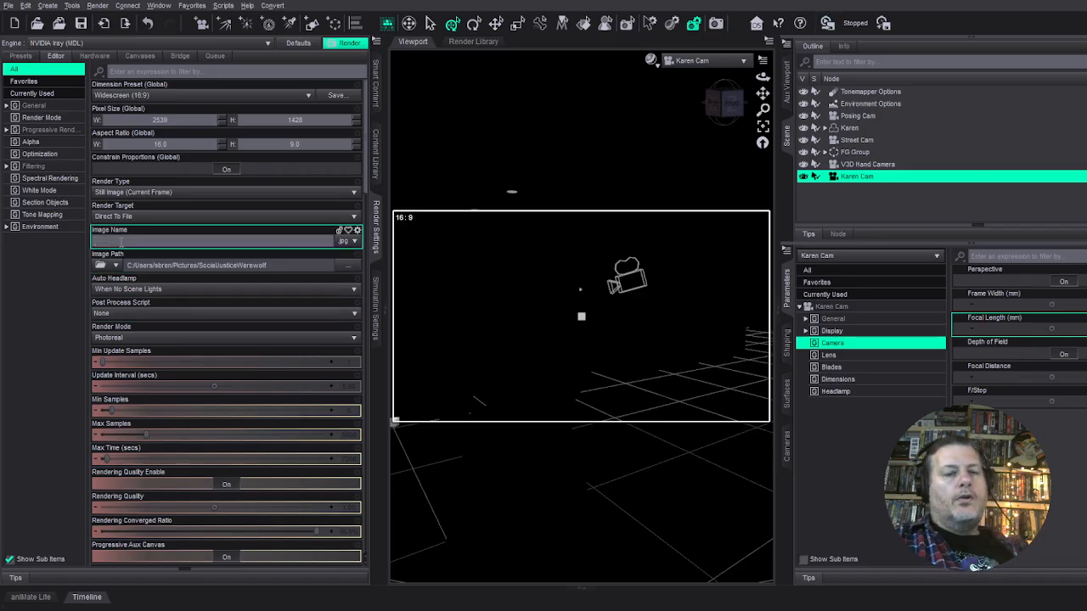
text(Karen )
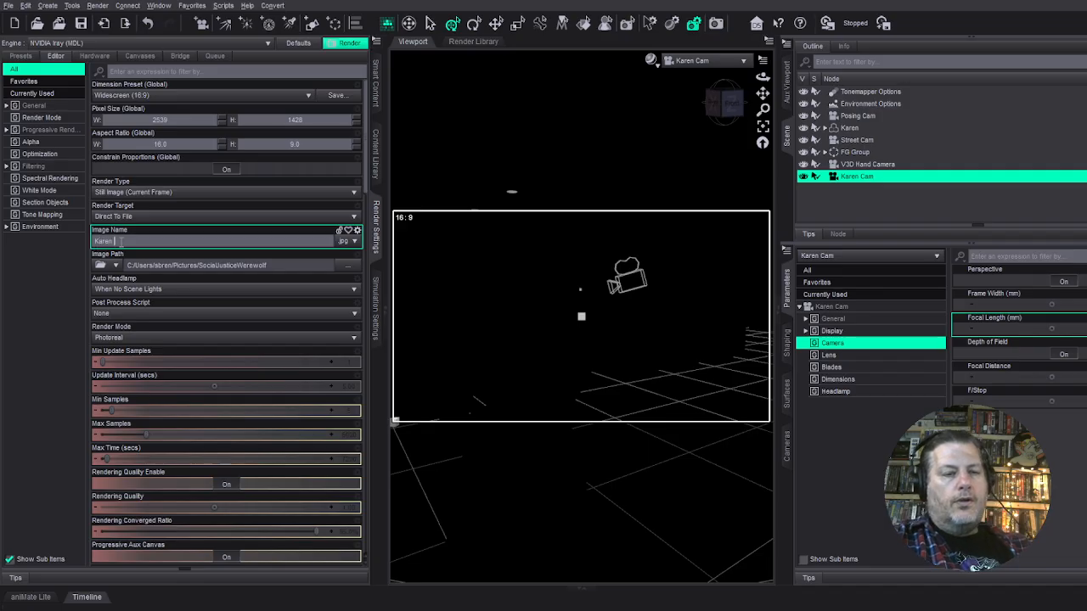
text(1 Blue Hair)
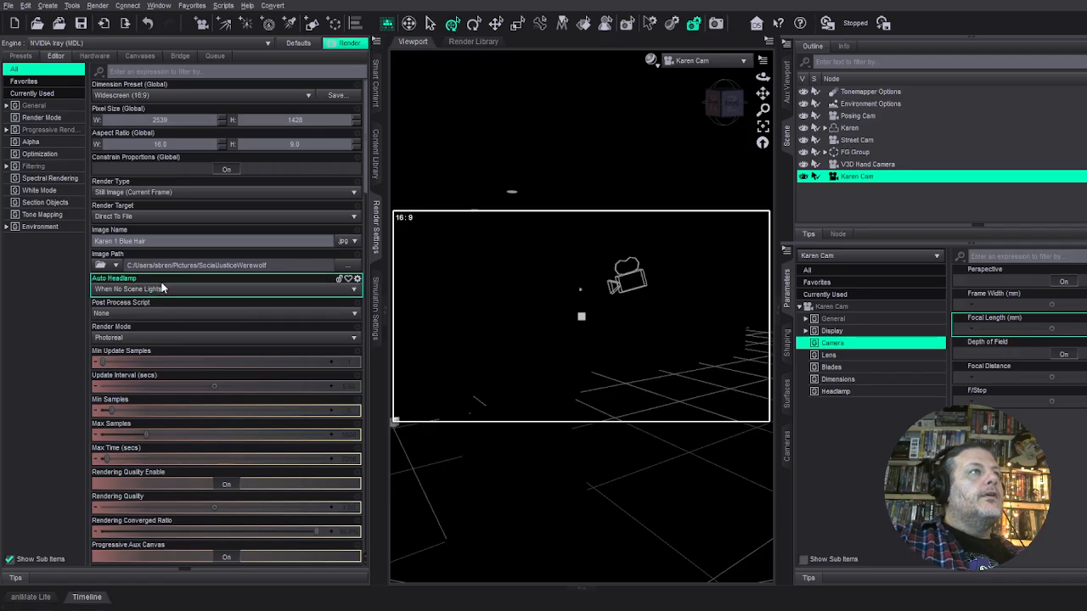
Set Auto Headlamp to Never and turn on Post Denoiser Available, Post Denoiser Enable and Post Denoiser Denoise Alpha.
click(137, 293)
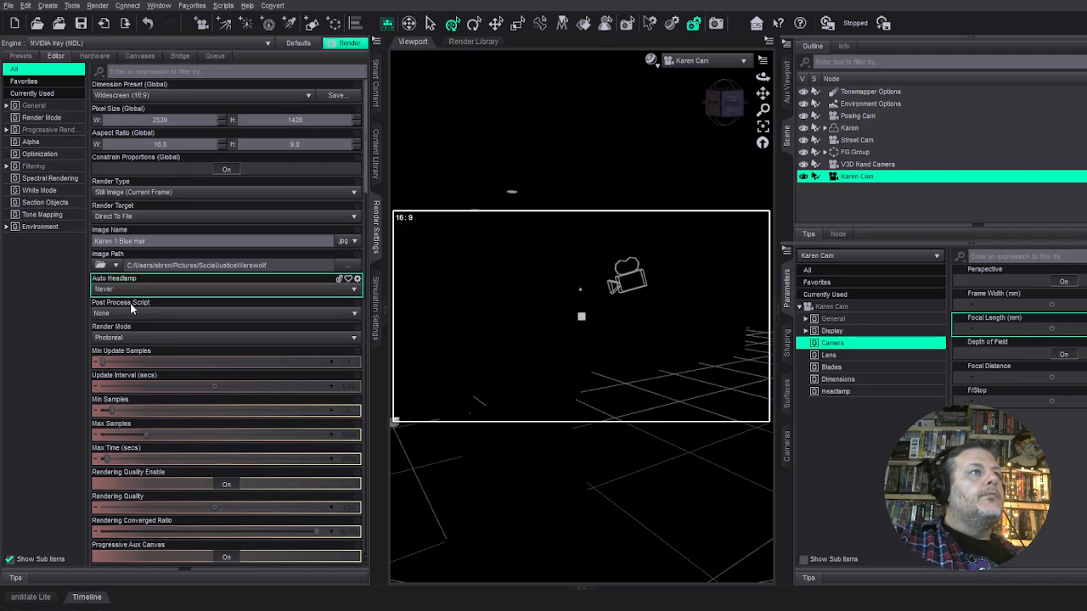
click(130, 303)
click(47, 167)
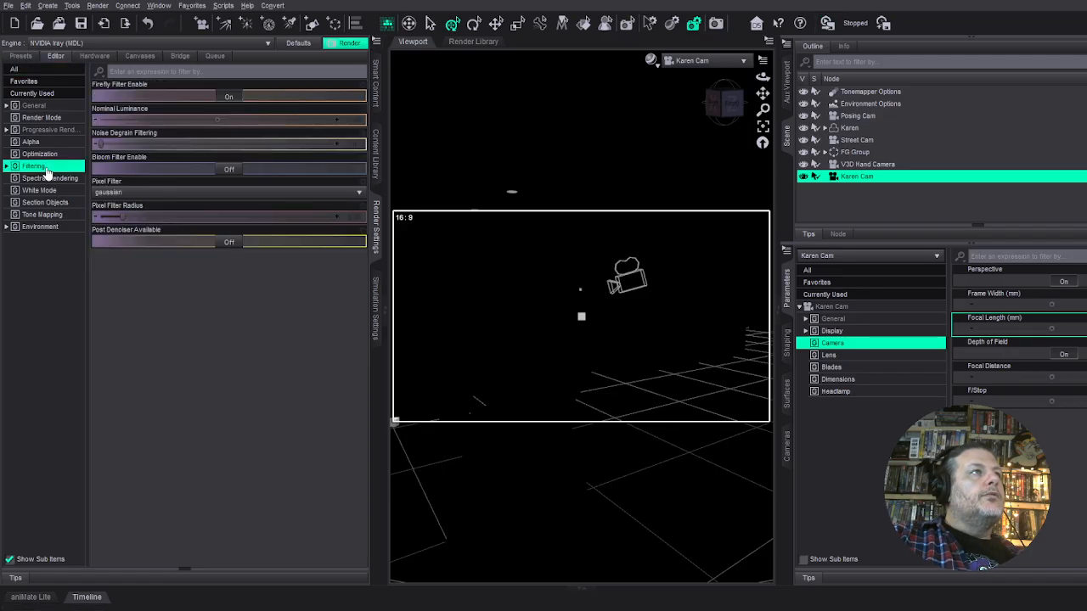
click(232, 242)
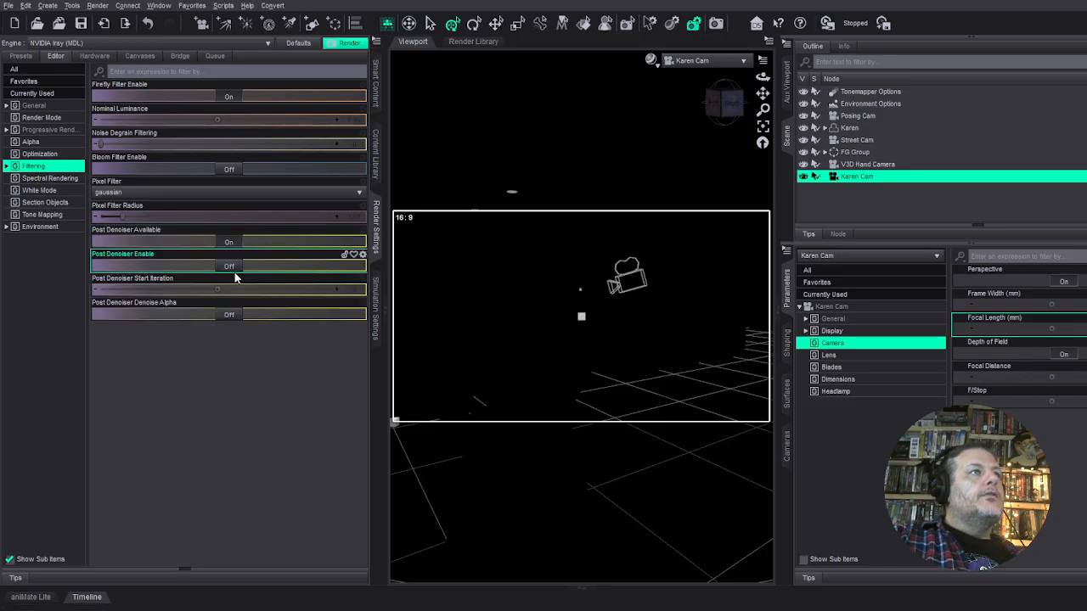
click(230, 314)
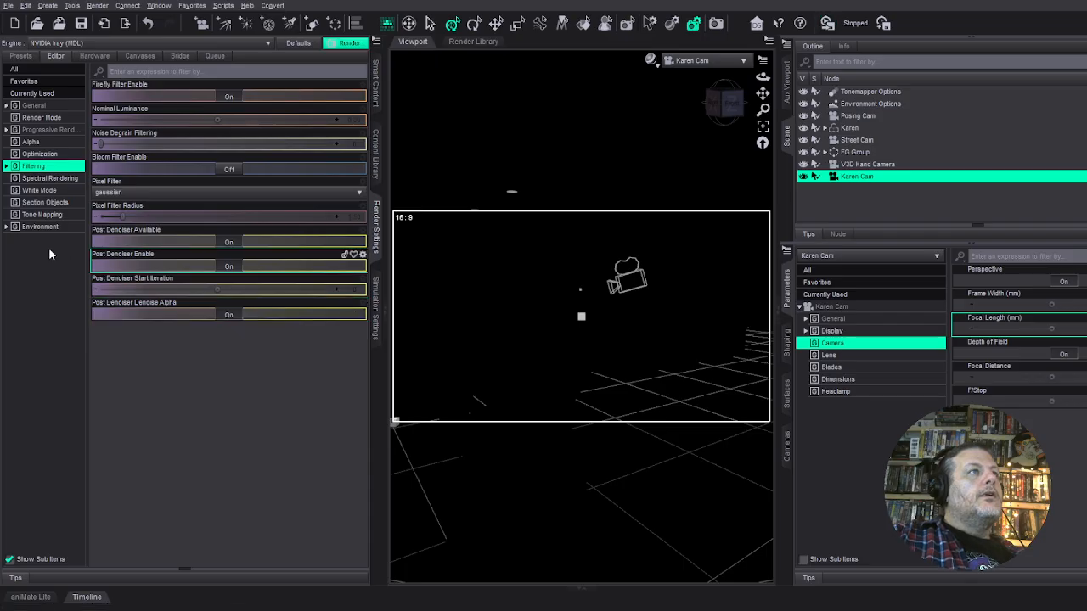
Open the Environment group of the render settings.
click(34, 228)
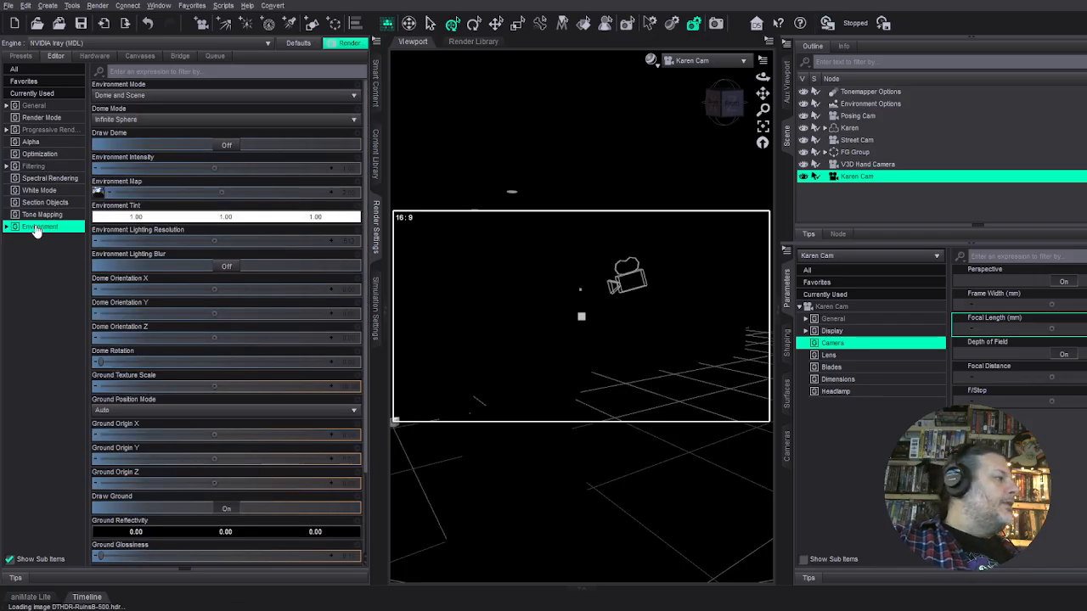